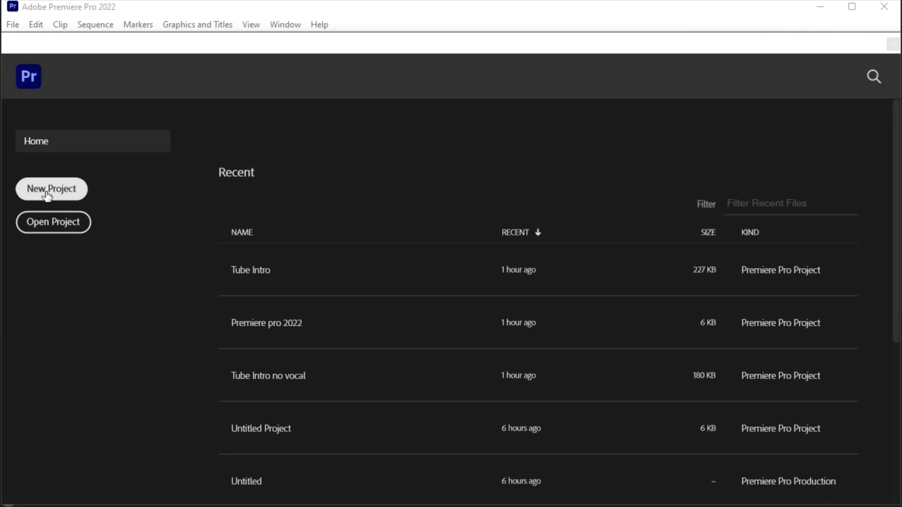
{"action": "left_click", "coordinate": [13, 24]}
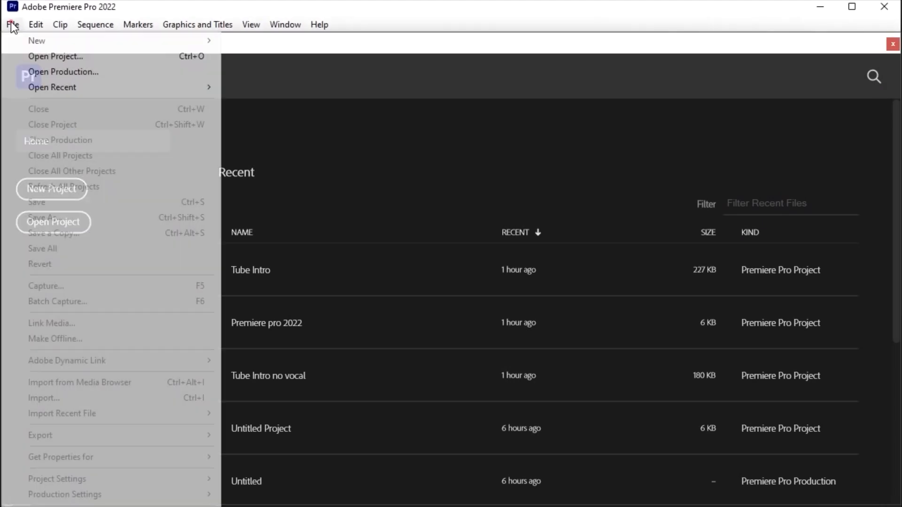
{"action": "mouse_move", "coordinate": [56, 40]}
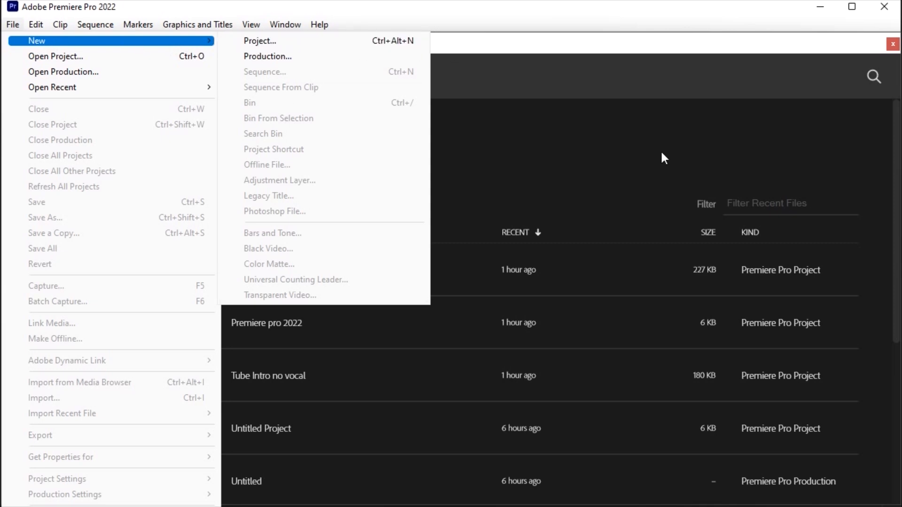
{"action": "left_click", "coordinate": [657, 39]}
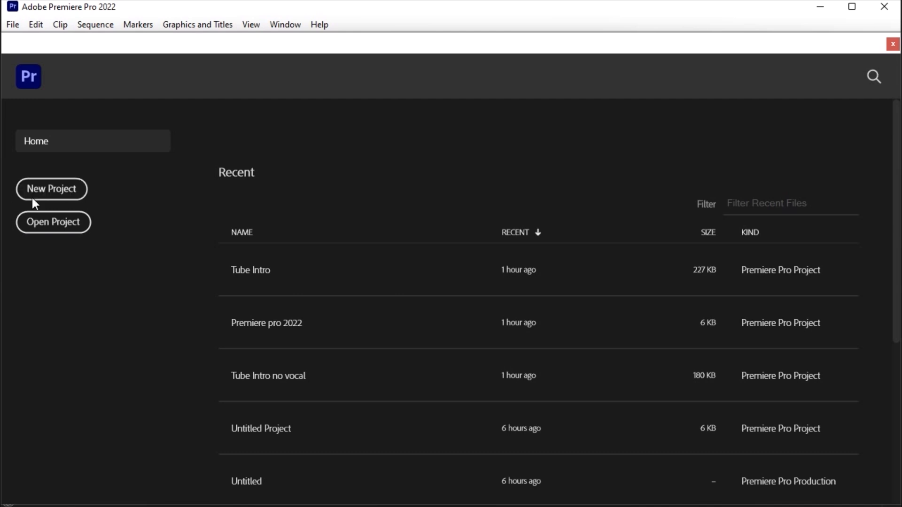
Start a new project and name it "Adobe Premiere pro Tutorial".
{"action": "left_click", "coordinate": [68, 190]}
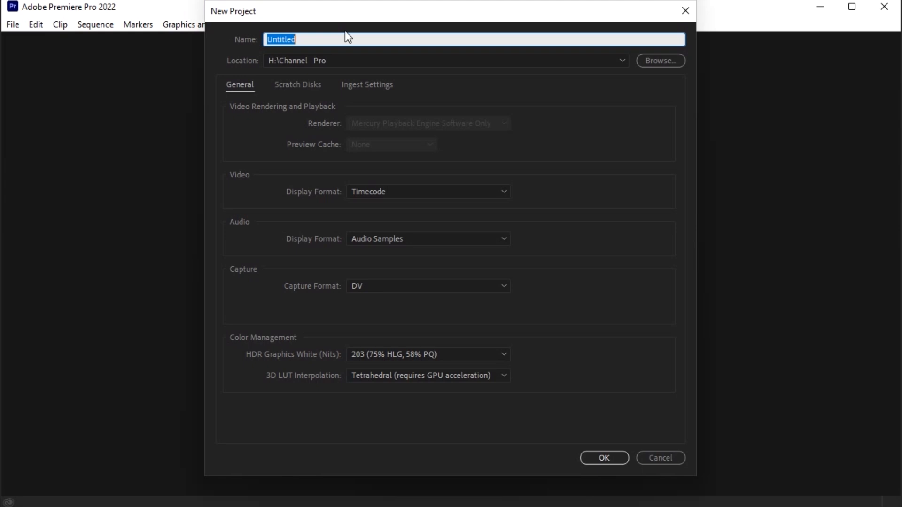
{"action": "type", "text": "Adobe Premiere pro Tutorial"}
{"action": "left_click", "coordinate": [232, 66]}
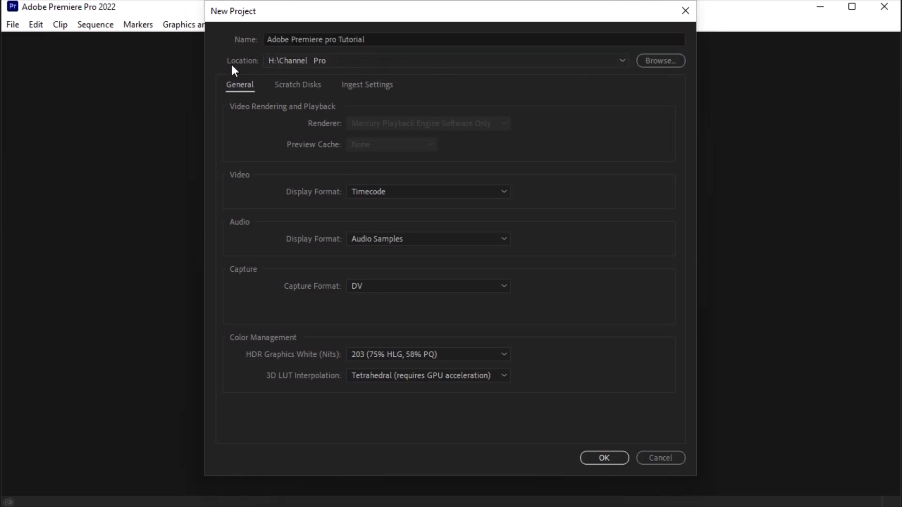
Set the project location to the "Lumax Graphics Pro Tutorial" folder on the Desktop and create the project.
{"action": "left_click", "coordinate": [663, 61]}
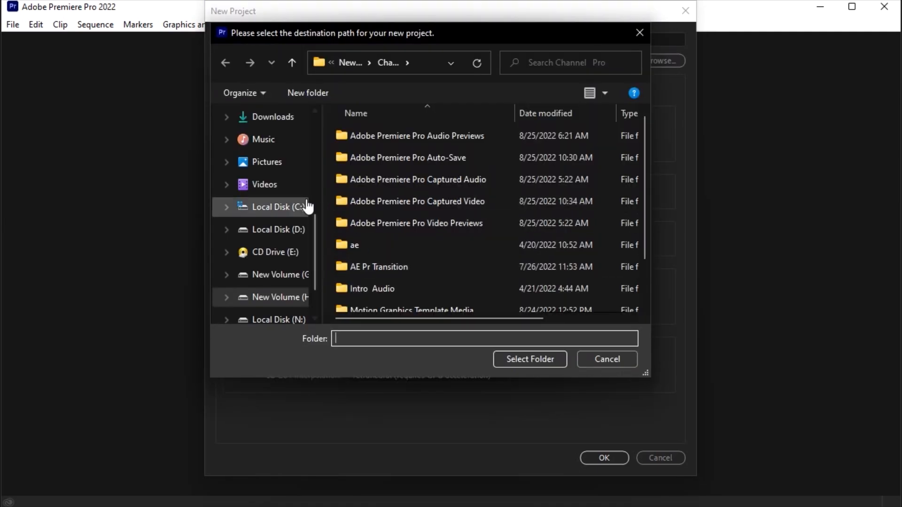
{"action": "scroll", "coordinate": [307, 207], "scroll_direction": "down", "scroll_amount": 1}
{"action": "scroll", "coordinate": [311, 179], "scroll_direction": "up", "scroll_amount": 2}
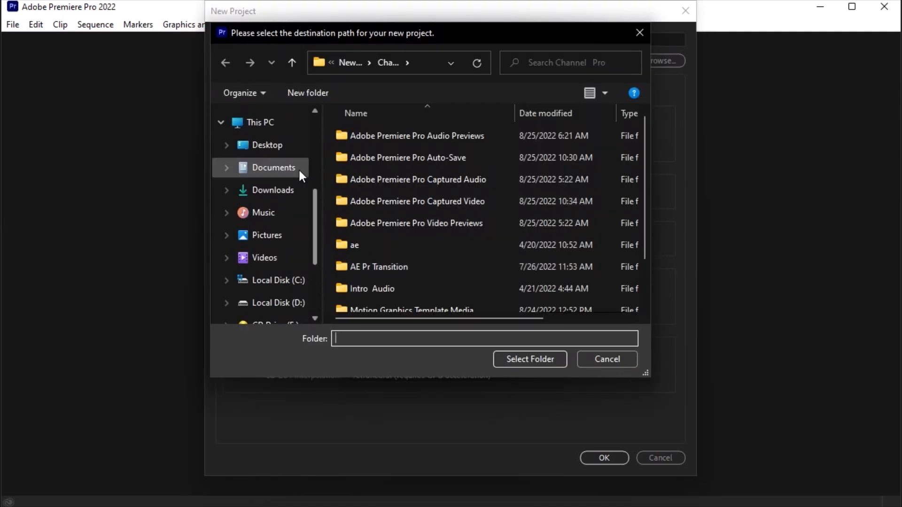
{"action": "scroll", "coordinate": [298, 174], "scroll_direction": "up", "scroll_amount": 1}
{"action": "left_click", "coordinate": [278, 214]}
{"action": "left_click", "coordinate": [358, 149]}
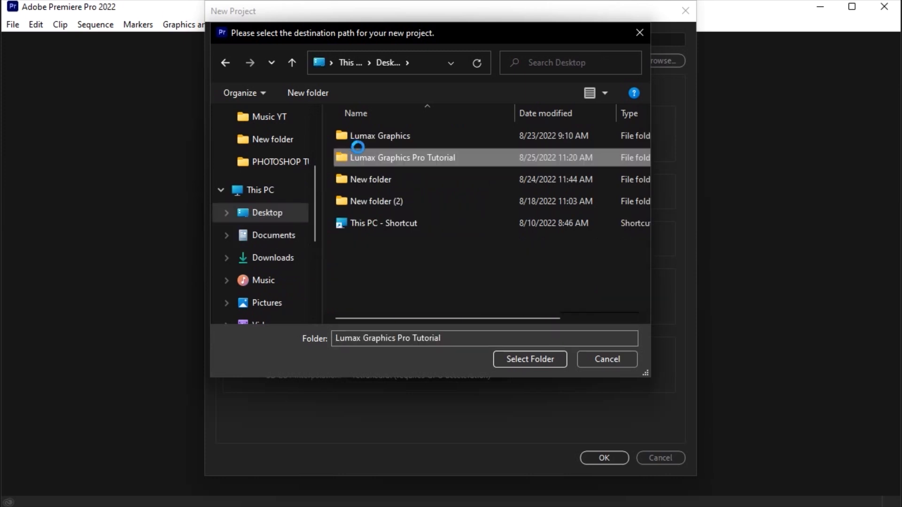
{"action": "right_click", "coordinate": [423, 160]}
{"action": "left_click", "coordinate": [391, 162]}
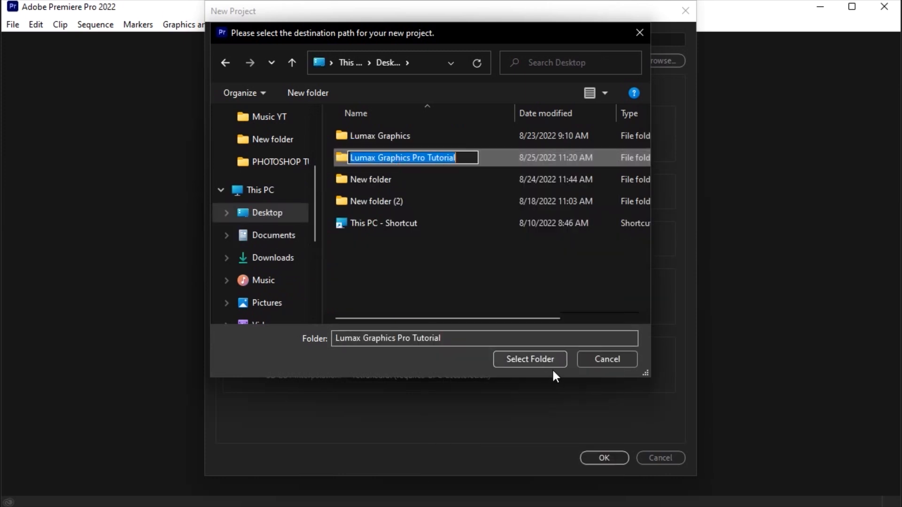
{"action": "left_click", "coordinate": [483, 202]}
{"action": "double_click", "coordinate": [456, 148]}
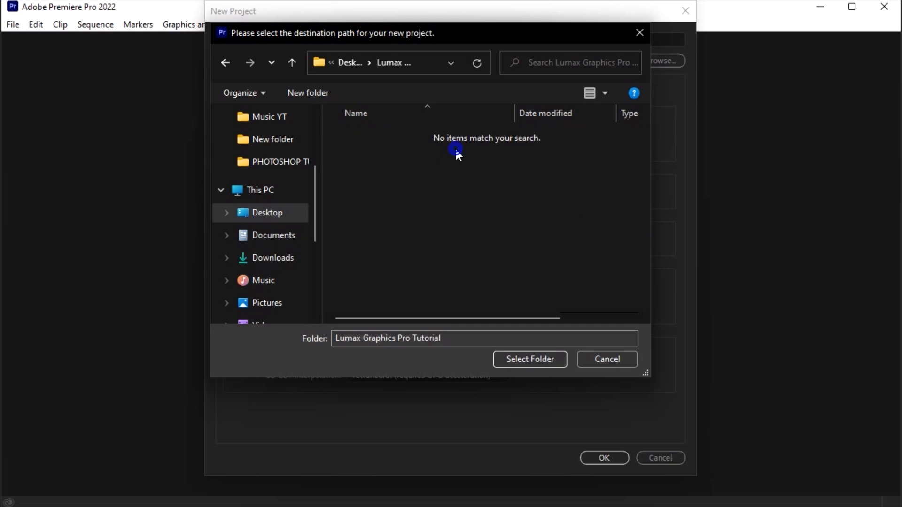
{"action": "left_click", "coordinate": [529, 360]}
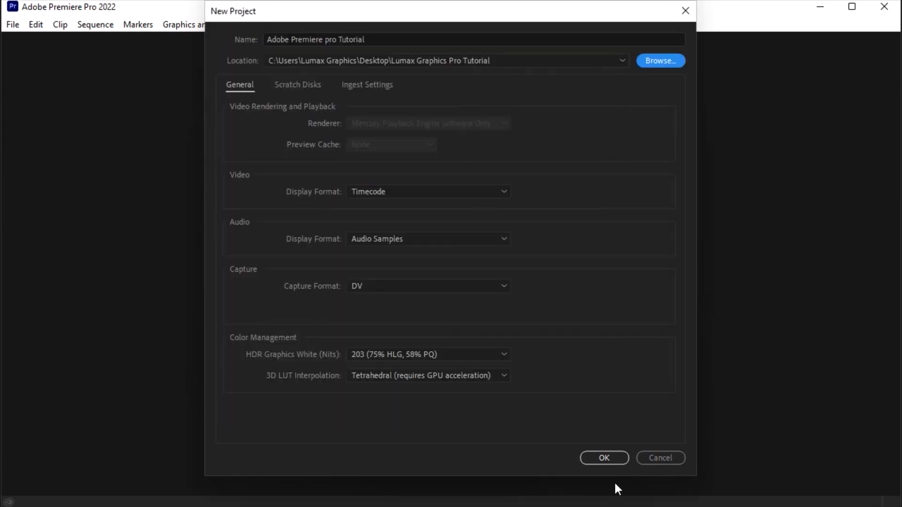
{"action": "left_click", "coordinate": [604, 458]}
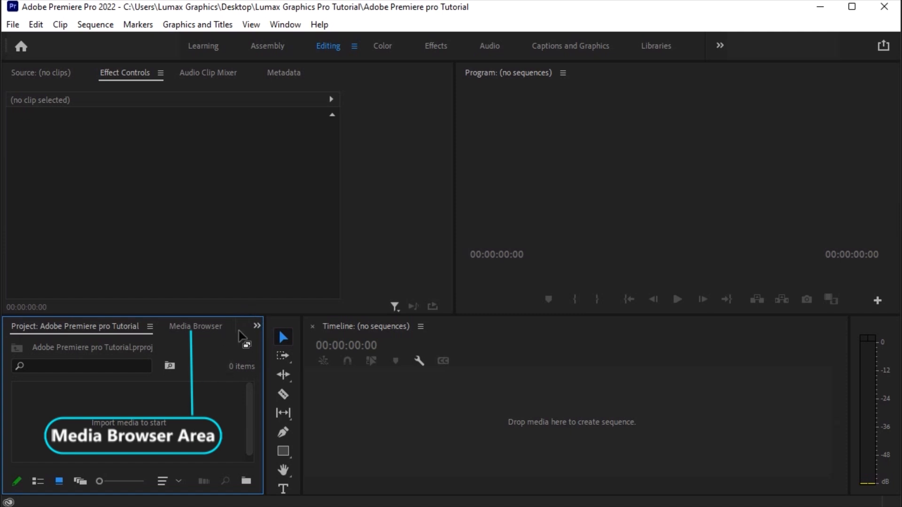
Examine the workspace areas: the project media area and its additional views, effect controls, program monitor and timeline.
{"action": "left_click", "coordinate": [181, 444]}
{"action": "left_click", "coordinate": [253, 408]}
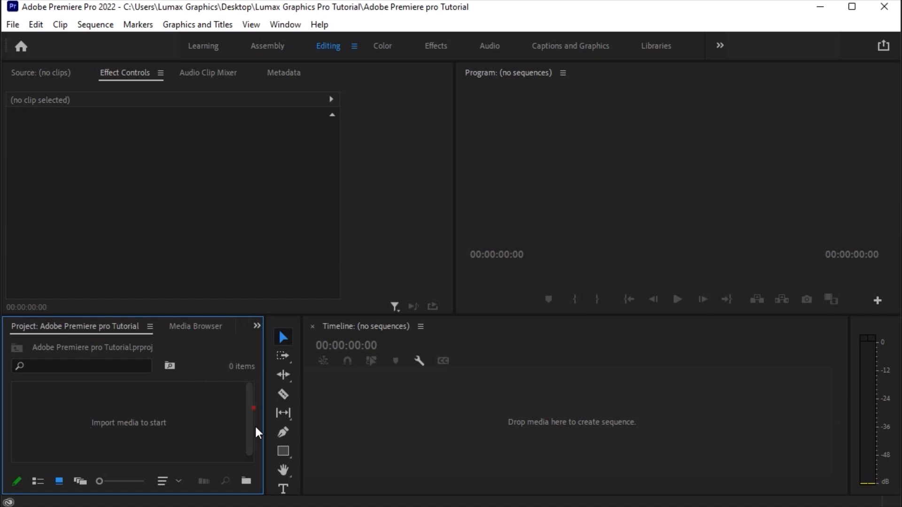
{"action": "left_click", "coordinate": [258, 327]}
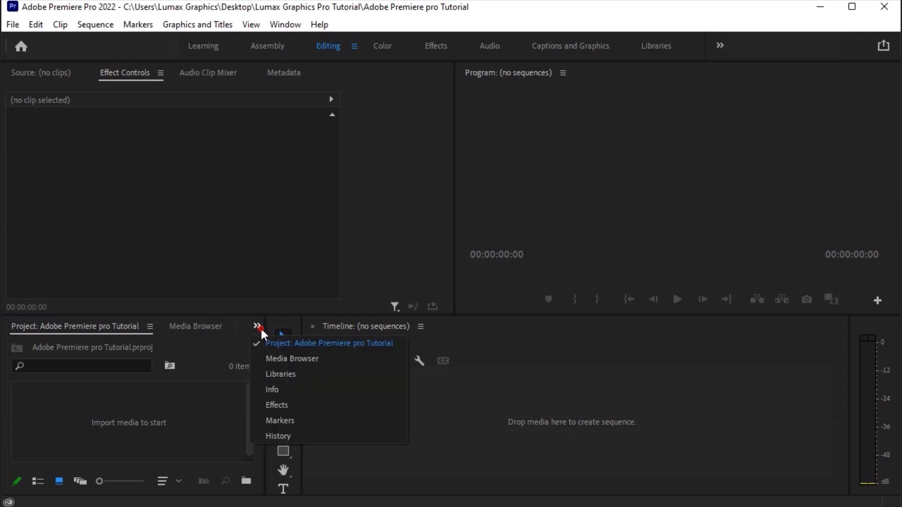
{"action": "left_click", "coordinate": [173, 421]}
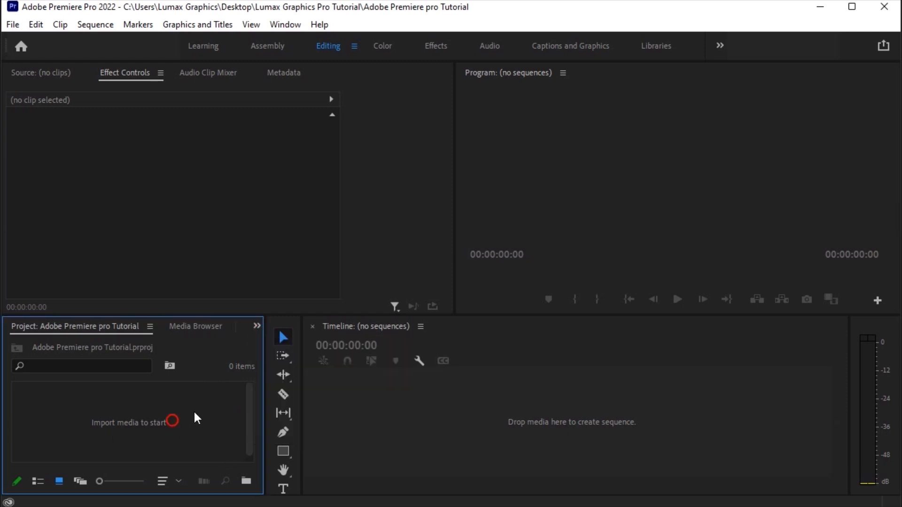
{"action": "left_click", "coordinate": [256, 327]}
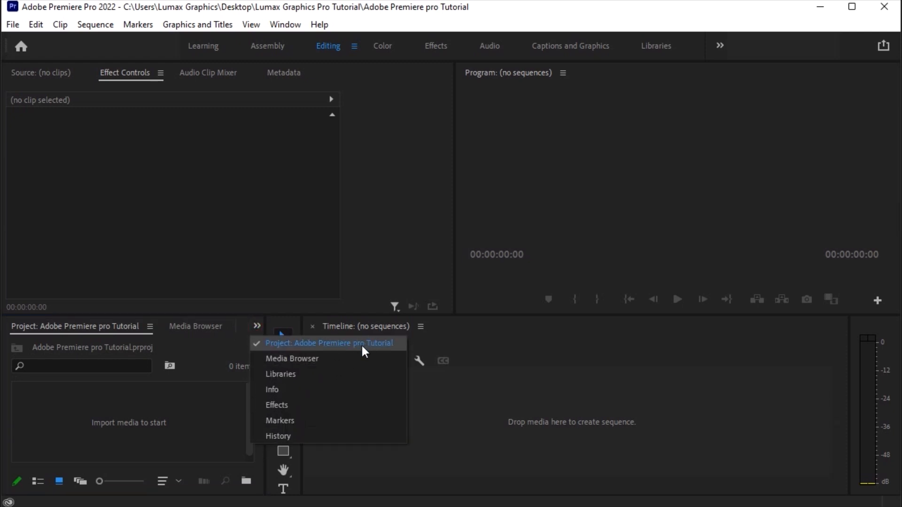
{"action": "left_click", "coordinate": [184, 170]}
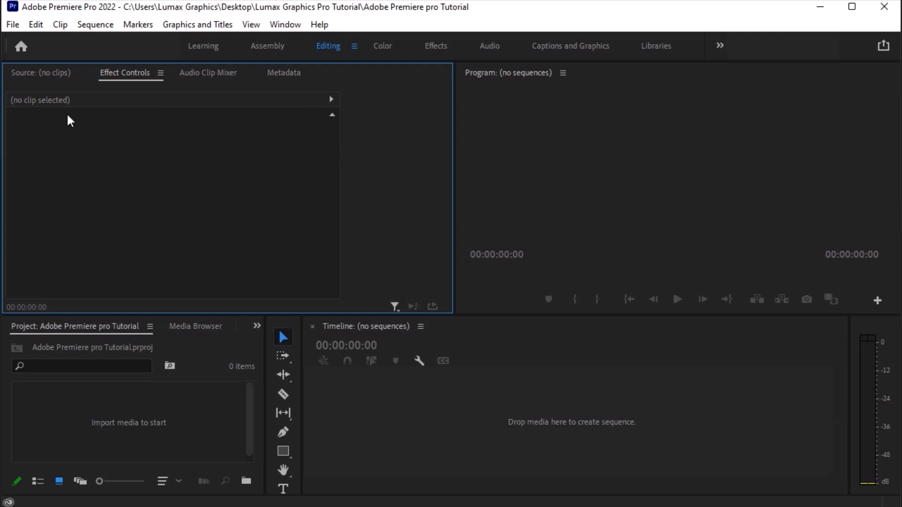
{"action": "left_click", "coordinate": [589, 183]}
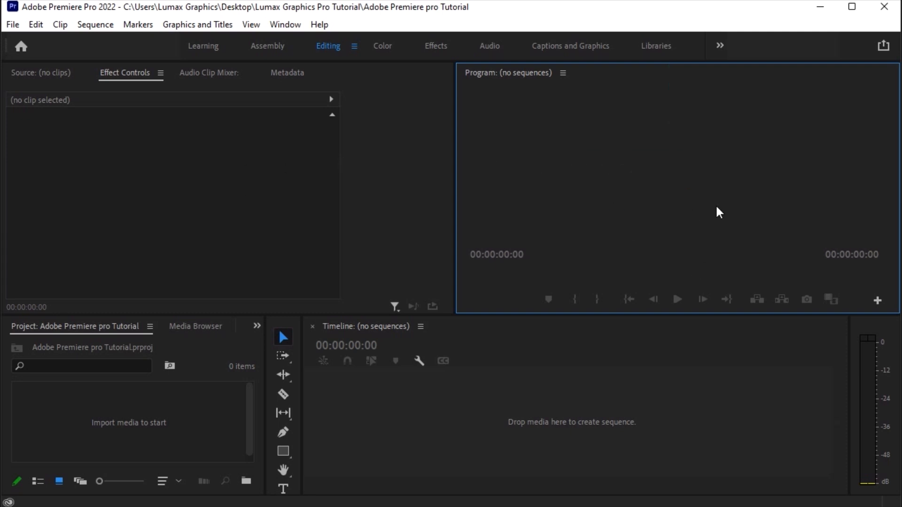
{"action": "left_click", "coordinate": [428, 390]}
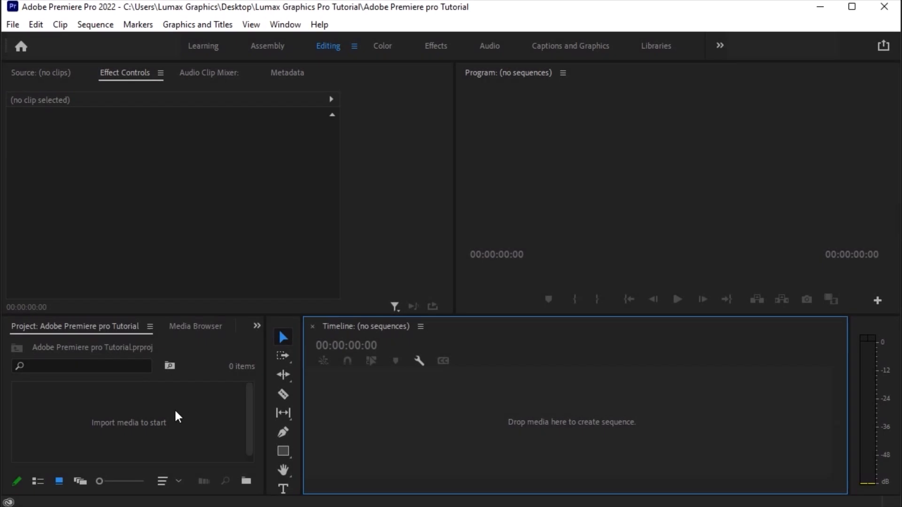
Create a new sequence named Sequence 01 with the DV - NTSC Standard 48kHz preset, checking its settings first.
{"action": "left_click", "coordinate": [175, 414]}
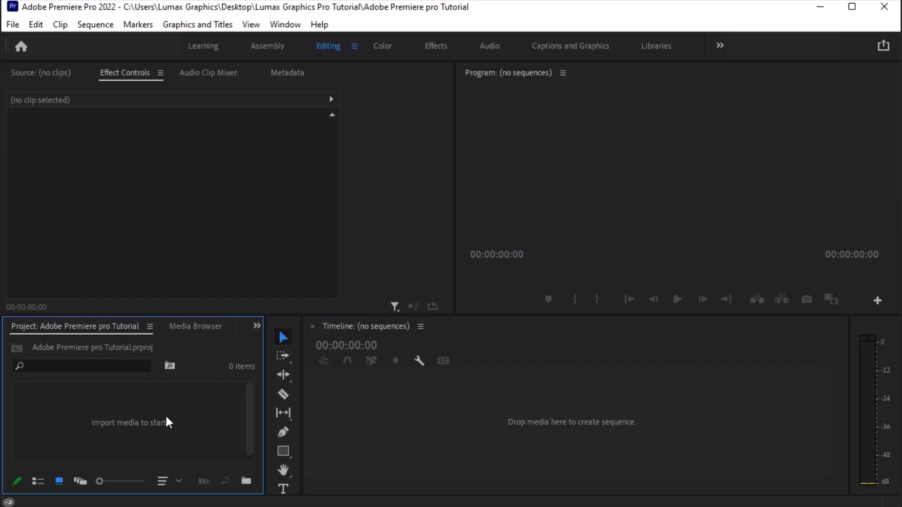
{"action": "right_click", "coordinate": [168, 422]}
{"action": "right_click", "coordinate": [117, 422]}
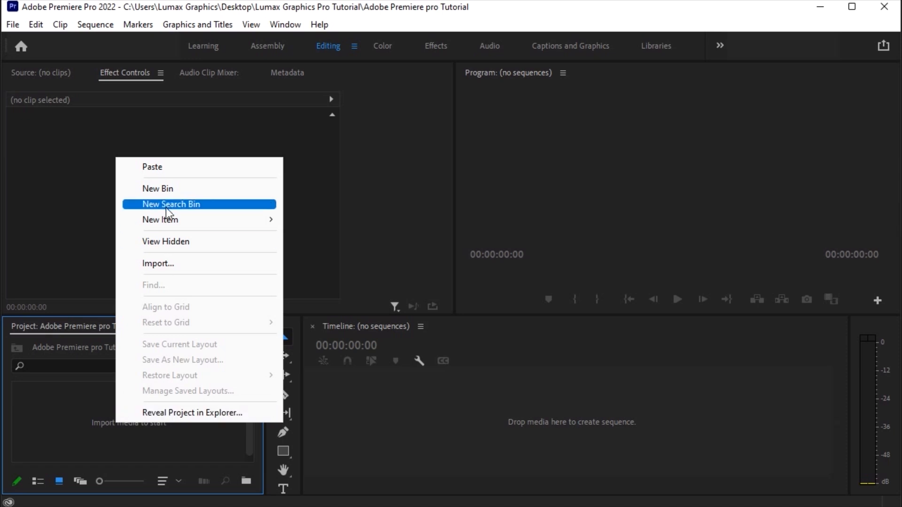
{"action": "mouse_move", "coordinate": [174, 225]}
{"action": "left_click", "coordinate": [338, 220]}
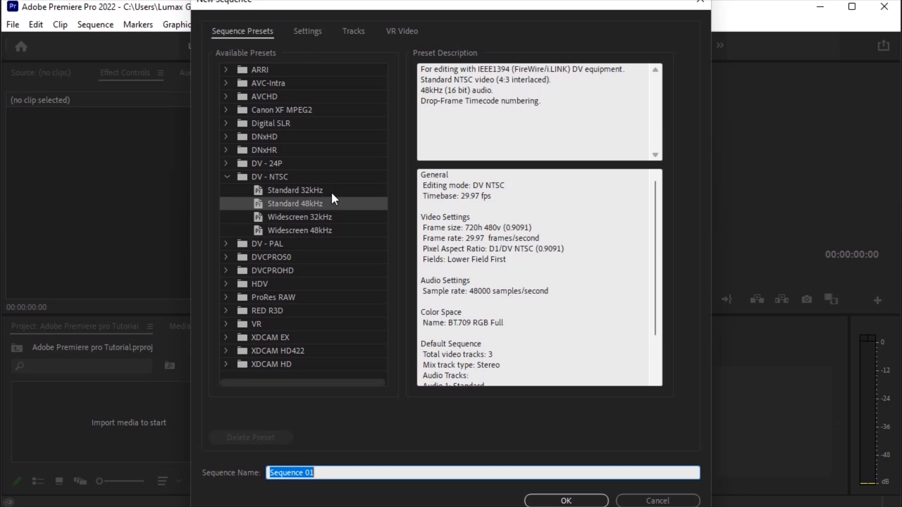
{"action": "left_click", "coordinate": [308, 32]}
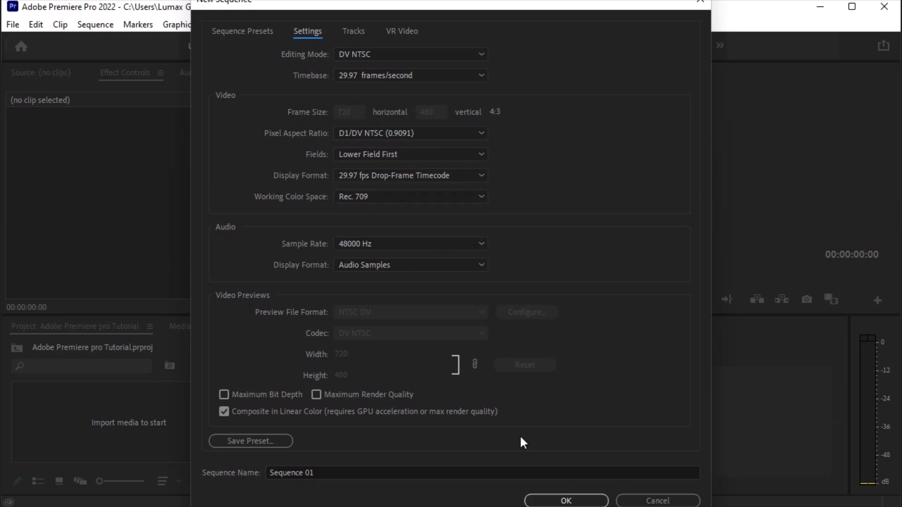
{"action": "left_click", "coordinate": [567, 501]}
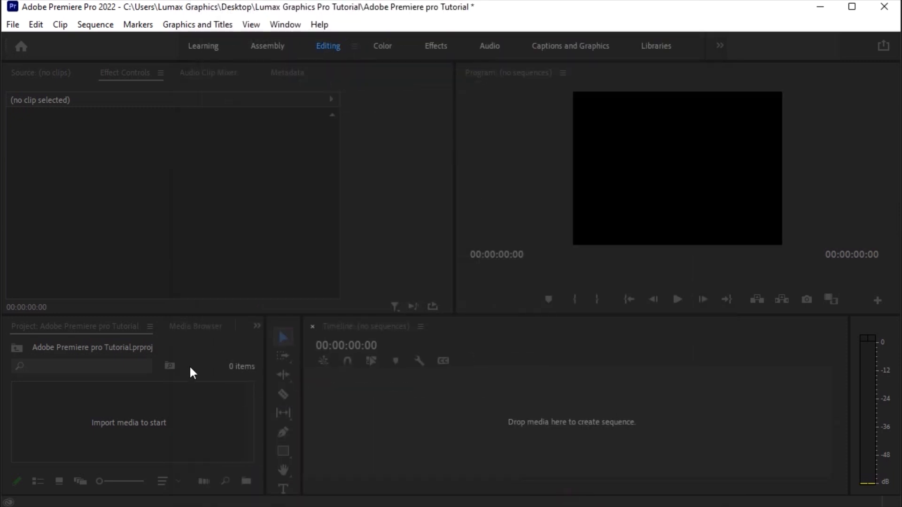
View the Media Browser and return to the project's imported clips.
{"action": "scroll", "coordinate": [250, 411], "scroll_direction": "up", "scroll_amount": 1}
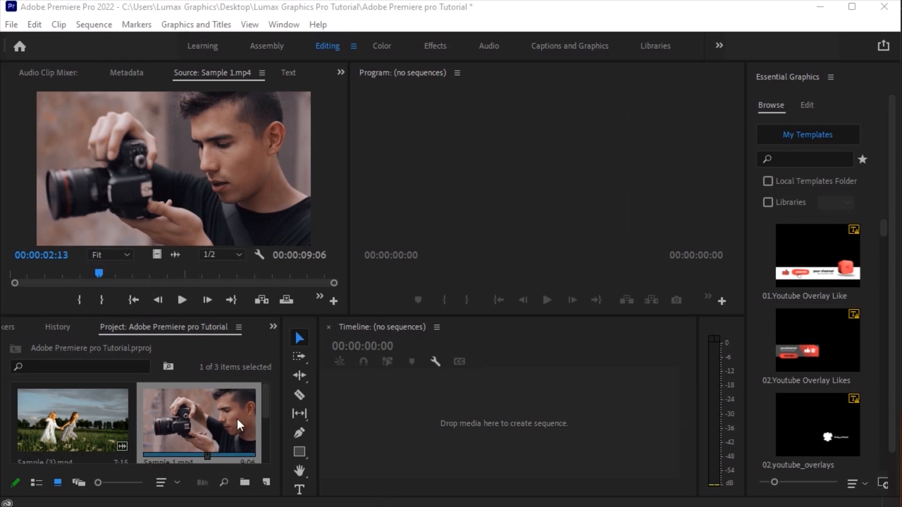
{"action": "left_click", "coordinate": [199, 414]}
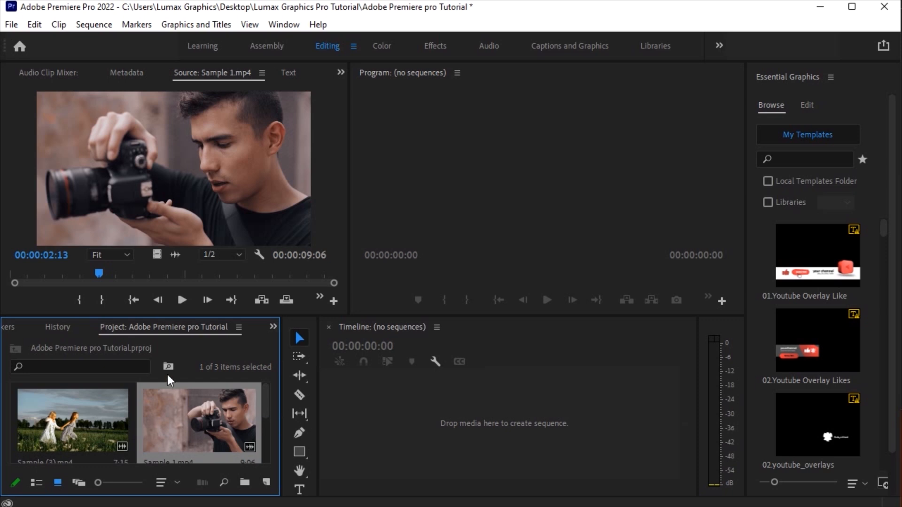
{"action": "left_click", "coordinate": [273, 326]}
{"action": "left_click", "coordinate": [315, 343]}
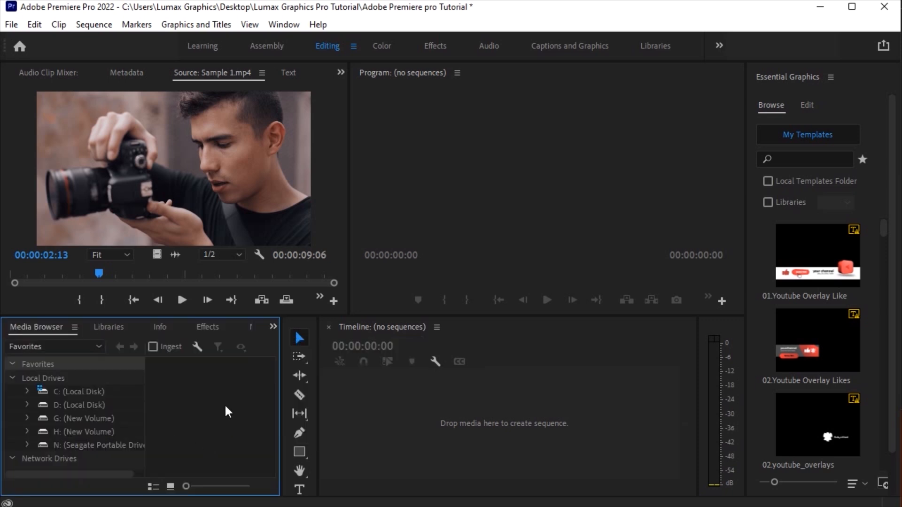
{"action": "key", "text": "shift+1"}
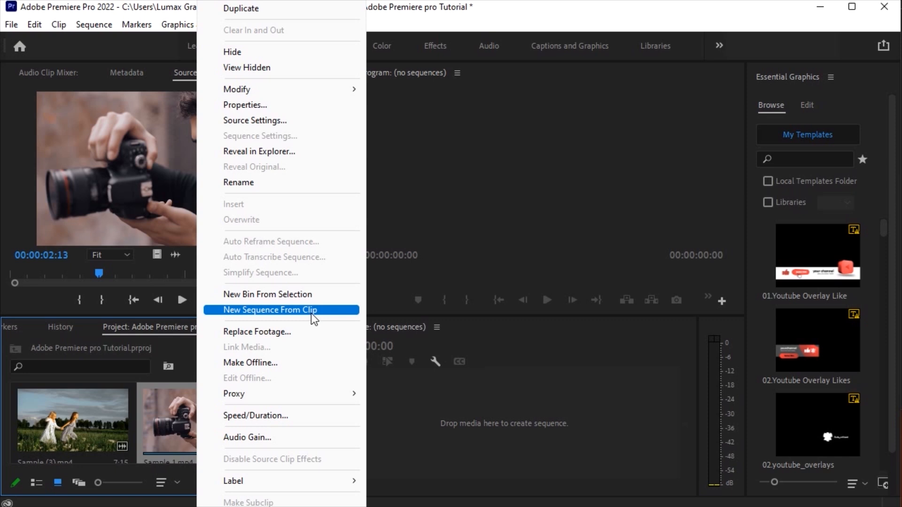
Create a new sequence from the Sample 1.mp4 clip and undo it.
{"action": "left_click", "coordinate": [263, 314]}
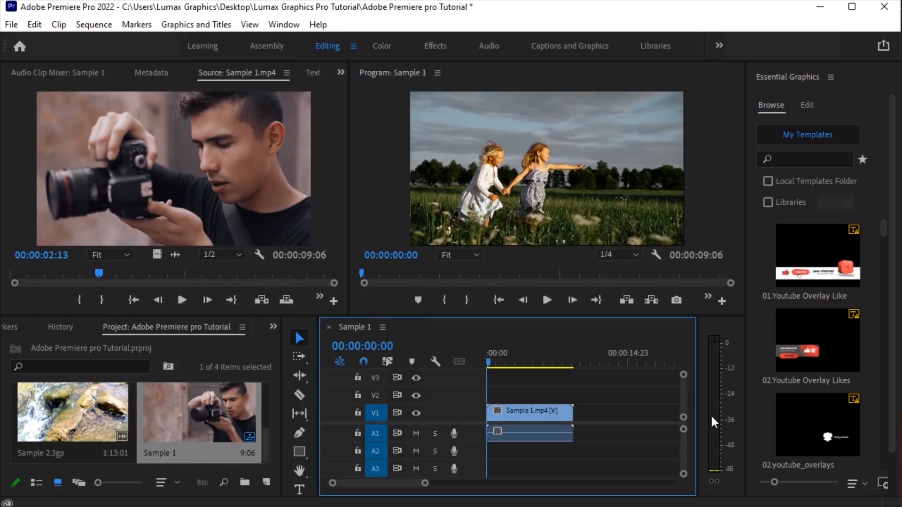
{"action": "left_click_drag", "start_coordinate": [425, 483], "coordinate": [413, 494]}
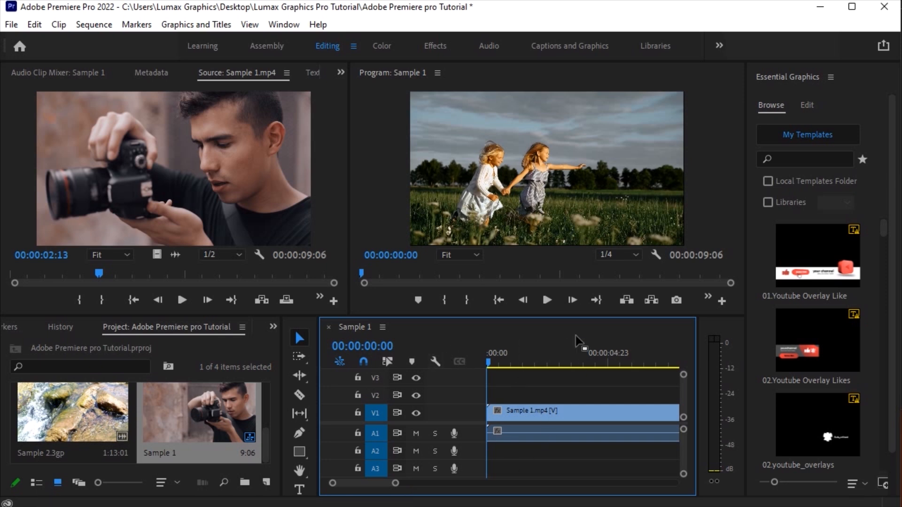
{"action": "left_click", "coordinate": [34, 25]}
{"action": "left_click", "coordinate": [55, 46]}
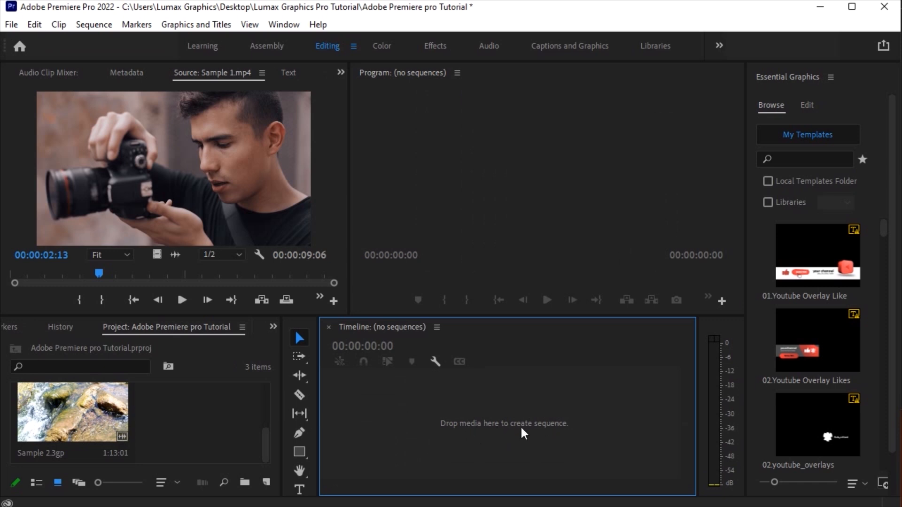
Create a sequence by placing Sample 1.mp4 from the project into the empty timeline, and undo it.
{"action": "scroll", "coordinate": [266, 436], "scroll_direction": "up", "scroll_amount": 2}
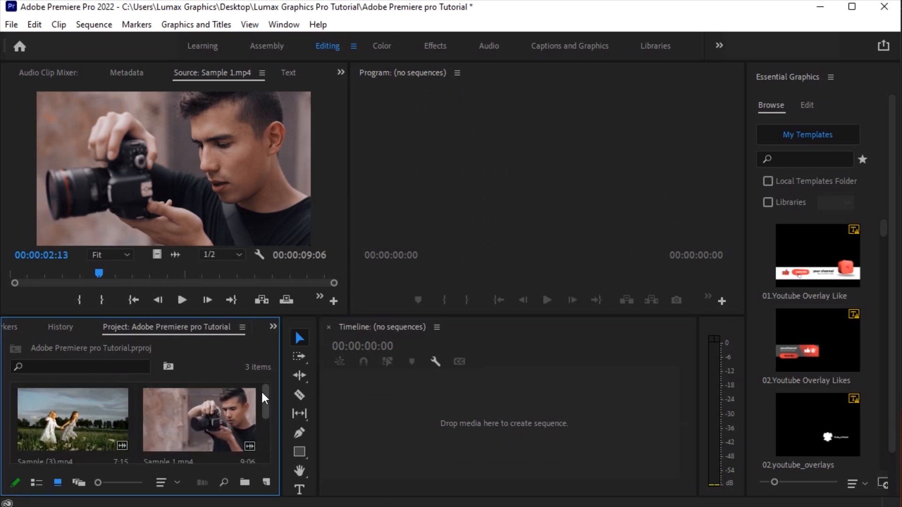
{"action": "left_click_drag", "start_coordinate": [188, 407], "coordinate": [350, 424]}
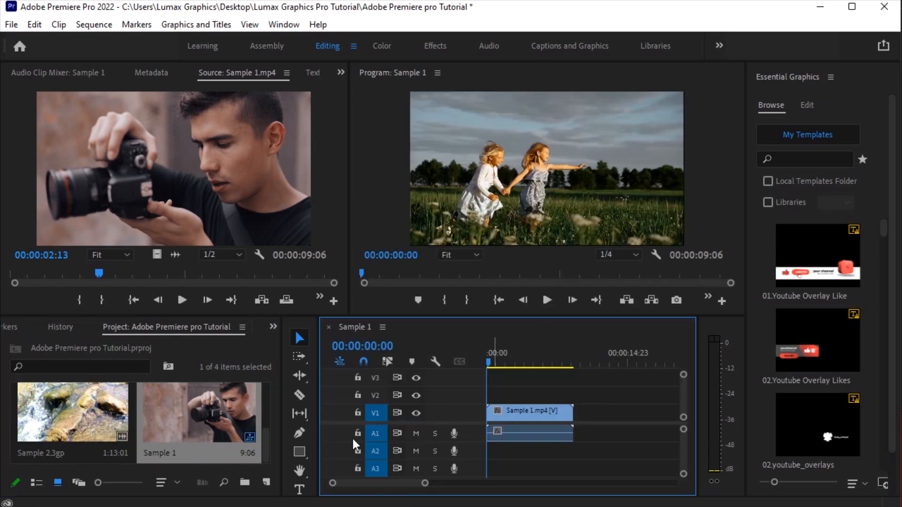
{"action": "key", "text": "ctrl+z"}
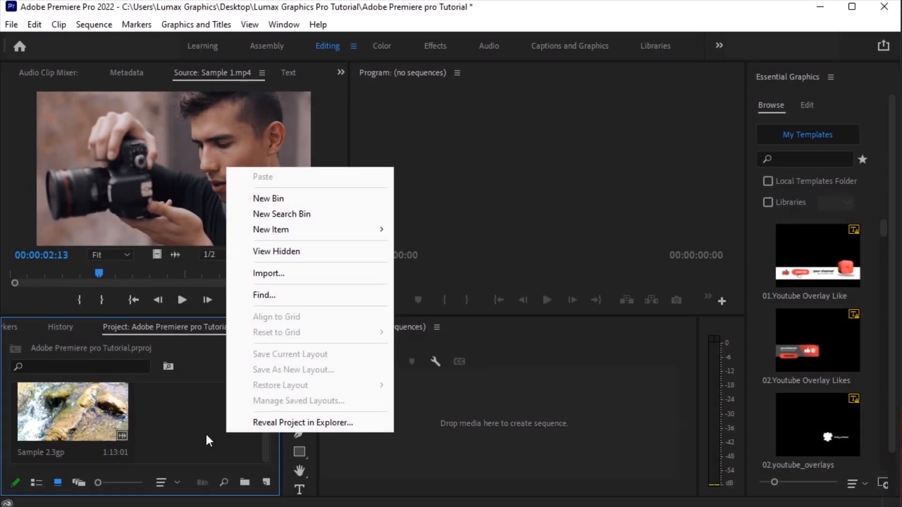
{"action": "left_click", "coordinate": [188, 441]}
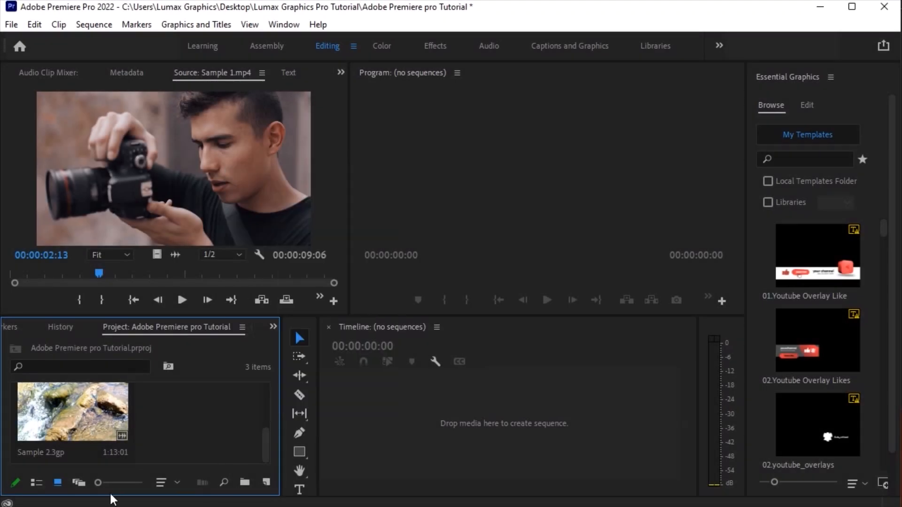
Compare how the project's clips look in list, icon and freeform views, and return to list view.
{"action": "left_click_drag", "start_coordinate": [267, 449], "coordinate": [266, 387]}
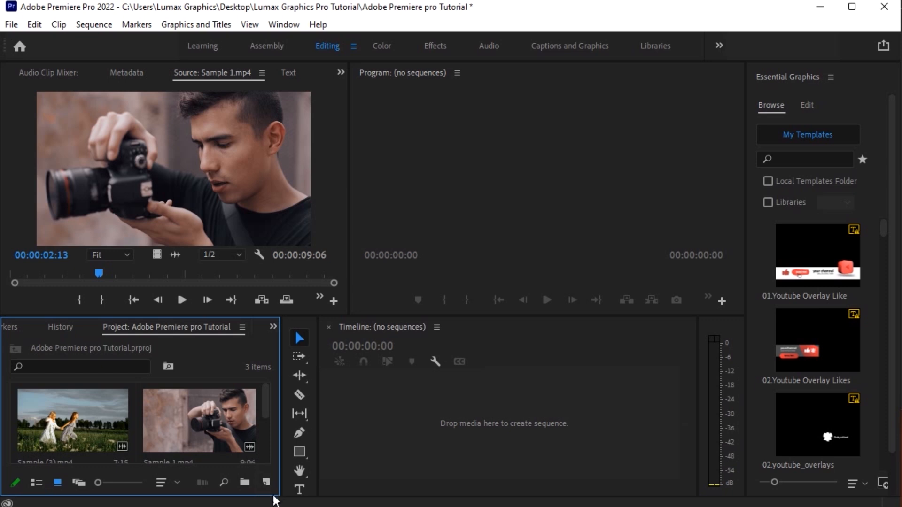
{"action": "left_click_drag", "start_coordinate": [265, 417], "coordinate": [268, 453]}
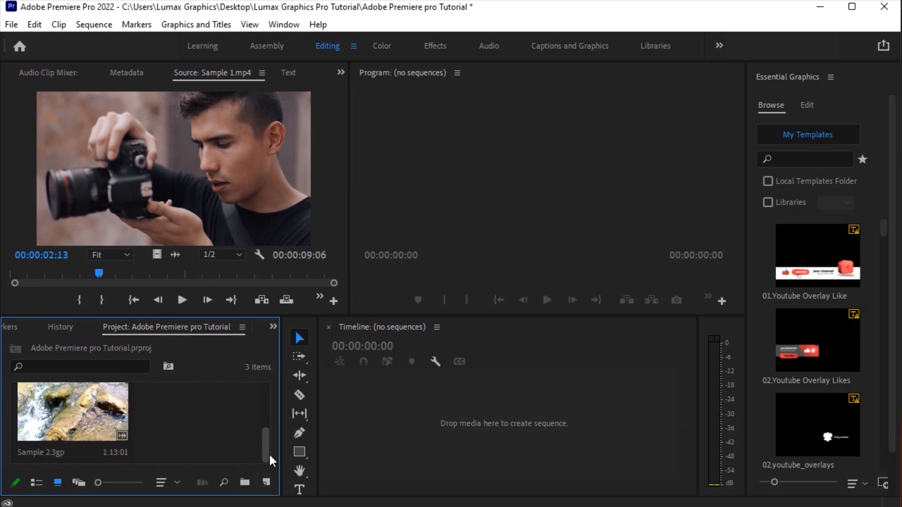
{"action": "right_click", "coordinate": [196, 405]}
{"action": "left_click", "coordinate": [165, 426]}
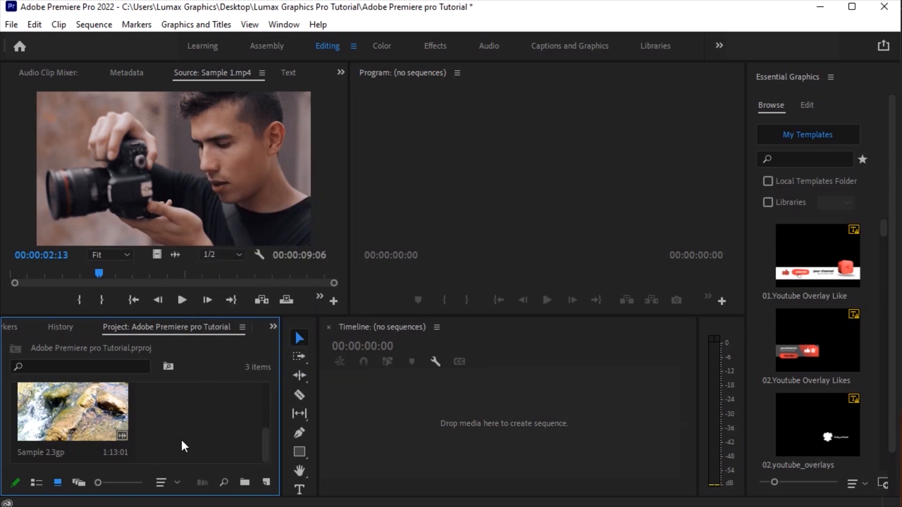
{"action": "left_click", "coordinate": [35, 484]}
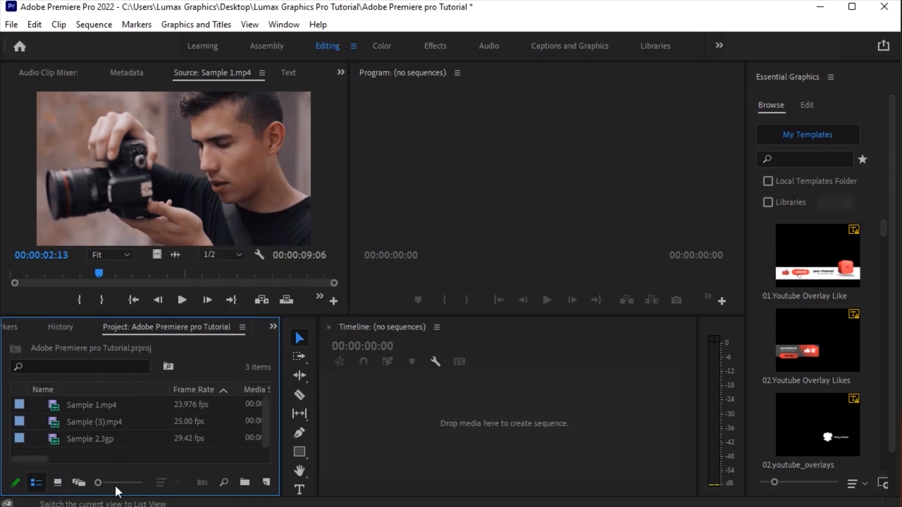
{"action": "left_click", "coordinate": [56, 485]}
{"action": "left_click", "coordinate": [80, 484]}
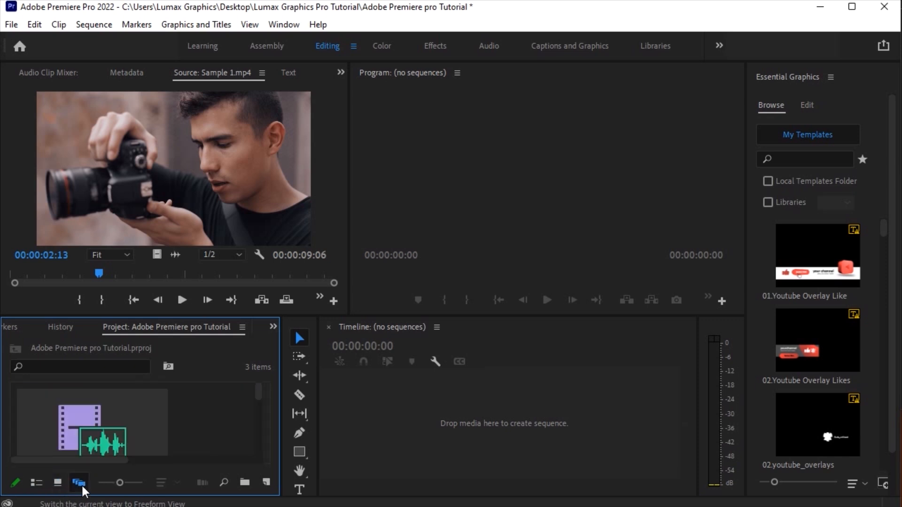
{"action": "left_click_drag", "start_coordinate": [260, 388], "coordinate": [267, 447]}
{"action": "left_click", "coordinate": [37, 484]}
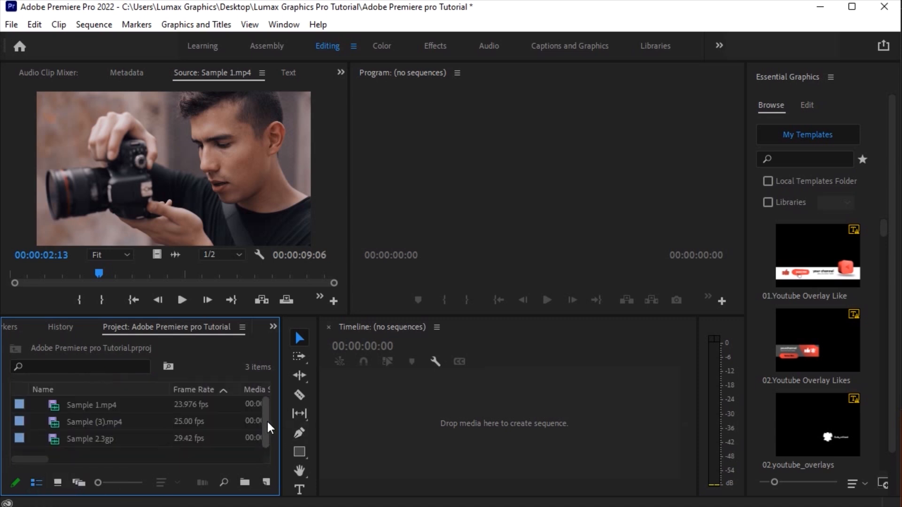
Create a new bin named Video in the project.
{"action": "left_click", "coordinate": [85, 407]}
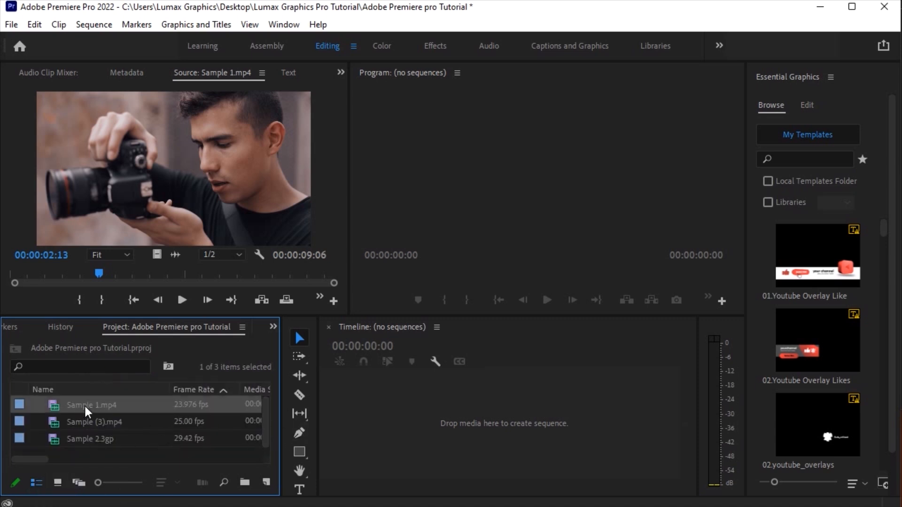
{"action": "left_click", "coordinate": [108, 422], "text": "shift"}
{"action": "left_click", "coordinate": [109, 434], "text": "shift"}
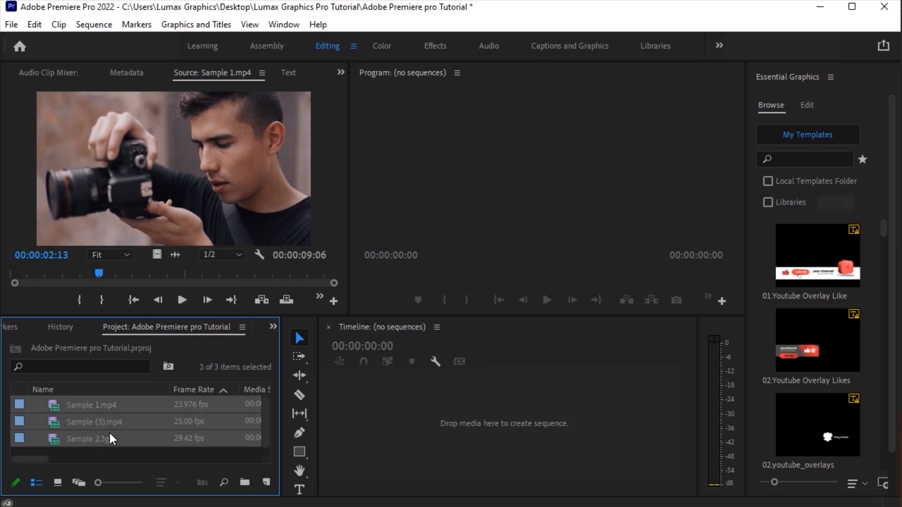
{"action": "left_click", "coordinate": [245, 483]}
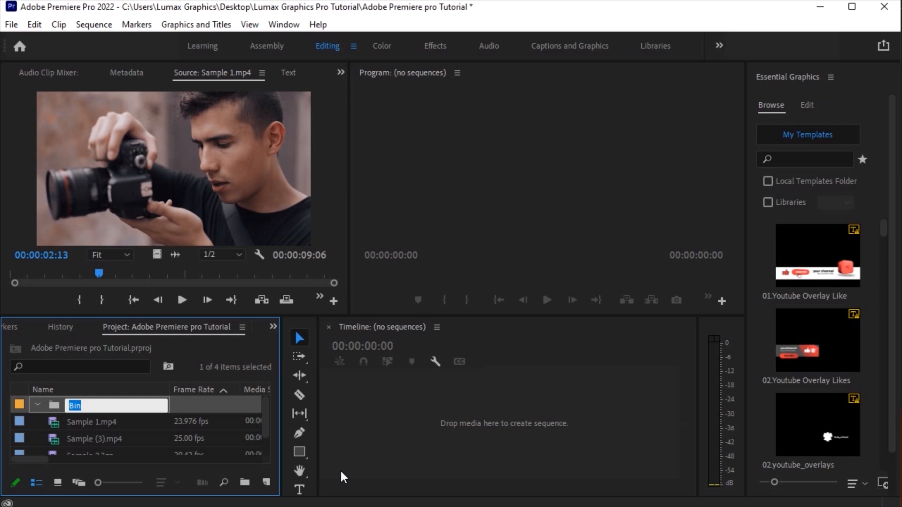
{"action": "type", "text": "Video"}
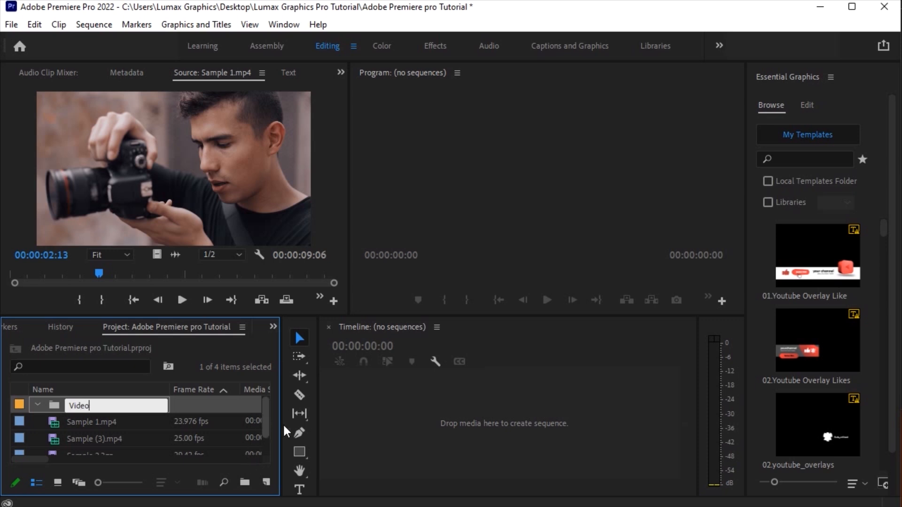
{"action": "left_click", "coordinate": [353, 417]}
Move Sample 1.mp4, Sample (3).mp4 and Sample 2.3gp into the Video bin and collapse the bin.
{"action": "left_click", "coordinate": [99, 422]}
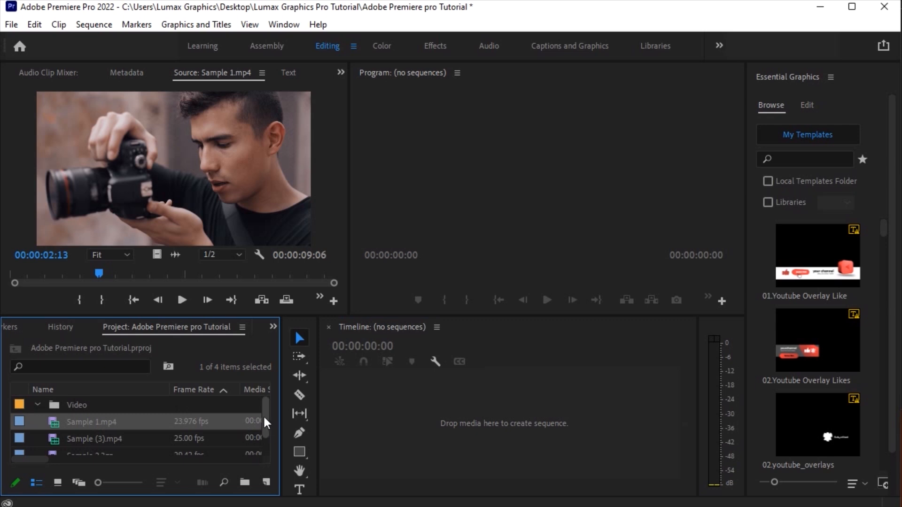
{"action": "left_click_drag", "start_coordinate": [265, 423], "coordinate": [268, 450]}
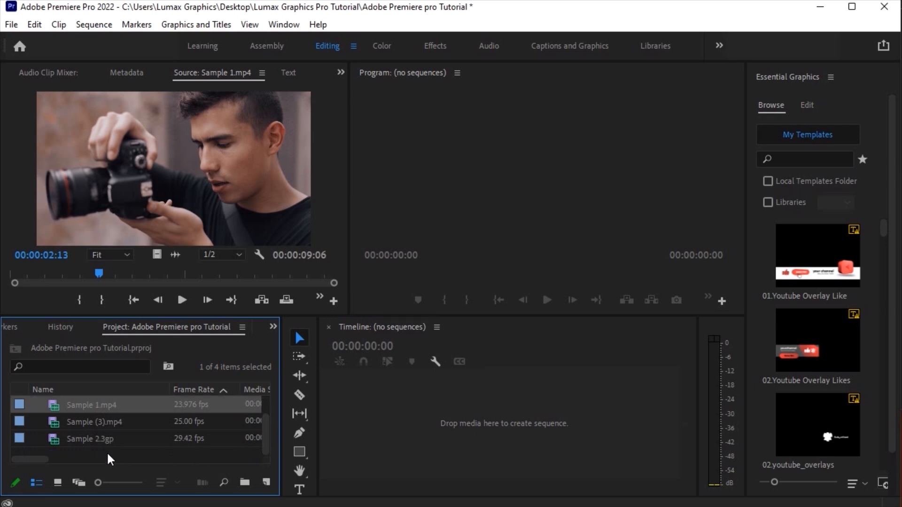
{"action": "left_click", "coordinate": [102, 438], "text": "shift"}
{"action": "left_click_drag", "start_coordinate": [265, 415], "coordinate": [266, 392]}
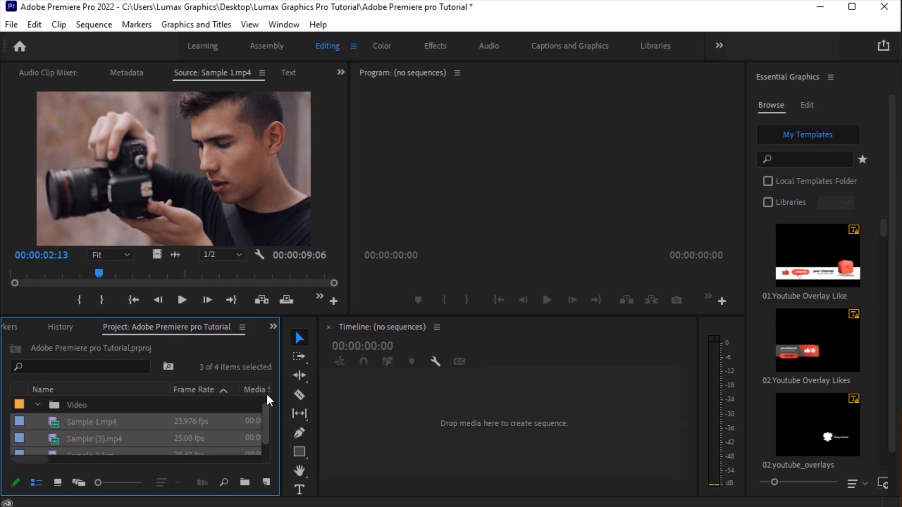
{"action": "left_click", "coordinate": [40, 401]}
{"action": "left_click", "coordinate": [40, 403]}
Create another bin named Audio at the top level of the project.
{"action": "right_click", "coordinate": [76, 434]}
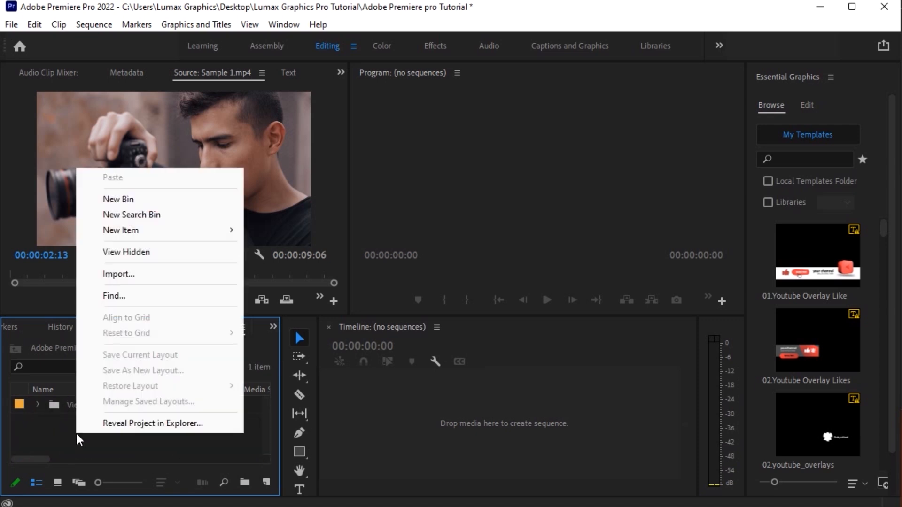
{"action": "left_click", "coordinate": [137, 199]}
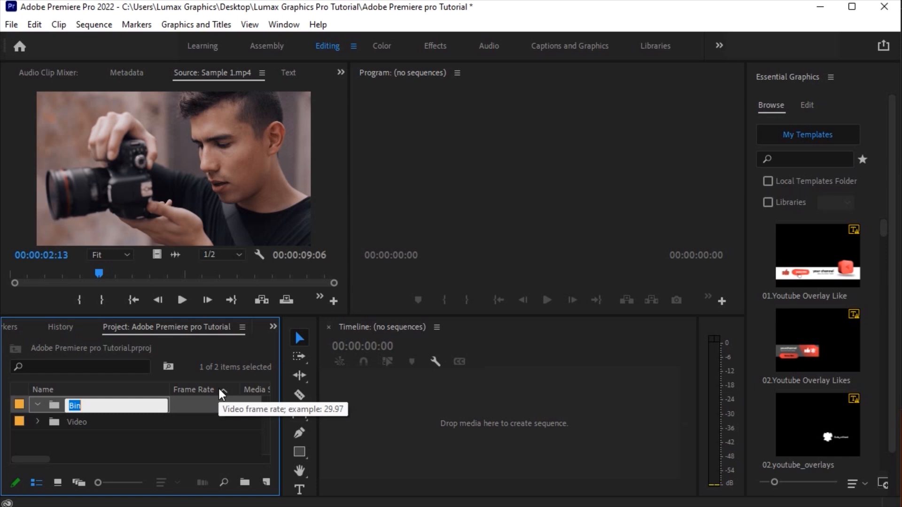
{"action": "type", "text": "Ad"}
{"action": "key", "text": "BackSpace"}
{"action": "type", "text": "udio"}
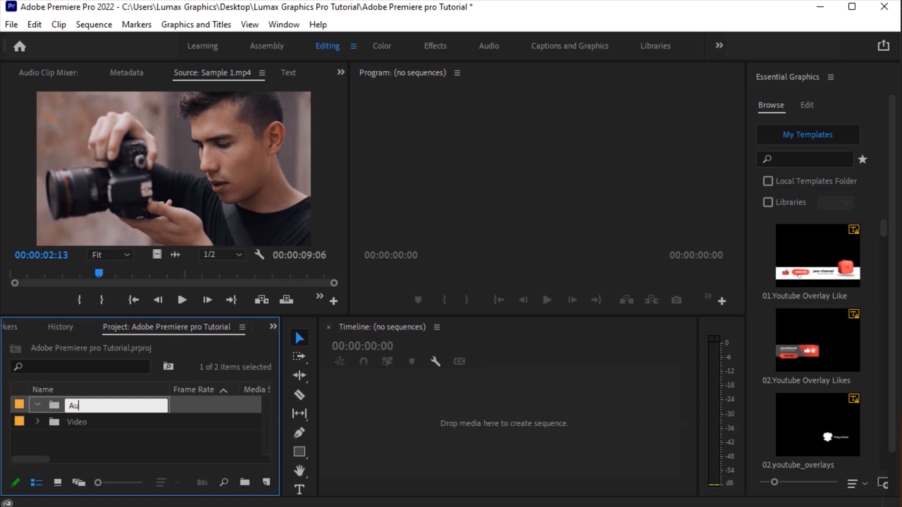
{"action": "left_click", "coordinate": [170, 419]}
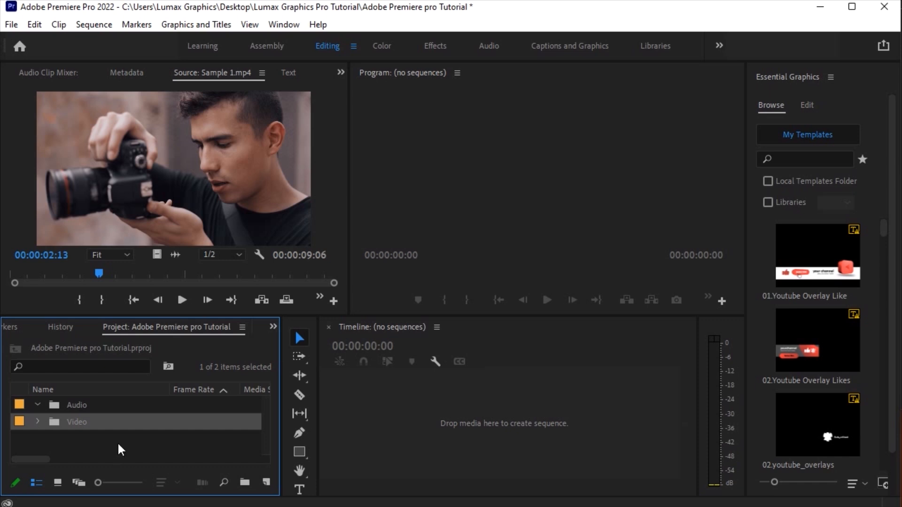
{"action": "right_click", "coordinate": [139, 447]}
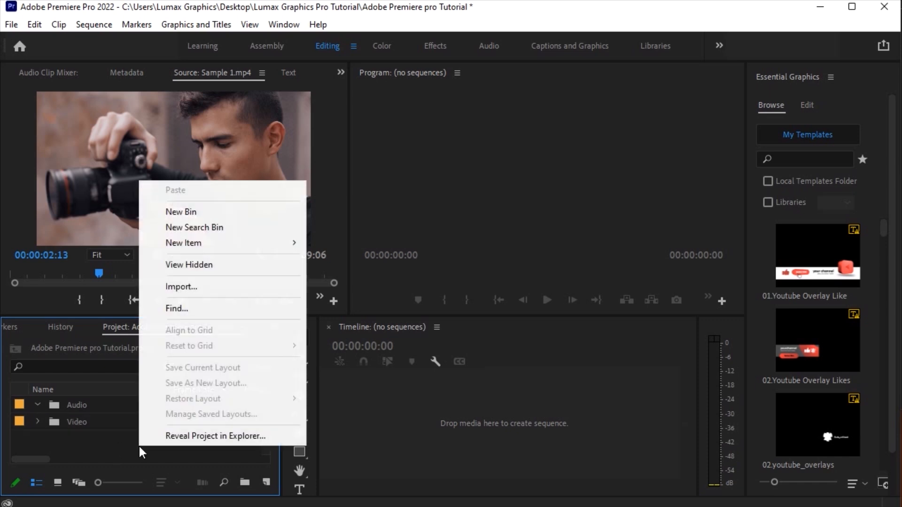
{"action": "right_click", "coordinate": [86, 442]}
{"action": "left_click", "coordinate": [63, 444]}
{"action": "right_click", "coordinate": [163, 438]}
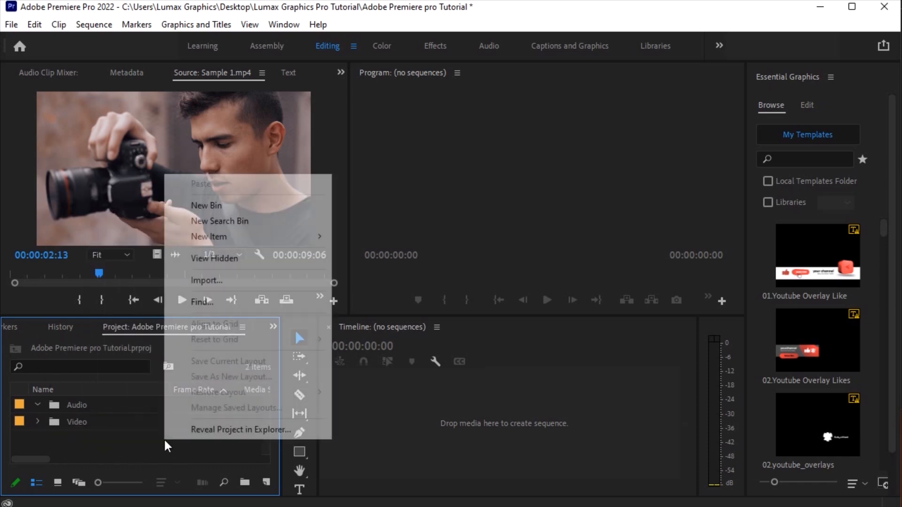
Collapse the Audio bin and expand the Video bin to show its clips.
{"action": "left_click", "coordinate": [77, 407]}
{"action": "left_click", "coordinate": [78, 405]}
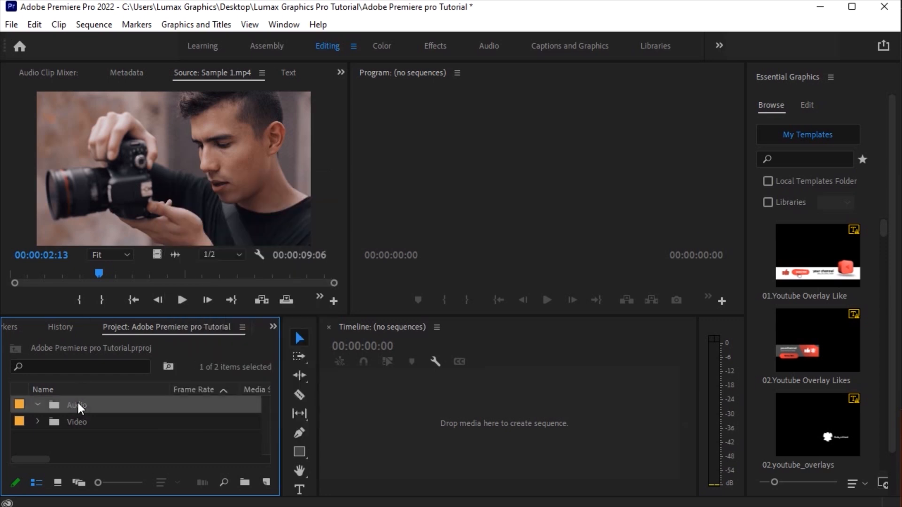
{"action": "left_click", "coordinate": [38, 405]}
{"action": "left_click", "coordinate": [72, 421]}
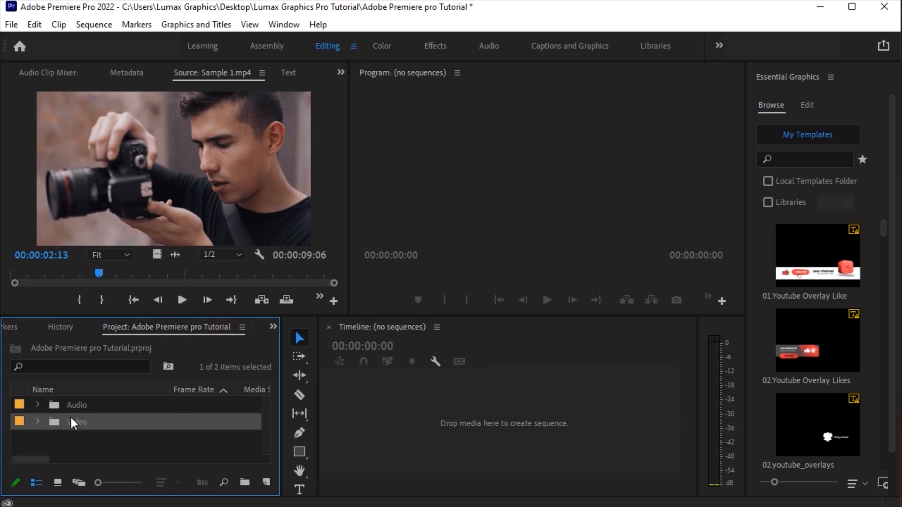
{"action": "left_click", "coordinate": [39, 422]}
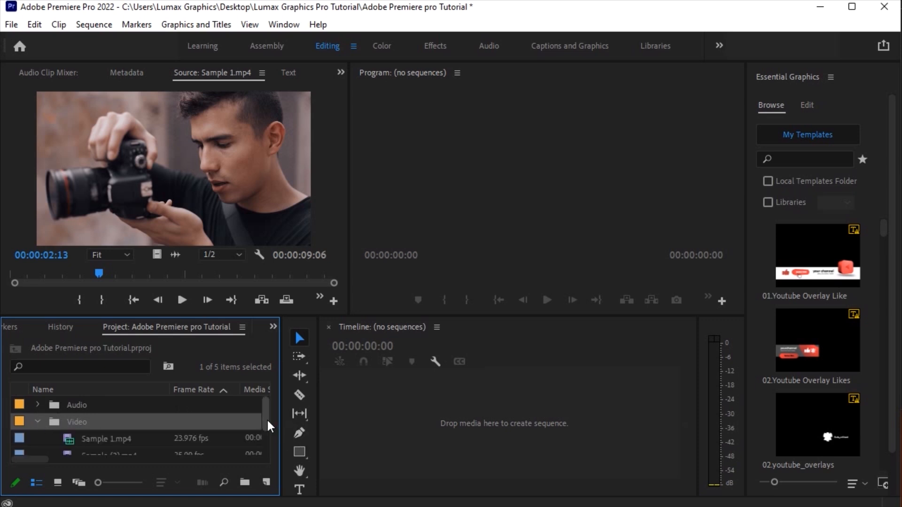
{"action": "left_click_drag", "start_coordinate": [267, 426], "coordinate": [268, 443]}
{"action": "left_click", "coordinate": [132, 404]}
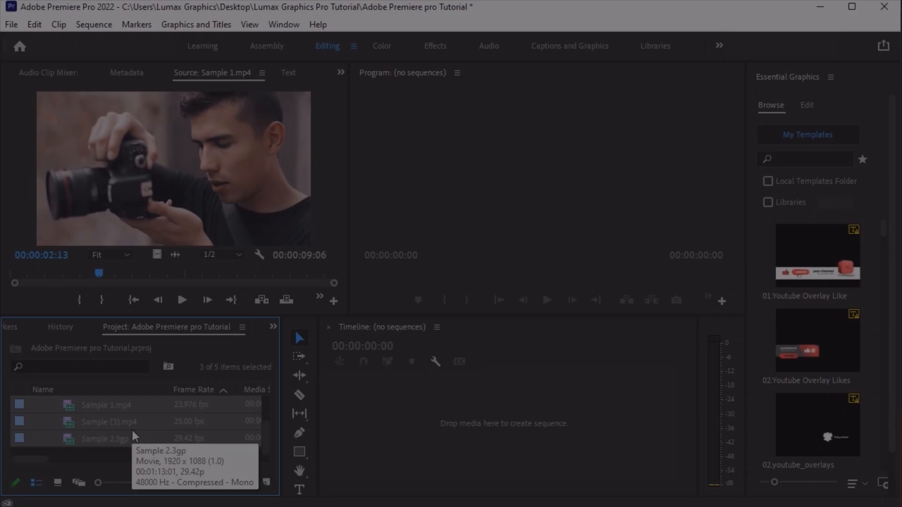
{"action": "right_click", "coordinate": [114, 424]}
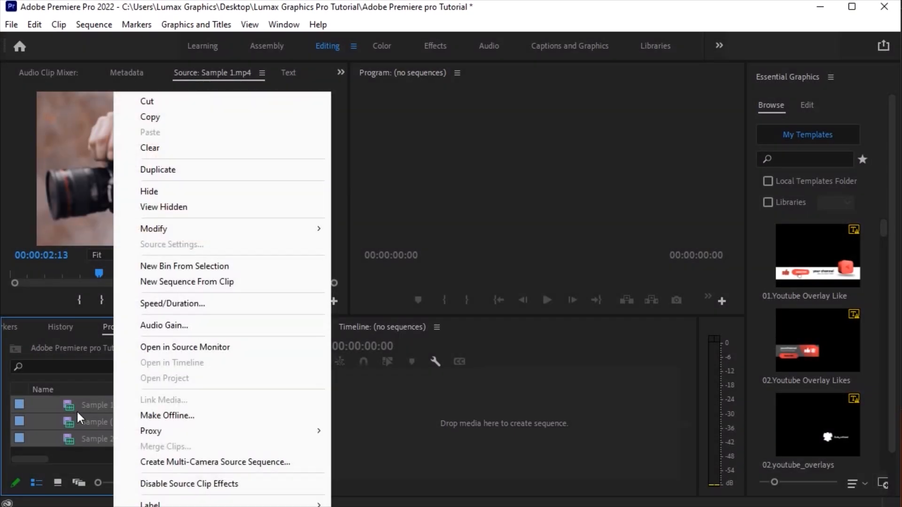
Select all three clips in the Video bin and open their Interpret Footage settings.
{"action": "left_click", "coordinate": [71, 438]}
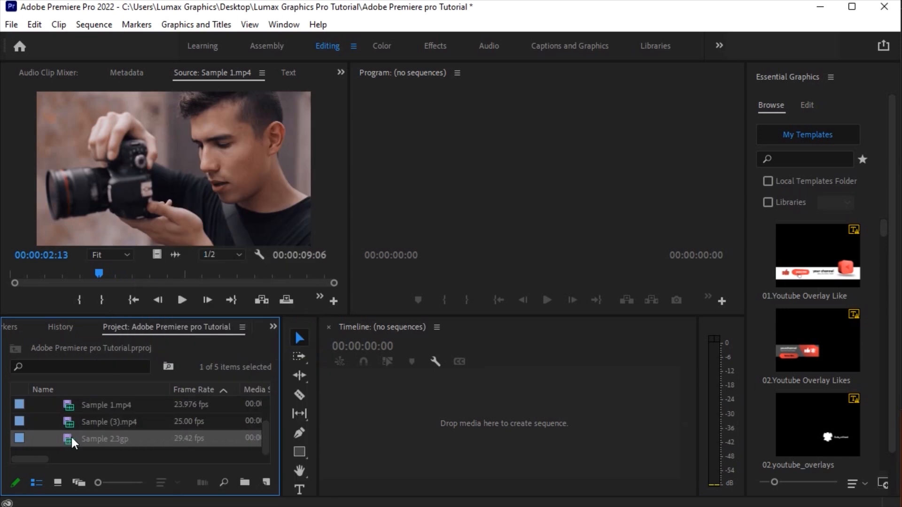
{"action": "mouse_move", "coordinate": [263, 441]}
{"action": "left_mouse_down"}
{"action": "mouse_move", "coordinate": [263, 422]}
{"action": "mouse_move", "coordinate": [264, 433]}
{"action": "left_mouse_up"}
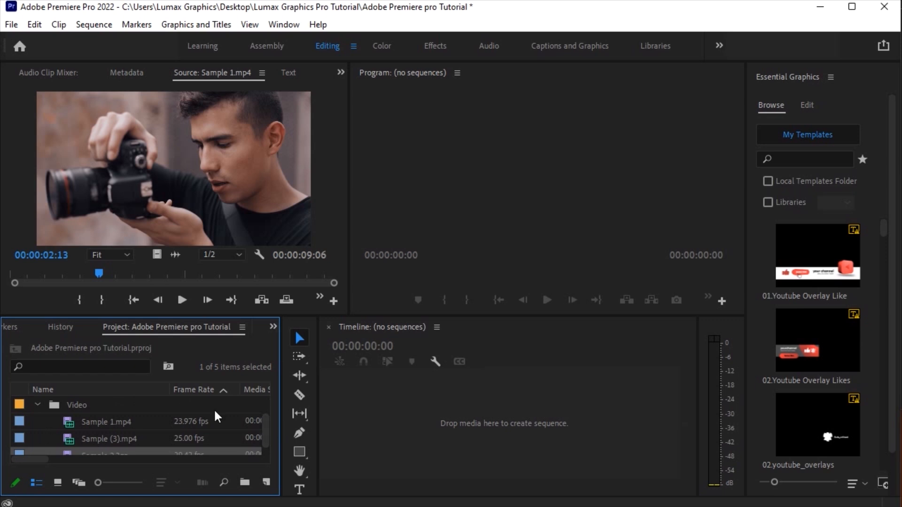
{"action": "left_click_drag", "start_coordinate": [264, 420], "coordinate": [267, 426]}
{"action": "left_click", "coordinate": [143, 424], "text": "shift"}
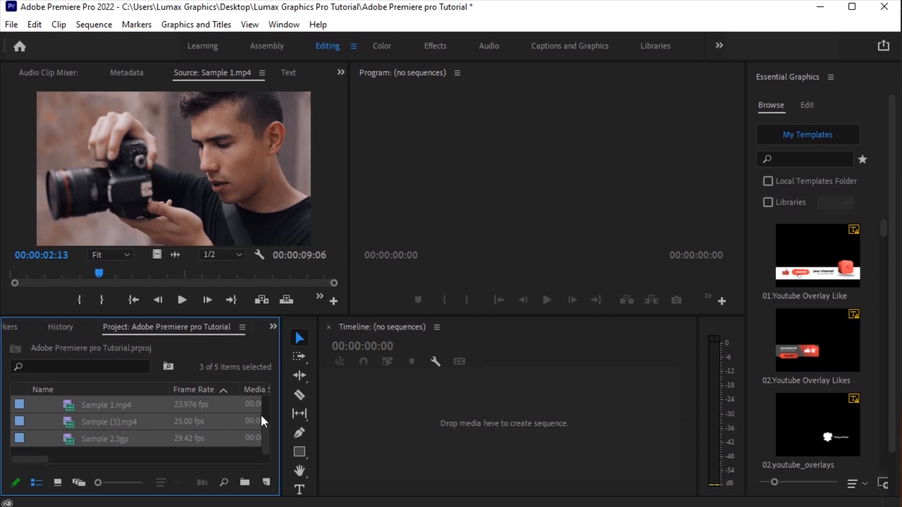
{"action": "right_click", "coordinate": [100, 437]}
{"action": "left_click", "coordinate": [74, 429]}
{"action": "right_click", "coordinate": [74, 429]}
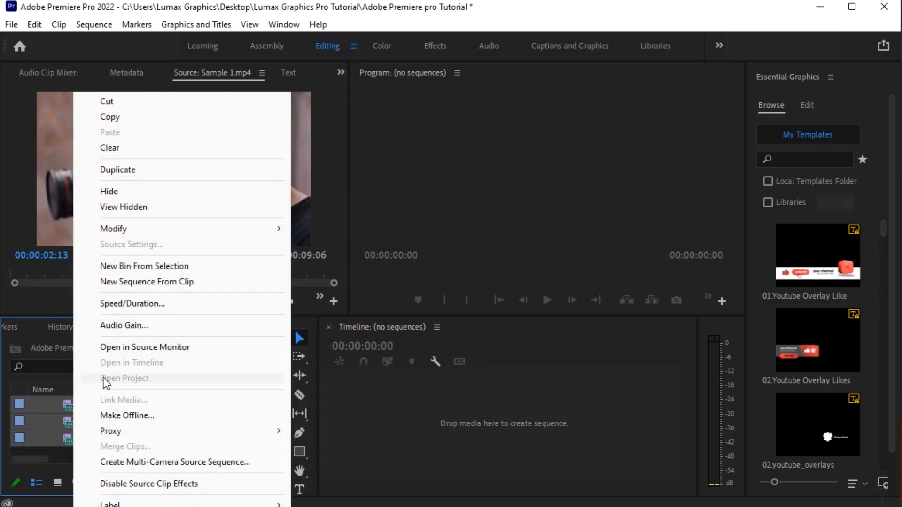
{"action": "mouse_move", "coordinate": [137, 230]}
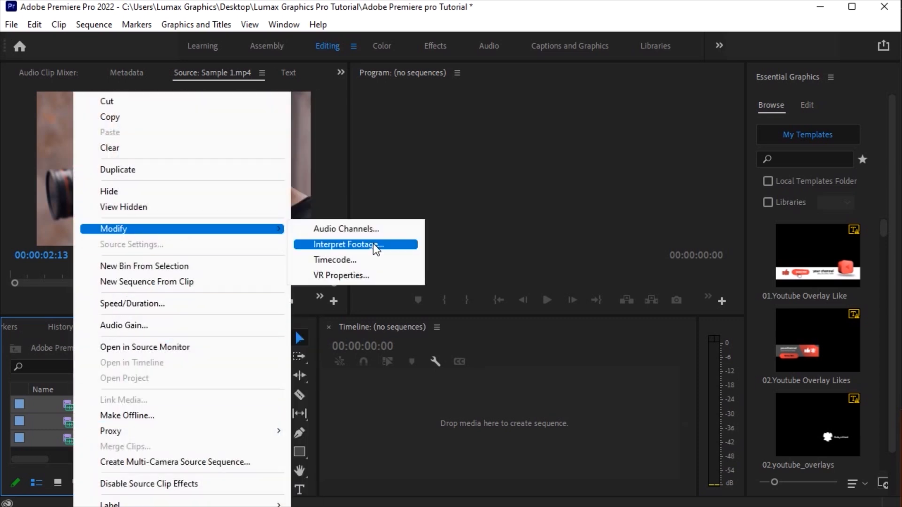
{"action": "left_click", "coordinate": [373, 245]}
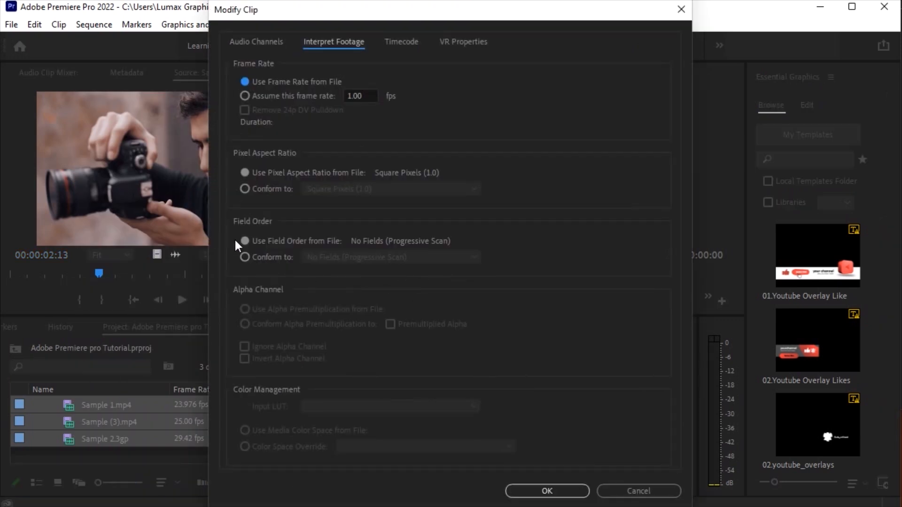
{"action": "left_click_drag", "start_coordinate": [280, 14], "coordinate": [324, 12]}
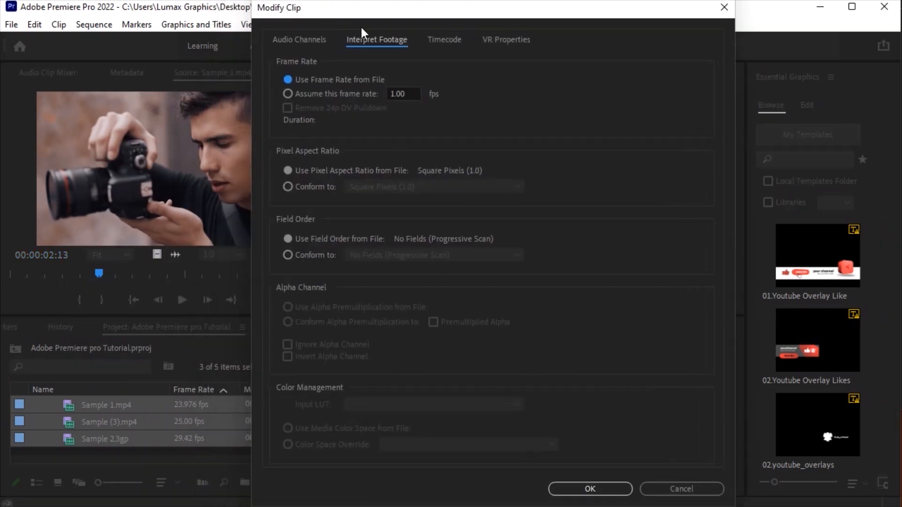
Override the three clips' frame rate with an assumed rate, trying 24 and 30 fps before applying 25 fps.
{"action": "left_click", "coordinate": [288, 93]}
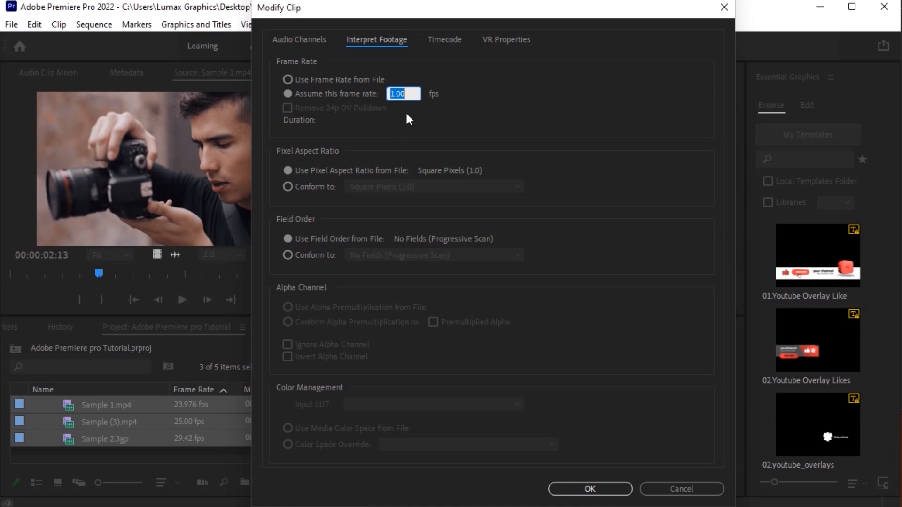
{"action": "type", "text": "24"}
{"action": "double_click", "coordinate": [403, 93]}
{"action": "type", "text": "2530"}
{"action": "double_click", "coordinate": [414, 92]}
{"action": "type", "text": "30"}
{"action": "left_click_drag", "start_coordinate": [410, 94], "coordinate": [376, 96]}
{"action": "type", "text": "25"}
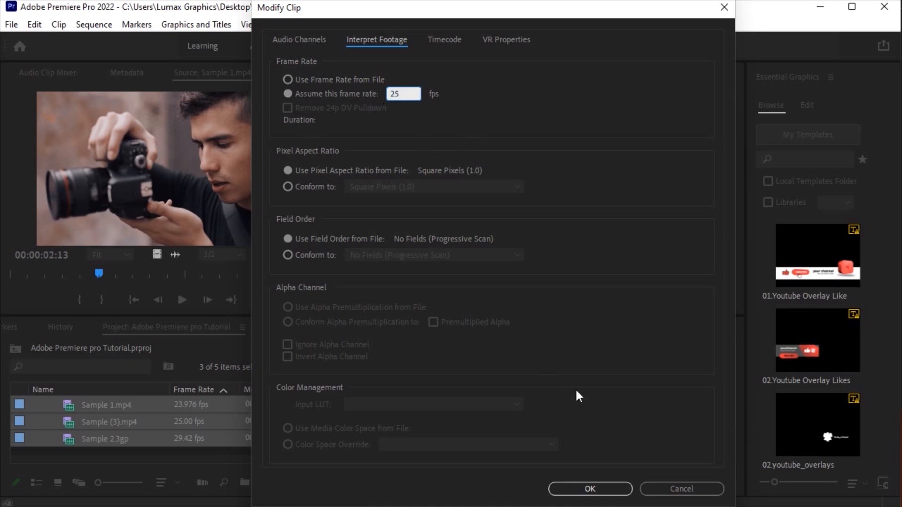
{"action": "left_click", "coordinate": [593, 490]}
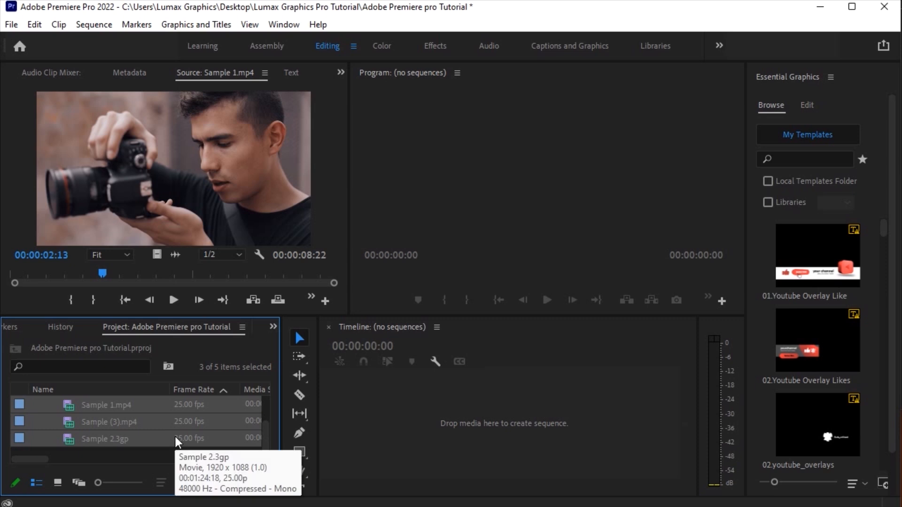
{"action": "mouse_move", "coordinate": [267, 433]}
{"action": "left_mouse_down"}
{"action": "mouse_move", "coordinate": [266, 405]}
{"action": "mouse_move", "coordinate": [267, 440]}
{"action": "left_mouse_up"}
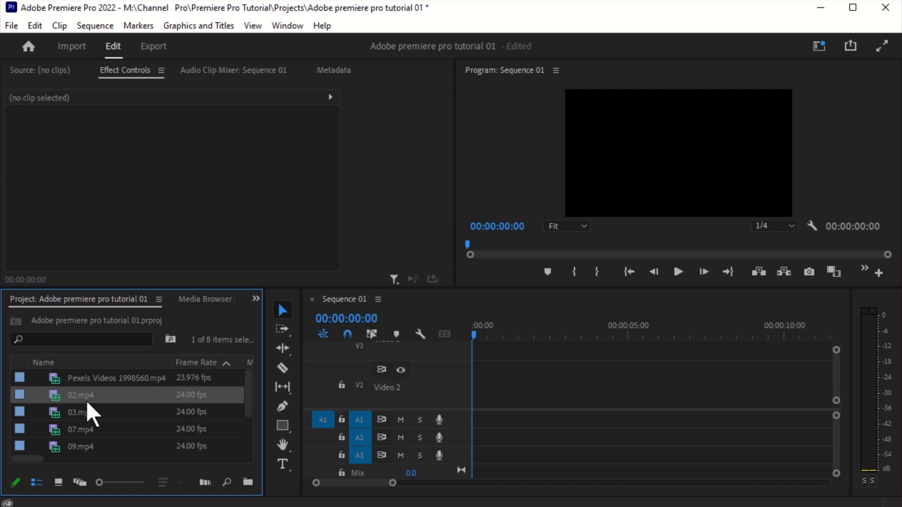
Try placing the whole 02.mp4 clip at the start of Sequence 01 and undo the placement.
{"action": "left_click", "coordinate": [85, 395]}
{"action": "left_click_drag", "start_coordinate": [85, 395], "coordinate": [479, 417]}
{"action": "left_click_drag", "start_coordinate": [480, 430], "coordinate": [475, 426]}
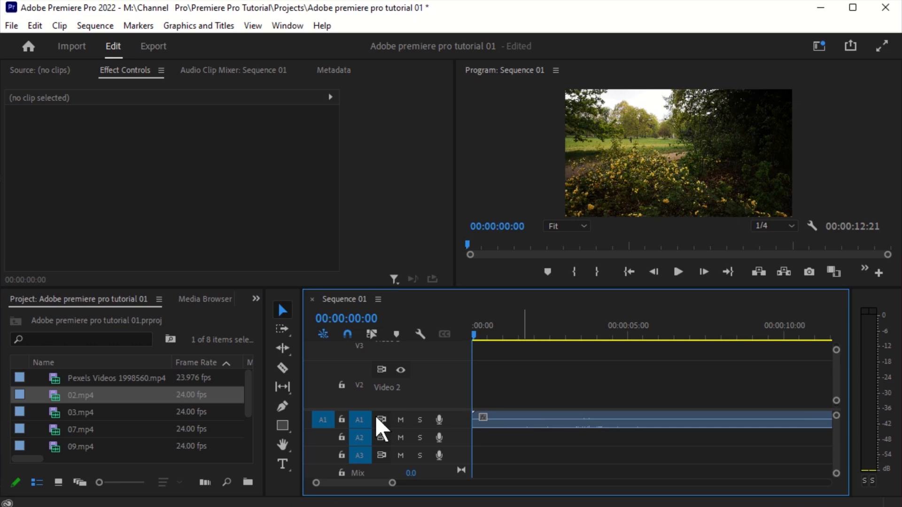
{"action": "key", "text": "ctrl+z"}
Load the 02.mp4 clip for source preview and mark its Out point at 00:00:05:15.
{"action": "left_click", "coordinate": [96, 399]}
{"action": "double_click", "coordinate": [52, 396]}
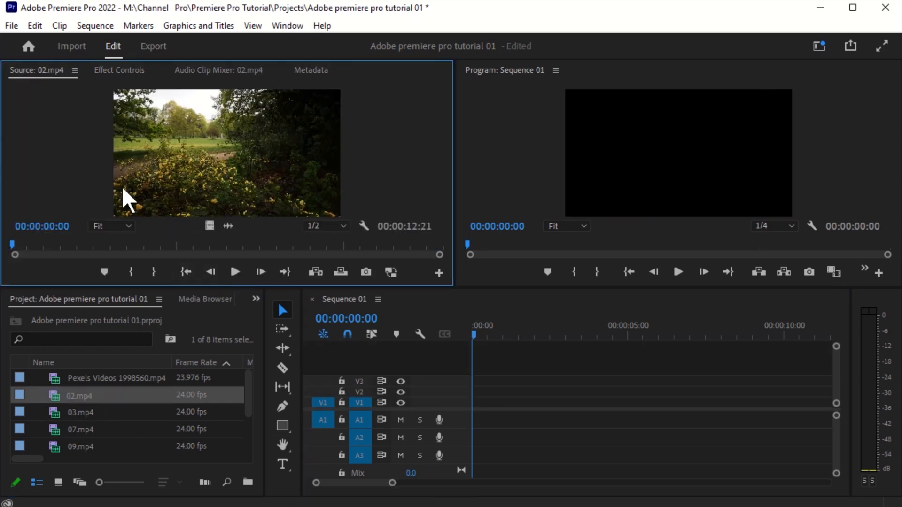
{"action": "left_click", "coordinate": [210, 226]}
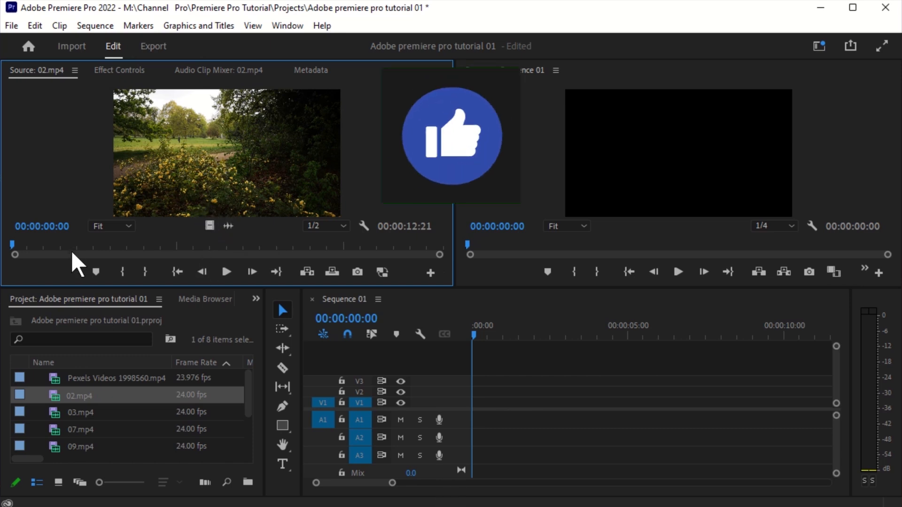
{"action": "mouse_move", "coordinate": [11, 240]}
{"action": "left_mouse_down"}
{"action": "mouse_move", "coordinate": [139, 246]}
{"action": "mouse_move", "coordinate": [78, 258]}
{"action": "mouse_move", "coordinate": [258, 253]}
{"action": "mouse_move", "coordinate": [198, 253]}
{"action": "left_mouse_up"}
{"action": "left_click", "coordinate": [150, 274]}
Place only the video of the marked 02.mp4 range at the start of V1, and its audio alone at the start of A1.
{"action": "left_click", "coordinate": [210, 226]}
{"action": "left_click_drag", "start_coordinate": [450, 496], "coordinate": [454, 404]}
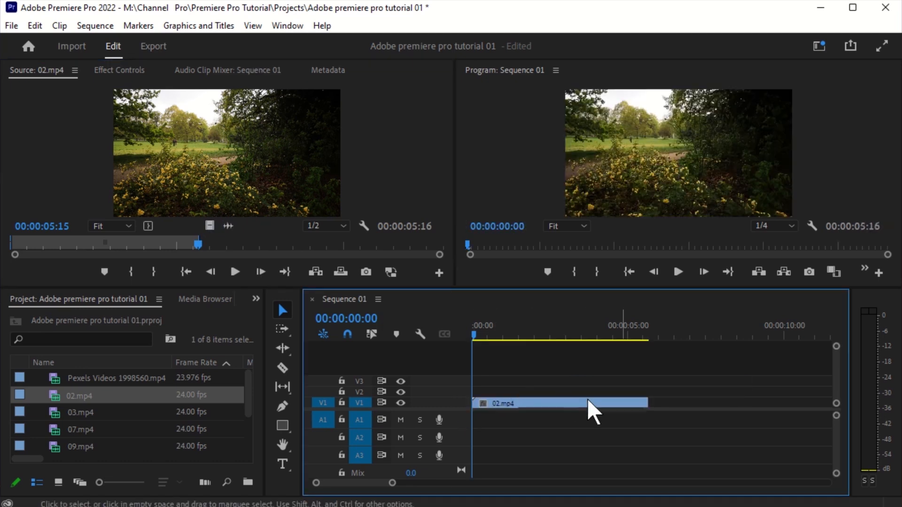
{"action": "left_click_drag", "start_coordinate": [231, 229], "coordinate": [474, 425]}
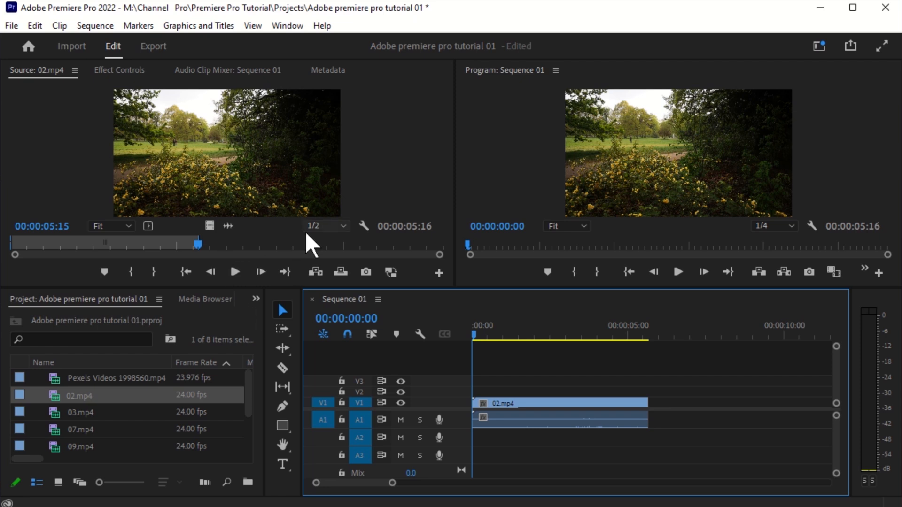
{"action": "left_click_drag", "start_coordinate": [253, 127], "coordinate": [678, 403]}
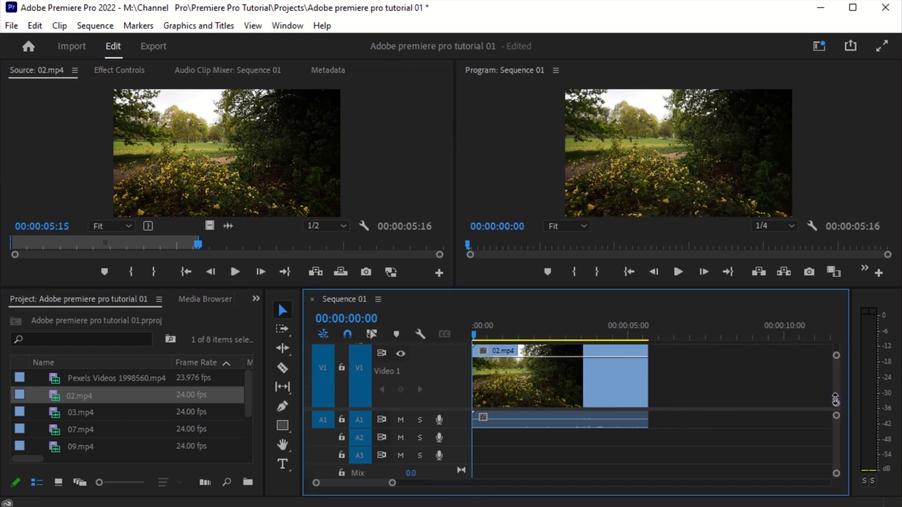
Enlarge the Video 1 track to show clip thumbnails and place 03.mp4 directly after 02.mp4.
{"action": "left_click_drag", "start_coordinate": [836, 400], "coordinate": [837, 403]}
{"action": "left_click_drag", "start_coordinate": [836, 362], "coordinate": [832, 356]}
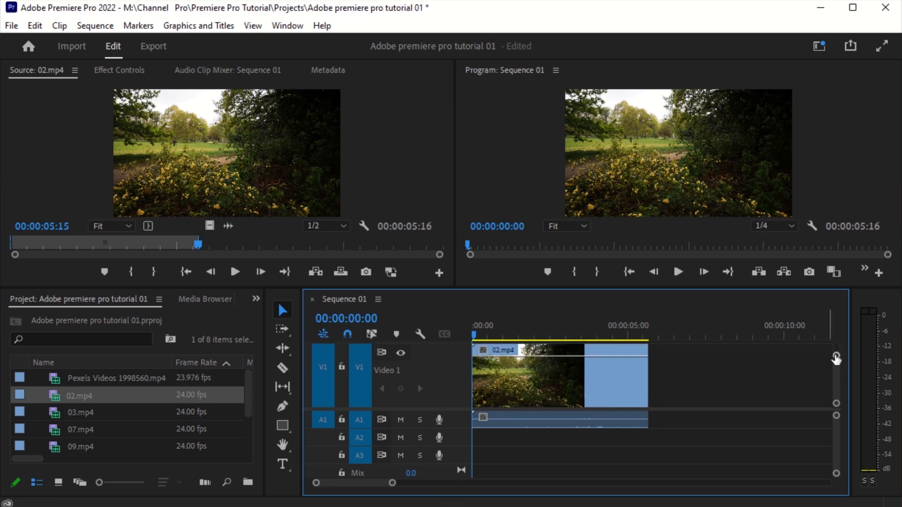
{"action": "mouse_move", "coordinate": [836, 355]}
{"action": "left_mouse_down"}
{"action": "mouse_move", "coordinate": [836, 369]}
{"action": "mouse_move", "coordinate": [831, 330]}
{"action": "mouse_move", "coordinate": [837, 376]}
{"action": "mouse_move", "coordinate": [833, 343]}
{"action": "mouse_move", "coordinate": [836, 352]}
{"action": "left_mouse_up"}
{"action": "left_click_drag", "start_coordinate": [78, 418], "coordinate": [655, 406]}
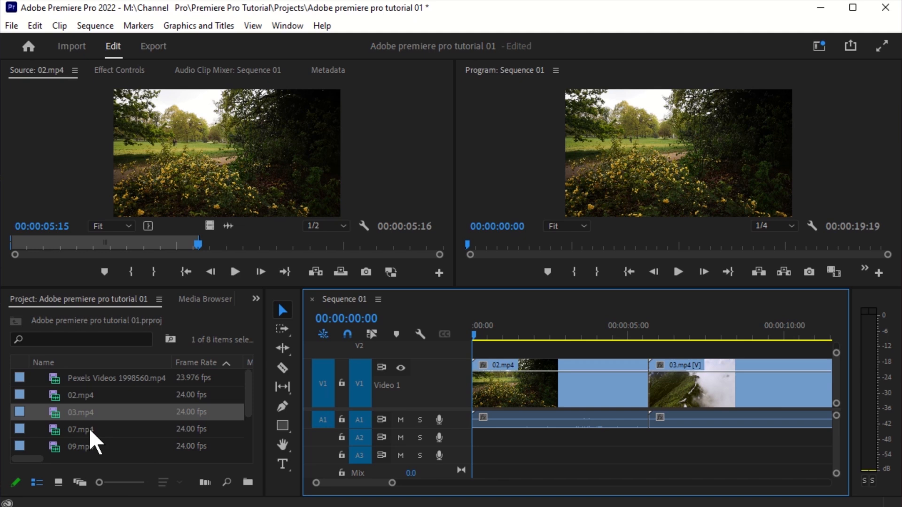
Shrink the timeline scale so that both placed clips fit in view in full.
{"action": "left_click", "coordinate": [77, 429]}
{"action": "scroll", "coordinate": [228, 421], "scroll_direction": "down", "scroll_amount": 3}
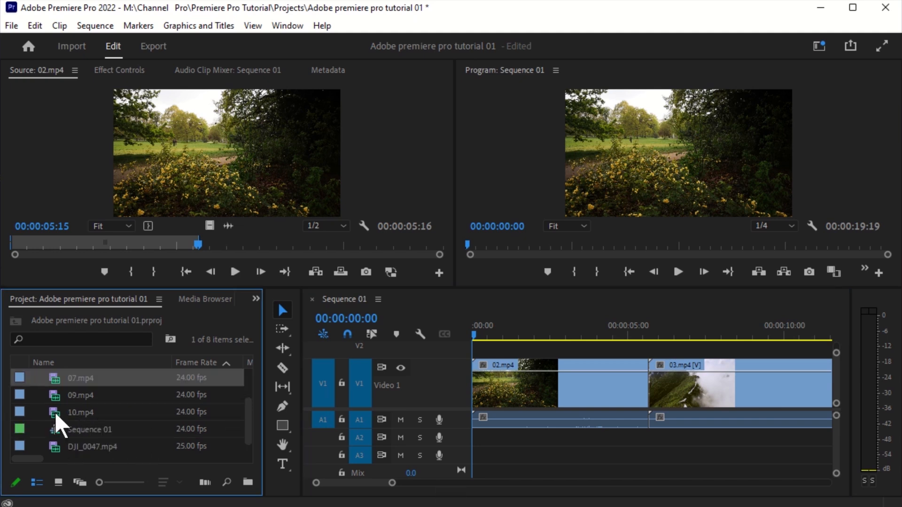
{"action": "left_click_drag", "start_coordinate": [64, 378], "coordinate": [93, 412]}
{"action": "left_click_drag", "start_coordinate": [393, 483], "coordinate": [674, 491]}
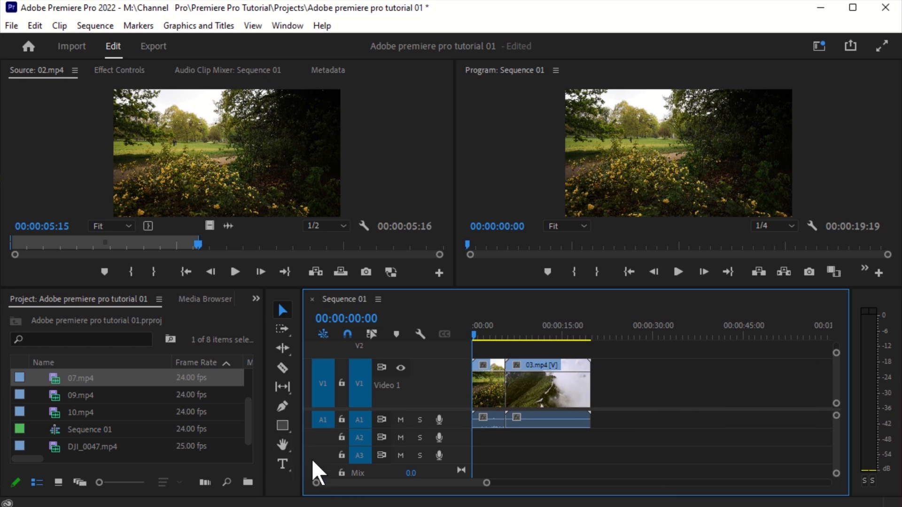
Magnify the timeline with the Zoom tool, then zoom back out until both clips are in view.
{"action": "left_click", "coordinate": [286, 449]}
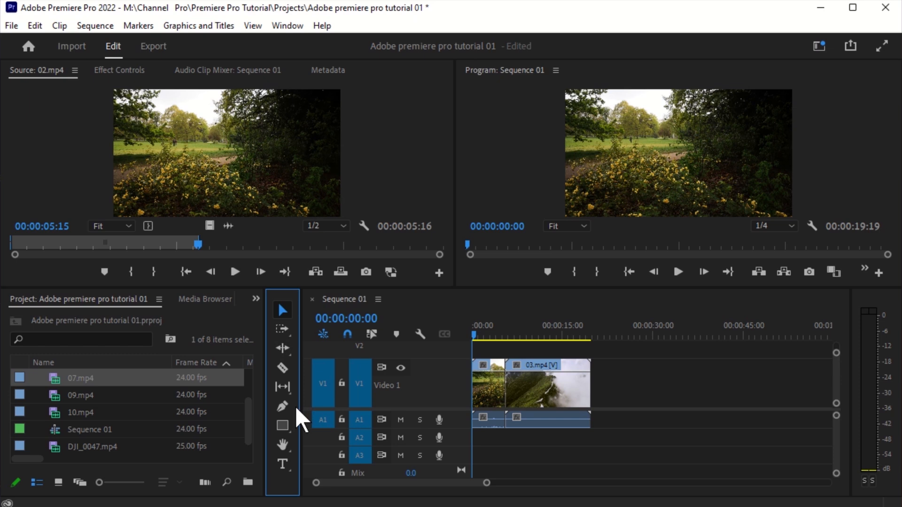
{"action": "key", "text": "z"}
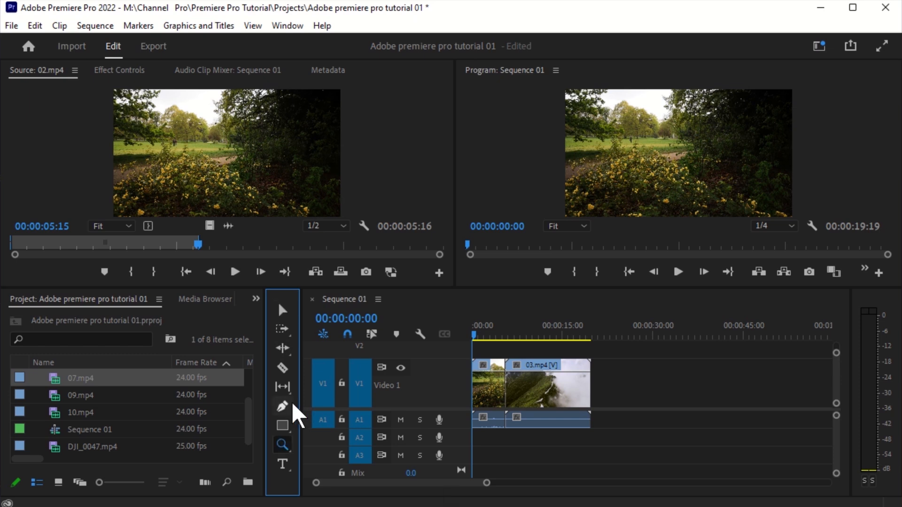
{"action": "left_click", "coordinate": [627, 397]}
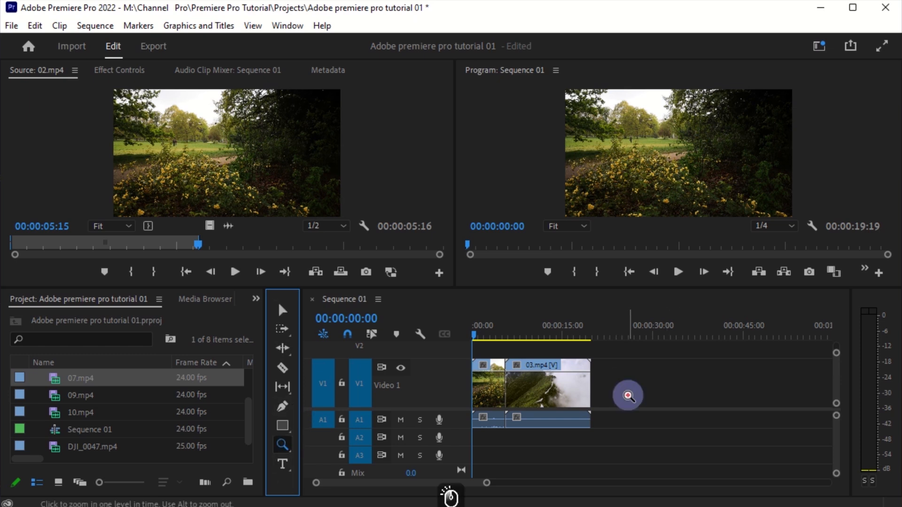
{"action": "left_click", "coordinate": [628, 396]}
{"action": "left_click", "coordinate": [628, 396]}
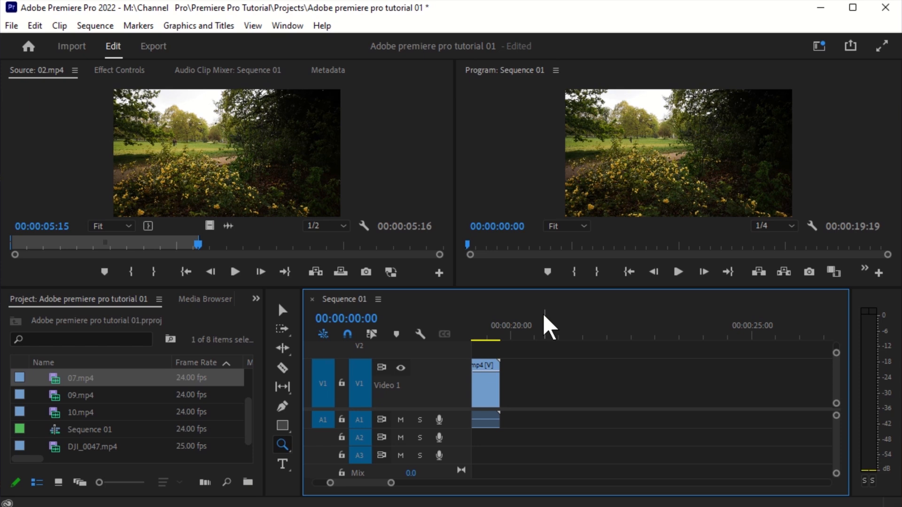
{"action": "left_click", "coordinate": [527, 377], "text": "alt"}
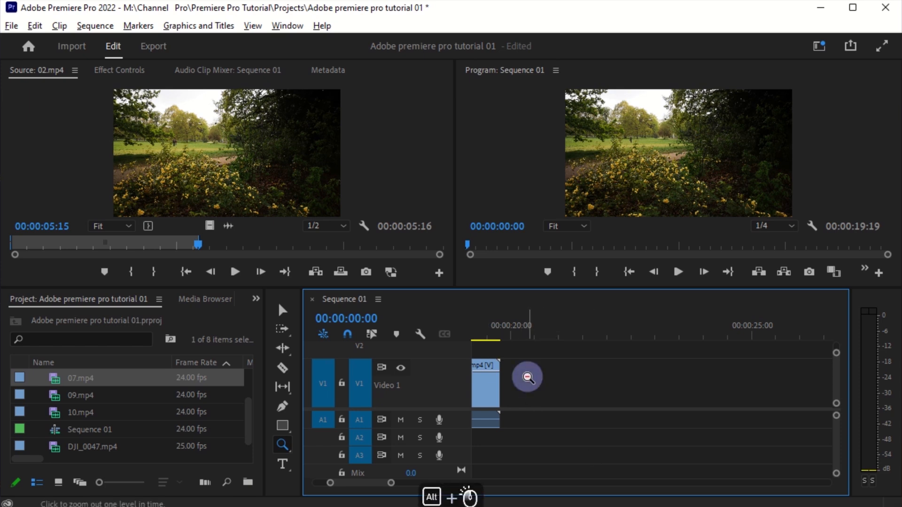
{"action": "left_click", "coordinate": [713, 370], "text": "alt"}
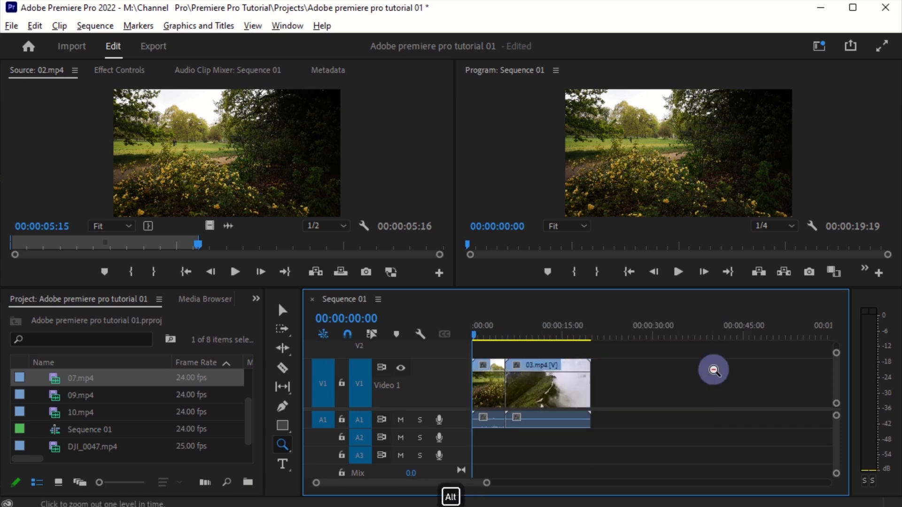
{"action": "left_click", "coordinate": [629, 383], "text": "alt"}
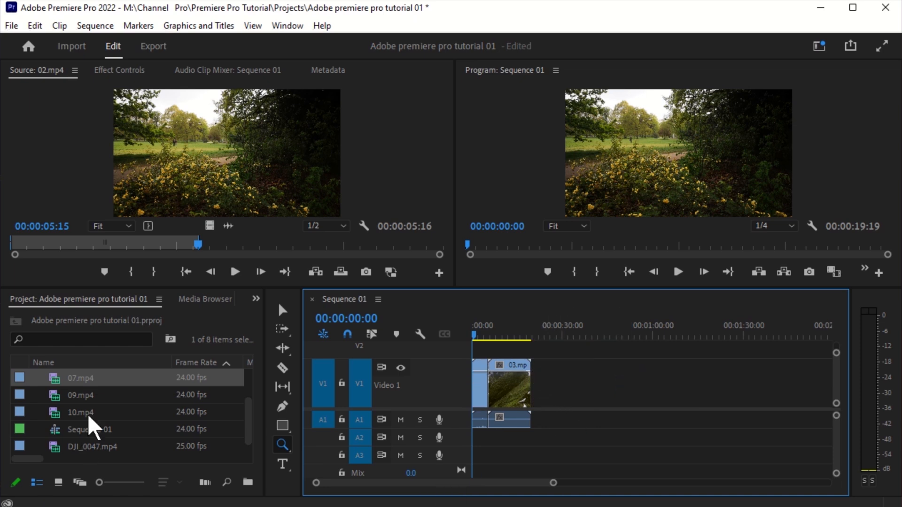
Add the 09.mp4 and 10.mp4 clips one after the other behind 03.mp4 on V1.
{"action": "scroll", "coordinate": [84, 412], "scroll_direction": "up", "scroll_amount": 2}
{"action": "scroll", "coordinate": [88, 404], "scroll_direction": "up", "scroll_amount": 1}
{"action": "left_click_drag", "start_coordinate": [85, 449], "coordinate": [536, 386]}
{"action": "scroll", "coordinate": [127, 440], "scroll_direction": "down", "scroll_amount": 2}
{"action": "left_click_drag", "start_coordinate": [75, 429], "coordinate": [621, 390]}
Split the 02.mp4 clip in the timeline at 00:00:02:19 with the Razor tool.
{"action": "left_click_drag", "start_coordinate": [552, 483], "coordinate": [426, 486]}
{"action": "left_click_drag", "start_coordinate": [473, 330], "coordinate": [511, 325]}
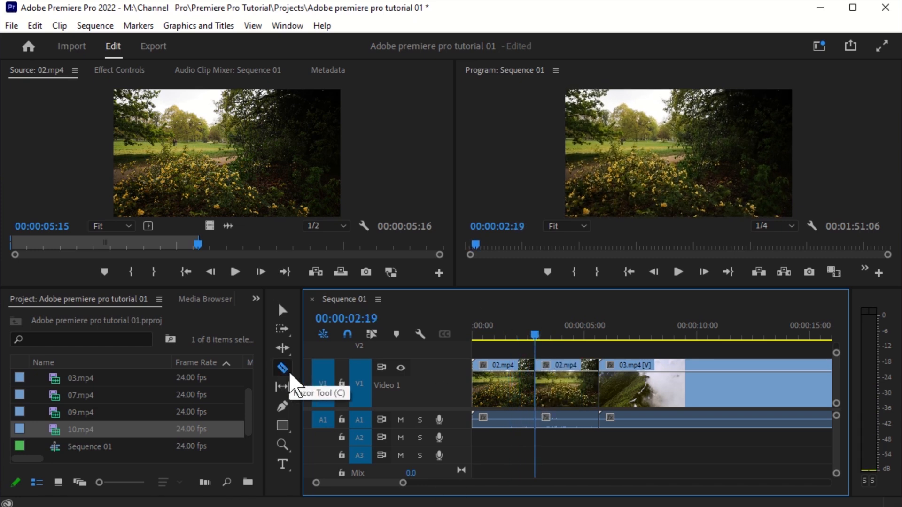
{"action": "left_click", "coordinate": [283, 368]}
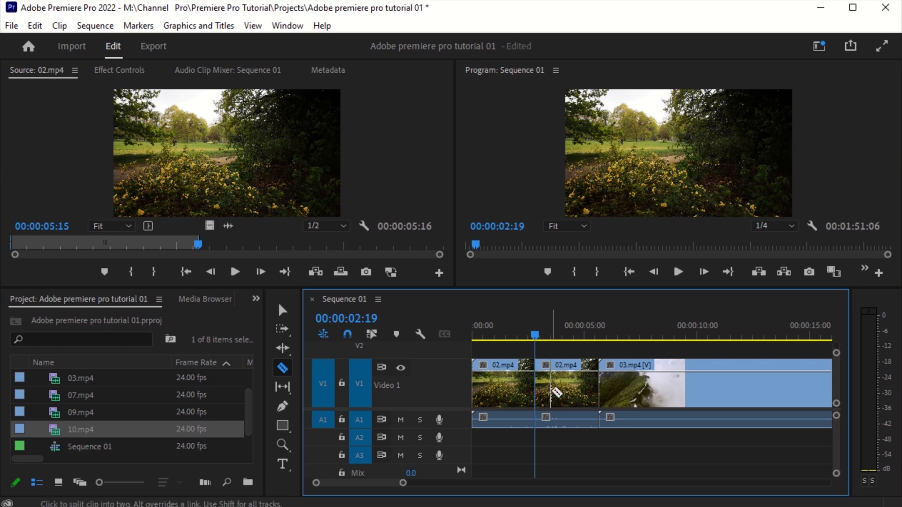
{"action": "left_click", "coordinate": [540, 328]}
{"action": "left_click_drag", "start_coordinate": [539, 329], "coordinate": [534, 328]}
Select the second part of the split 02.mp4 clip with its audio and delete it from the timeline.
{"action": "left_click", "coordinate": [283, 310]}
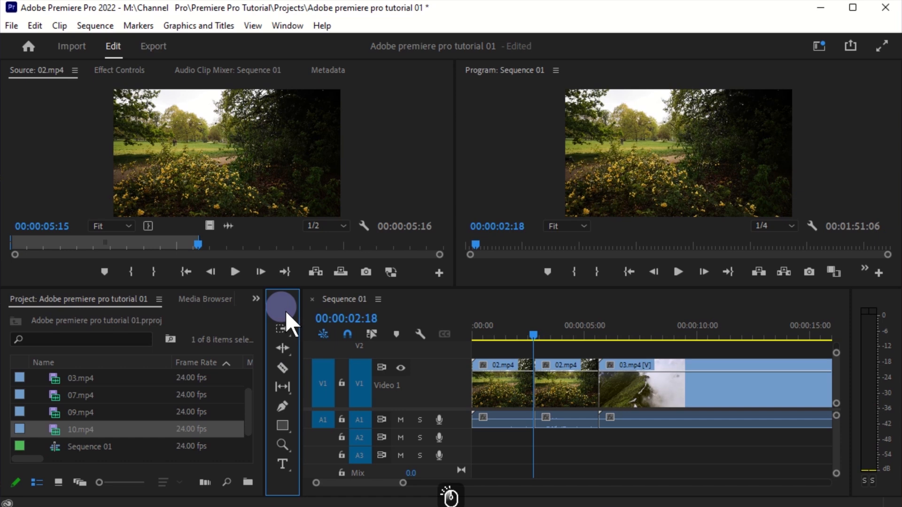
{"action": "left_click", "coordinate": [553, 378]}
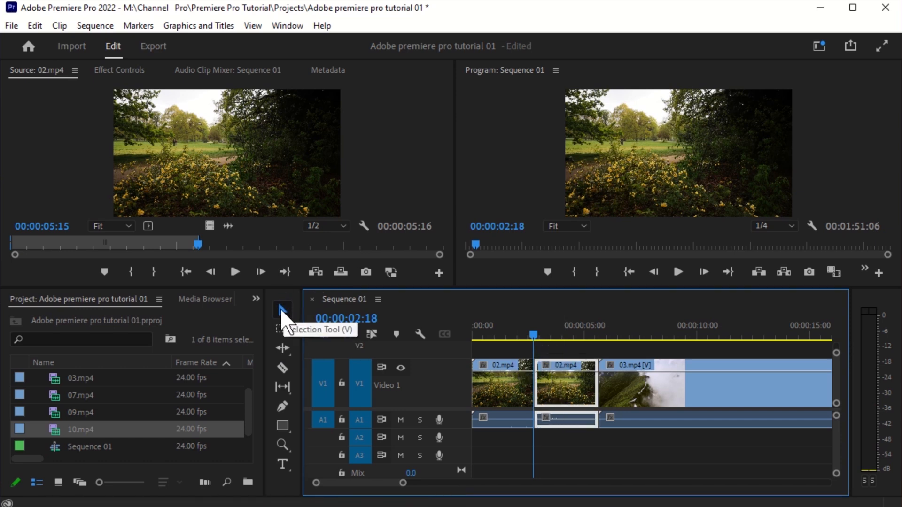
{"action": "left_click_drag", "start_coordinate": [565, 349], "coordinate": [553, 431]}
{"action": "right_click", "coordinate": [563, 385]}
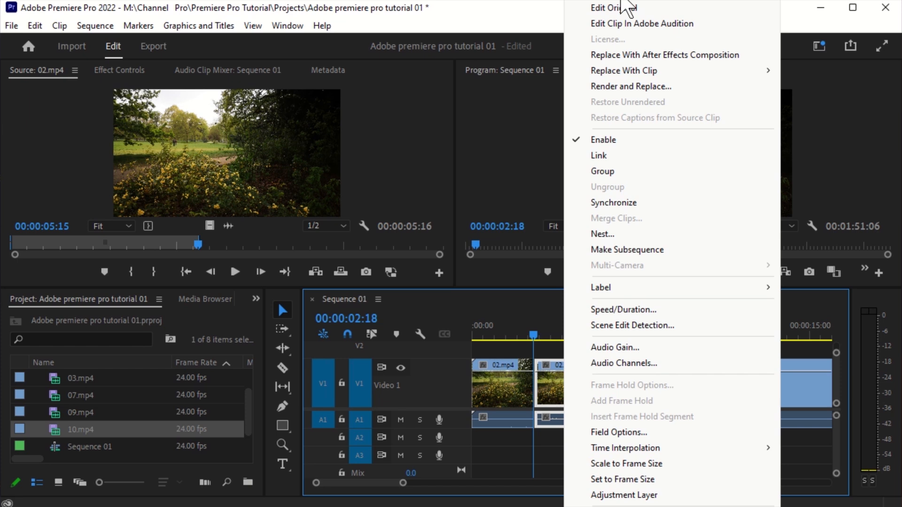
{"action": "left_click", "coordinate": [631, 2]}
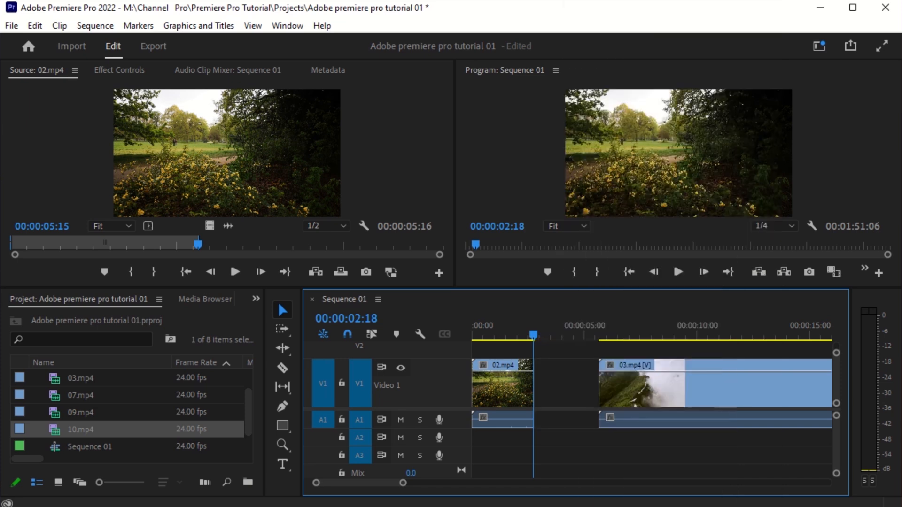
Close the gap between 02.mp4 and 03.mp4 with Ripple Delete.
{"action": "right_click", "coordinate": [561, 385]}
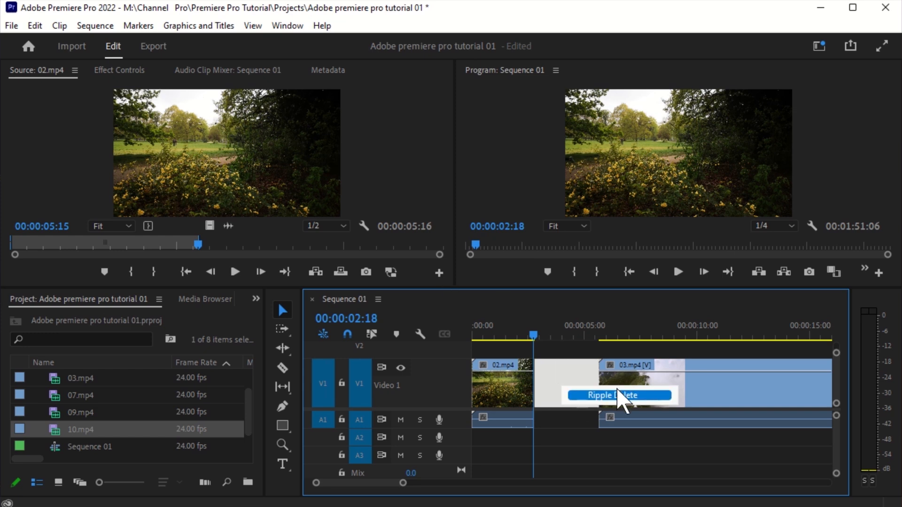
{"action": "left_click", "coordinate": [592, 393]}
{"action": "right_click", "coordinate": [593, 394]}
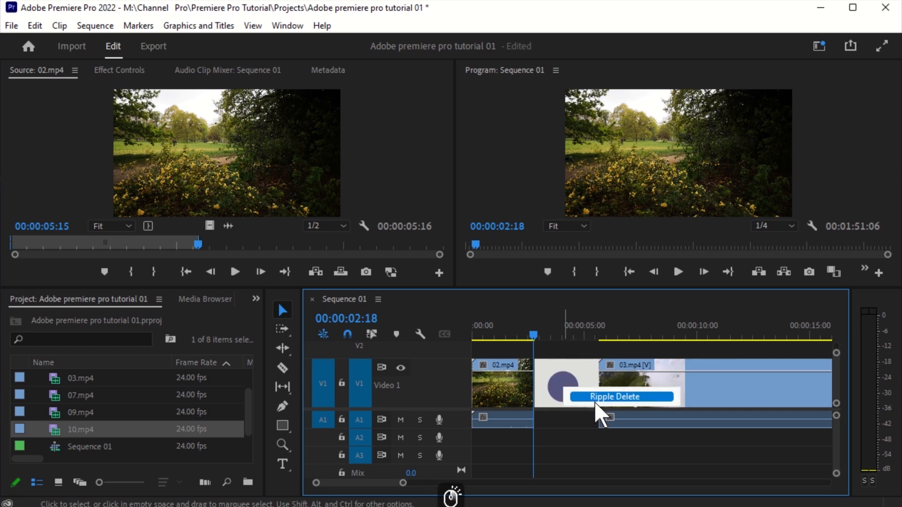
{"action": "left_click", "coordinate": [597, 400]}
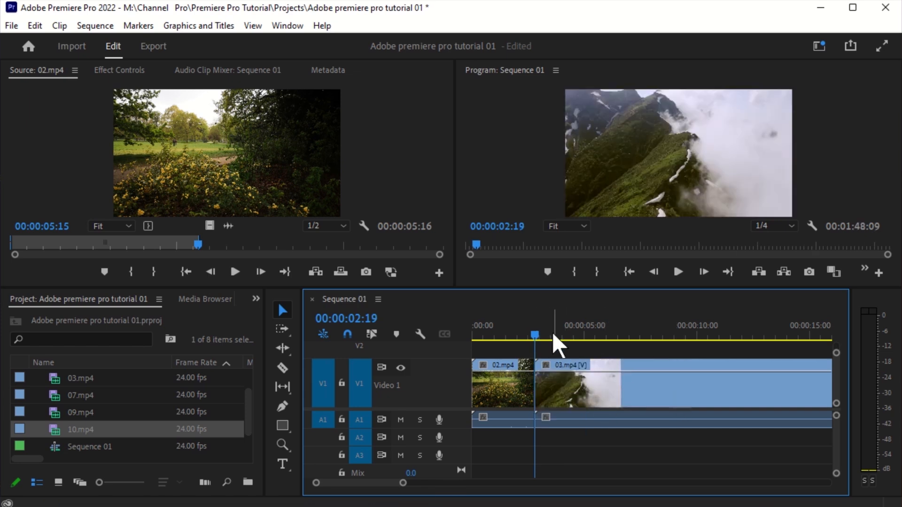
Review the cut between 02.mp4 and 03.mp4, leaving the playhead at 00:00:02:17 with the 02.mp4 clip selected.
{"action": "mouse_move", "coordinate": [534, 326]}
{"action": "left_mouse_down"}
{"action": "mouse_move", "coordinate": [545, 330]}
{"action": "mouse_move", "coordinate": [520, 338]}
{"action": "mouse_move", "coordinate": [560, 338]}
{"action": "mouse_move", "coordinate": [542, 340]}
{"action": "left_mouse_up"}
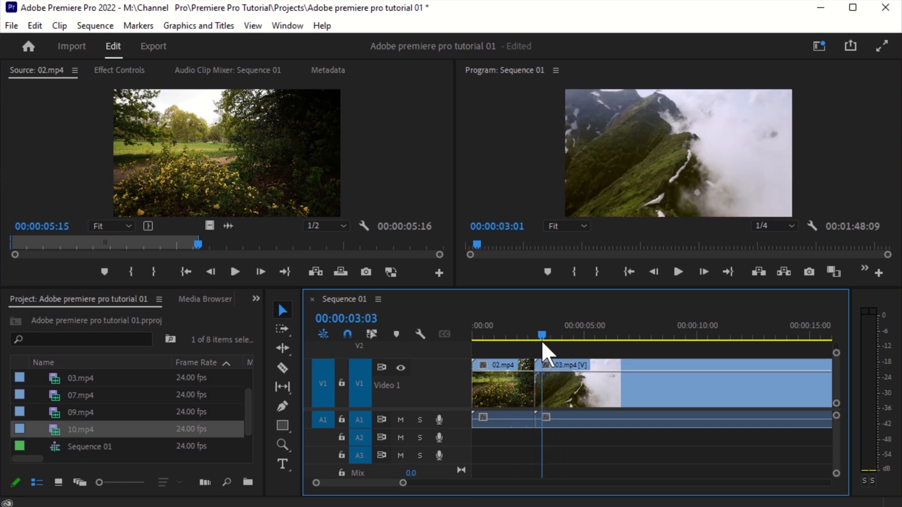
{"action": "left_click_drag", "start_coordinate": [397, 483], "coordinate": [450, 484]}
{"action": "left_click_drag", "start_coordinate": [572, 339], "coordinate": [501, 362]}
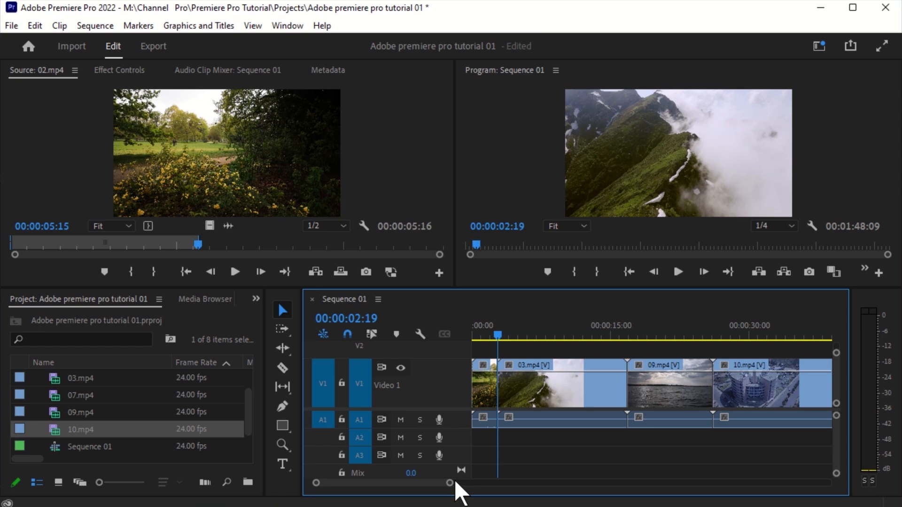
{"action": "scroll", "coordinate": [451, 484], "scroll_direction": "up", "scroll_amount": 5}
{"action": "left_click", "coordinate": [649, 331]}
{"action": "left_click_drag", "start_coordinate": [650, 332], "coordinate": [638, 335]}
{"action": "left_click", "coordinate": [626, 369]}
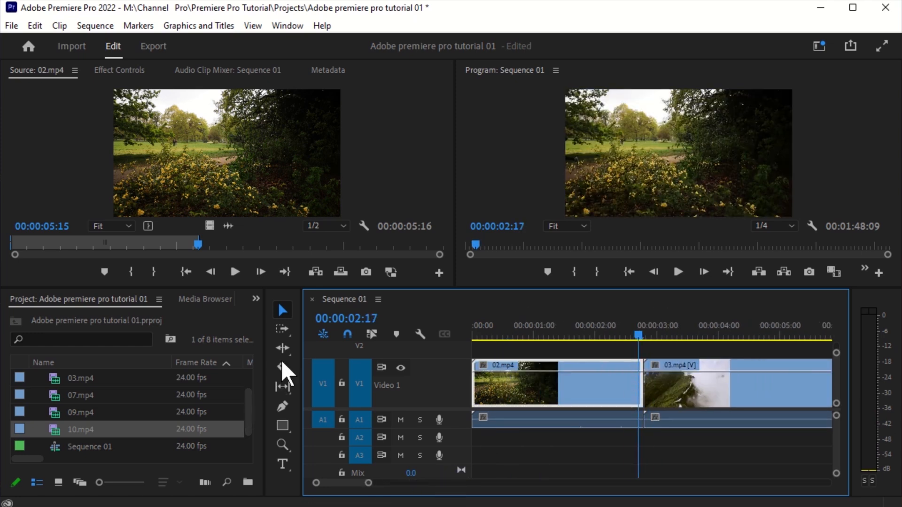
Show the Effects library and expand Video Transitions and its Dissolve group to reach Cross Dissolve.
{"action": "left_click", "coordinate": [251, 295]}
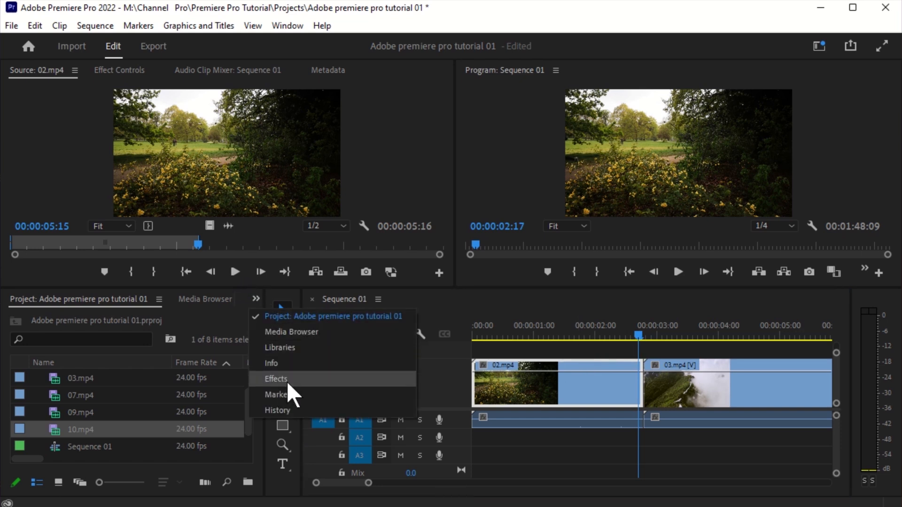
{"action": "left_click", "coordinate": [286, 381]}
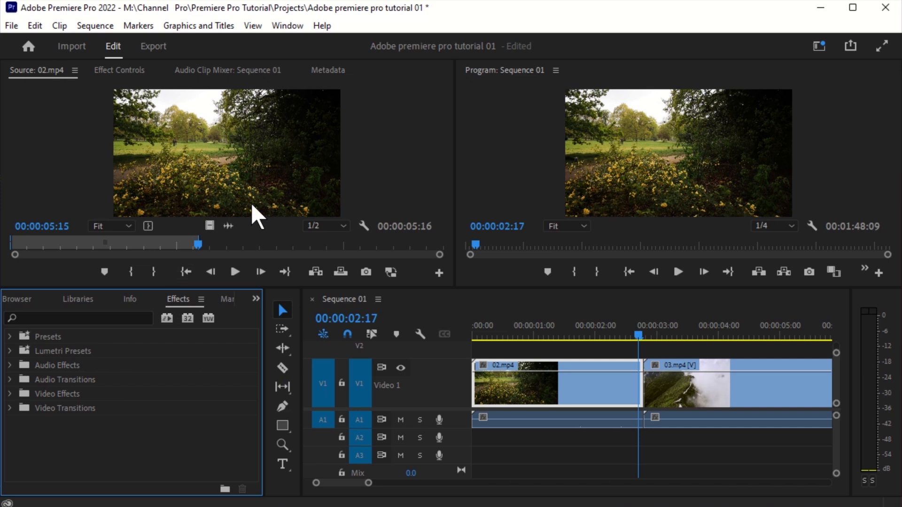
{"action": "left_click", "coordinate": [287, 18]}
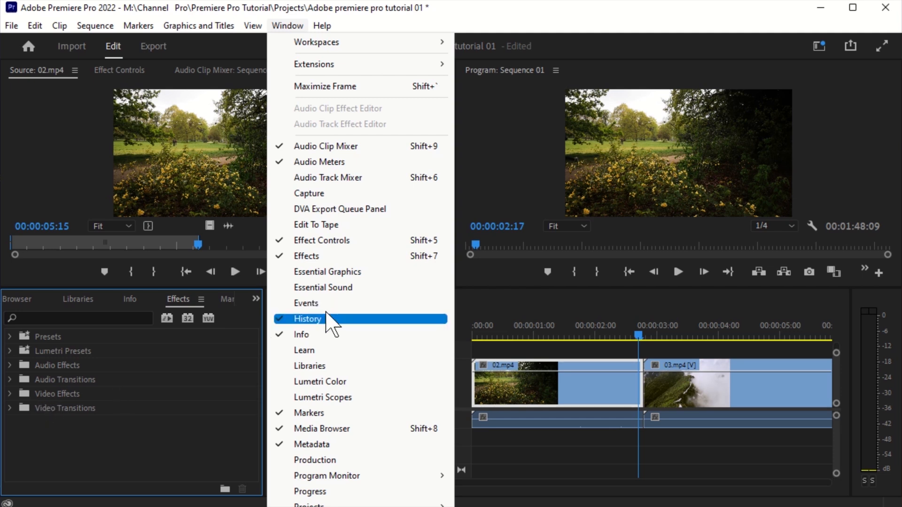
{"action": "left_click", "coordinate": [11, 407]}
{"action": "left_click_drag", "start_coordinate": [253, 379], "coordinate": [255, 415]}
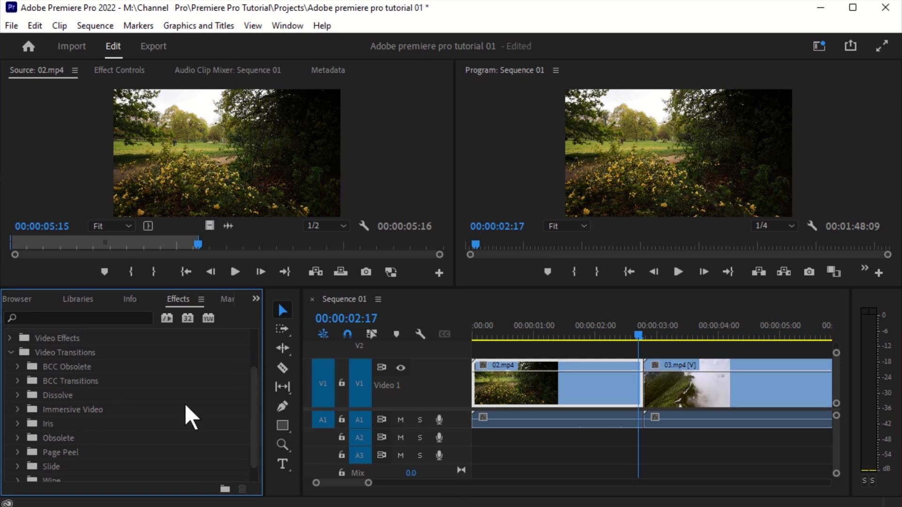
{"action": "left_click", "coordinate": [17, 395]}
{"action": "mouse_move", "coordinate": [246, 373]}
{"action": "left_mouse_down"}
{"action": "mouse_move", "coordinate": [252, 400]}
{"action": "mouse_move", "coordinate": [252, 368]}
{"action": "left_mouse_up"}
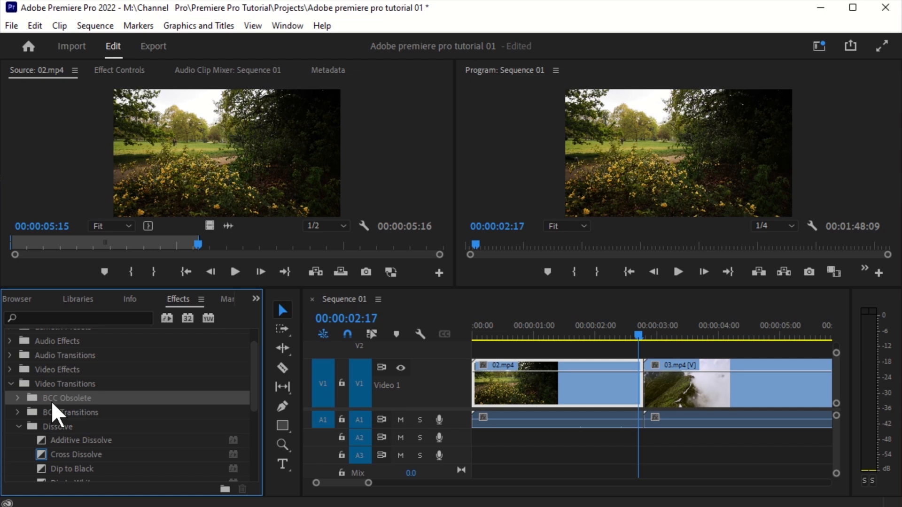
{"action": "scroll", "coordinate": [176, 407], "scroll_direction": "down", "scroll_amount": 3}
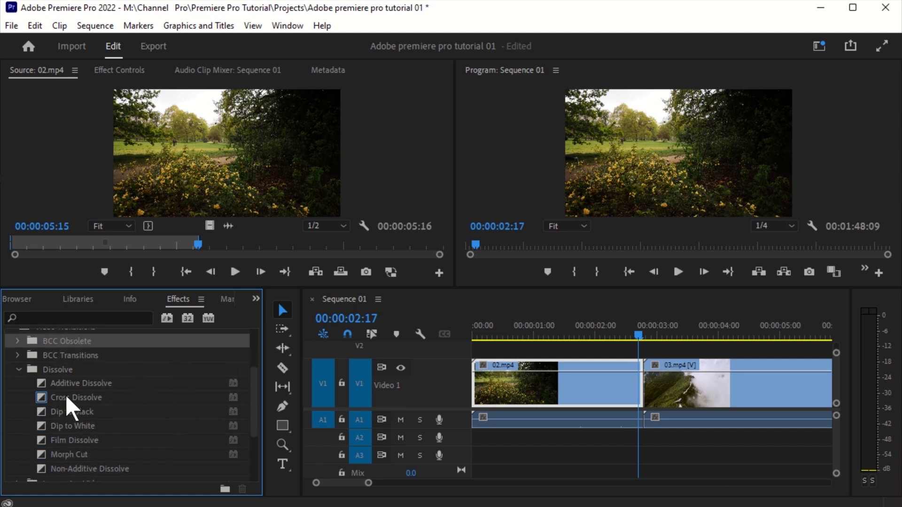
Apply Cross Dissolve at the cut between 02.mp4 and 03.mp4 and shorten it to 17 frames.
{"action": "left_click", "coordinate": [79, 397]}
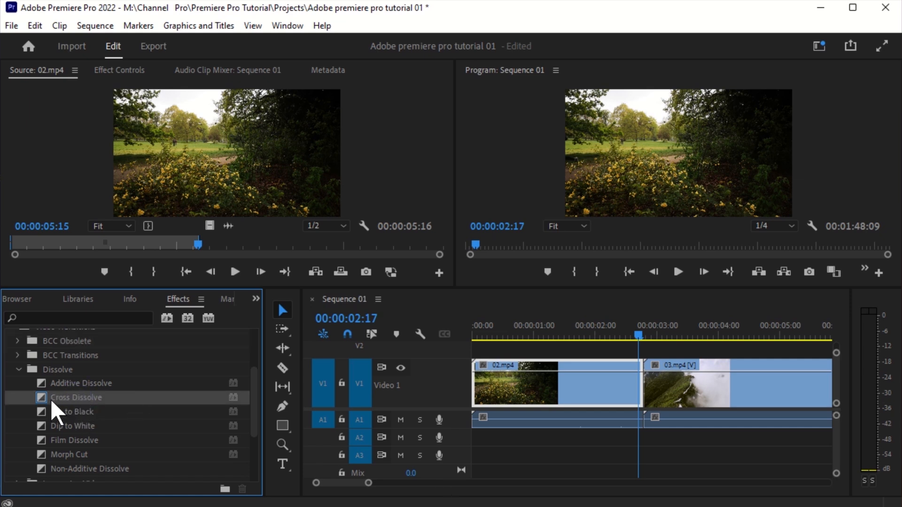
{"action": "left_click_drag", "start_coordinate": [50, 399], "coordinate": [642, 395]}
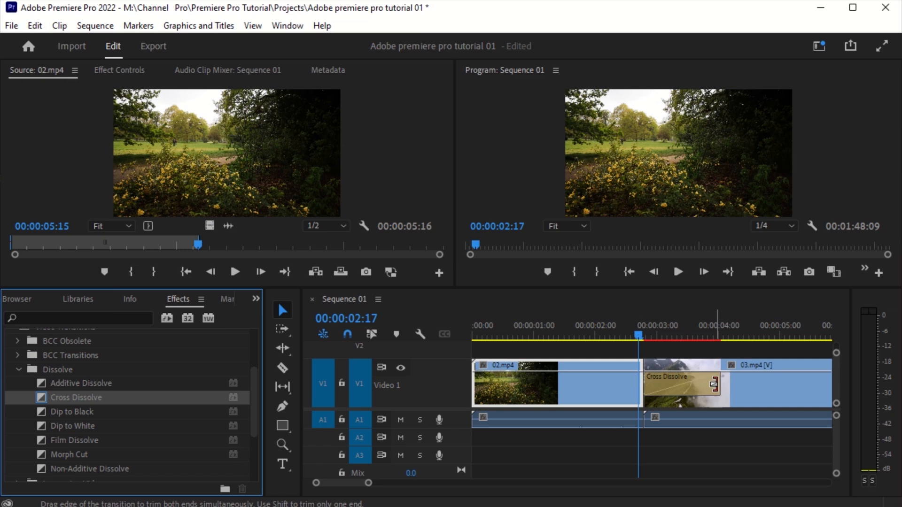
{"action": "left_click_drag", "start_coordinate": [712, 382], "coordinate": [678, 383]}
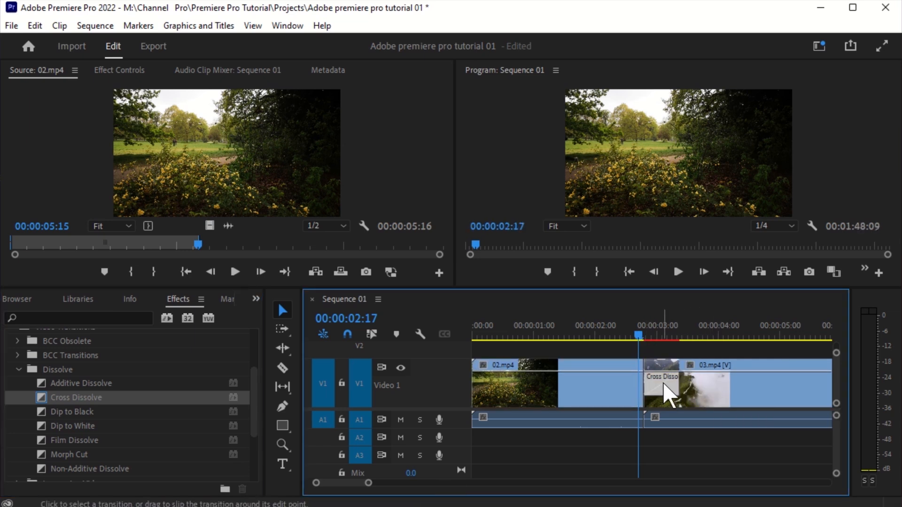
{"action": "left_click", "coordinate": [663, 382]}
{"action": "left_click_drag", "start_coordinate": [677, 382], "coordinate": [696, 381]}
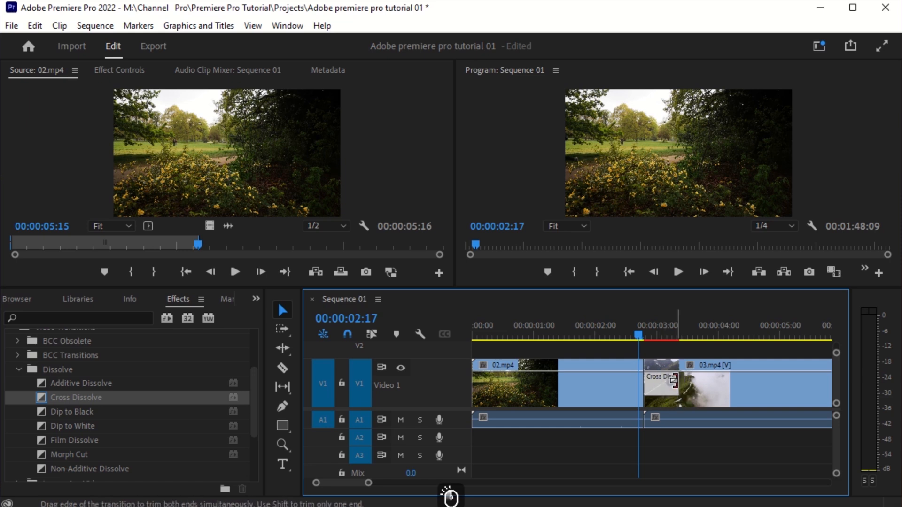
{"action": "mouse_move", "coordinate": [672, 377]}
{"action": "left_mouse_down"}
{"action": "mouse_move", "coordinate": [718, 376]}
{"action": "mouse_move", "coordinate": [660, 378]}
{"action": "mouse_move", "coordinate": [686, 378]}
{"action": "left_mouse_up"}
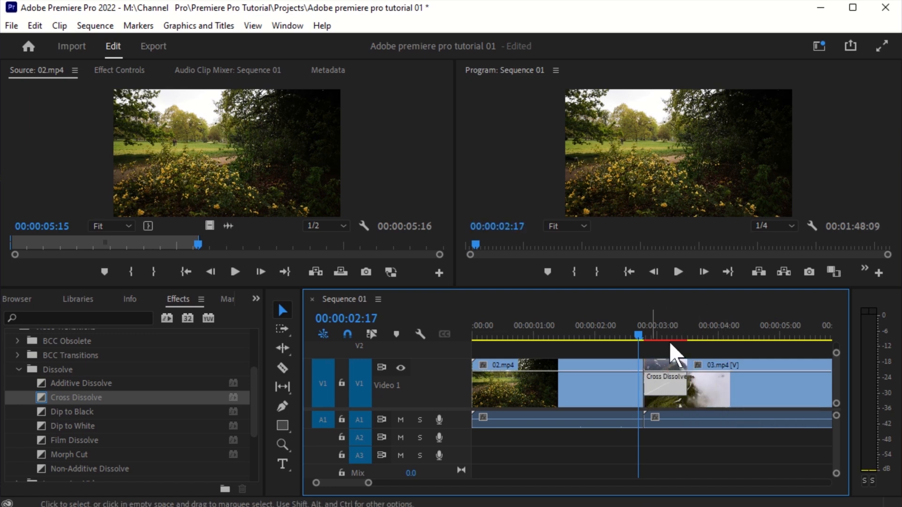
Preview the start of the Cross Dissolve at 00:00:02:21 and inspect its Set Transition Duration dialog, leaving it without applying a change.
{"action": "mouse_move", "coordinate": [642, 337]}
{"action": "left_mouse_down"}
{"action": "mouse_move", "coordinate": [680, 336]}
{"action": "mouse_move", "coordinate": [657, 342]}
{"action": "left_mouse_up"}
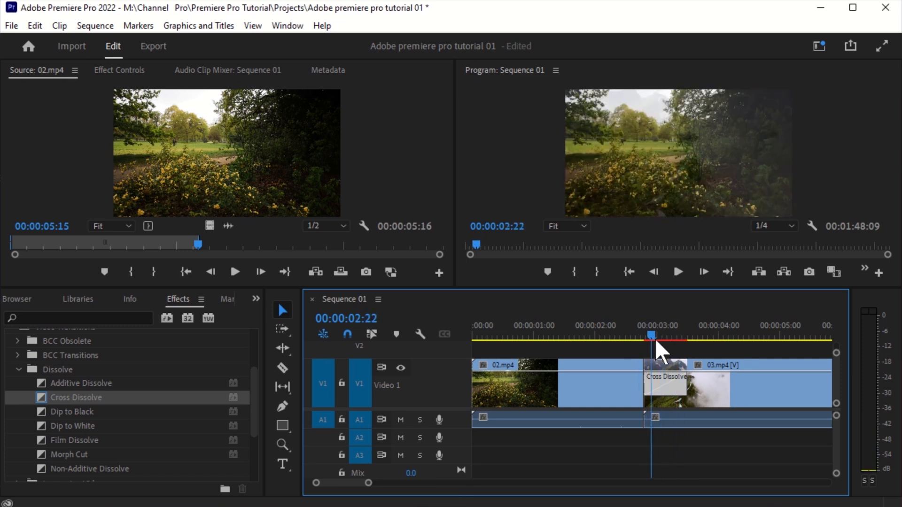
{"action": "left_click", "coordinate": [670, 394]}
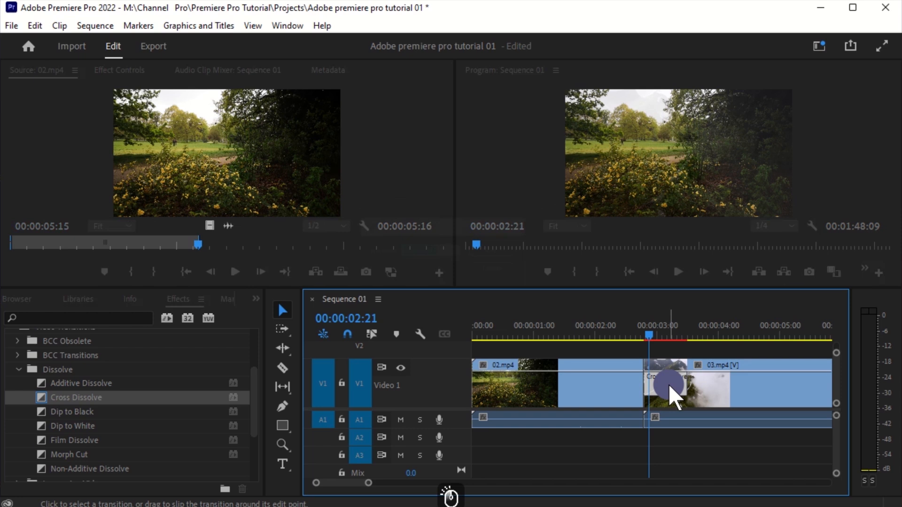
{"action": "double_click", "coordinate": [670, 387]}
{"action": "left_click", "coordinate": [512, 275]}
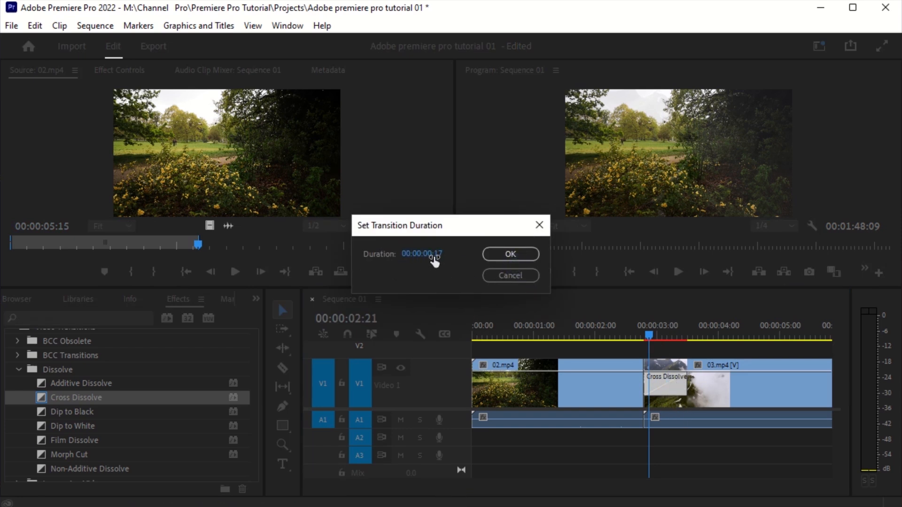
{"action": "left_click", "coordinate": [440, 256]}
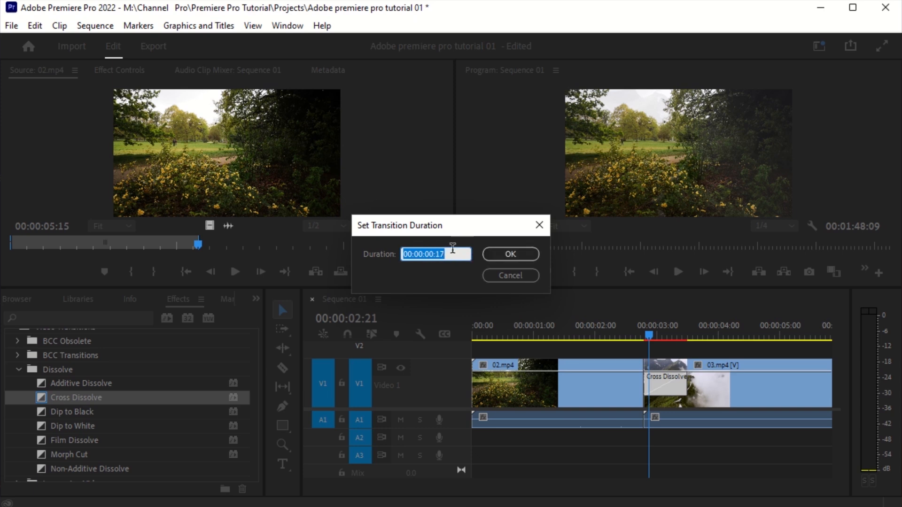
{"action": "left_click", "coordinate": [510, 275]}
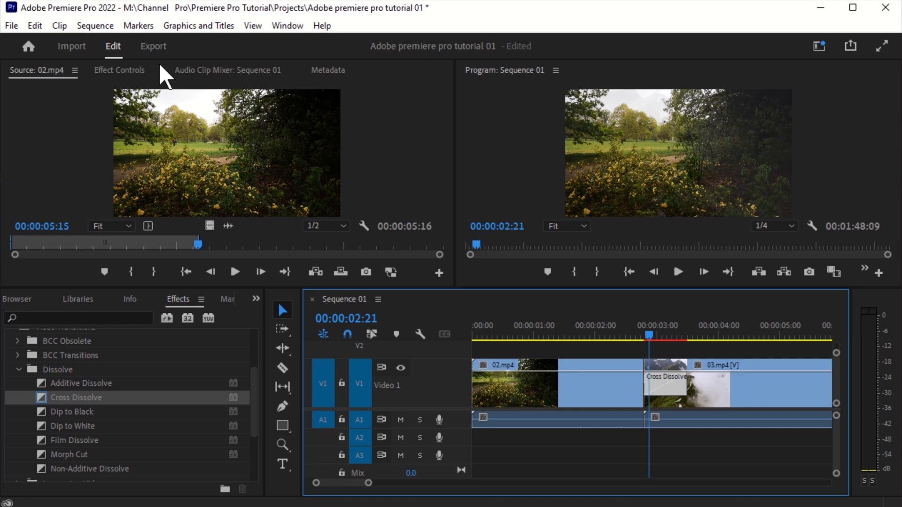
Extend the Cross Dissolve to begin before the cut in the Effect Controls, giving it a duration of 00:00:01:03.
{"action": "left_click", "coordinate": [135, 72]}
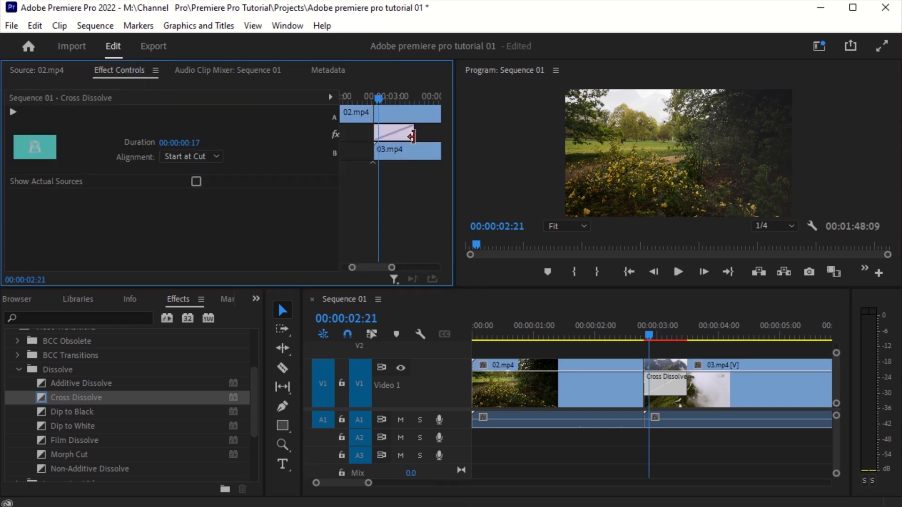
{"action": "left_click_drag", "start_coordinate": [408, 130], "coordinate": [439, 145]}
{"action": "left_click", "coordinate": [399, 136]}
{"action": "left_click_drag", "start_coordinate": [392, 267], "coordinate": [389, 268]}
{"action": "left_click_drag", "start_coordinate": [386, 130], "coordinate": [356, 131]}
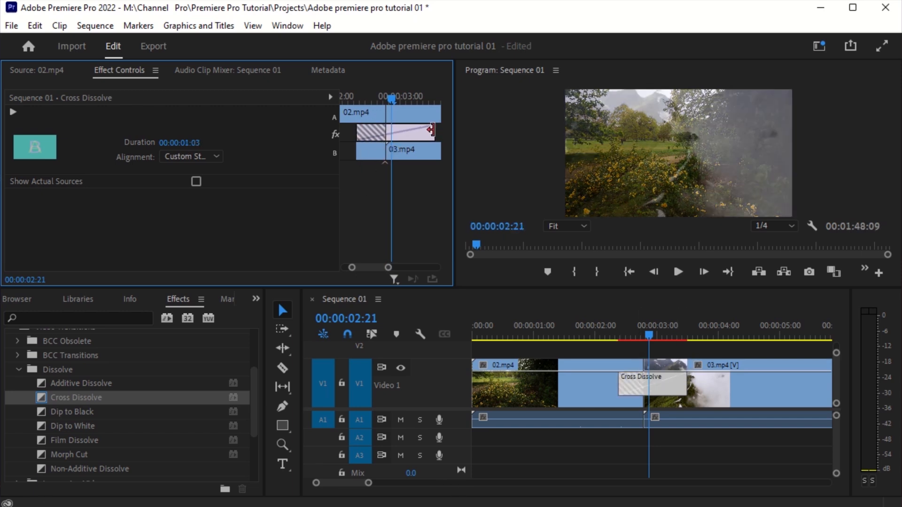
Move the playhead to 00:00:07:02 and select the 03.mp4 video clip in the sequence.
{"action": "mouse_move", "coordinate": [649, 329]}
{"action": "left_mouse_down"}
{"action": "mouse_move", "coordinate": [658, 333]}
{"action": "mouse_move", "coordinate": [652, 337]}
{"action": "left_mouse_up"}
{"action": "left_click_drag", "start_coordinate": [369, 486], "coordinate": [414, 484]}
{"action": "left_click", "coordinate": [615, 381]}
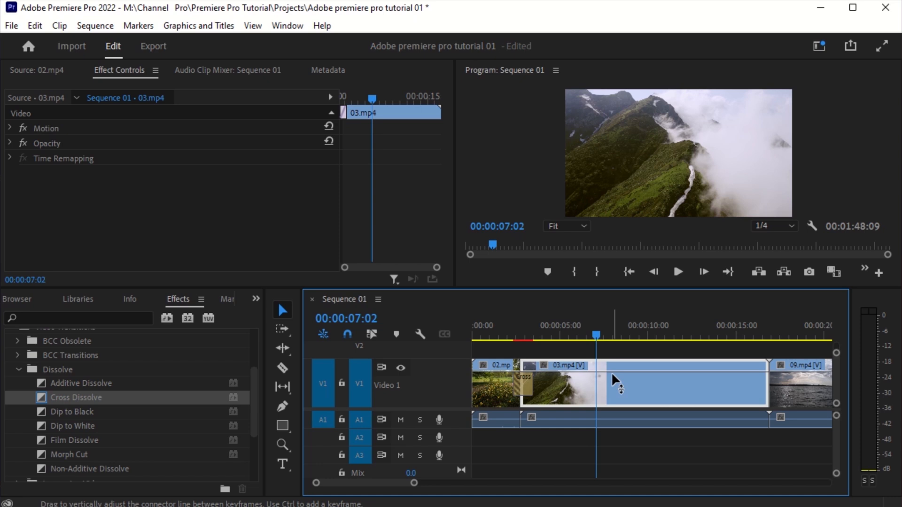
{"action": "right_click", "coordinate": [617, 378]}
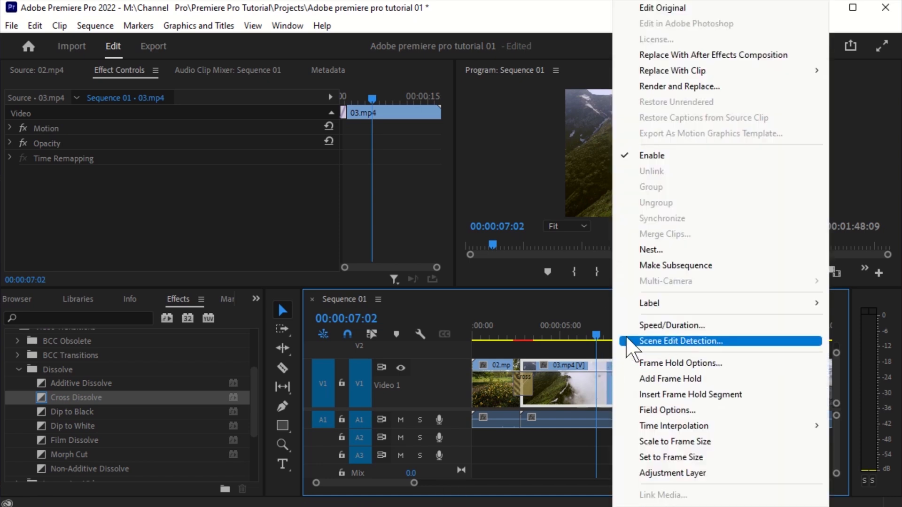
{"action": "left_click", "coordinate": [650, 329]}
{"action": "left_click", "coordinate": [478, 337]}
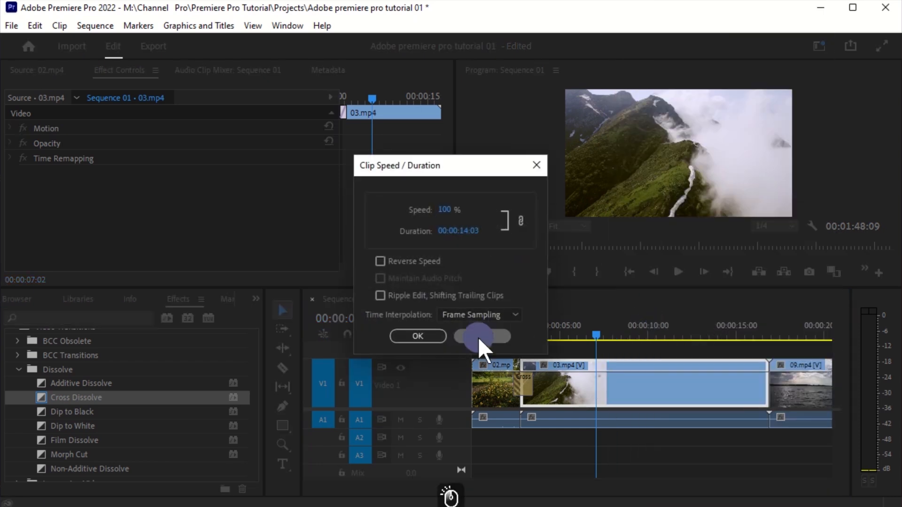
Set the speed of the 03.mp4 clip to 200% in Clip Speed / Duration.
{"action": "right_click", "coordinate": [632, 376]}
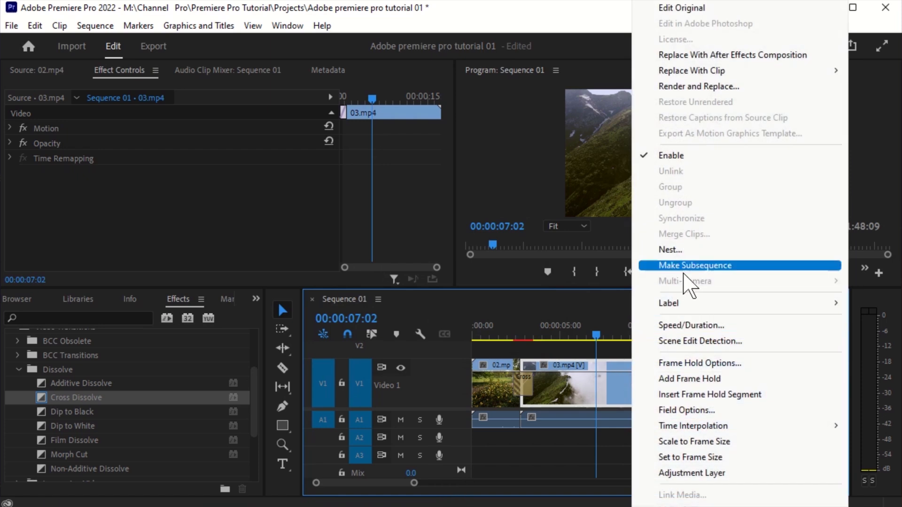
{"action": "left_click", "coordinate": [678, 325]}
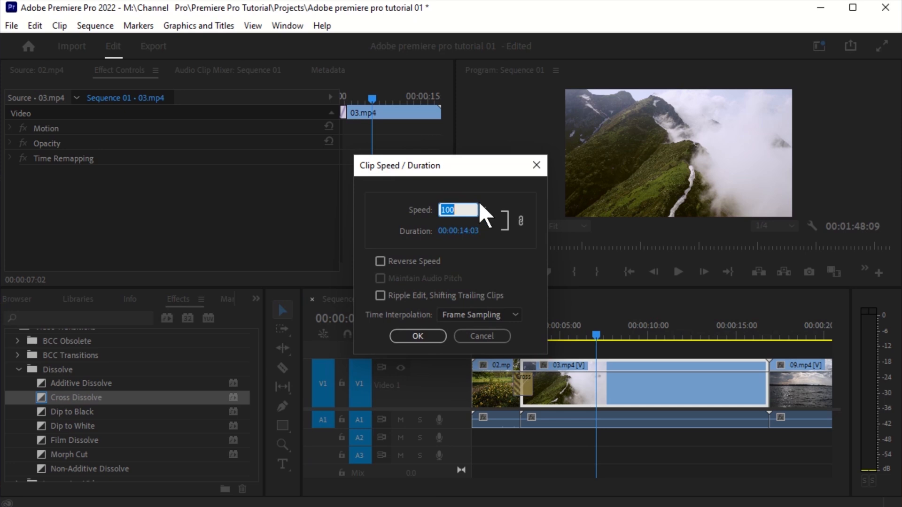
{"action": "type", "text": "200"}
{"action": "left_click", "coordinate": [441, 209]}
{"action": "left_click", "coordinate": [415, 338]}
{"action": "left_click", "coordinate": [419, 336]}
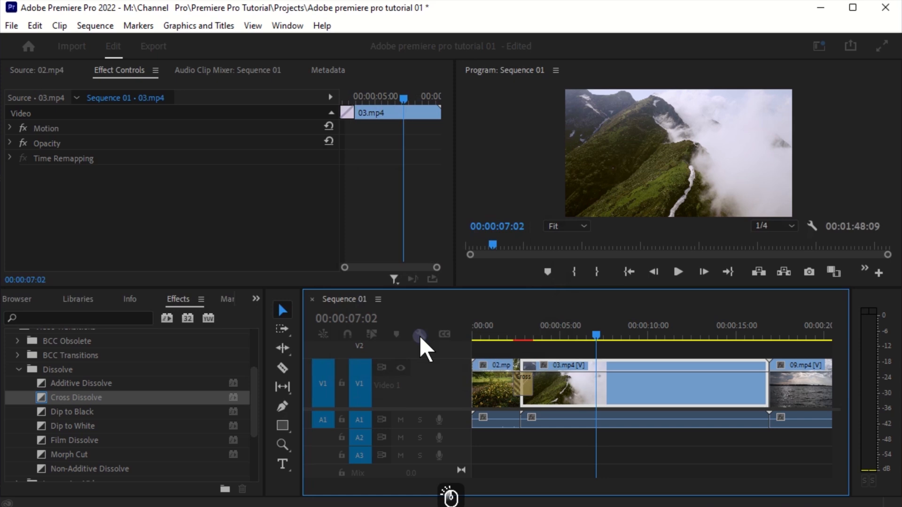
Play back the sped-up 03.mp4 clip from 00:00:03:14 to check its motion.
{"action": "left_click_drag", "start_coordinate": [600, 346], "coordinate": [536, 383]}
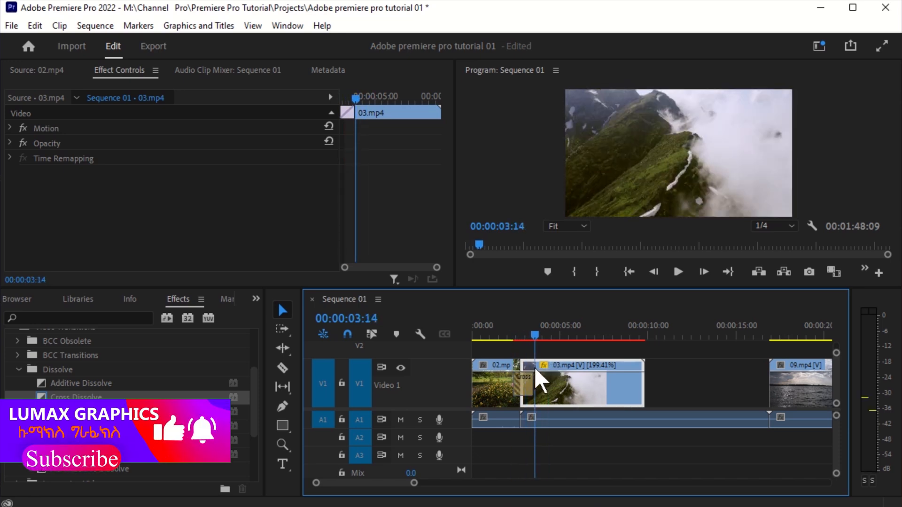
{"action": "left_click", "coordinate": [678, 272]}
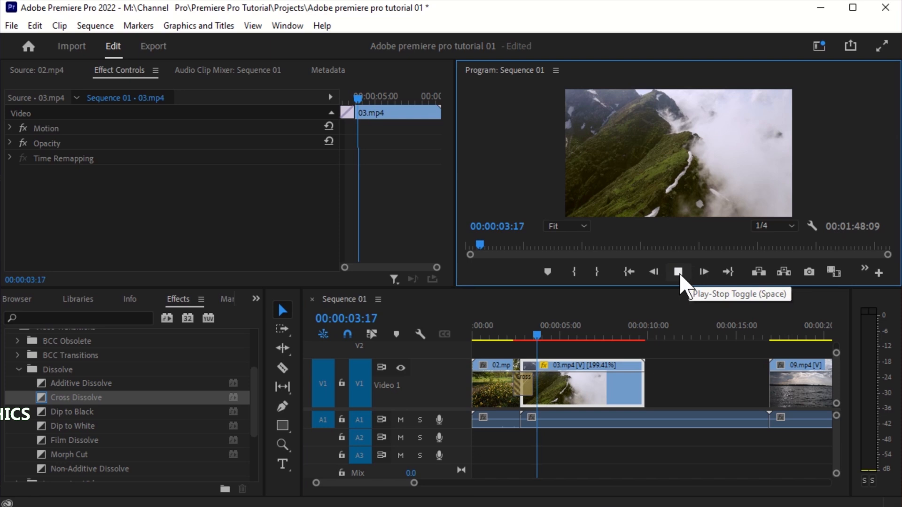
{"action": "left_click", "coordinate": [678, 272]}
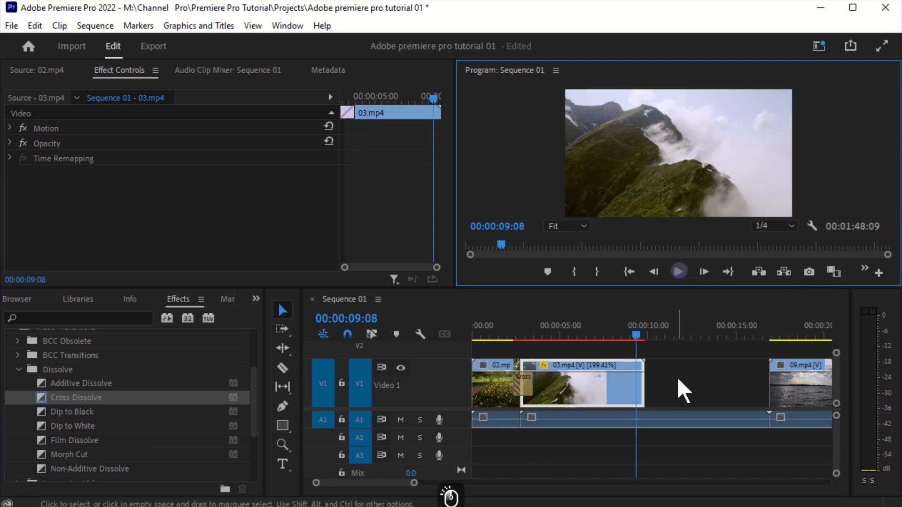
Try to close the gap between the 03.mp4 and 09.mp4 video clips with Ripple Delete.
{"action": "left_click", "coordinate": [677, 377]}
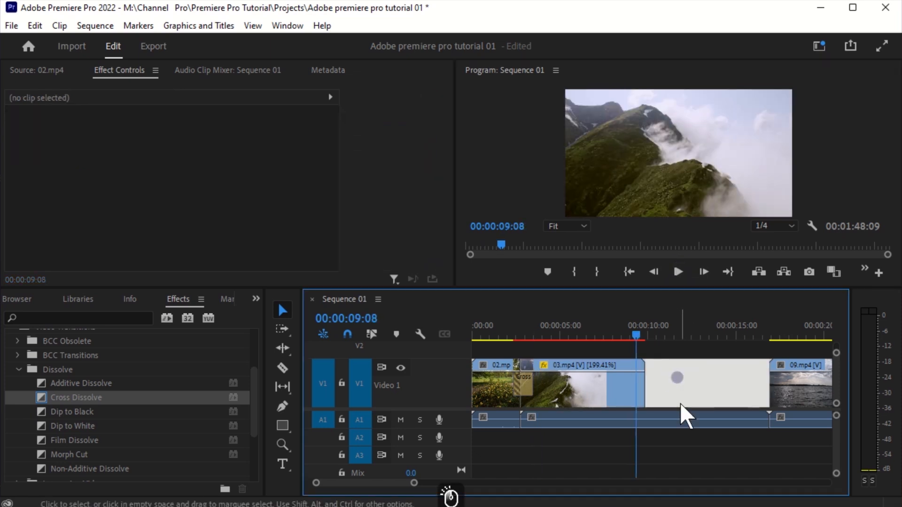
{"action": "right_click", "coordinate": [678, 374]}
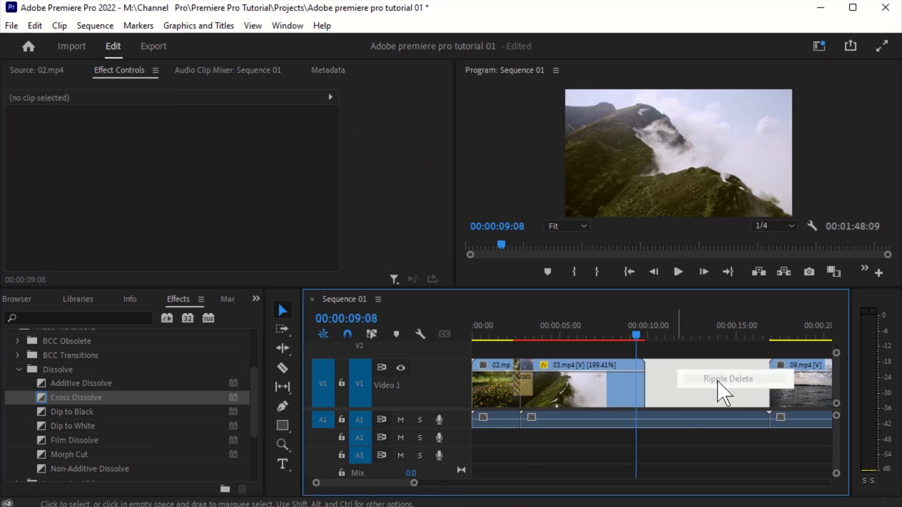
{"action": "key", "text": "Escape"}
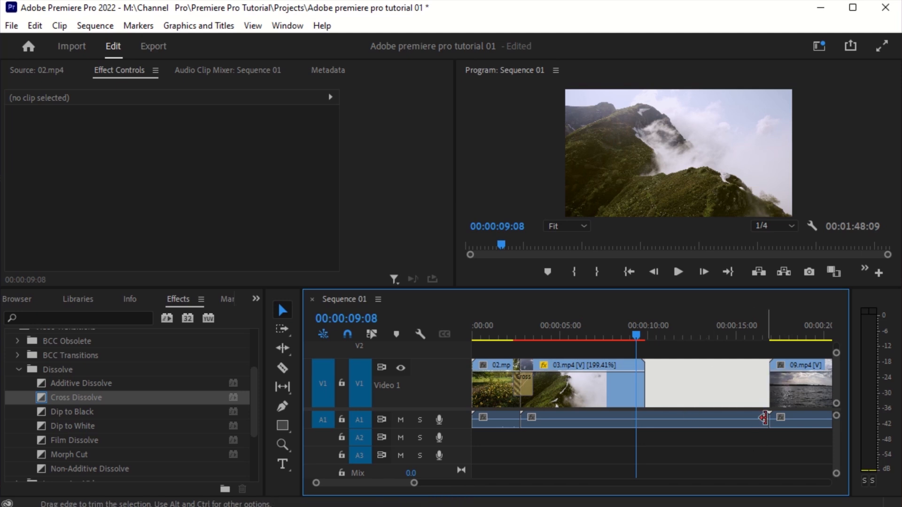
Trim the end of the 03.mp4 audio back to where its sped-up video ends.
{"action": "left_click", "coordinate": [648, 419]}
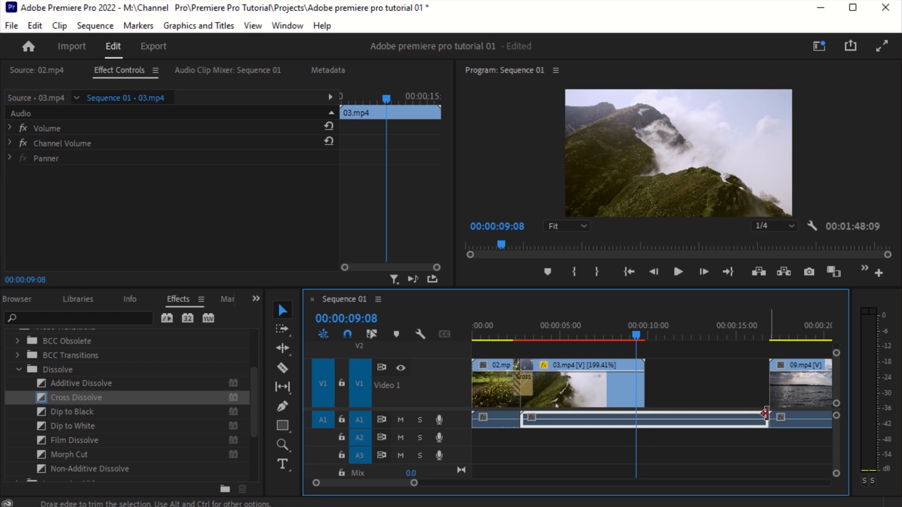
{"action": "left_click", "coordinate": [642, 335]}
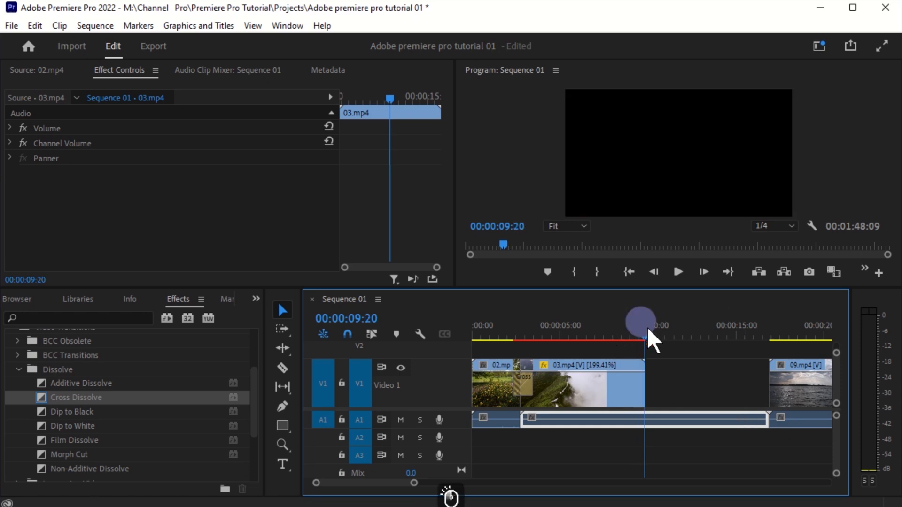
{"action": "left_click", "coordinate": [647, 331]}
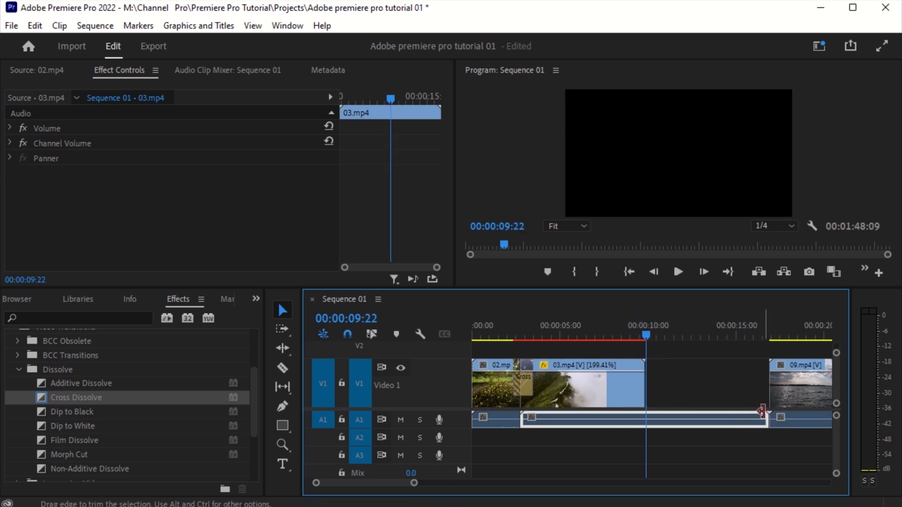
{"action": "left_click_drag", "start_coordinate": [766, 414], "coordinate": [644, 419]}
Delete the gap between 03.mp4 and 09.mp4 so that 09.mp4 starts at 00:00:09:21.
{"action": "left_click", "coordinate": [694, 392]}
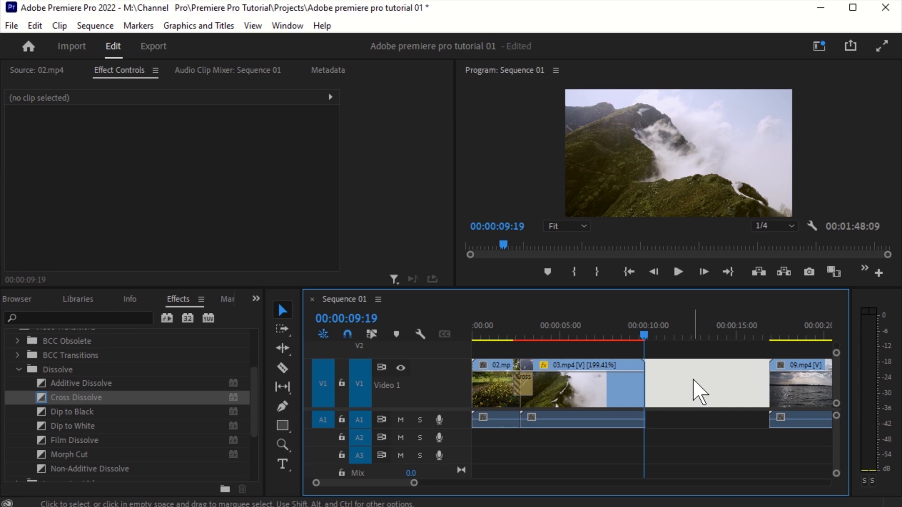
{"action": "left_click", "coordinate": [700, 390]}
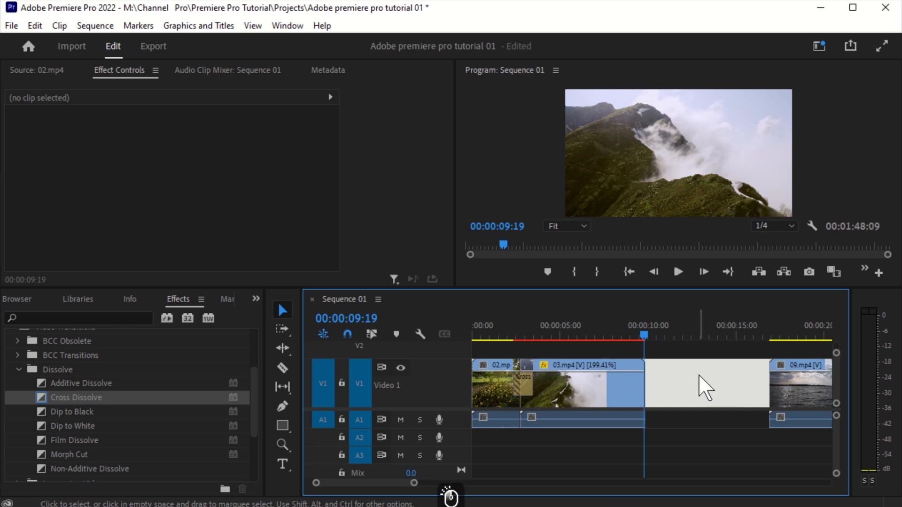
{"action": "key", "text": "End"}
{"action": "key", "text": "Delete"}
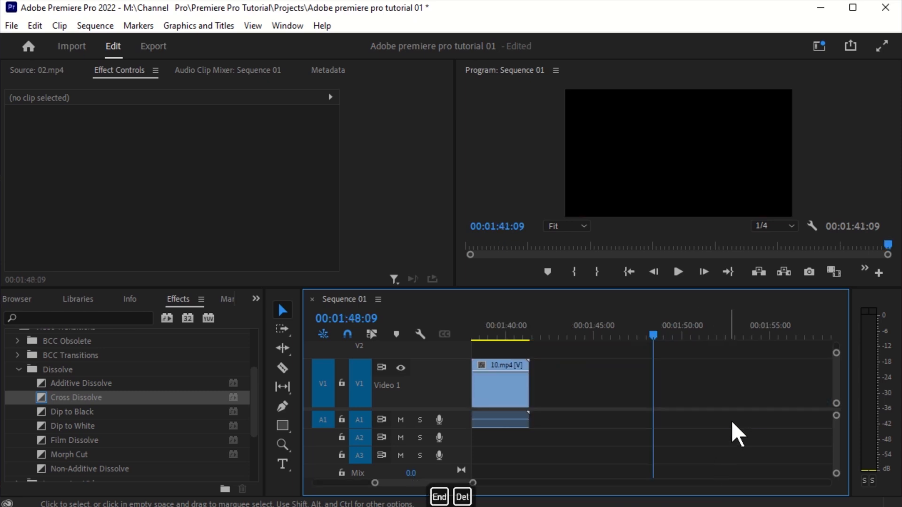
{"action": "left_click_drag", "start_coordinate": [465, 489], "coordinate": [400, 496]}
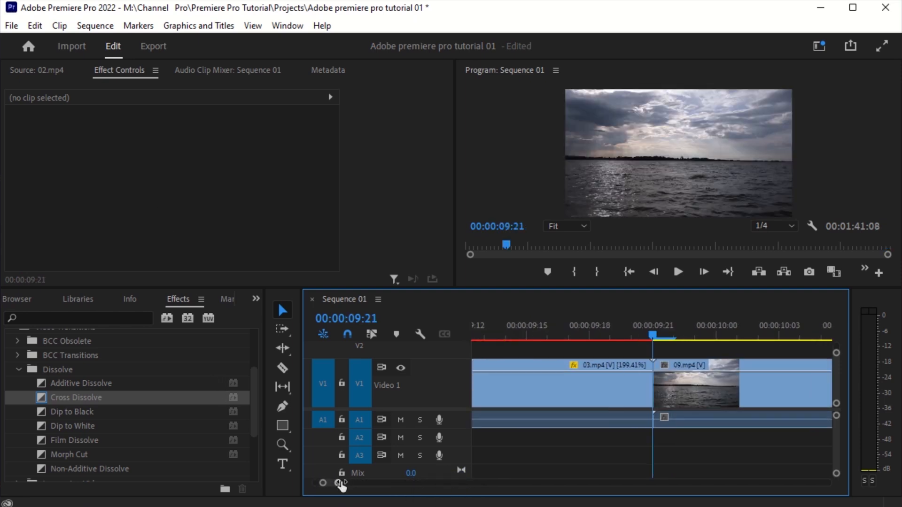
{"action": "left_click_drag", "start_coordinate": [340, 483], "coordinate": [441, 484]}
Play the sequence from the beginning to review it, and return the playhead to 00:00:00:00.
{"action": "left_click_drag", "start_coordinate": [548, 329], "coordinate": [498, 333]}
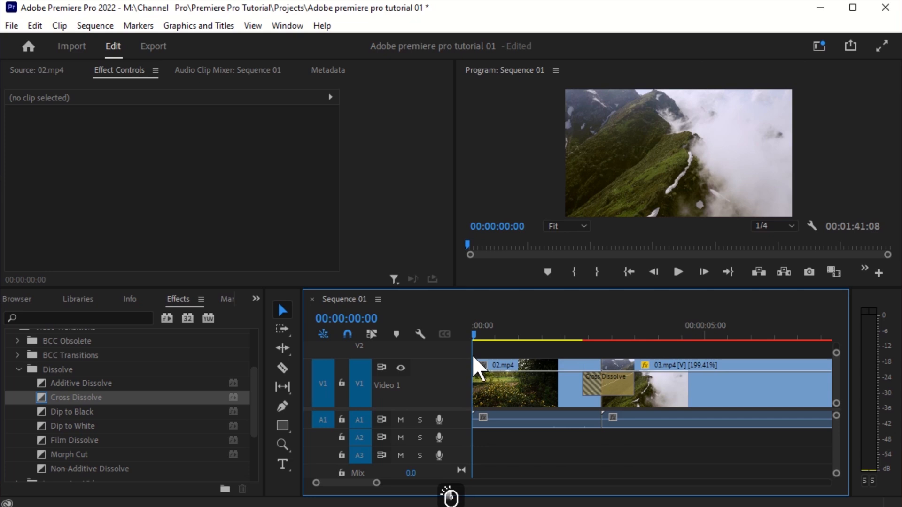
{"action": "key", "text": "space"}
{"action": "key", "text": "Home"}
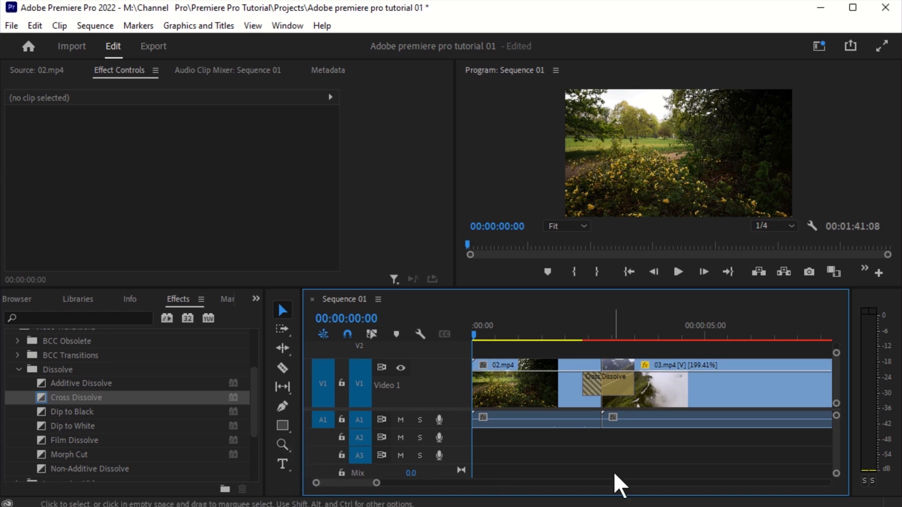
Add a text layer reading "Lumax Graphics" over the video at 00:00:00:00 with the Type tool.
{"action": "key", "text": "t"}
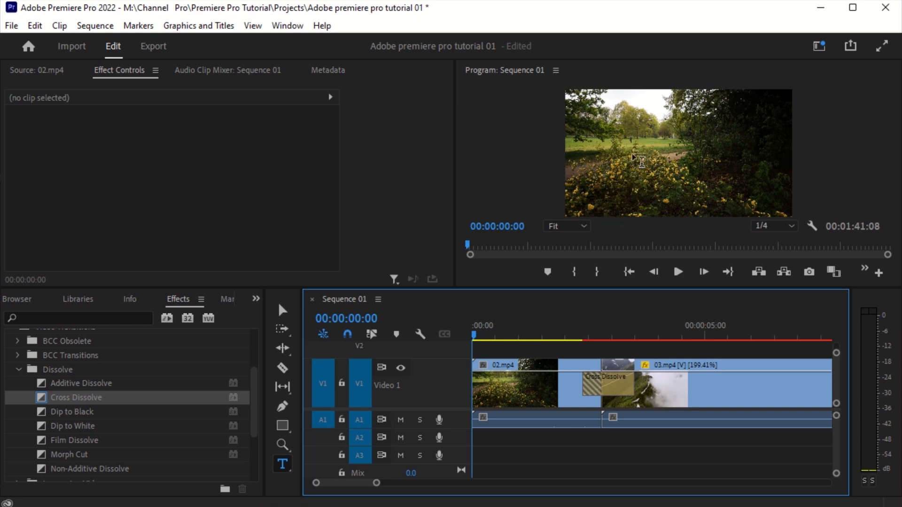
{"action": "left_click", "coordinate": [629, 153]}
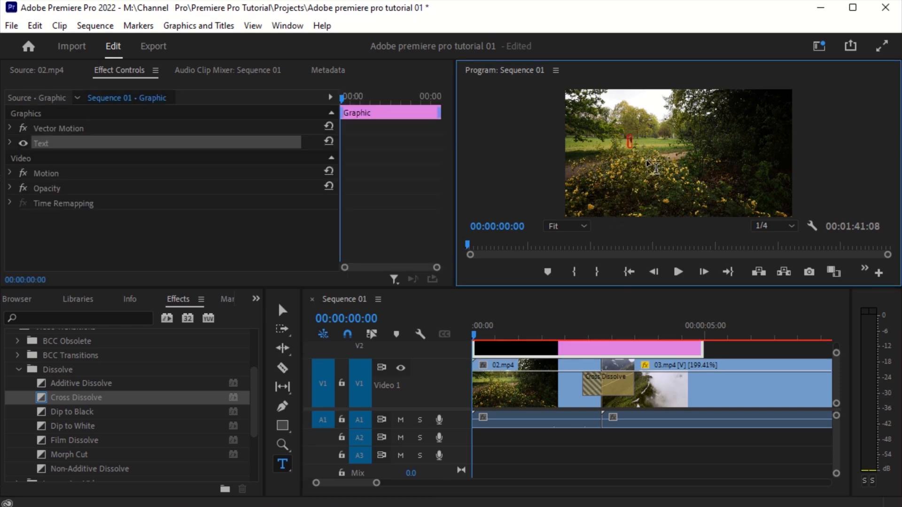
{"action": "left_click_drag", "start_coordinate": [837, 353], "coordinate": [836, 350]}
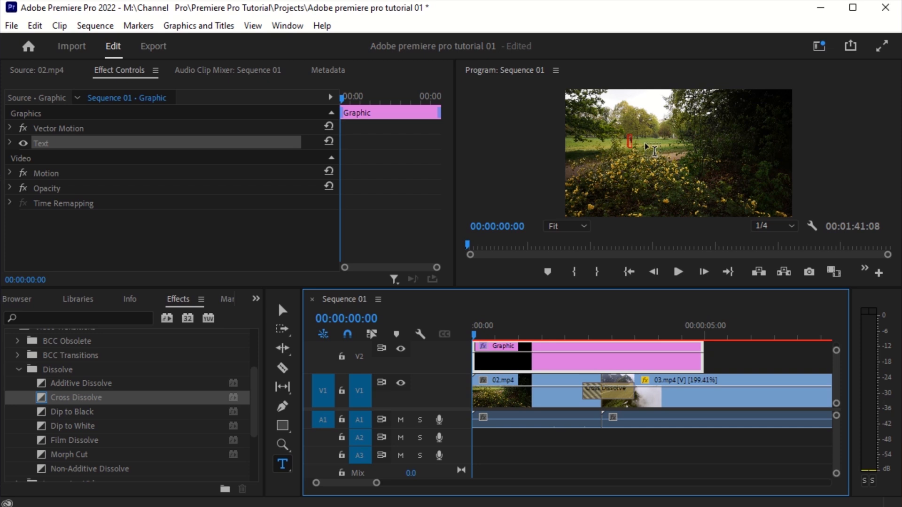
{"action": "key", "text": "minus"}
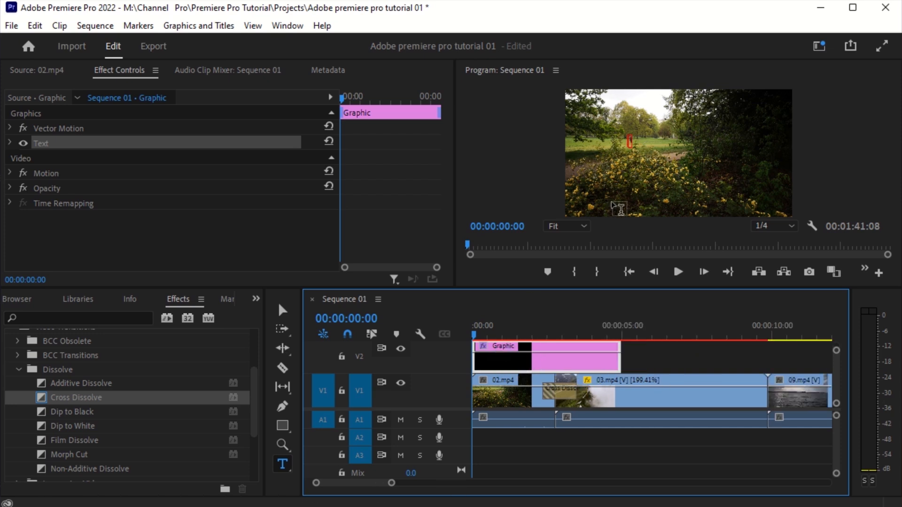
{"action": "left_click", "coordinate": [629, 143]}
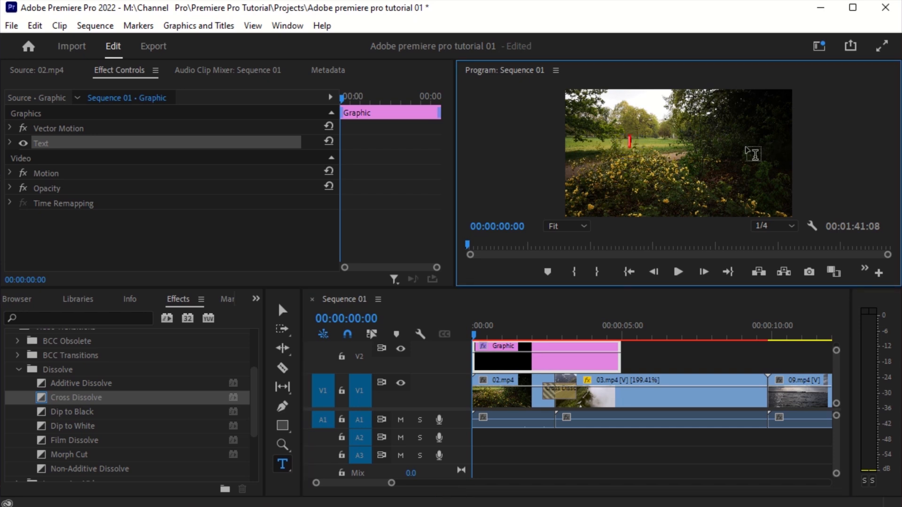
{"action": "key", "text": "BackSpace"}
{"action": "type", "text": "Lu"}
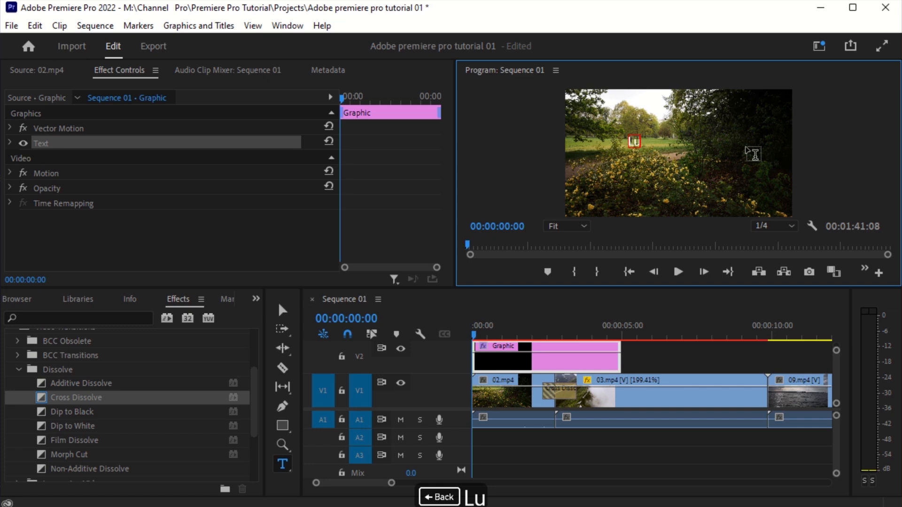
{"action": "type", "text": "max"}
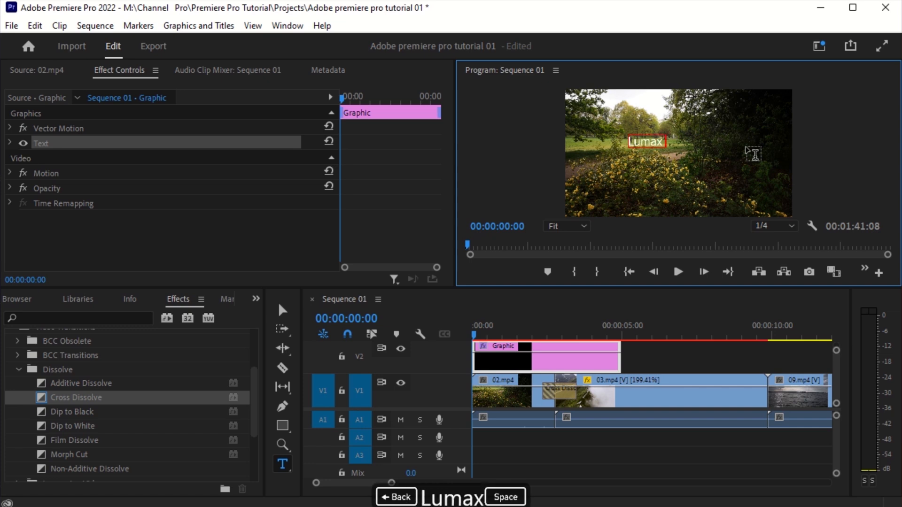
{"action": "type", "text": " Graphics"}
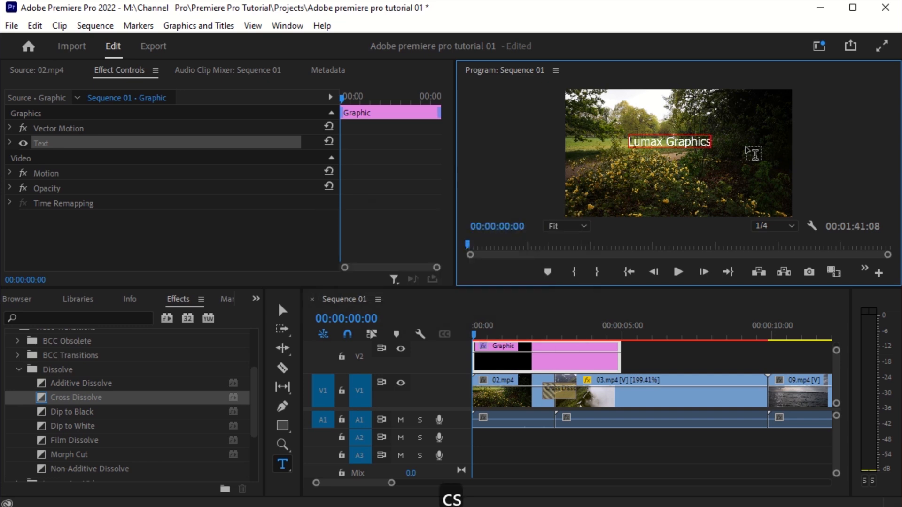
{"action": "key", "text": "ctrl+s"}
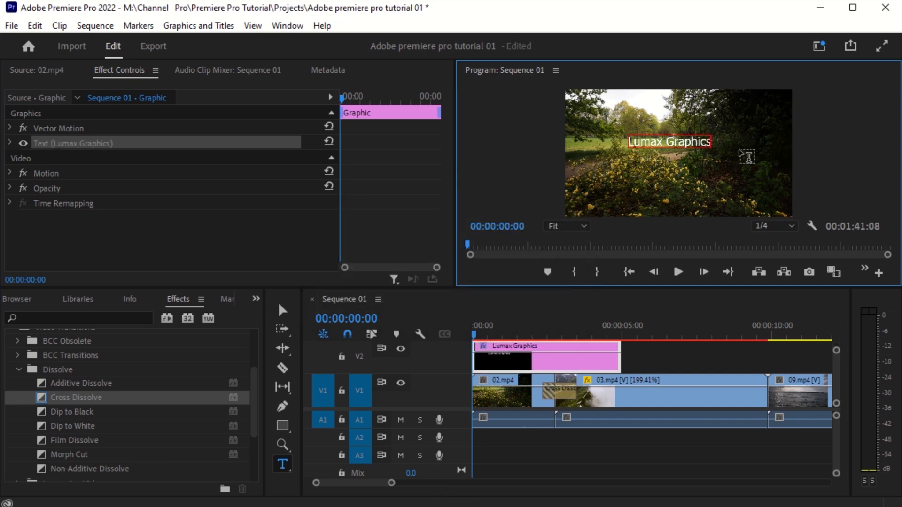
Insert the line "presented by" above "Lumax Graphics" in the same text layer.
{"action": "key", "text": "Return"}
{"action": "left_click", "coordinate": [631, 141]}
{"action": "type", "text": "prese"}
{"action": "type", "text": "nted by"}
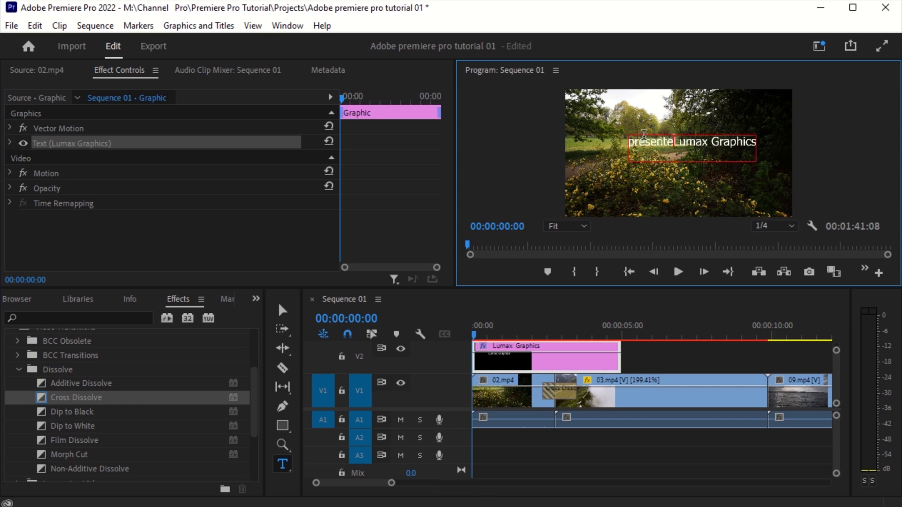
{"action": "key", "text": "Return"}
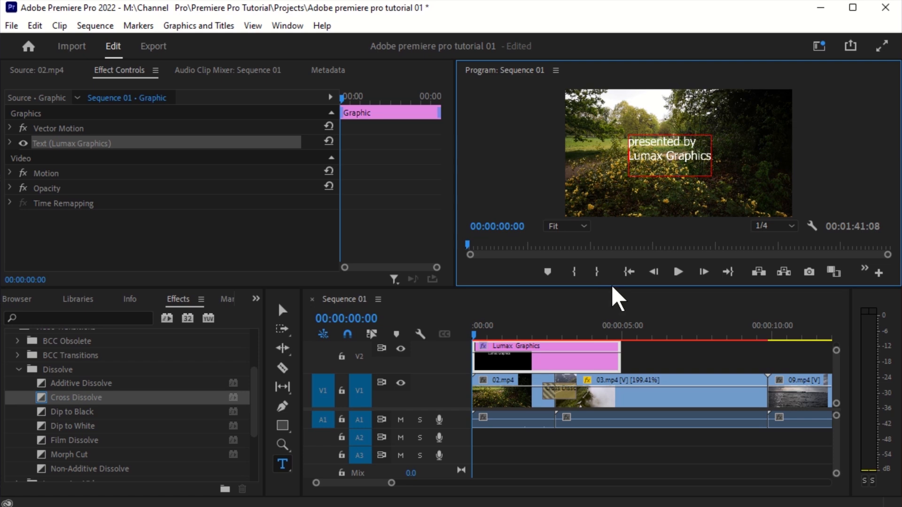
Enlarge the video preview, the keyframe area and the timeline, switch to the Selection tool, and bring the text clip's track into view.
{"action": "left_click_drag", "start_coordinate": [607, 287], "coordinate": [610, 350]}
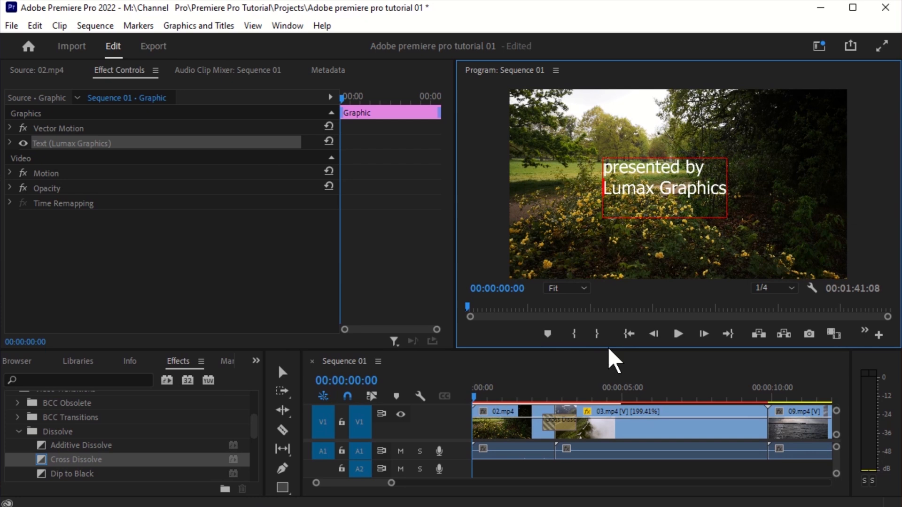
{"action": "left_click_drag", "start_coordinate": [340, 212], "coordinate": [247, 226]}
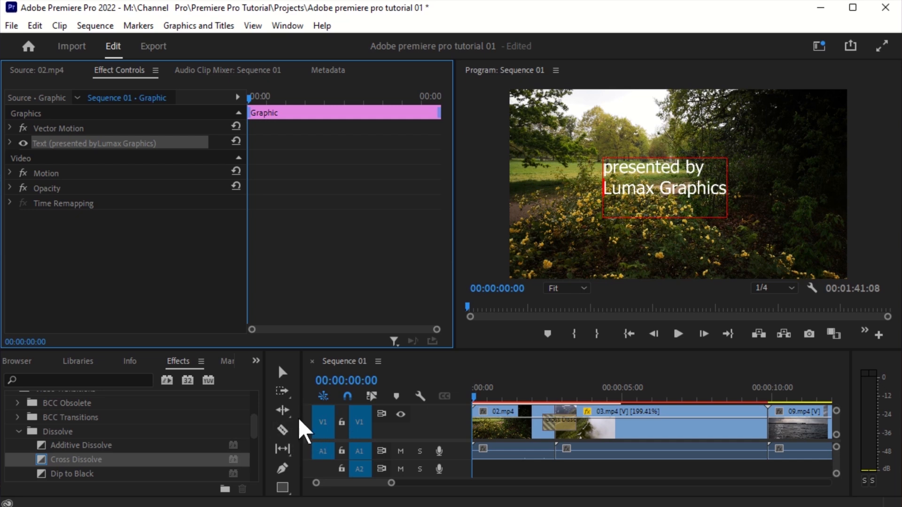
{"action": "left_click_drag", "start_coordinate": [299, 416], "coordinate": [180, 417]}
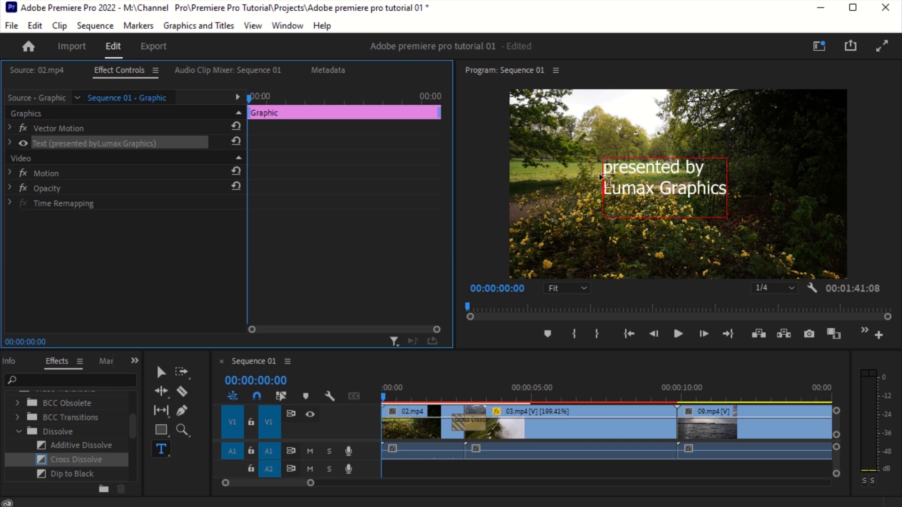
{"action": "left_click", "coordinate": [160, 372]}
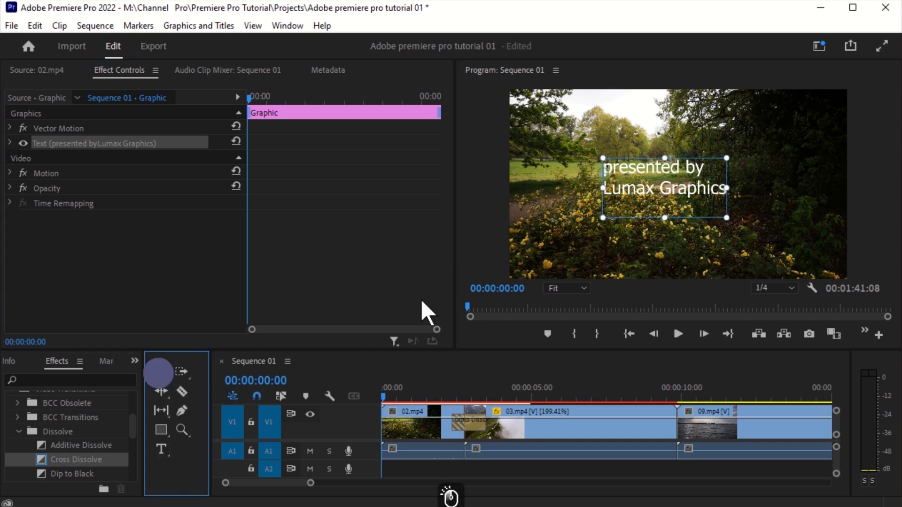
{"action": "left_click", "coordinate": [515, 412]}
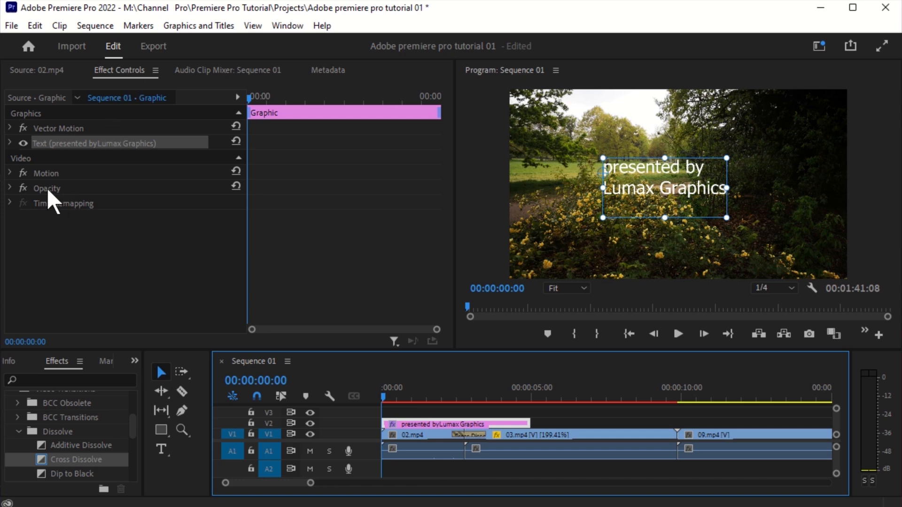
Keyframe the text clip's Motion Position from -414.0, 540.0 at 00:00:00:00 to its default 960.0, 540.0 at 00:00:01:04.
{"action": "left_click", "coordinate": [10, 173]}
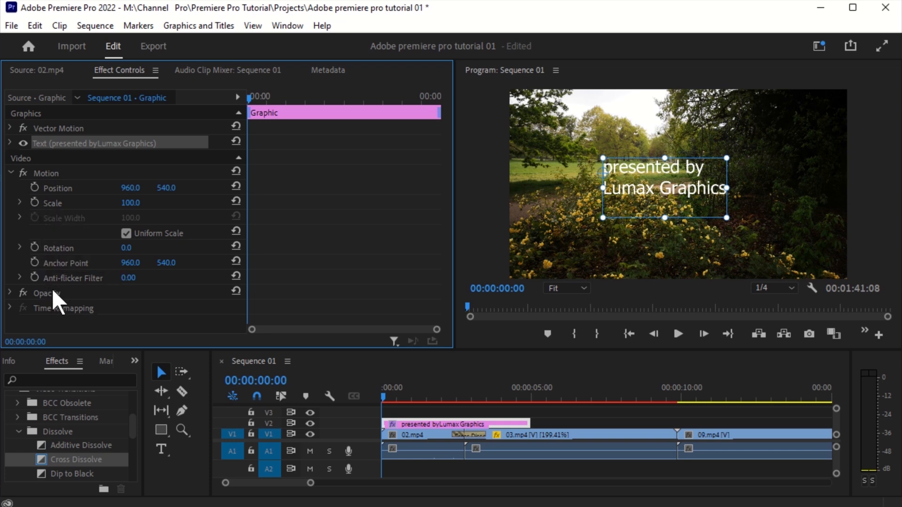
{"action": "left_click", "coordinate": [33, 187]}
{"action": "mouse_move", "coordinate": [260, 97]}
{"action": "left_mouse_down"}
{"action": "mouse_move", "coordinate": [316, 114]}
{"action": "mouse_move", "coordinate": [248, 109]}
{"action": "left_mouse_up"}
{"action": "left_click_drag", "start_coordinate": [130, 188], "coordinate": [210, 193]}
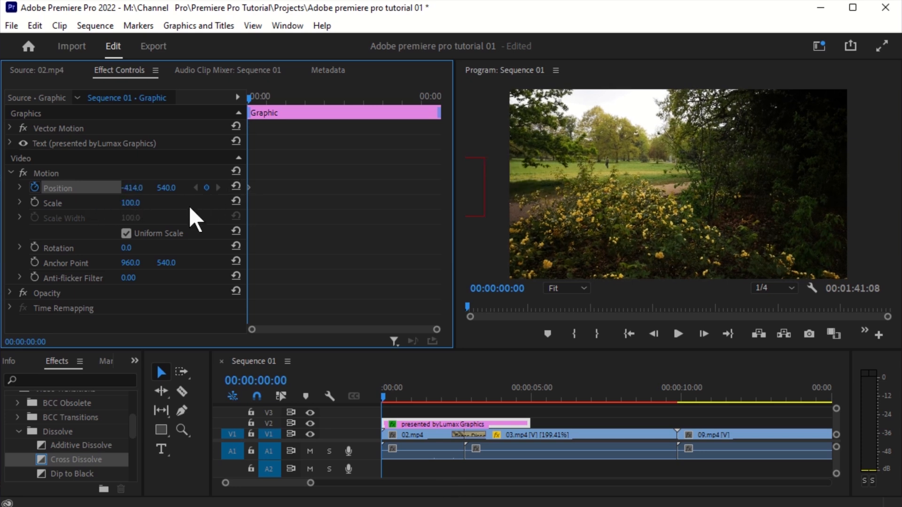
{"action": "left_click_drag", "start_coordinate": [257, 94], "coordinate": [295, 100]}
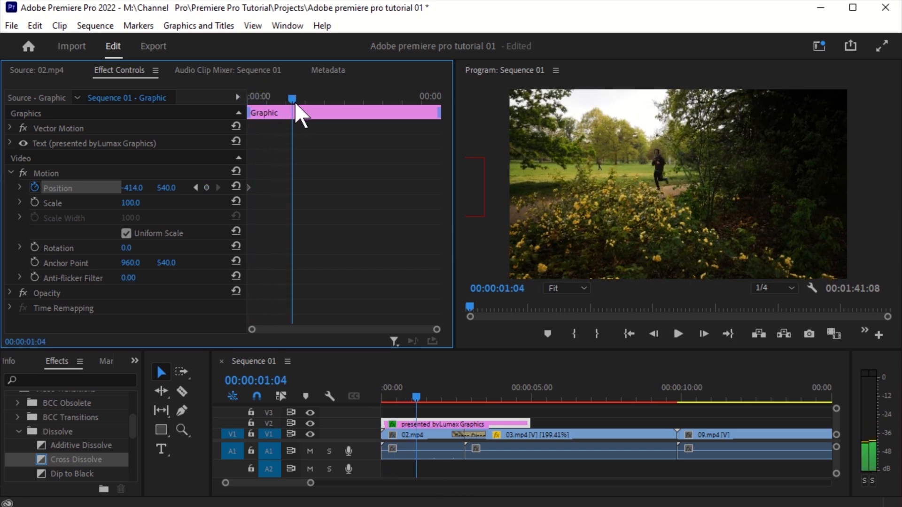
{"action": "left_click", "coordinate": [234, 186]}
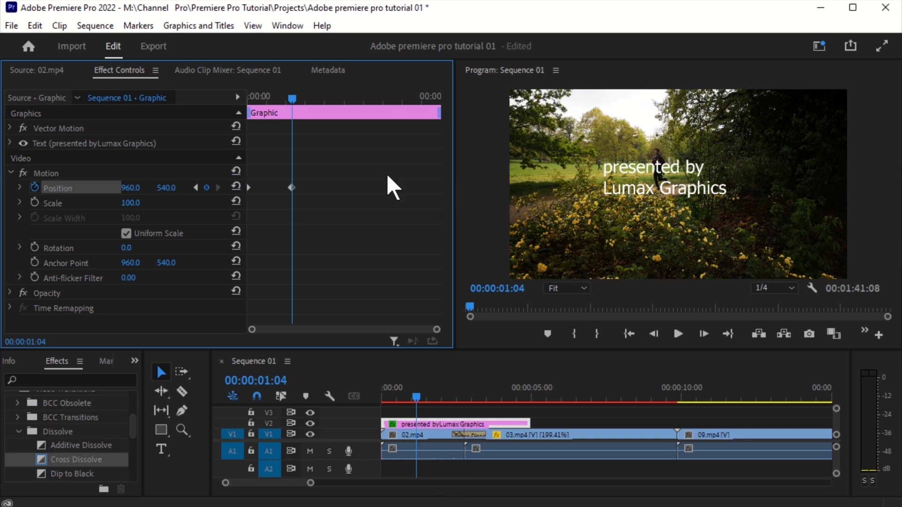
Select the Position keyframes and play the text's slide-in twice from the start of the sequence.
{"action": "left_click_drag", "start_coordinate": [294, 89], "coordinate": [230, 105]}
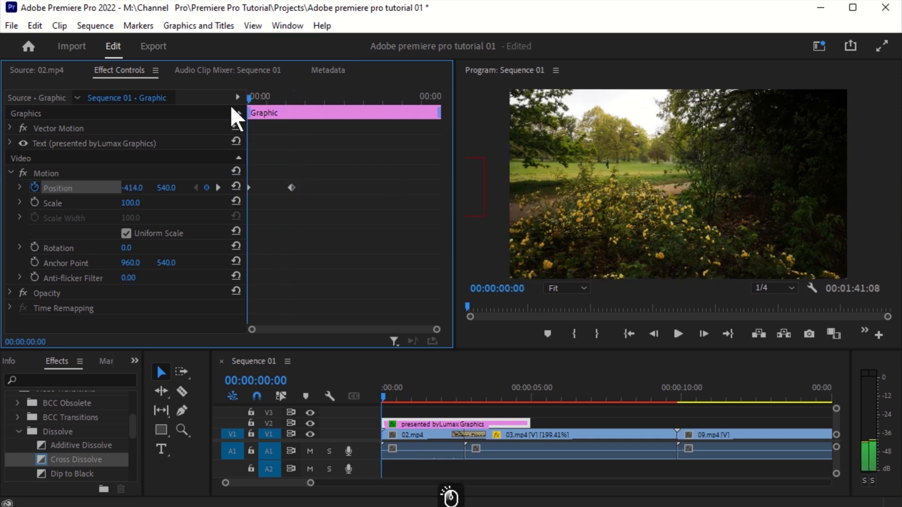
{"action": "left_click", "coordinate": [249, 188]}
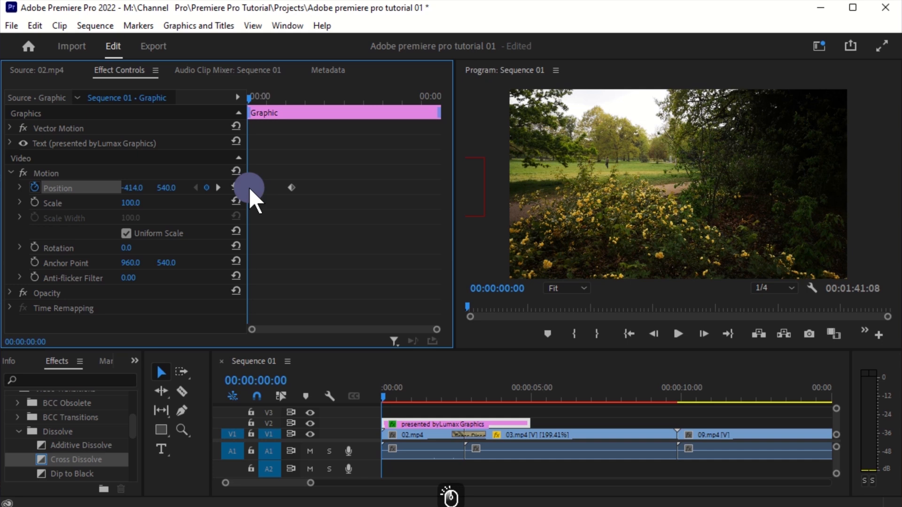
{"action": "left_click_drag", "start_coordinate": [305, 182], "coordinate": [263, 201]}
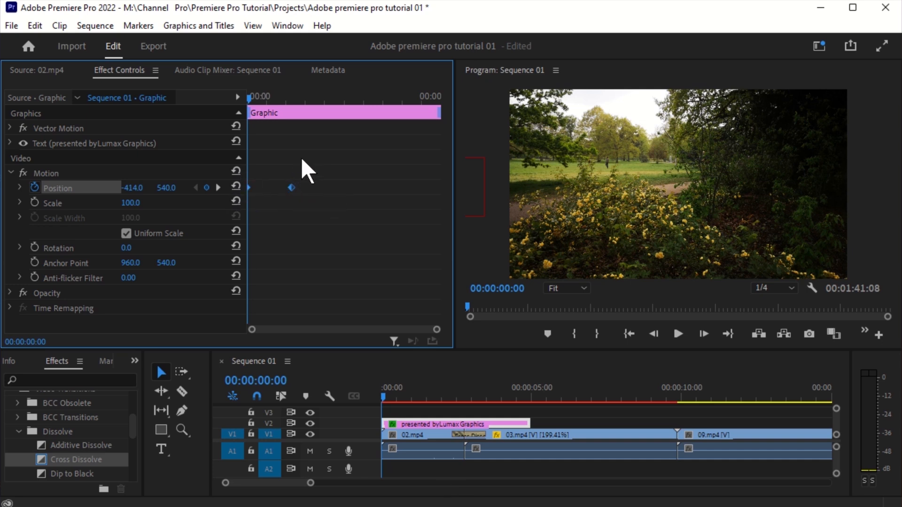
{"action": "left_click", "coordinate": [677, 335]}
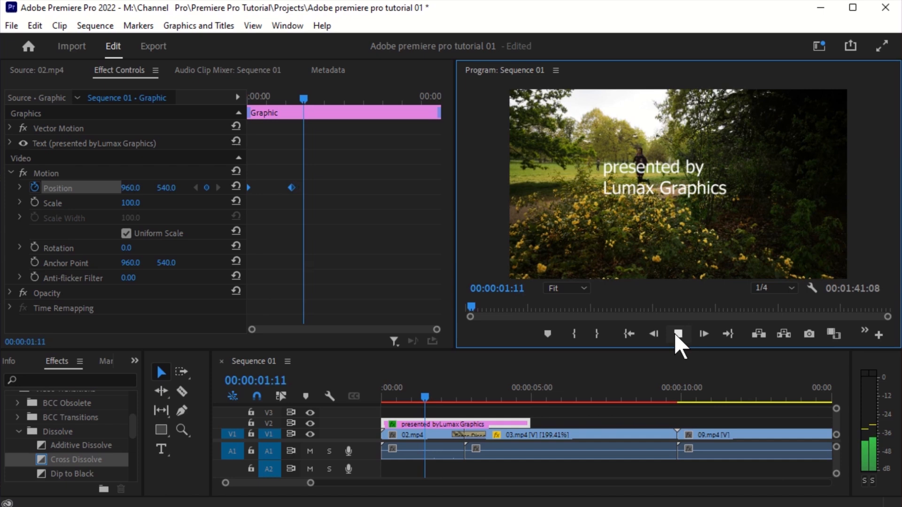
{"action": "left_click_drag", "start_coordinate": [348, 90], "coordinate": [252, 119]}
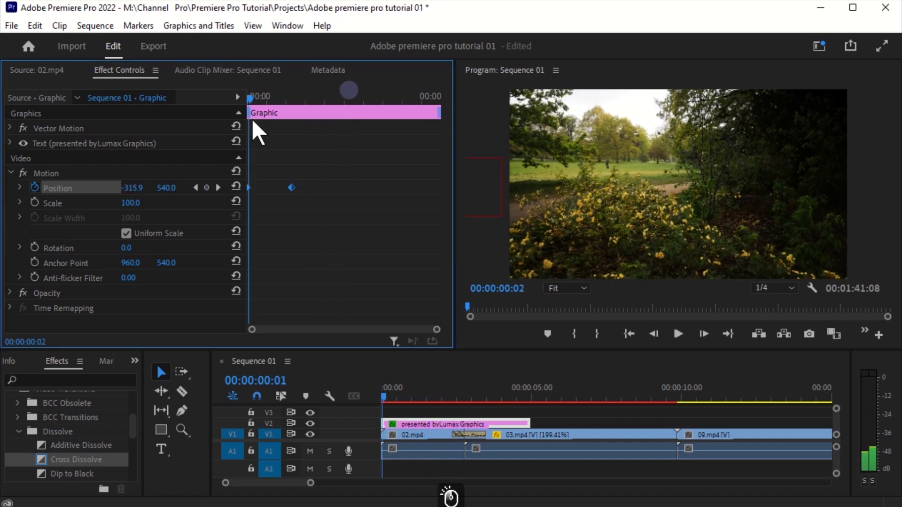
{"action": "left_click", "coordinate": [667, 333]}
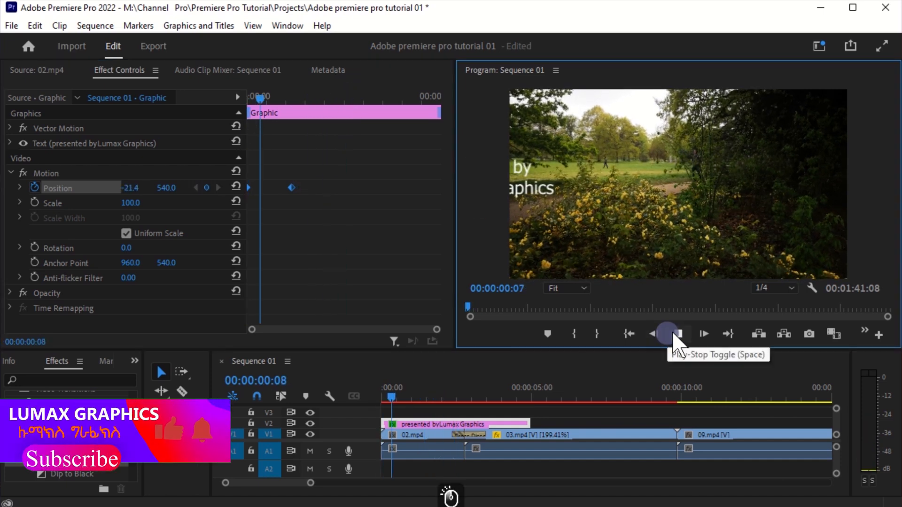
Shift both Position keyframes a few frames forward, pull the second one close to the first, and play the faster slide-in.
{"action": "left_click_drag", "start_coordinate": [326, 94], "coordinate": [241, 140]}
{"action": "mouse_move", "coordinate": [292, 187]}
{"action": "left_mouse_down"}
{"action": "mouse_move", "coordinate": [269, 190]}
{"action": "mouse_move", "coordinate": [304, 190]}
{"action": "mouse_move", "coordinate": [294, 188]}
{"action": "left_mouse_up"}
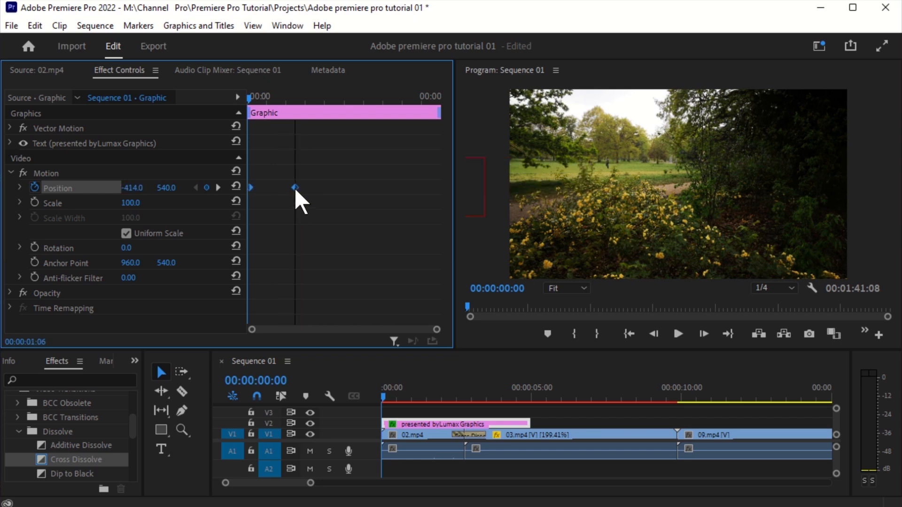
{"action": "left_click", "coordinate": [249, 187]}
{"action": "left_click", "coordinate": [288, 232]}
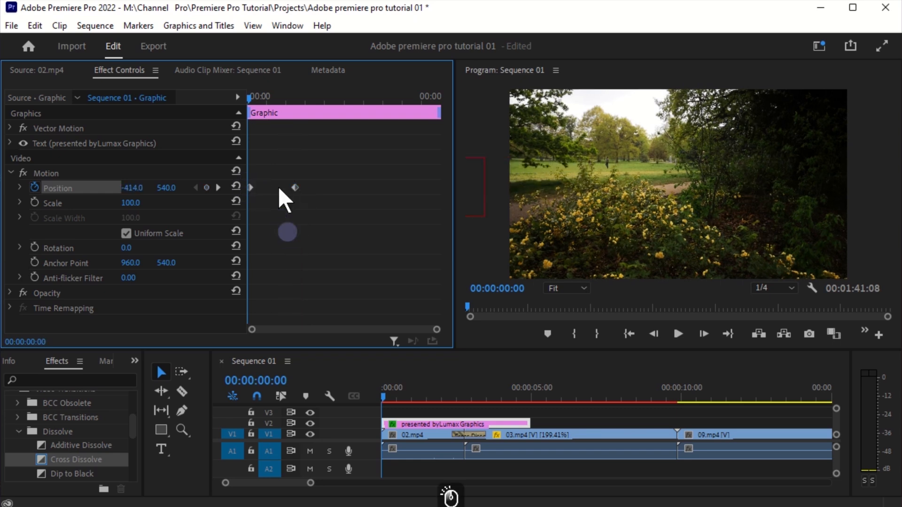
{"action": "left_click_drag", "start_coordinate": [292, 189], "coordinate": [266, 188]}
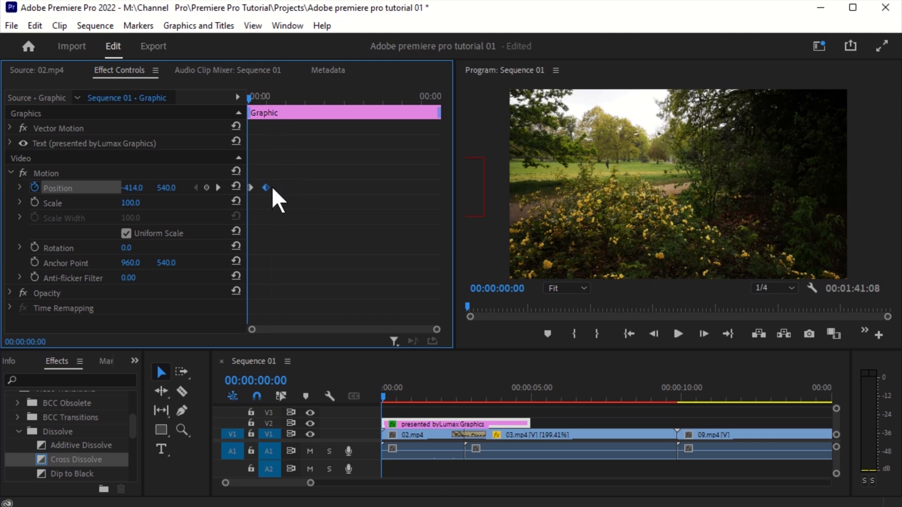
{"action": "left_click", "coordinate": [678, 334]}
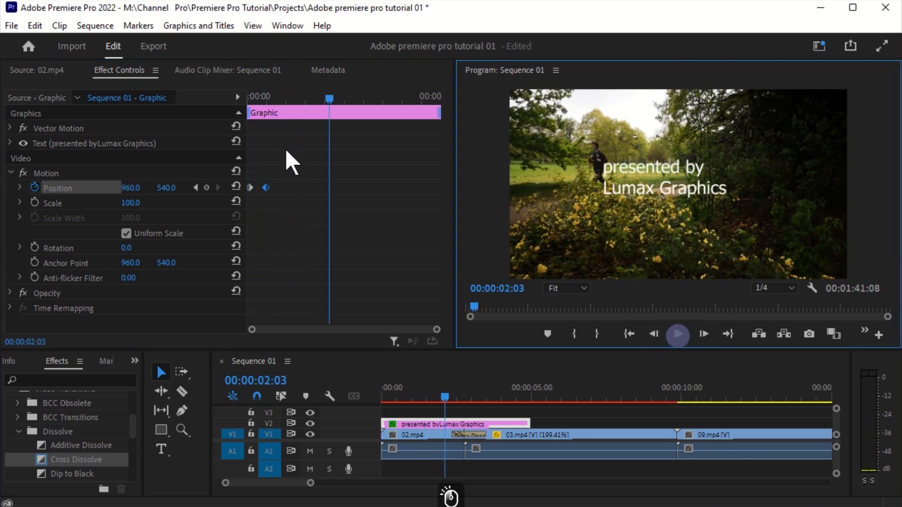
Move the second Position keyframe to 00:00:02:08 and play the slower slide-in from 00:00:00:00.
{"action": "left_click_drag", "start_coordinate": [328, 94], "coordinate": [337, 95]}
{"action": "left_click_drag", "start_coordinate": [266, 187], "coordinate": [334, 187]}
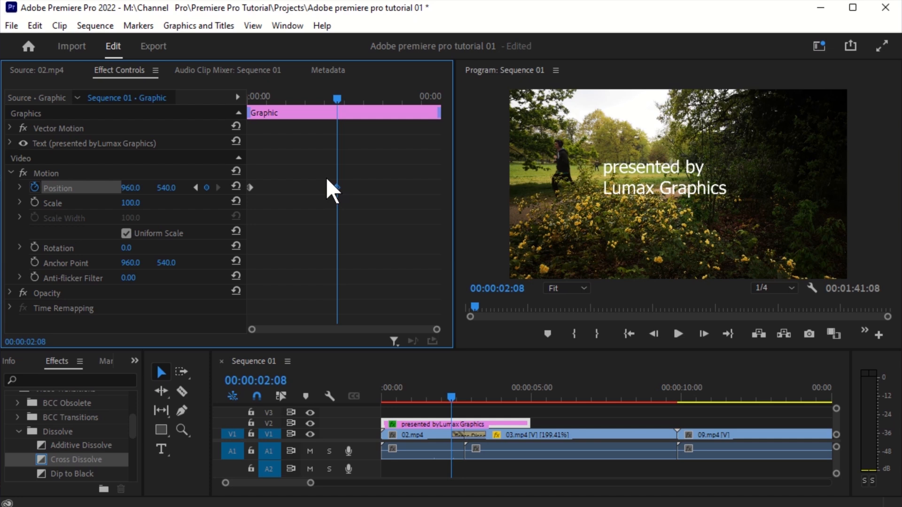
{"action": "left_click_drag", "start_coordinate": [337, 92], "coordinate": [209, 134]}
{"action": "left_click", "coordinate": [677, 334]}
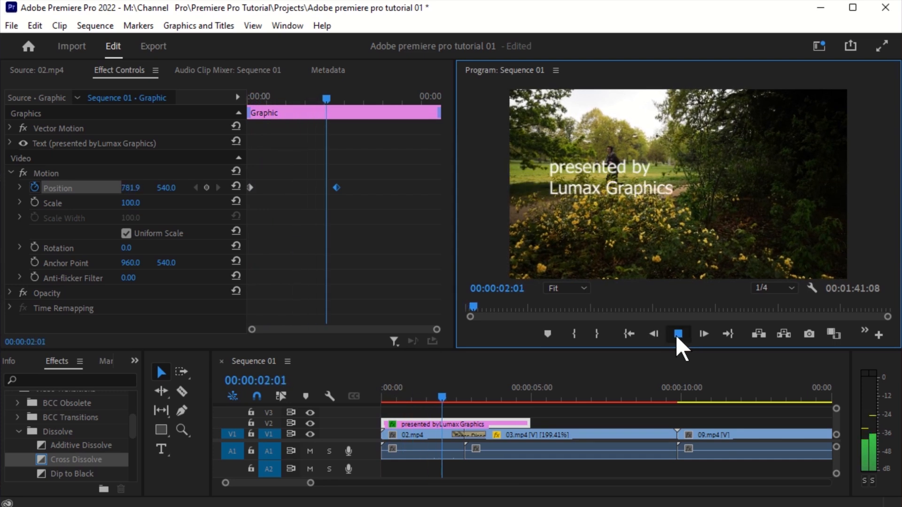
{"action": "left_click", "coordinate": [678, 334]}
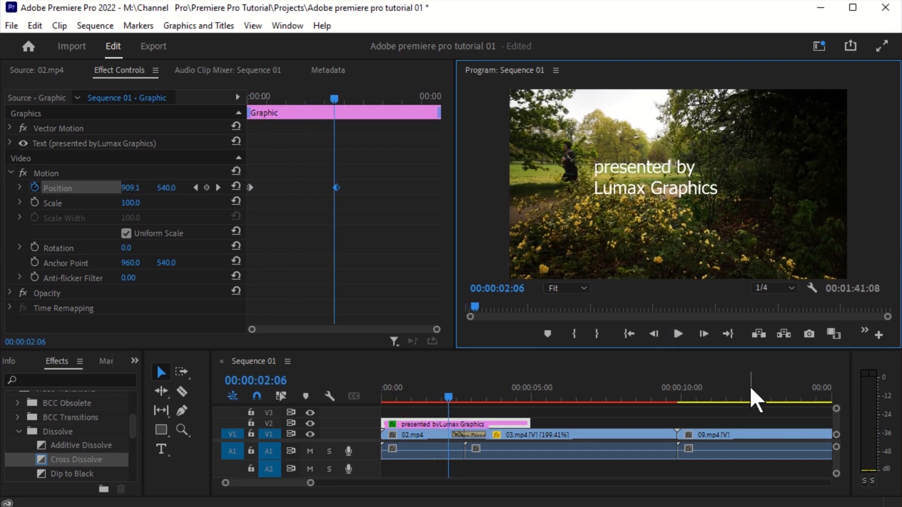
{"action": "left_click", "coordinate": [384, 385]}
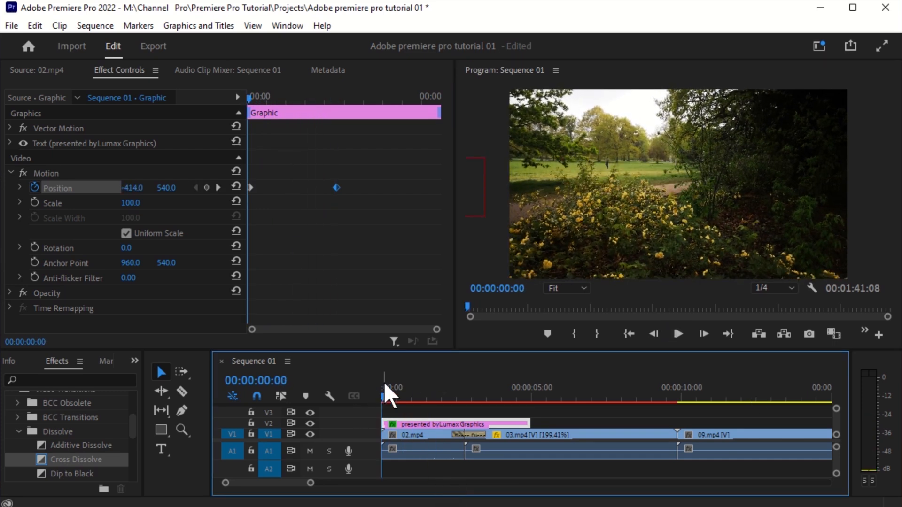
{"action": "left_click", "coordinate": [678, 333]}
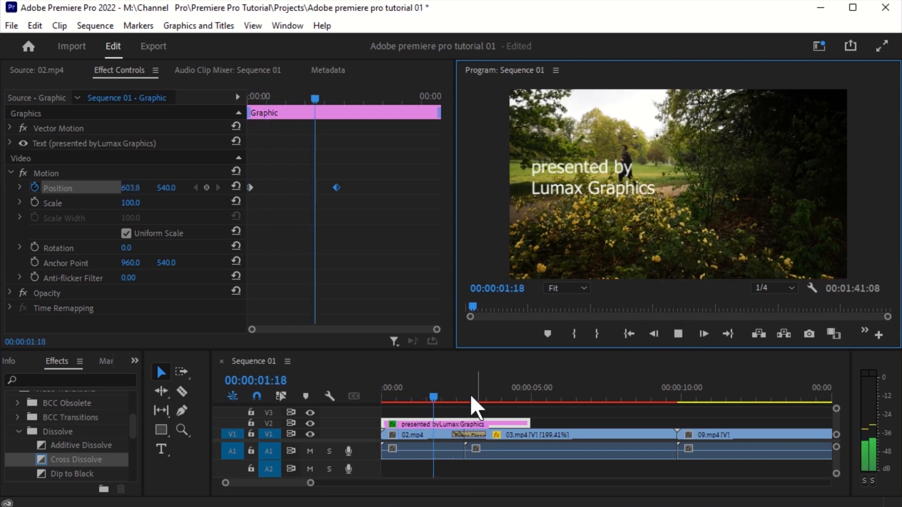
Set the temporal interpolation of the text clip's second Position keyframe to Ease In.
{"action": "left_click", "coordinate": [334, 183]}
{"action": "right_click", "coordinate": [335, 188]}
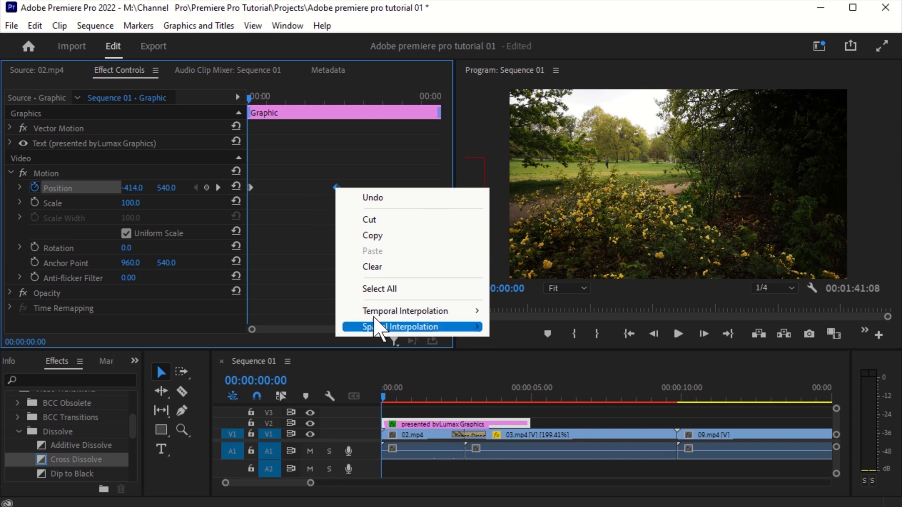
{"action": "mouse_move", "coordinate": [396, 314]}
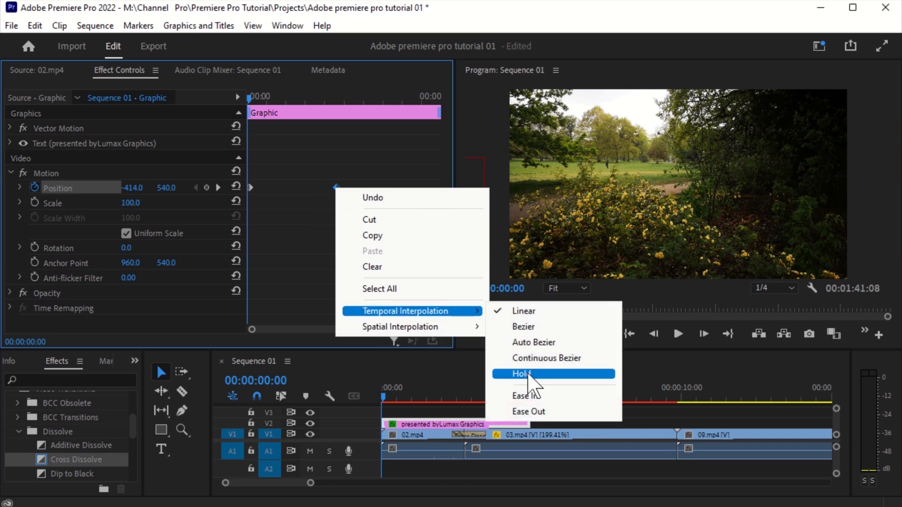
{"action": "left_click", "coordinate": [539, 397]}
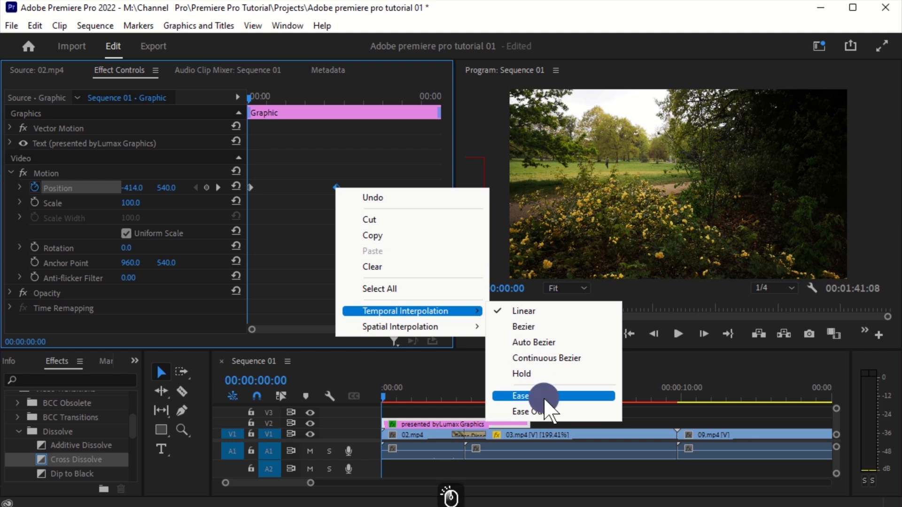
Apply Ease In temporal interpolation to the first Position keyframe, play the slide-in, and return the playhead to the start.
{"action": "left_click", "coordinate": [278, 179]}
{"action": "right_click", "coordinate": [253, 188]}
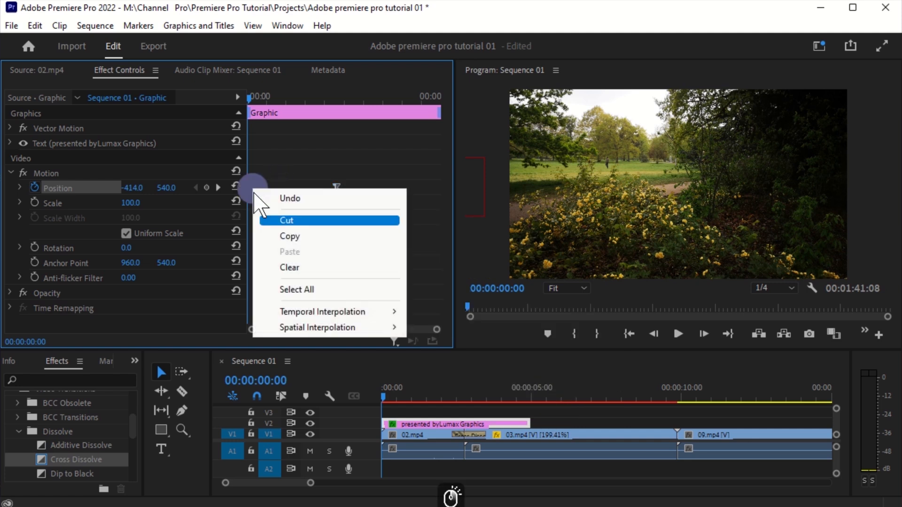
{"action": "mouse_move", "coordinate": [386, 318]}
{"action": "left_click", "coordinate": [446, 396]}
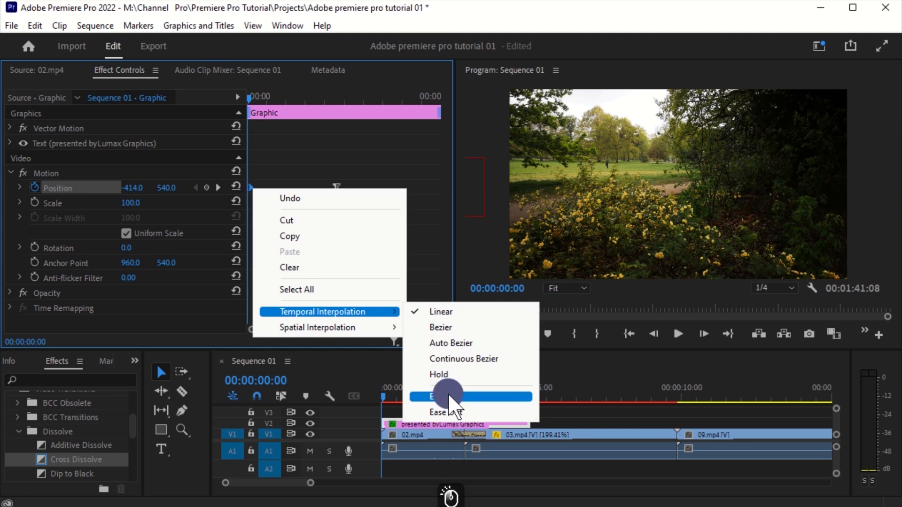
{"action": "key", "text": "space"}
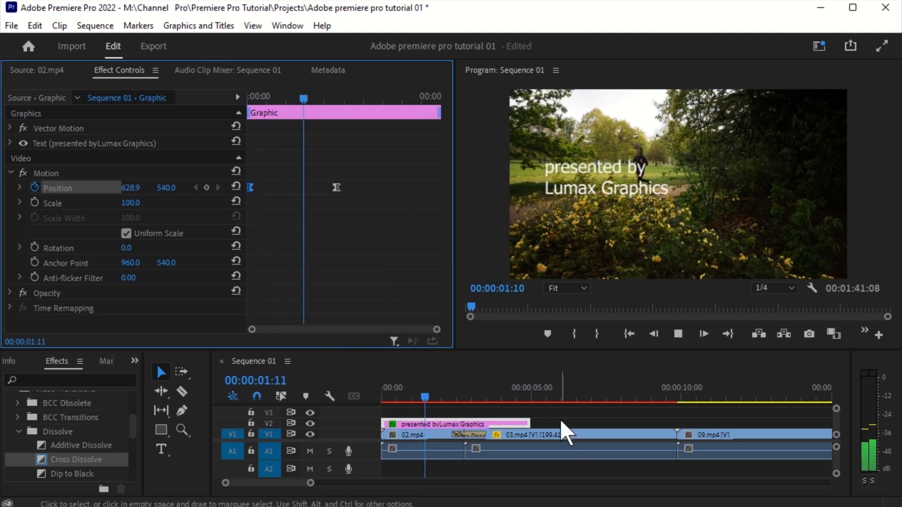
{"action": "left_click_drag", "start_coordinate": [361, 98], "coordinate": [247, 137]}
Move the second Position keyframe closer to the first, play the eased slide-in, and return the playhead to 00:00:00:00.
{"action": "left_click_drag", "start_coordinate": [337, 188], "coordinate": [294, 191]}
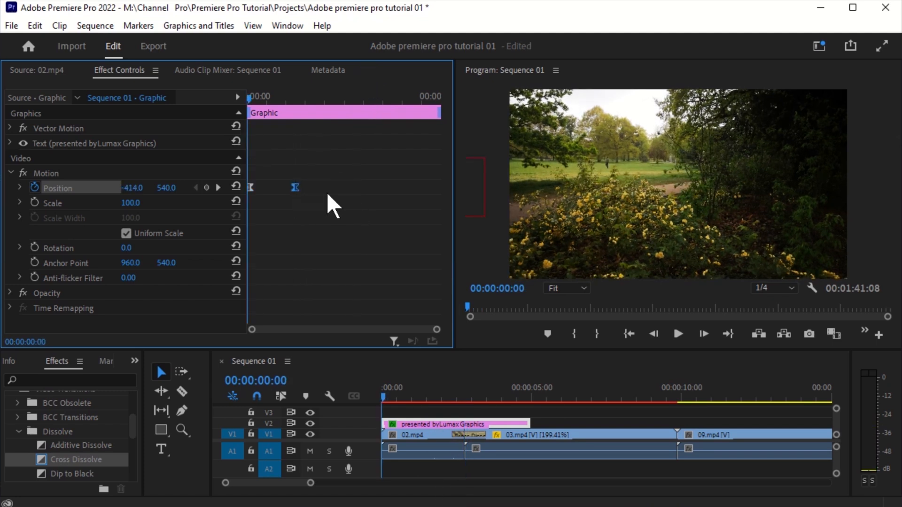
{"action": "key", "text": "space"}
{"action": "left_click_drag", "start_coordinate": [313, 96], "coordinate": [248, 112]}
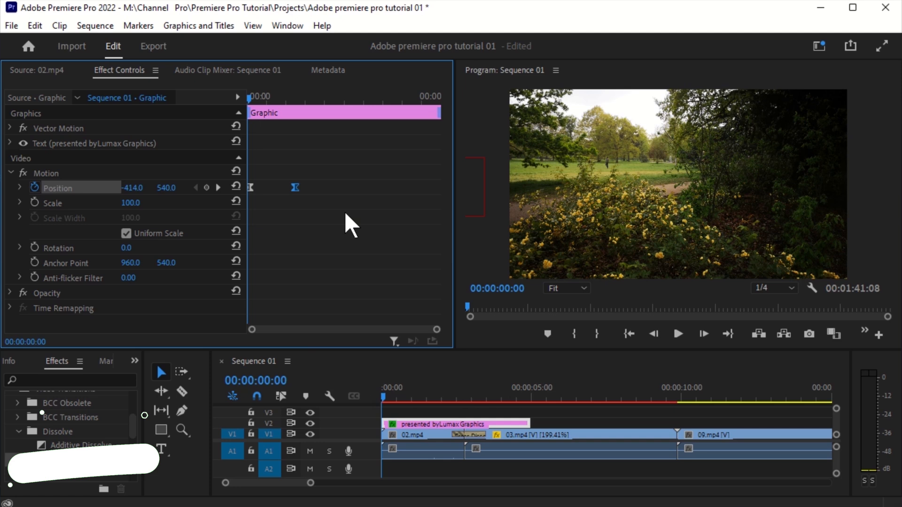
Zoom in on the start of the sequence and examine the audio clip of 02.mp4 on track A1.
{"action": "mouse_move", "coordinate": [311, 483]}
{"action": "left_mouse_down"}
{"action": "mouse_move", "coordinate": [526, 486]}
{"action": "mouse_move", "coordinate": [315, 486]}
{"action": "left_mouse_up"}
{"action": "left_click", "coordinate": [494, 454]}
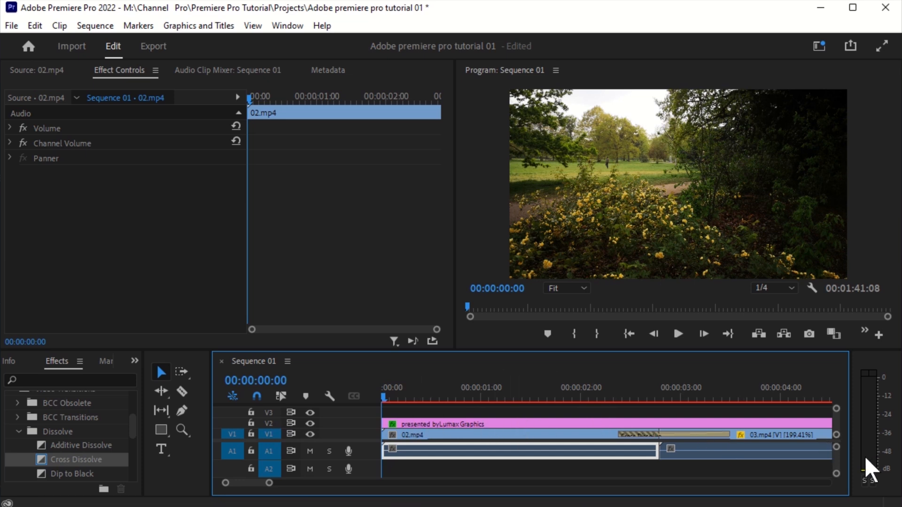
{"action": "left_click", "coordinate": [837, 405]}
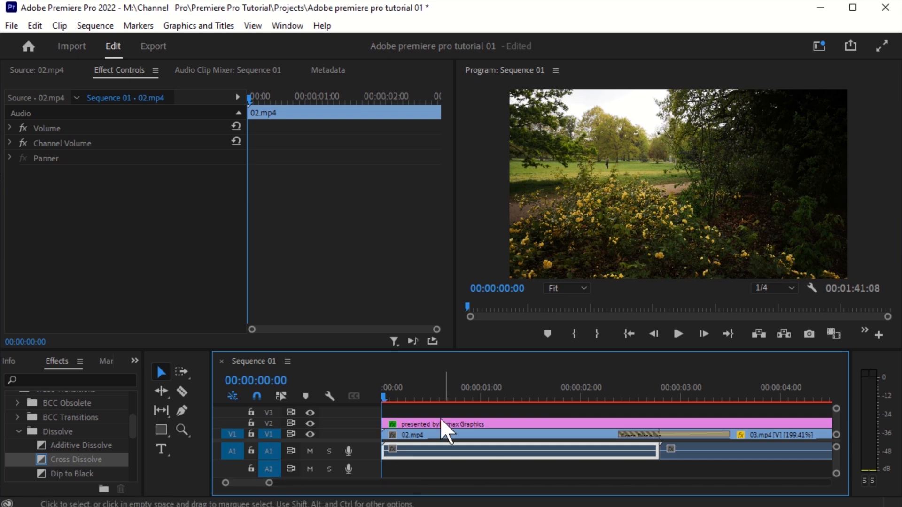
{"action": "left_click", "coordinate": [427, 418]}
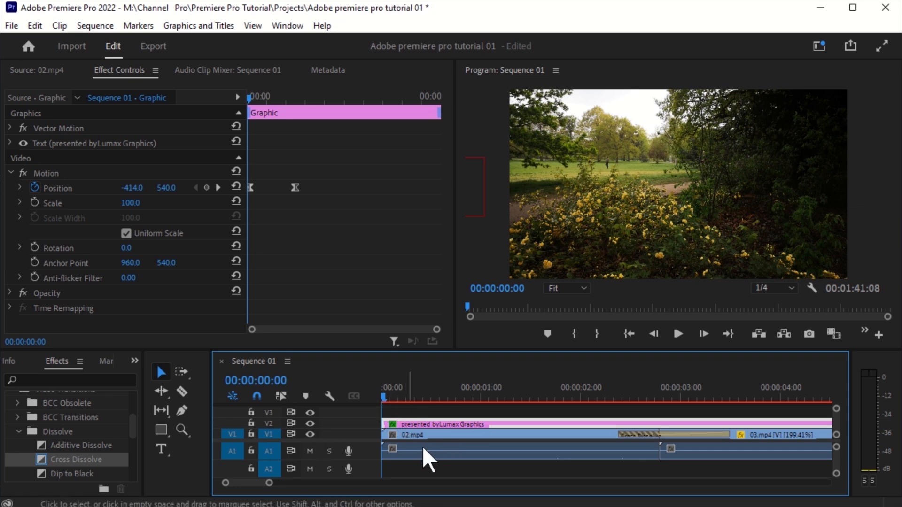
{"action": "left_click", "coordinate": [411, 453]}
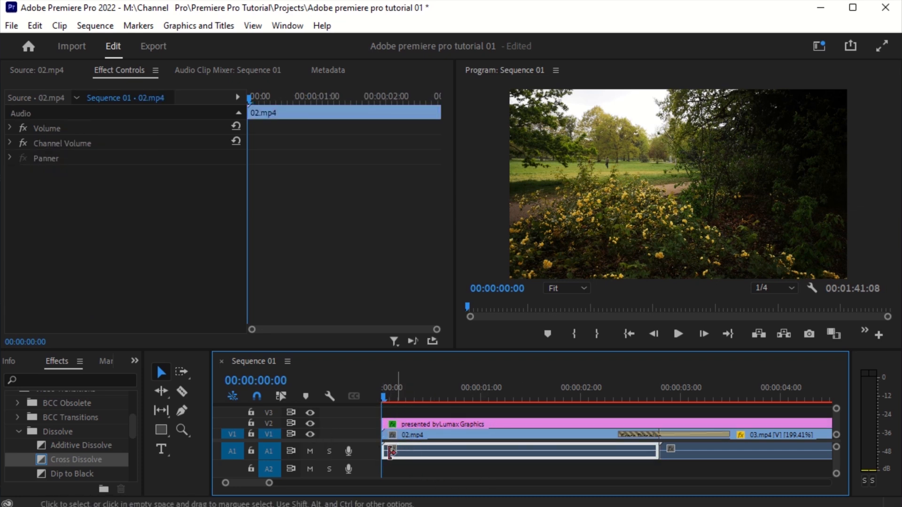
{"action": "scroll", "coordinate": [403, 471], "scroll_direction": "right", "scroll_amount": 2}
{"action": "scroll", "coordinate": [402, 470], "scroll_direction": "left", "scroll_amount": 2}
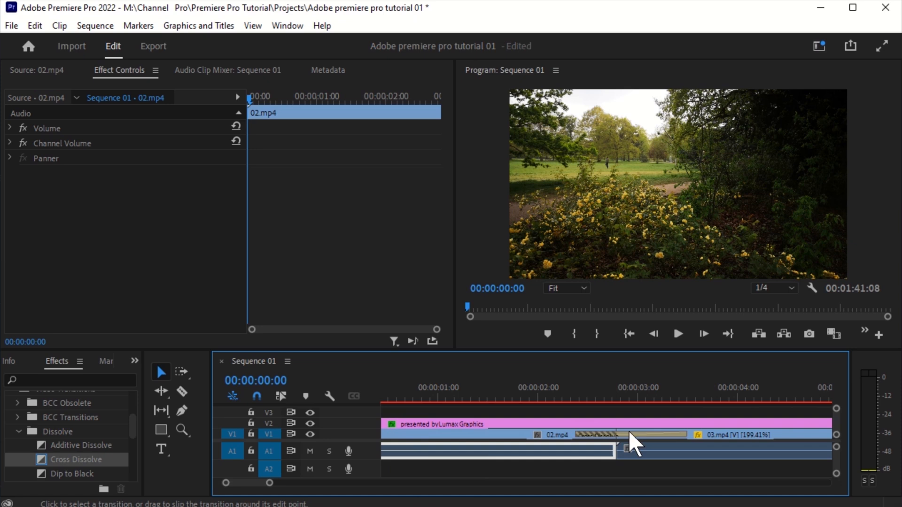
{"action": "left_click", "coordinate": [439, 466]}
{"action": "left_click", "coordinate": [444, 449]}
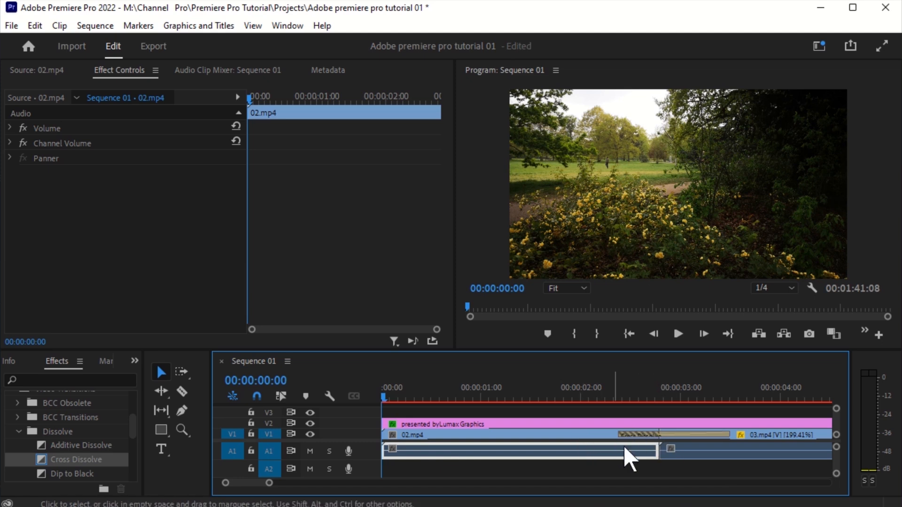
Clear the audio clip of 02.mp4 from track A1, keeping its video.
{"action": "left_click", "coordinate": [498, 463]}
{"action": "left_click", "coordinate": [591, 441]}
{"action": "right_click", "coordinate": [511, 450]}
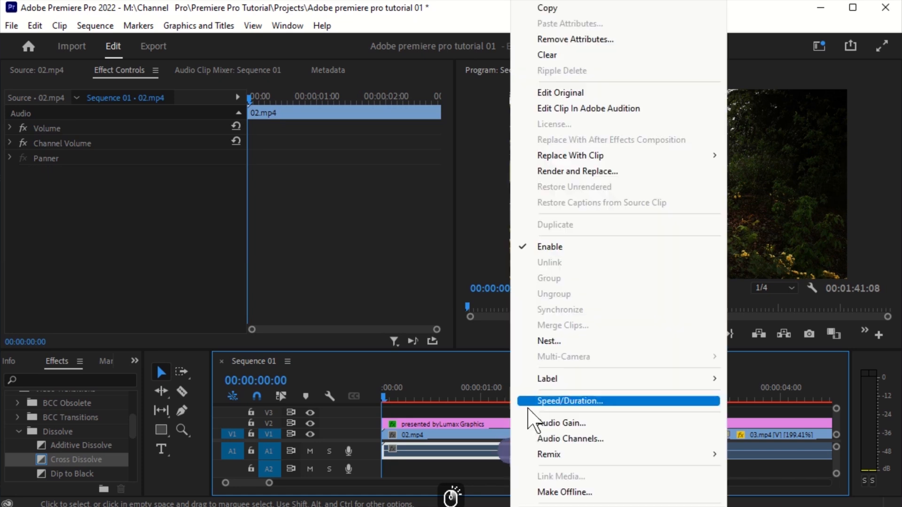
{"action": "left_click", "coordinate": [580, 55]}
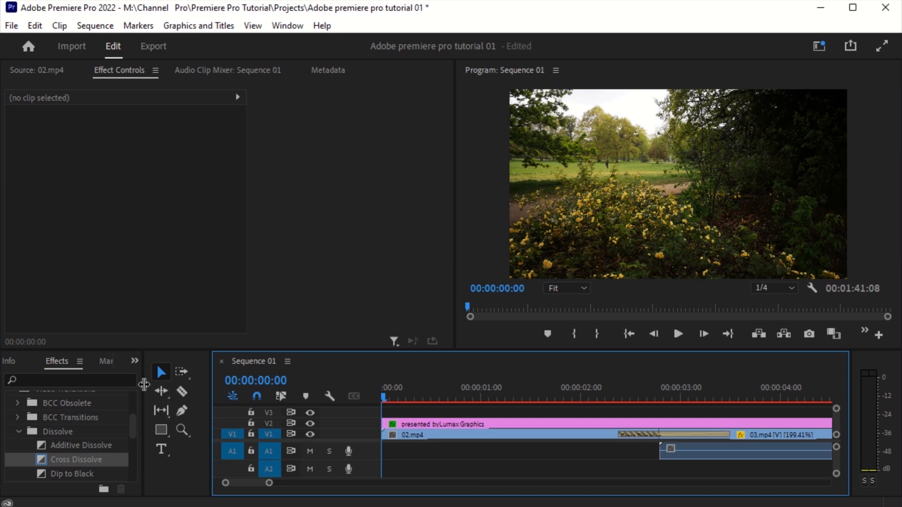
Undo the removal of the 02.mp4 audio clip.
{"action": "right_click", "coordinate": [407, 453]}
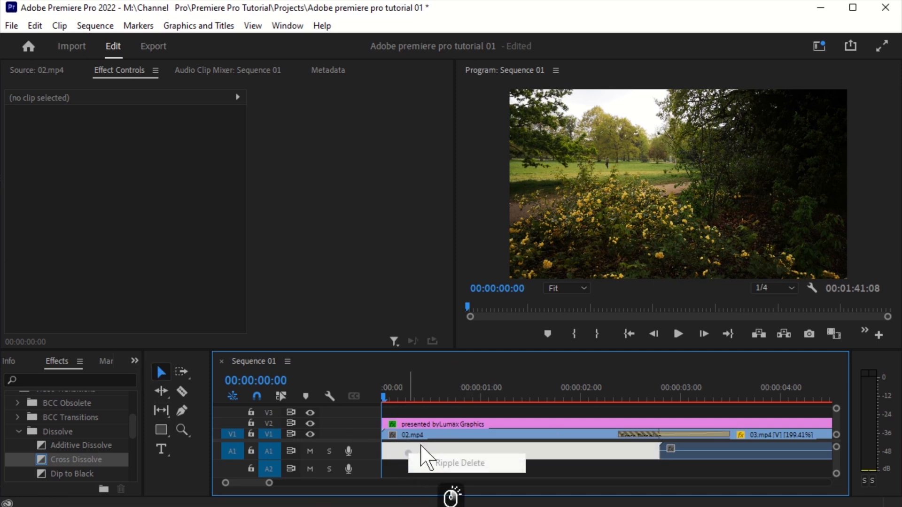
{"action": "left_click", "coordinate": [59, 25]}
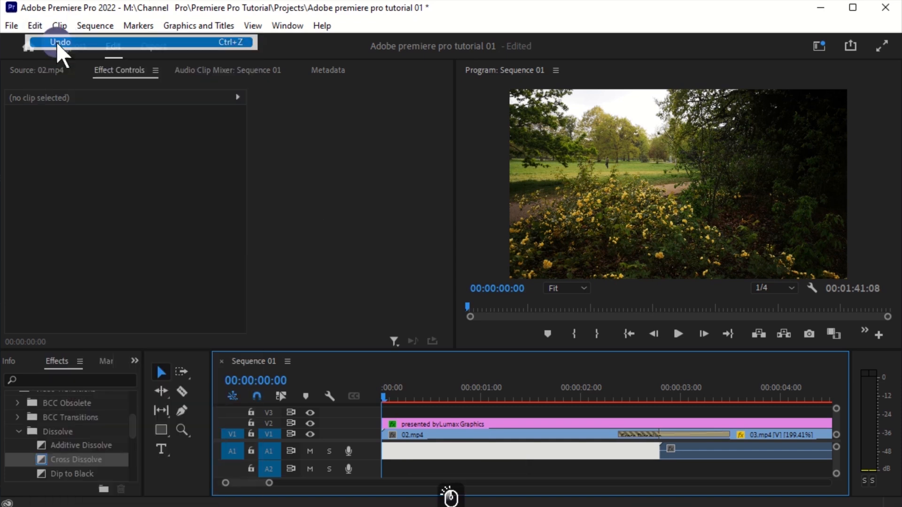
{"action": "key", "text": "Escape"}
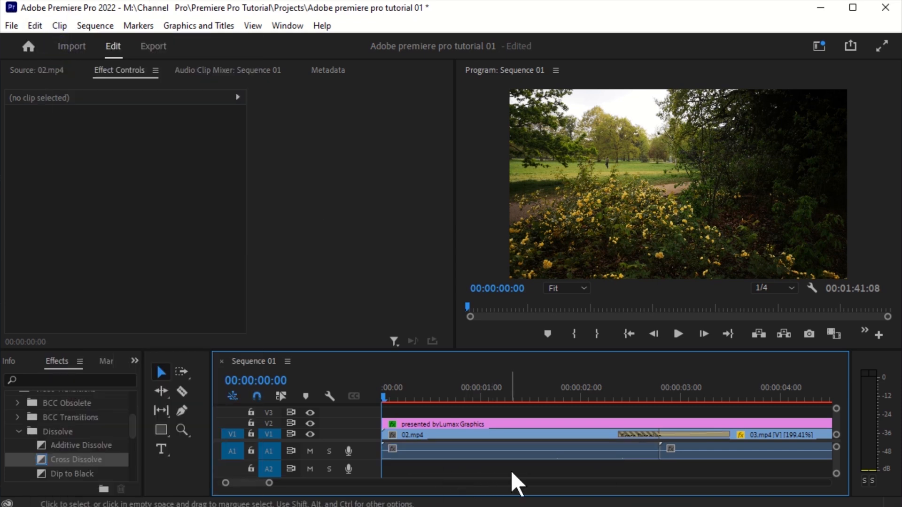
Select the 02.mp4 audio clip, enlarge track A1 to show its waveform, and slightly raise the clip's volume line.
{"action": "left_click", "coordinate": [135, 361]}
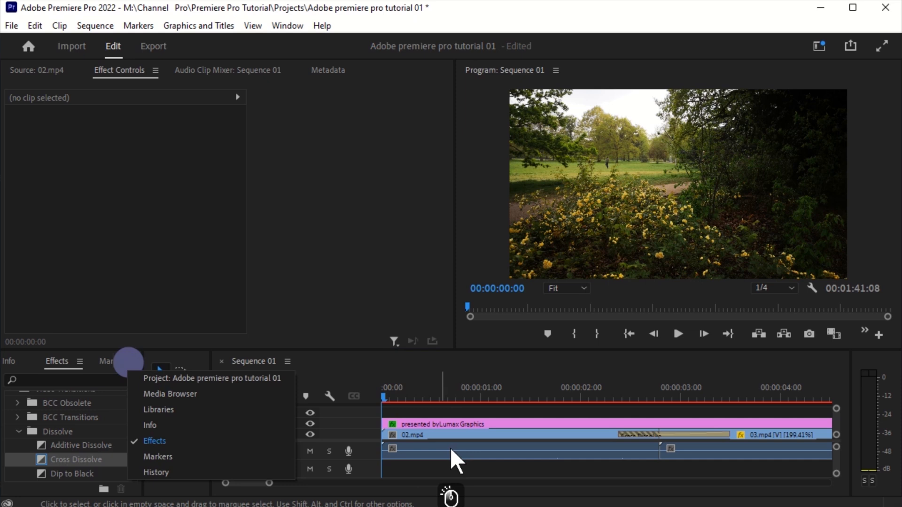
{"action": "left_click", "coordinate": [623, 446]}
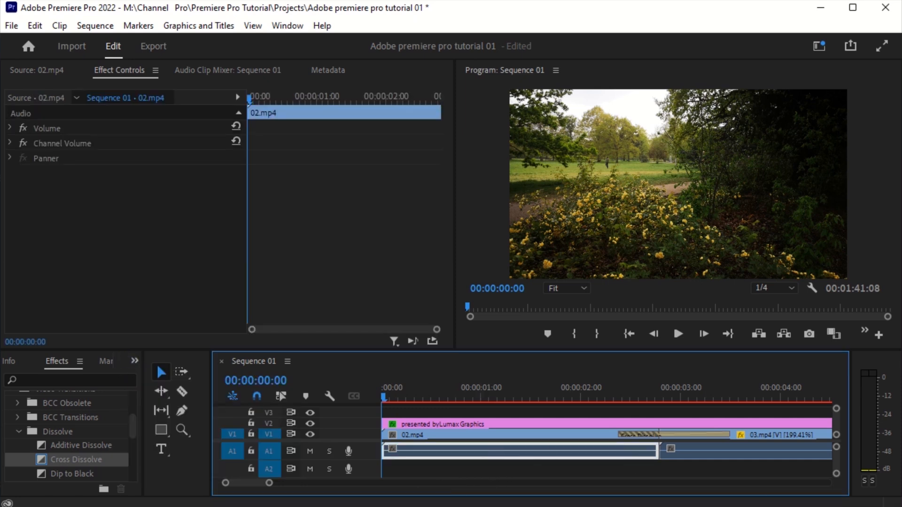
{"action": "left_click_drag", "start_coordinate": [838, 471], "coordinate": [841, 475]}
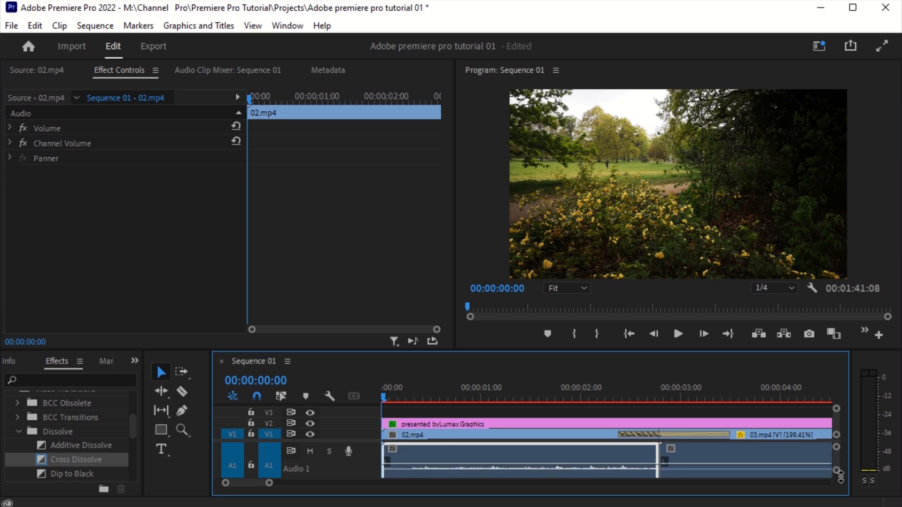
{"action": "left_click", "coordinate": [482, 464]}
{"action": "mouse_move", "coordinate": [481, 463]}
{"action": "left_mouse_down"}
{"action": "mouse_move", "coordinate": [481, 479]}
{"action": "mouse_move", "coordinate": [482, 454]}
{"action": "mouse_move", "coordinate": [480, 462]}
{"action": "left_mouse_up"}
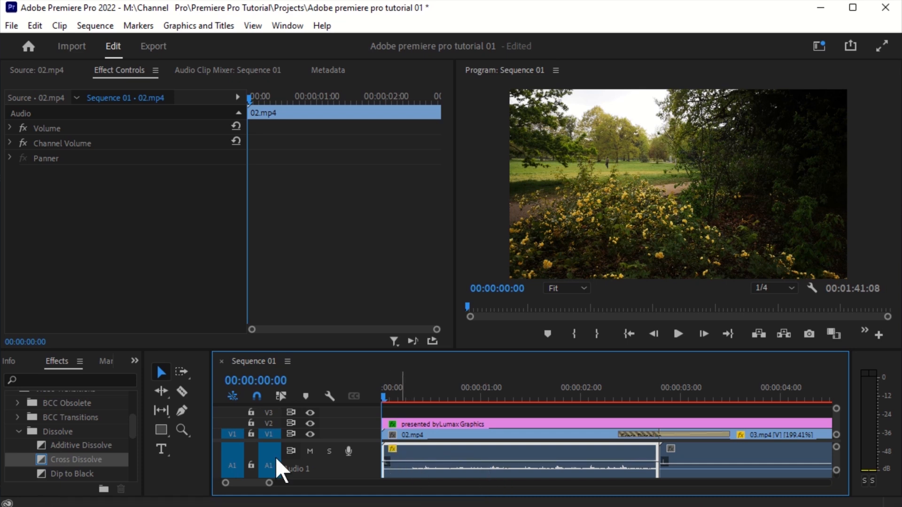
Create a fade-in on the 02.mp4 audio with two Pen tool volume keyframes, lowering the first and shifting the second slightly forward.
{"action": "left_click", "coordinate": [180, 411]}
{"action": "left_click", "coordinate": [408, 462]}
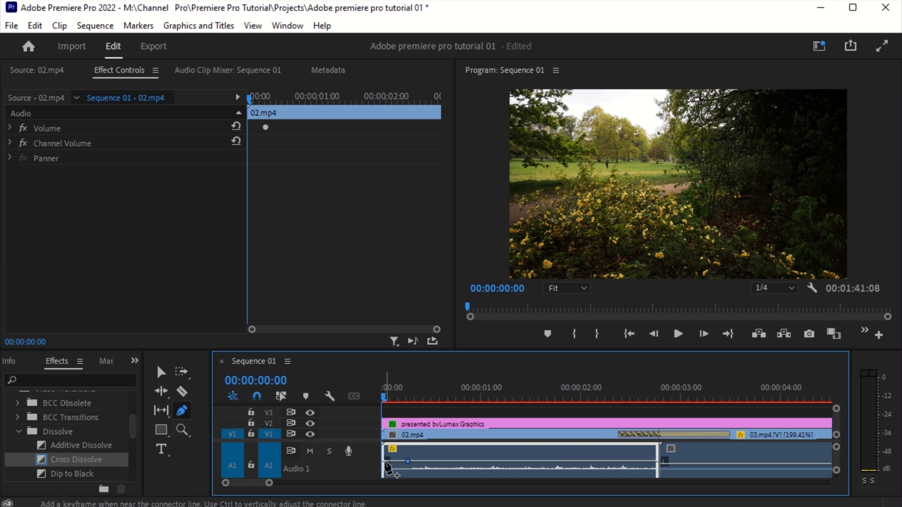
{"action": "left_click_drag", "start_coordinate": [386, 462], "coordinate": [381, 482]}
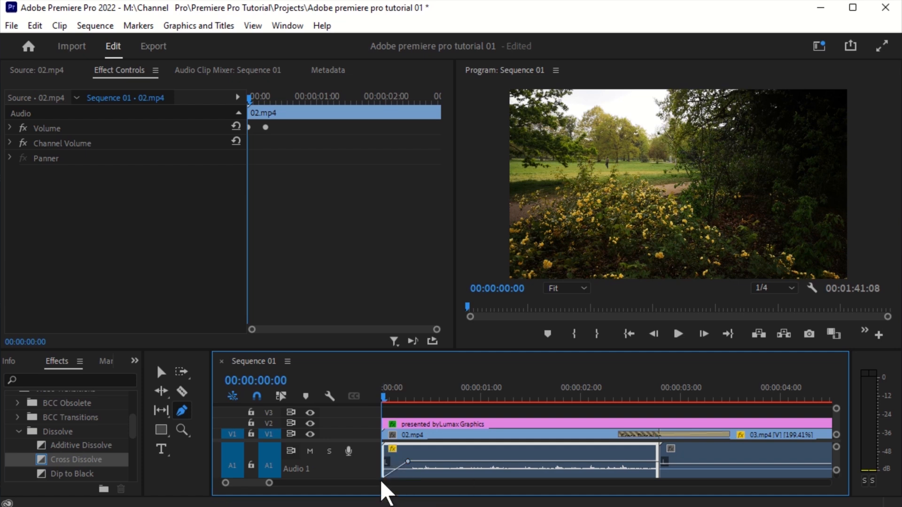
{"action": "mouse_move", "coordinate": [383, 398]}
{"action": "left_mouse_down"}
{"action": "mouse_move", "coordinate": [371, 402]}
{"action": "mouse_move", "coordinate": [393, 405]}
{"action": "mouse_move", "coordinate": [382, 399]}
{"action": "left_mouse_up"}
{"action": "mouse_move", "coordinate": [408, 462]}
{"action": "left_mouse_down"}
{"action": "mouse_move", "coordinate": [425, 469]}
{"action": "mouse_move", "coordinate": [412, 475]}
{"action": "left_mouse_up"}
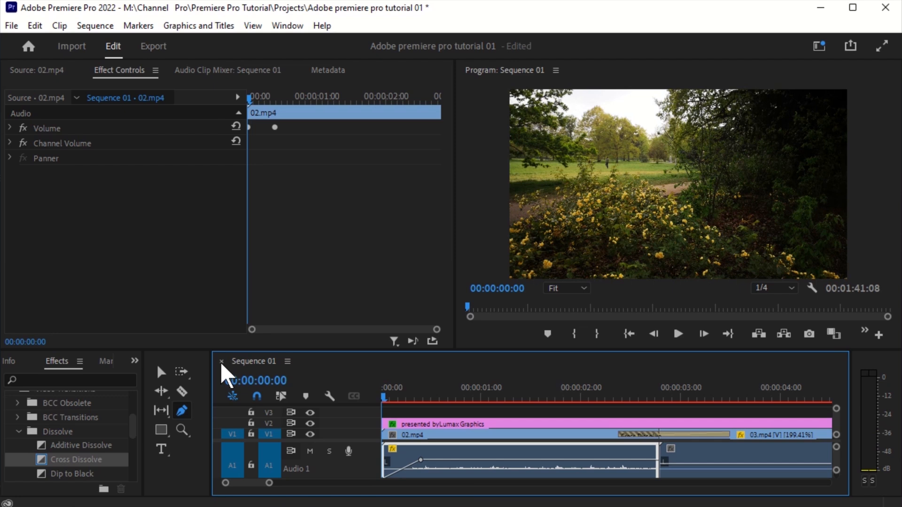
Reduce the height of the audio tracks and fit the whole sequence in the timeline.
{"action": "scroll", "coordinate": [823, 474], "scroll_direction": "down", "scroll_amount": 1}
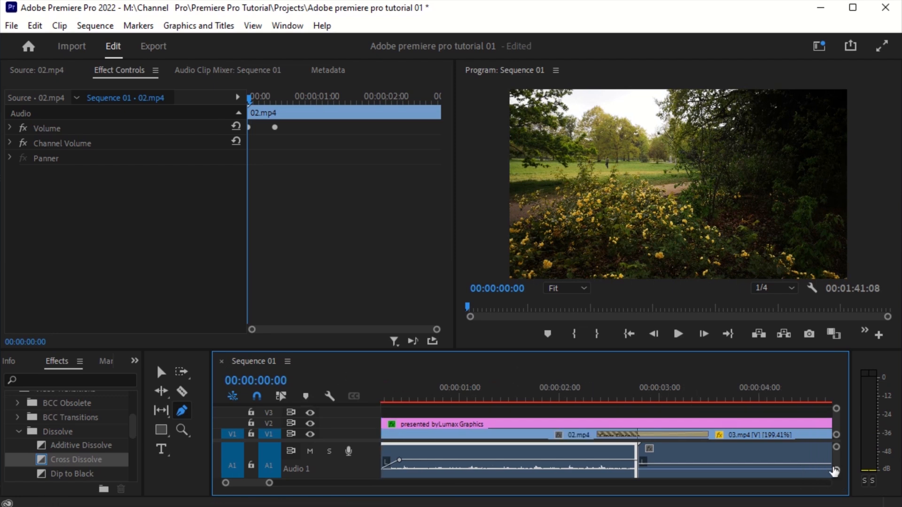
{"action": "scroll", "coordinate": [832, 470], "scroll_direction": "down", "scroll_amount": 1}
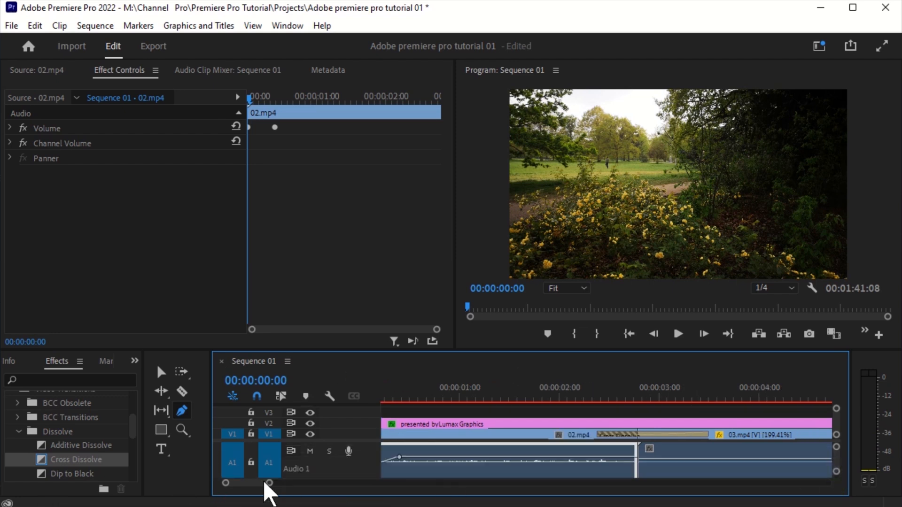
{"action": "key", "text": "backslash"}
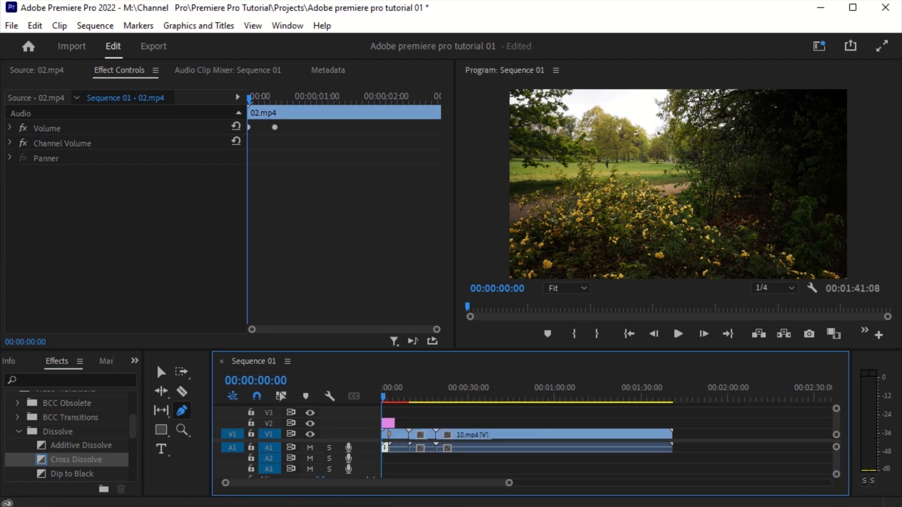
Start saving the project under a new name, enter video 01 as the file name, and cancel the save.
{"action": "left_click", "coordinate": [14, 26]}
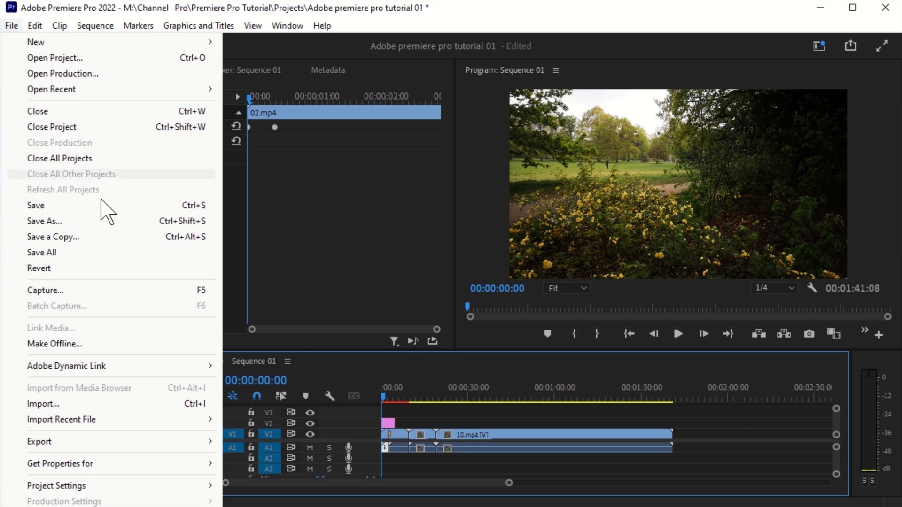
{"action": "left_click", "coordinate": [75, 222]}
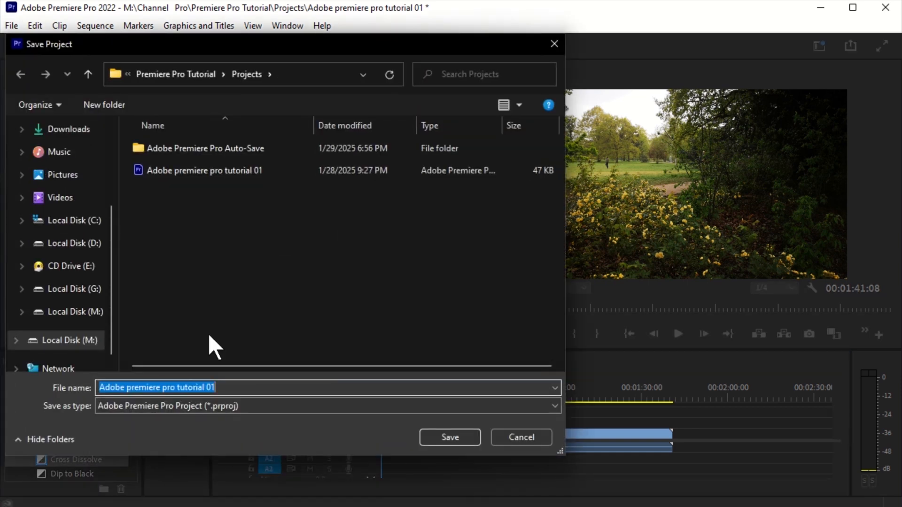
{"action": "double_click", "coordinate": [251, 388]}
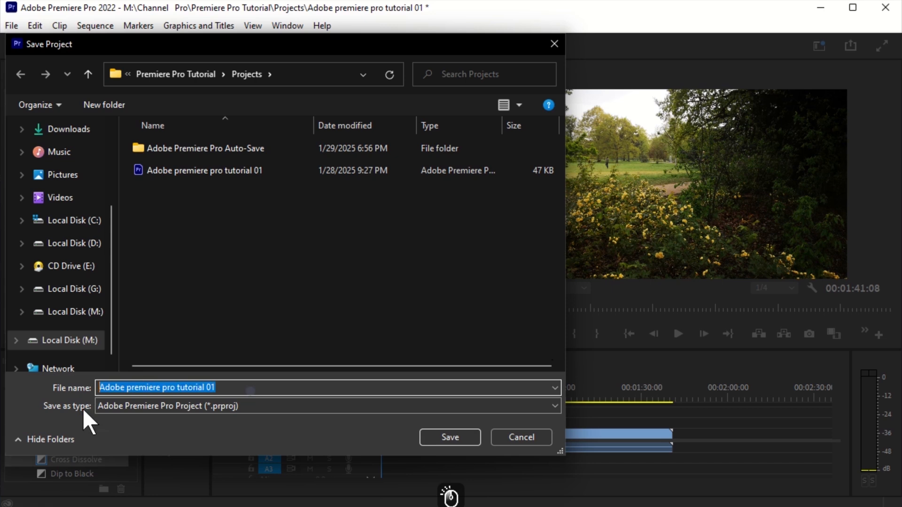
{"action": "key", "text": "BackSpace"}
{"action": "type", "text": "video 01"}
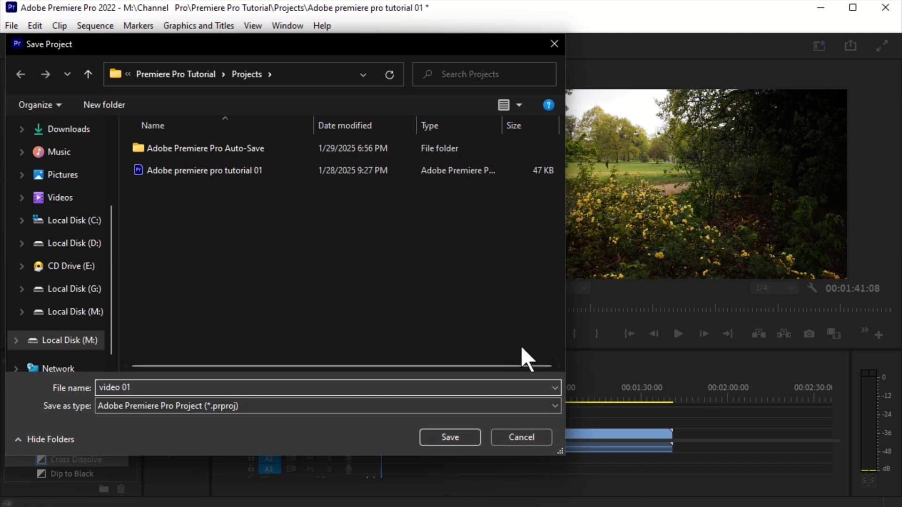
{"action": "left_click", "coordinate": [533, 438]}
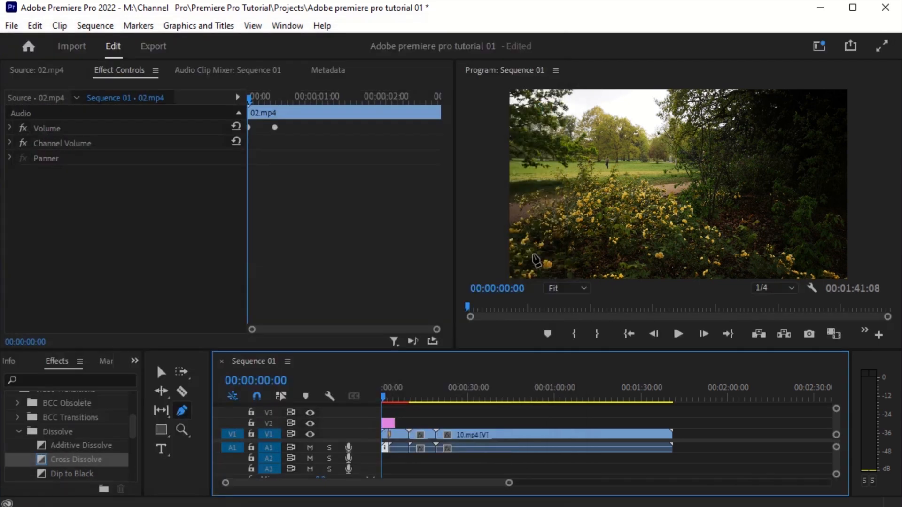
Open the media export settings for Sequence 01.
{"action": "left_click", "coordinate": [11, 26]}
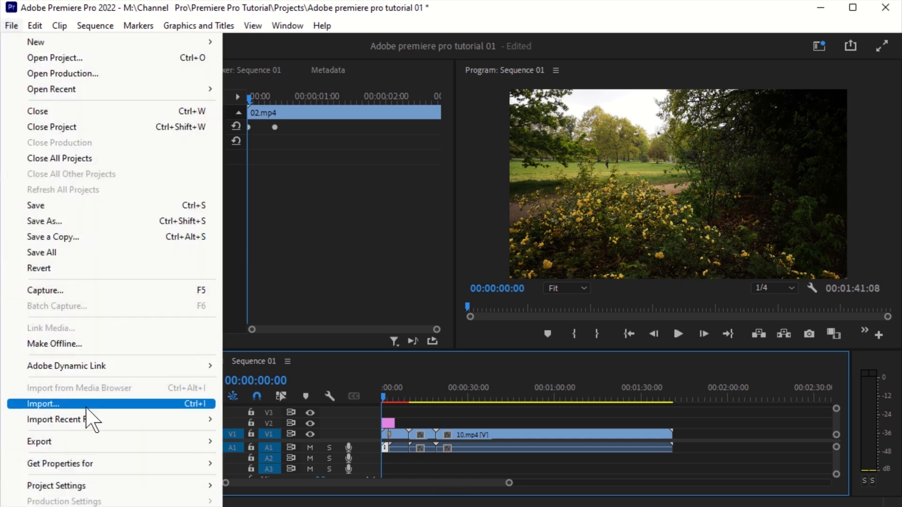
{"action": "left_click", "coordinate": [9, 25]}
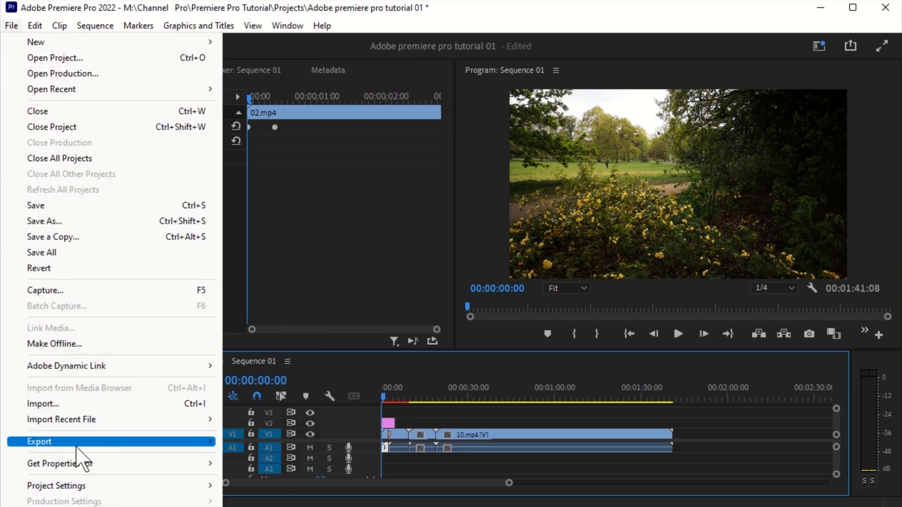
{"action": "mouse_move", "coordinate": [35, 23]}
{"action": "mouse_move", "coordinate": [75, 444]}
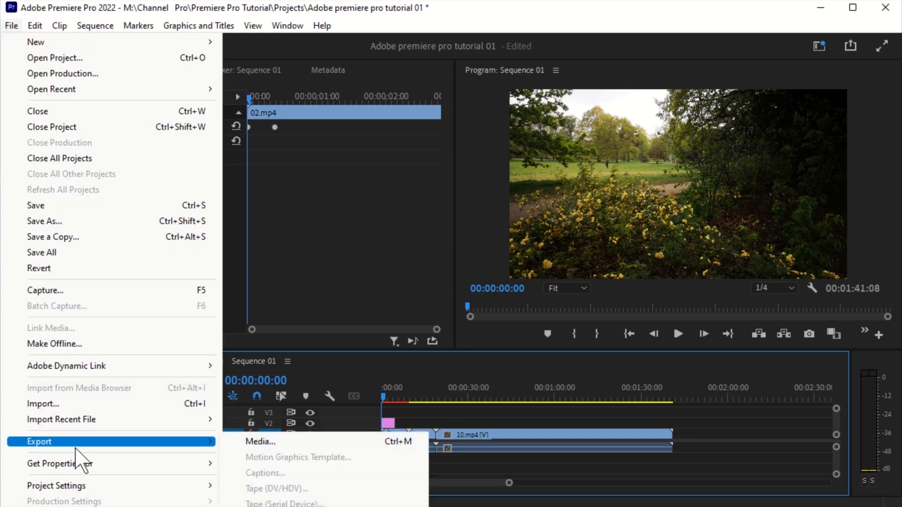
{"action": "left_click", "coordinate": [275, 451]}
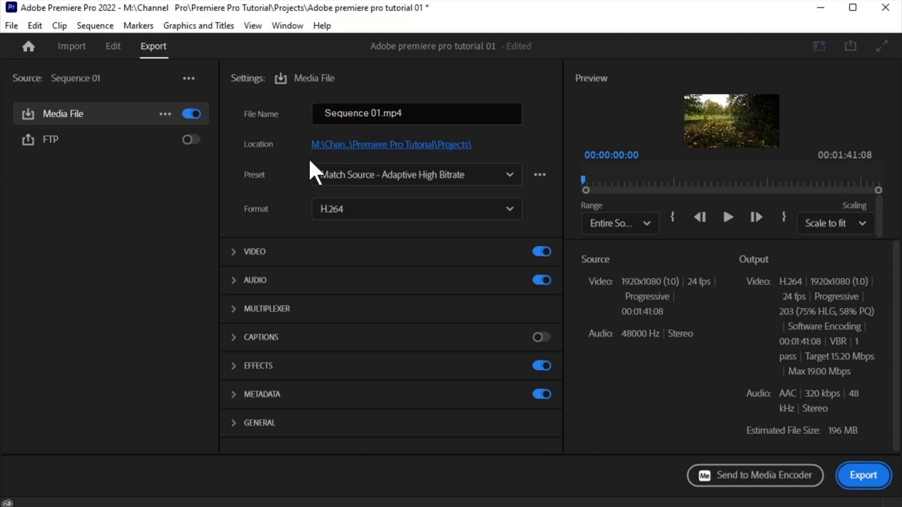
Try to set the export location to the Premiere Pro Tutorial folder, keeping Sequence 01 as the file name.
{"action": "left_click", "coordinate": [339, 146]}
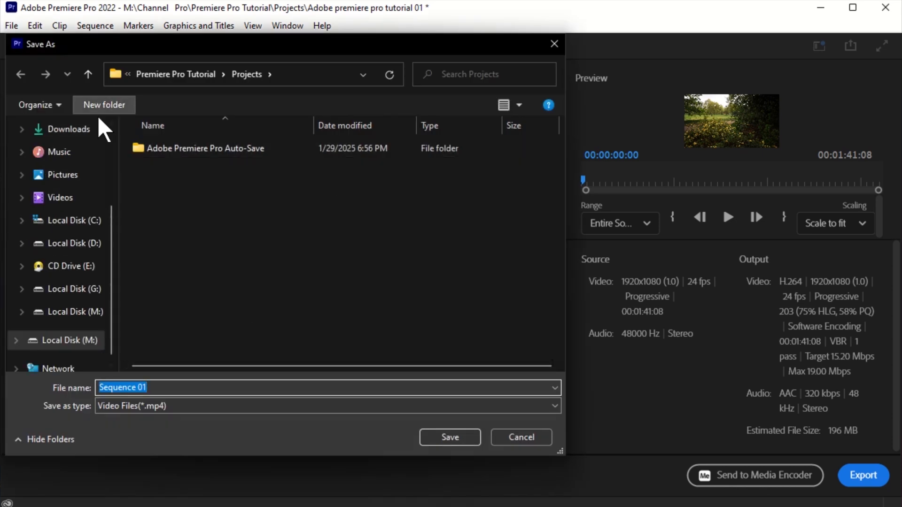
{"action": "left_click", "coordinate": [181, 82]}
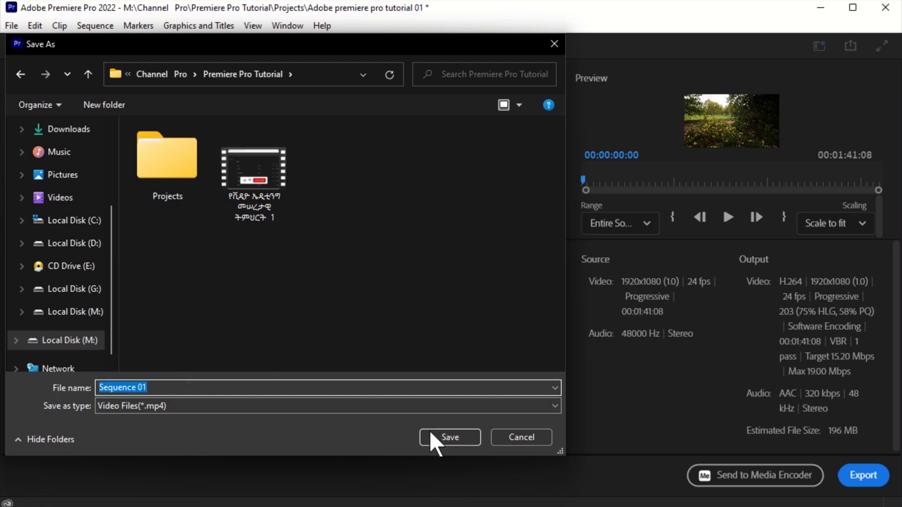
{"action": "left_click", "coordinate": [456, 446]}
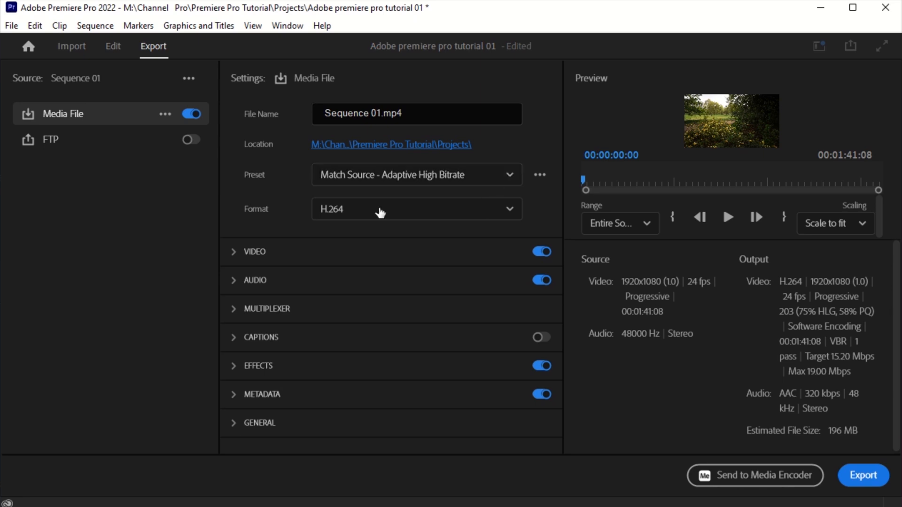
Look through the available export formats and choose H.264.
{"action": "left_click", "coordinate": [363, 213]}
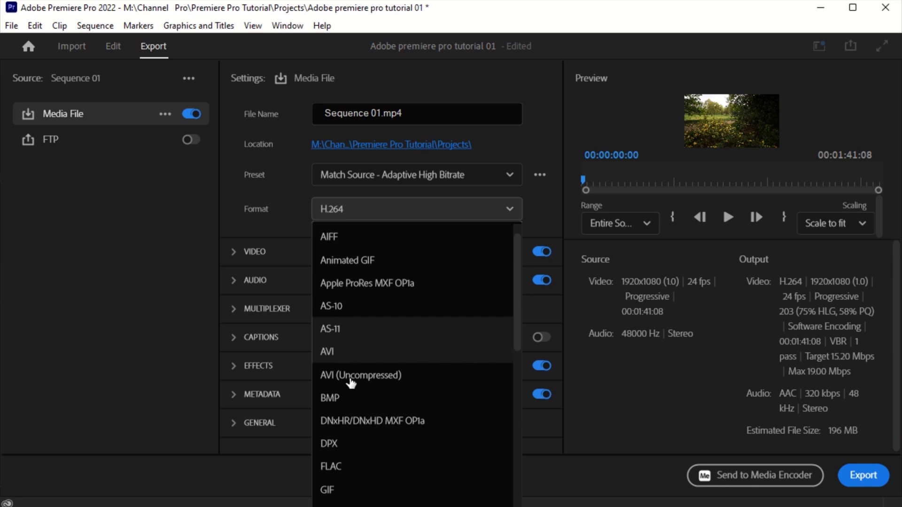
{"action": "scroll", "coordinate": [360, 473], "scroll_direction": "down", "scroll_amount": 5}
{"action": "scroll", "coordinate": [357, 465], "scroll_direction": "down", "scroll_amount": 3}
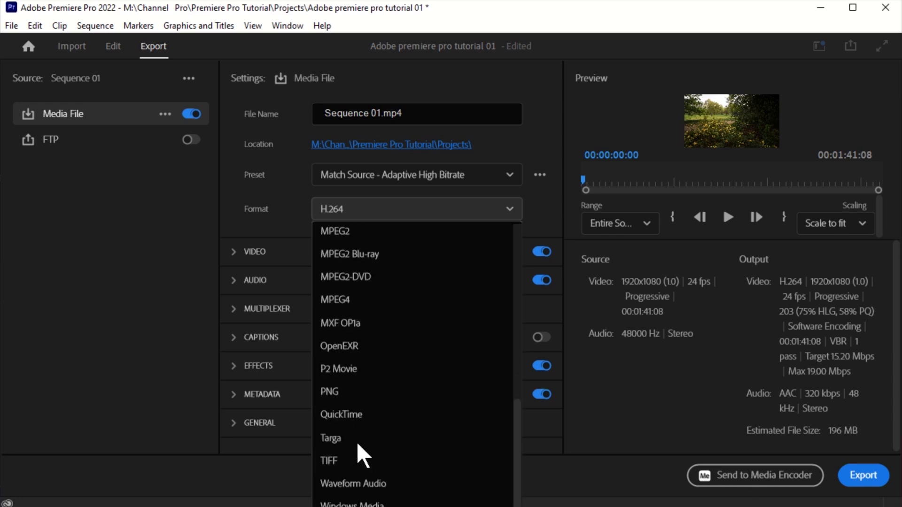
{"action": "scroll", "coordinate": [365, 455], "scroll_direction": "up", "scroll_amount": 3}
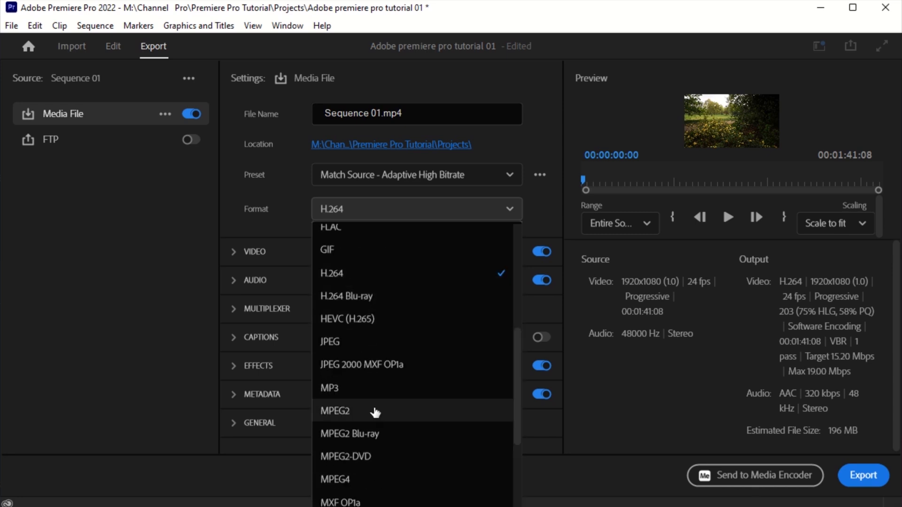
{"action": "scroll", "coordinate": [368, 423], "scroll_direction": "down", "scroll_amount": 2}
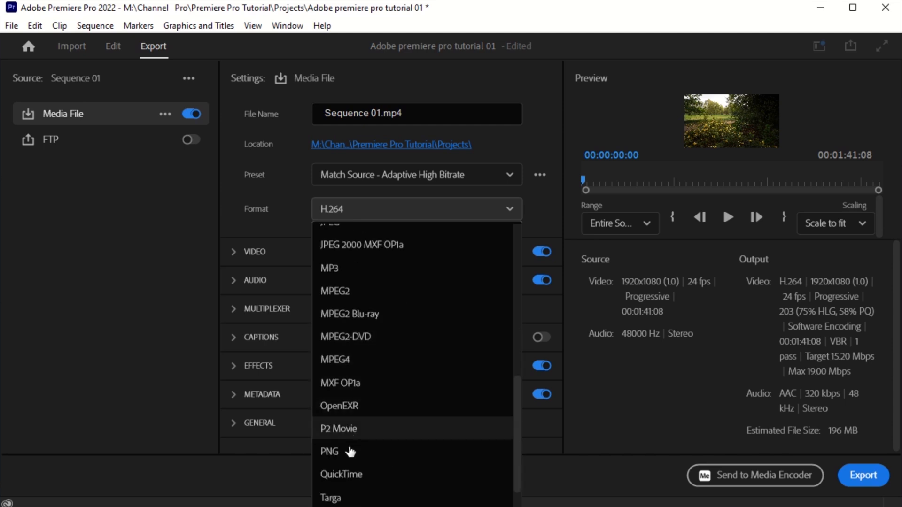
{"action": "scroll", "coordinate": [357, 470], "scroll_direction": "down", "scroll_amount": 2}
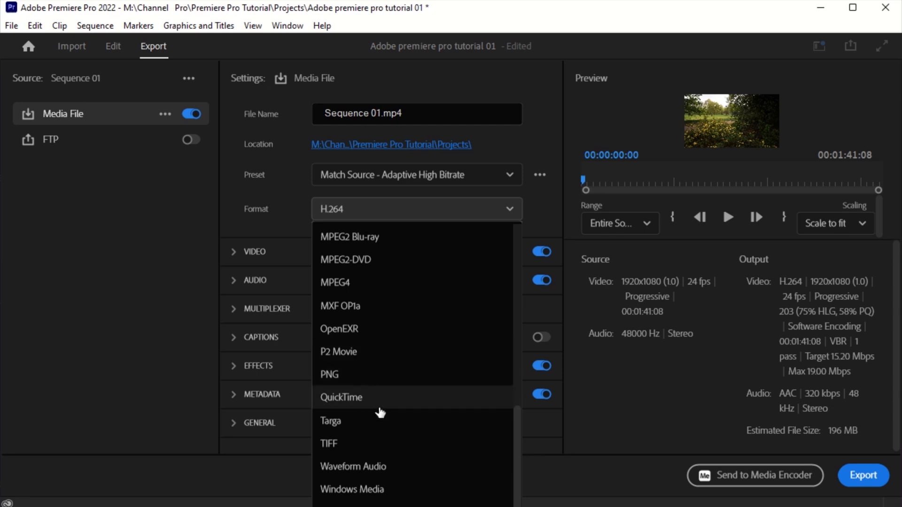
{"action": "scroll", "coordinate": [434, 240], "scroll_direction": "up", "scroll_amount": 3}
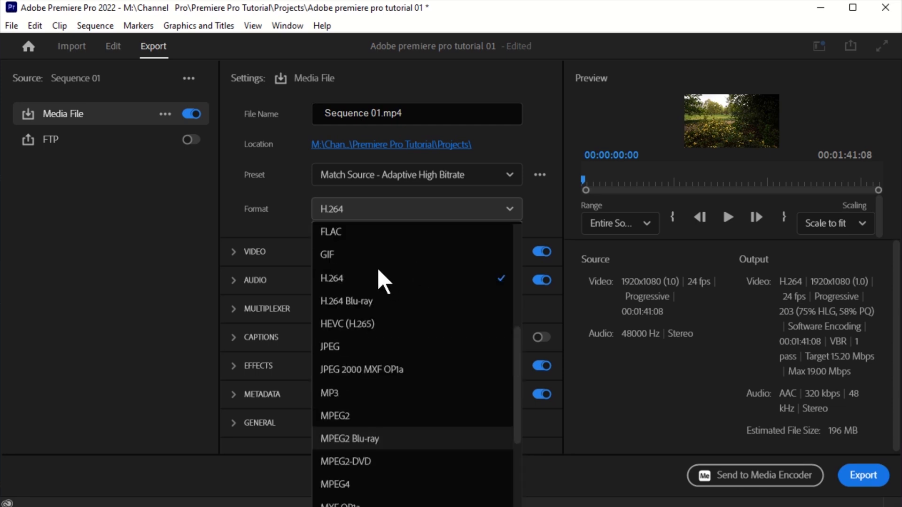
{"action": "scroll", "coordinate": [385, 301], "scroll_direction": "up", "scroll_amount": 4}
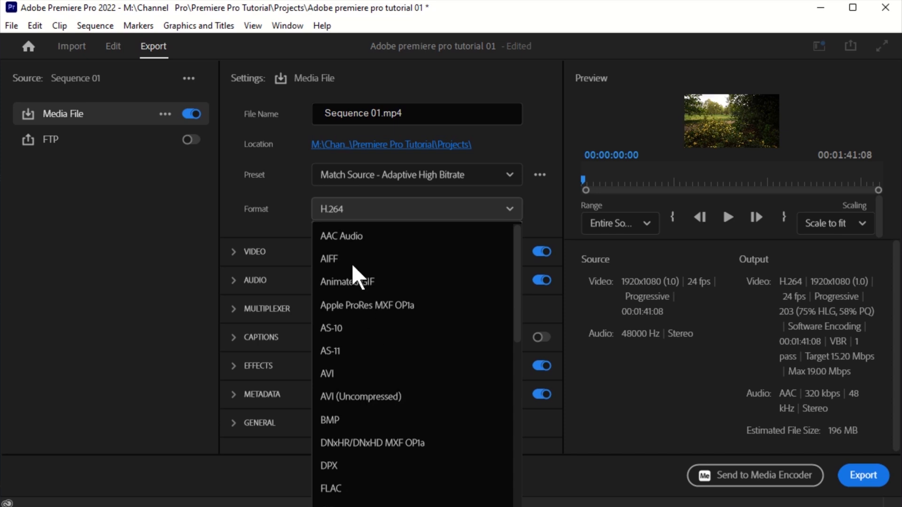
{"action": "scroll", "coordinate": [360, 338], "scroll_direction": "down", "scroll_amount": 2}
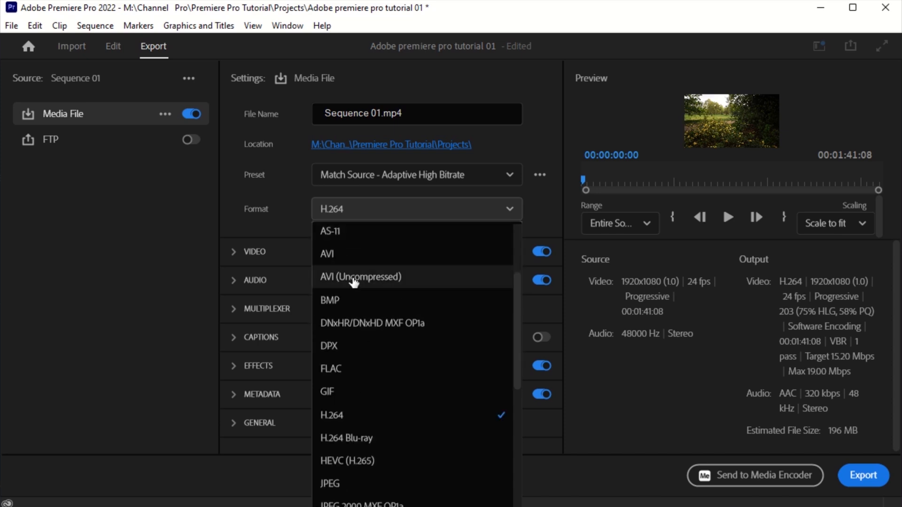
{"action": "scroll", "coordinate": [354, 306], "scroll_direction": "up", "scroll_amount": 2}
{"action": "scroll", "coordinate": [361, 358], "scroll_direction": "down", "scroll_amount": 3}
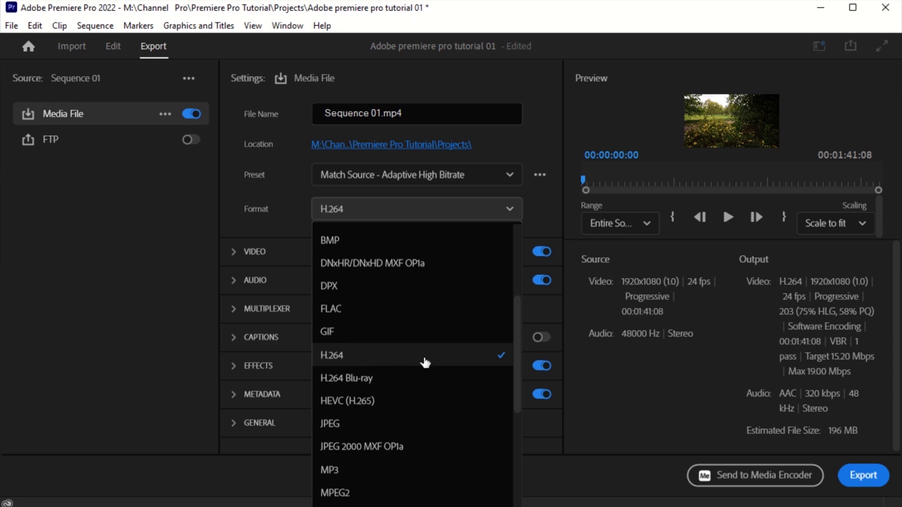
{"action": "left_click", "coordinate": [457, 366]}
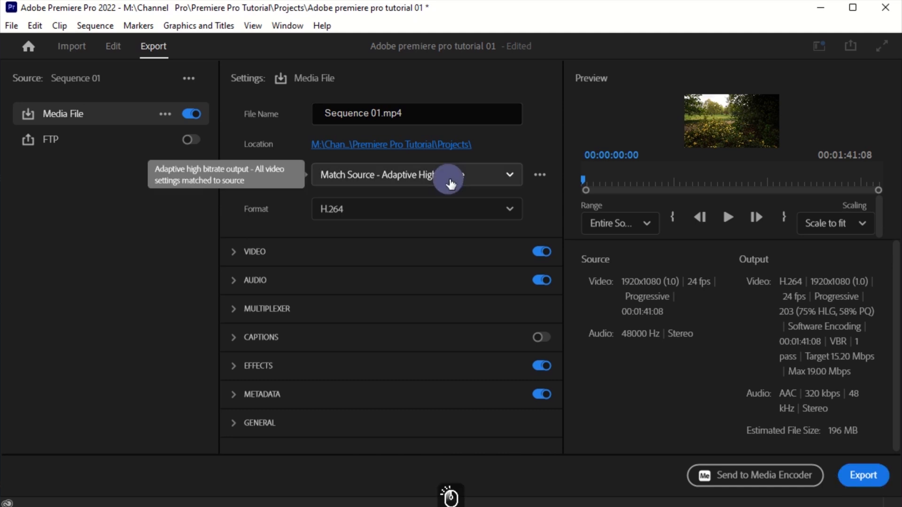
View the export presets, keep Match Source - Adaptive High Bitrate, start exporting the sequence and cancel the encoding.
{"action": "left_click", "coordinate": [447, 179]}
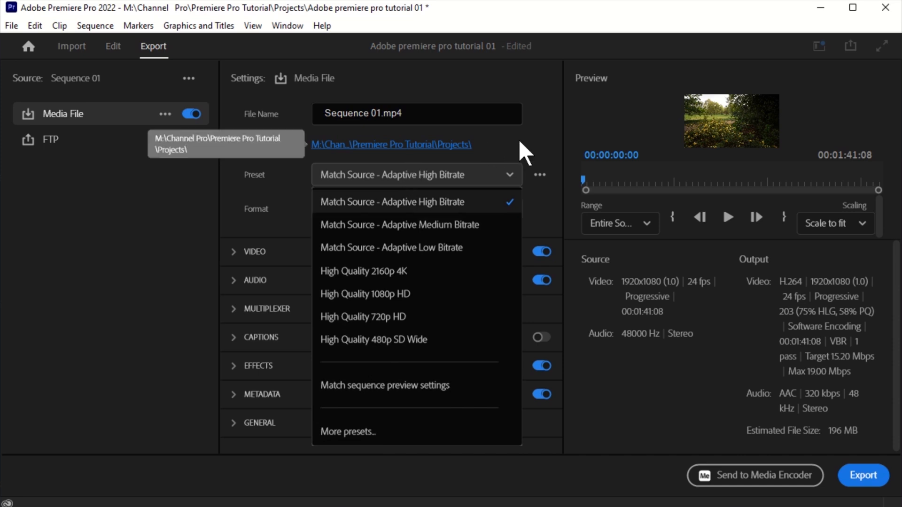
{"action": "left_click", "coordinate": [520, 151]}
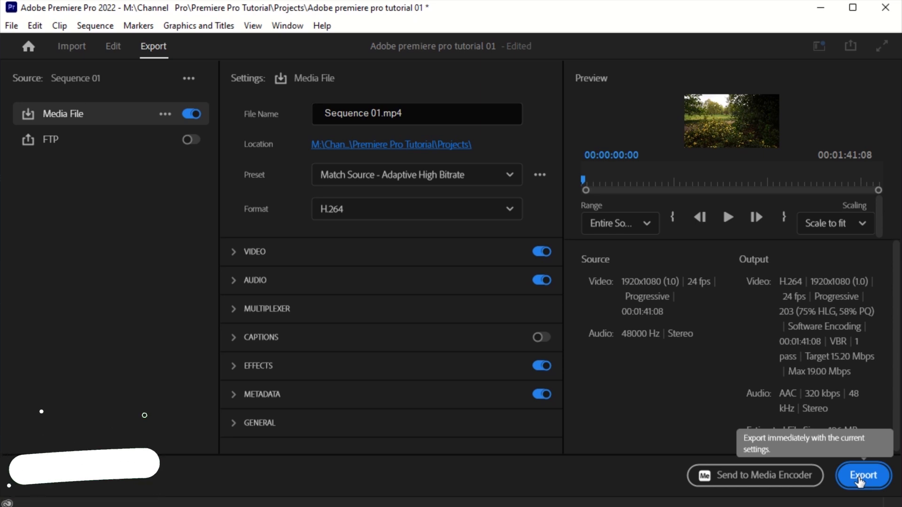
{"action": "left_click", "coordinate": [859, 478]}
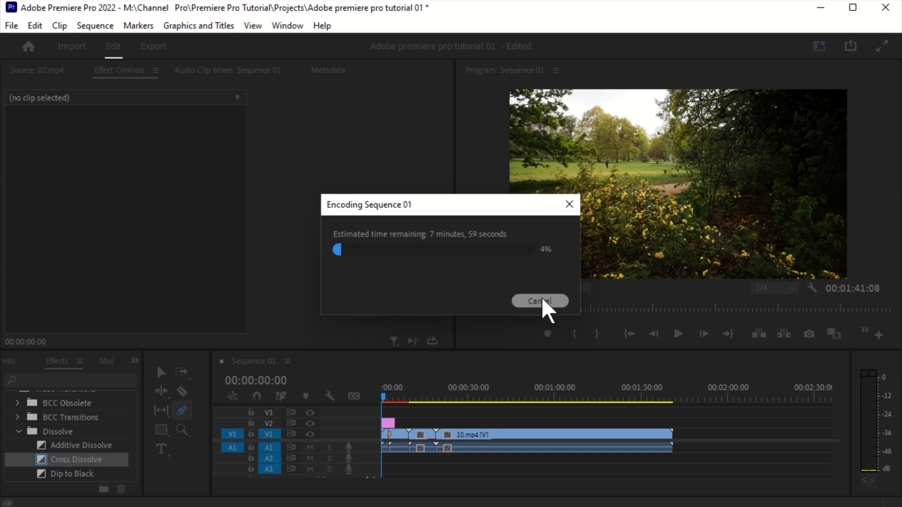
{"action": "left_click", "coordinate": [545, 302]}
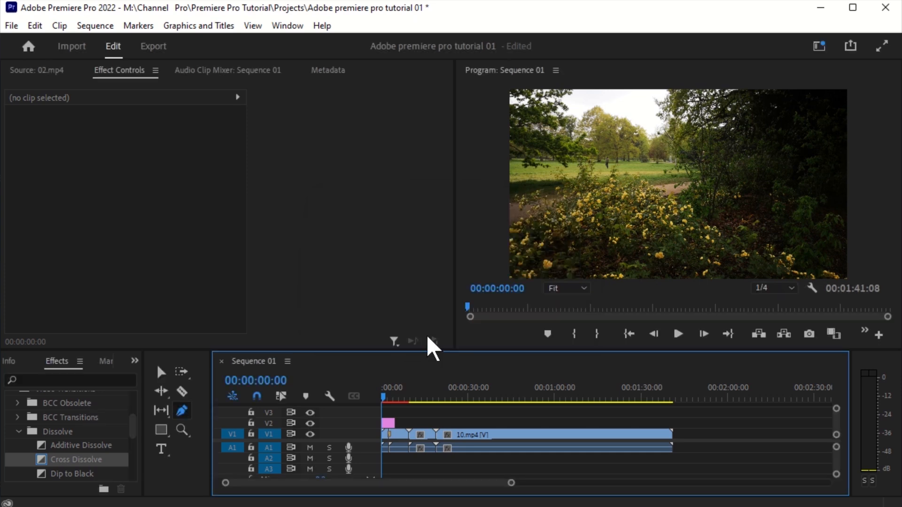
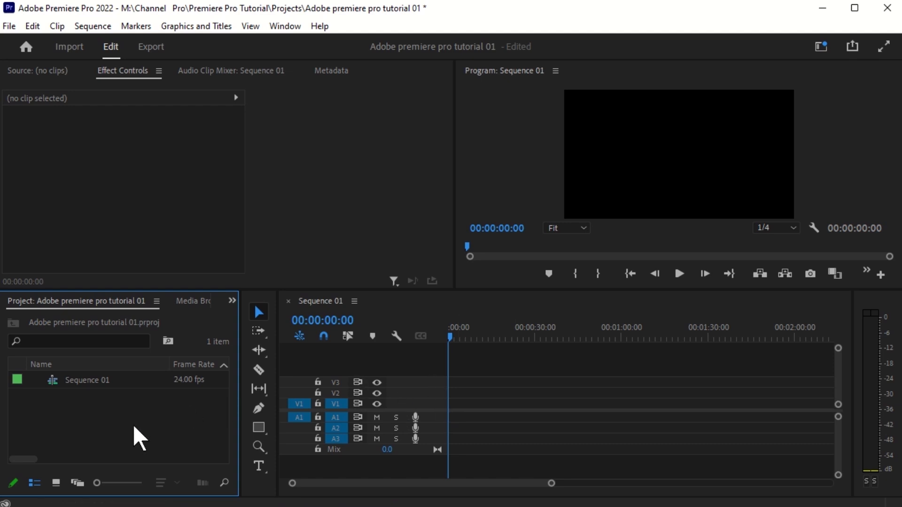
Import the first DJI_0047 clip, Pexels Videos 1998560 and 04 from the 1080 footage folder into the project.
{"action": "double_click", "coordinate": [161, 422]}
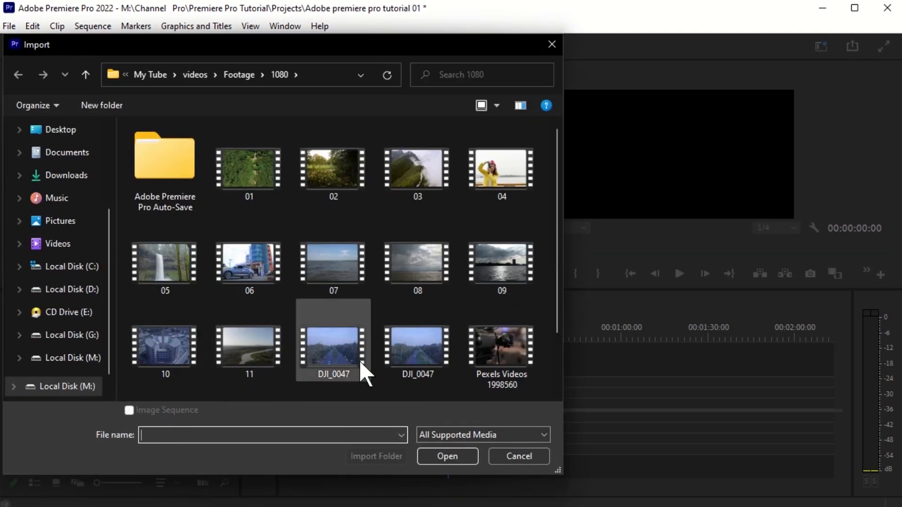
{"action": "left_click", "coordinate": [336, 349]}
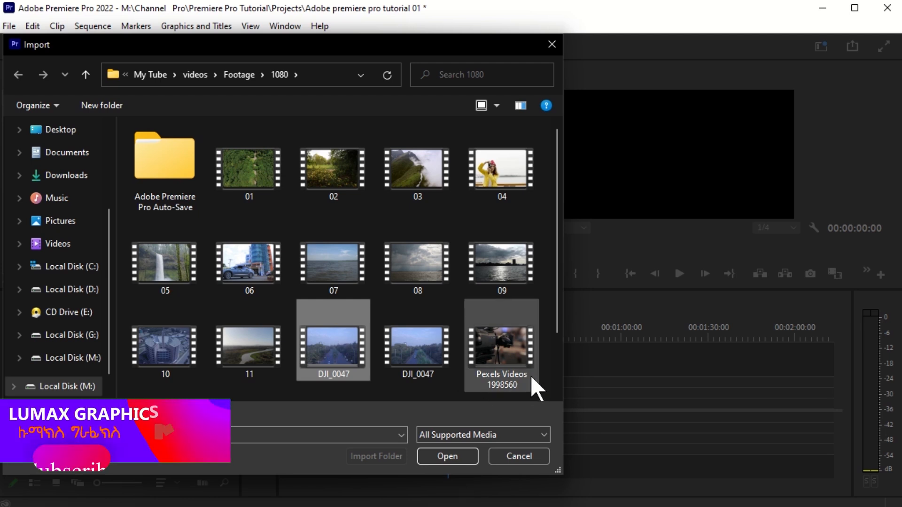
{"action": "left_click", "coordinate": [506, 348], "text": "ctrl"}
{"action": "left_click", "coordinate": [518, 191], "text": "ctrl"}
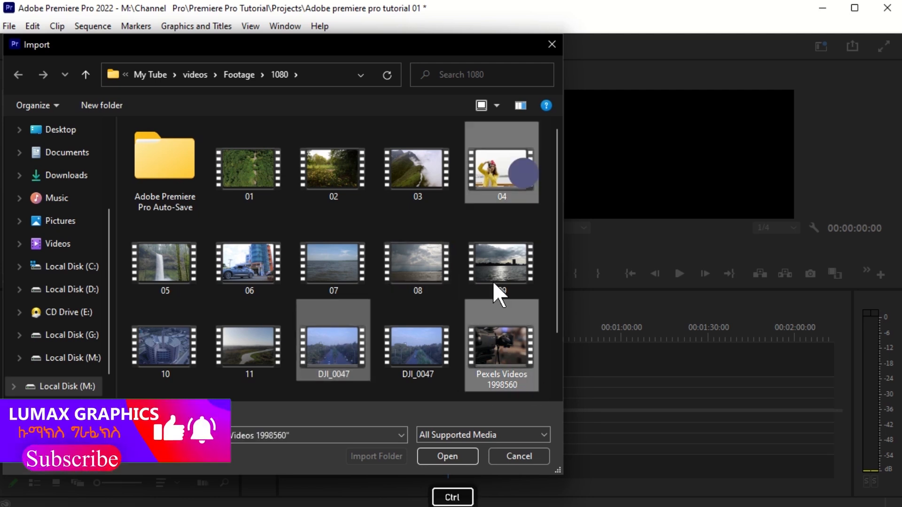
{"action": "key", "text": "Return"}
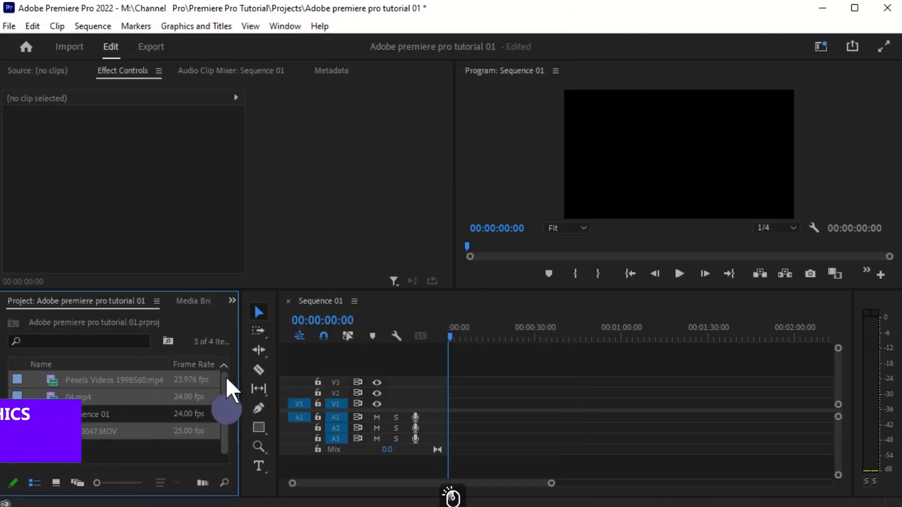
{"action": "left_click", "coordinate": [136, 456]}
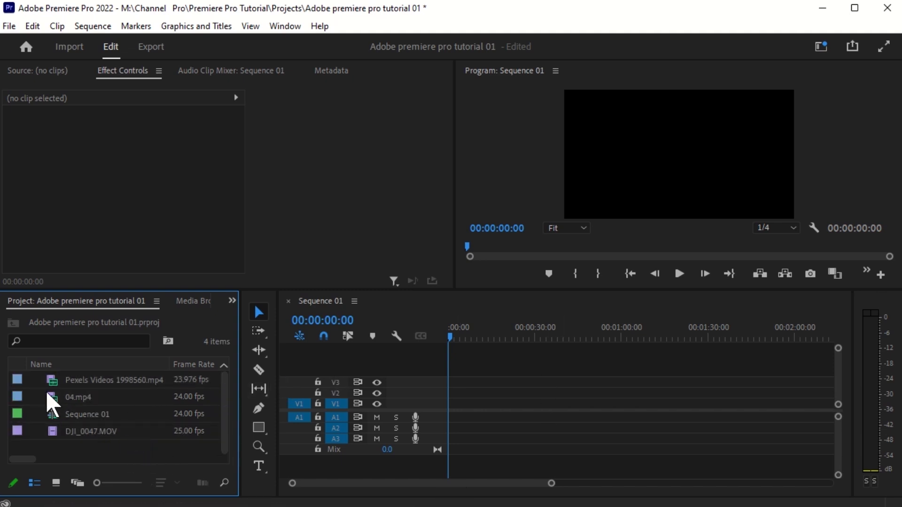
Place 04.mp4 and 05.mp4 one after the other at the start of Sequence 01 on V1, and activate the Selection tool.
{"action": "left_click", "coordinate": [89, 380]}
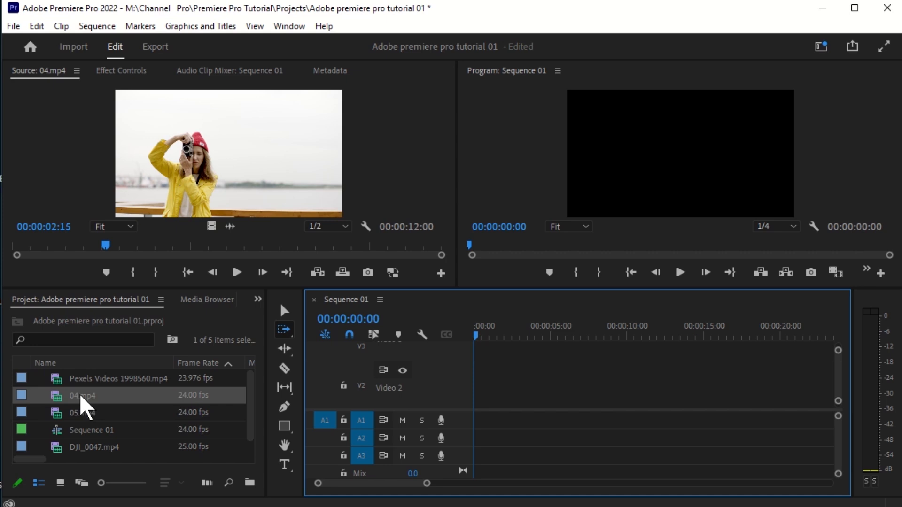
{"action": "left_click_drag", "start_coordinate": [82, 407], "coordinate": [447, 455]}
{"action": "left_click", "coordinate": [280, 303]}
{"action": "left_click_drag", "start_coordinate": [451, 496], "coordinate": [479, 425]}
Marquee-select the 04.mp4 and 05.mp4 clips in turn with the Selection tool, ending on 05.mp4, and move the playhead to 00:00:03:14.
{"action": "left_click_drag", "start_coordinate": [545, 371], "coordinate": [559, 399]}
{"action": "left_click", "coordinate": [522, 386]}
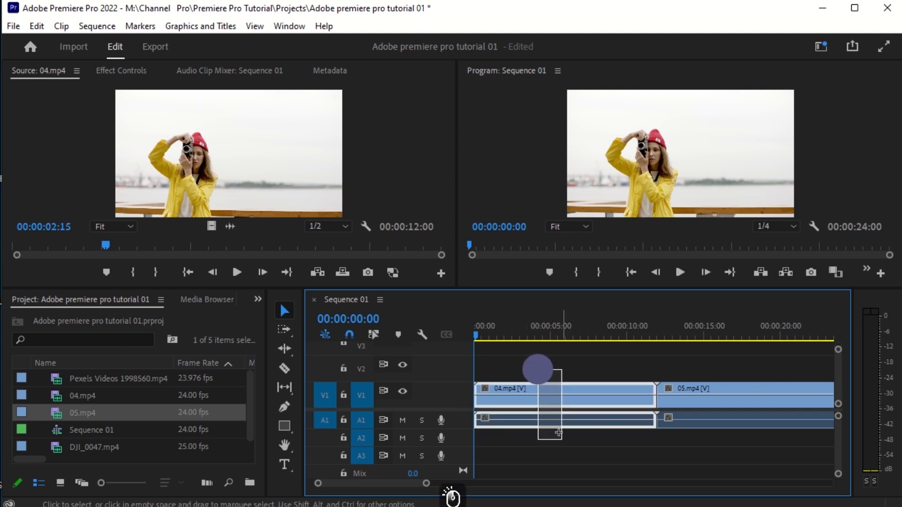
{"action": "left_click", "coordinate": [284, 311]}
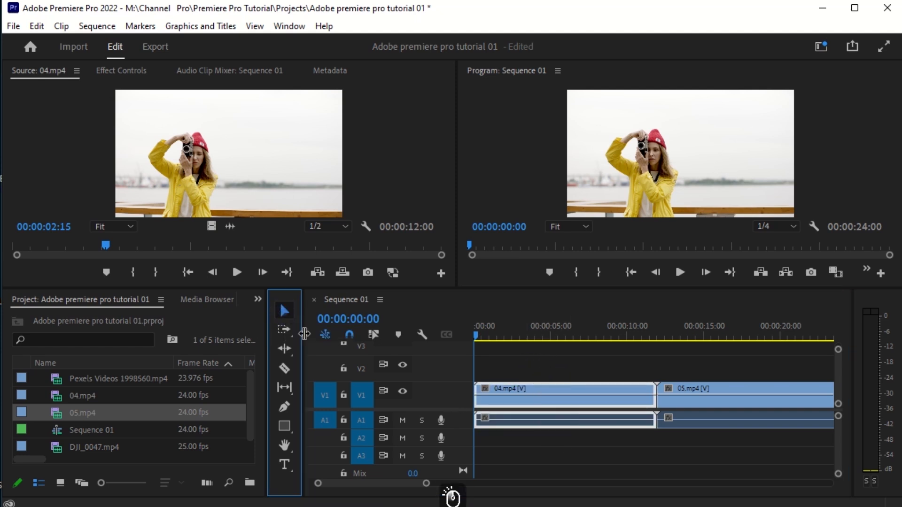
{"action": "left_click", "coordinate": [530, 329]}
{"action": "left_click_drag", "start_coordinate": [573, 364], "coordinate": [587, 444]}
{"action": "left_click_drag", "start_coordinate": [689, 368], "coordinate": [710, 463]}
{"action": "left_click_drag", "start_coordinate": [603, 370], "coordinate": [618, 425]}
{"action": "left_click", "coordinate": [600, 366]}
{"action": "left_click_drag", "start_coordinate": [705, 358], "coordinate": [661, 459]}
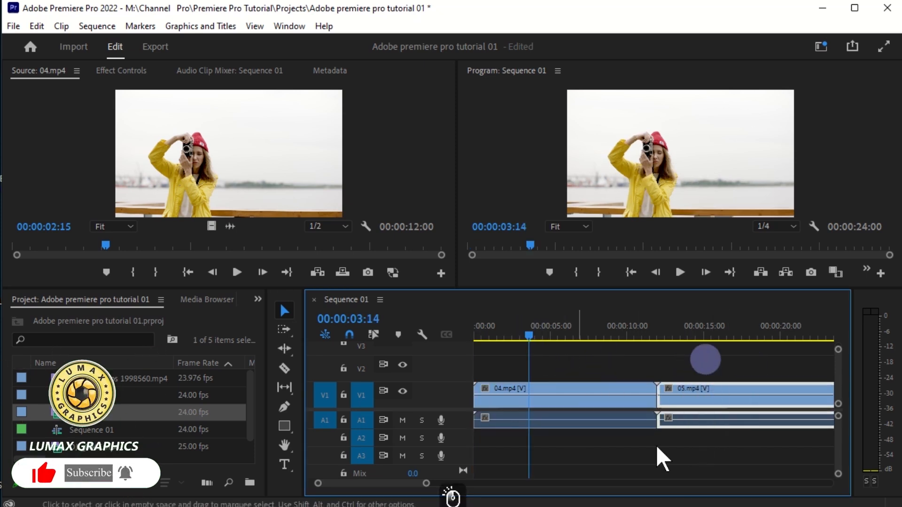
{"action": "key", "text": "minus"}
{"action": "left_click_drag", "start_coordinate": [675, 355], "coordinate": [548, 447]}
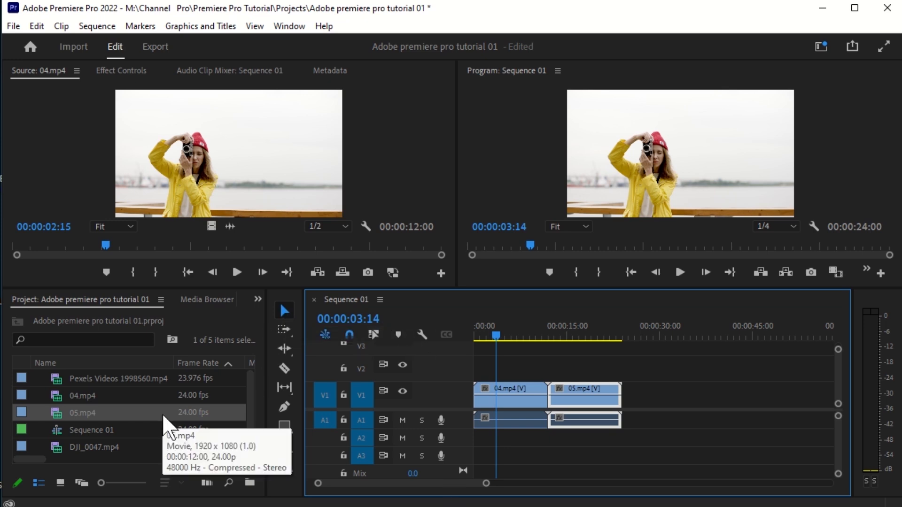
Select the 04.mp4 clip and everything after it with the Track Select Forward tool.
{"action": "left_click", "coordinate": [284, 329]}
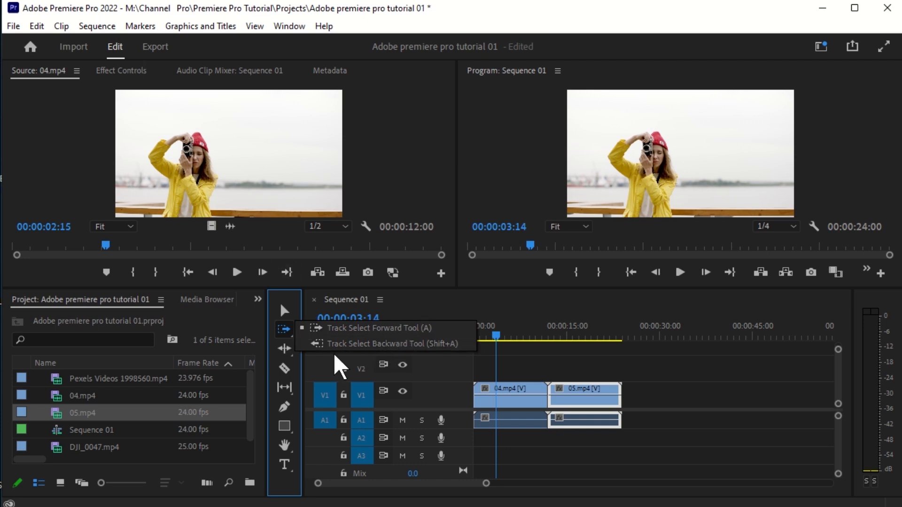
{"action": "left_click", "coordinate": [286, 327]}
{"action": "left_click", "coordinate": [282, 324]}
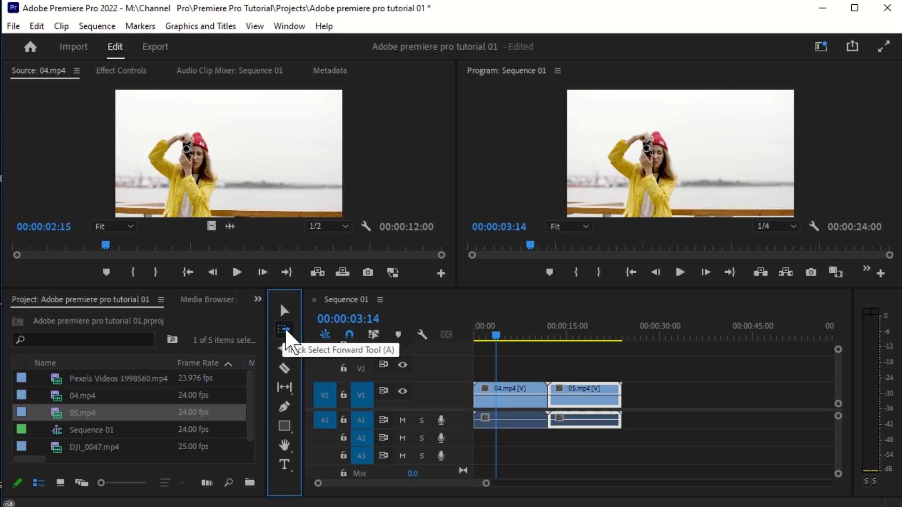
{"action": "left_click", "coordinate": [518, 390]}
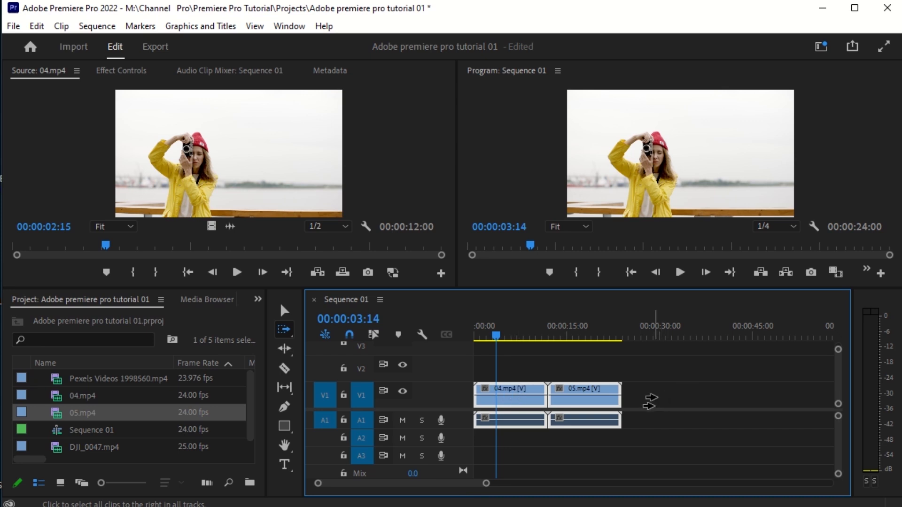
Append DJI_0047.mp4 and Pexels Videos 1998560.mp4 one after the other behind the 05.mp4 clip on V1.
{"action": "left_click", "coordinate": [569, 391]}
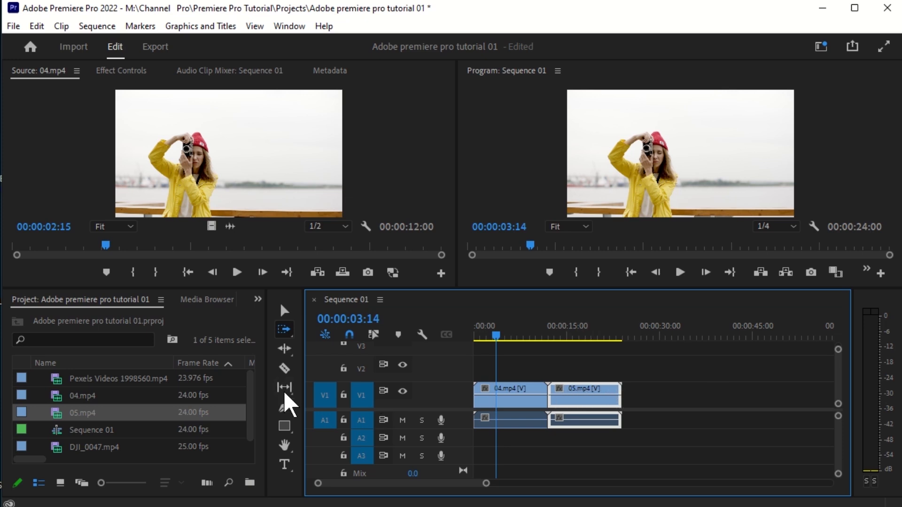
{"action": "left_click", "coordinate": [93, 444]}
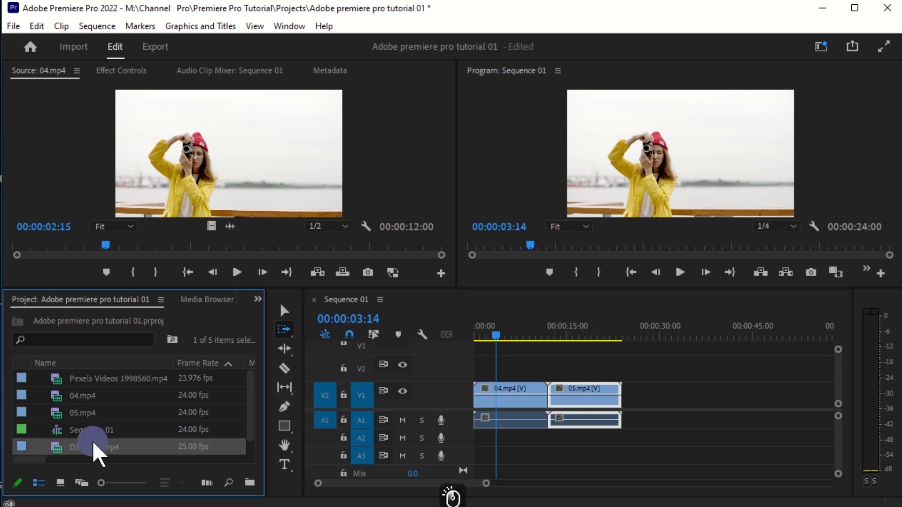
{"action": "left_click_drag", "start_coordinate": [89, 443], "coordinate": [625, 414]}
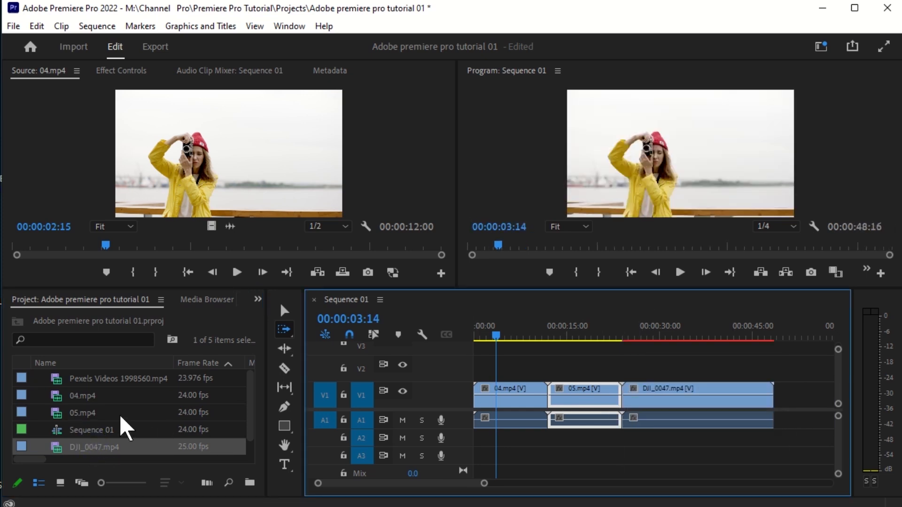
{"action": "left_click_drag", "start_coordinate": [115, 377], "coordinate": [776, 409]}
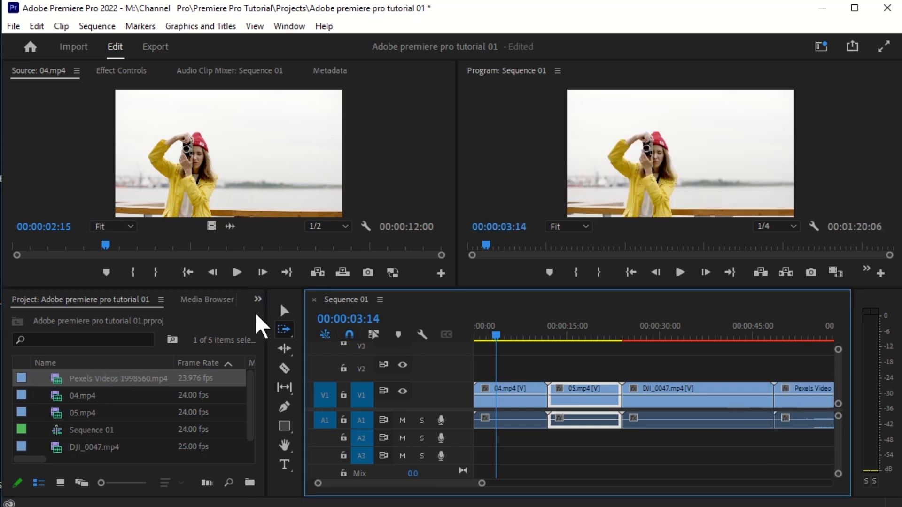
Use Track Select Forward to select everything from 05.mp4 onward, then only the final Pexels clip, then everything from DJI_0047.mp4 onward.
{"action": "left_click", "coordinate": [586, 388]}
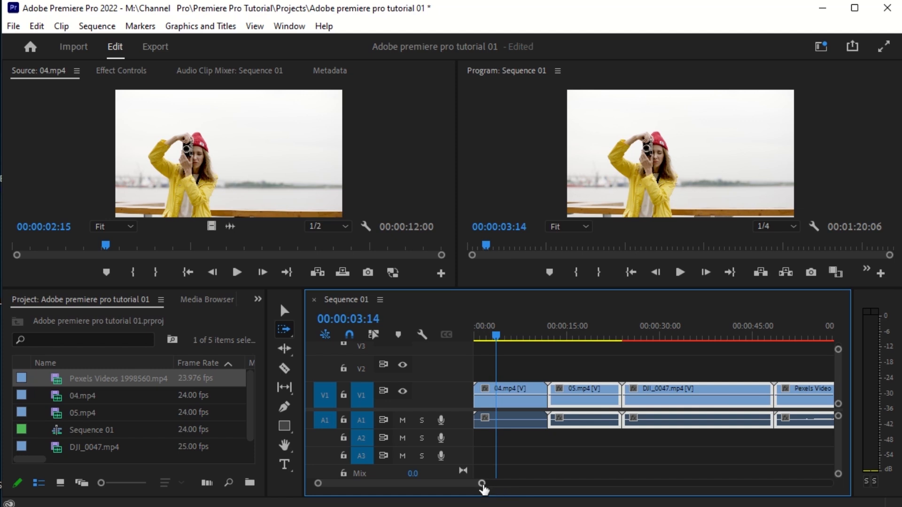
{"action": "scroll", "coordinate": [458, 493], "scroll_direction": "down", "scroll_amount": 3}
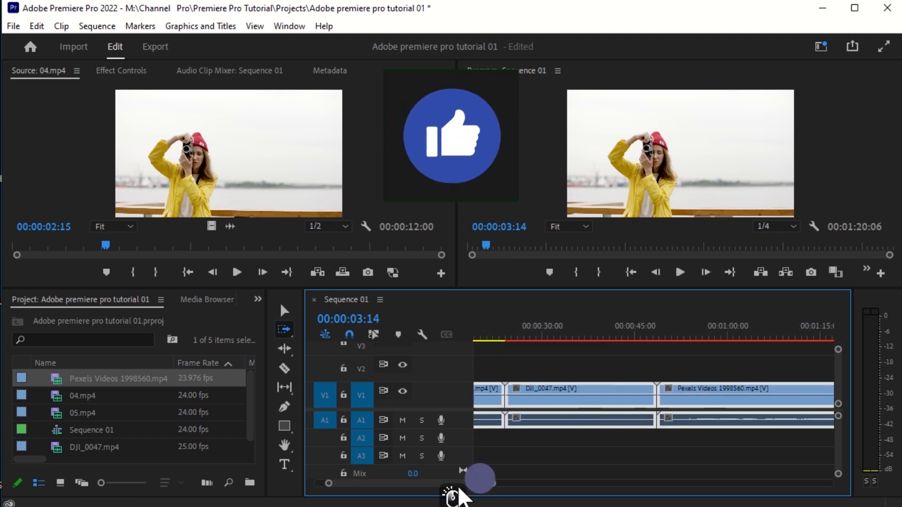
{"action": "scroll", "coordinate": [458, 494], "scroll_direction": "up", "scroll_amount": 3}
{"action": "left_click_drag", "start_coordinate": [481, 486], "coordinate": [570, 484]}
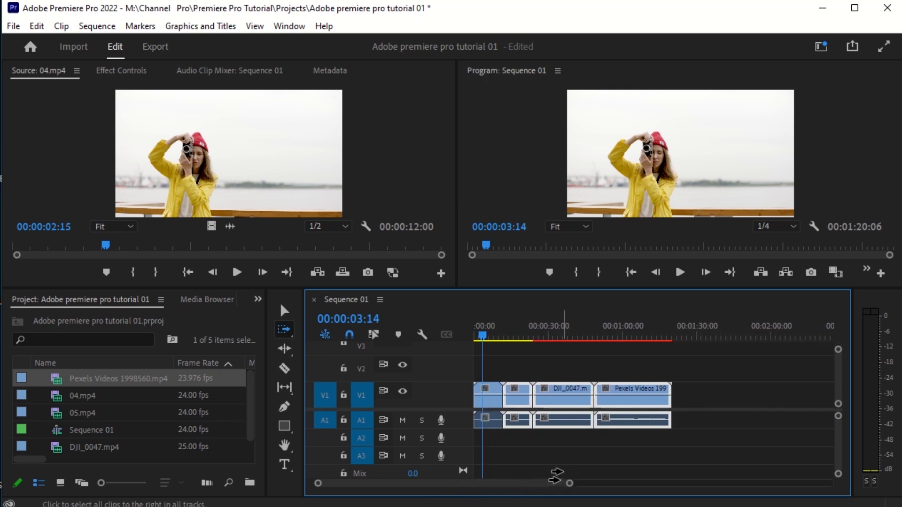
{"action": "left_click", "coordinate": [625, 365]}
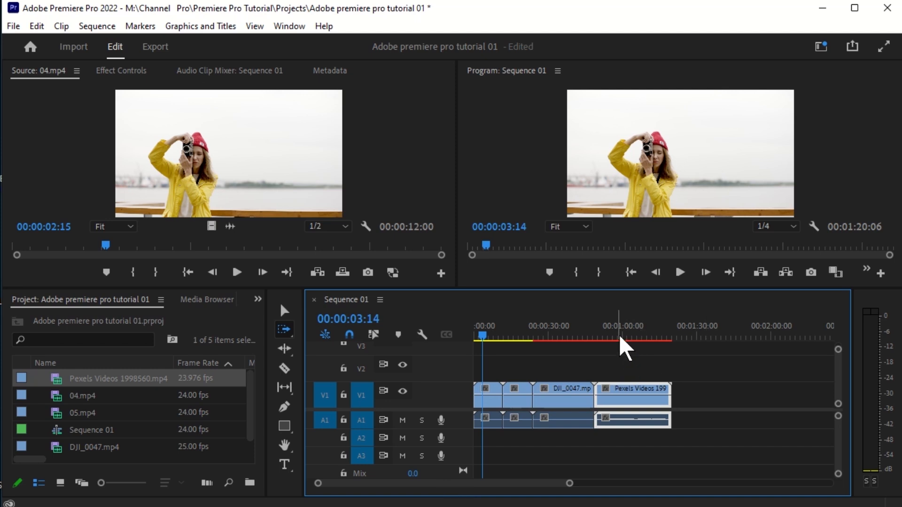
{"action": "left_click", "coordinate": [576, 374]}
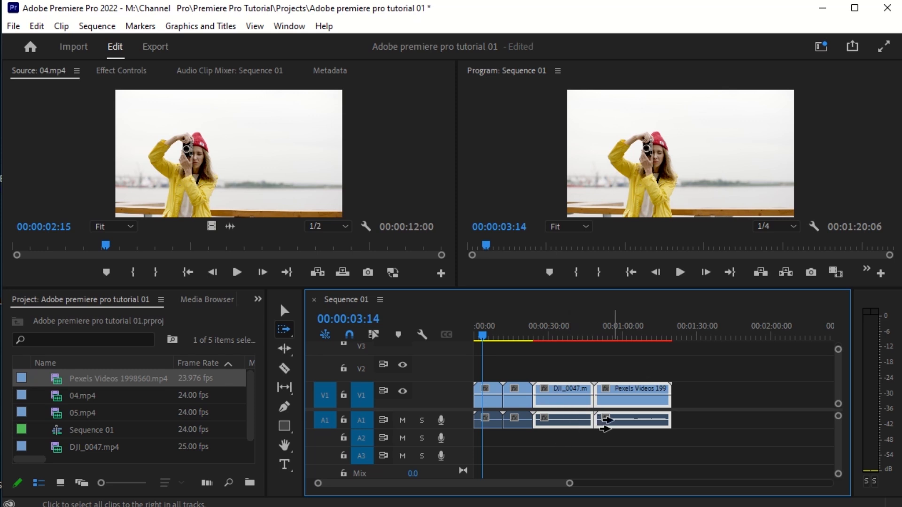
Limit Track Select Forward to a single track, selecting from DJI_0047.mp4 onward first on V1, then only on A1.
{"action": "key", "text": "shift"}
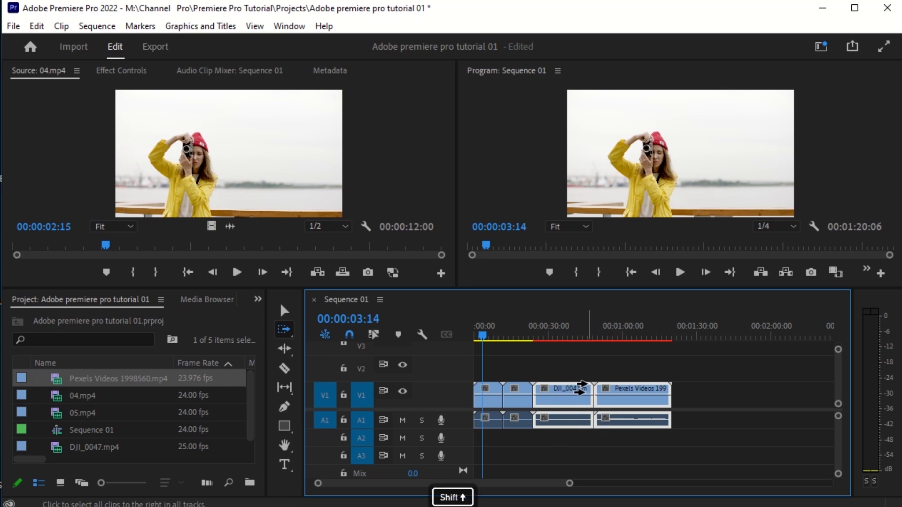
{"action": "left_click", "coordinate": [585, 384]}
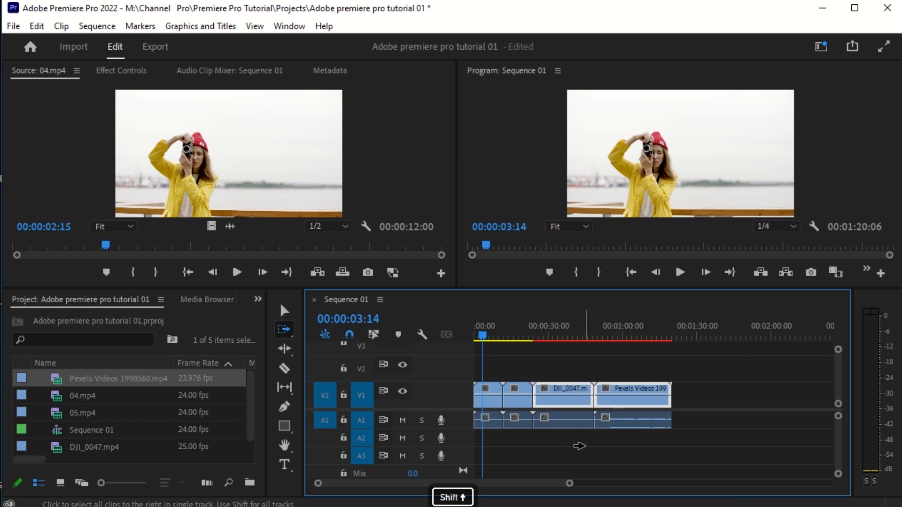
{"action": "left_click", "coordinate": [582, 424]}
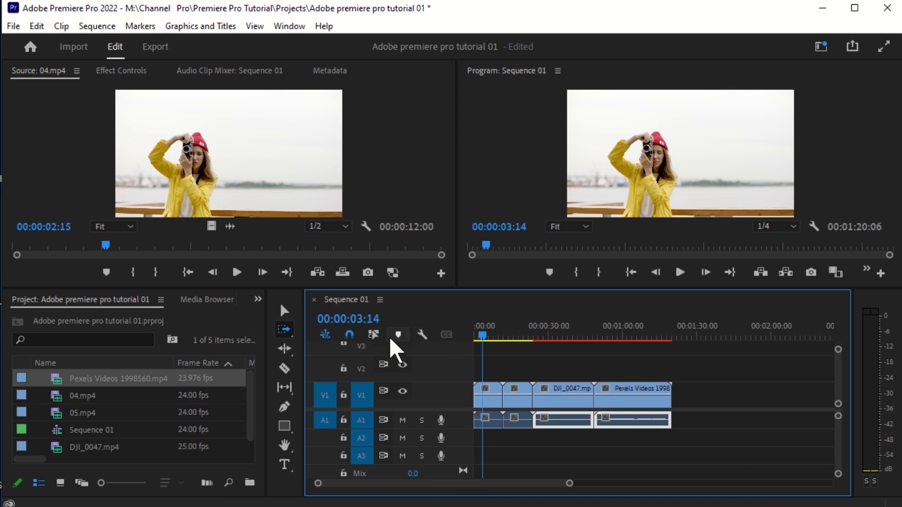
Activate the Track Select Backward tool and select everything up to DJI_0047.mp4, then only up to the first clip, 04.mp4.
{"action": "left_click", "coordinate": [292, 334]}
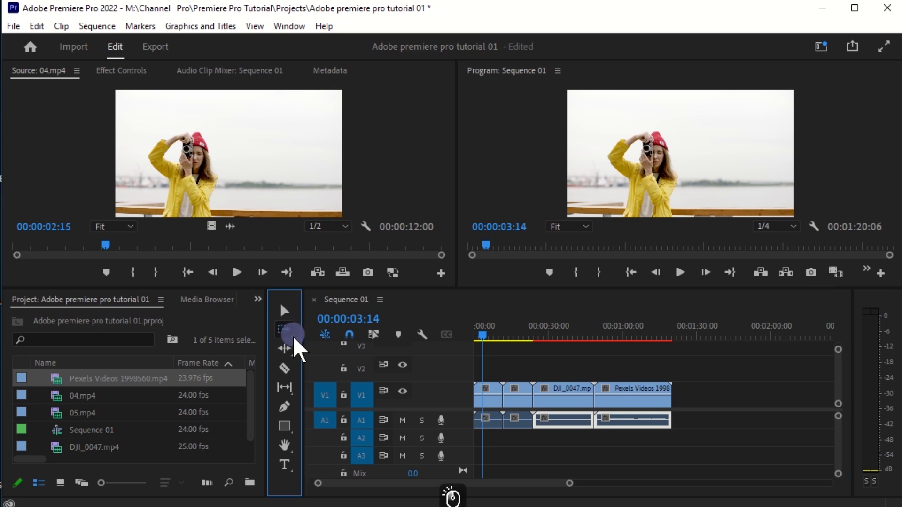
{"action": "left_click", "coordinate": [289, 337]}
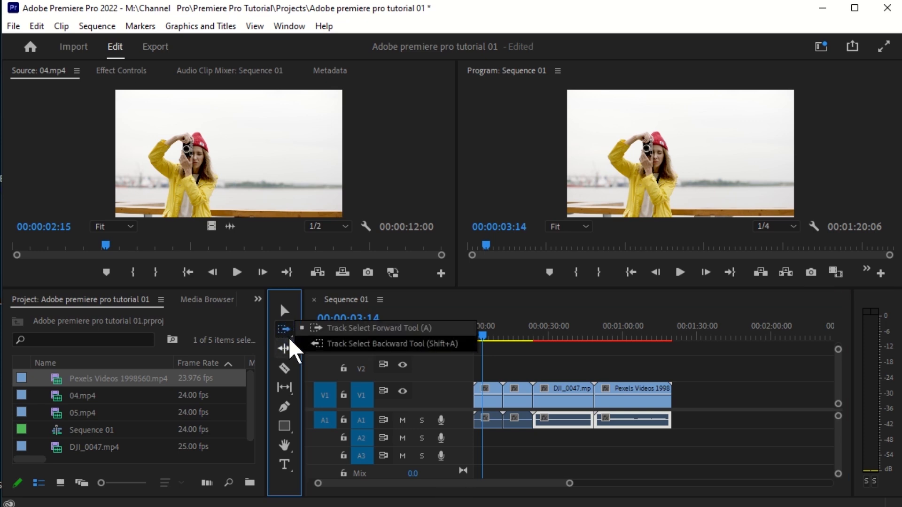
{"action": "left_click", "coordinate": [379, 343]}
{"action": "left_click", "coordinate": [554, 395]}
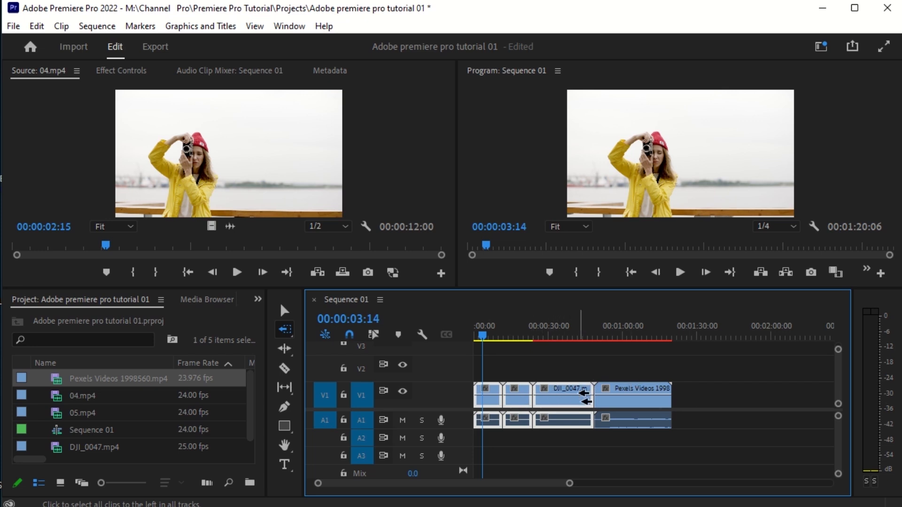
{"action": "left_click", "coordinate": [508, 376]}
{"action": "left_click", "coordinate": [482, 389]}
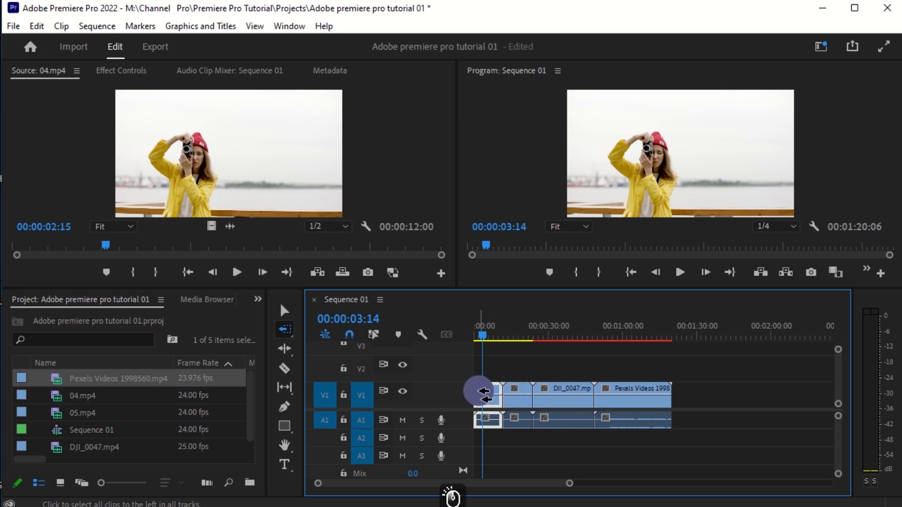
Select backward from the Pexels clip on all tracks, then on V1 alone, and finally on all tracks again.
{"action": "left_click", "coordinate": [693, 385]}
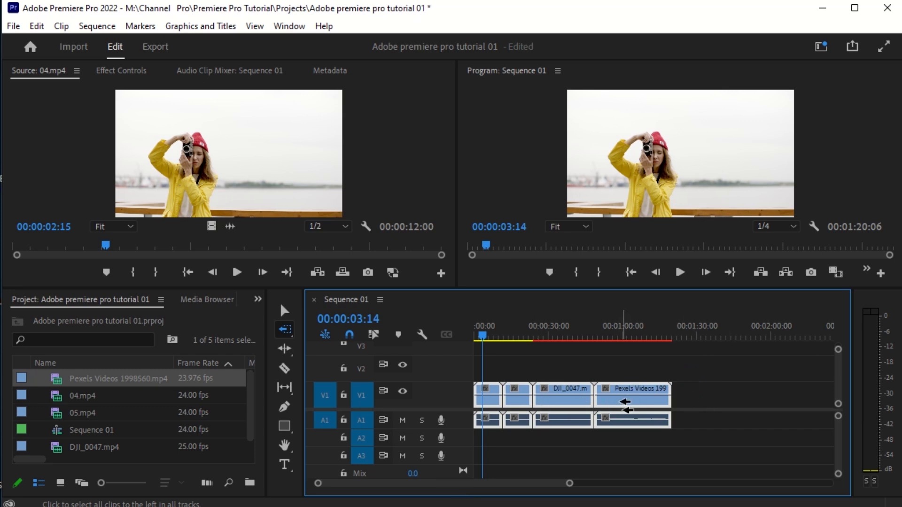
{"action": "left_click", "coordinate": [632, 393], "text": "shift"}
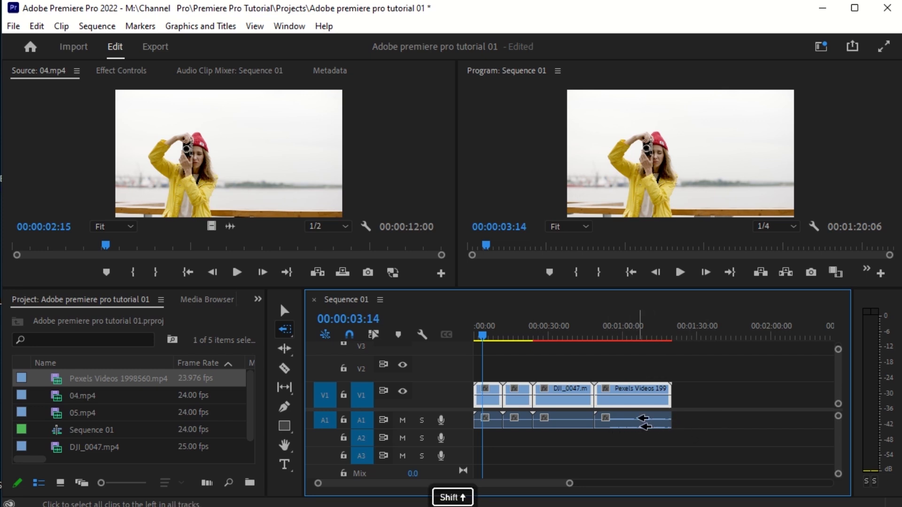
{"action": "left_click", "coordinate": [641, 418]}
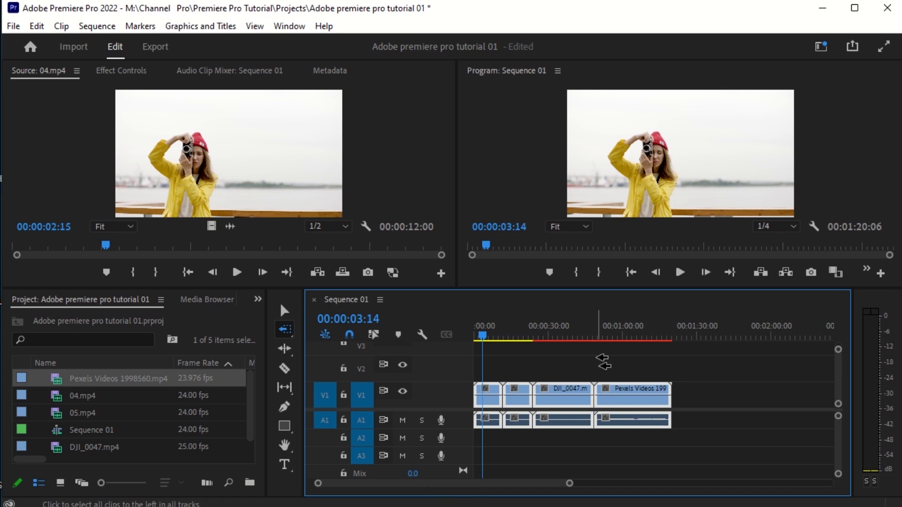
Create an adjustment layer and place it on V2 from the sequence start to just short of the last V1 clip's end.
{"action": "right_click", "coordinate": [177, 443]}
{"action": "left_click", "coordinate": [576, 358]}
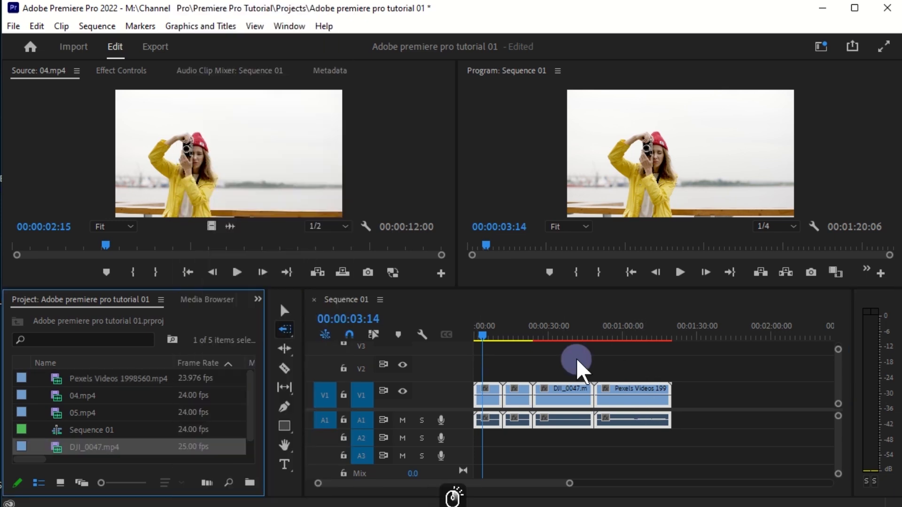
{"action": "left_click", "coordinate": [247, 411]}
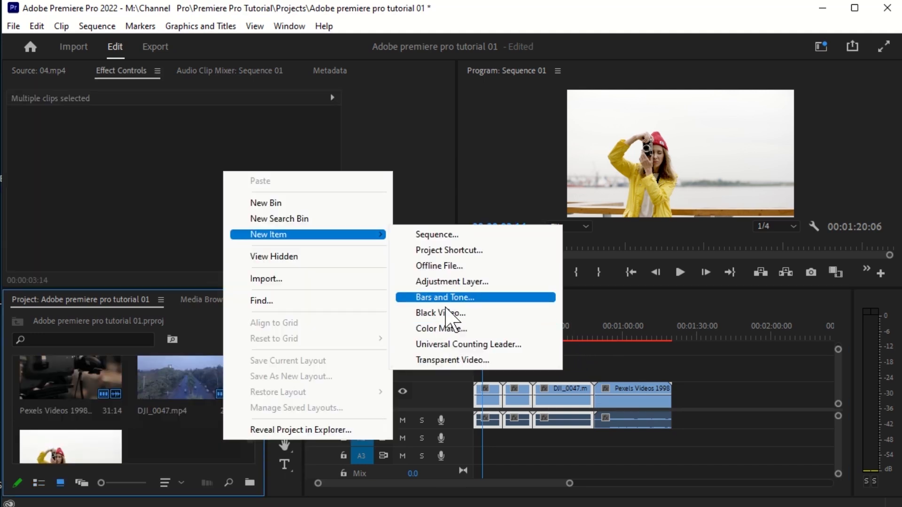
{"action": "left_click", "coordinate": [454, 284]}
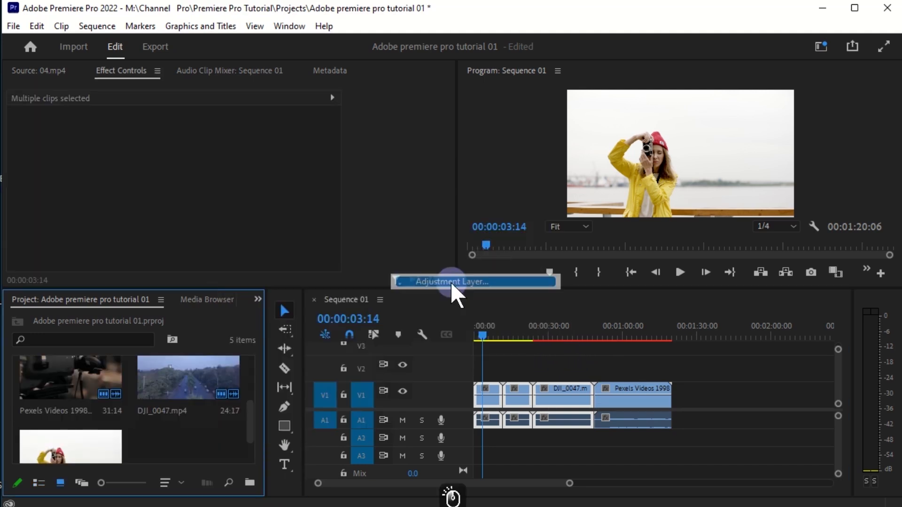
{"action": "left_click", "coordinate": [475, 314]}
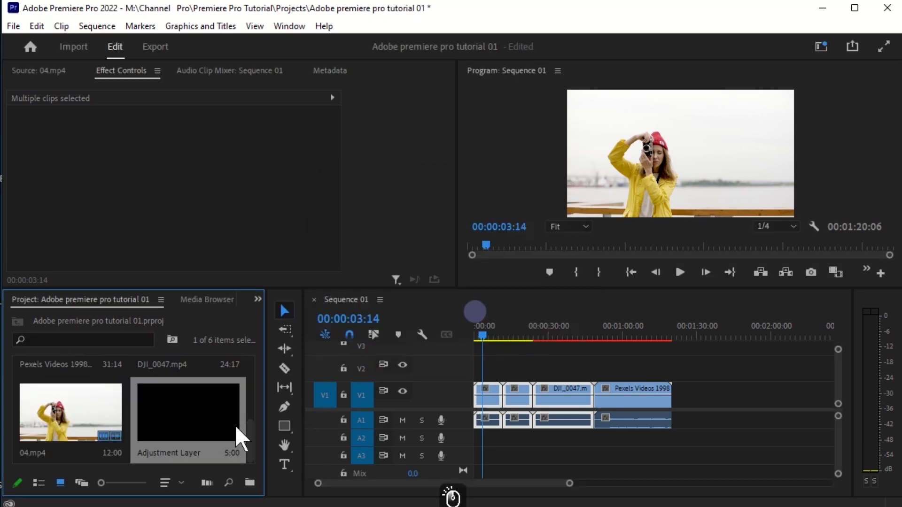
{"action": "left_click_drag", "start_coordinate": [233, 425], "coordinate": [661, 372]}
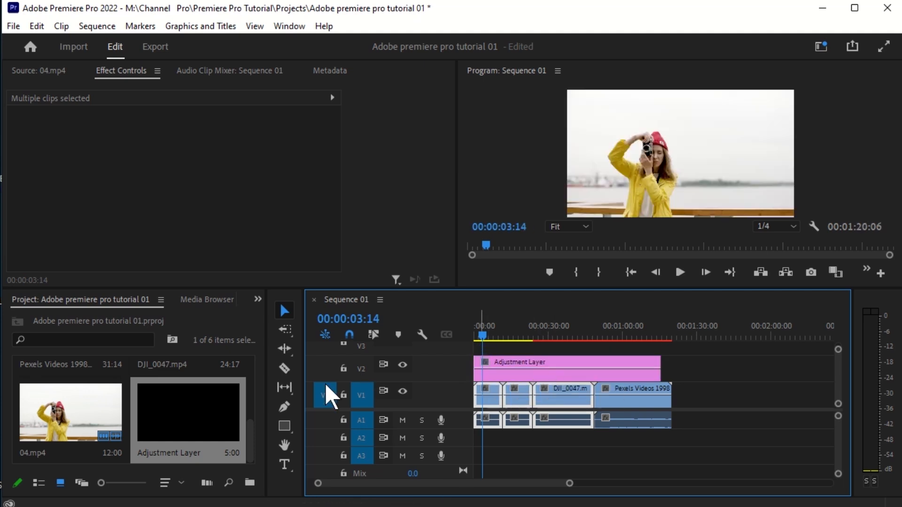
Use Track Select Backward near the adjustment layer's end to select clips on all tracks, then only those on V2.
{"action": "left_click", "coordinate": [285, 329]}
{"action": "left_click", "coordinate": [625, 366]}
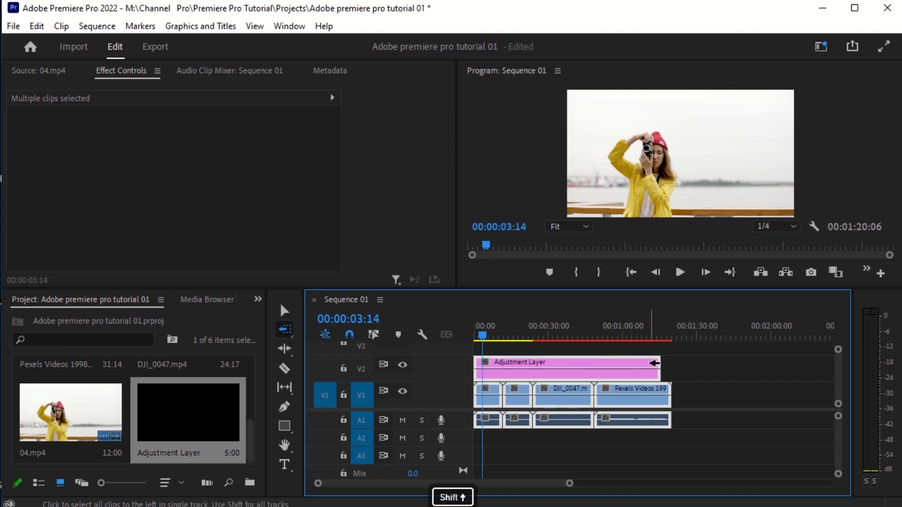
{"action": "left_click", "coordinate": [648, 362], "text": "shift"}
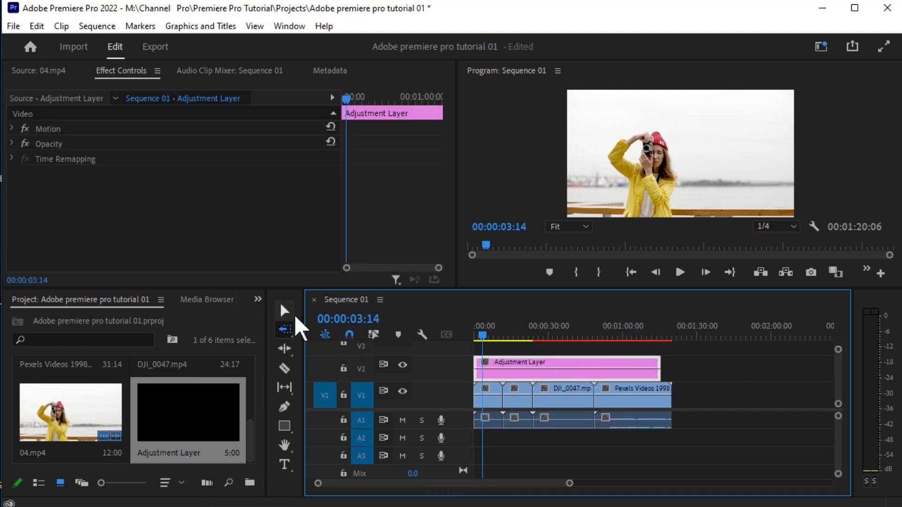
{"action": "left_click", "coordinate": [290, 311]}
{"action": "left_click", "coordinate": [289, 329]}
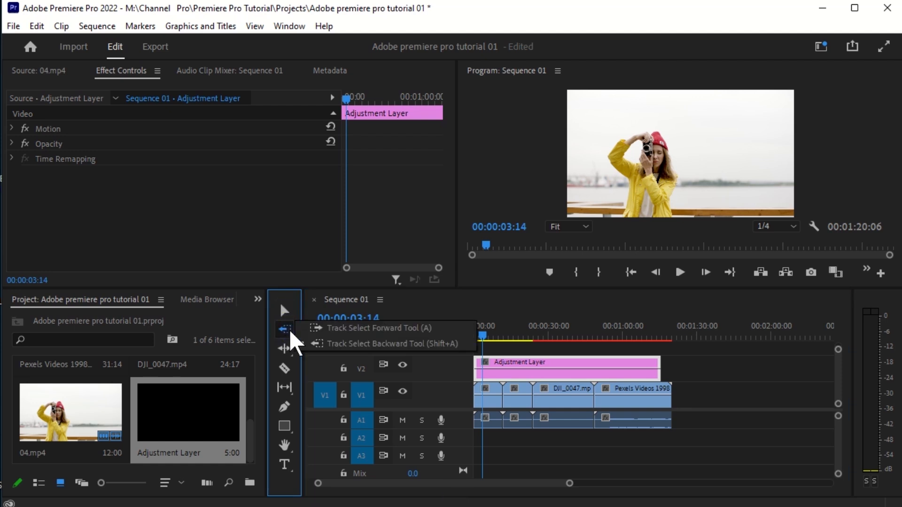
{"action": "left_click", "coordinate": [365, 346]}
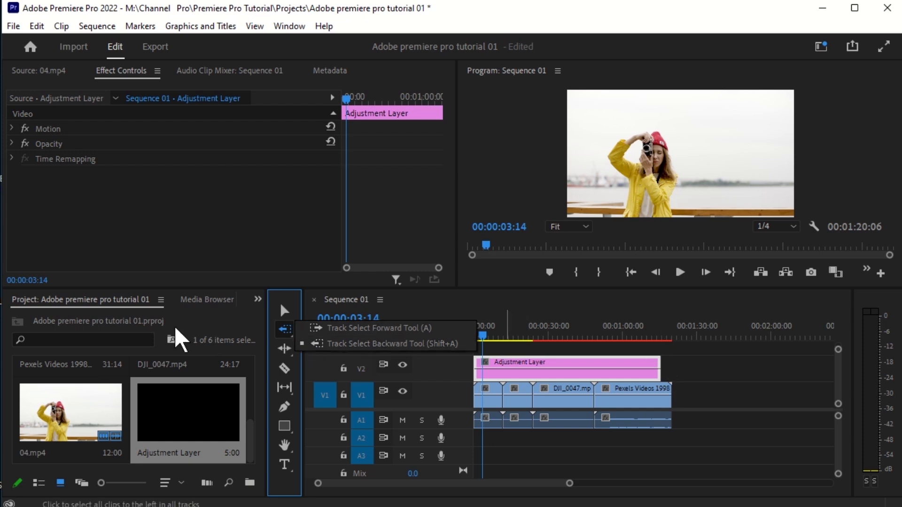
Extend the adjustment layer's end on V2 to the end of the Pexels clip with the Selection tool, then deselect it.
{"action": "left_click", "coordinate": [280, 309]}
{"action": "mouse_move", "coordinate": [666, 380]}
{"action": "left_mouse_down"}
{"action": "mouse_move", "coordinate": [660, 375]}
{"action": "mouse_move", "coordinate": [691, 356]}
{"action": "mouse_move", "coordinate": [664, 365]}
{"action": "left_mouse_up"}
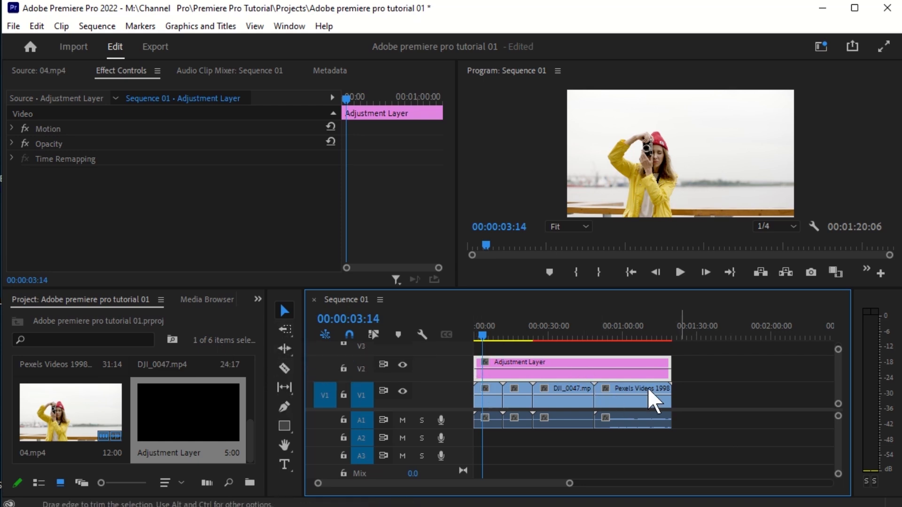
{"action": "left_click", "coordinate": [726, 400]}
Activate the Ripple Edit tool and select the DJI_0047.mp4 video clip on V1.
{"action": "left_click", "coordinate": [287, 351]}
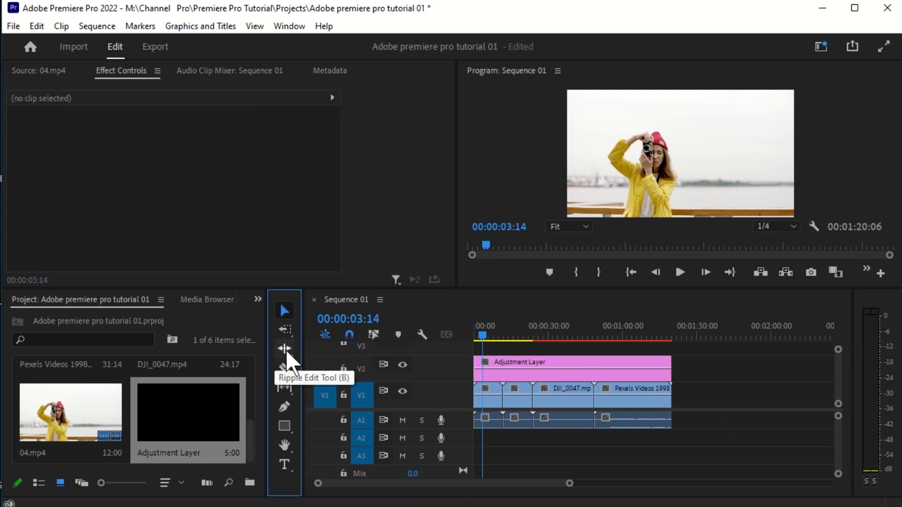
{"action": "left_click_drag", "start_coordinate": [291, 348], "coordinate": [374, 357]}
{"action": "left_click", "coordinate": [370, 348]}
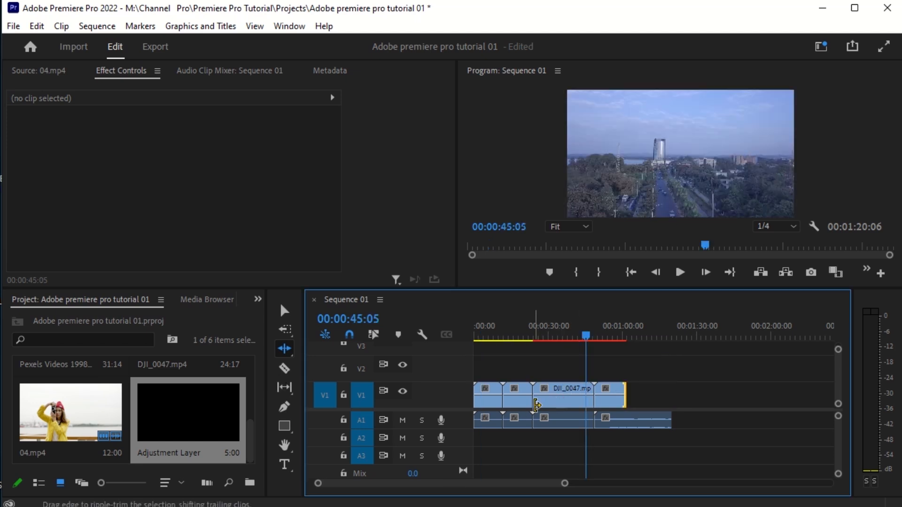
{"action": "left_click", "coordinate": [542, 392]}
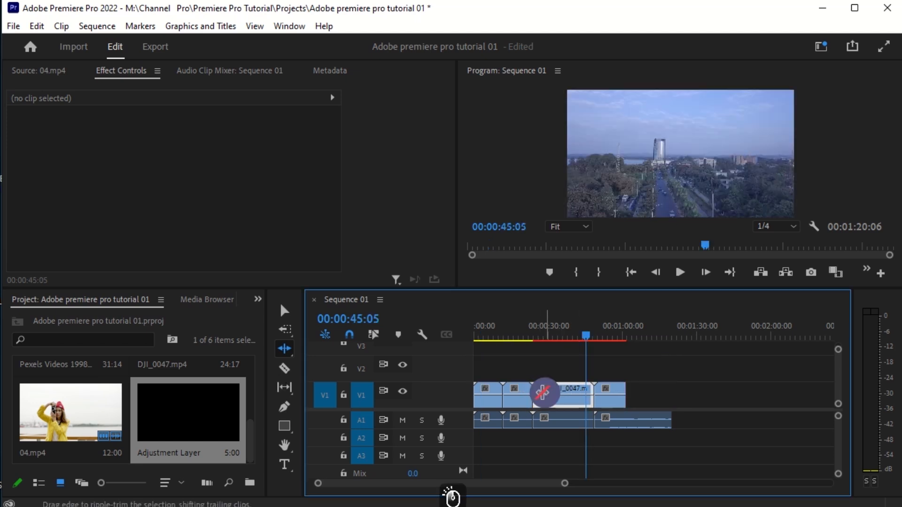
{"action": "left_click_drag", "start_coordinate": [540, 390], "coordinate": [542, 389]}
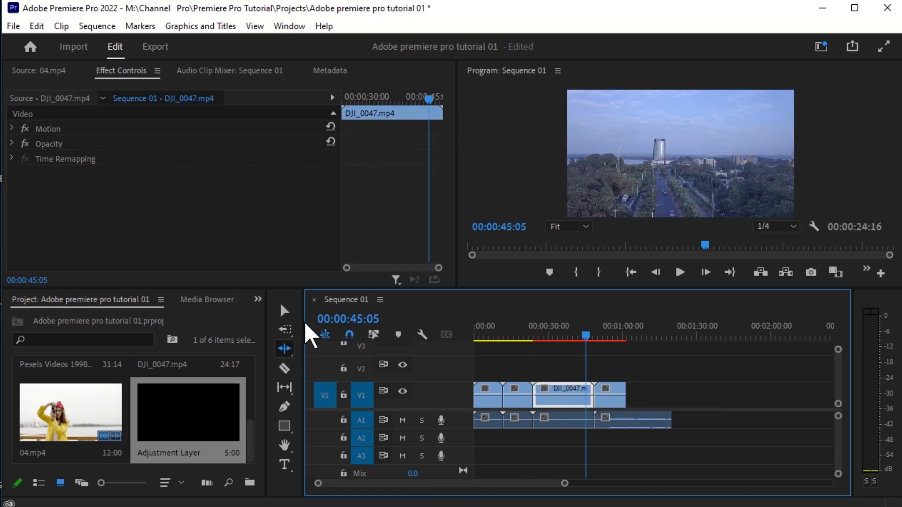
{"action": "left_click", "coordinate": [540, 392]}
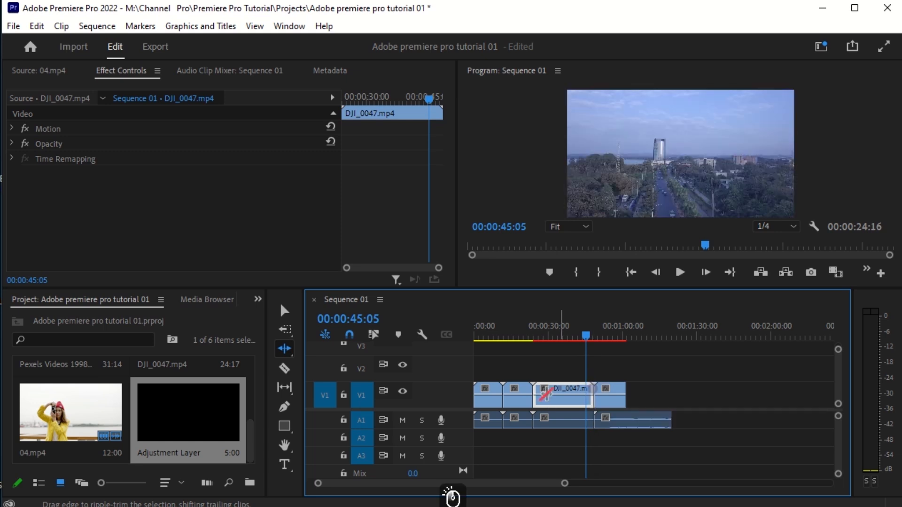
Extend the Pexels clip's video on V1 to match the end of its audio and return the playhead near the sequence start.
{"action": "left_click_drag", "start_coordinate": [624, 388], "coordinate": [671, 388]}
{"action": "key", "text": "Home"}
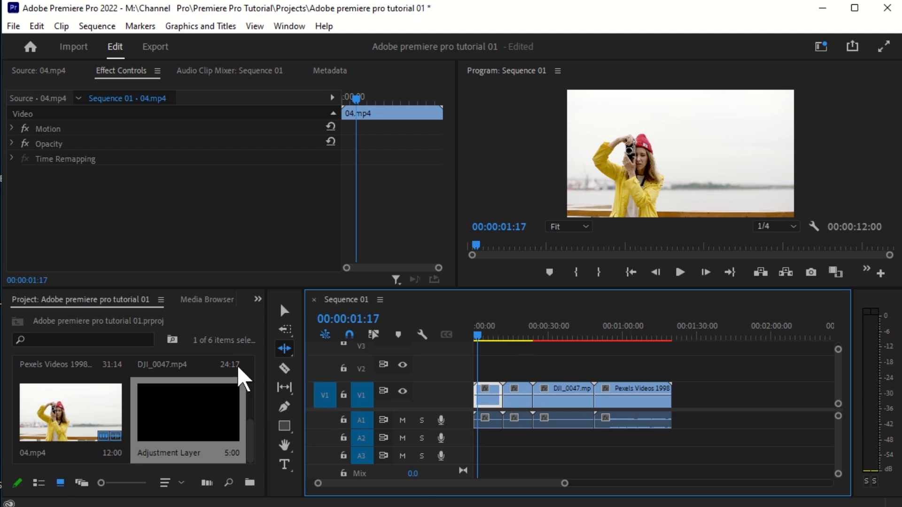
Split the Pexels clip near its middle with the Razor tool, cutting both its V1 video and A1 audio.
{"action": "left_click", "coordinate": [285, 369]}
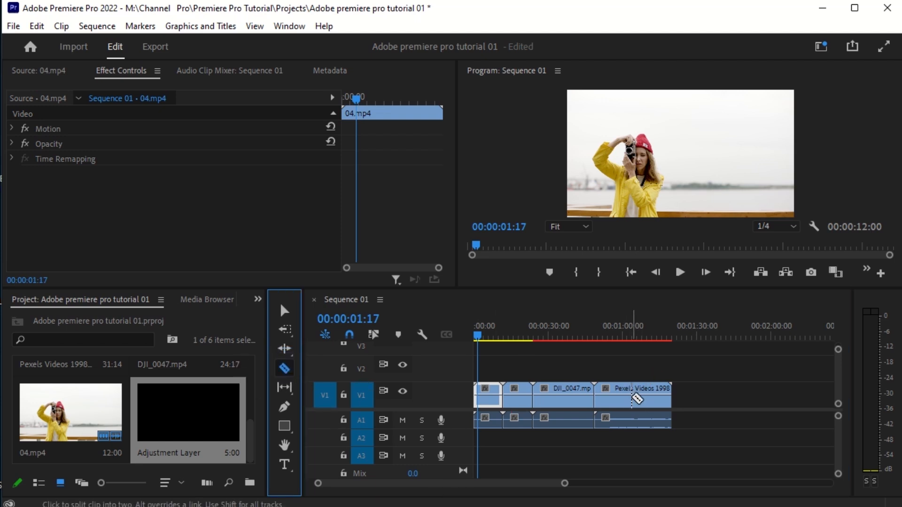
{"action": "left_click", "coordinate": [632, 396]}
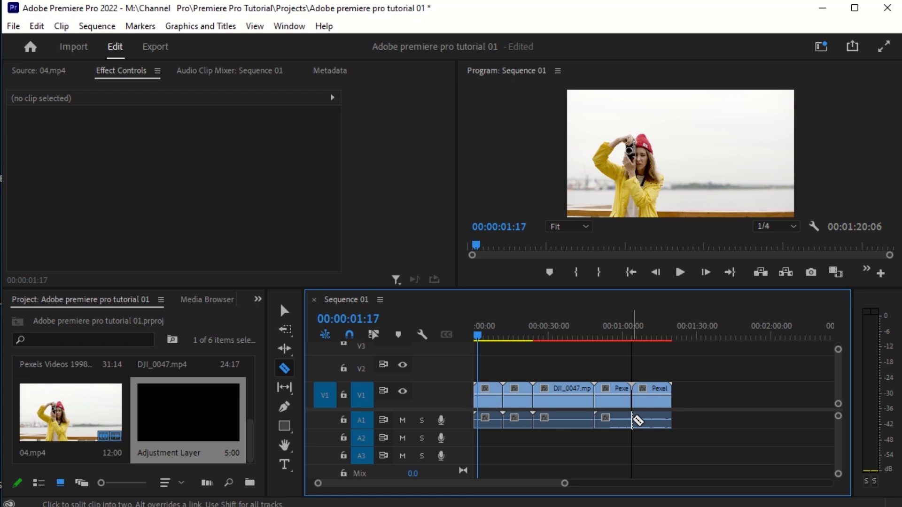
{"action": "left_click", "coordinate": [634, 419], "text": "shift"}
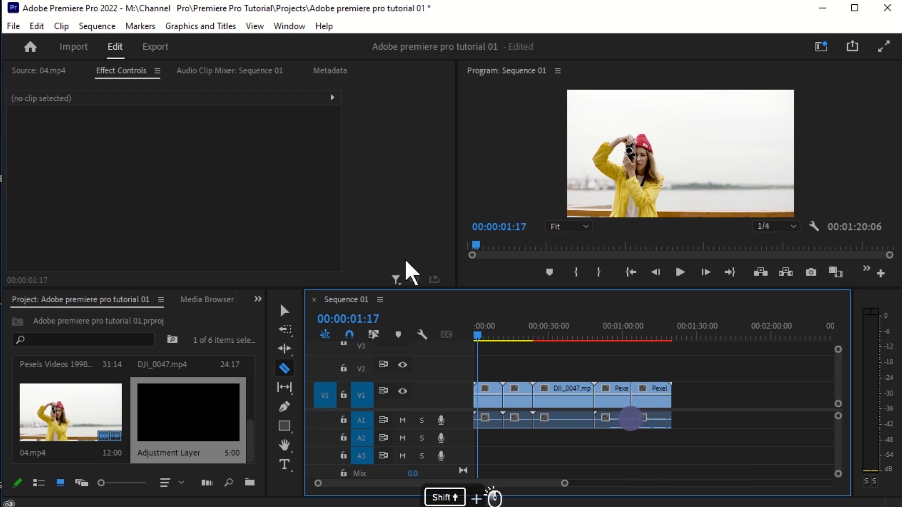
Try to trim the end of the first Pexels segment with Ripple Edit and move the playhead to 00:01:05:08.
{"action": "left_click", "coordinate": [291, 351]}
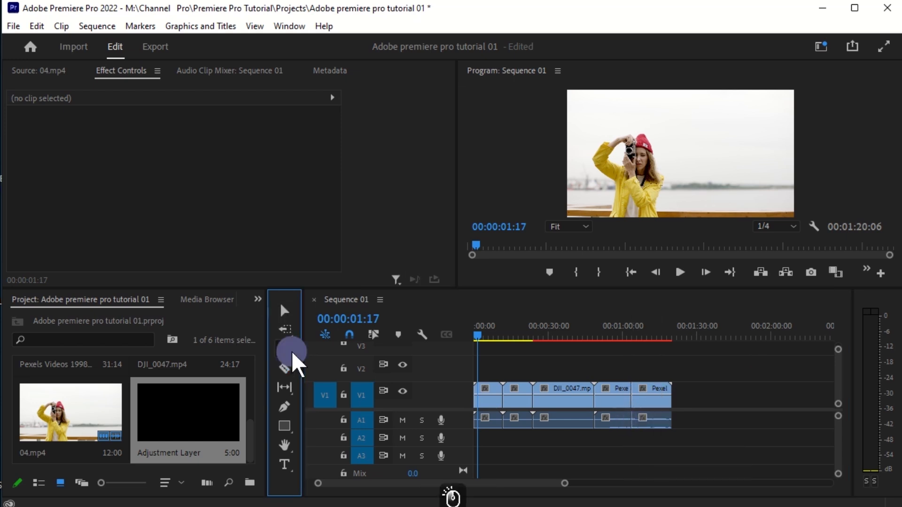
{"action": "left_click_drag", "start_coordinate": [627, 394], "coordinate": [599, 402]}
{"action": "left_click_drag", "start_coordinate": [631, 340], "coordinate": [638, 340]}
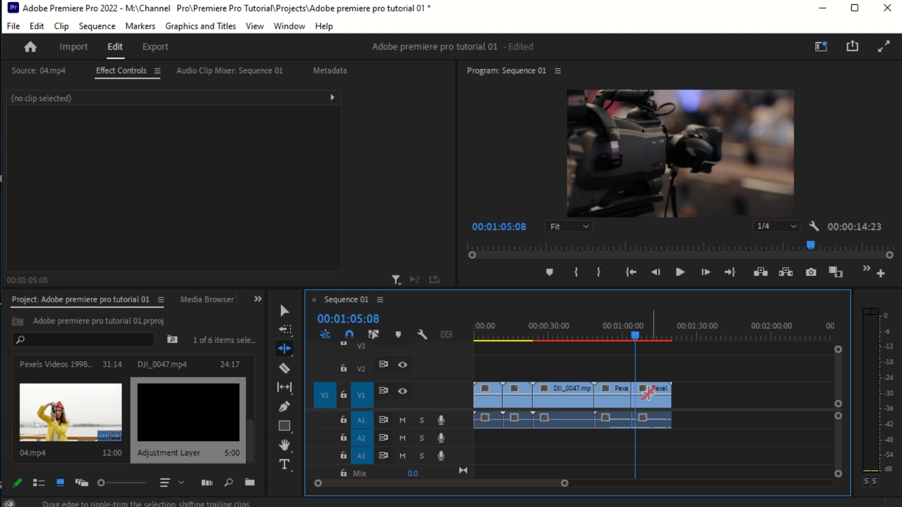
{"action": "left_click", "coordinate": [284, 311]}
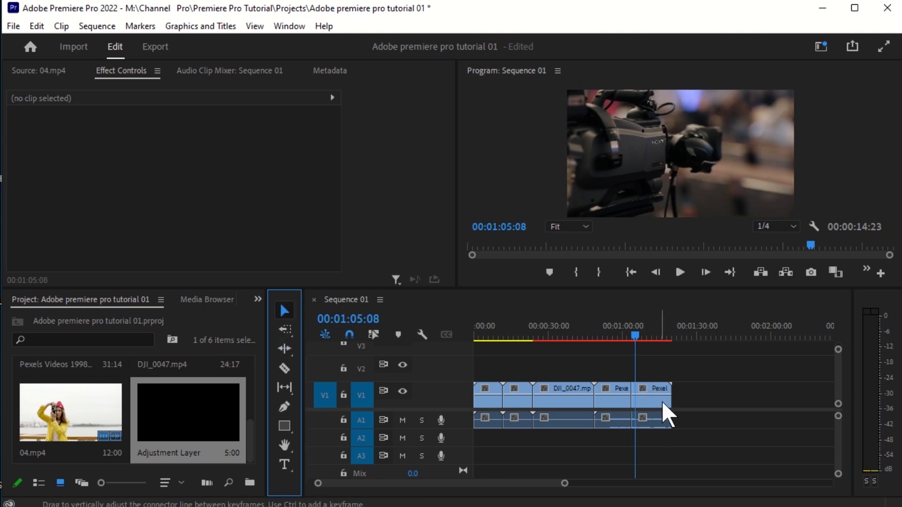
Activate the Rolling Edit tool and move the playhead to 00:00:02:19 in the first 04.mp4 clip.
{"action": "left_click", "coordinate": [288, 350]}
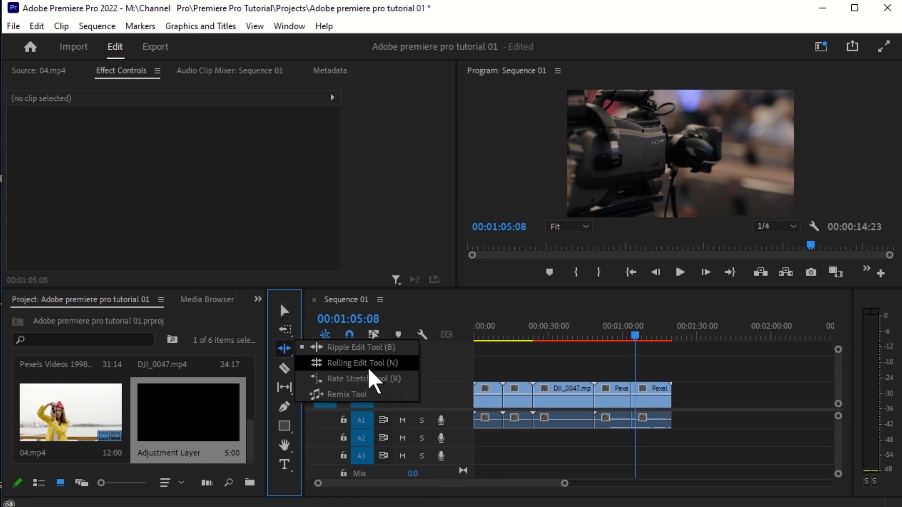
{"action": "left_click", "coordinate": [368, 366]}
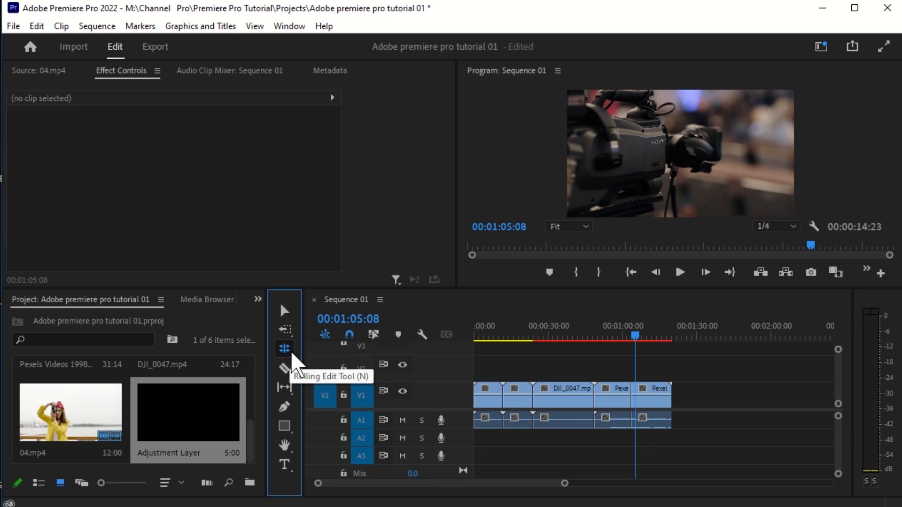
{"action": "key", "text": "n"}
{"action": "left_click_drag", "start_coordinate": [482, 334], "coordinate": [503, 388]}
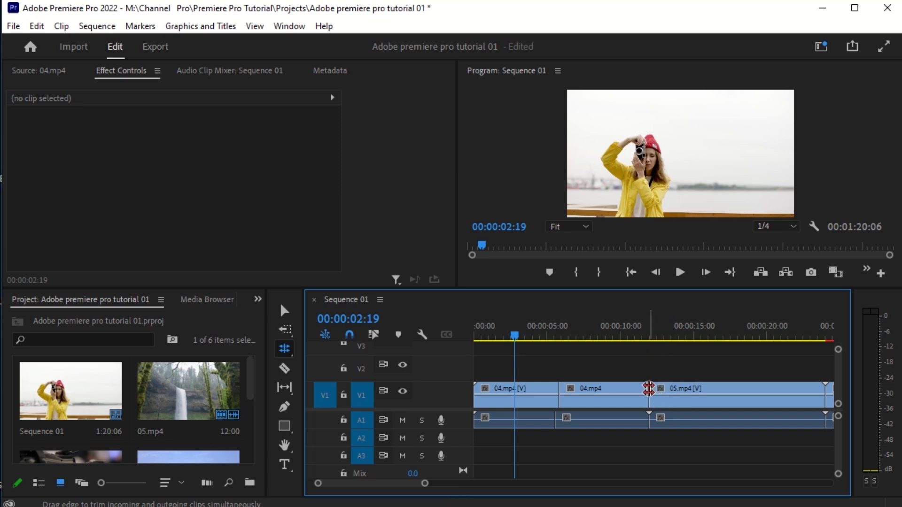
Try to roll the V1 edit point between the second 04.mp4 segment and 05.mp4 in both directions.
{"action": "left_click", "coordinate": [648, 390]}
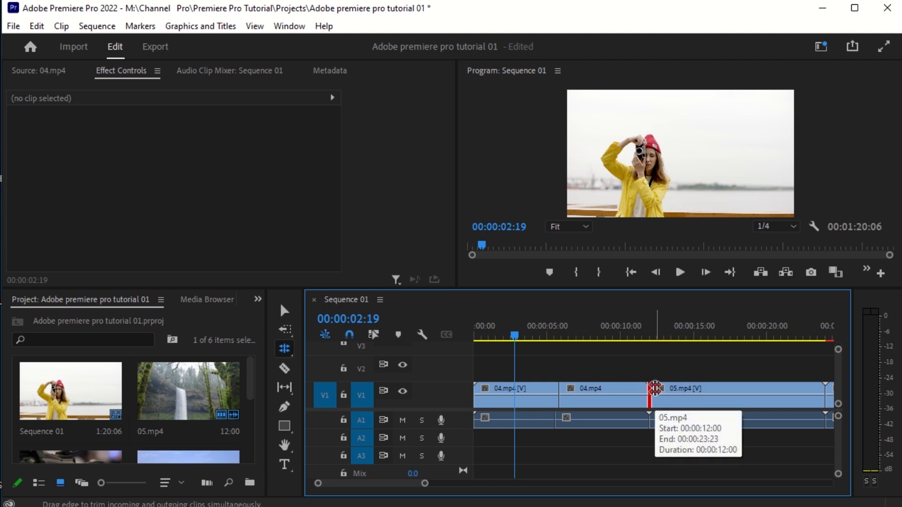
{"action": "left_click_drag", "start_coordinate": [655, 388], "coordinate": [604, 397]}
{"action": "left_click_drag", "start_coordinate": [702, 388], "coordinate": [652, 398]}
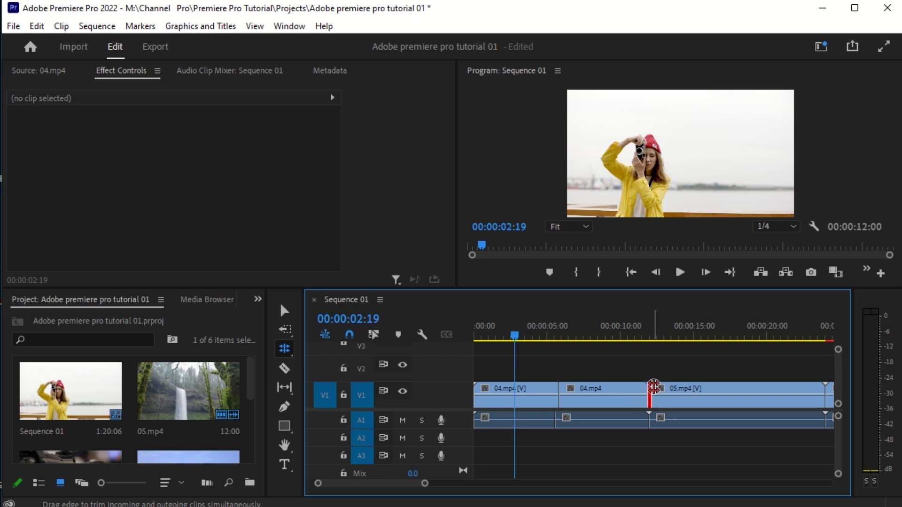
{"action": "left_click_drag", "start_coordinate": [654, 388], "coordinate": [653, 389]}
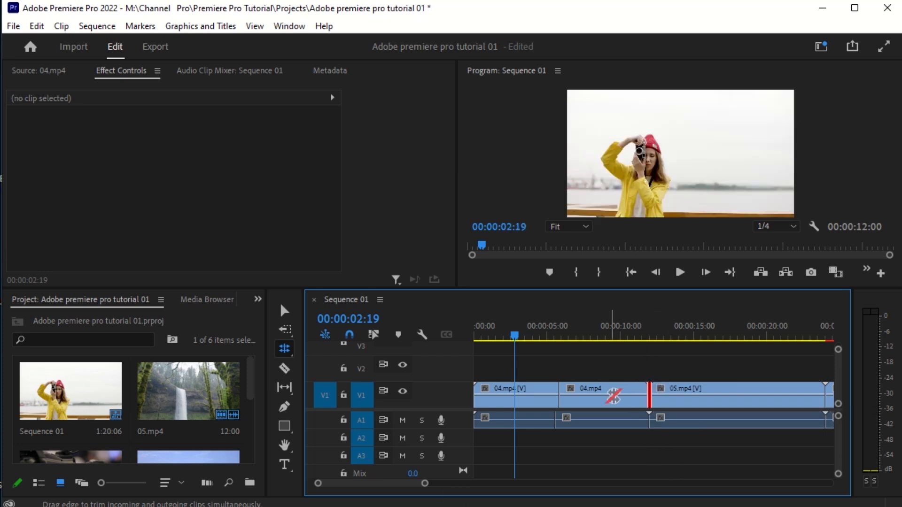
Roll the cut between the two 04.mp4 video segments on V1 back to the playhead at 00:00:02:19.
{"action": "left_click", "coordinate": [559, 389]}
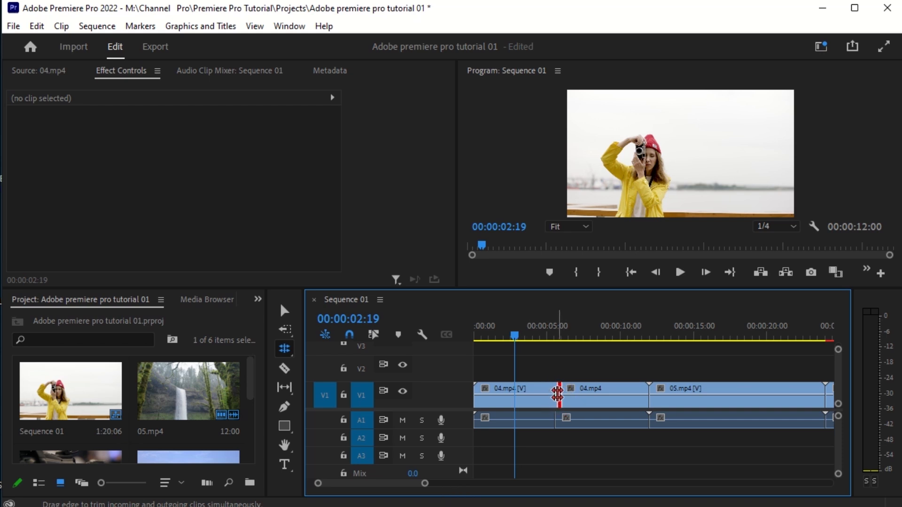
{"action": "left_click_drag", "start_coordinate": [557, 395], "coordinate": [548, 396]}
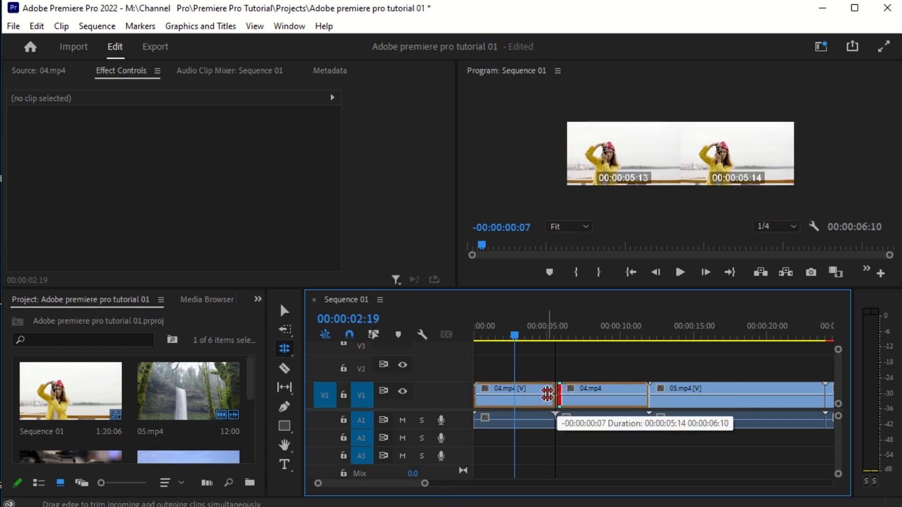
{"action": "left_click_drag", "start_coordinate": [548, 395], "coordinate": [517, 403]}
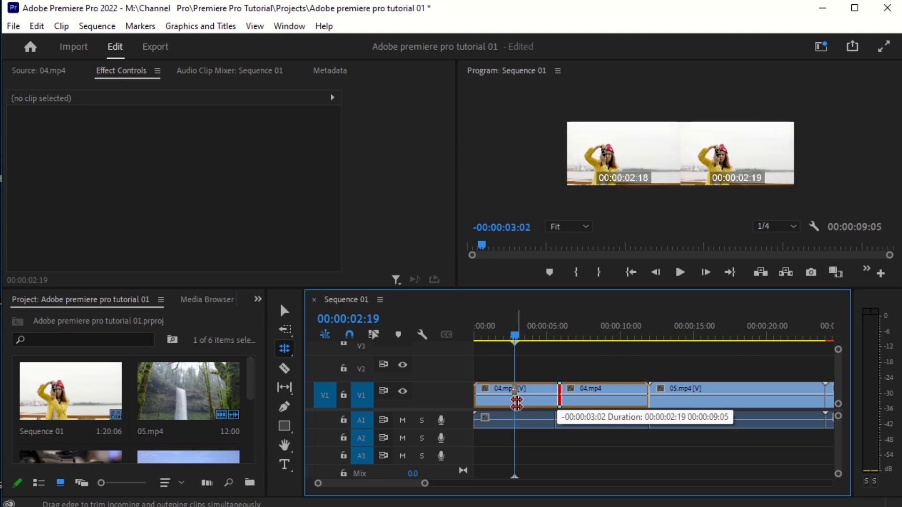
{"action": "left_click_drag", "start_coordinate": [516, 402], "coordinate": [516, 402]}
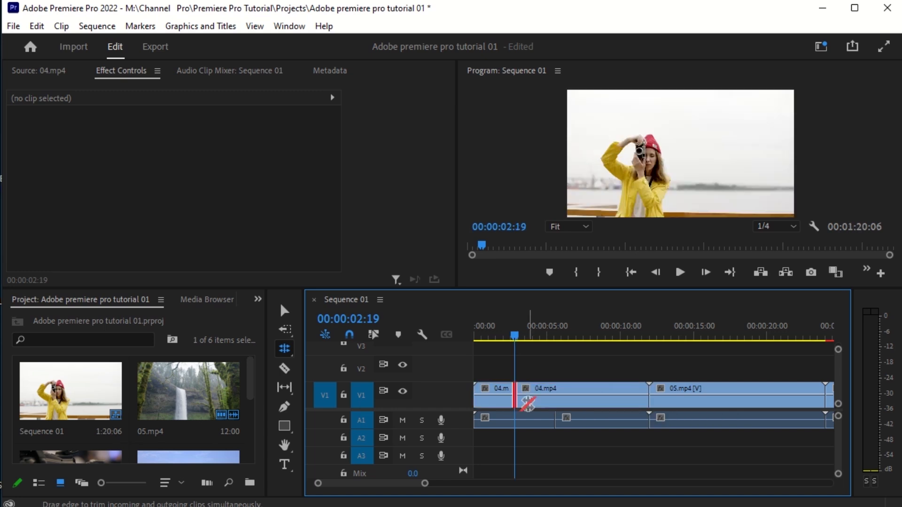
Move the playhead to 00:00:02:21 and roll the 04.mp4 video cut on V1 forward to about 6.7 seconds.
{"action": "left_click_drag", "start_coordinate": [522, 335], "coordinate": [517, 369]}
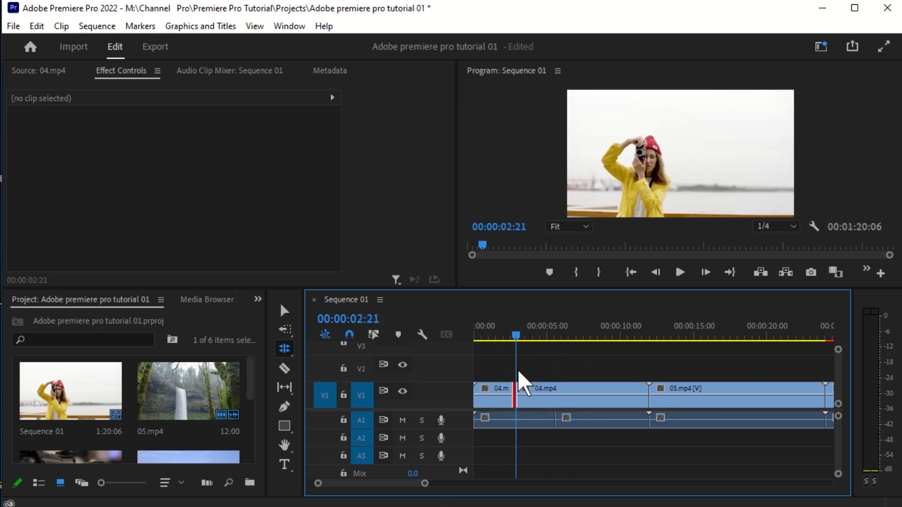
{"action": "left_click", "coordinate": [512, 390]}
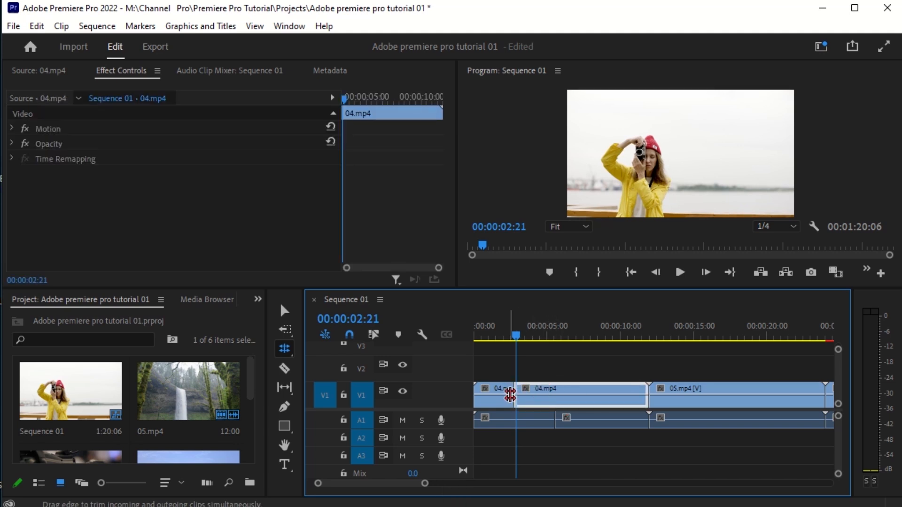
{"action": "left_click_drag", "start_coordinate": [521, 397], "coordinate": [518, 422]}
Roll the A1 audio cut between the two 04.mp4 segments to about 4.5 seconds.
{"action": "left_click", "coordinate": [561, 419]}
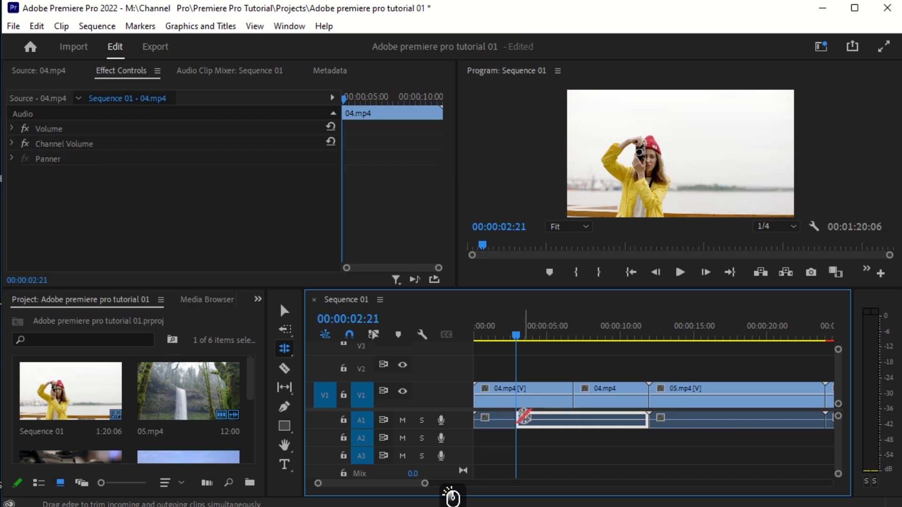
{"action": "left_click", "coordinate": [520, 416]}
{"action": "left_click", "coordinate": [540, 421]}
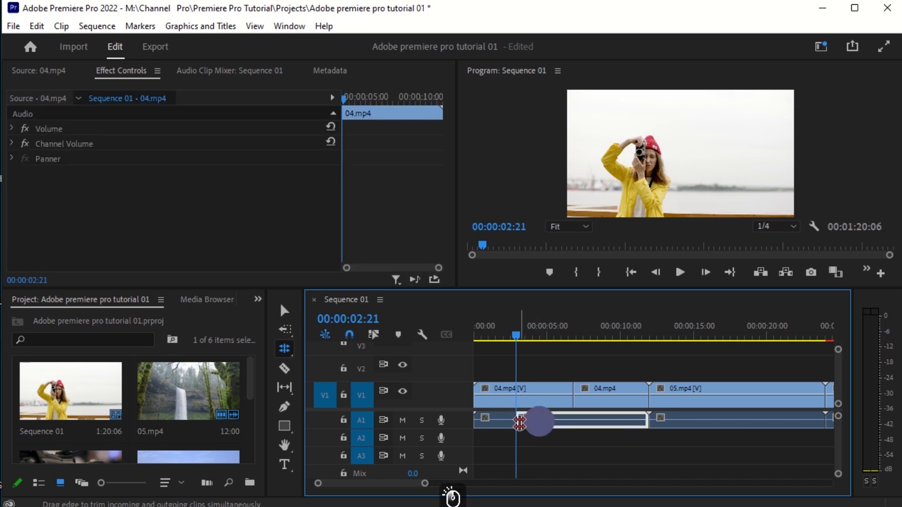
{"action": "left_click_drag", "start_coordinate": [519, 422], "coordinate": [541, 421]}
Speed up the DJI_0047.mp4 video on V1 with the Rate Stretch tool, shortening it to end just after 00:00:30:00.
{"action": "left_click", "coordinate": [284, 349]}
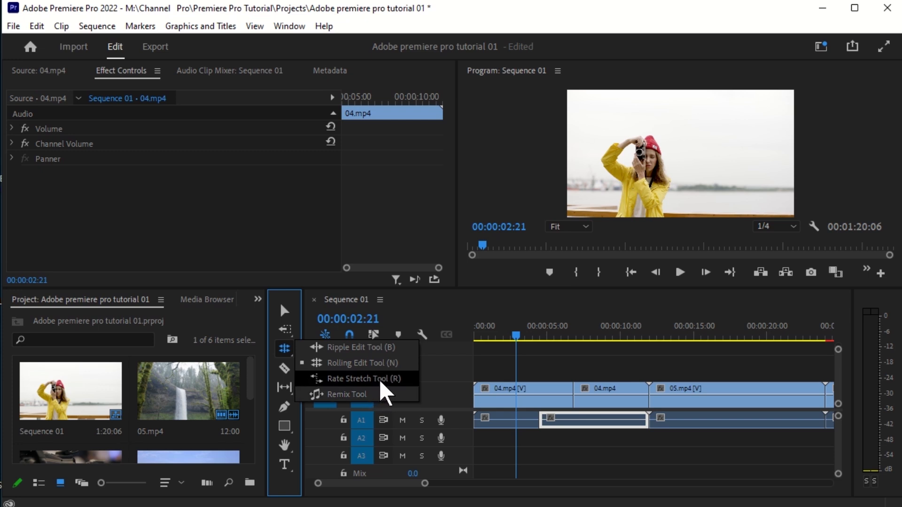
{"action": "key", "text": "r"}
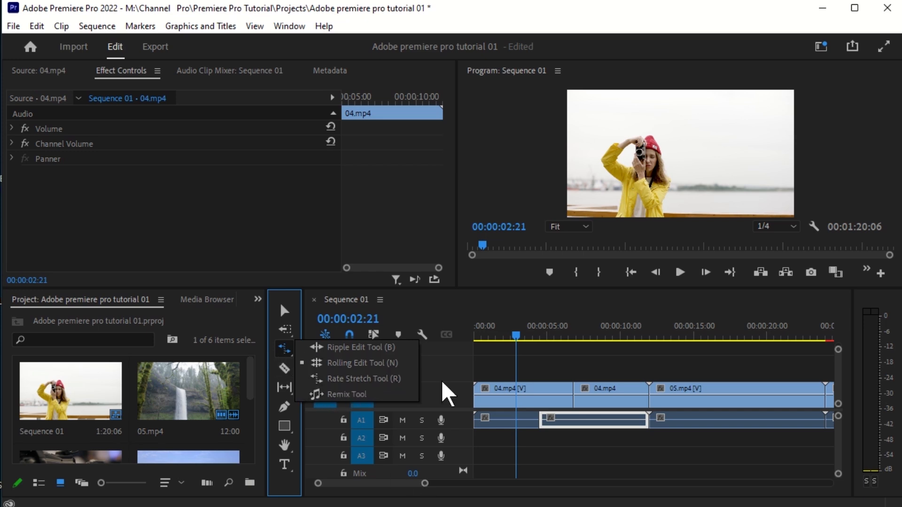
{"action": "left_click", "coordinate": [397, 492]}
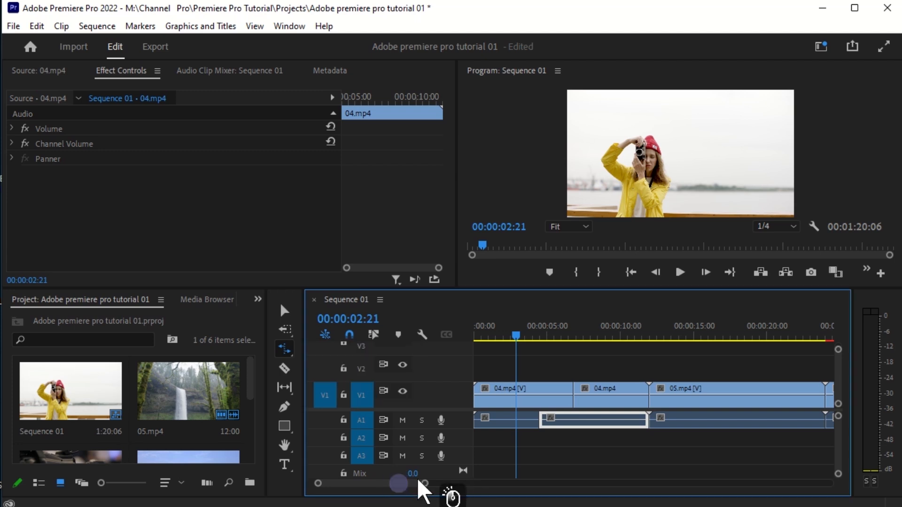
{"action": "left_click_drag", "start_coordinate": [404, 483], "coordinate": [450, 484]}
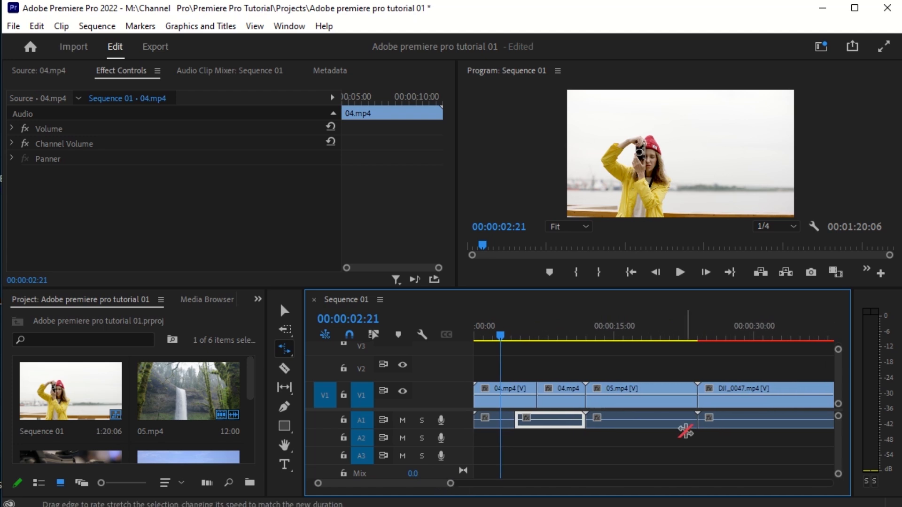
{"action": "left_click", "coordinate": [691, 390]}
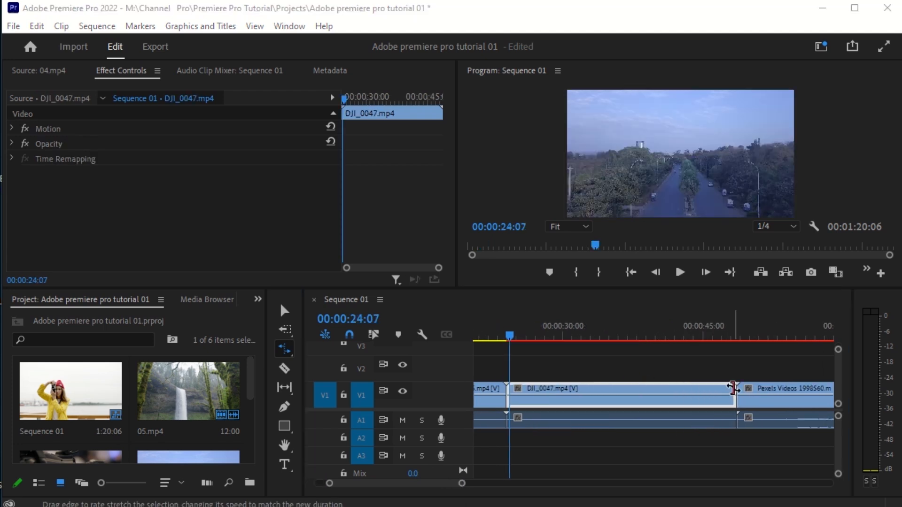
{"action": "left_click_drag", "start_coordinate": [735, 386], "coordinate": [606, 405]}
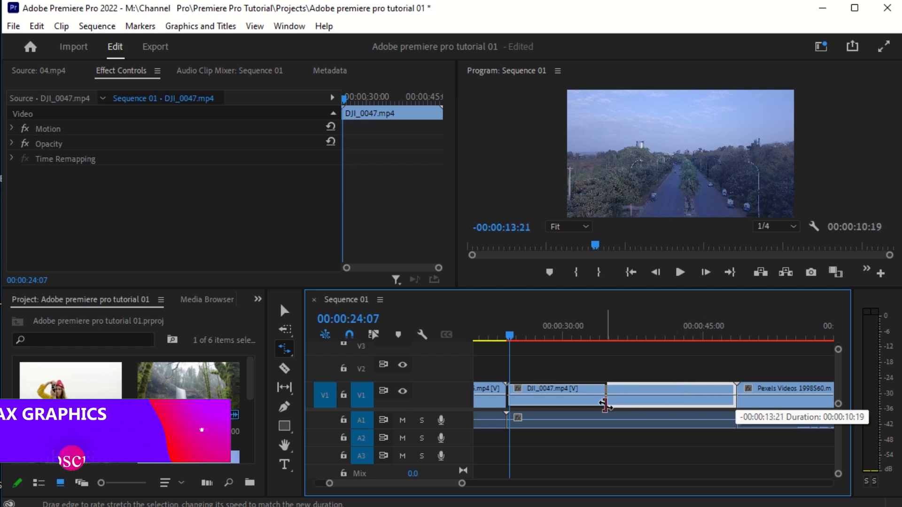
{"action": "left_click_drag", "start_coordinate": [605, 405], "coordinate": [568, 410]}
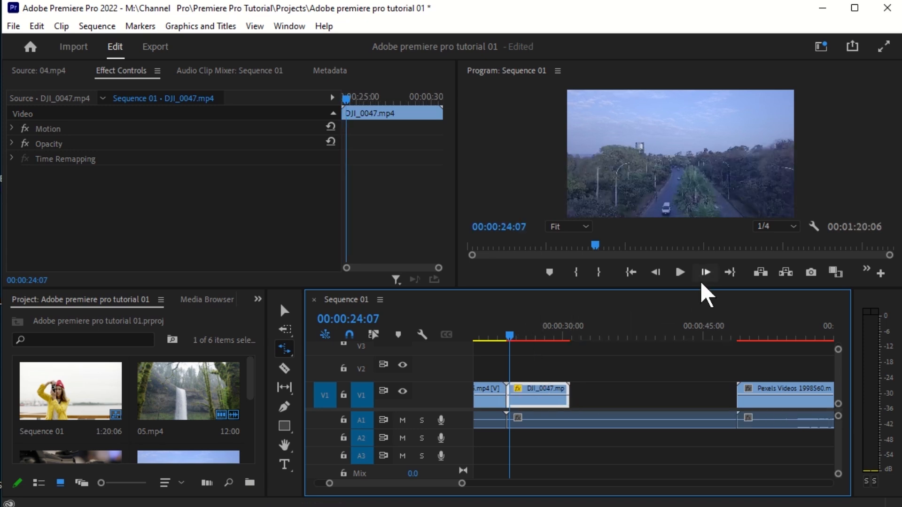
Play the shortened DJI_0047.mp4 clip from its start to check its faster speed.
{"action": "left_click_drag", "start_coordinate": [517, 335], "coordinate": [507, 342]}
{"action": "left_click", "coordinate": [680, 272]}
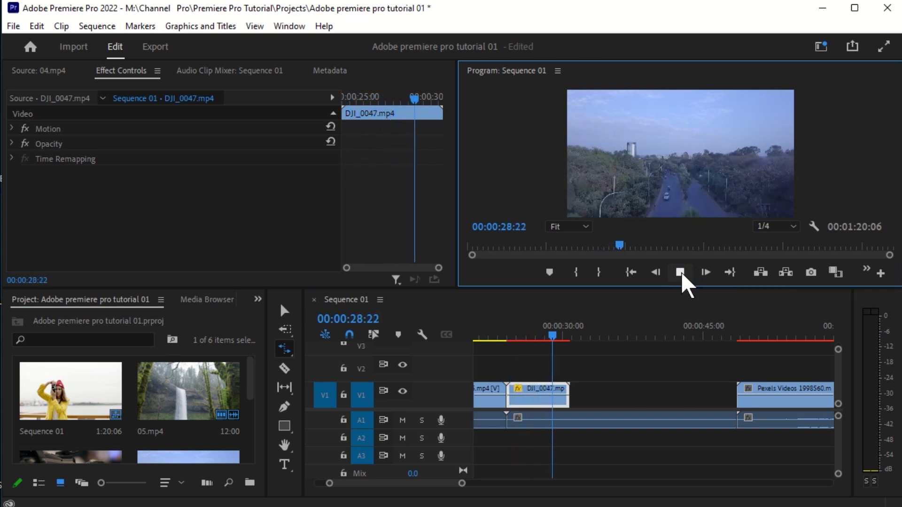
{"action": "left_click", "coordinate": [681, 273]}
Rate-stretch the DJI_0047.mp4 video back out to meet the Pexels clip and play it from its start.
{"action": "left_click_drag", "start_coordinate": [569, 388], "coordinate": [735, 385]}
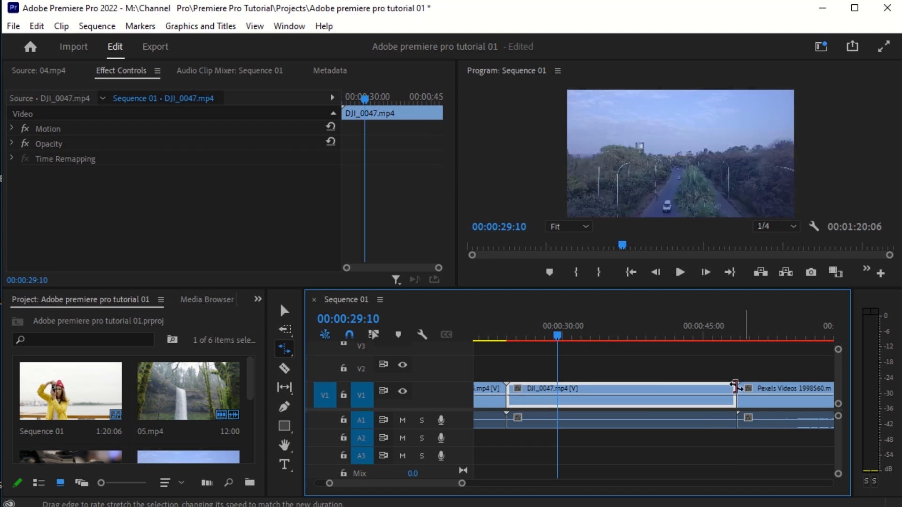
{"action": "left_click_drag", "start_coordinate": [559, 326], "coordinate": [508, 351]}
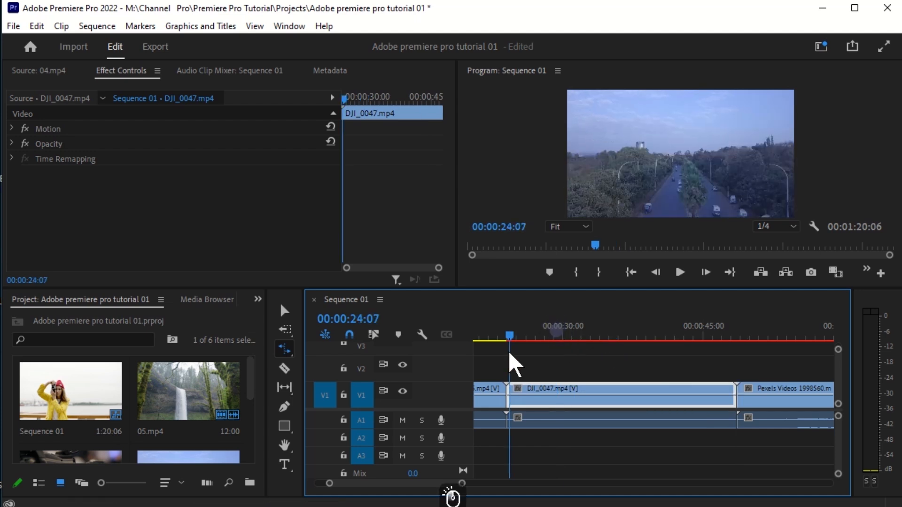
{"action": "left_click", "coordinate": [679, 272]}
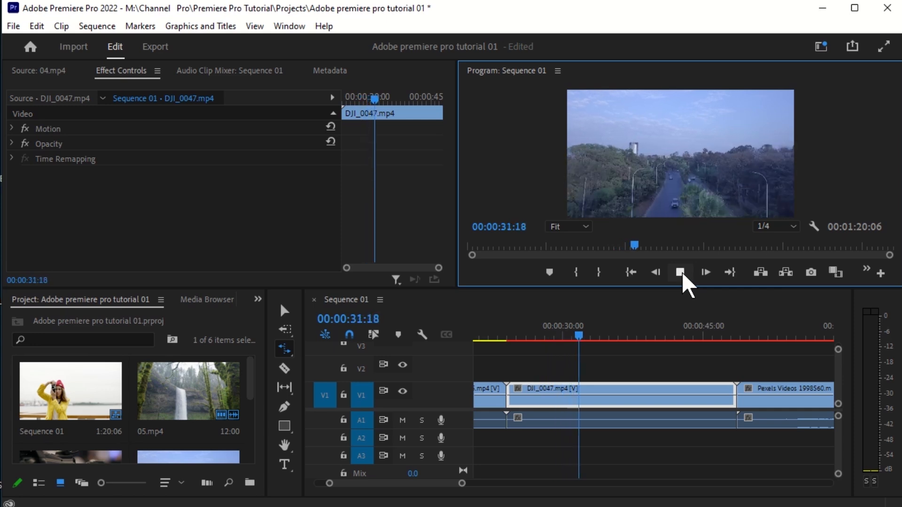
{"action": "left_click", "coordinate": [683, 272]}
Move the playhead to 00:00:25:08 and split the DJI_0047.mp4 video on V1 at about 34 seconds with the Razor tool.
{"action": "left_click", "coordinate": [284, 349]}
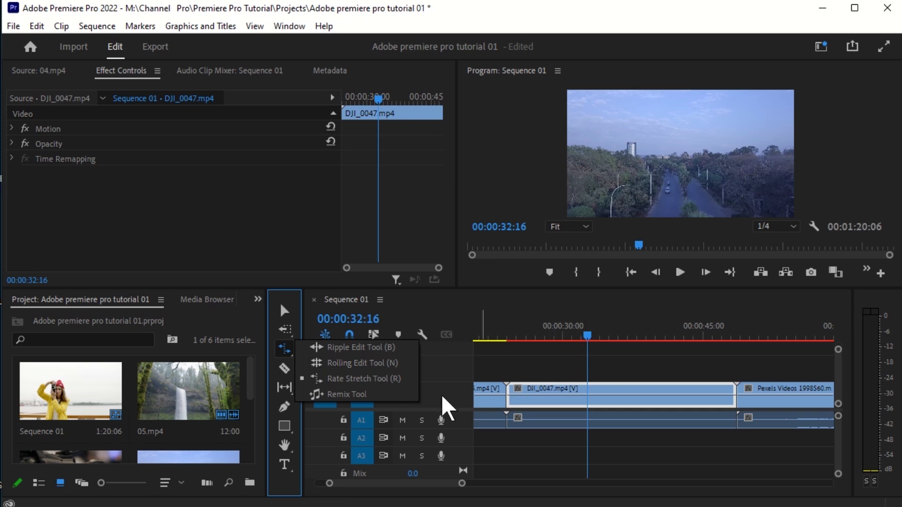
{"action": "left_click_drag", "start_coordinate": [585, 328], "coordinate": [520, 383]}
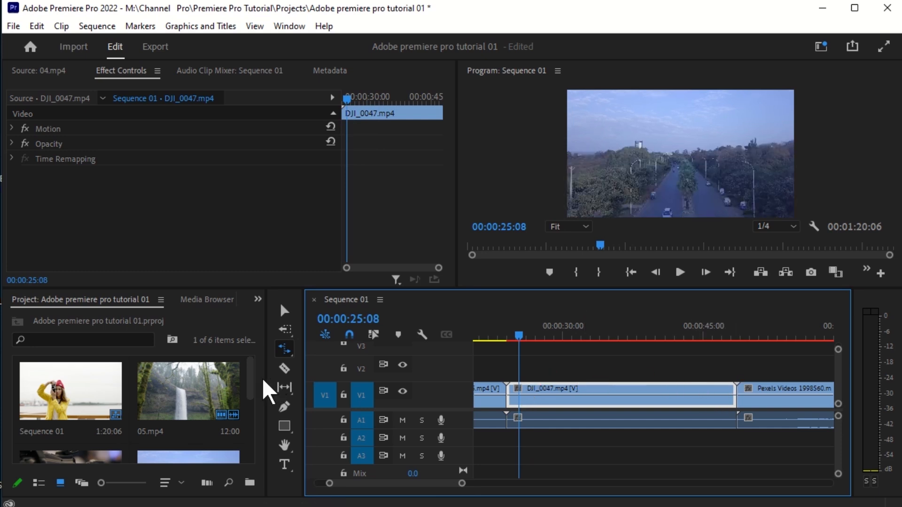
{"action": "left_click", "coordinate": [284, 369]}
{"action": "left_click", "coordinate": [601, 394]}
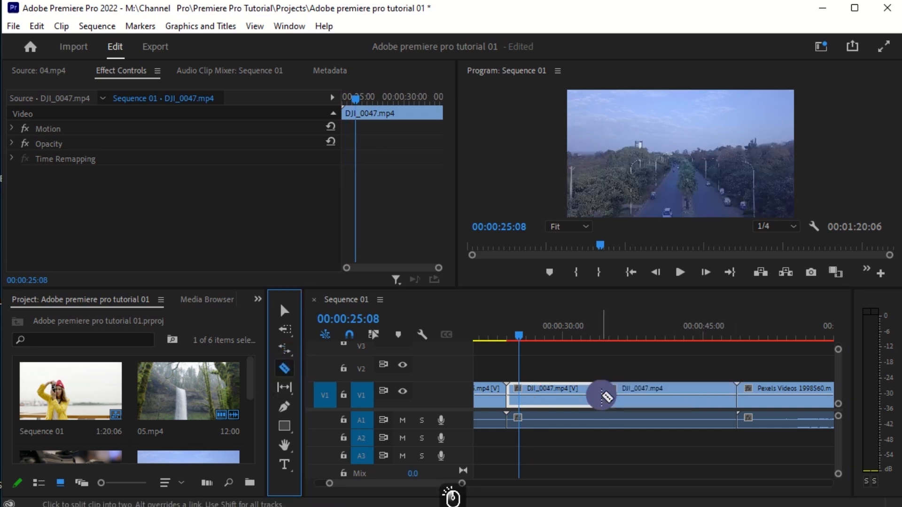
Rate-stretch the DJI_0047.mp4 segments at their shared cut, slowing the first to 69.63% and speeding the second to 143.62%.
{"action": "left_click", "coordinate": [285, 349]}
{"action": "left_click_drag", "start_coordinate": [601, 390], "coordinate": [643, 383]}
{"action": "left_click_drag", "start_coordinate": [602, 387], "coordinate": [642, 387]}
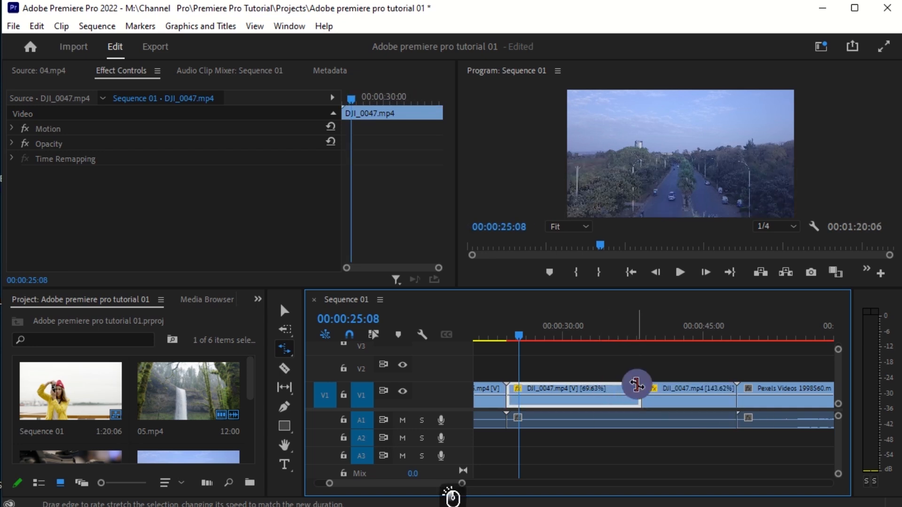
Rate-stretch the end of the first DJI_0047.mp4 segment back to about 26 seconds on V1 and try to delete the gap.
{"action": "left_click_drag", "start_coordinate": [636, 385], "coordinate": [526, 392]}
{"action": "left_click", "coordinate": [560, 391]}
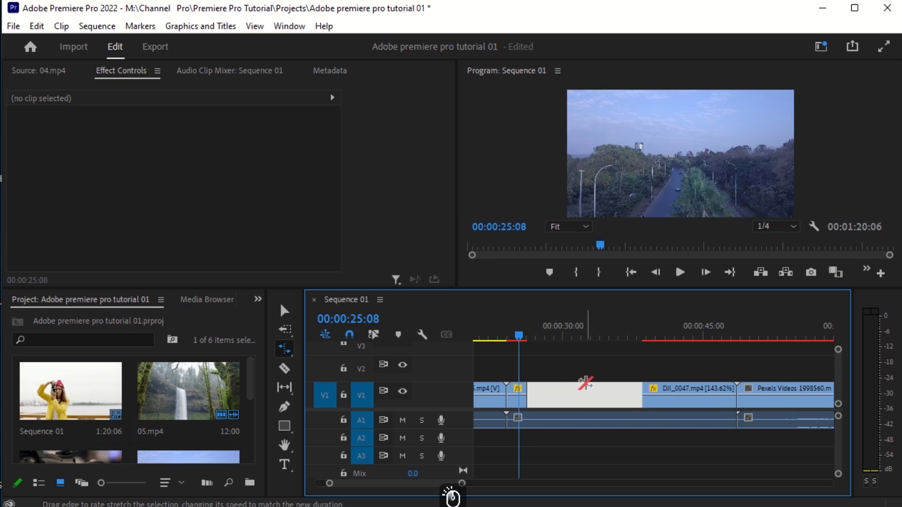
{"action": "key", "text": "Delete"}
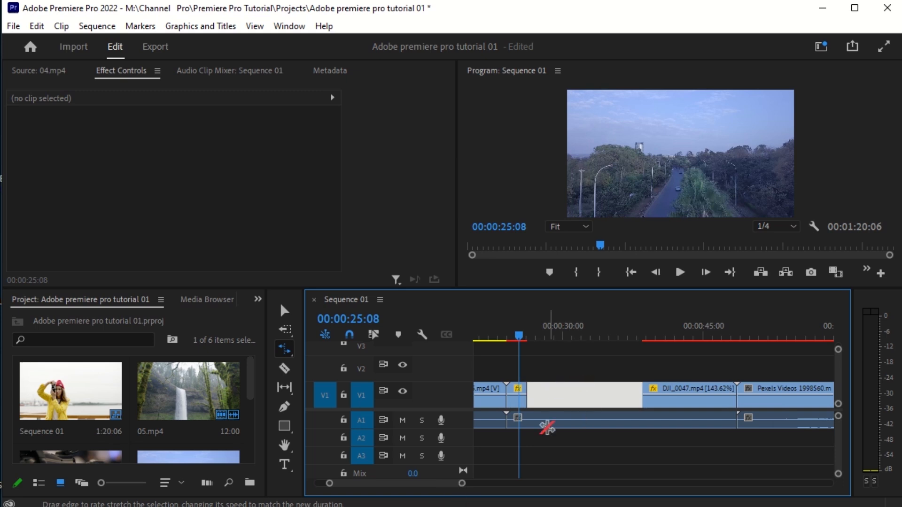
Cut the DJI_0047.mp4 audio on A1 at both ends of the V1 gap and delete the piece between the cuts.
{"action": "left_click", "coordinate": [284, 387]}
{"action": "left_click", "coordinate": [533, 419]}
{"action": "key", "text": "c"}
{"action": "left_click", "coordinate": [533, 420]}
{"action": "left_click", "coordinate": [644, 426]}
{"action": "left_click", "coordinate": [284, 311]}
{"action": "left_click", "coordinate": [579, 425]}
{"action": "left_click", "coordinate": [575, 402]}
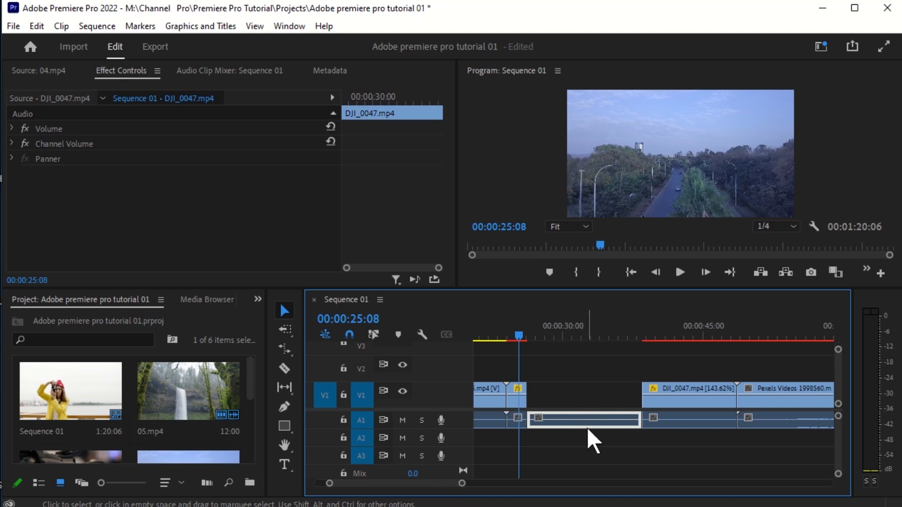
{"action": "key", "text": "Delete"}
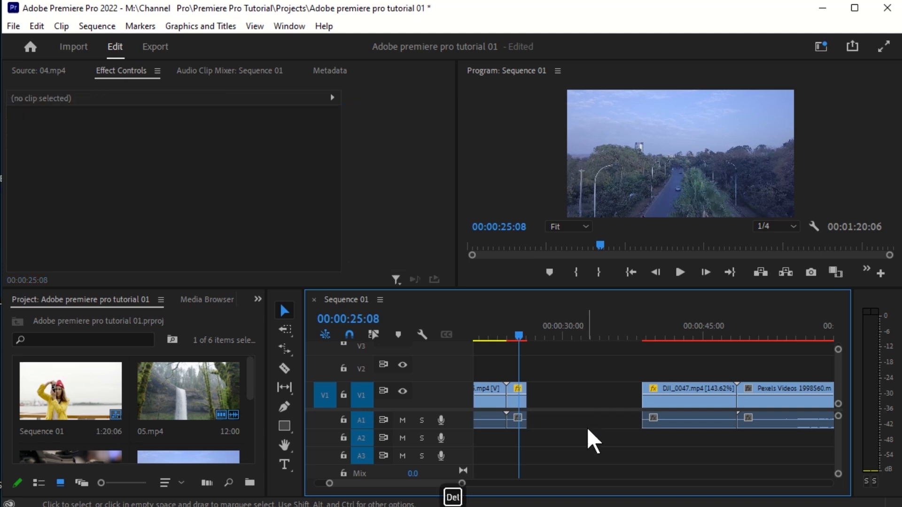
Close the gap between the two DJI_0047.mp4 segments and move the playhead to their cut at 00:00:26:06.
{"action": "left_click", "coordinate": [579, 399]}
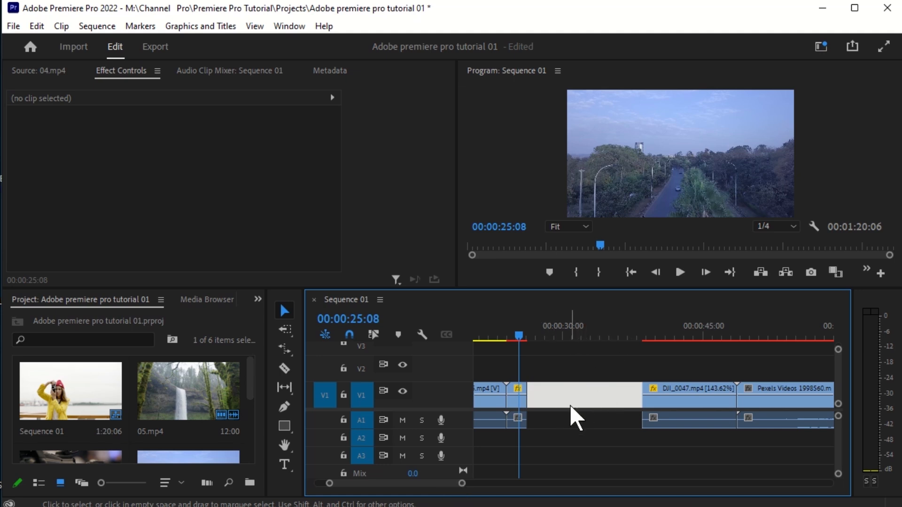
{"action": "key", "text": "Delete"}
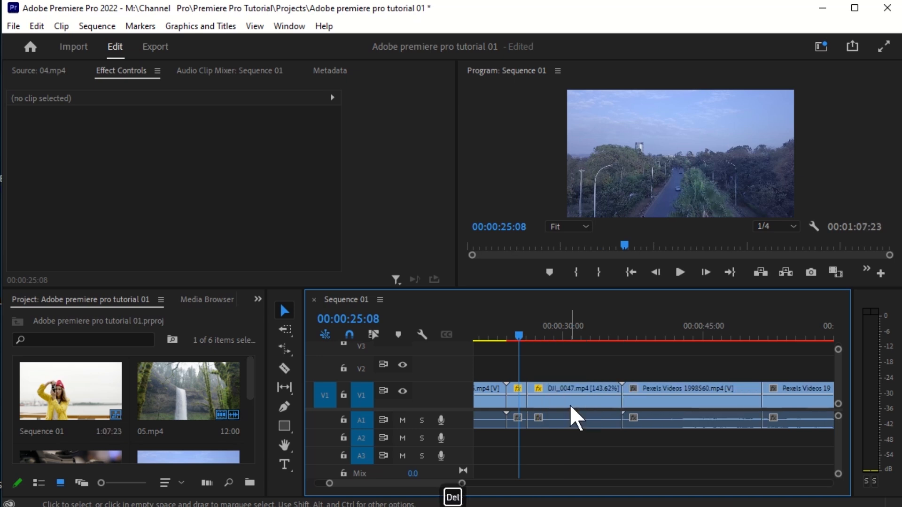
{"action": "left_click_drag", "start_coordinate": [517, 339], "coordinate": [529, 336]}
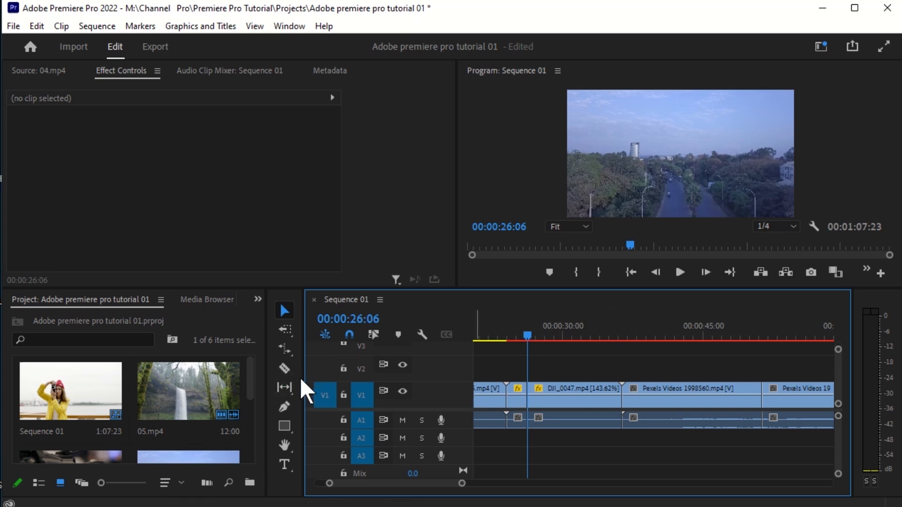
Activate the Remix tool for working on the audio of the last Pexels Videos 1998560.mp4 clip.
{"action": "left_click", "coordinate": [289, 355]}
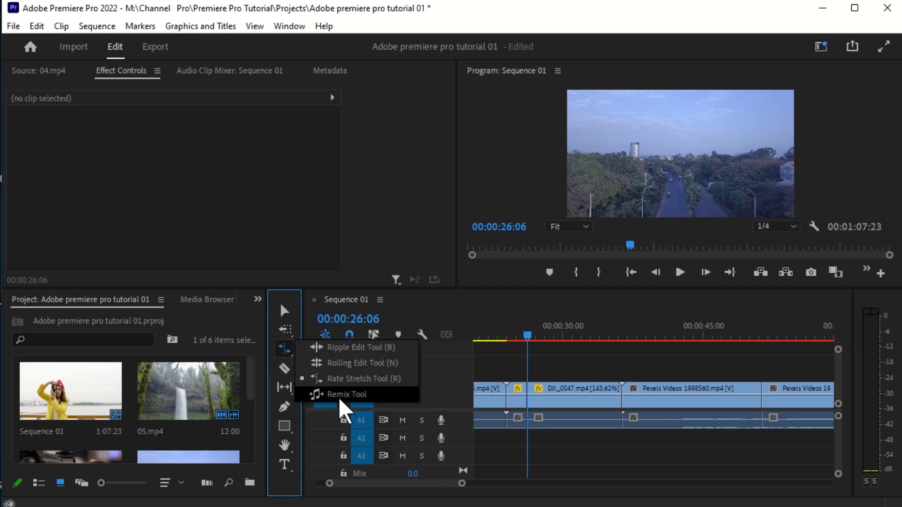
{"action": "left_click", "coordinate": [338, 396]}
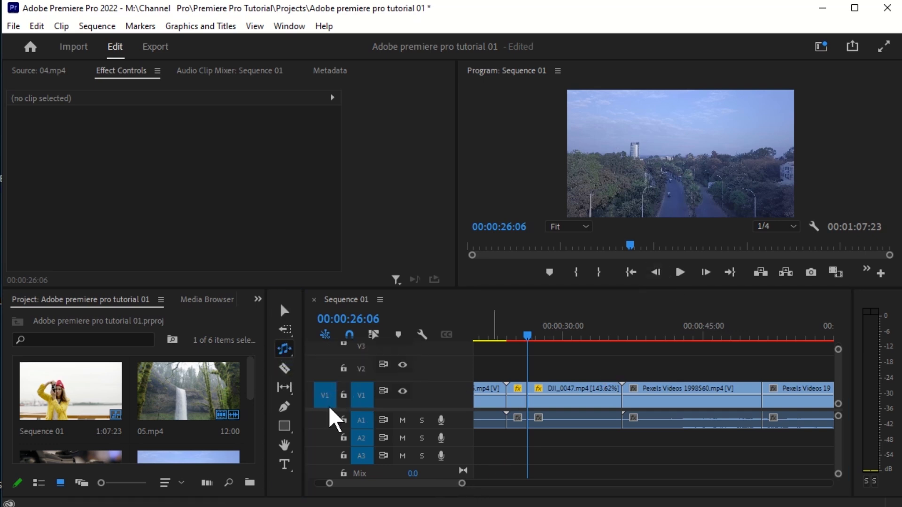
{"action": "left_click_drag", "start_coordinate": [461, 483], "coordinate": [404, 483]}
{"action": "left_click_drag", "start_coordinate": [838, 474], "coordinate": [838, 463]}
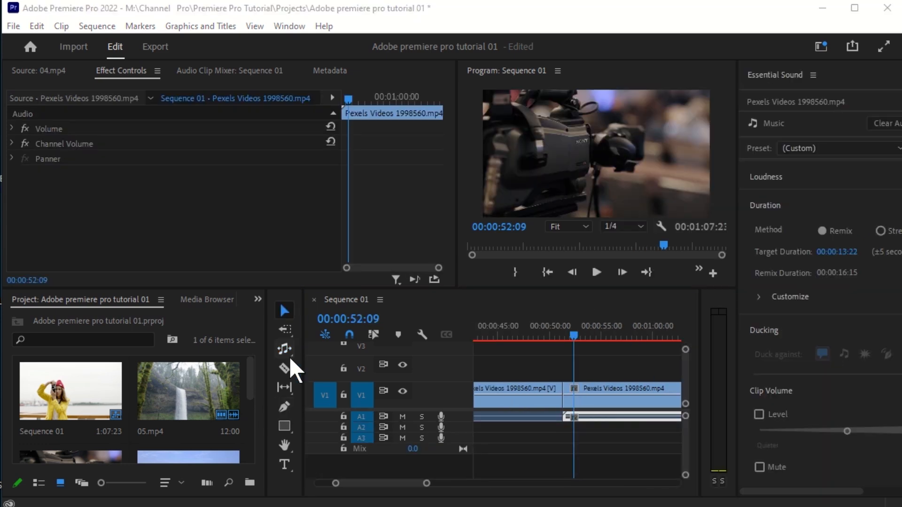
{"action": "left_click", "coordinate": [286, 353]}
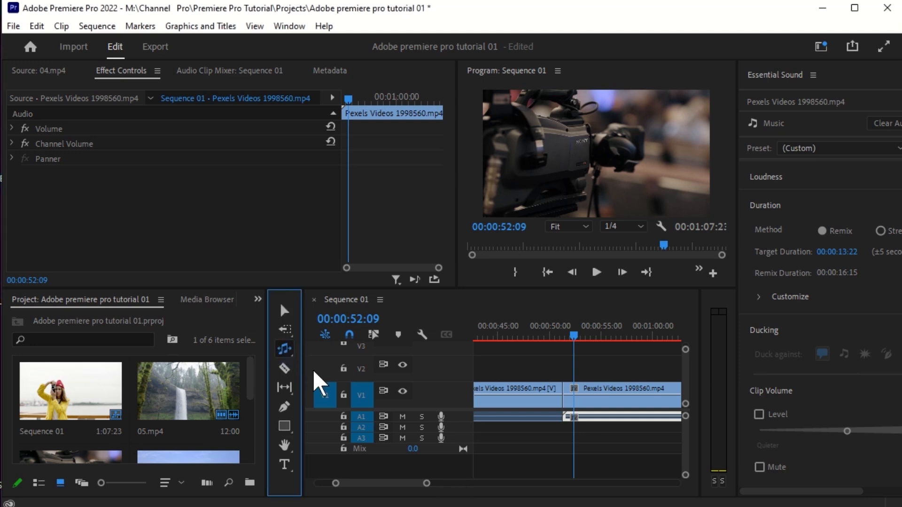
{"action": "left_click", "coordinate": [285, 349]}
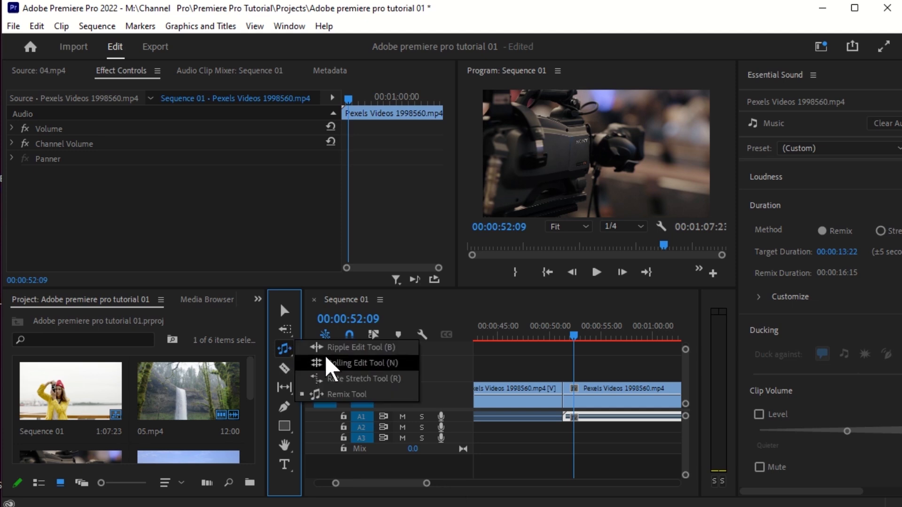
{"action": "left_click", "coordinate": [335, 394]}
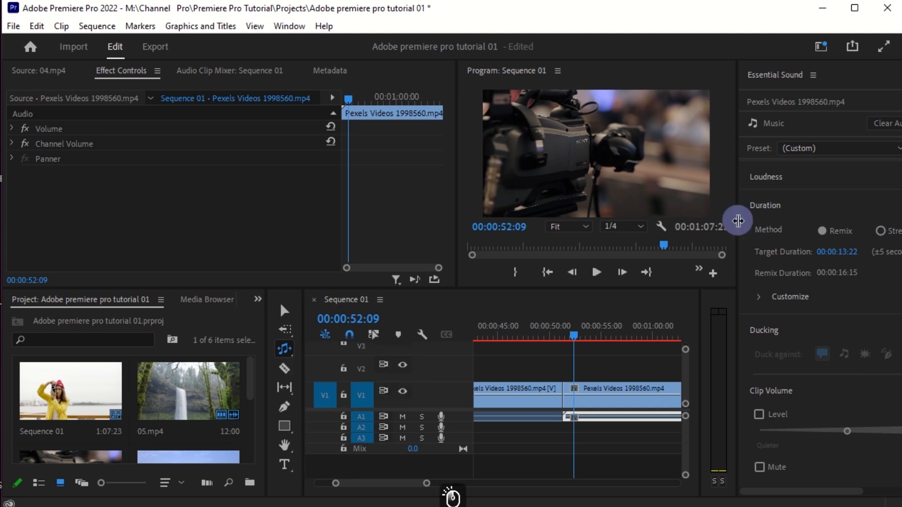
Narrow the Essential Sound panel, widen the timeline over the audio meters, and show the project items as a list.
{"action": "left_click_drag", "start_coordinate": [738, 221], "coordinate": [867, 221]}
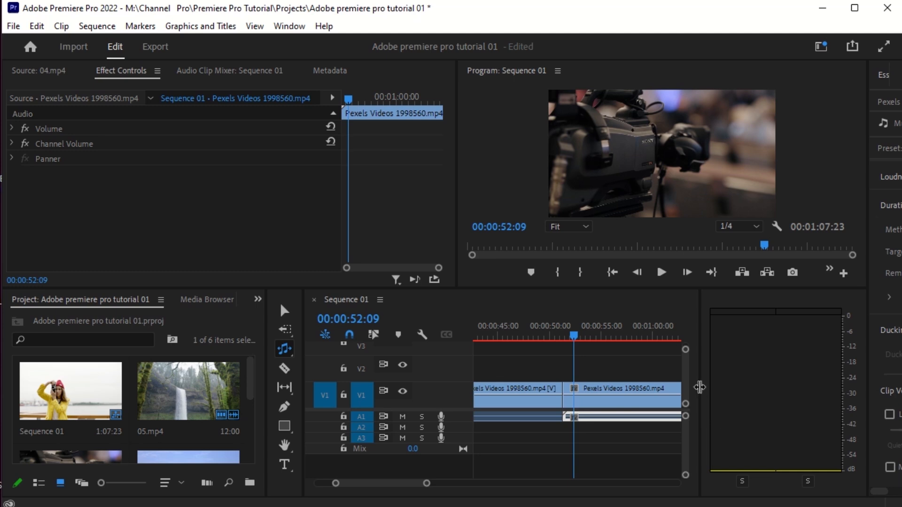
{"action": "left_click_drag", "start_coordinate": [700, 387], "coordinate": [830, 387]}
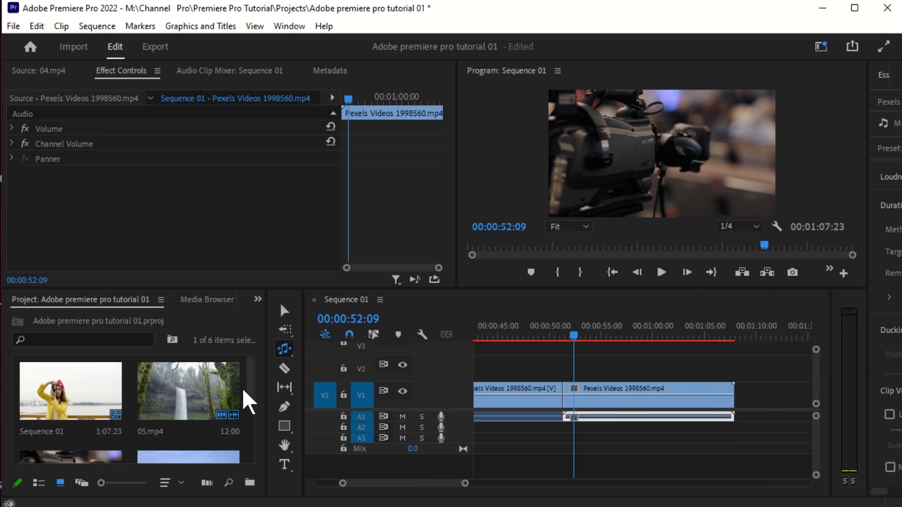
{"action": "left_click_drag", "start_coordinate": [249, 384], "coordinate": [248, 448]}
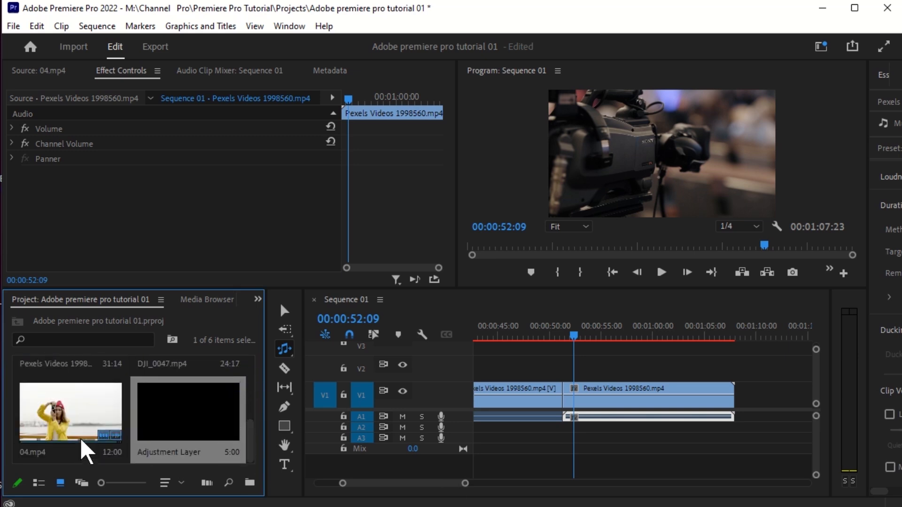
{"action": "left_click", "coordinate": [31, 484]}
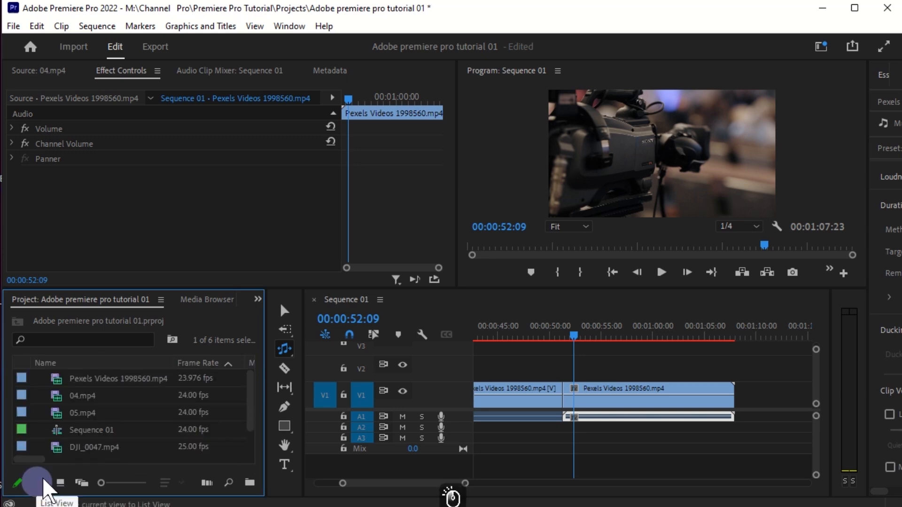
Import the music file 04 Track 4 from the Megazine > MP3 folder on Local Disk (M:).
{"action": "left_click", "coordinate": [13, 26]}
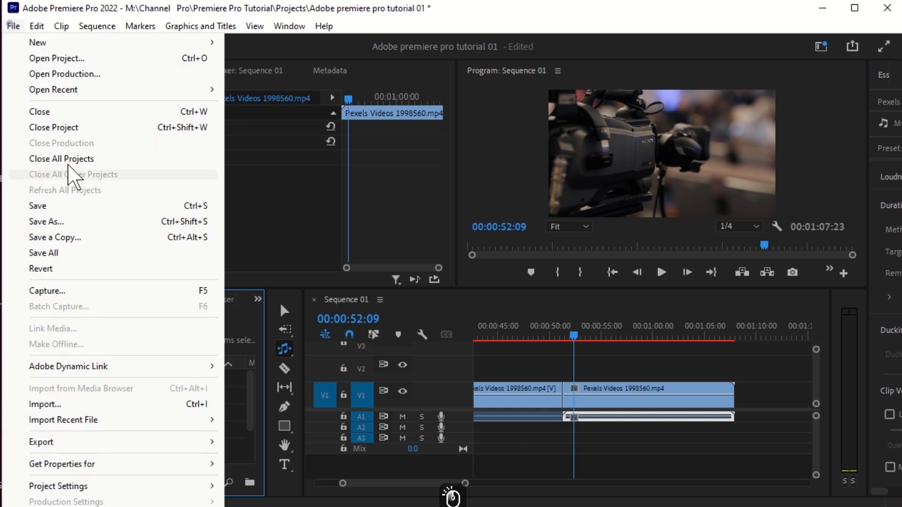
{"action": "left_click", "coordinate": [70, 404]}
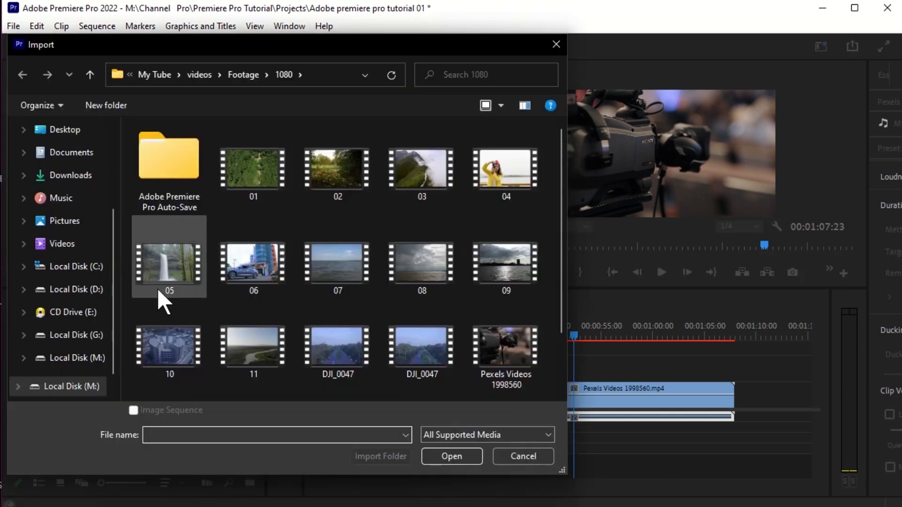
{"action": "left_click", "coordinate": [95, 358]}
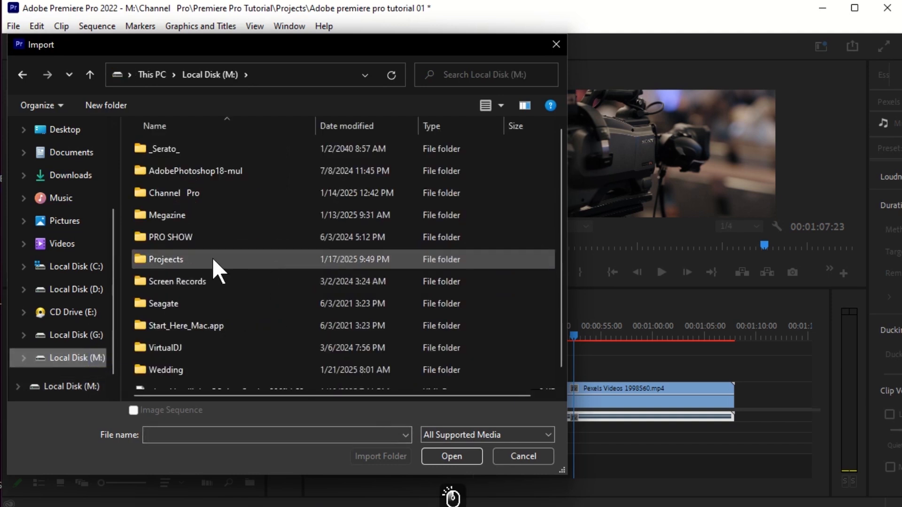
{"action": "double_click", "coordinate": [168, 216]}
{"action": "double_click", "coordinate": [167, 216]}
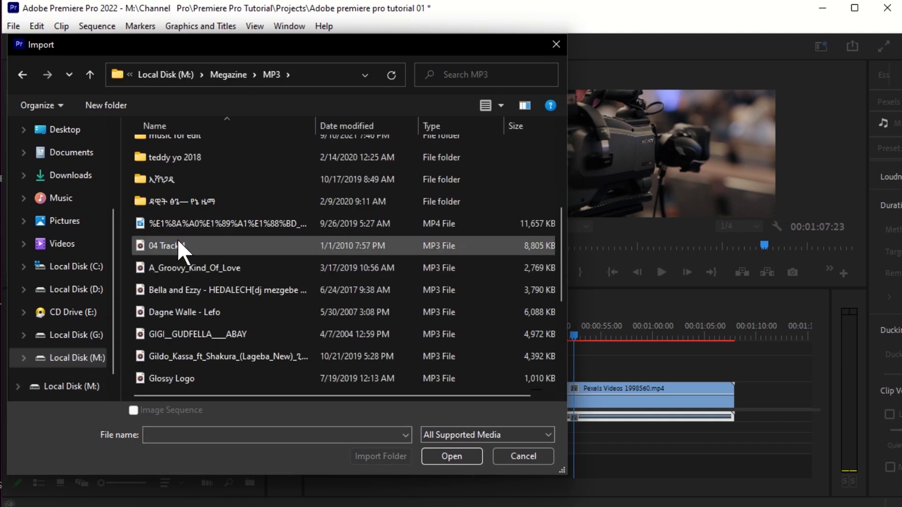
{"action": "scroll", "coordinate": [179, 238], "scroll_direction": "down", "scroll_amount": 2}
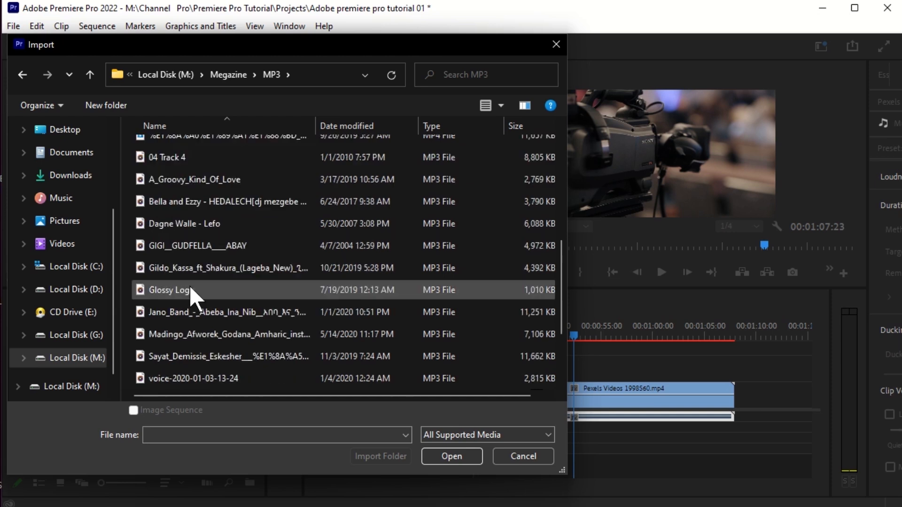
{"action": "scroll", "coordinate": [198, 240], "scroll_direction": "up", "scroll_amount": 2}
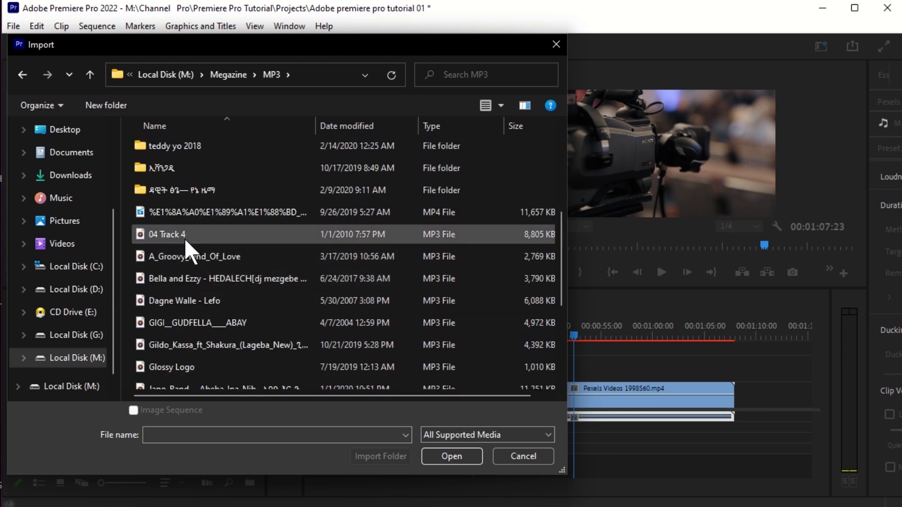
{"action": "left_click", "coordinate": [184, 238]}
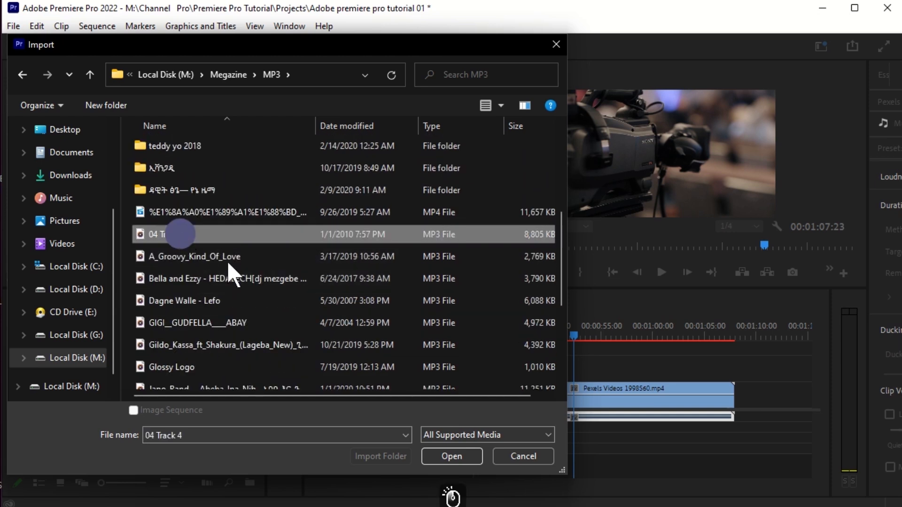
{"action": "left_click", "coordinate": [447, 452]}
Place 04 Track 4.mp3 on audio track A2 at the start of Sequence 01.
{"action": "mouse_move", "coordinate": [116, 439]}
{"action": "left_mouse_down"}
{"action": "mouse_move", "coordinate": [453, 491]}
{"action": "mouse_move", "coordinate": [465, 435]}
{"action": "mouse_move", "coordinate": [570, 429]}
{"action": "mouse_move", "coordinate": [493, 437]}
{"action": "mouse_move", "coordinate": [513, 433]}
{"action": "left_mouse_up"}
{"action": "scroll", "coordinate": [541, 430], "scroll_direction": "down", "scroll_amount": 3}
{"action": "left_click_drag", "start_coordinate": [506, 483], "coordinate": [594, 483]}
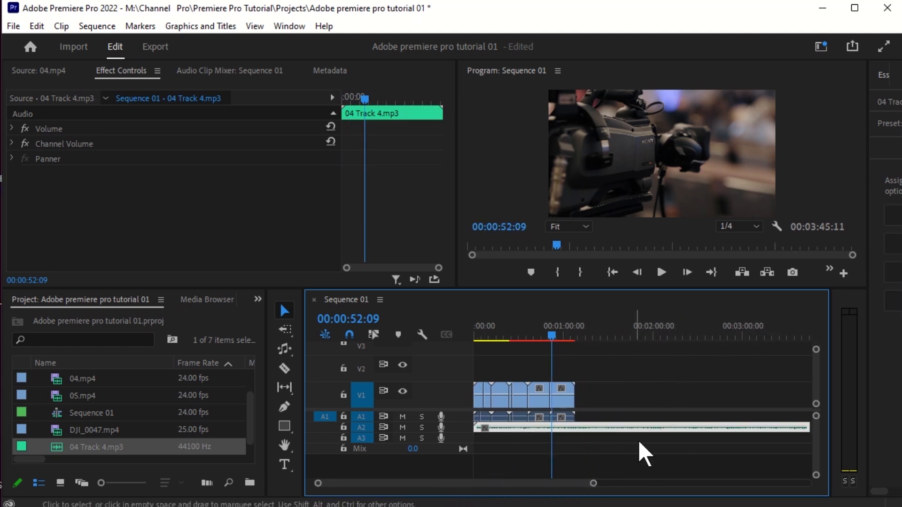
Enable Remix on the 04 Track 4.mp3 clip on A2 and widen the Essential Sound panel to show its Duration settings.
{"action": "right_click", "coordinate": [621, 430]}
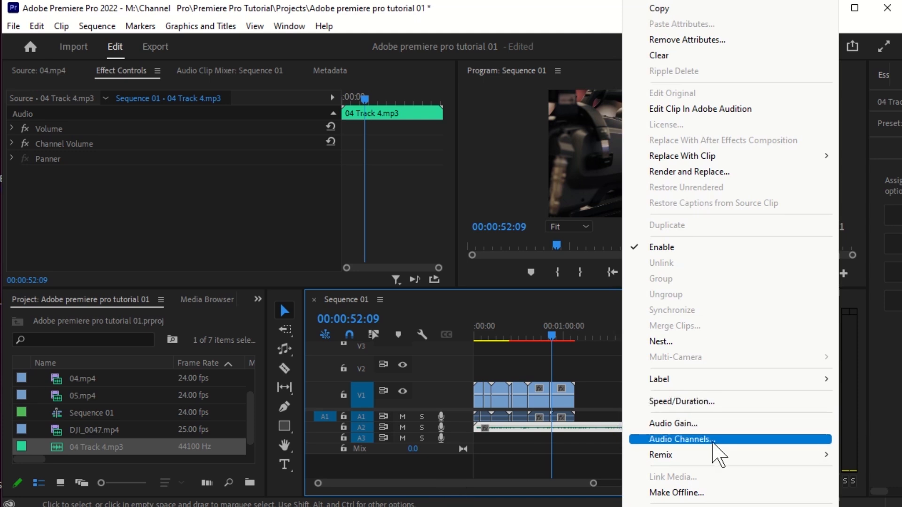
{"action": "mouse_move", "coordinate": [706, 454]}
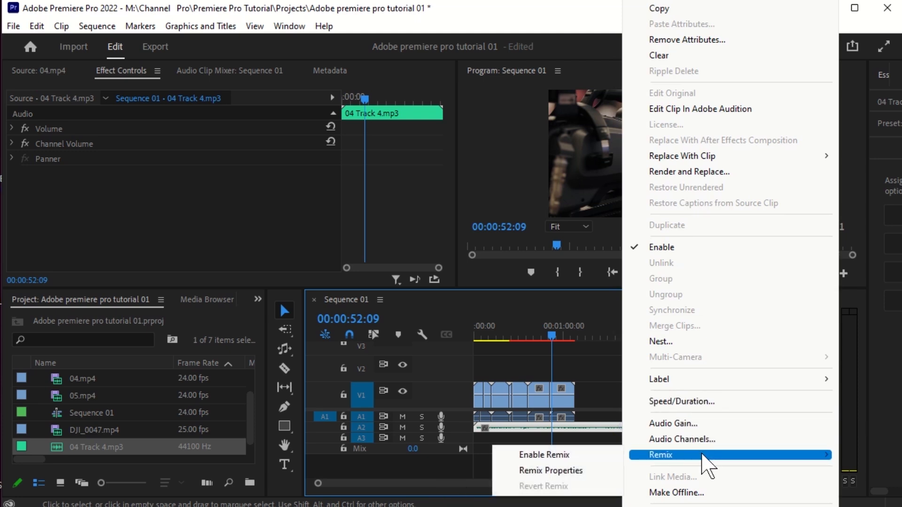
{"action": "left_click", "coordinate": [565, 458]}
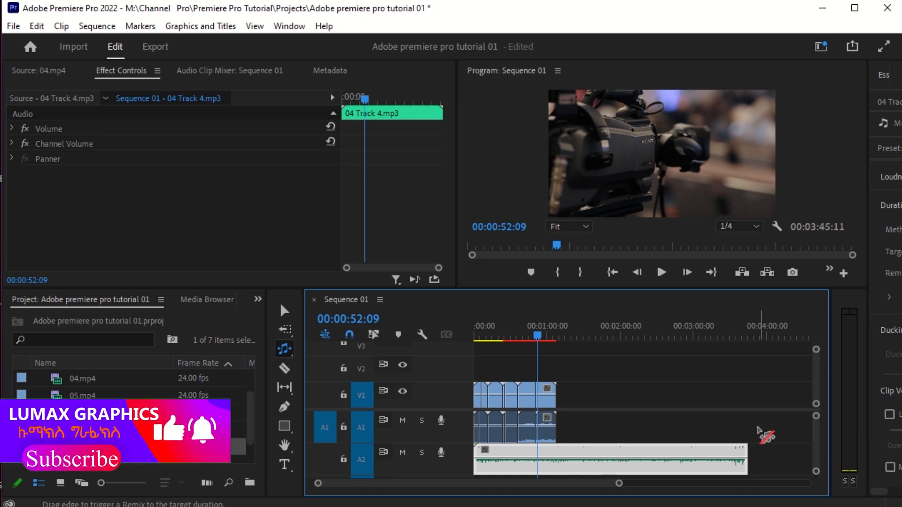
{"action": "left_click_drag", "start_coordinate": [619, 483], "coordinate": [561, 484]}
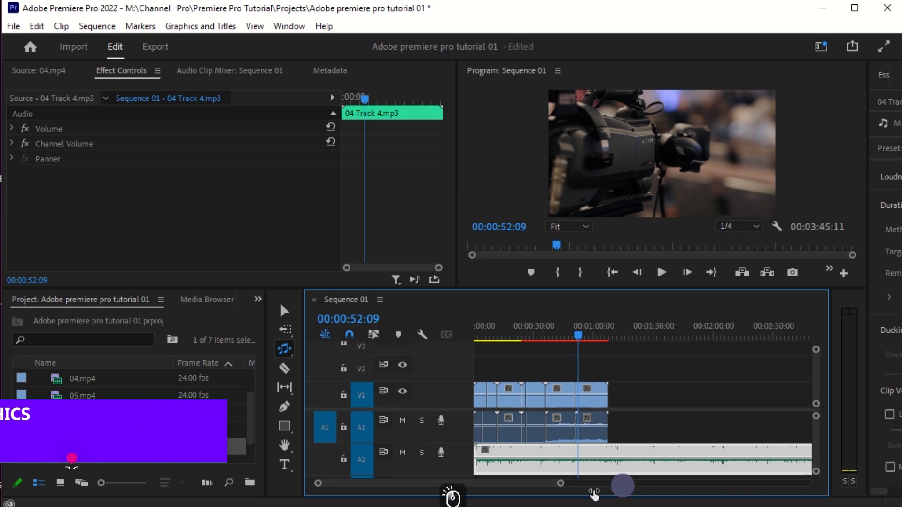
{"action": "left_click_drag", "start_coordinate": [867, 241], "coordinate": [769, 265]}
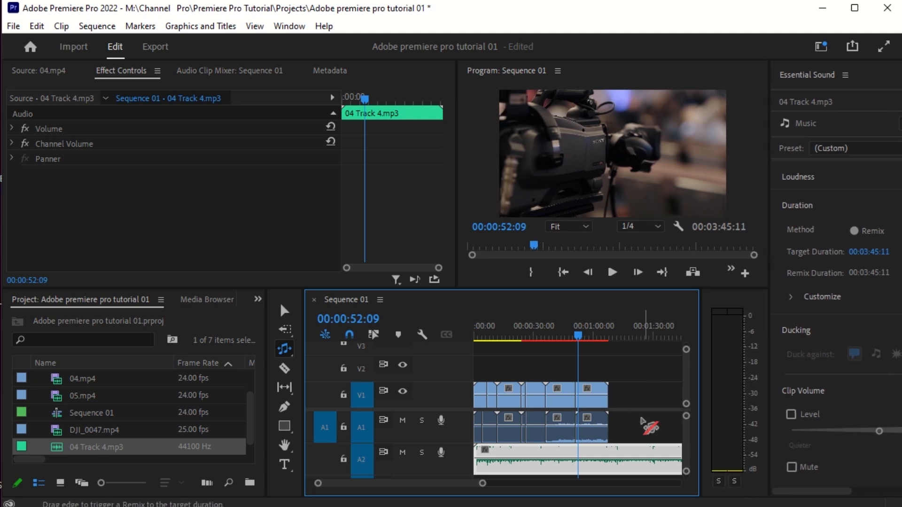
Remix 04 Track 4.mp3 on A2 down to a target duration of 00:01:07:23, matching the video's end, and return the playhead to the start.
{"action": "left_click_drag", "start_coordinate": [471, 483], "coordinate": [523, 484]}
{"action": "left_click", "coordinate": [530, 460]}
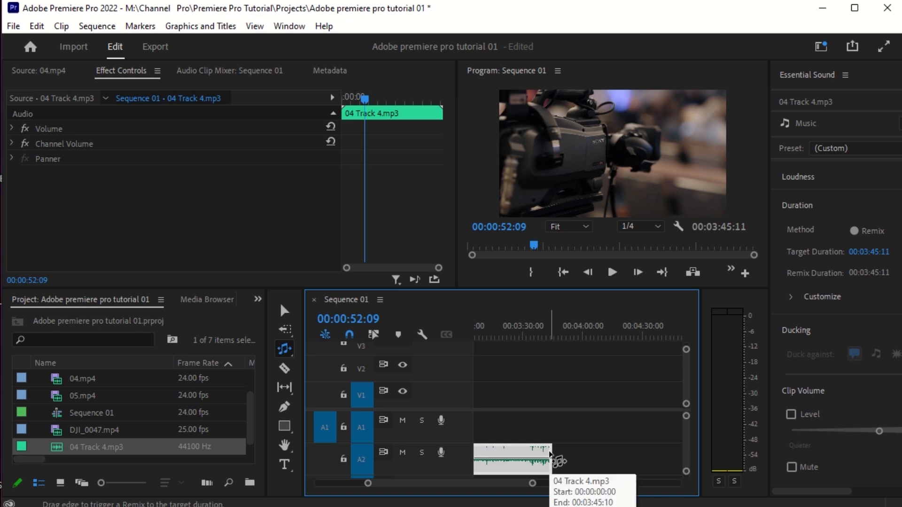
{"action": "left_click_drag", "start_coordinate": [551, 454], "coordinate": [410, 478]}
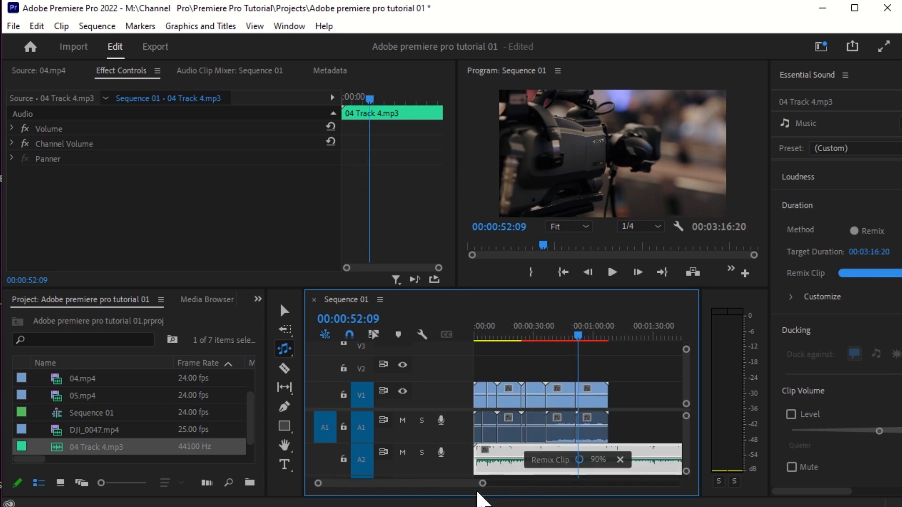
{"action": "left_click_drag", "start_coordinate": [458, 496], "coordinate": [500, 495]}
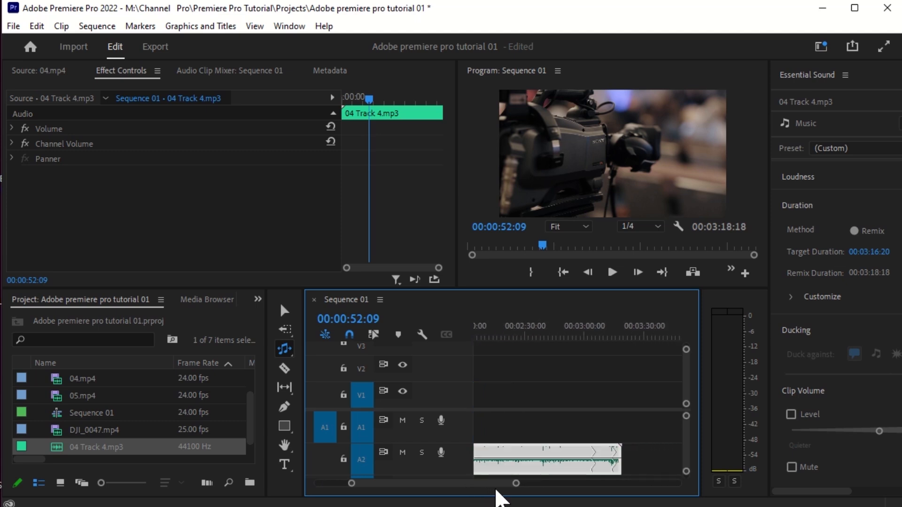
{"action": "left_click_drag", "start_coordinate": [613, 452], "coordinate": [514, 469]}
{"action": "left_click_drag", "start_coordinate": [452, 491], "coordinate": [414, 494]}
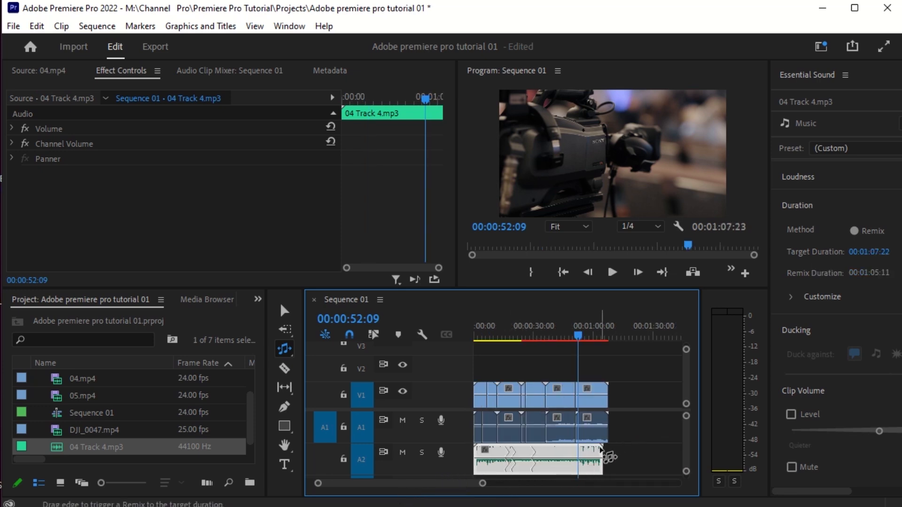
{"action": "left_click_drag", "start_coordinate": [605, 455], "coordinate": [608, 455]}
{"action": "left_click_drag", "start_coordinate": [581, 326], "coordinate": [445, 365]}
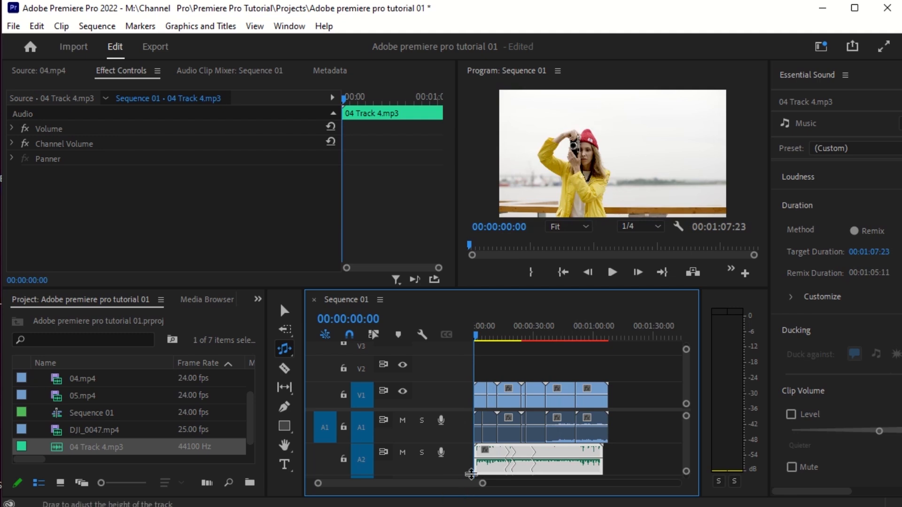
Mute audio track A1 and play Sequence 01 to near its end to hear the remixed music on A2.
{"action": "left_click", "coordinate": [402, 421]}
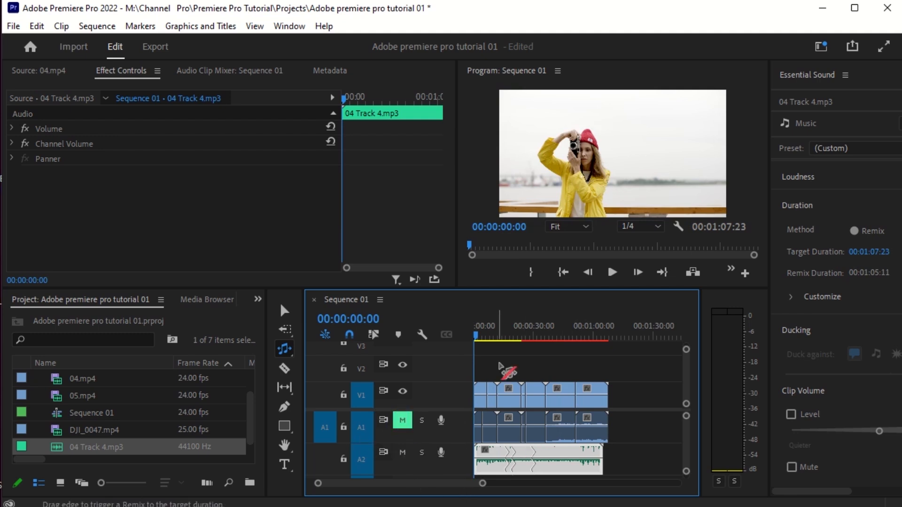
{"action": "left_click", "coordinate": [611, 271]}
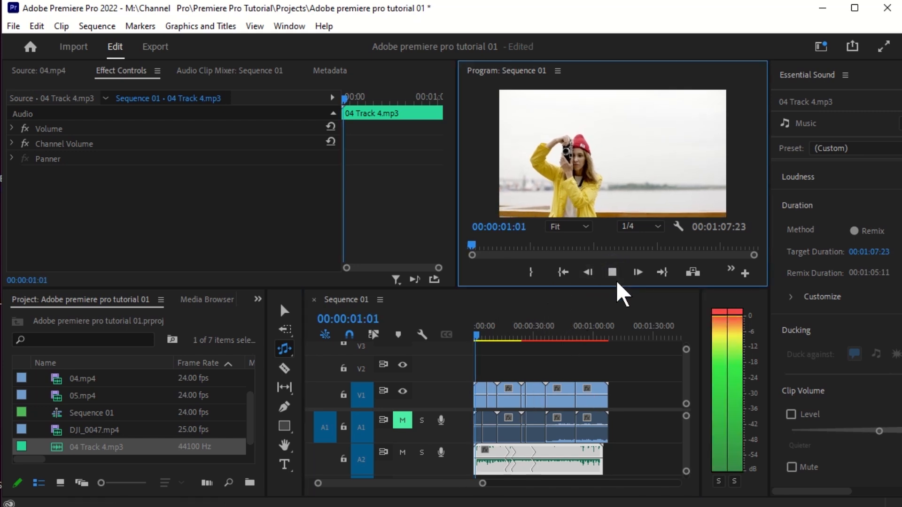
{"action": "left_click_drag", "start_coordinate": [483, 483], "coordinate": [470, 486]}
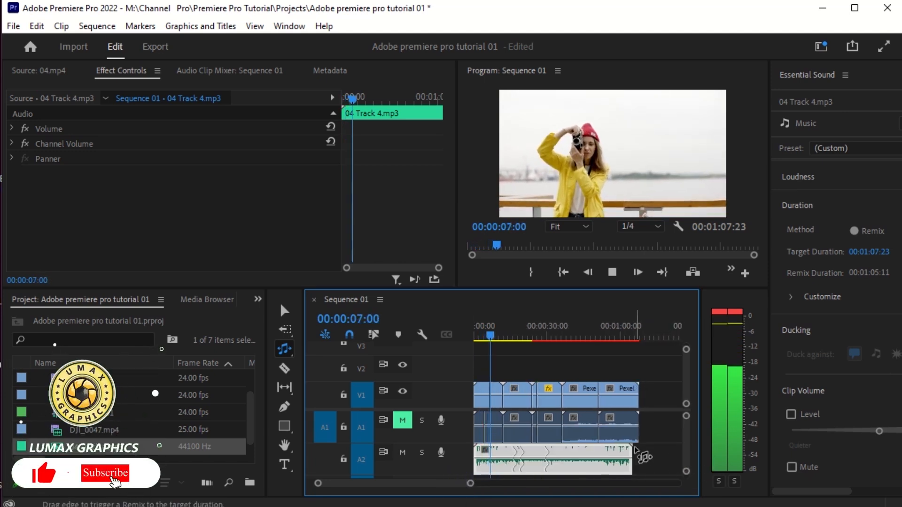
{"action": "left_click_drag", "start_coordinate": [635, 456], "coordinate": [650, 453]}
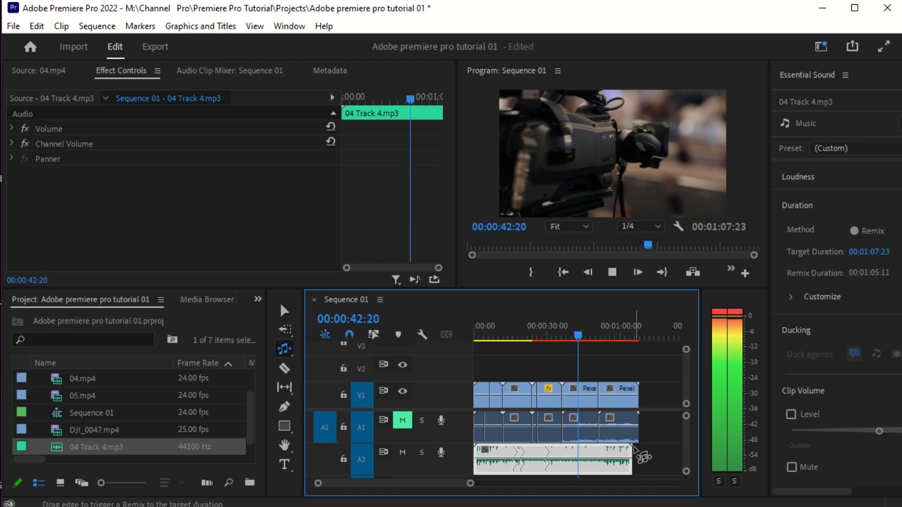
{"action": "left_click_drag", "start_coordinate": [631, 455], "coordinate": [645, 452]}
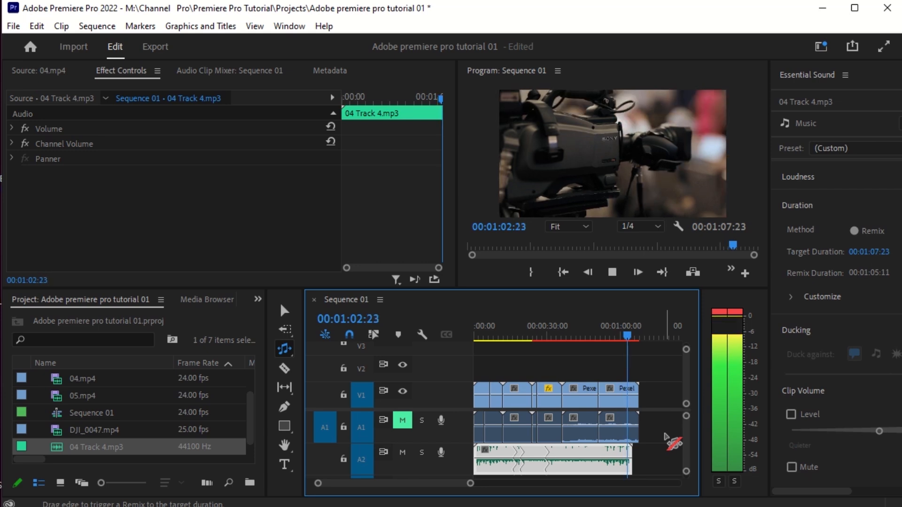
{"action": "left_click", "coordinate": [633, 334]}
{"action": "left_click", "coordinate": [612, 273]}
Place the playhead at the end of the last video clip, at 00:01:07:21, to compare it with the end of the music.
{"action": "left_click", "coordinate": [252, 423]}
{"action": "scroll", "coordinate": [251, 423], "scroll_direction": "down", "scroll_amount": 2}
{"action": "left_click", "coordinate": [216, 448]}
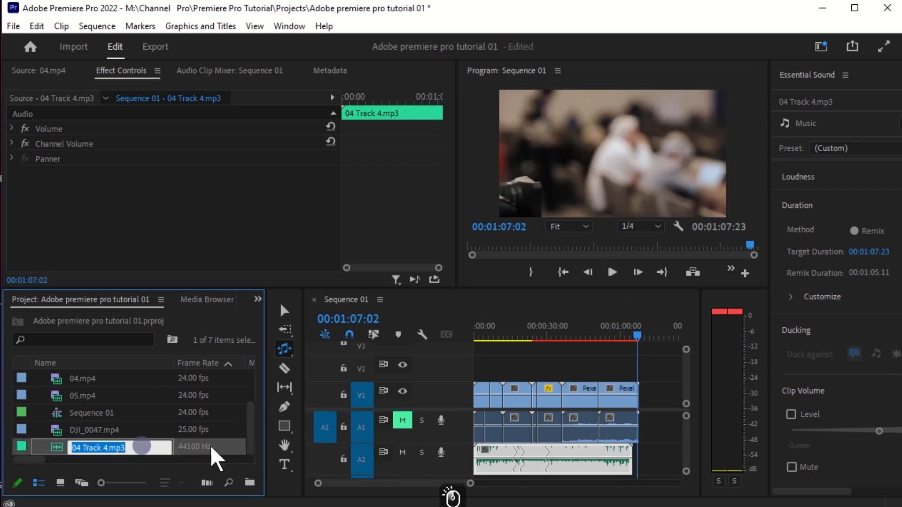
{"action": "left_click", "coordinate": [90, 447]}
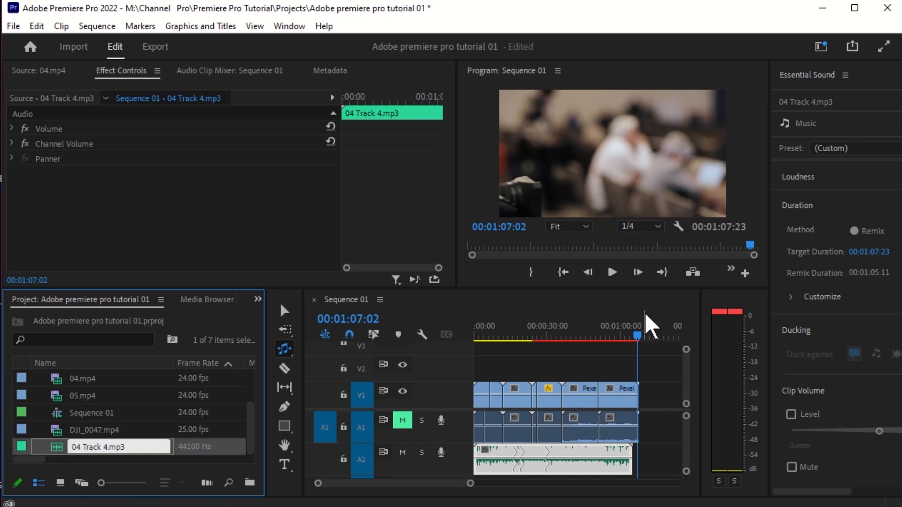
{"action": "left_click", "coordinate": [632, 334]}
{"action": "key", "text": "="}
{"action": "left_click_drag", "start_coordinate": [576, 340], "coordinate": [617, 339]}
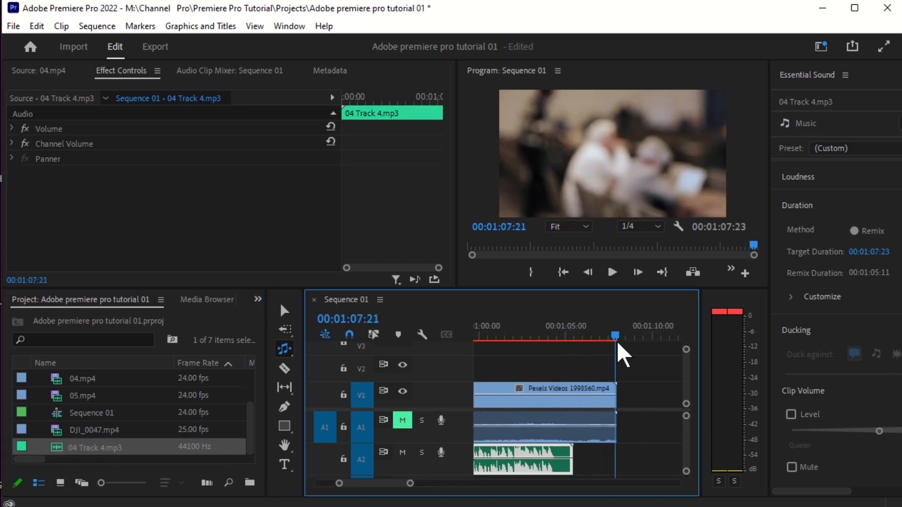
Open the original 04 Track 4.mp3 in the Source monitor and play it up to 00;01;11;19.
{"action": "double_click", "coordinate": [58, 447]}
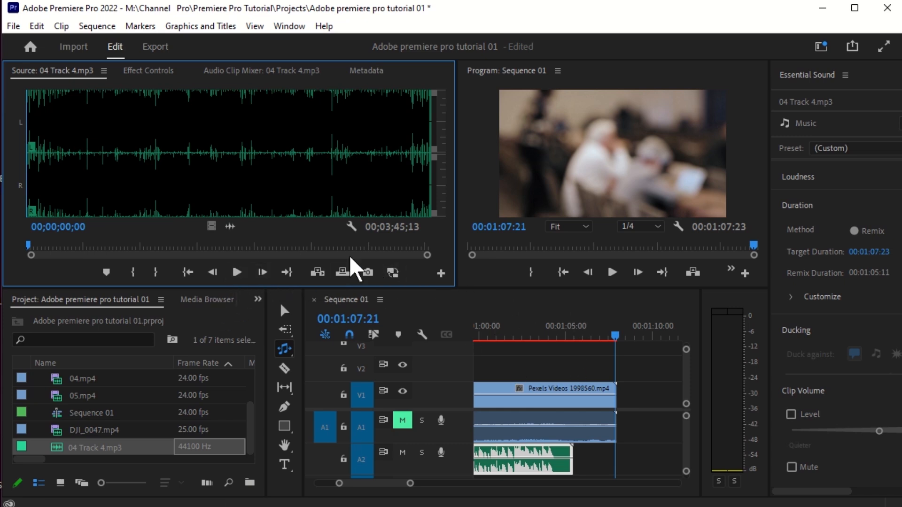
{"action": "left_click", "coordinate": [236, 273]}
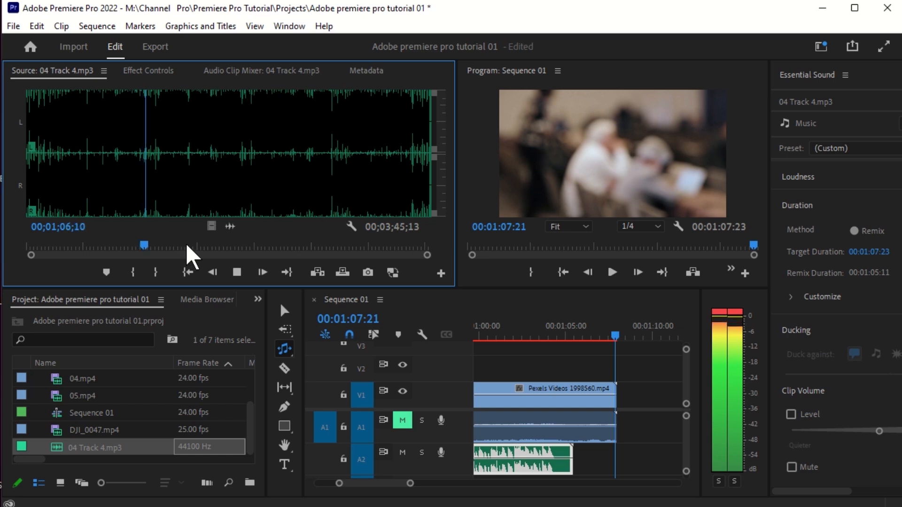
{"action": "left_click", "coordinate": [237, 274]}
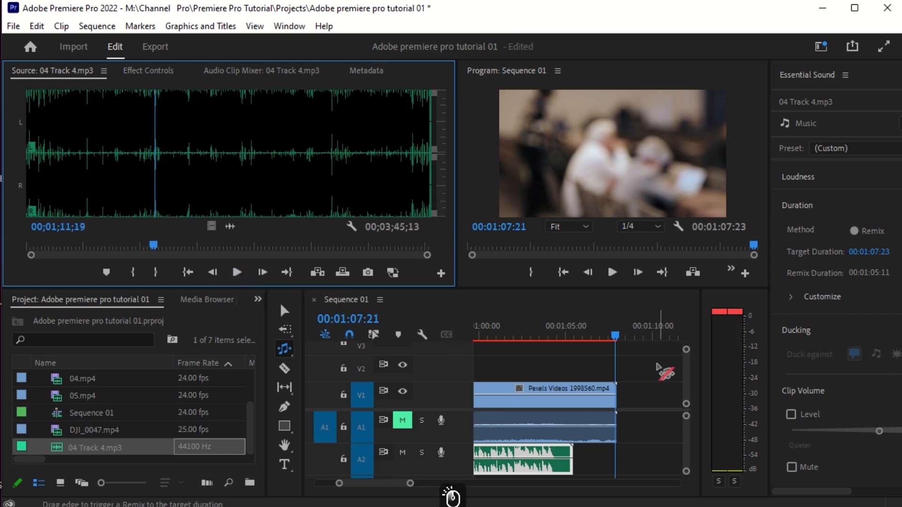
Play Sequence 01 again with the remixed music to compare it with the original track, stopping at 00:00:57:19.
{"action": "left_click_drag", "start_coordinate": [611, 333], "coordinate": [465, 382]}
{"action": "left_click_drag", "start_coordinate": [388, 486], "coordinate": [447, 489]}
{"action": "left_click", "coordinate": [612, 273]}
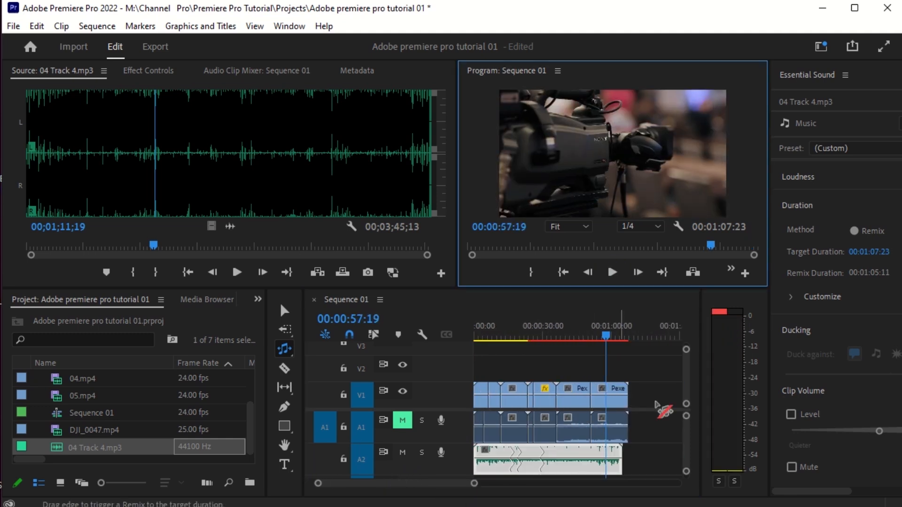
Split the last Pexels Videos 1998560.mp4 clip on V1 at about 00:00:59:17 and 00:01:03, and its A1 audio at about 00:01:01, using the Razor tool.
{"action": "key", "text": "v"}
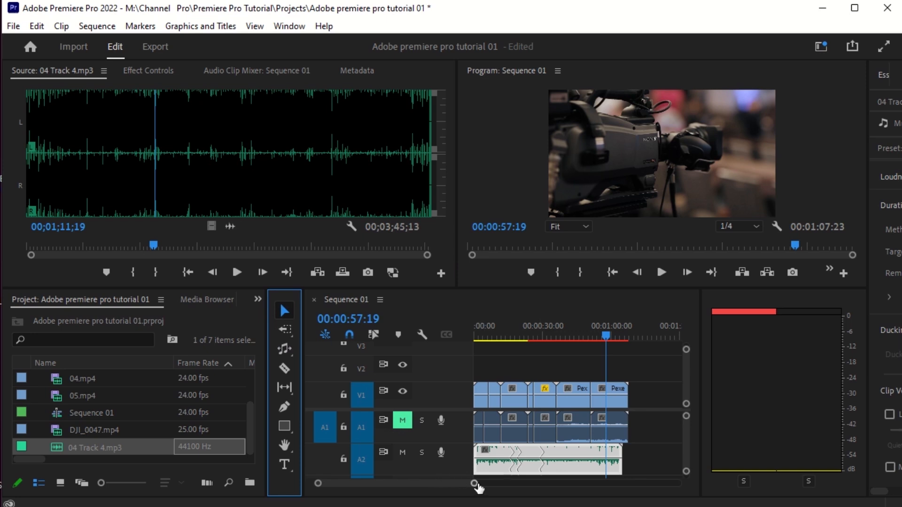
{"action": "left_click_drag", "start_coordinate": [475, 484], "coordinate": [452, 488]}
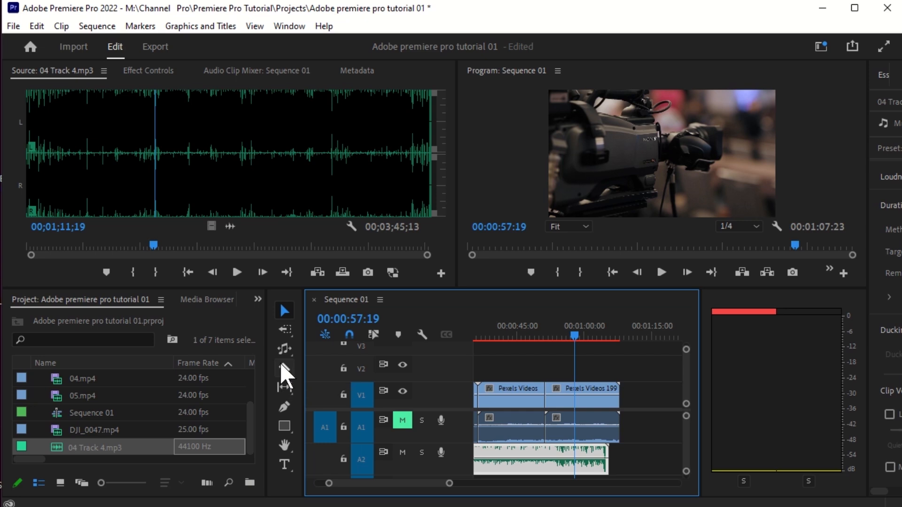
{"action": "key", "text": "c"}
{"action": "left_click", "coordinate": [588, 392]}
{"action": "left_click_drag", "start_coordinate": [584, 330], "coordinate": [582, 336]}
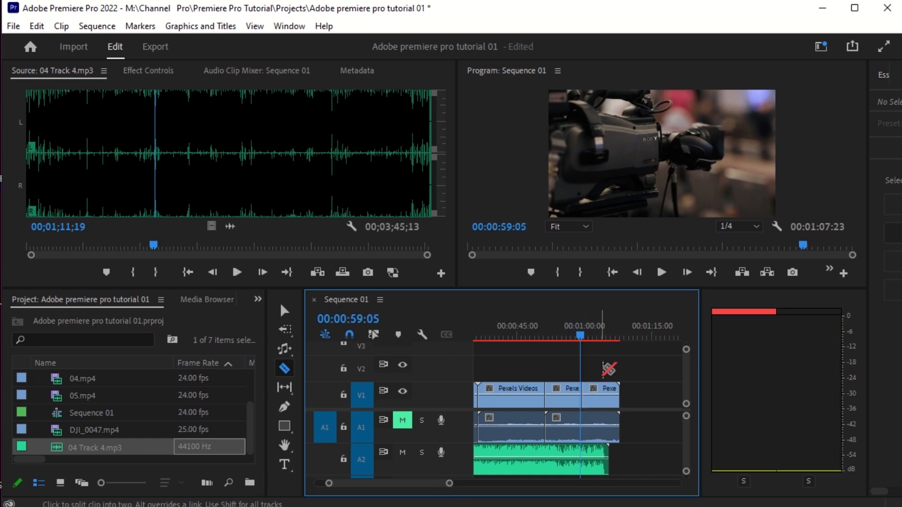
{"action": "left_click_drag", "start_coordinate": [582, 335], "coordinate": [585, 337]}
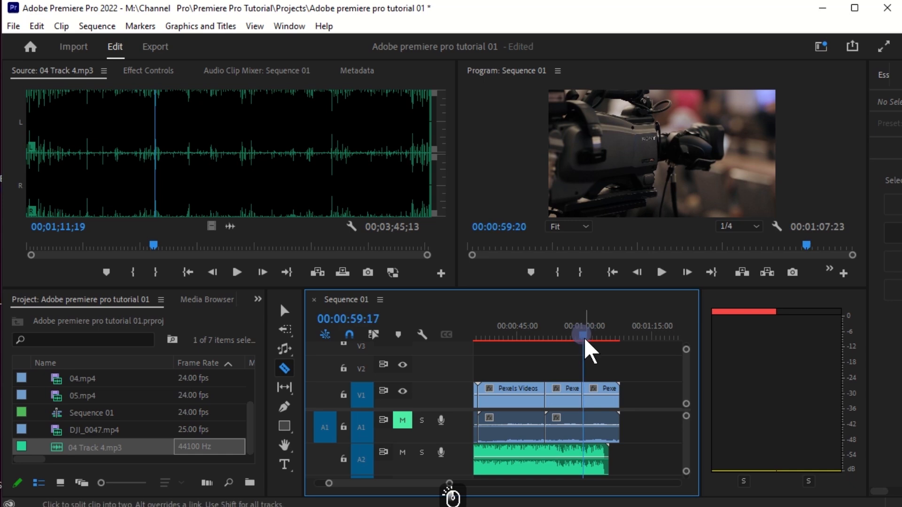
{"action": "left_click", "coordinate": [590, 431]}
{"action": "left_click", "coordinate": [601, 389]}
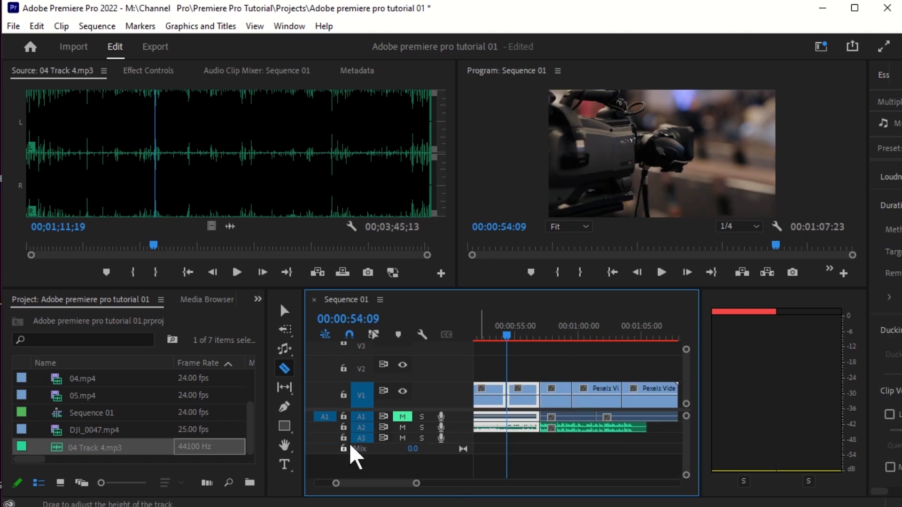
Split the clips on all tracks at once at about 8.5 seconds, through the second 04.mp4 clip.
{"action": "scroll", "coordinate": [389, 487], "scroll_direction": "down", "scroll_amount": 5}
{"action": "scroll", "coordinate": [380, 484], "scroll_direction": "up", "scroll_amount": 10}
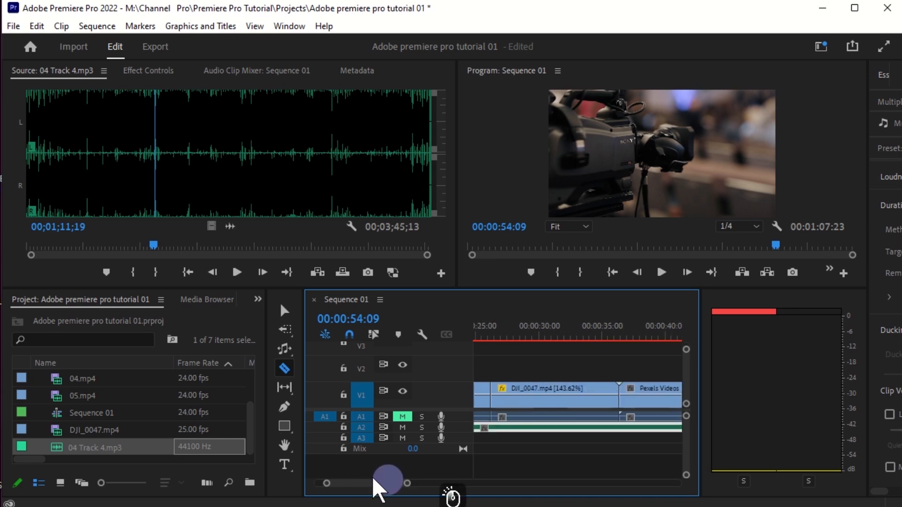
{"action": "key", "text": "shift"}
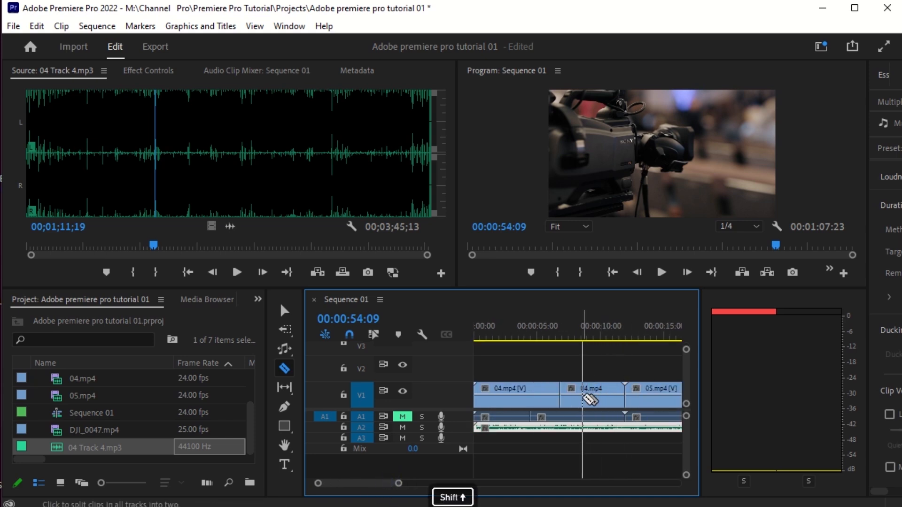
{"action": "left_click", "coordinate": [582, 398], "text": "shift"}
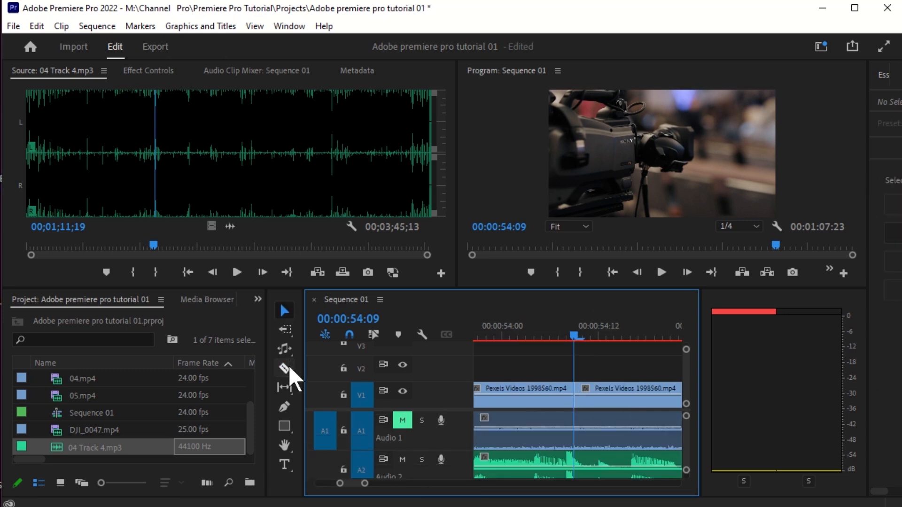
Split the clips on all tracks at about 00:00:54:00, just before the playhead, using the Razor tool.
{"action": "left_click", "coordinate": [284, 368]}
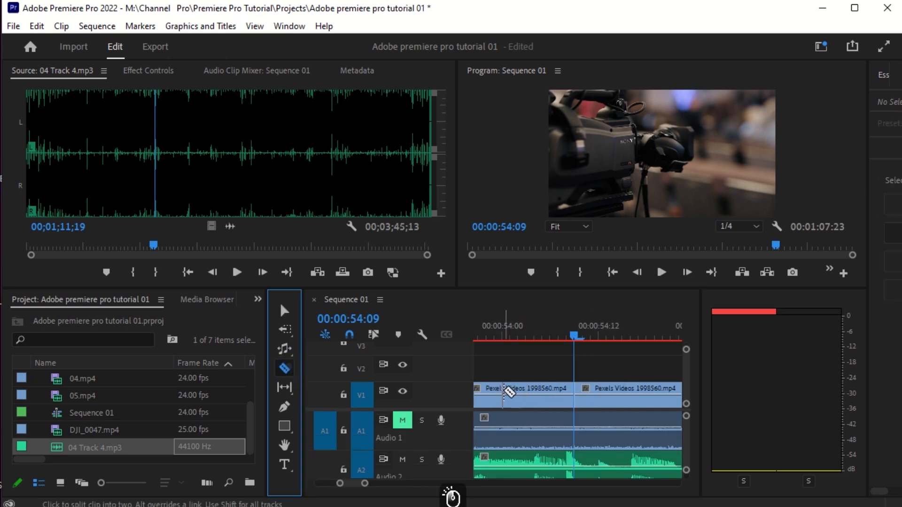
{"action": "key", "text": "shift"}
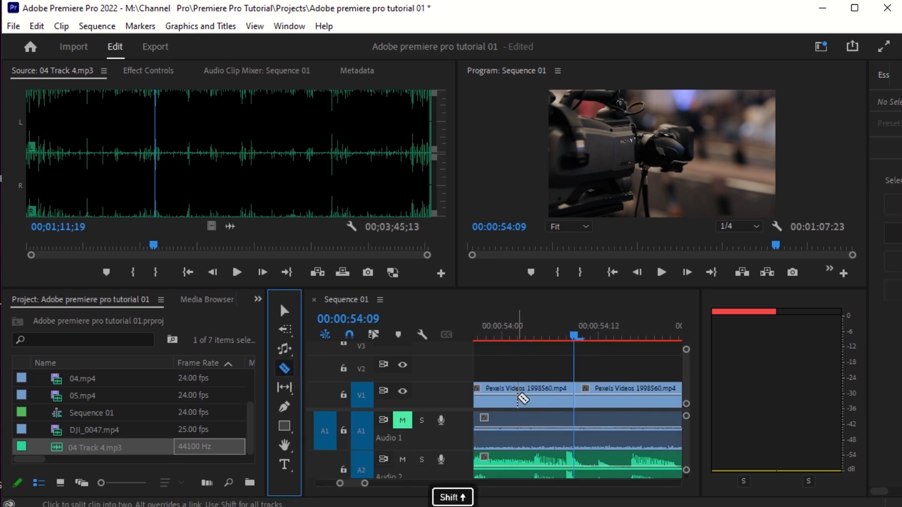
{"action": "left_click", "coordinate": [502, 408], "text": "shift"}
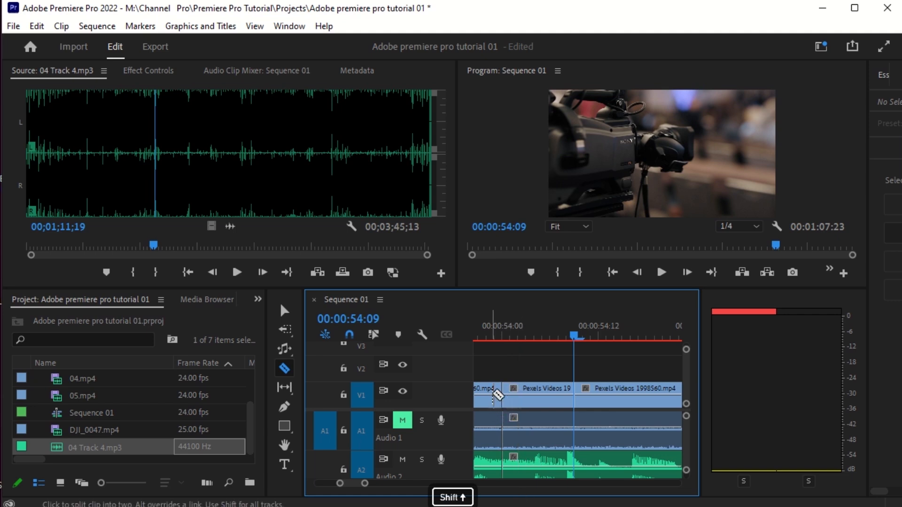
Try to slip the full-length DJI_0047.mp4 clip on V1 with the Slip tool.
{"action": "left_click", "coordinate": [284, 387]}
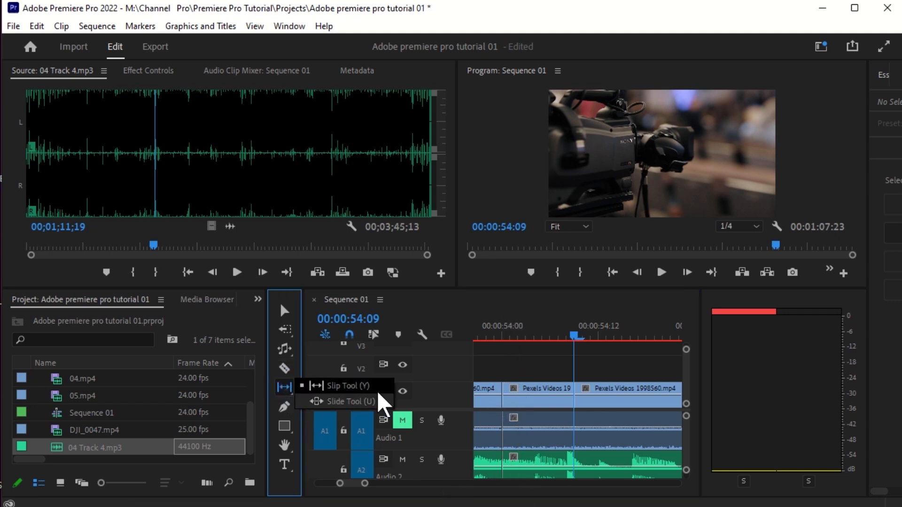
{"action": "key", "text": "v"}
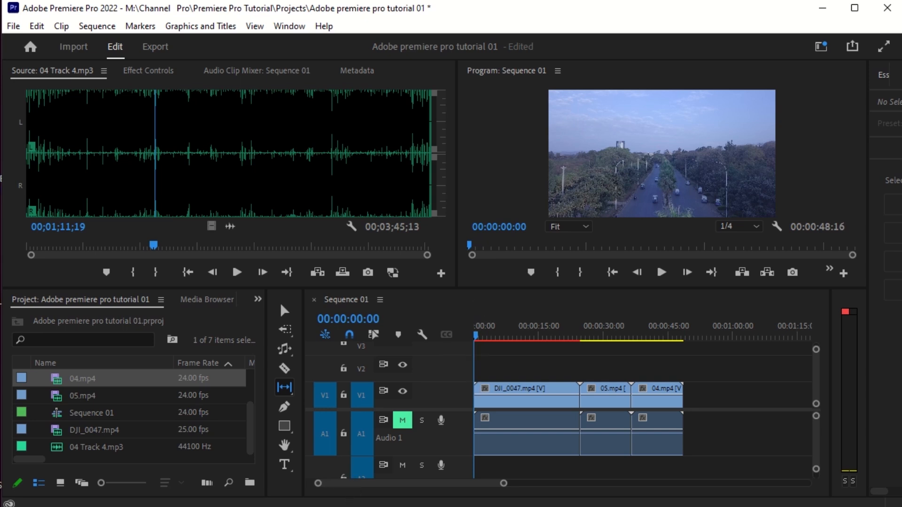
{"action": "left_click_drag", "start_coordinate": [562, 396], "coordinate": [563, 396]}
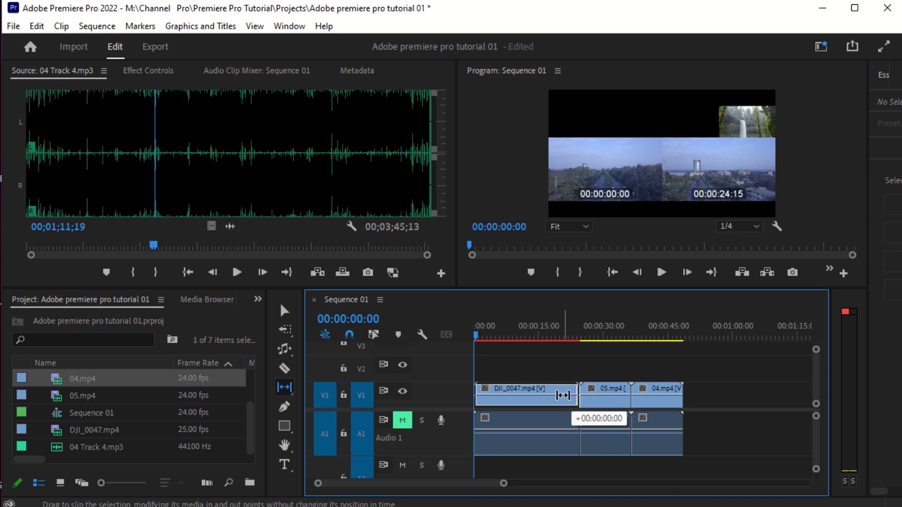
{"action": "left_click_drag", "start_coordinate": [562, 396], "coordinate": [563, 396]}
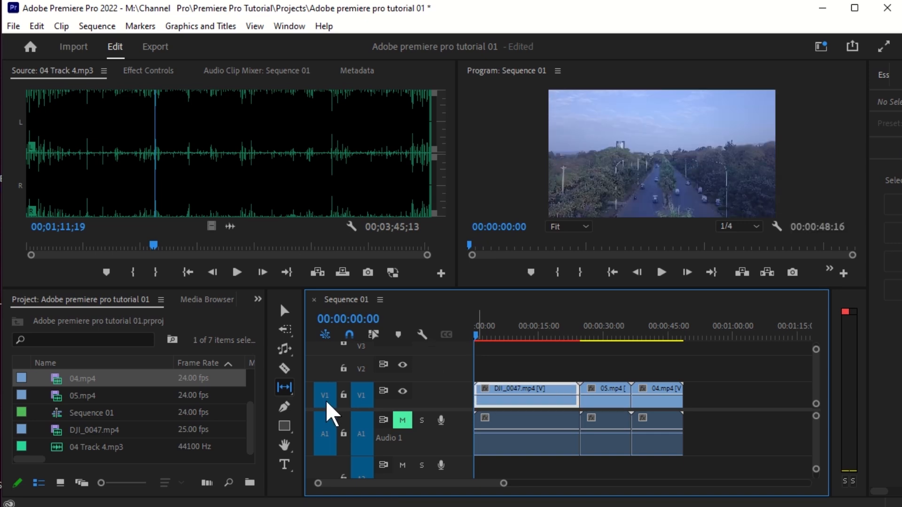
Split DJI_0047.mp4 on V1 at about 11 seconds and slip the first piece's media by about -00:00:06:22.
{"action": "left_click", "coordinate": [284, 388]}
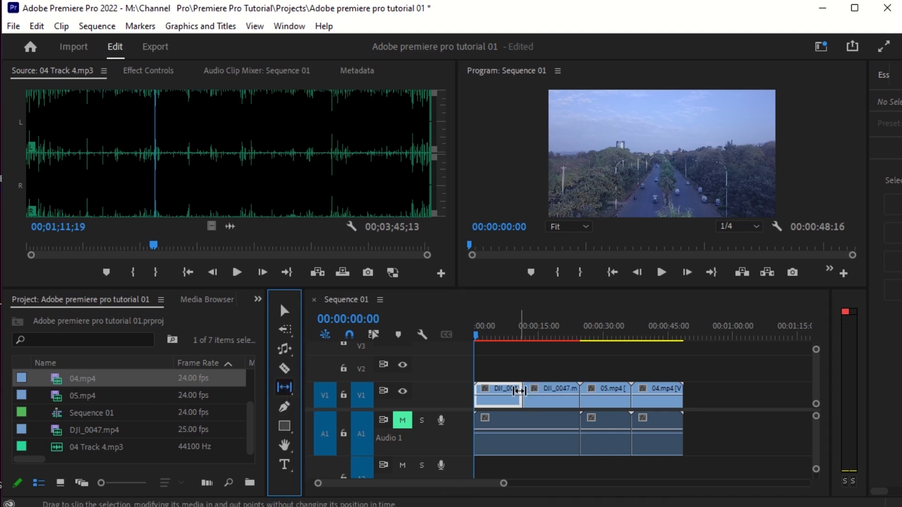
{"action": "left_click_drag", "start_coordinate": [520, 392], "coordinate": [604, 395]}
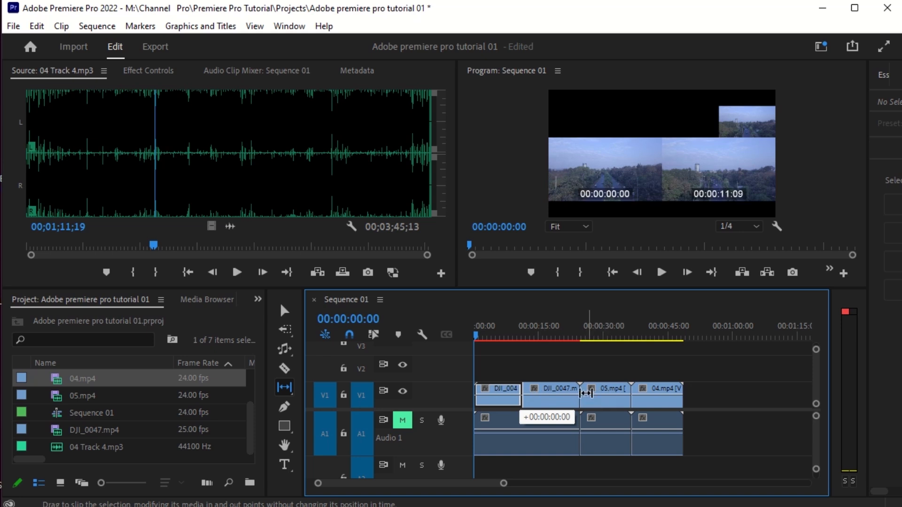
{"action": "left_click_drag", "start_coordinate": [541, 390], "coordinate": [491, 402]}
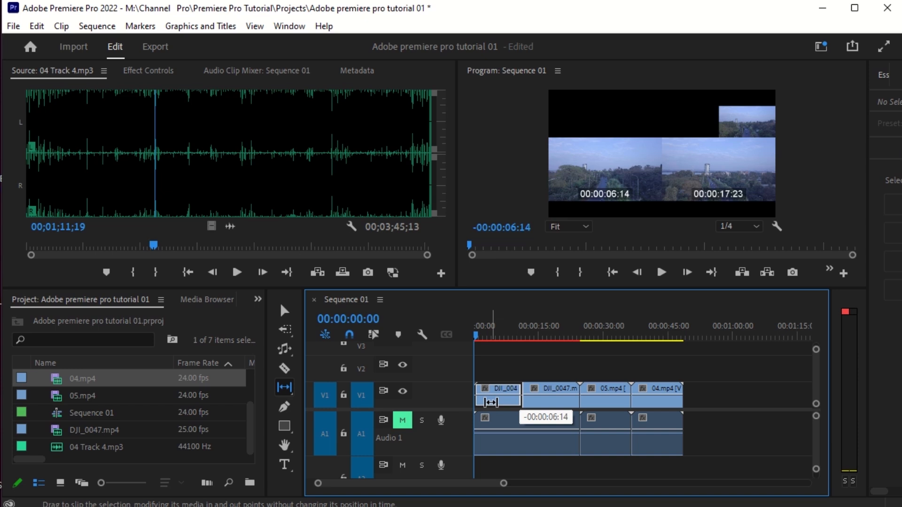
{"action": "left_click_drag", "start_coordinate": [491, 403], "coordinate": [489, 402]}
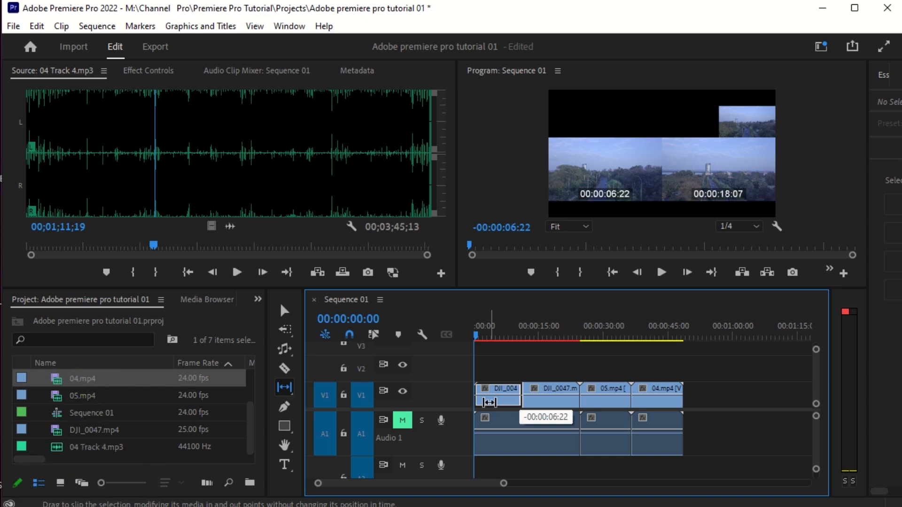
{"action": "left_click_drag", "start_coordinate": [489, 403], "coordinate": [522, 390]}
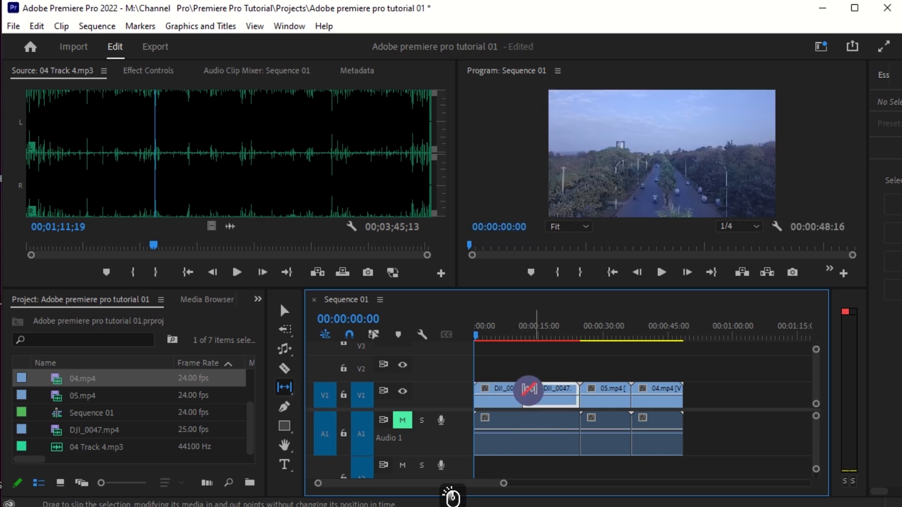
Rejoin the two DJI_0047.mp4 pieces on V1 into one clip and activate the Slide tool.
{"action": "left_click", "coordinate": [284, 310]}
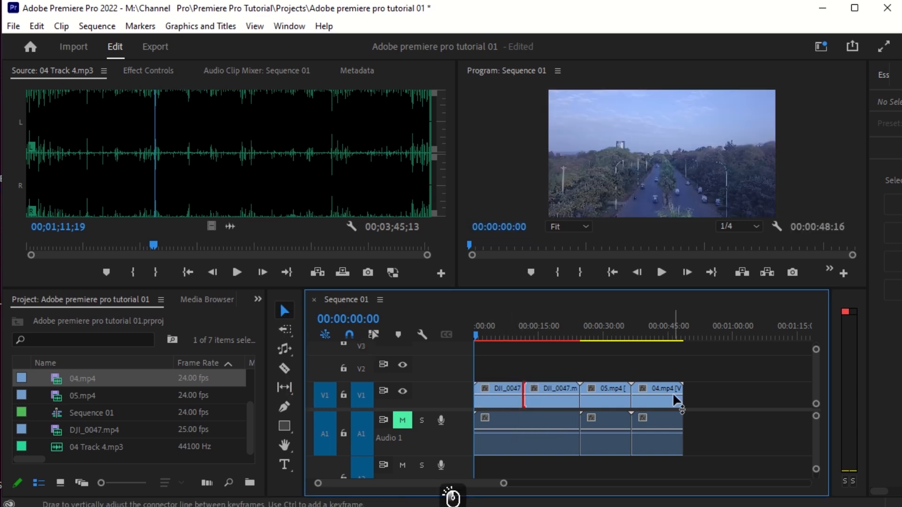
{"action": "left_click", "coordinate": [284, 387]}
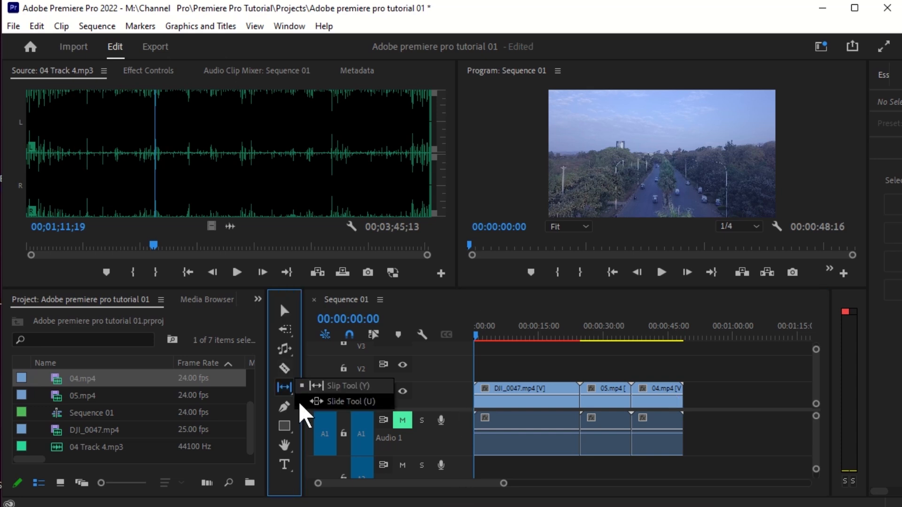
{"action": "left_click", "coordinate": [337, 403]}
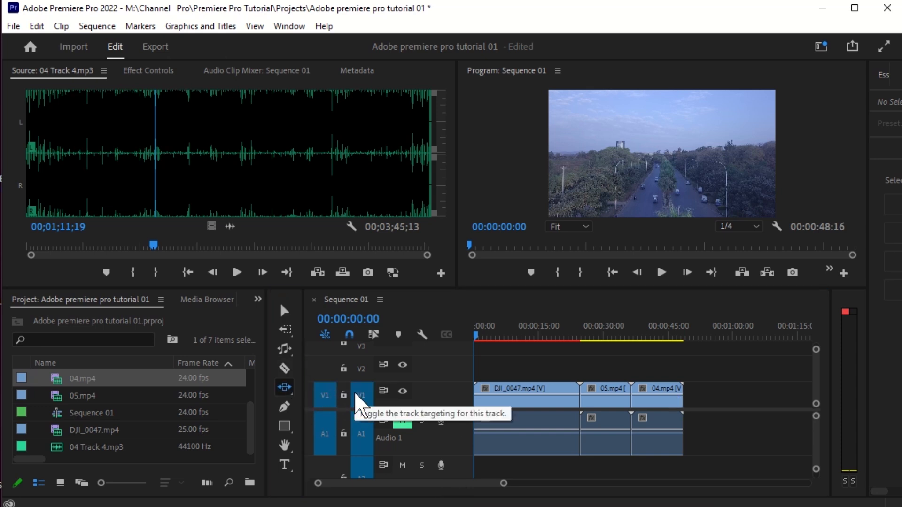
Split DJI_0047.mp4 on V1 at about 13 seconds and slide the second piece to start at about 17 seconds.
{"action": "key", "text": "u"}
{"action": "key", "text": "u"}
{"action": "left_click", "coordinate": [285, 387]}
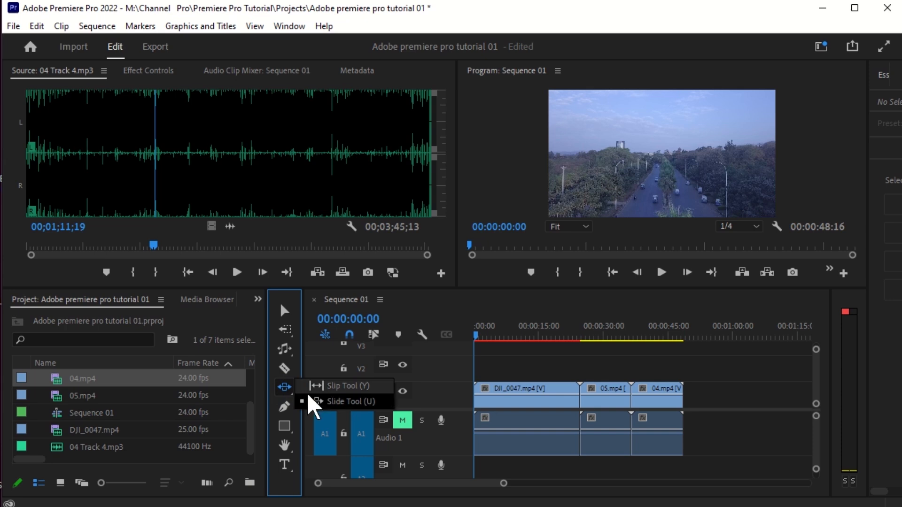
{"action": "left_click", "coordinate": [346, 401]}
{"action": "mouse_move", "coordinate": [574, 392]}
{"action": "left_mouse_down"}
{"action": "mouse_move", "coordinate": [539, 402]}
{"action": "mouse_move", "coordinate": [590, 405]}
{"action": "mouse_move", "coordinate": [538, 403]}
{"action": "mouse_move", "coordinate": [529, 388]}
{"action": "mouse_move", "coordinate": [581, 392]}
{"action": "left_mouse_up"}
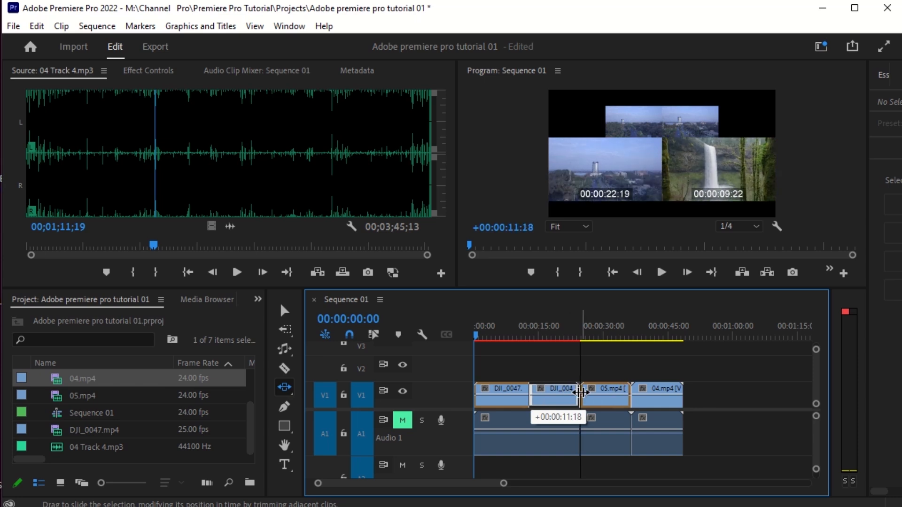
{"action": "left_click_drag", "start_coordinate": [594, 394], "coordinate": [569, 387]}
{"action": "left_click", "coordinate": [522, 389]}
{"action": "left_click_drag", "start_coordinate": [657, 392], "coordinate": [617, 395]}
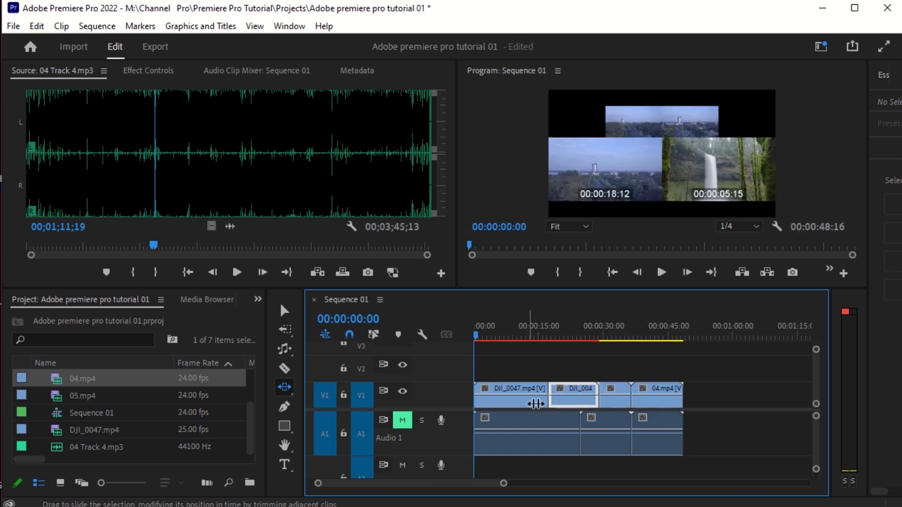
{"action": "left_click_drag", "start_coordinate": [536, 404], "coordinate": [535, 404]}
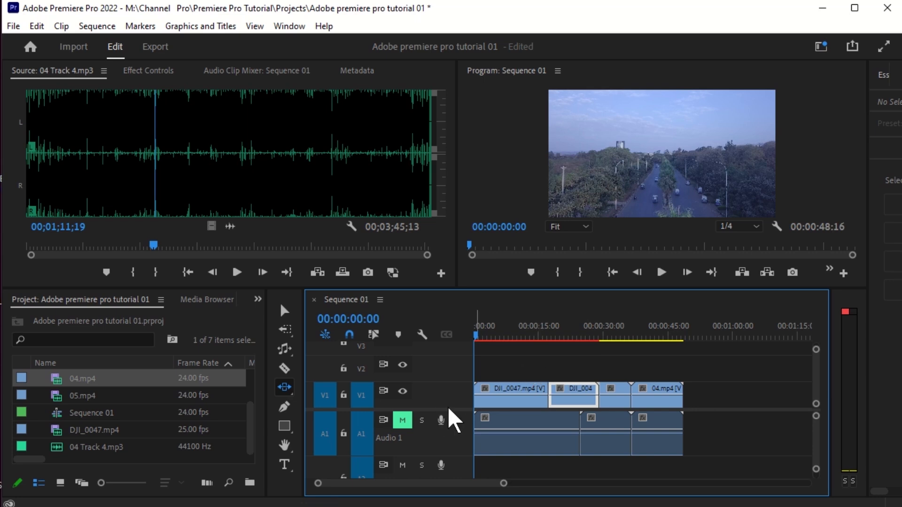
Draw a tilted four-cornered shape with the Pen tool over the middle of the sequence's first frame.
{"action": "left_click", "coordinate": [284, 406]}
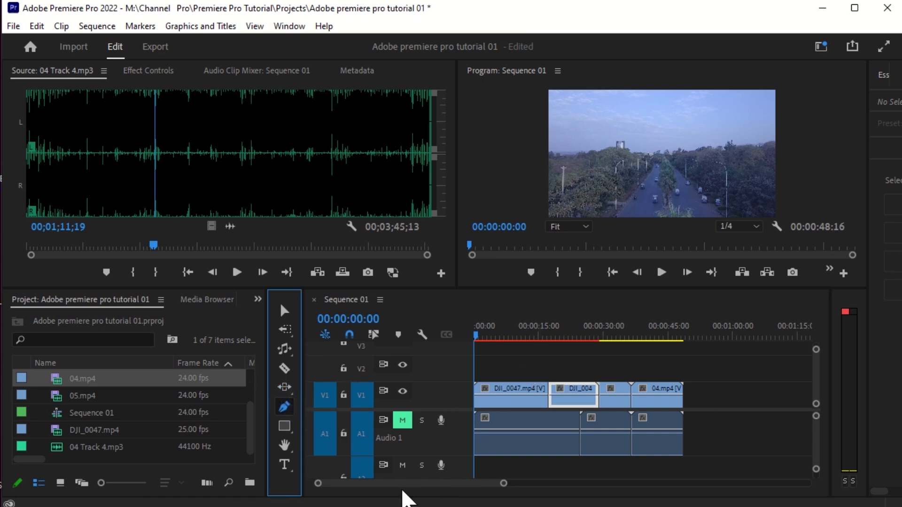
{"action": "key", "text": "p"}
{"action": "left_click_drag", "start_coordinate": [504, 486], "coordinate": [453, 486]}
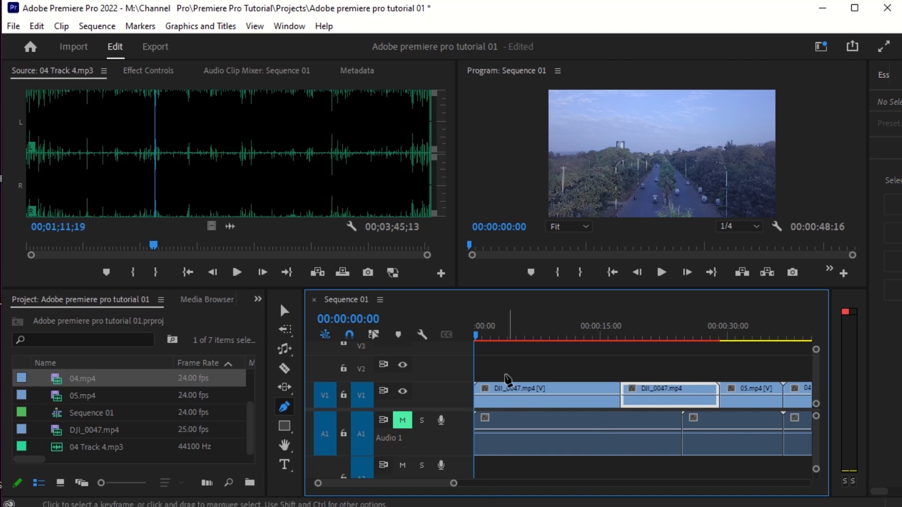
{"action": "left_click", "coordinate": [624, 118]}
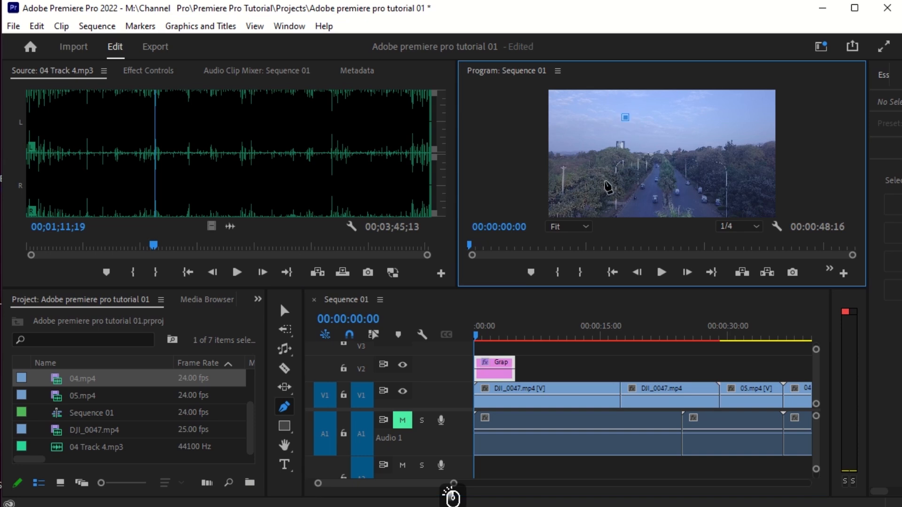
{"action": "left_click", "coordinate": [689, 204]}
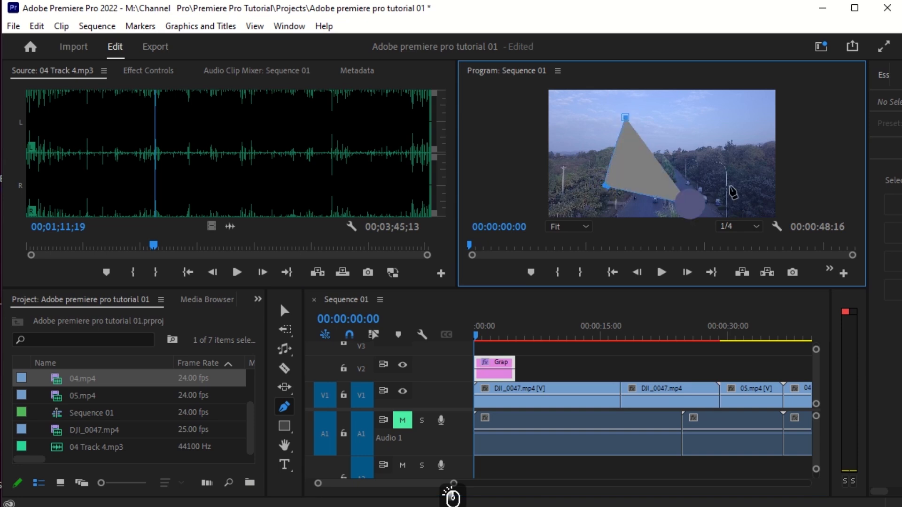
{"action": "left_click", "coordinate": [722, 134]}
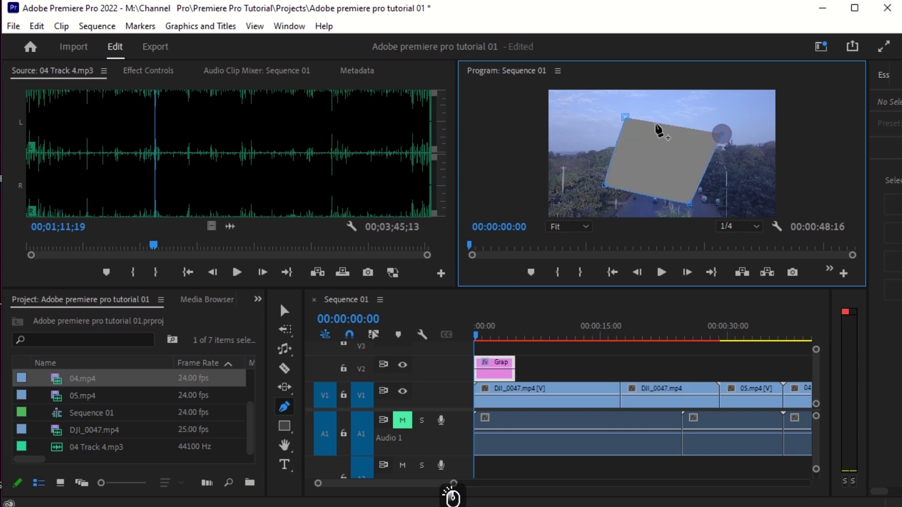
Reshape the grey four-point graphic by moving its corners to the frame's upper and lower edges, forming a slanted full-height band.
{"action": "left_click", "coordinate": [624, 117]}
{"action": "left_click_drag", "start_coordinate": [625, 117], "coordinate": [628, 92]}
{"action": "left_click_drag", "start_coordinate": [605, 184], "coordinate": [587, 238]}
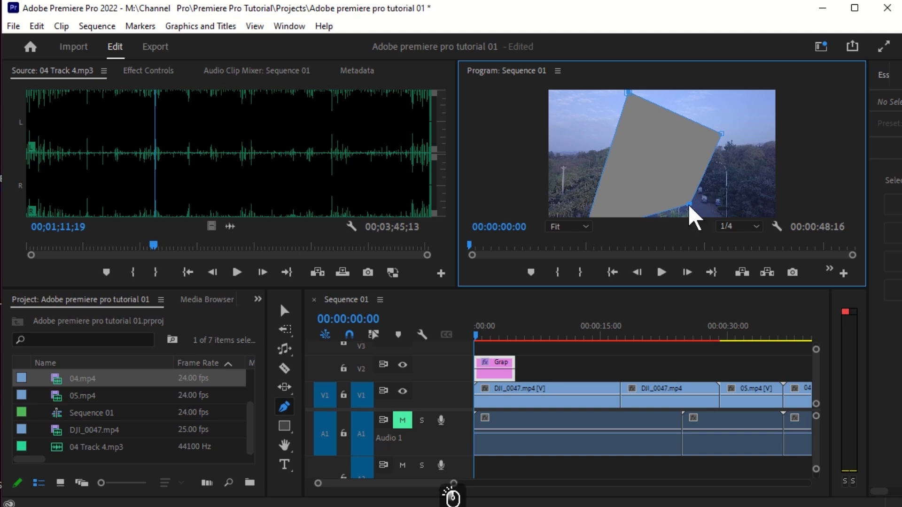
{"action": "left_click_drag", "start_coordinate": [721, 134], "coordinate": [719, 92]}
{"action": "left_click", "coordinate": [628, 91]}
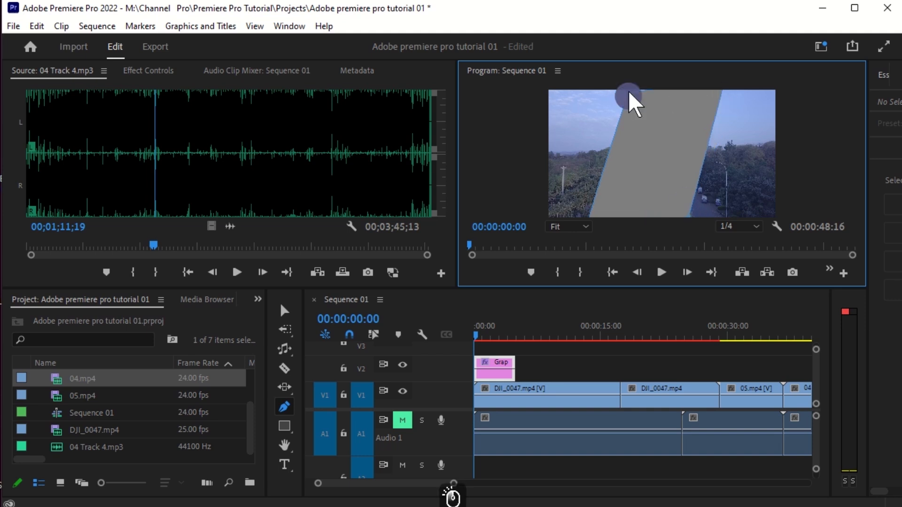
Display the Opacity keyframe line on the first DJI_0047.mp4 video clip on track V1.
{"action": "left_click_drag", "start_coordinate": [454, 484], "coordinate": [422, 484]}
{"action": "left_click", "coordinate": [285, 310]}
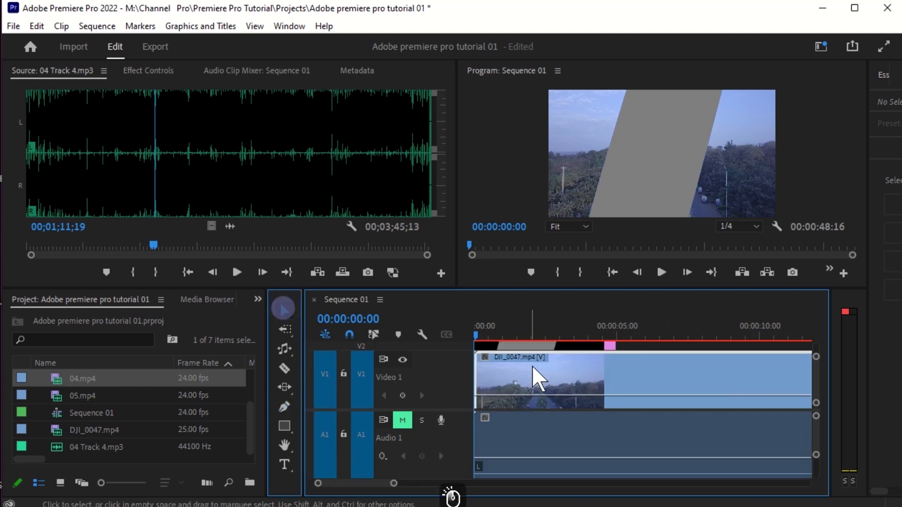
{"action": "left_click", "coordinate": [517, 358]}
{"action": "left_click", "coordinate": [540, 393]}
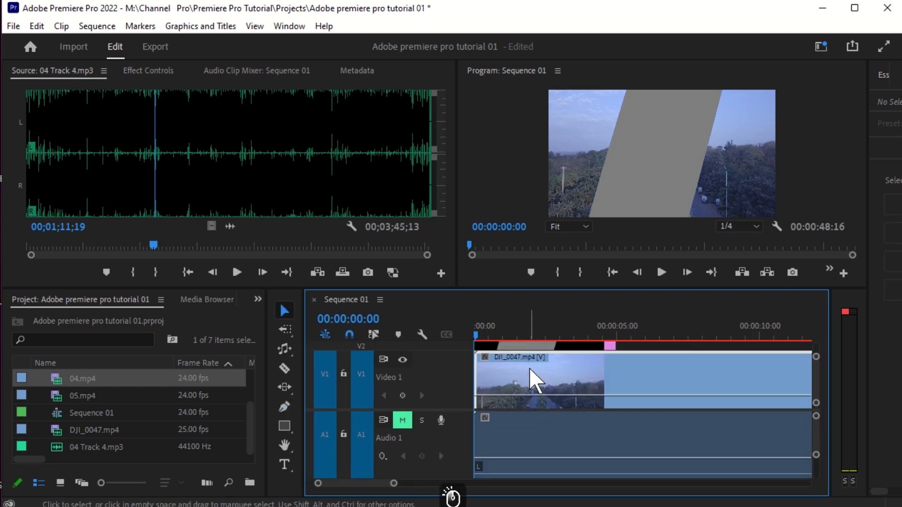
{"action": "right_click", "coordinate": [486, 357]}
{"action": "mouse_move", "coordinate": [522, 386]}
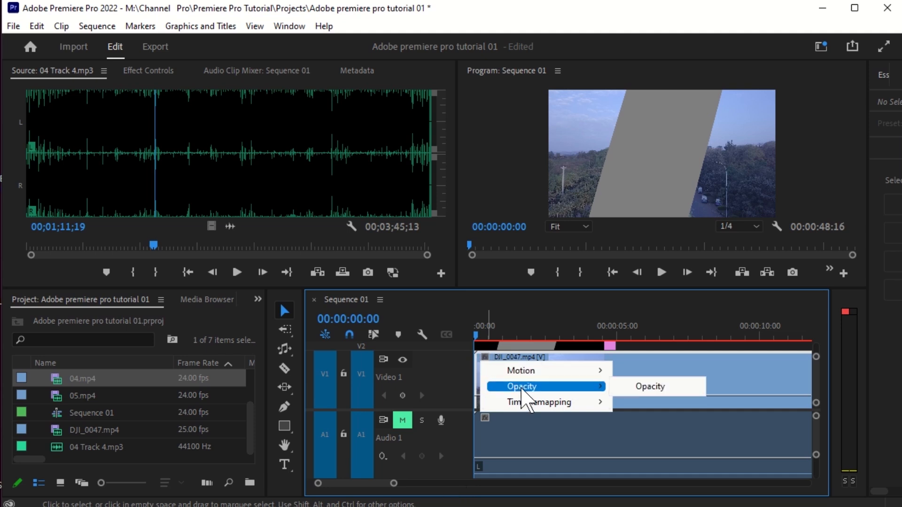
{"action": "left_click", "coordinate": [620, 389]}
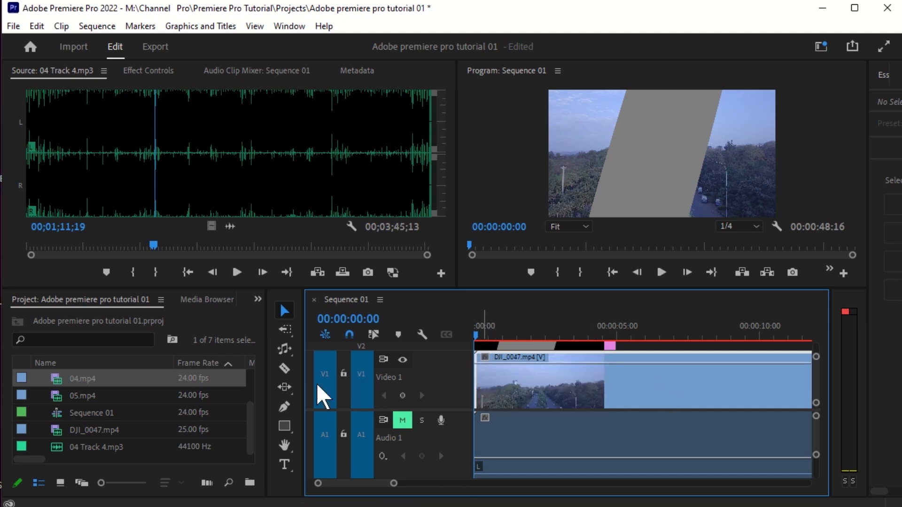
Fade in the first DJI_0047.mp4 clip with two Pen tool opacity keyframes, zero at its start and full just before 00:00:05:00.
{"action": "left_click", "coordinate": [285, 406]}
{"action": "left_click", "coordinate": [607, 364]}
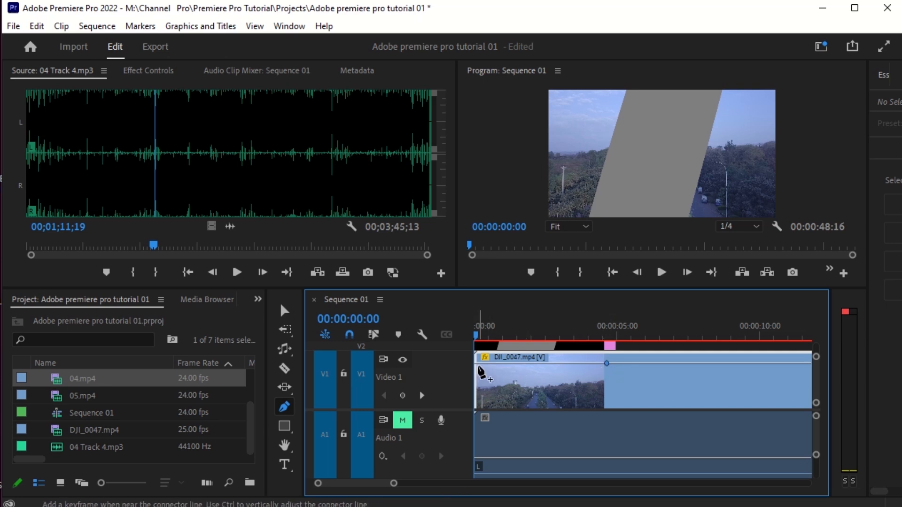
{"action": "left_click_drag", "start_coordinate": [480, 367], "coordinate": [483, 407]}
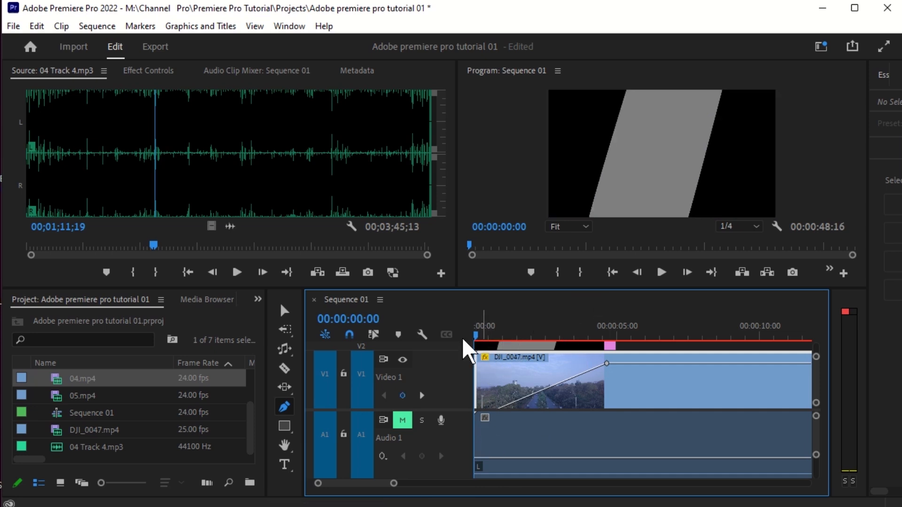
Play the opening of the sequence to check the opacity fade, and return the playhead to 00:00:00:00.
{"action": "left_click", "coordinate": [662, 272]}
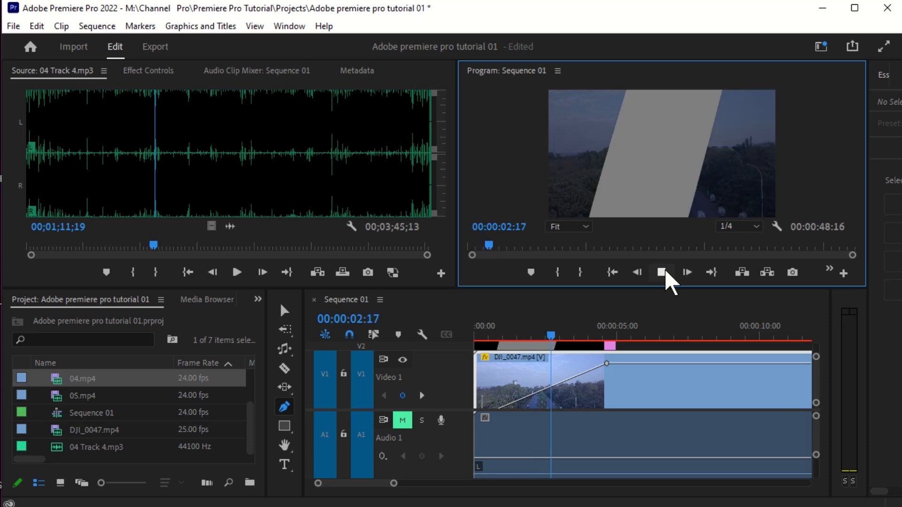
{"action": "left_click", "coordinate": [662, 272]}
{"action": "left_click_drag", "start_coordinate": [596, 337], "coordinate": [455, 382]}
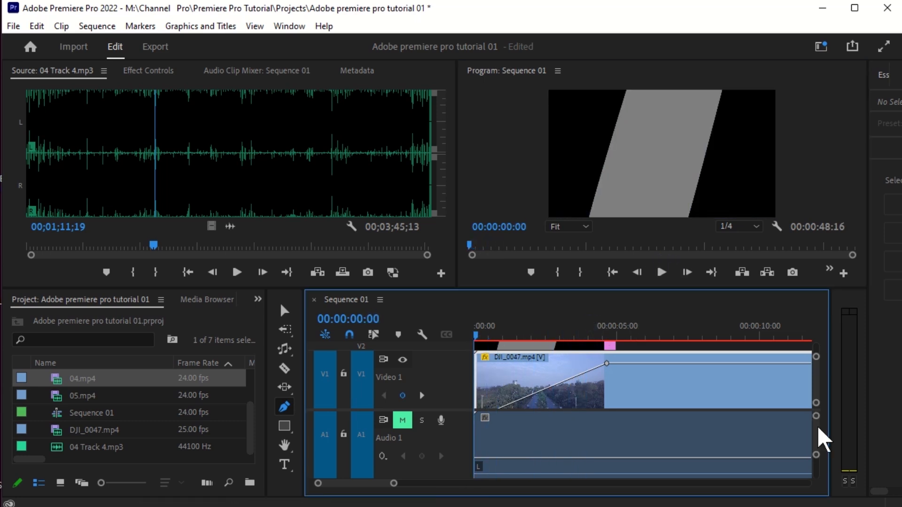
Fade in the first A1 audio clip with two volume keyframes, silent at its start and full level at about 2 seconds.
{"action": "scroll", "coordinate": [817, 433], "scroll_direction": "down", "scroll_amount": 1}
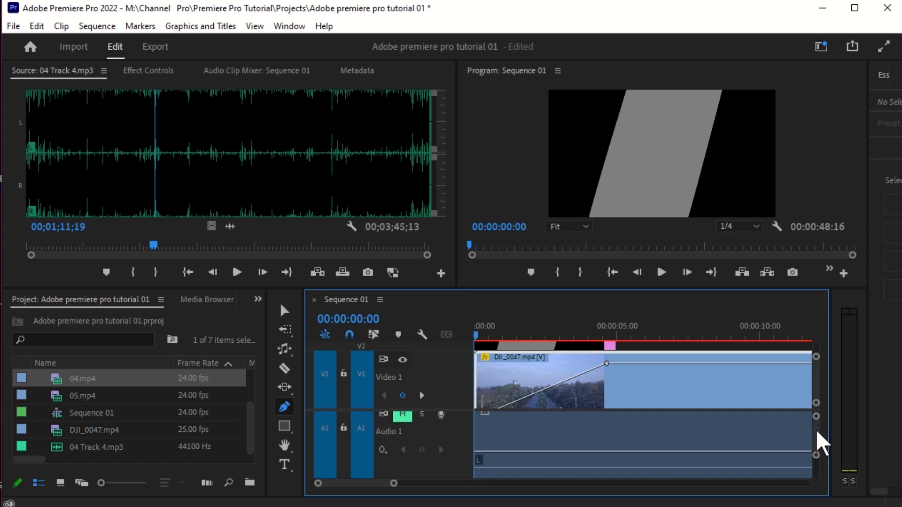
{"action": "left_click", "coordinate": [537, 451]}
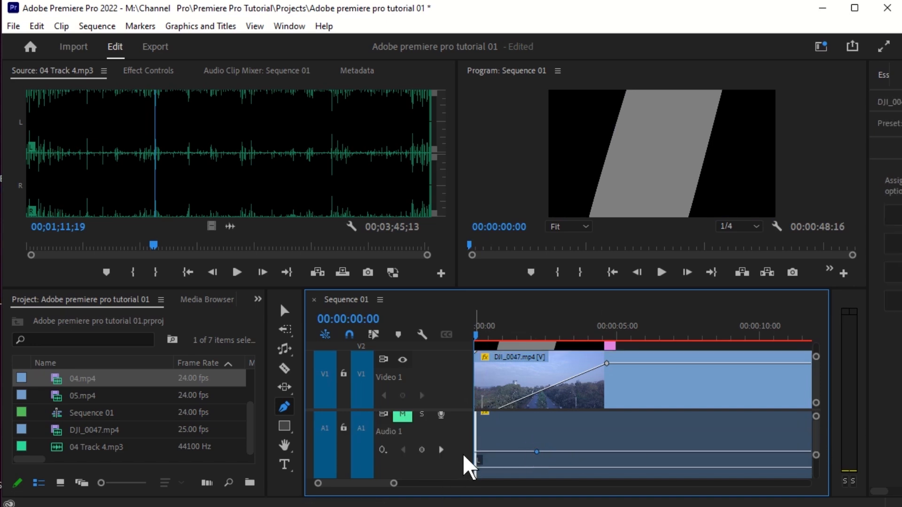
{"action": "left_click_drag", "start_coordinate": [477, 452], "coordinate": [453, 491]}
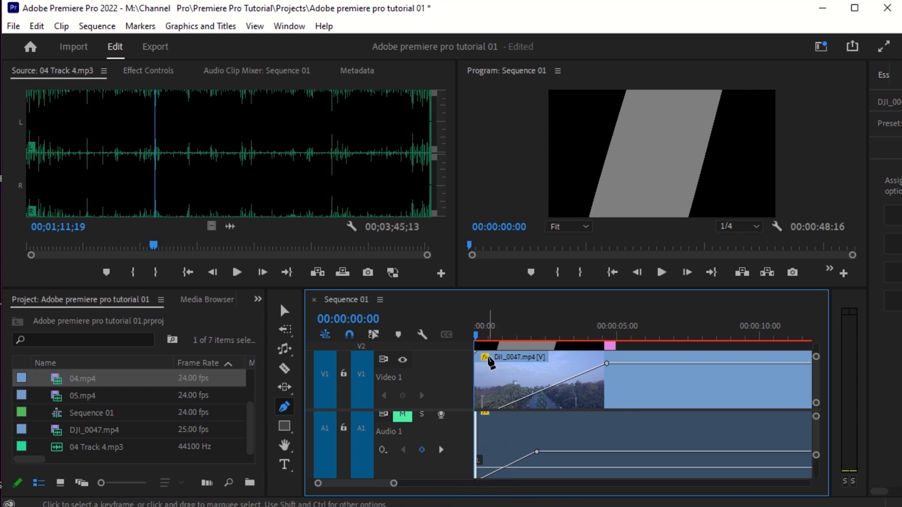
{"action": "left_click_drag", "start_coordinate": [484, 335], "coordinate": [477, 333]}
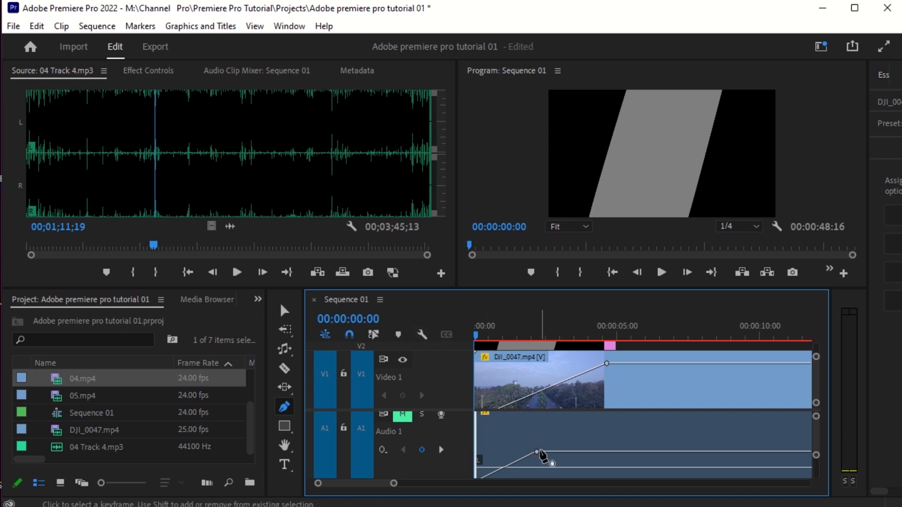
Inspect the Volume keyframes of the DJI_0047.mp4 audio among its effect controls.
{"action": "left_click", "coordinate": [155, 70]}
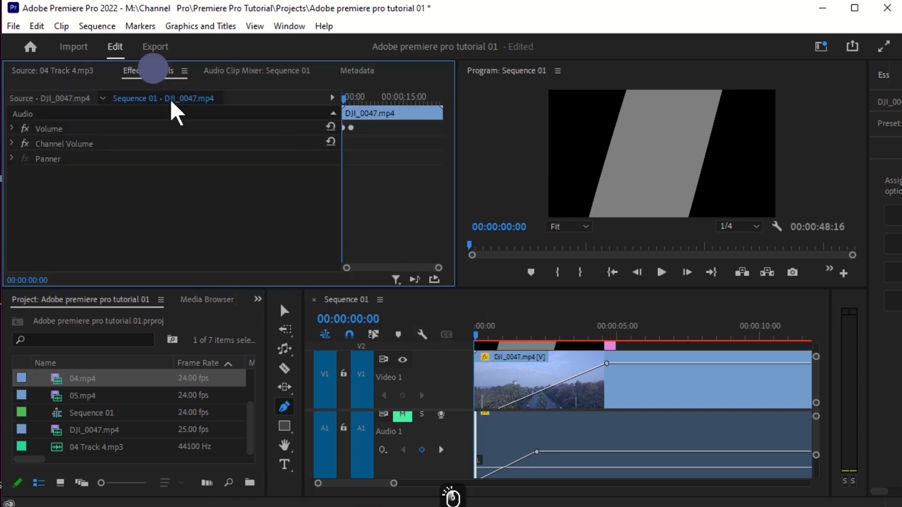
{"action": "left_click_drag", "start_coordinate": [440, 270], "coordinate": [374, 268]}
{"action": "left_click", "coordinate": [344, 127]}
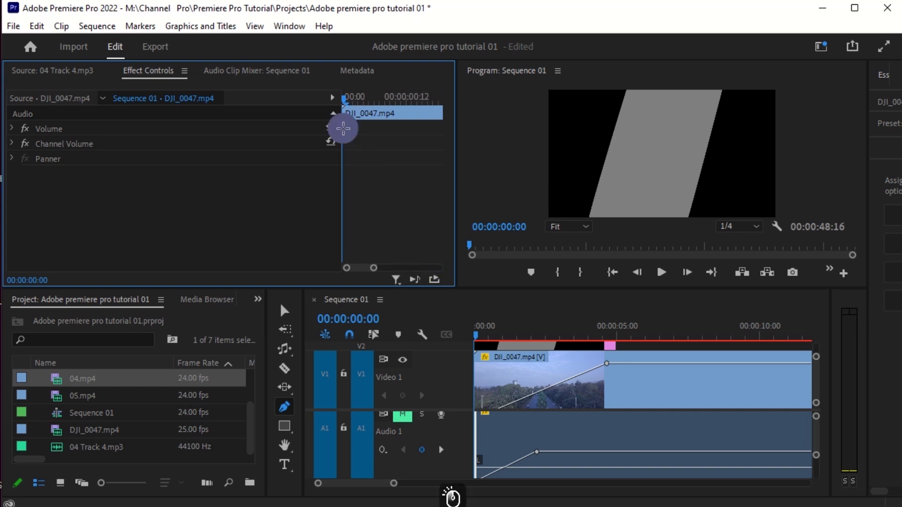
{"action": "mouse_move", "coordinate": [374, 270]}
{"action": "left_mouse_down"}
{"action": "mouse_move", "coordinate": [359, 266]}
{"action": "mouse_move", "coordinate": [390, 268]}
{"action": "left_mouse_up"}
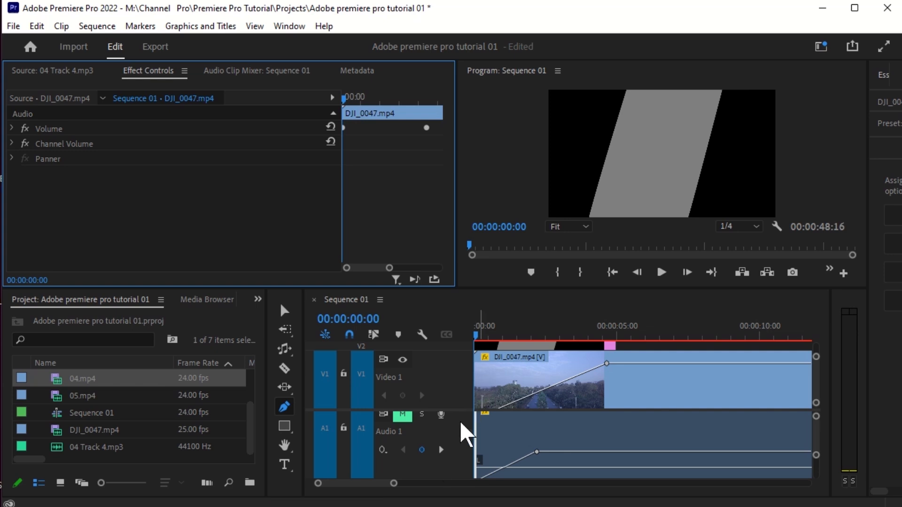
Collapse the audio tracks to minimum height and move the playhead to 00:00:05:16.
{"action": "left_click_drag", "start_coordinate": [394, 484], "coordinate": [411, 484]}
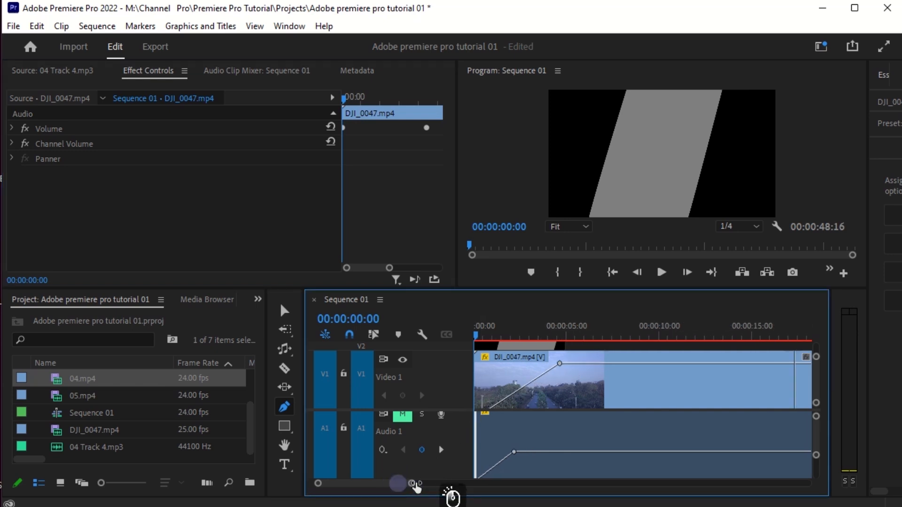
{"action": "double_click", "coordinate": [442, 436]}
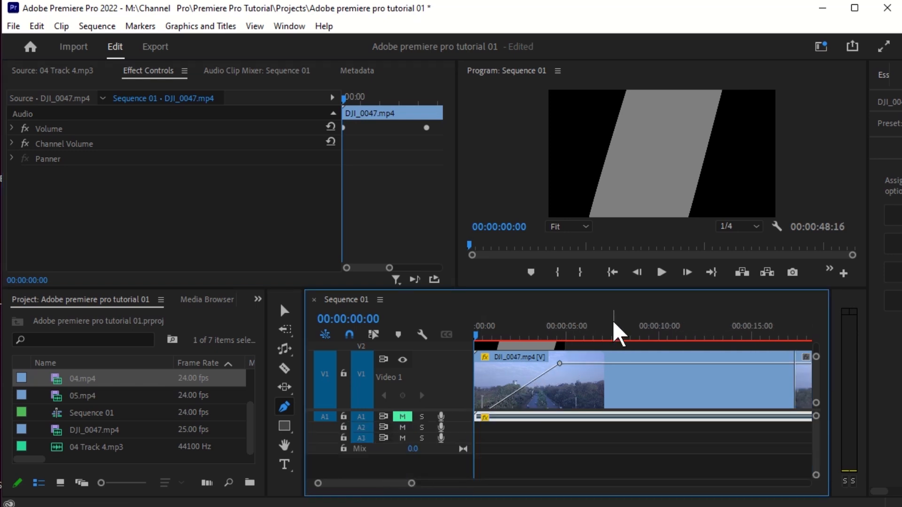
{"action": "left_click_drag", "start_coordinate": [482, 331], "coordinate": [582, 338]}
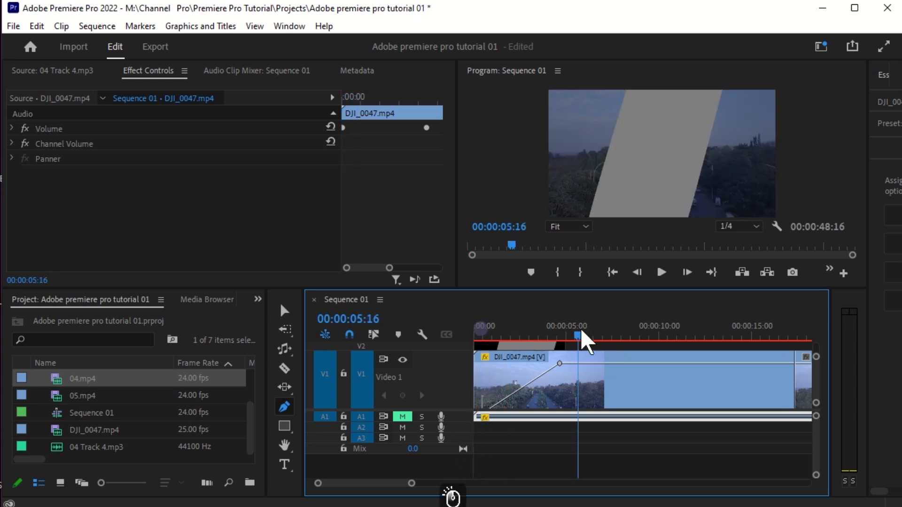
Draw a large rectangle in the middle of the video frame and a small ellipse beside its upper-right corner.
{"action": "left_click", "coordinate": [287, 425]}
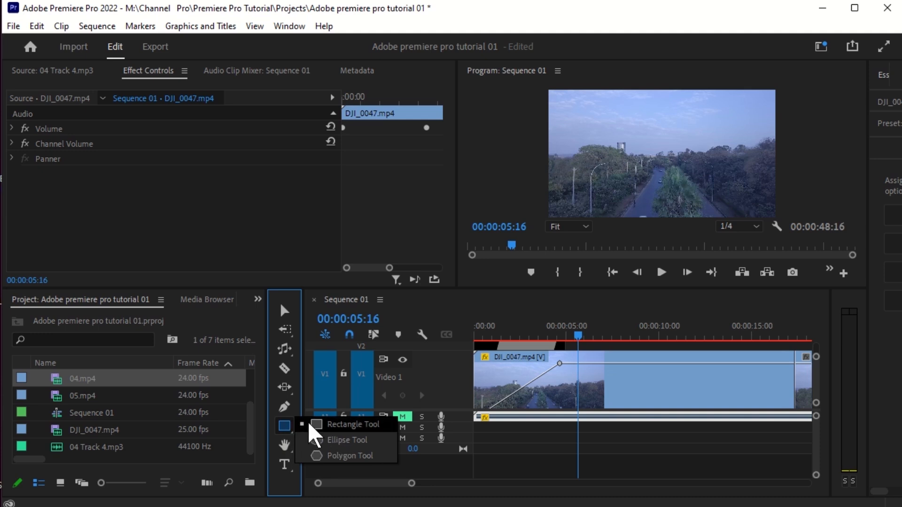
{"action": "left_click", "coordinate": [314, 424]}
{"action": "left_click", "coordinate": [287, 426]}
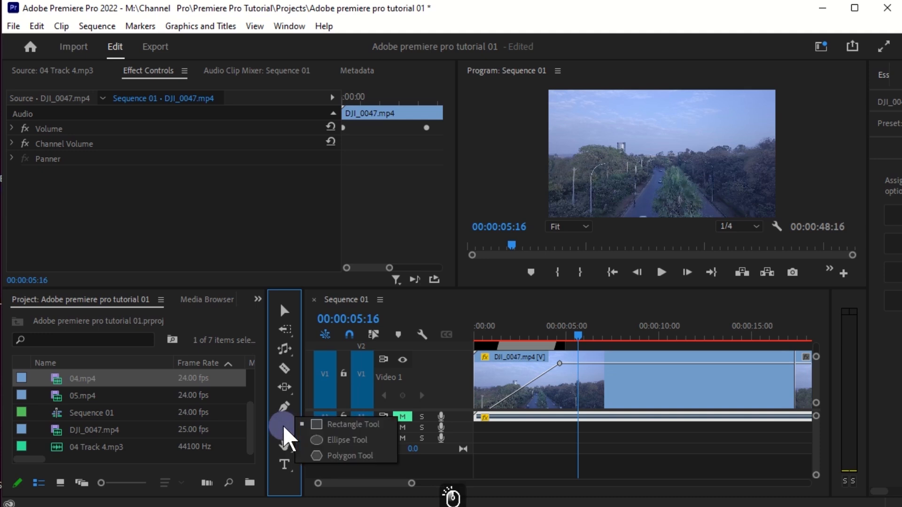
{"action": "left_click", "coordinate": [283, 424]}
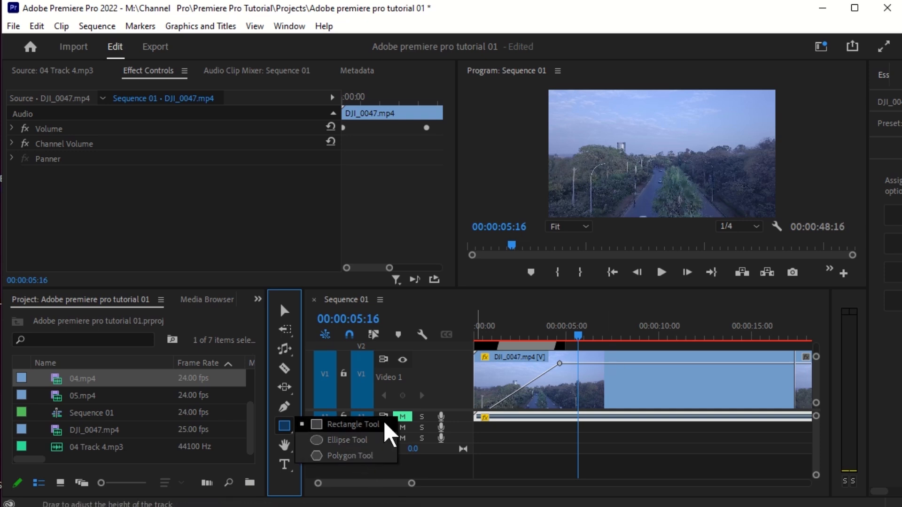
{"action": "left_click", "coordinate": [341, 424]}
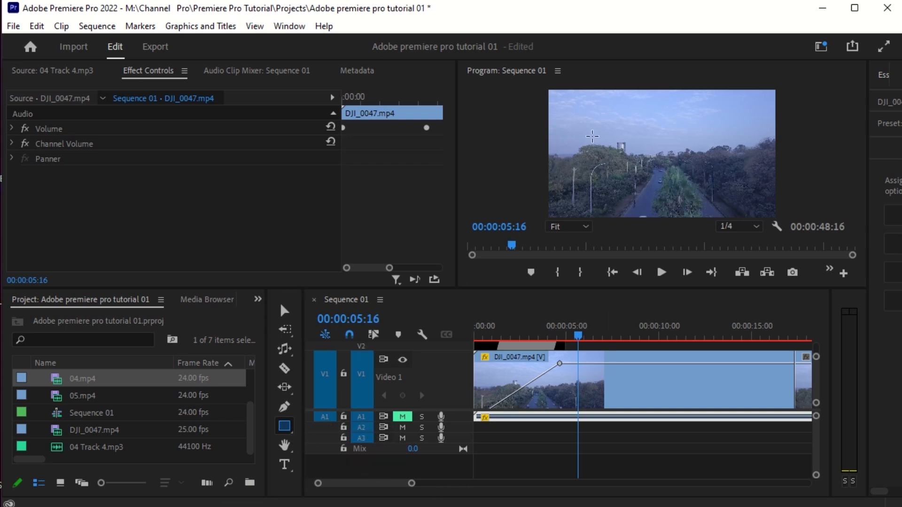
{"action": "mouse_move", "coordinate": [583, 121]}
{"action": "left_mouse_down"}
{"action": "mouse_move", "coordinate": [691, 171]}
{"action": "mouse_move", "coordinate": [705, 190]}
{"action": "left_mouse_up"}
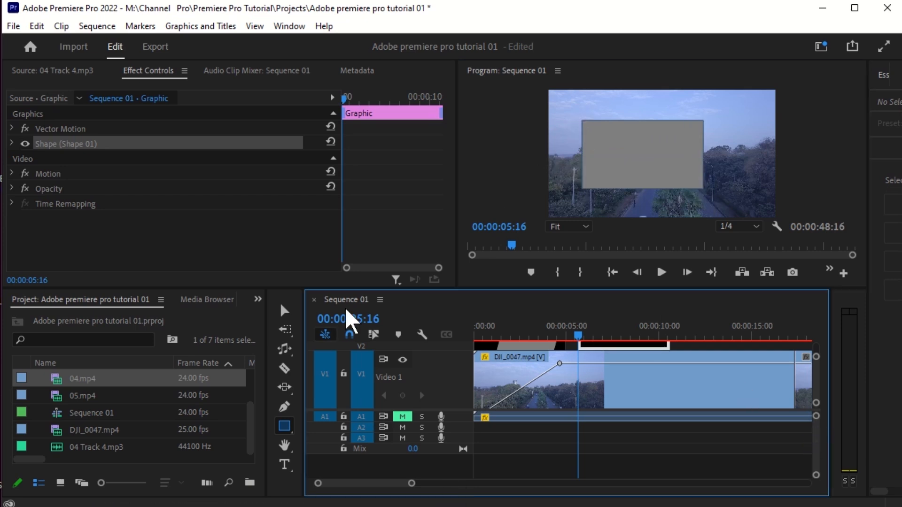
{"action": "left_click_drag", "start_coordinate": [292, 425], "coordinate": [332, 445]}
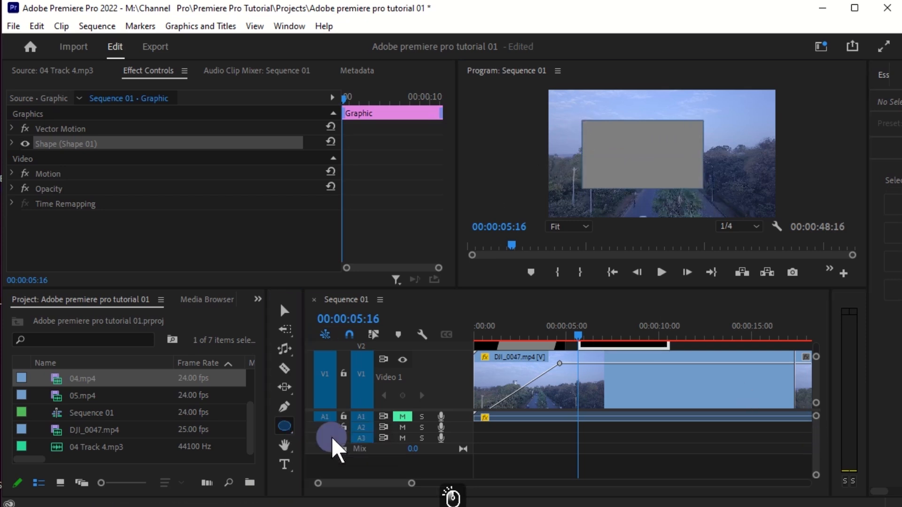
{"action": "left_click_drag", "start_coordinate": [706, 112], "coordinate": [759, 157]}
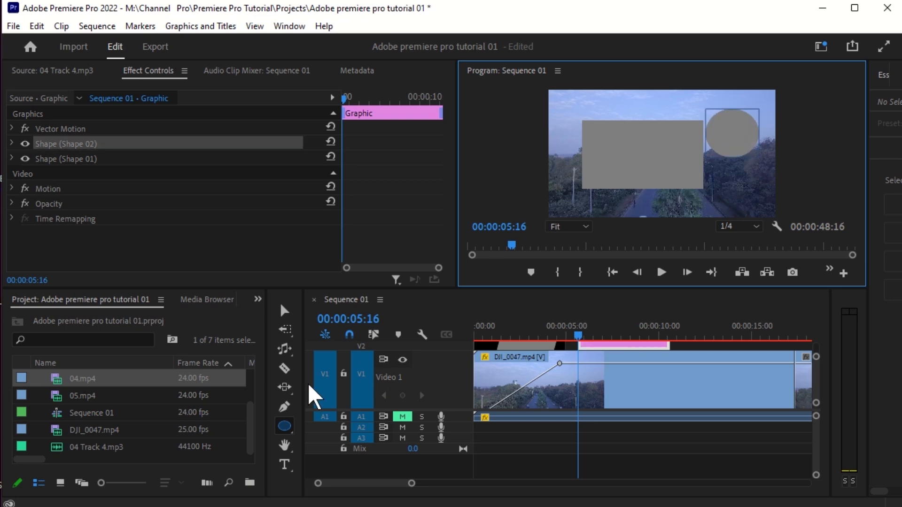
Select the Polygon Tool and undo the shapes drawn at 00:00:05:16.
{"action": "left_click", "coordinate": [286, 427]}
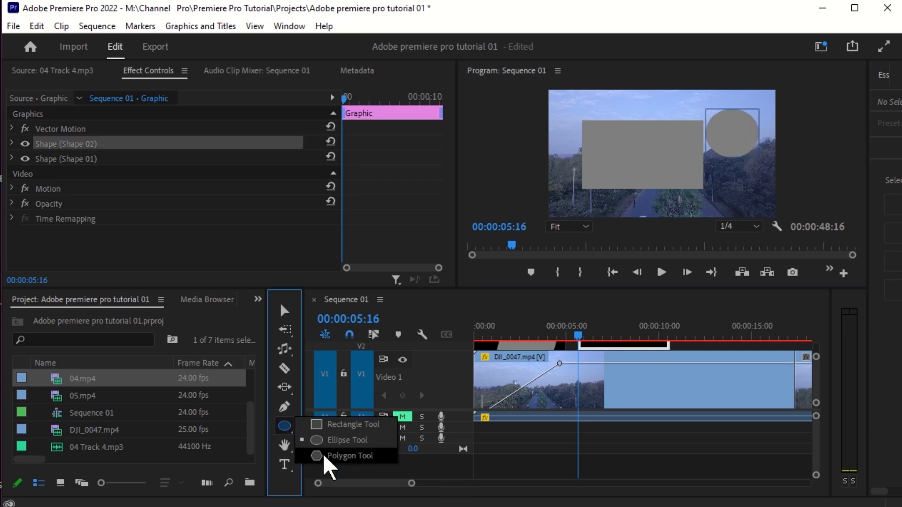
{"action": "left_click", "coordinate": [325, 456]}
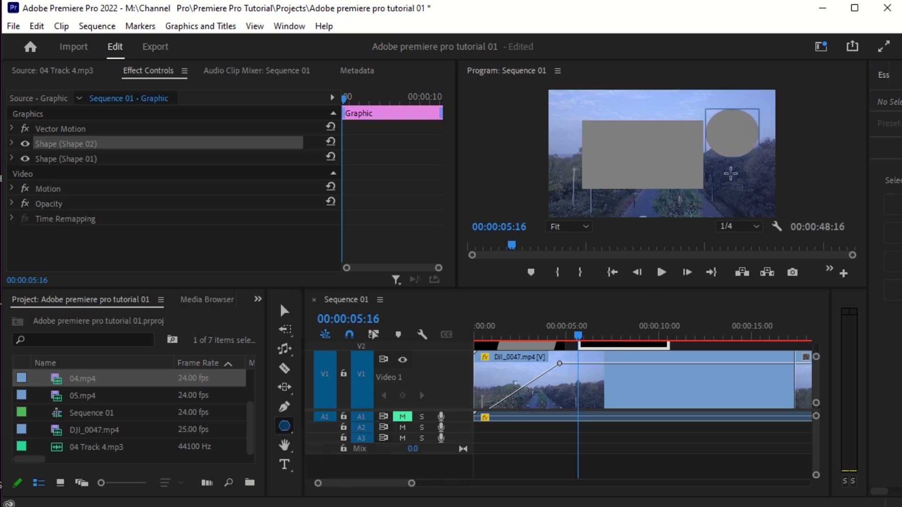
{"action": "key", "text": "ctrl+z"}
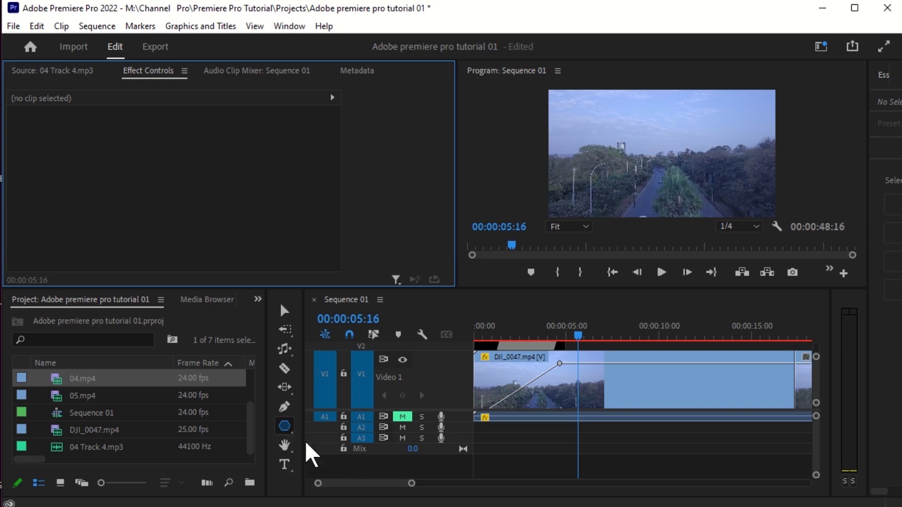
Pan the timeline with the Hand Tool to the 05.mp4 and 04.mp4 clips, and show the Hand and Zoom tool choices.
{"action": "left_click", "coordinate": [288, 446]}
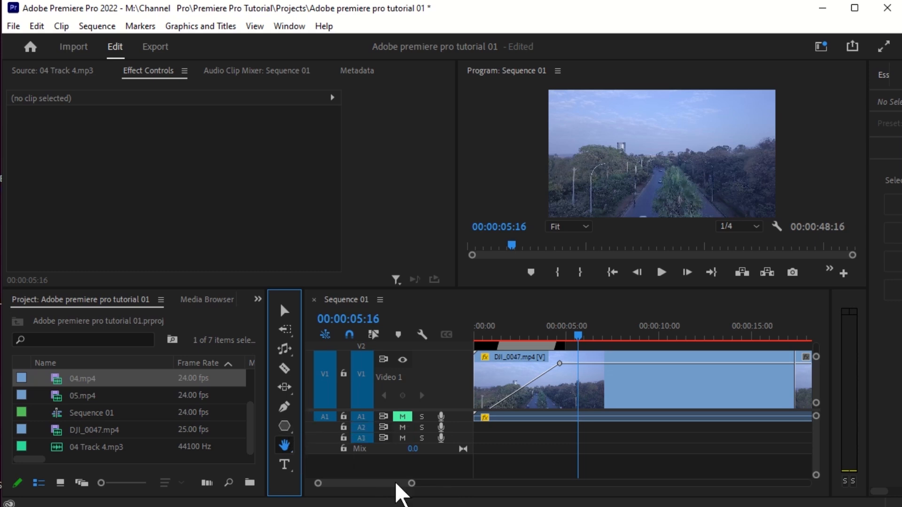
{"action": "left_click_drag", "start_coordinate": [412, 484], "coordinate": [481, 484]}
{"action": "left_click_drag", "start_coordinate": [573, 384], "coordinate": [536, 407]}
{"action": "scroll", "coordinate": [536, 407], "scroll_direction": "up", "scroll_amount": 4}
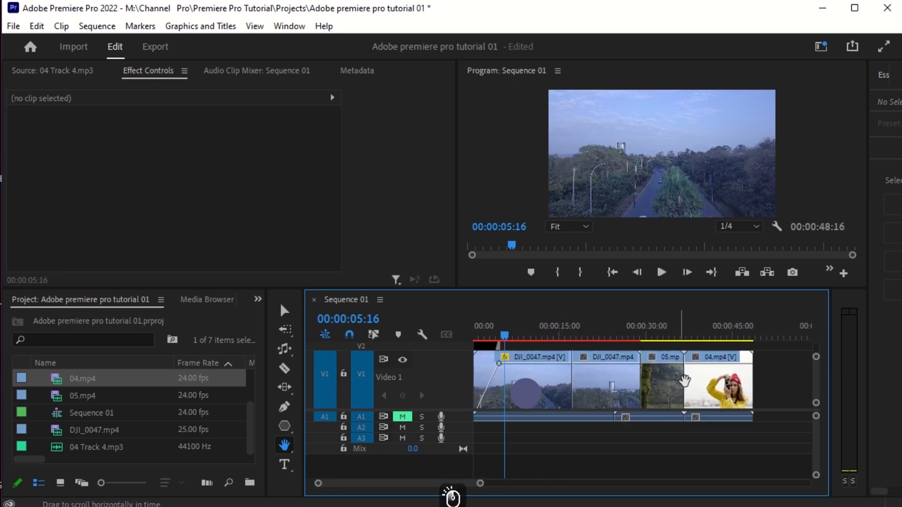
{"action": "left_click_drag", "start_coordinate": [480, 488], "coordinate": [447, 489]}
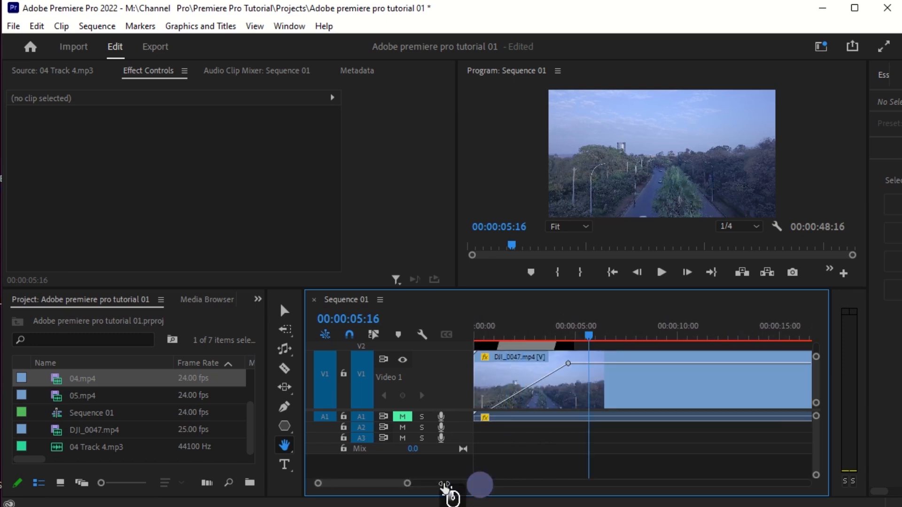
{"action": "scroll", "coordinate": [453, 491], "scroll_direction": "down", "scroll_amount": 5}
{"action": "left_click_drag", "start_coordinate": [426, 417], "coordinate": [528, 394]}
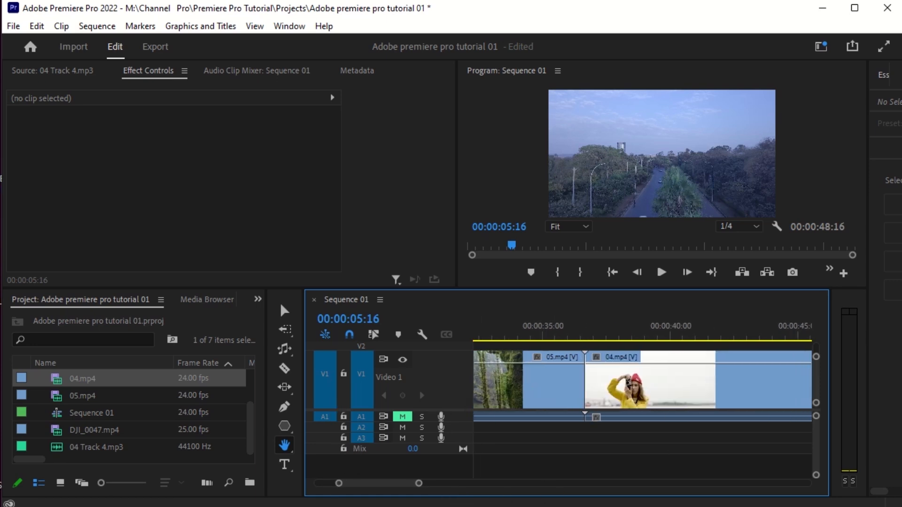
{"action": "left_click", "coordinate": [285, 450]}
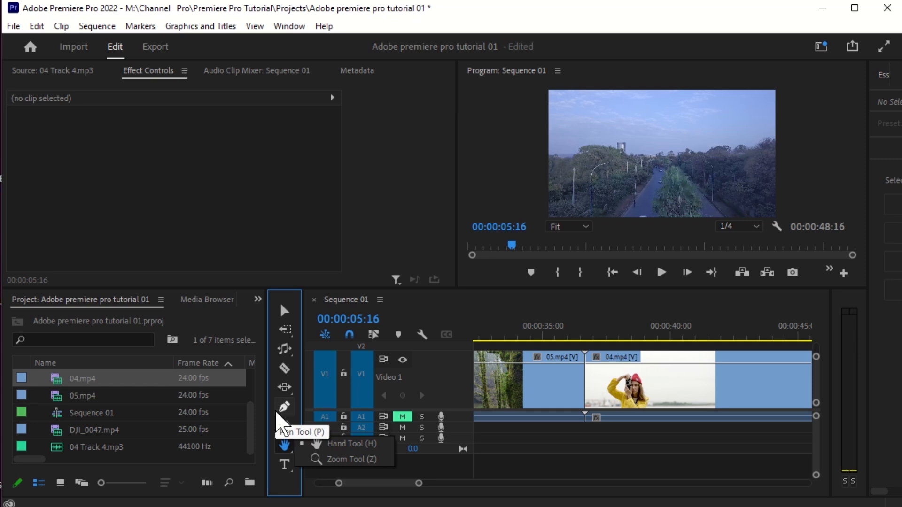
Zoom the timeline in and out around the DJI_0047.mp4, 05.mp4 and 04.mp4 clips with the Zoom Tool.
{"action": "key", "text": "z"}
{"action": "left_click", "coordinate": [338, 458]}
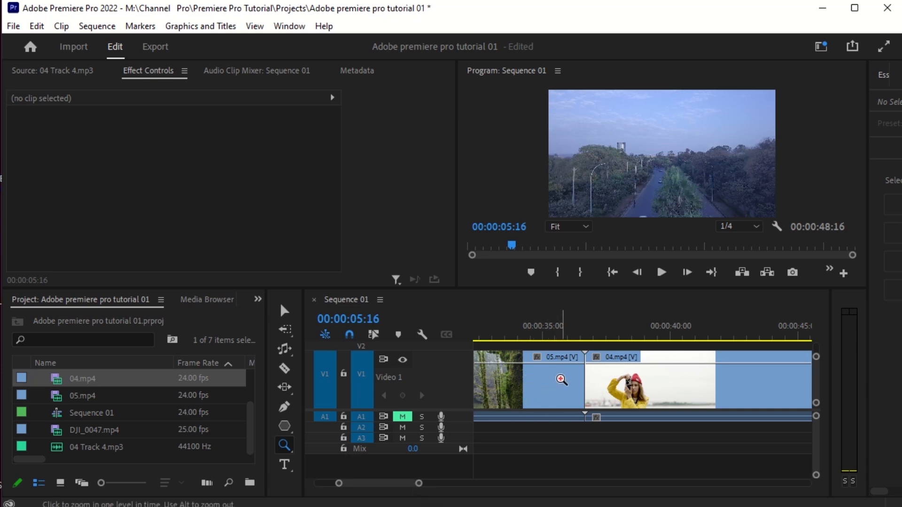
{"action": "left_click", "coordinate": [590, 377]}
{"action": "left_click_drag", "start_coordinate": [399, 483], "coordinate": [367, 487]}
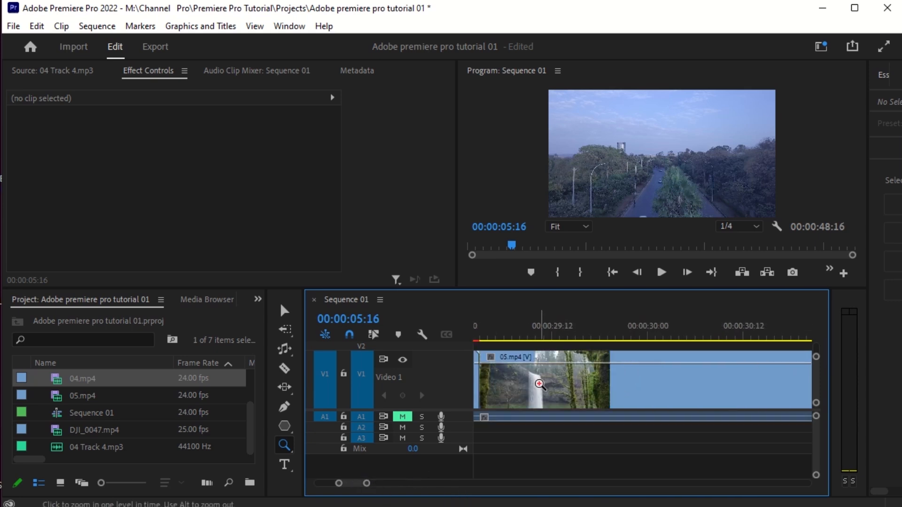
{"action": "left_click", "coordinate": [546, 381], "text": "alt"}
{"action": "left_click", "coordinate": [676, 380], "text": "alt"}
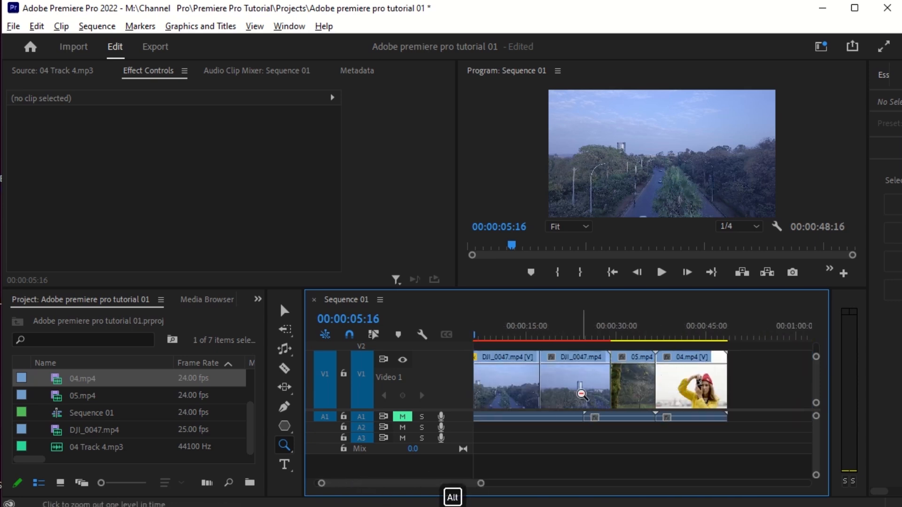
{"action": "left_click", "coordinate": [580, 392], "text": "alt"}
{"action": "left_click", "coordinate": [576, 382], "text": "alt"}
{"action": "left_click", "coordinate": [548, 384]}
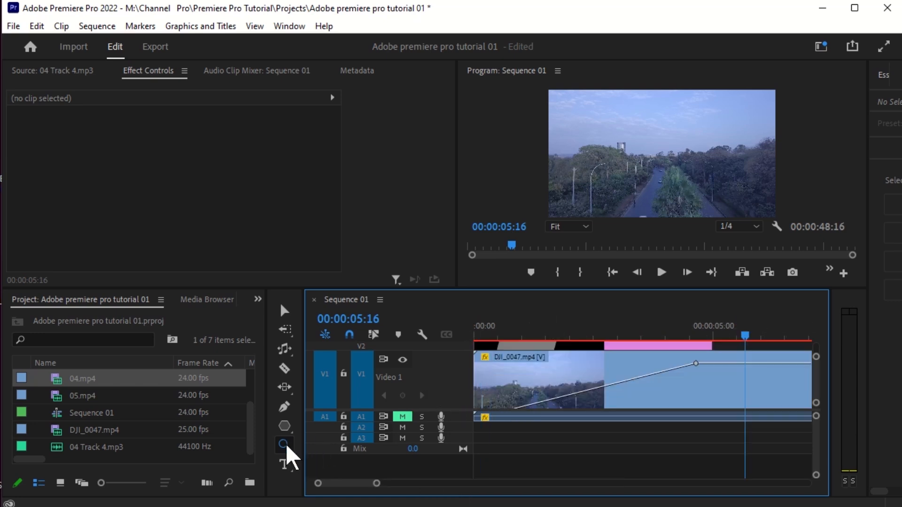
Add the horizontal text "text" near the middle of the video frame at 00:00:05:16 with the Type Tool.
{"action": "key", "text": "t"}
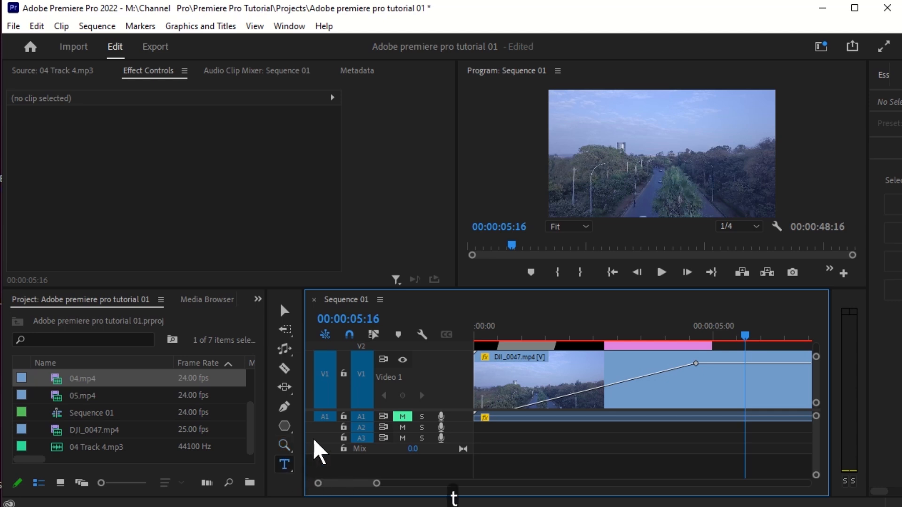
{"action": "left_click_drag", "start_coordinate": [378, 483], "coordinate": [441, 483]}
{"action": "left_click", "coordinate": [291, 469]}
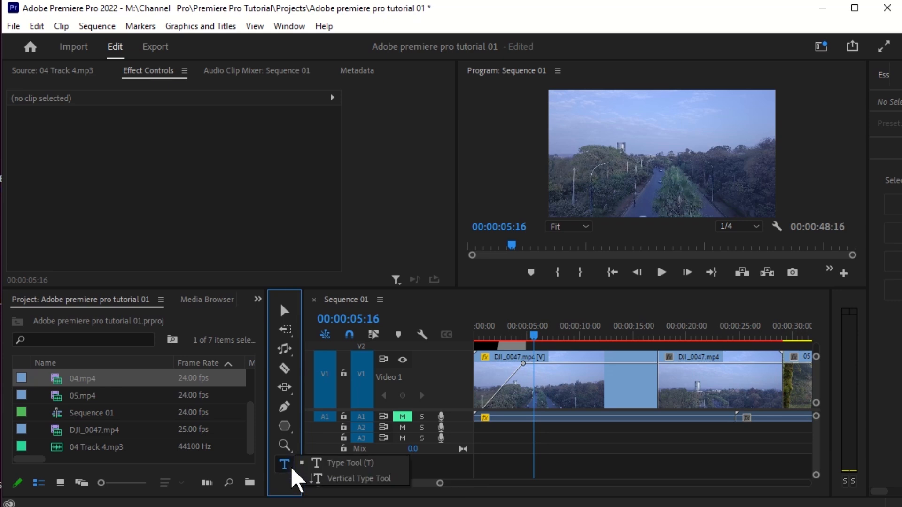
{"action": "left_click", "coordinate": [618, 148]}
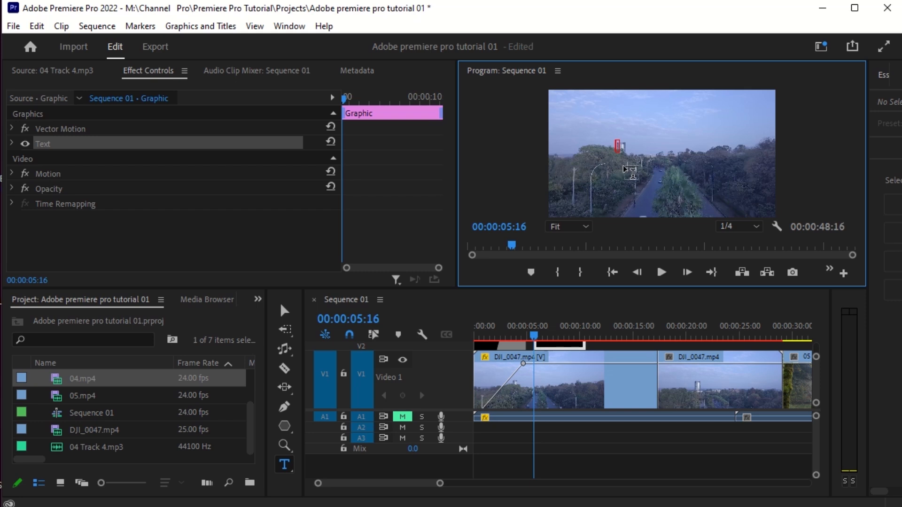
{"action": "type", "text": "text"}
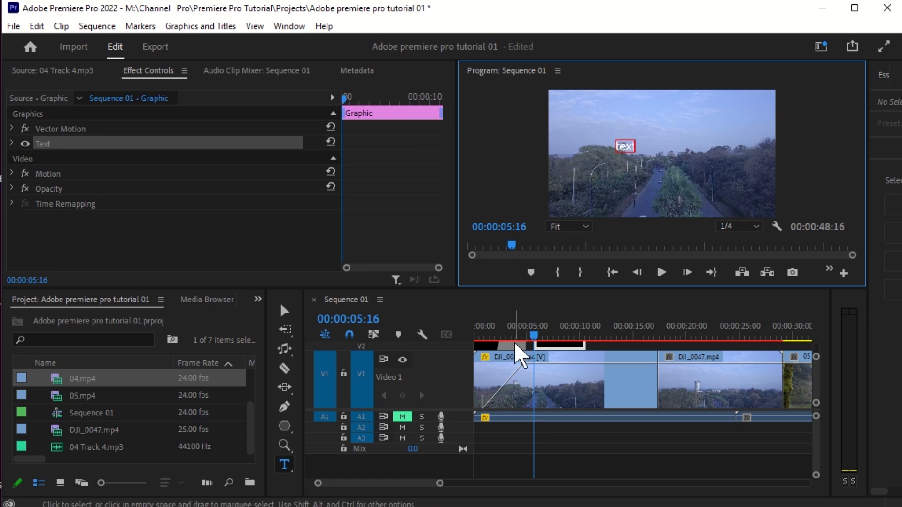
Add the vertical text "verti" near the top of the video frame with the Vertical Type Tool.
{"action": "left_click", "coordinate": [284, 472]}
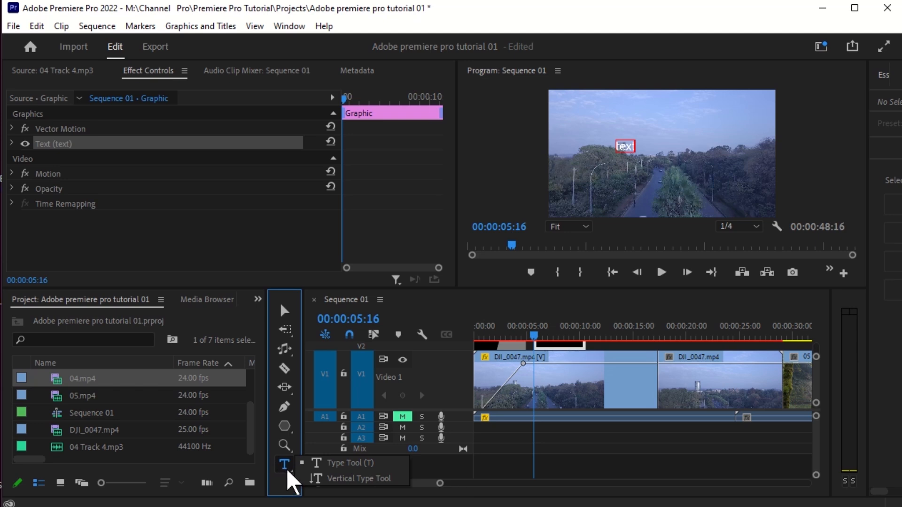
{"action": "left_click", "coordinate": [312, 478]}
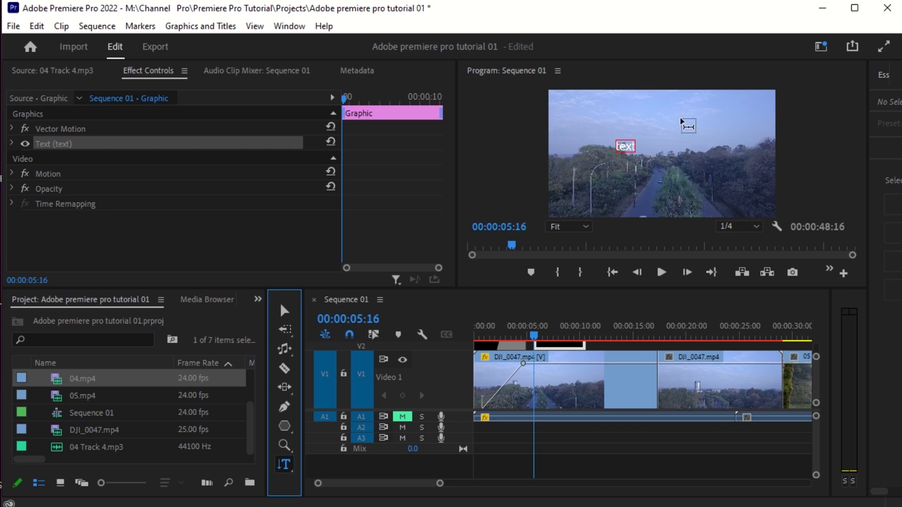
{"action": "left_click", "coordinate": [682, 106]}
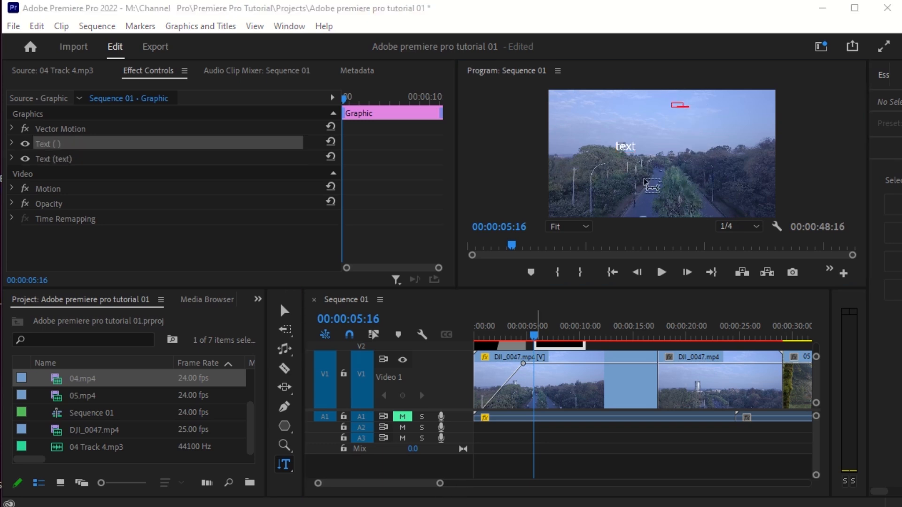
{"action": "left_click", "coordinate": [678, 105]}
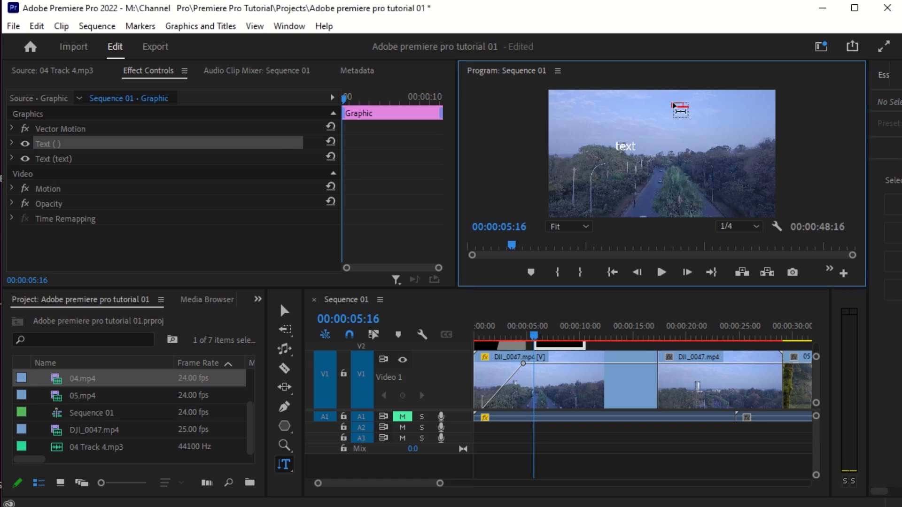
{"action": "type", "text": "verti"}
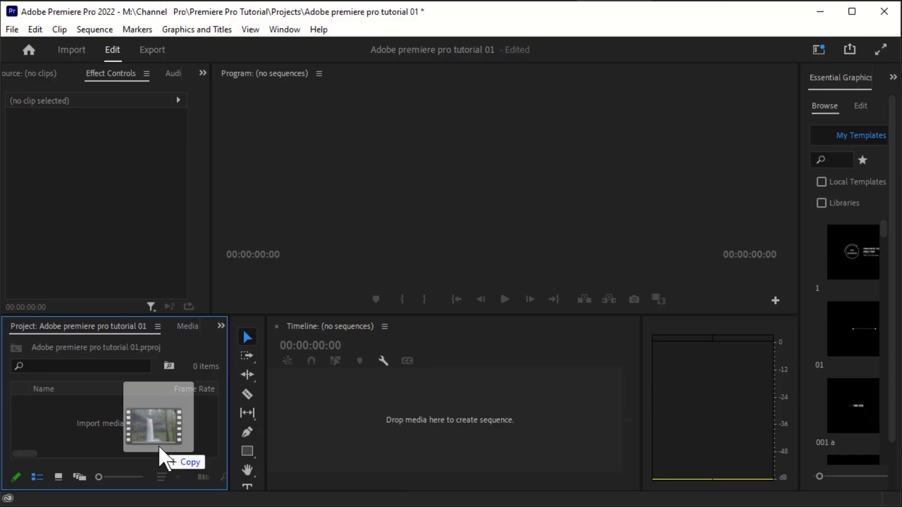
Import 05.mp4 into the empty project and create Sequence 01 with the DSLR 1080p24 preset.
{"action": "left_click_drag", "start_coordinate": [159, 446], "coordinate": [158, 442]}
{"action": "left_click", "coordinate": [143, 431]}
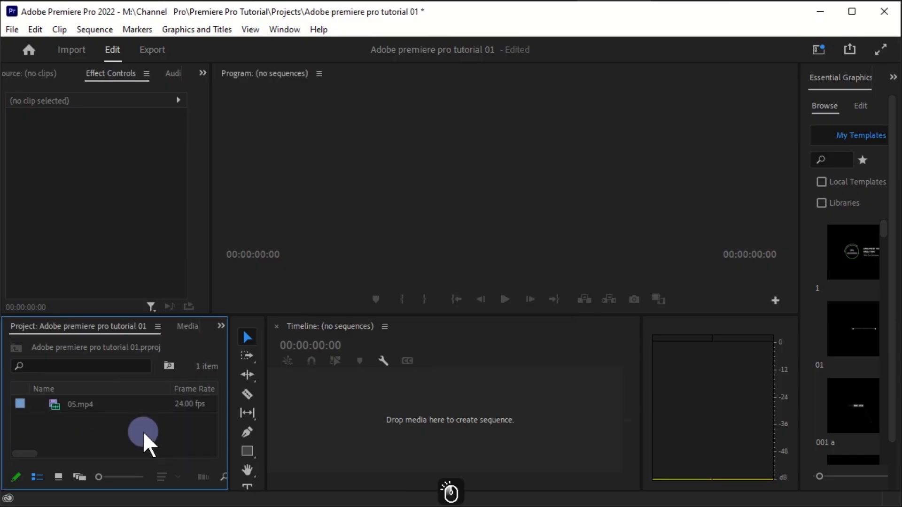
{"action": "right_click", "coordinate": [156, 432]}
{"action": "mouse_move", "coordinate": [228, 246]}
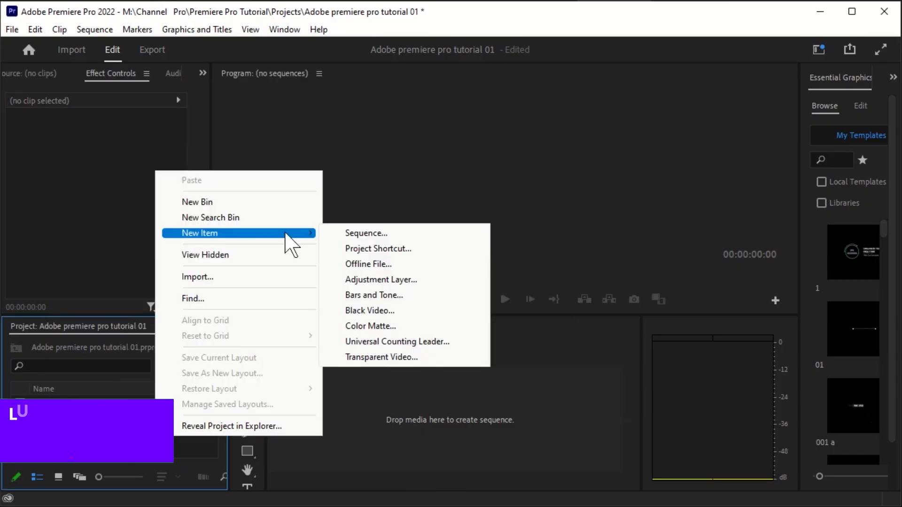
{"action": "left_click", "coordinate": [397, 233]}
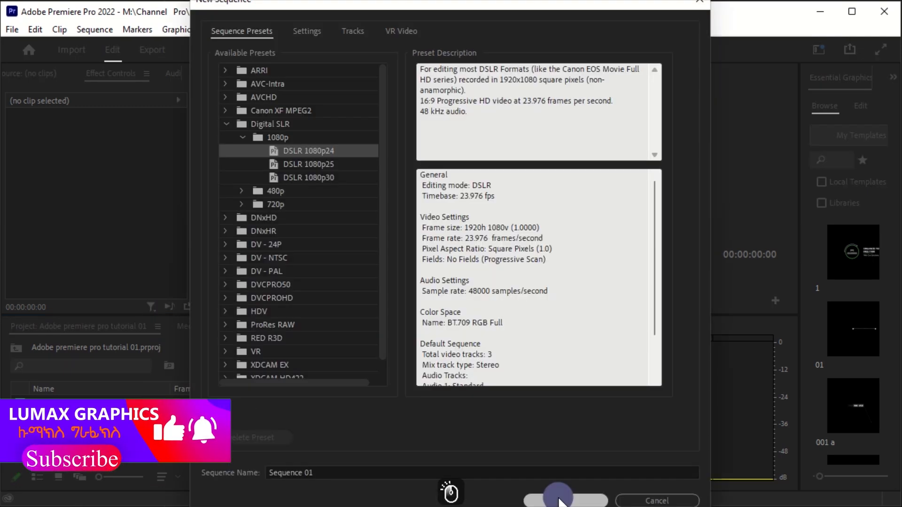
{"action": "left_click", "coordinate": [558, 494]}
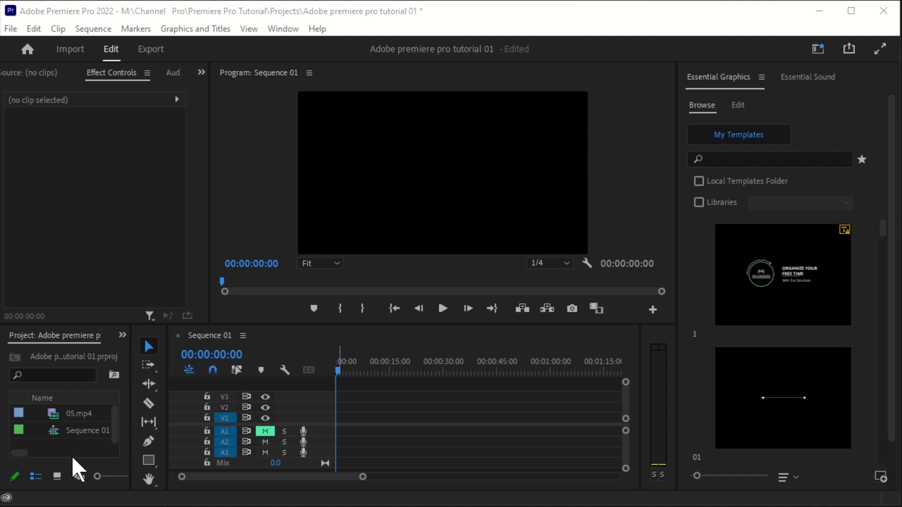
Enlarge the project and timeline area and create a Black Video item with the default settings.
{"action": "left_click", "coordinate": [83, 444]}
{"action": "left_click_drag", "start_coordinate": [120, 323], "coordinate": [140, 286]}
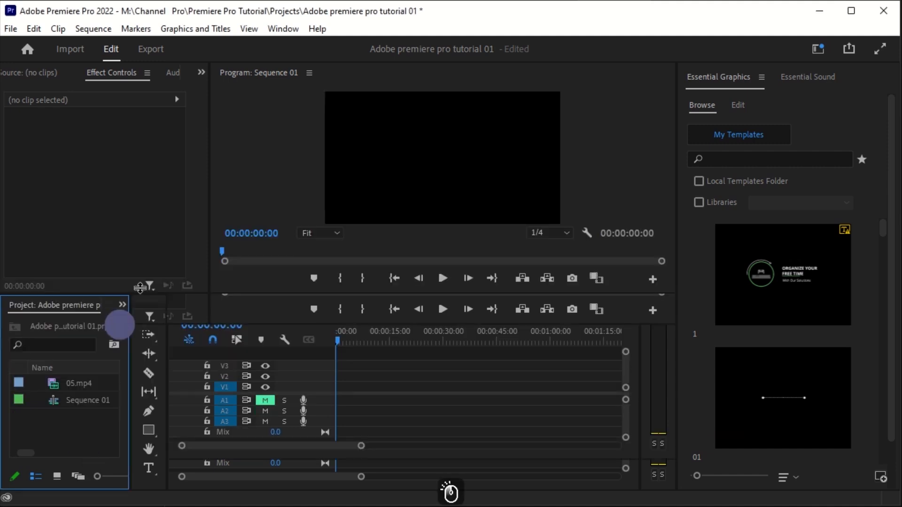
{"action": "right_click", "coordinate": [95, 420]}
{"action": "mouse_move", "coordinate": [234, 219]}
{"action": "left_click", "coordinate": [336, 295]}
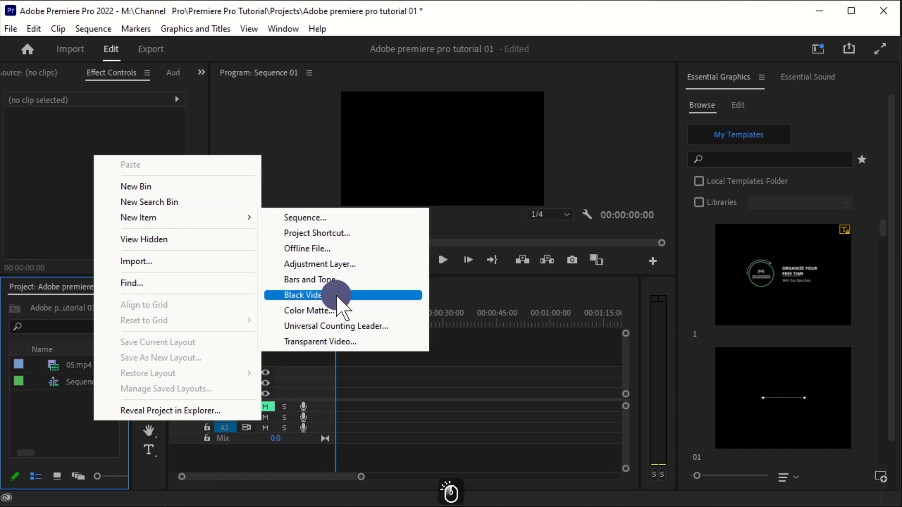
{"action": "key", "text": "Return"}
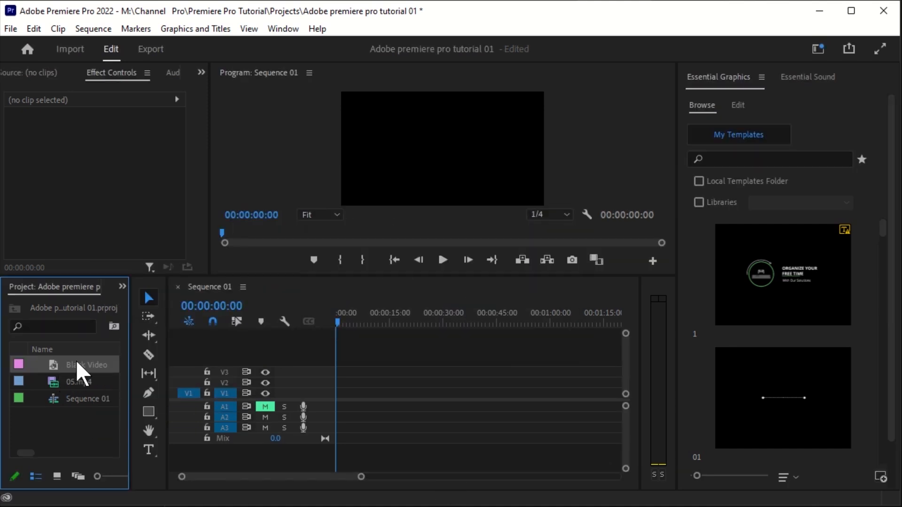
Place Black Video on track V2 and 05.mp4 on track V1 at the start of Sequence 01.
{"action": "left_click_drag", "start_coordinate": [75, 367], "coordinate": [347, 385]}
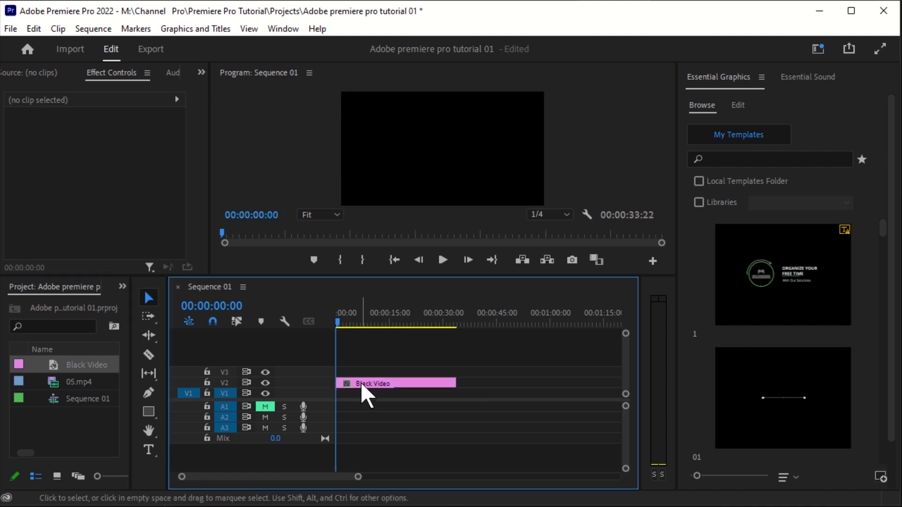
{"action": "left_click_drag", "start_coordinate": [68, 382], "coordinate": [337, 399]}
{"action": "left_click", "coordinate": [359, 397]}
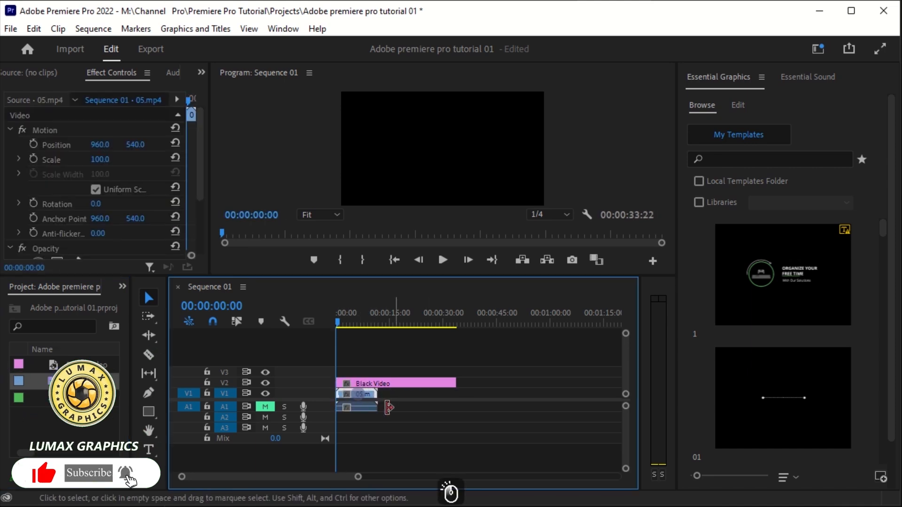
Trim the Black Video clip to the end of 05.mp4 and delete only the audio of 05.mp4.
{"action": "left_click", "coordinate": [371, 407], "text": "alt"}
{"action": "left_click_drag", "start_coordinate": [453, 378], "coordinate": [376, 383]}
{"action": "left_click", "coordinate": [384, 429]}
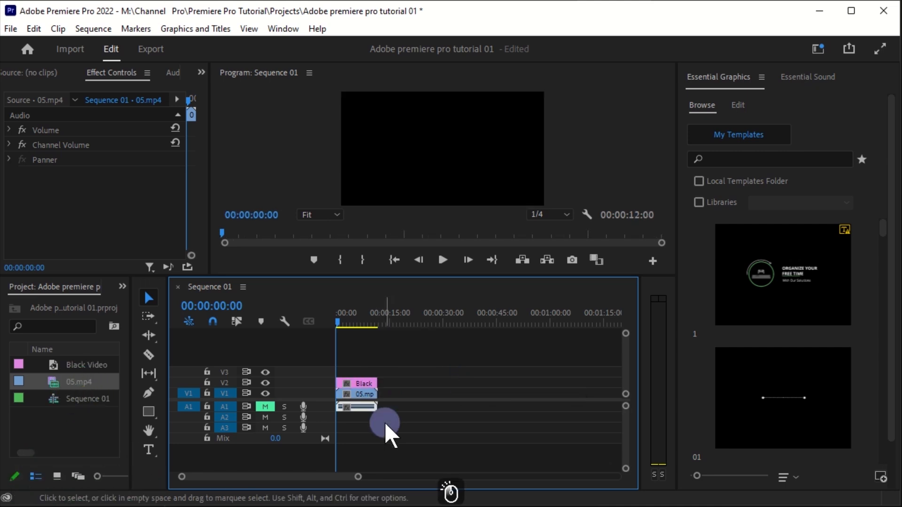
{"action": "left_click", "coordinate": [369, 406], "text": "alt"}
{"action": "key", "text": "Delete"}
{"action": "left_click", "coordinate": [86, 432]}
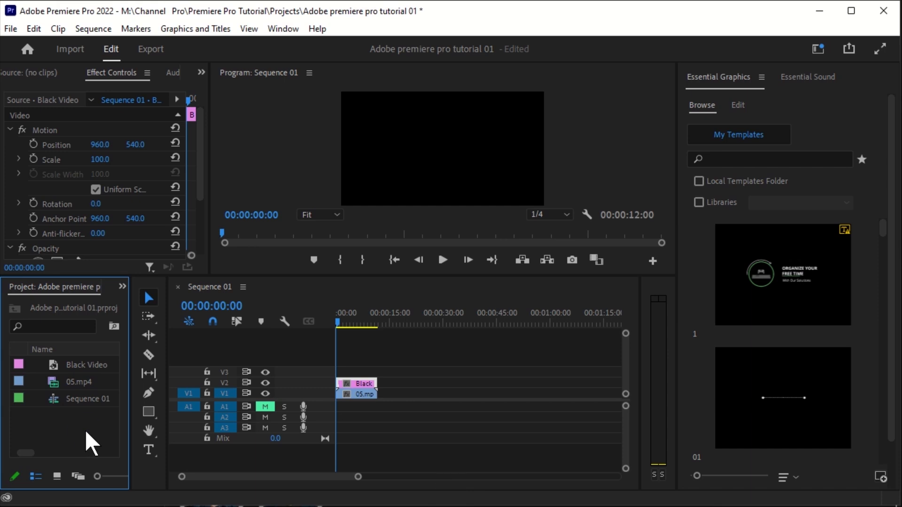
{"action": "right_click", "coordinate": [85, 430]}
{"action": "mouse_move", "coordinate": [159, 230]}
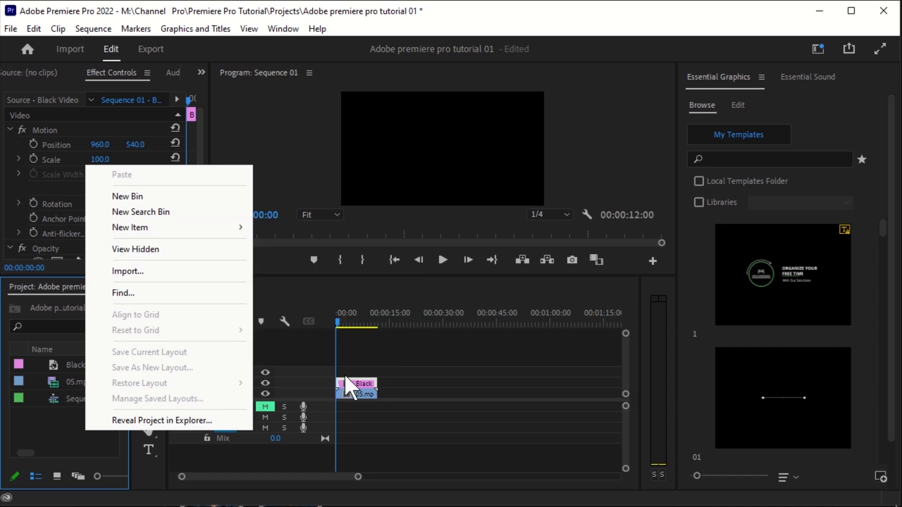
Start a text layer in the video frame with the Type Tool and extend its V3 clip to the end of 05.mp4.
{"action": "left_click", "coordinate": [148, 448]}
{"action": "left_click", "coordinate": [148, 450]}
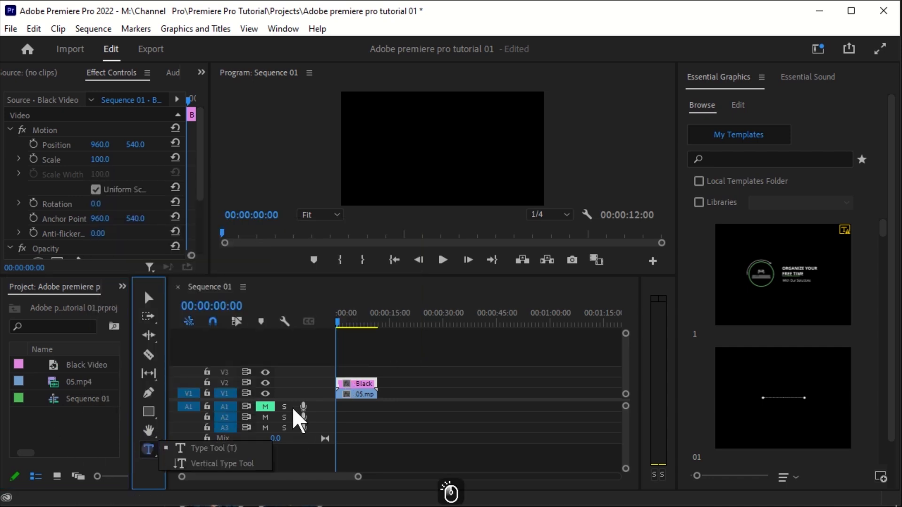
{"action": "left_click", "coordinate": [182, 450]}
{"action": "left_click", "coordinate": [378, 142]}
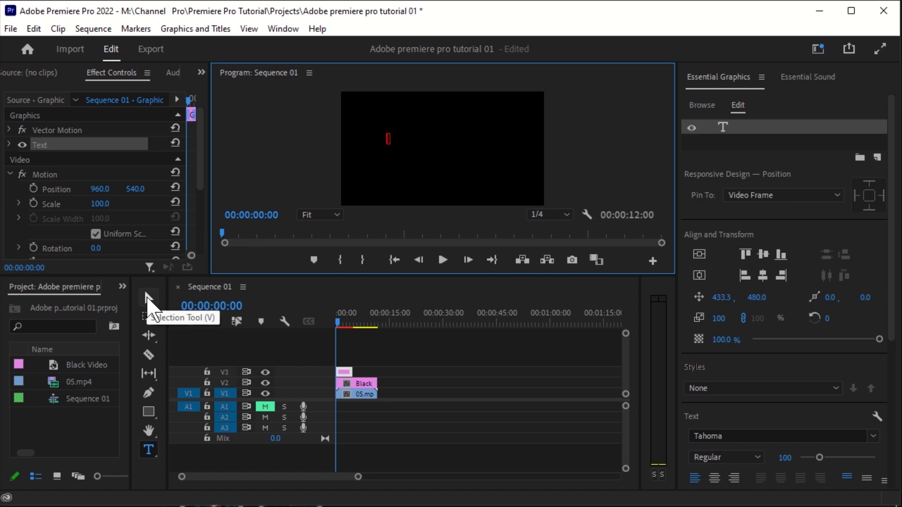
{"action": "left_click_drag", "start_coordinate": [346, 372], "coordinate": [376, 371]}
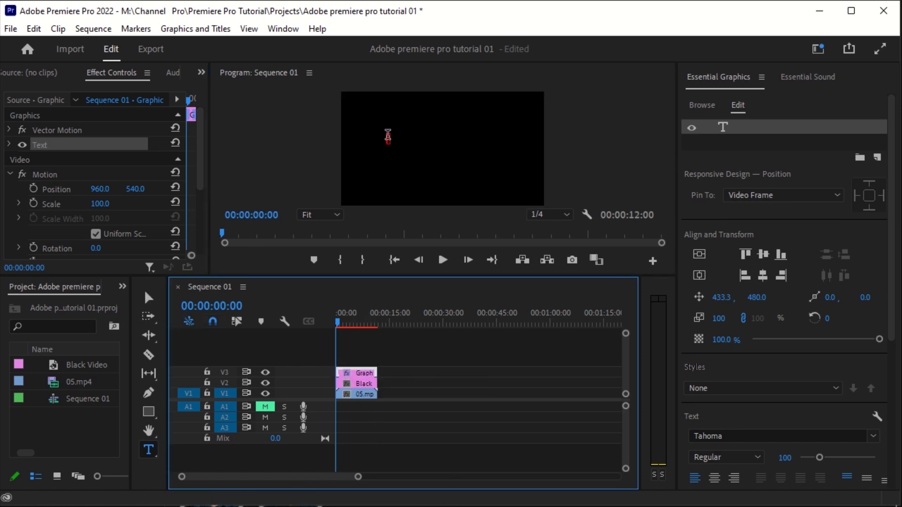
Enter "LUMAX GRAPHICS" in the new text layer.
{"action": "left_click", "coordinate": [388, 138]}
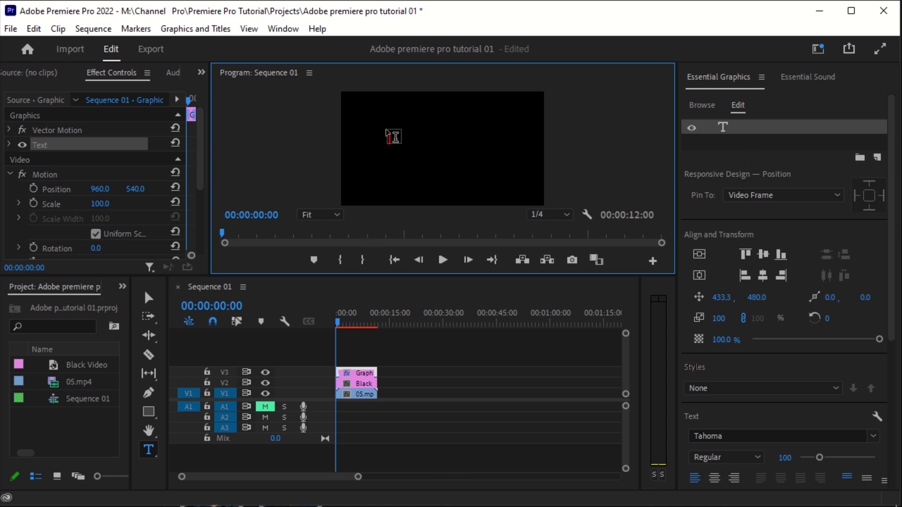
{"action": "type", "text": "L"}
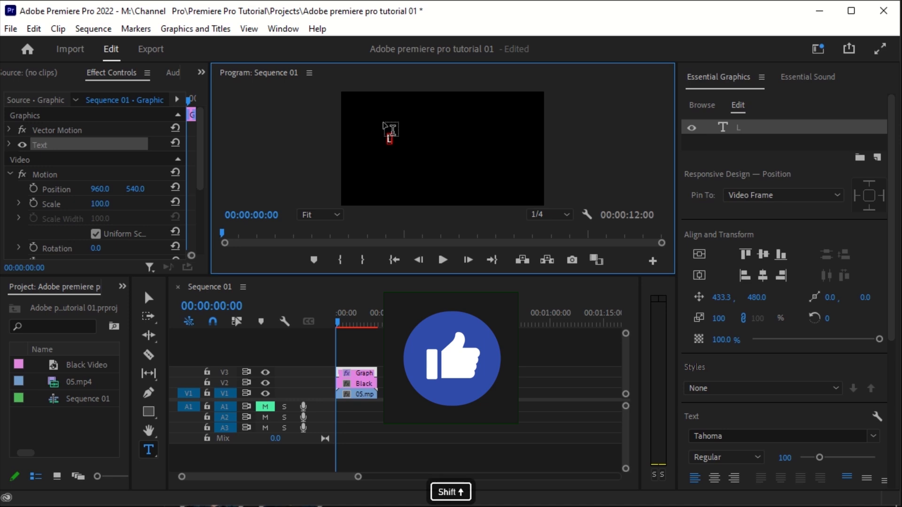
{"action": "type", "text": "UMAX GRAPHICS"}
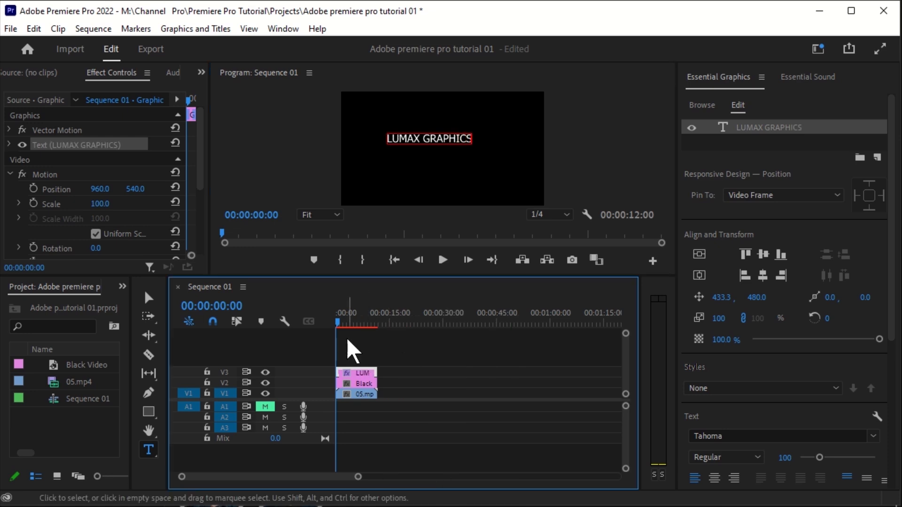
Enlarge the LUMAX GRAPHICS text and move it closer to the middle of the frame.
{"action": "left_click", "coordinate": [359, 372]}
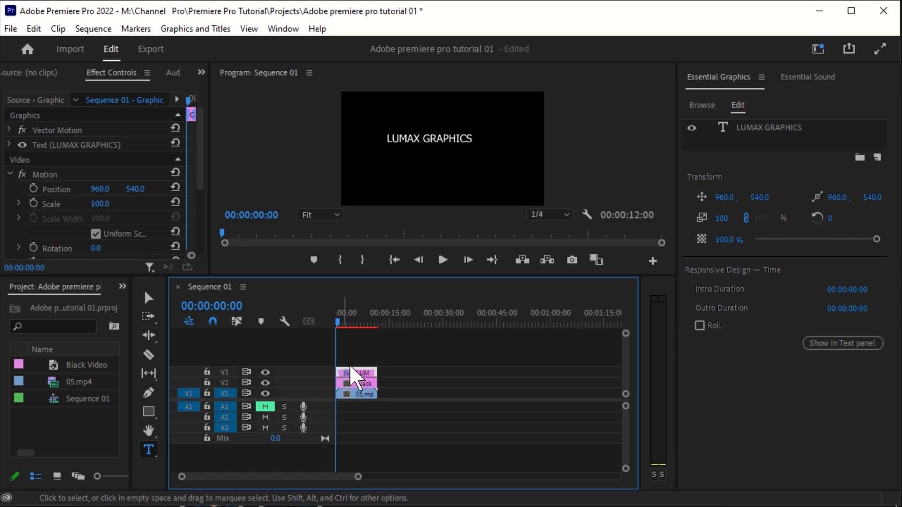
{"action": "key", "text": "v"}
{"action": "left_click", "coordinate": [479, 151]}
{"action": "left_click_drag", "start_coordinate": [479, 151], "coordinate": [508, 144]}
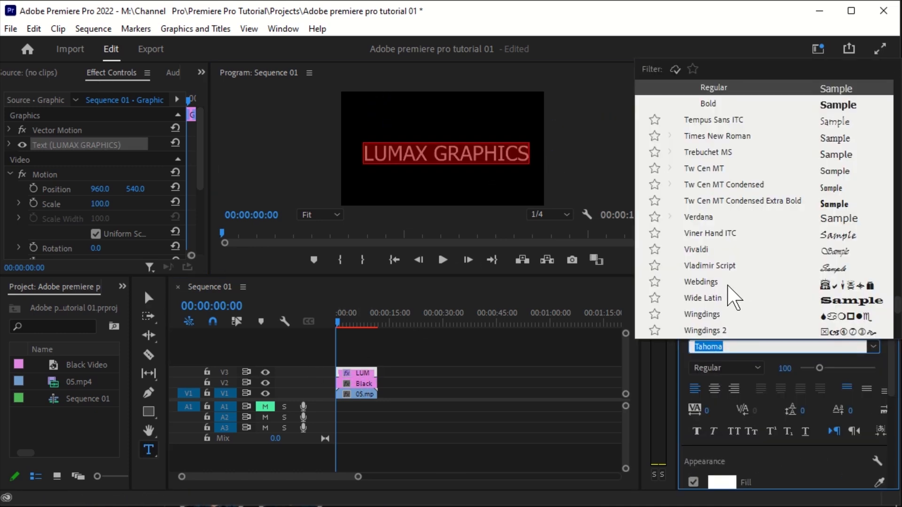
Set the LUMAX GRAPHICS text to the Franklin Gothic Medium font with faux bold.
{"action": "scroll", "coordinate": [846, 267], "scroll_direction": "up", "scroll_amount": 4}
{"action": "scroll", "coordinate": [847, 228], "scroll_direction": "up", "scroll_amount": 20}
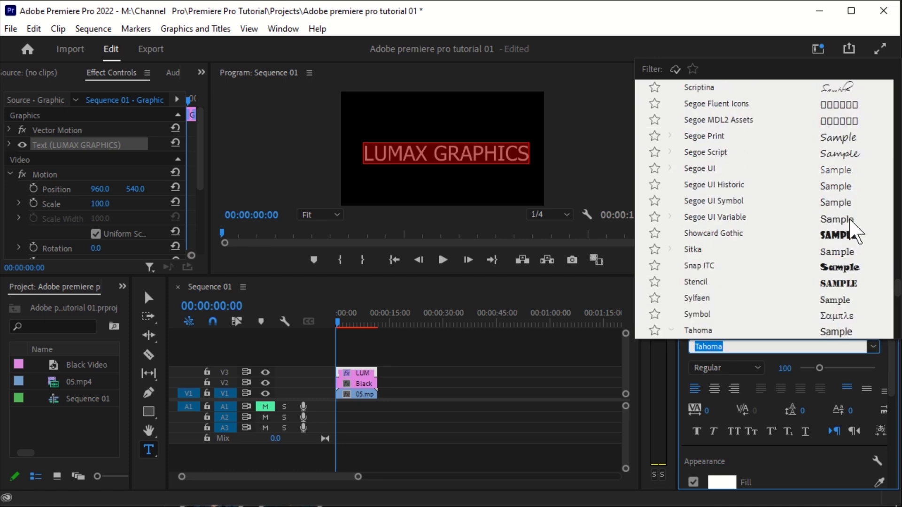
{"action": "scroll", "coordinate": [846, 197], "scroll_direction": "up", "scroll_amount": 10}
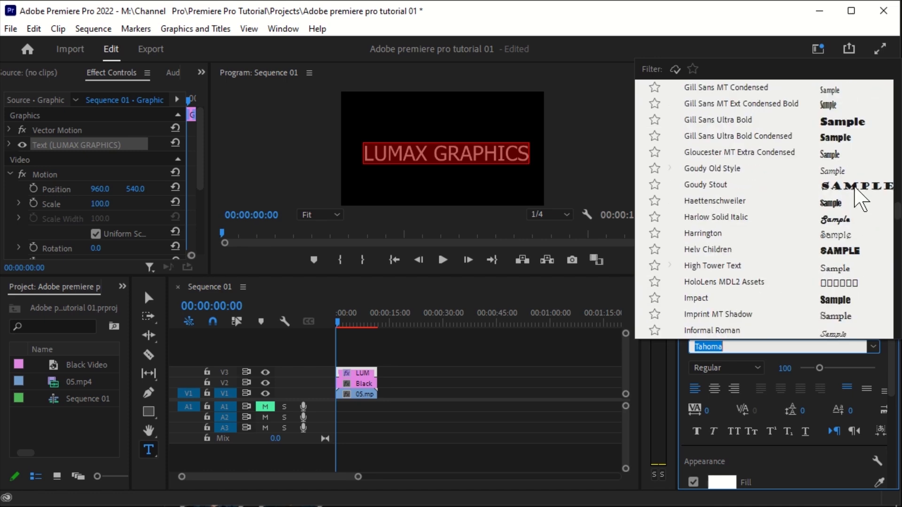
{"action": "left_click", "coordinate": [856, 211]}
{"action": "left_click", "coordinate": [696, 433]}
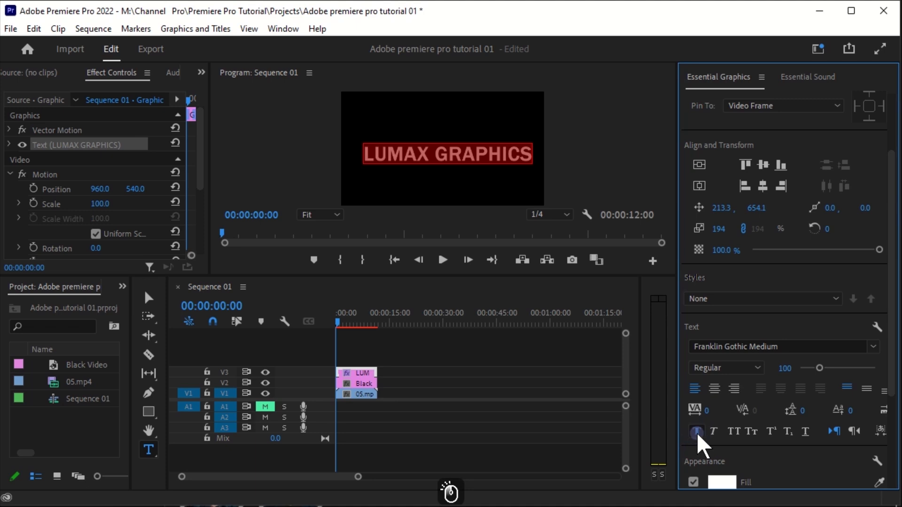
Search the effects for "matte" and apply Track Matte Key to the Black Video clip on V2.
{"action": "left_click", "coordinate": [149, 297]}
{"action": "left_click", "coordinate": [122, 286]}
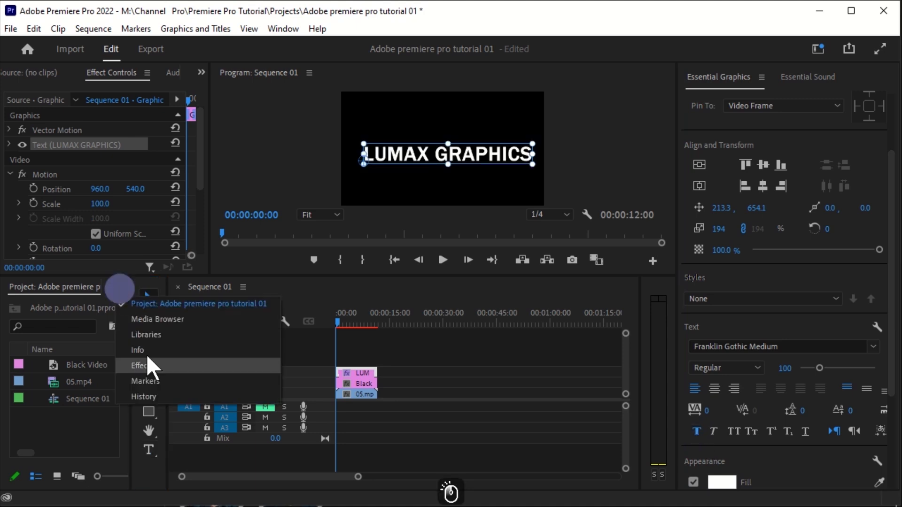
{"action": "left_click", "coordinate": [146, 364]}
{"action": "left_click", "coordinate": [73, 305]}
{"action": "type", "text": "m"}
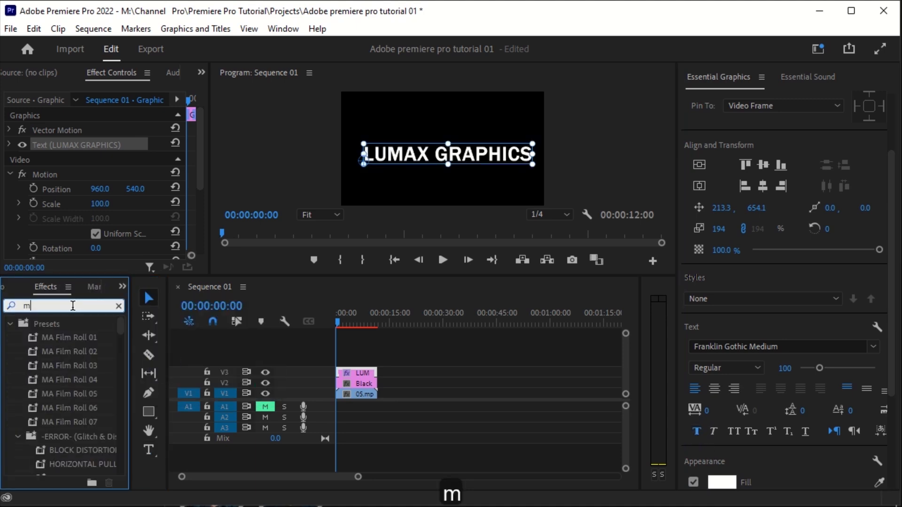
{"action": "type", "text": "atte"}
{"action": "scroll", "coordinate": [119, 376], "scroll_direction": "down", "scroll_amount": 5}
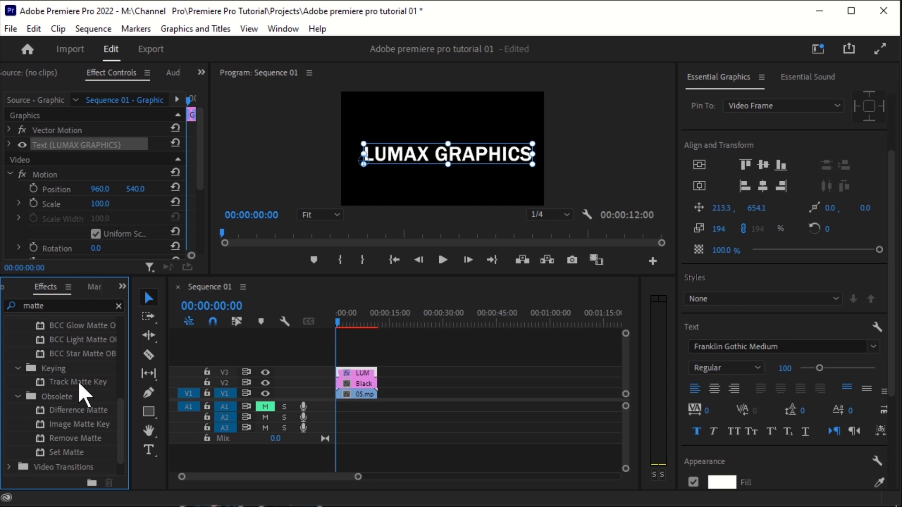
{"action": "left_click_drag", "start_coordinate": [87, 383], "coordinate": [368, 390]}
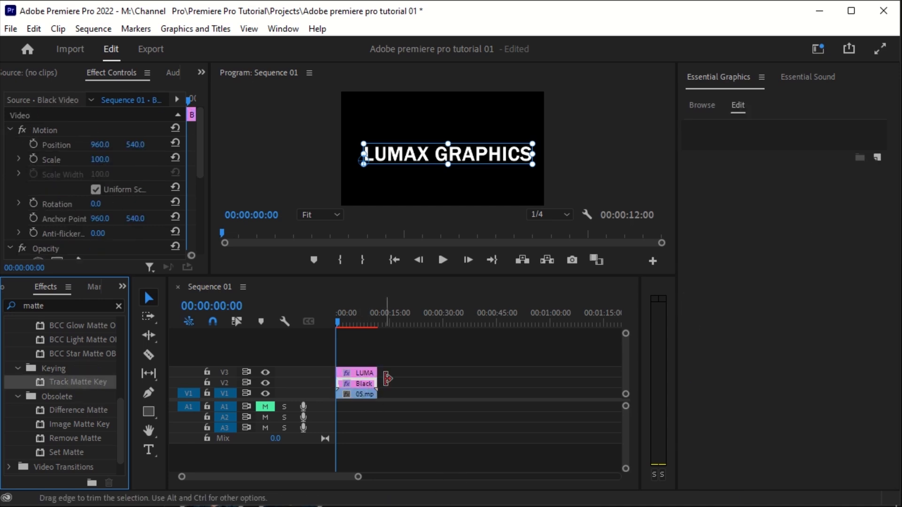
Set Black Video's Track Matte Key to use Video 3 as matte, enable Reverse, and choose how the matte is composited.
{"action": "left_click_drag", "start_coordinate": [201, 157], "coordinate": [208, 195]}
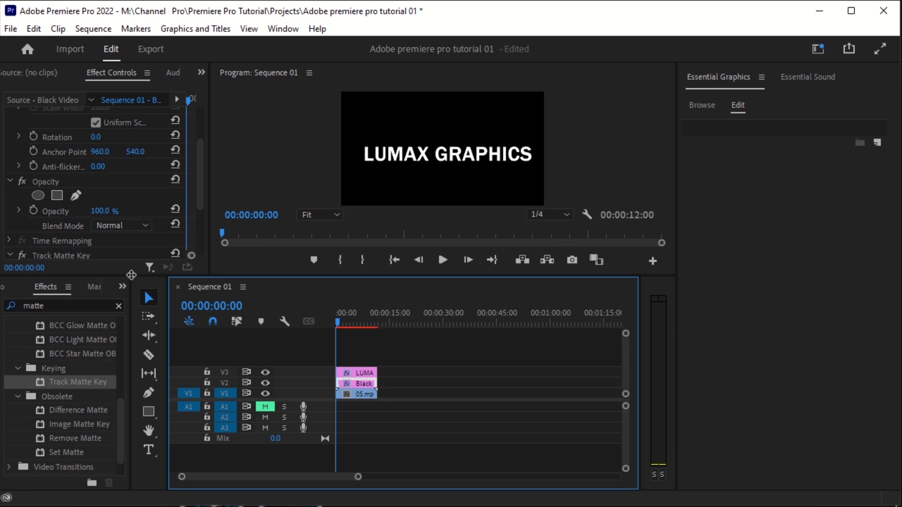
{"action": "scroll", "coordinate": [146, 183], "scroll_direction": "down", "scroll_amount": 3}
{"action": "left_click", "coordinate": [145, 191]}
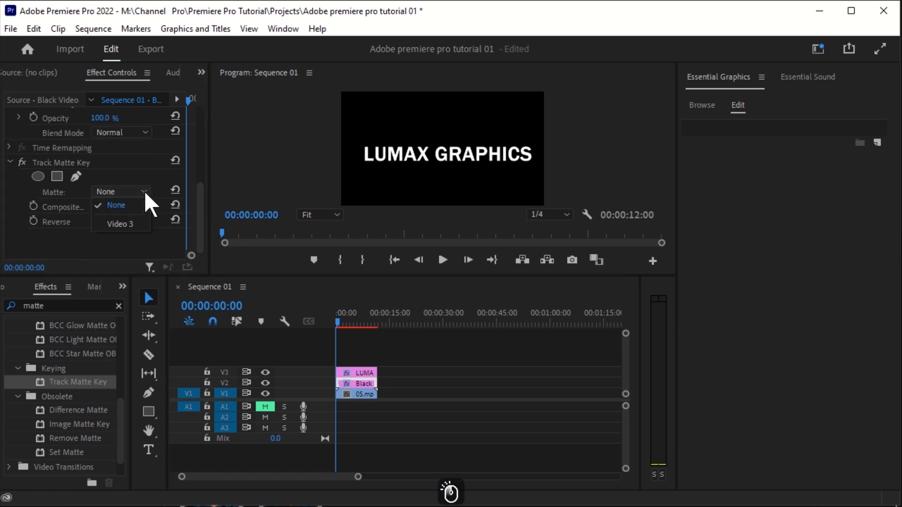
{"action": "left_click", "coordinate": [128, 225]}
{"action": "left_click", "coordinate": [95, 222]}
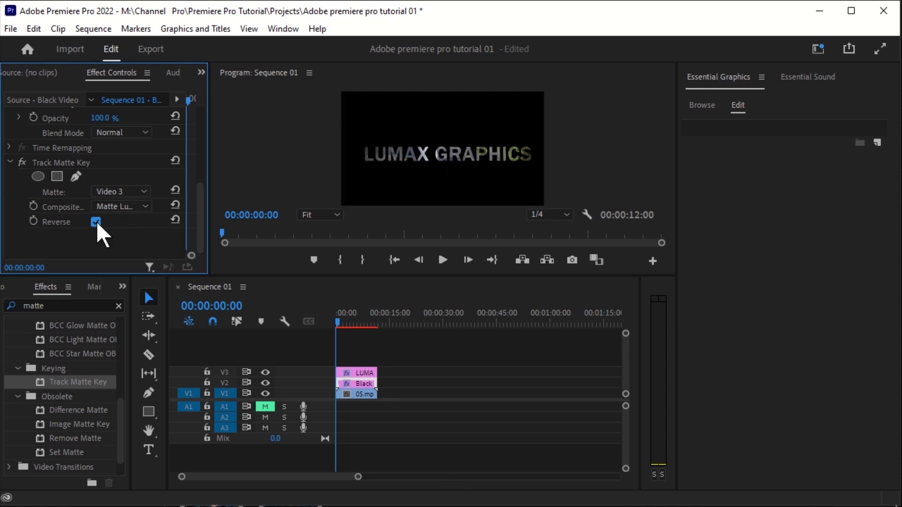
{"action": "left_click", "coordinate": [140, 206]}
{"action": "left_click", "coordinate": [137, 221]}
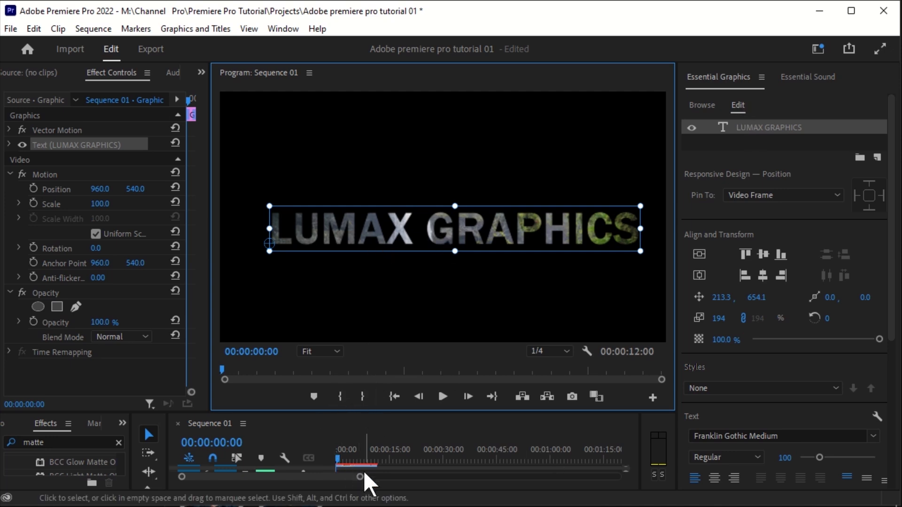
Shrink the Program monitor's height to give the timeline tracks more room.
{"action": "left_click_drag", "start_coordinate": [412, 415], "coordinate": [431, 345]}
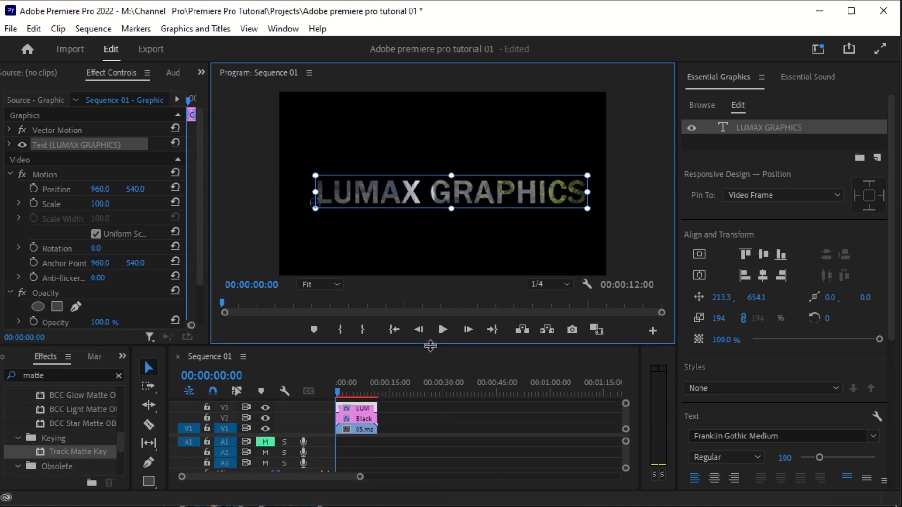
{"action": "key", "text": "Return"}
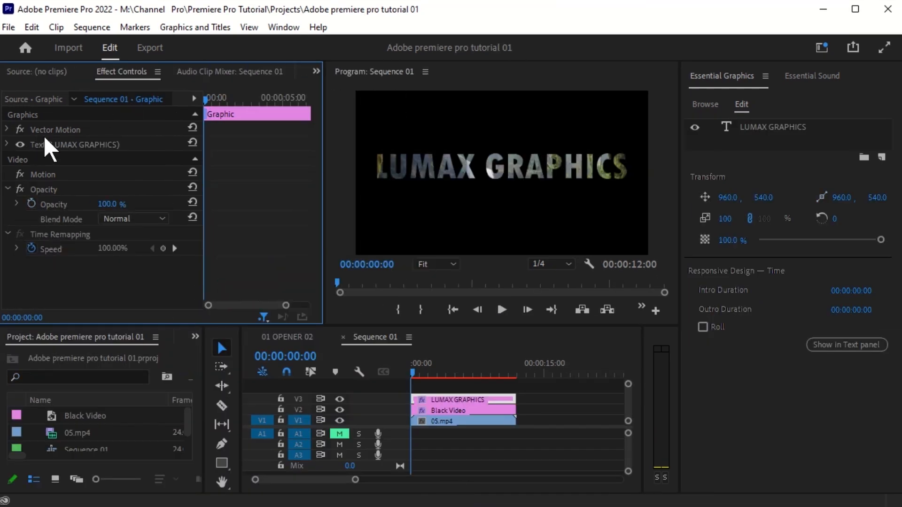
Turn on Position and Scale keyframing for the title's Vector Motion at 00:00:00:00.
{"action": "left_click", "coordinate": [37, 130]}
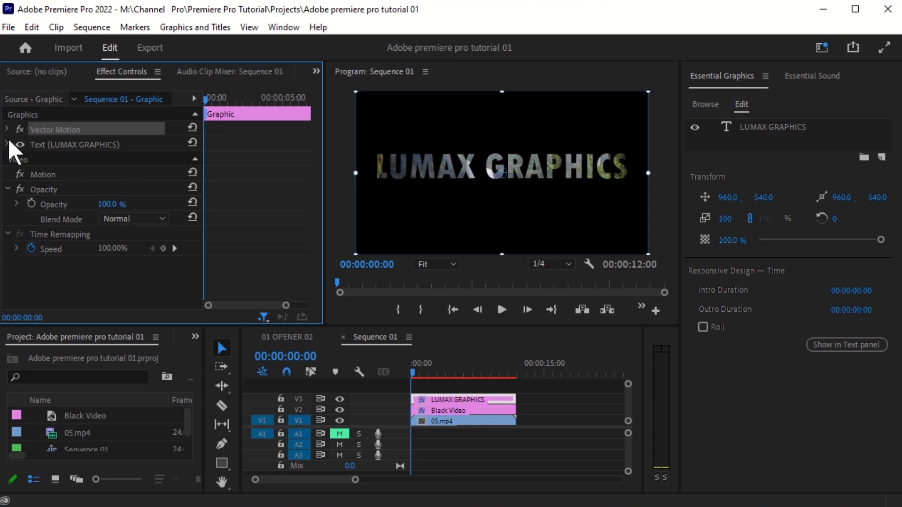
{"action": "left_click", "coordinate": [7, 128]}
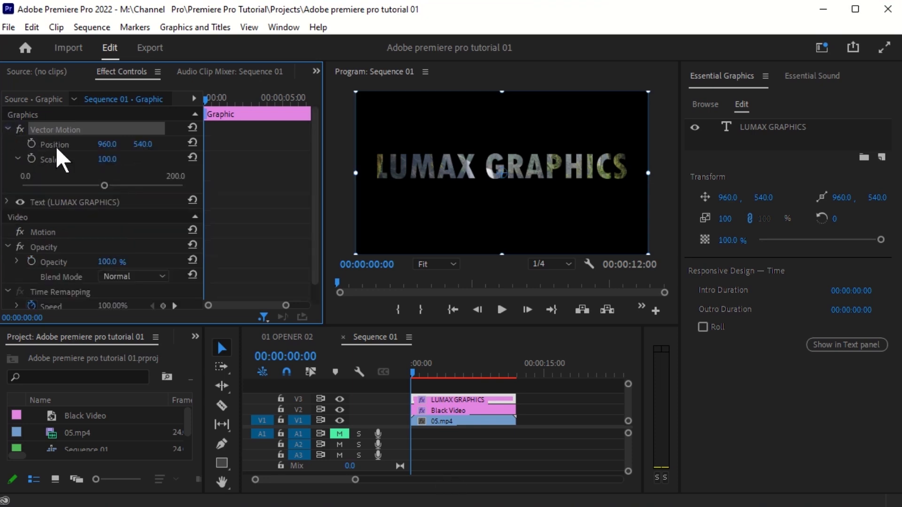
{"action": "left_click", "coordinate": [18, 159]}
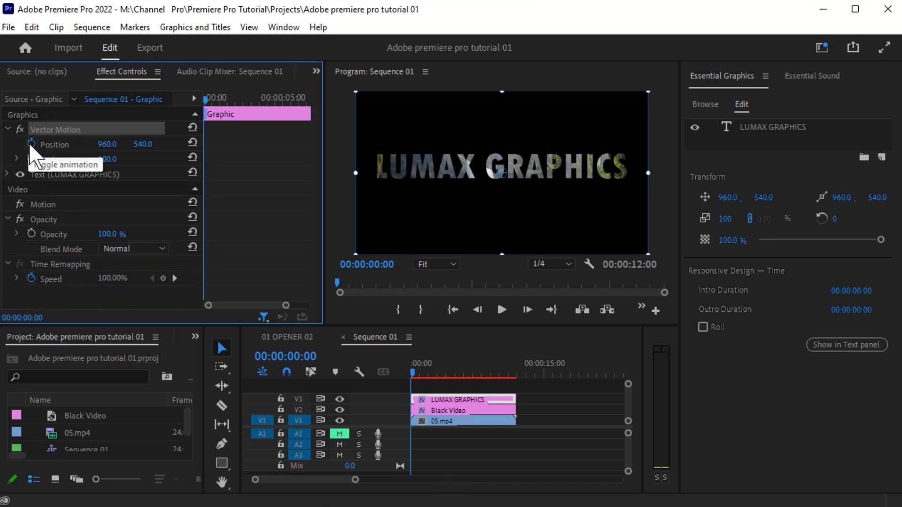
{"action": "left_click", "coordinate": [31, 144]}
{"action": "left_click", "coordinate": [31, 160]}
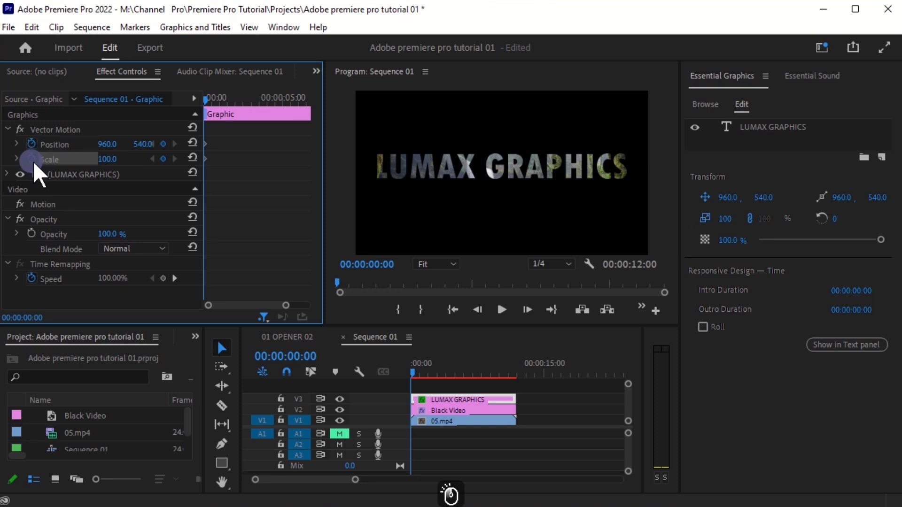
{"action": "left_click", "coordinate": [213, 139]}
At 00:00:03:04, keyframe the title's Vector Motion with a vertical position of 1389 and a scale of 400.
{"action": "left_click_drag", "start_coordinate": [206, 100], "coordinate": [259, 108]}
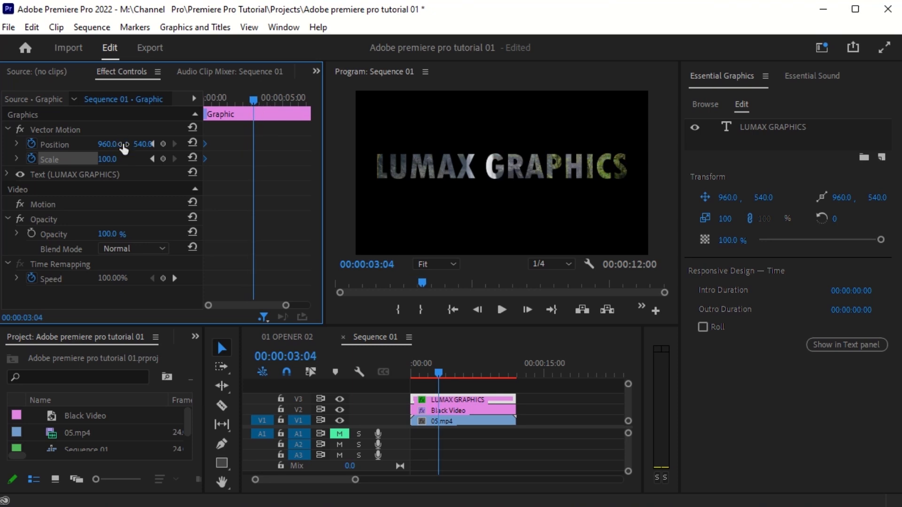
{"action": "left_click_drag", "start_coordinate": [141, 145], "coordinate": [197, 144]}
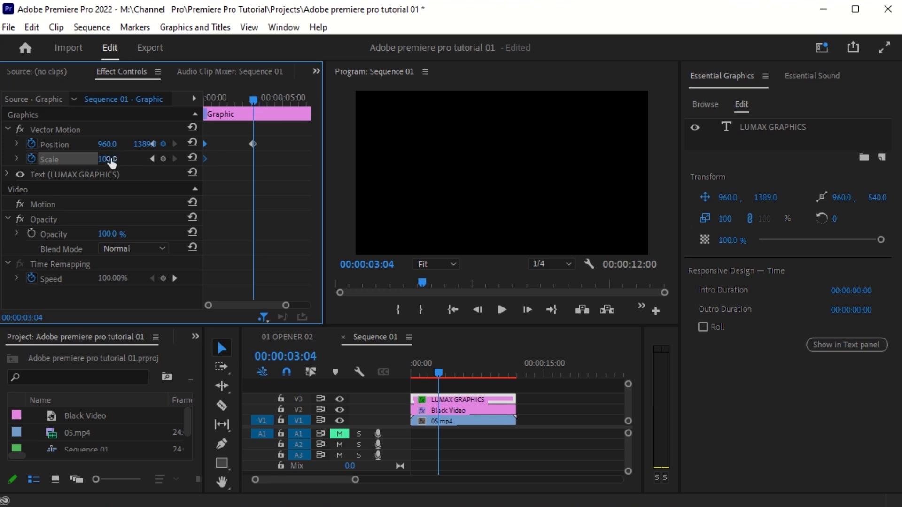
{"action": "left_click", "coordinate": [111, 160]}
{"action": "type", "text": "400"}
{"action": "left_click", "coordinate": [271, 196]}
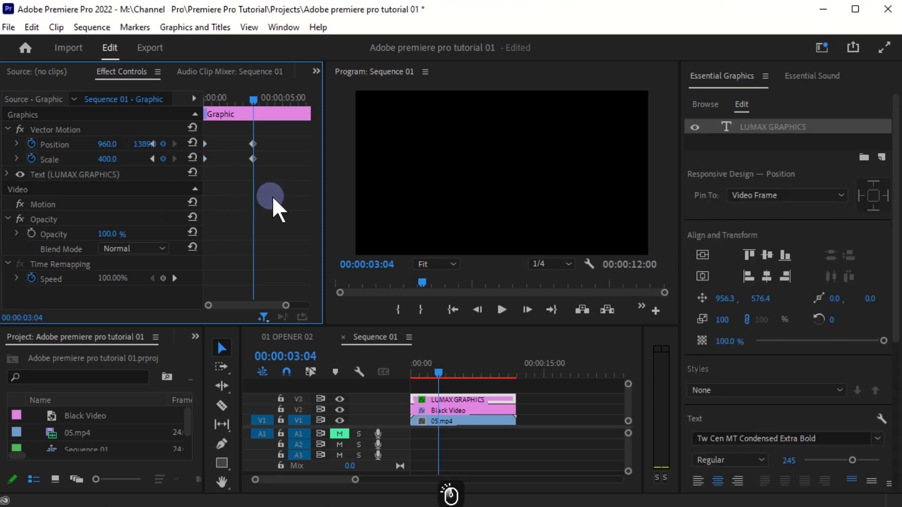
Delete the title's first Position and Scale keyframes and move the remaining pair to the start of the clip.
{"action": "key", "text": "Delete"}
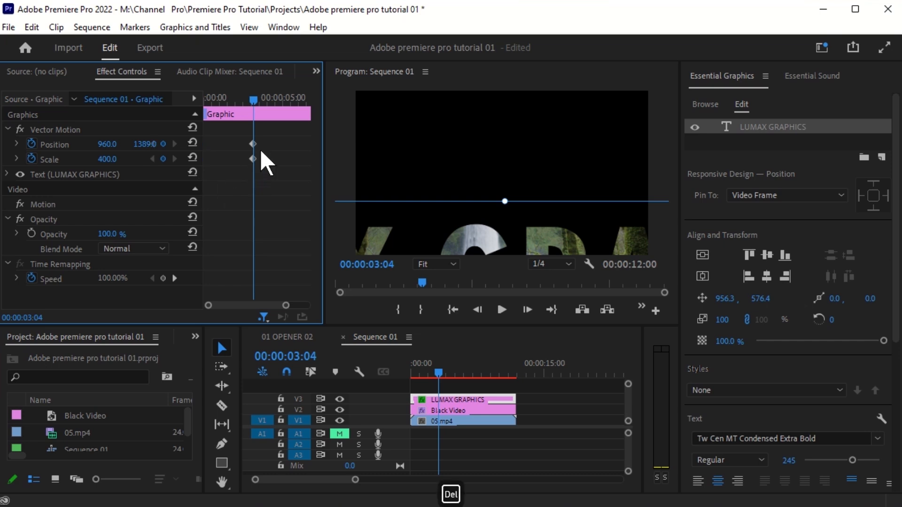
{"action": "left_click", "coordinate": [258, 143]}
{"action": "left_click_drag", "start_coordinate": [253, 145], "coordinate": [206, 157]}
Add Position and Scale keyframes with reset default values at 00:00:03:12.
{"action": "left_click_drag", "start_coordinate": [247, 98], "coordinate": [269, 113]}
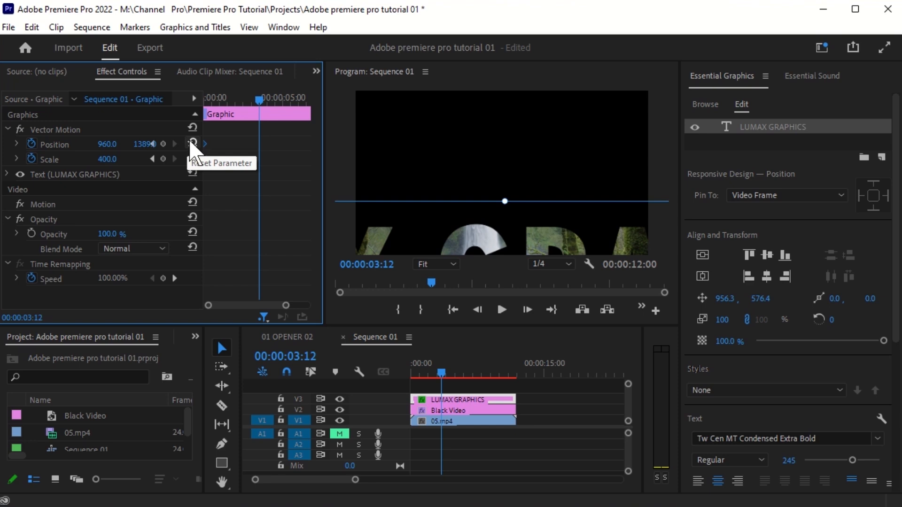
{"action": "left_click", "coordinate": [192, 144]}
{"action": "left_click", "coordinate": [193, 159]}
Play the title animation from the start of the sequence.
{"action": "left_click_drag", "start_coordinate": [446, 374], "coordinate": [409, 381]}
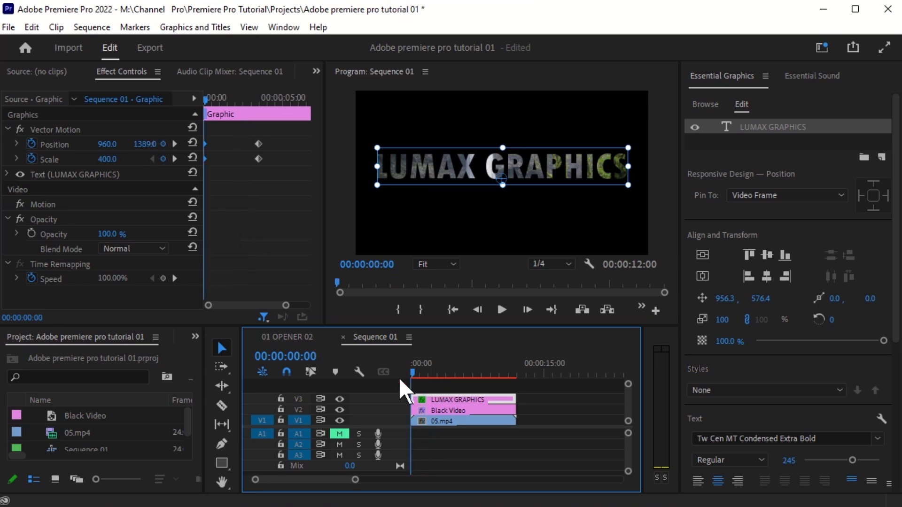
{"action": "left_click", "coordinate": [501, 310]}
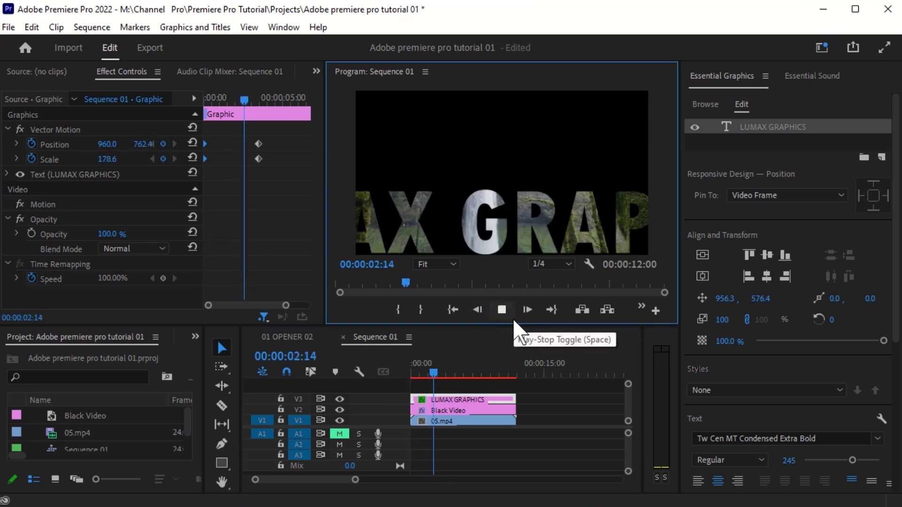
{"action": "left_click", "coordinate": [501, 310]}
Apply Ease Out to the title's starting Position and Scale keyframes and Ease In to the ending ones.
{"action": "left_click", "coordinate": [269, 94]}
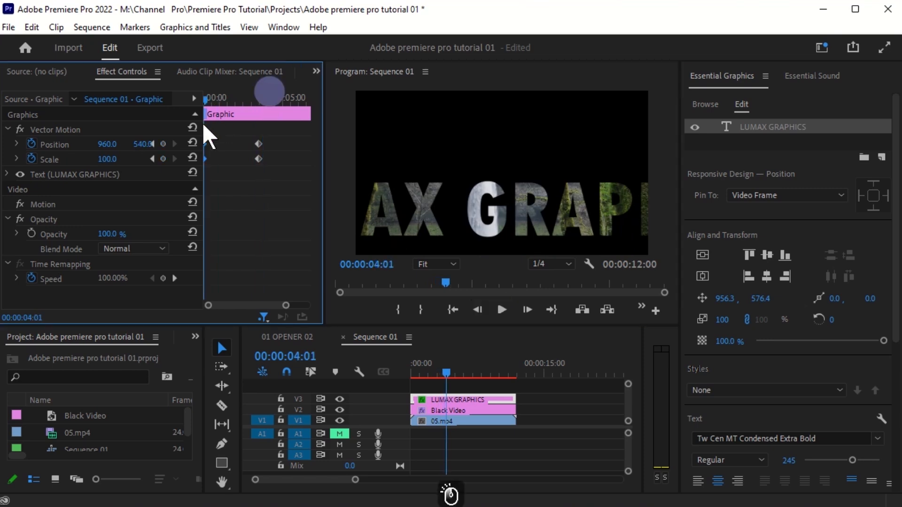
{"action": "right_click", "coordinate": [205, 159]}
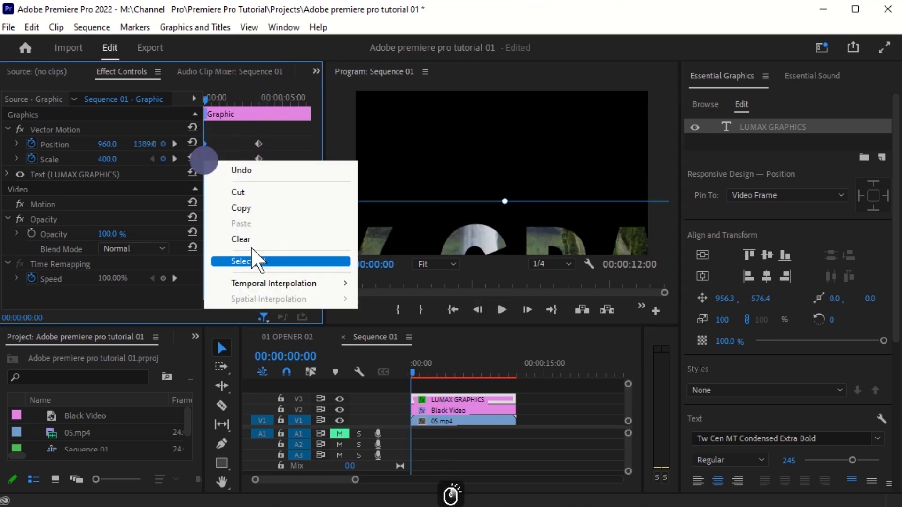
{"action": "left_click", "coordinate": [278, 284]}
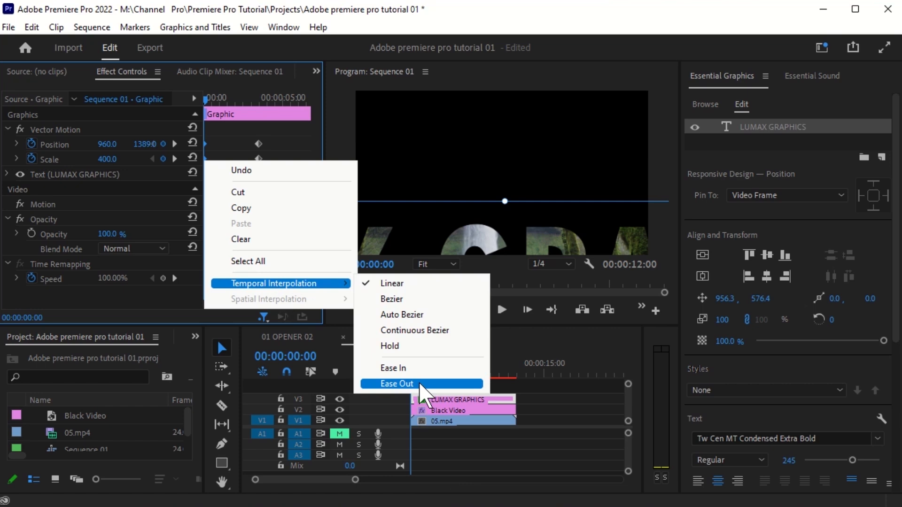
{"action": "left_click", "coordinate": [420, 384]}
{"action": "right_click", "coordinate": [258, 143]}
{"action": "left_click", "coordinate": [309, 267]}
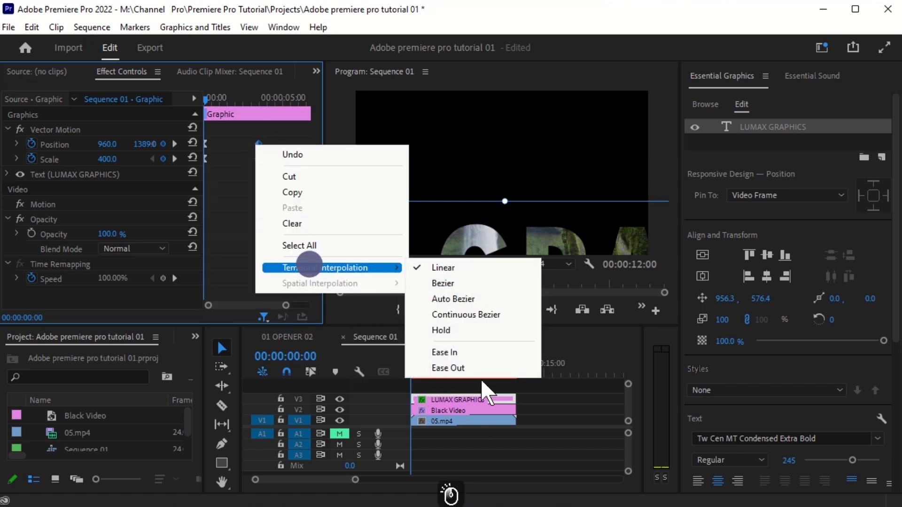
{"action": "left_click", "coordinate": [445, 353]}
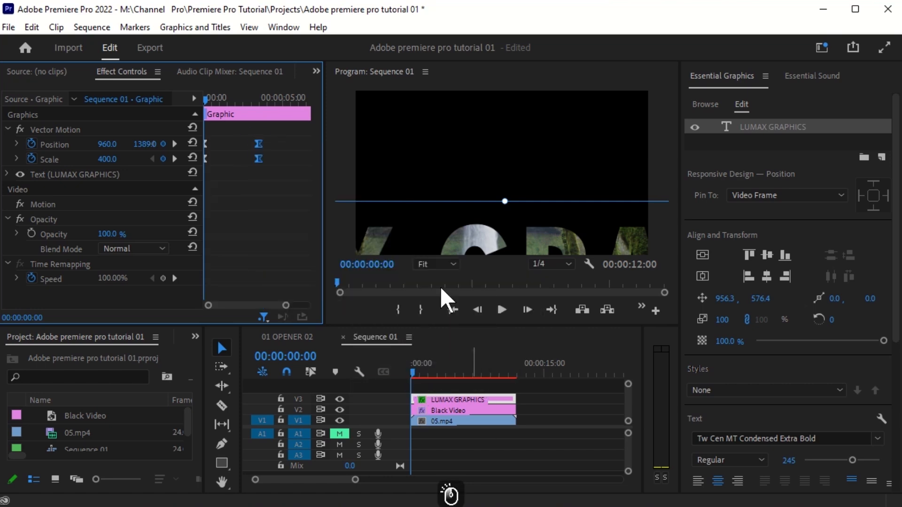
Show the Position velocity graph and play back the eased title animation.
{"action": "left_click", "coordinate": [17, 144]}
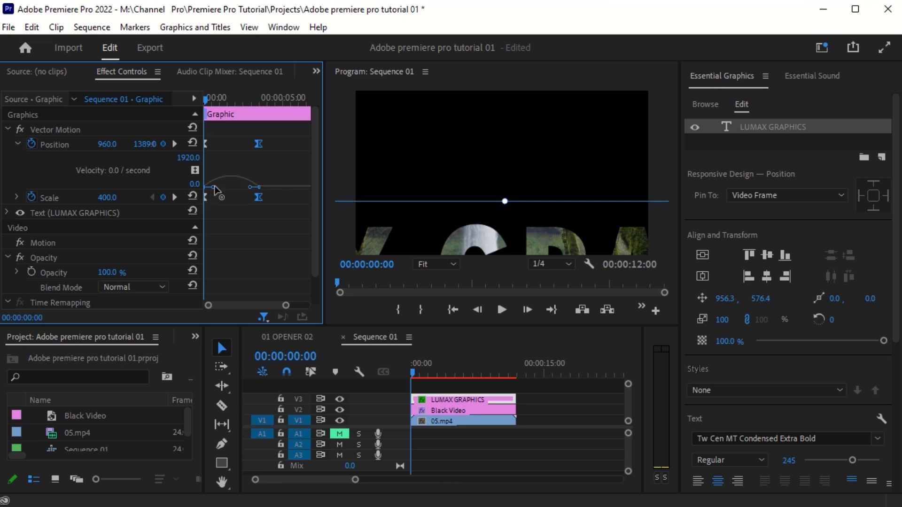
{"action": "left_click", "coordinate": [509, 329]}
{"action": "left_click", "coordinate": [499, 310]}
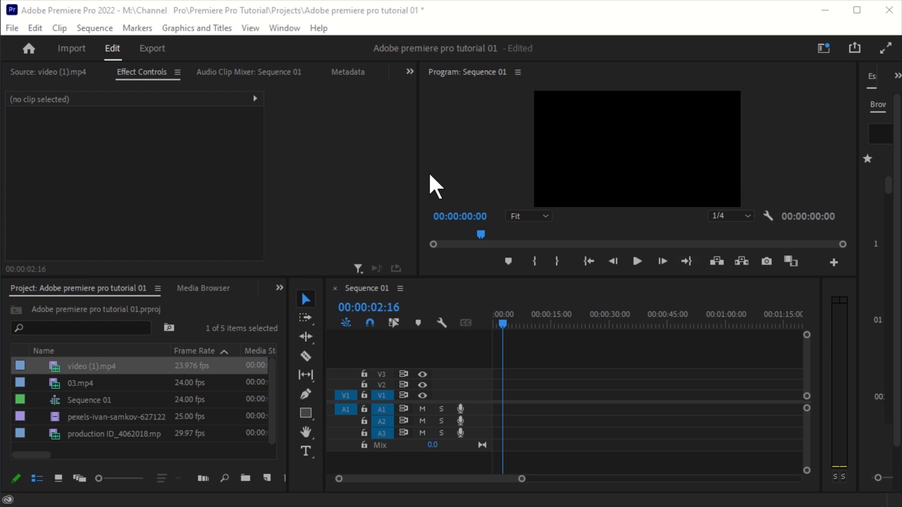
{"action": "left_click", "coordinate": [279, 287]}
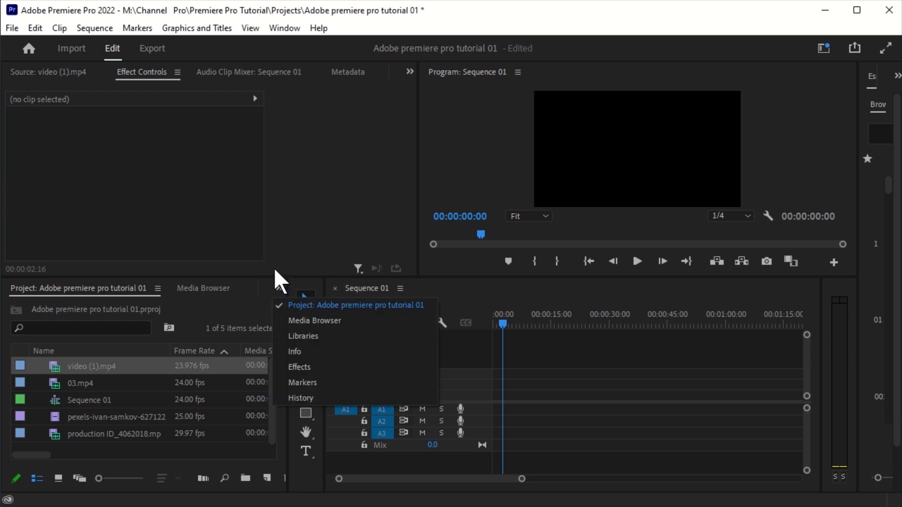
{"action": "key", "text": "Escape"}
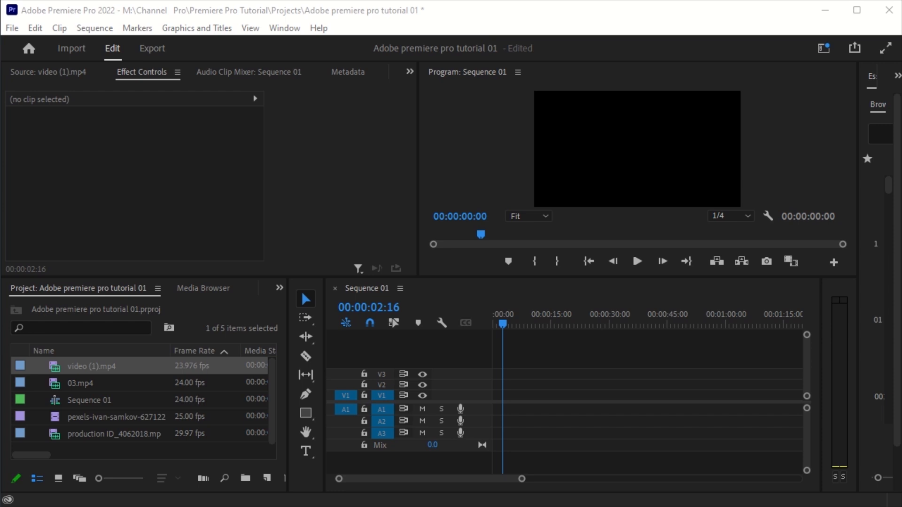
Open video (1).mp4 in the Source monitor and add markers at 00:00:05:23 in the source and 00:00:14:00 in the sequence.
{"action": "double_click", "coordinate": [92, 366]}
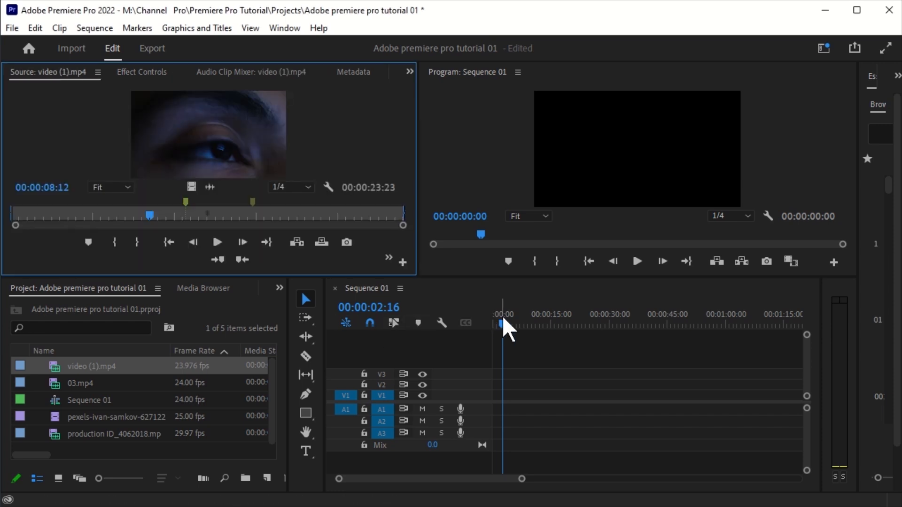
{"action": "left_click_drag", "start_coordinate": [502, 323], "coordinate": [494, 324]}
{"action": "left_click", "coordinate": [228, 214]}
{"action": "left_click_drag", "start_coordinate": [203, 214], "coordinate": [108, 216]}
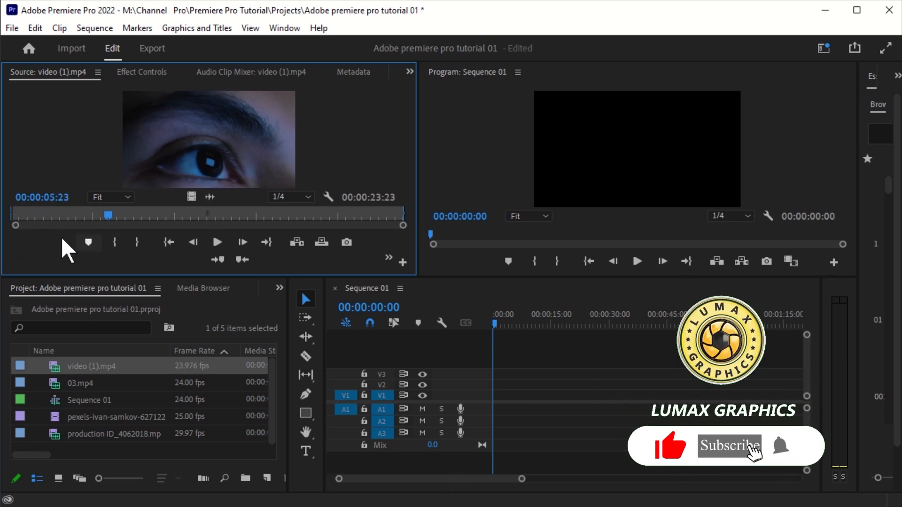
{"action": "left_click", "coordinate": [88, 242]}
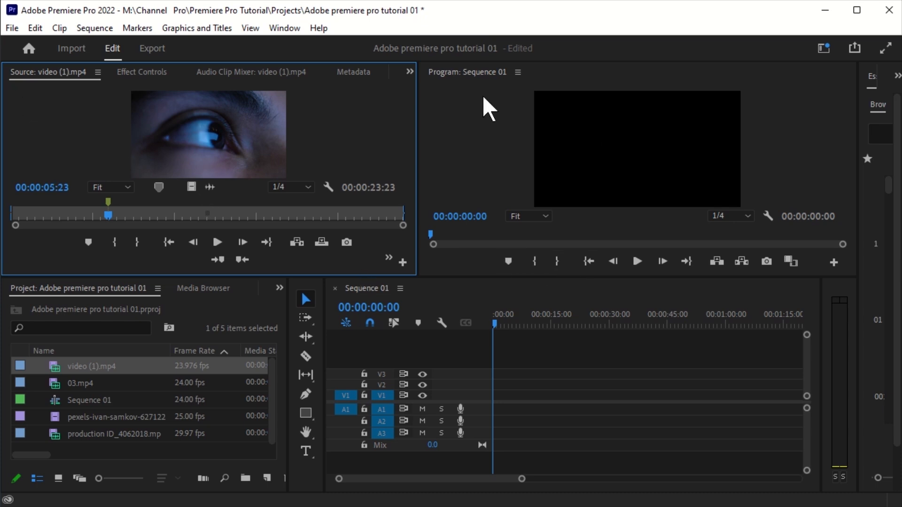
{"action": "left_click", "coordinate": [512, 262]}
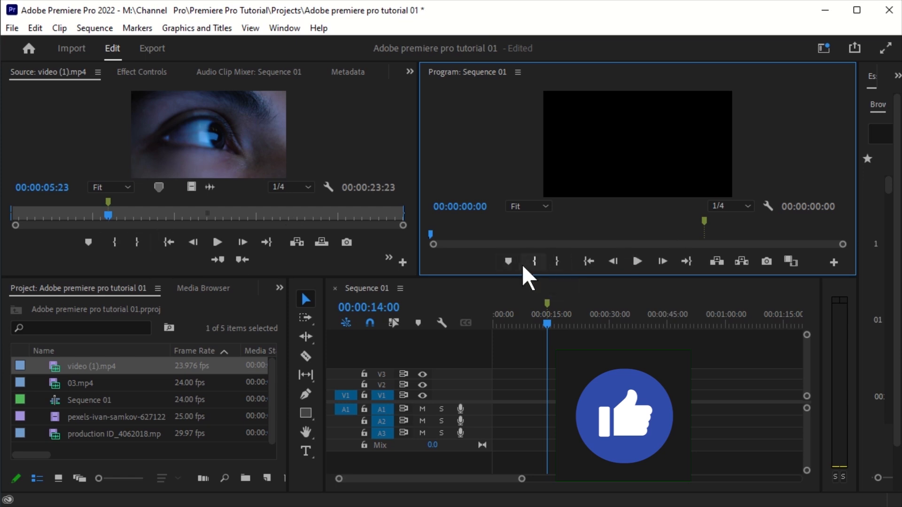
Mark the source In point at 00:00:05:23 and place the trimmed video (1).mp4 clip at the start of track V1.
{"action": "left_click", "coordinate": [117, 248]}
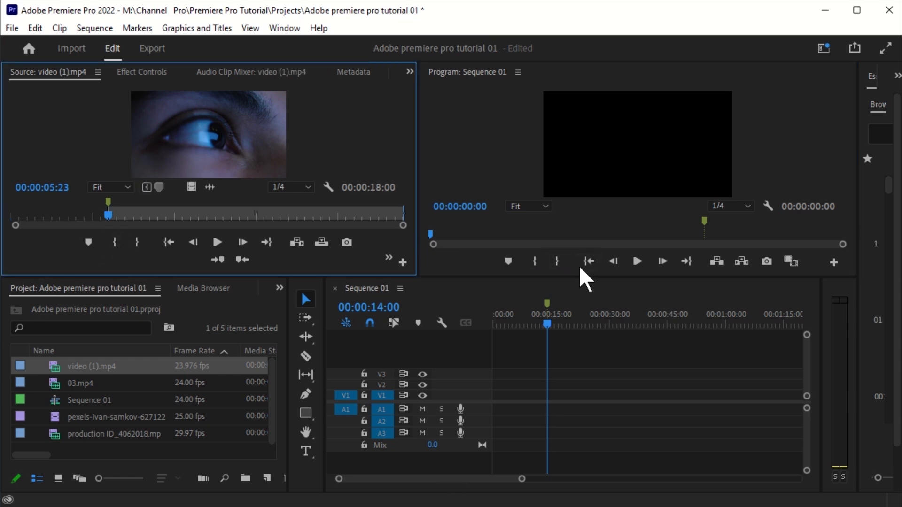
{"action": "left_click_drag", "start_coordinate": [87, 366], "coordinate": [530, 269]}
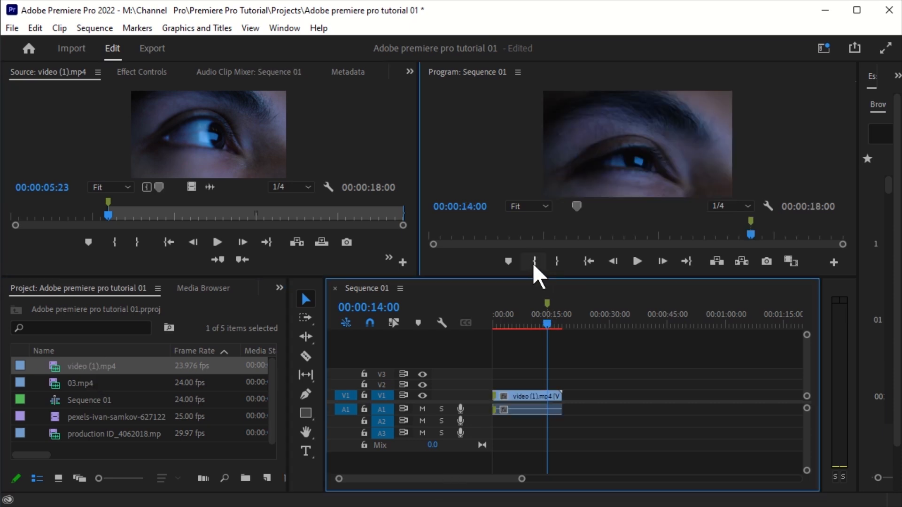
Mark the sequence In point at 00:00:14:00 and Out point at 00:00:17:11, and mark the source Out point at 00:00:11:12.
{"action": "left_click", "coordinate": [534, 262]}
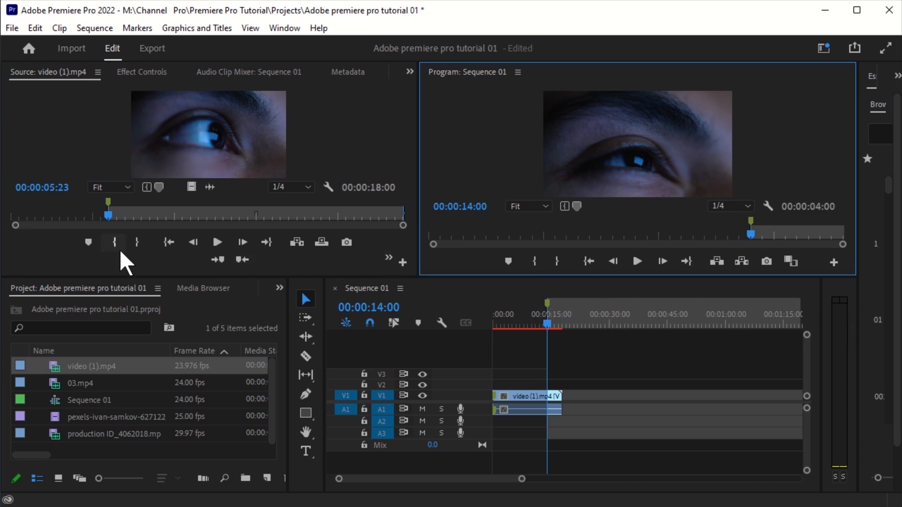
{"action": "left_click_drag", "start_coordinate": [114, 216], "coordinate": [197, 217]}
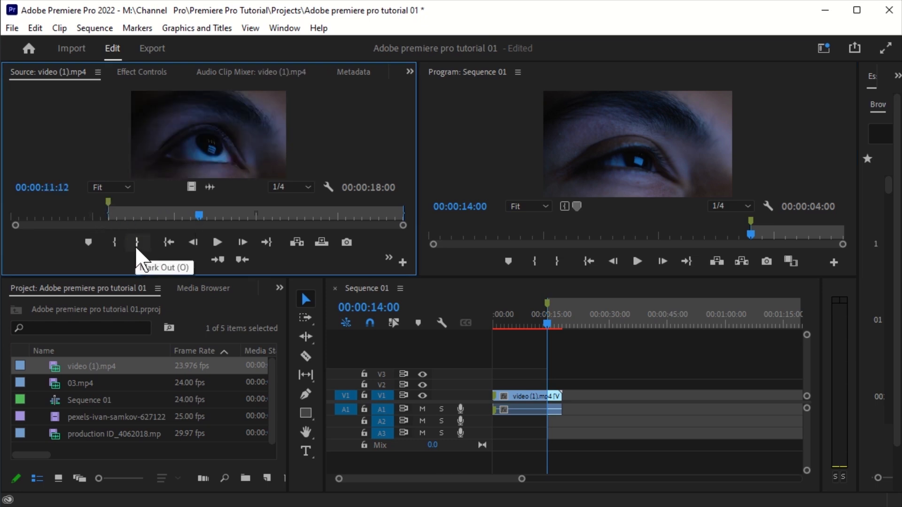
{"action": "left_click", "coordinate": [551, 303]}
{"action": "mouse_move", "coordinate": [549, 325]}
{"action": "left_mouse_down"}
{"action": "mouse_move", "coordinate": [580, 331]}
{"action": "mouse_move", "coordinate": [559, 334]}
{"action": "left_mouse_up"}
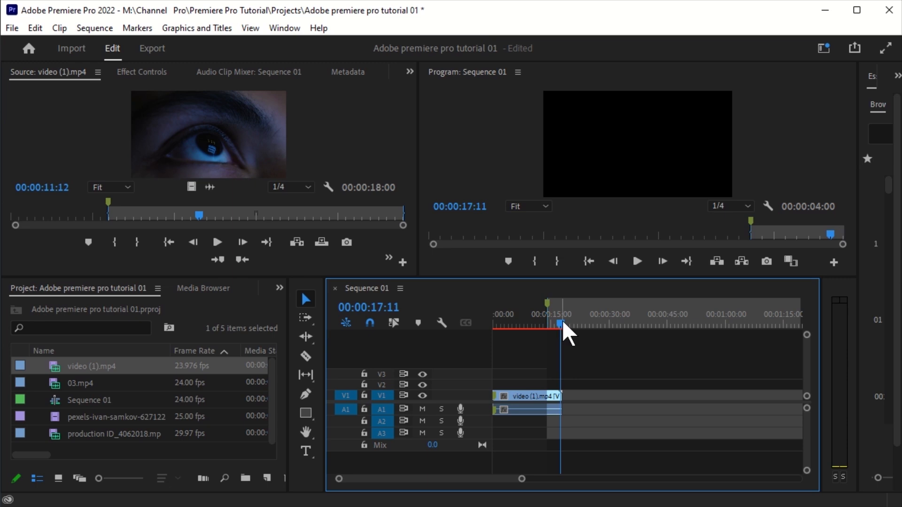
{"action": "left_click", "coordinate": [553, 265]}
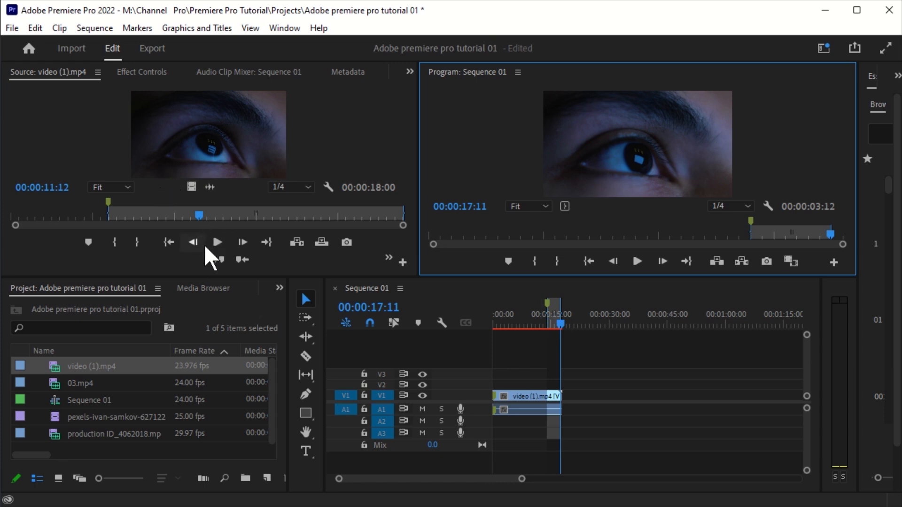
{"action": "left_click", "coordinate": [138, 242]}
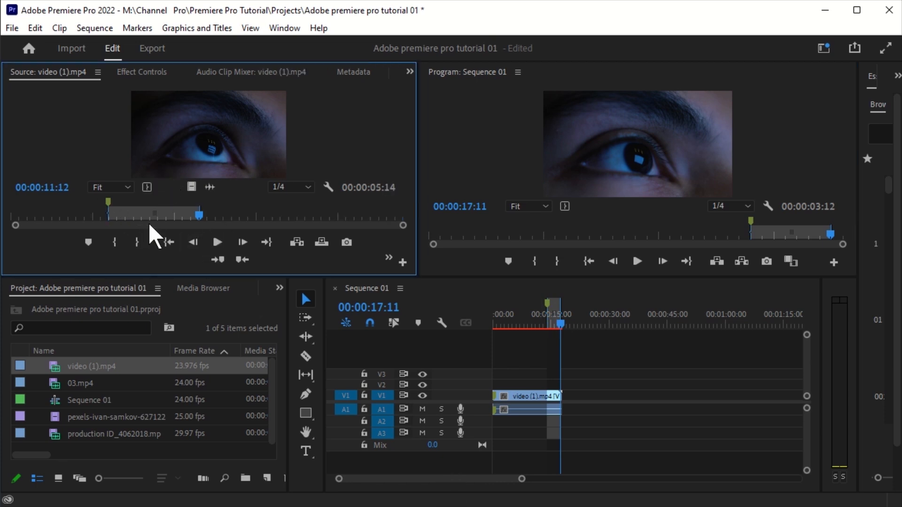
{"action": "left_click", "coordinate": [552, 322]}
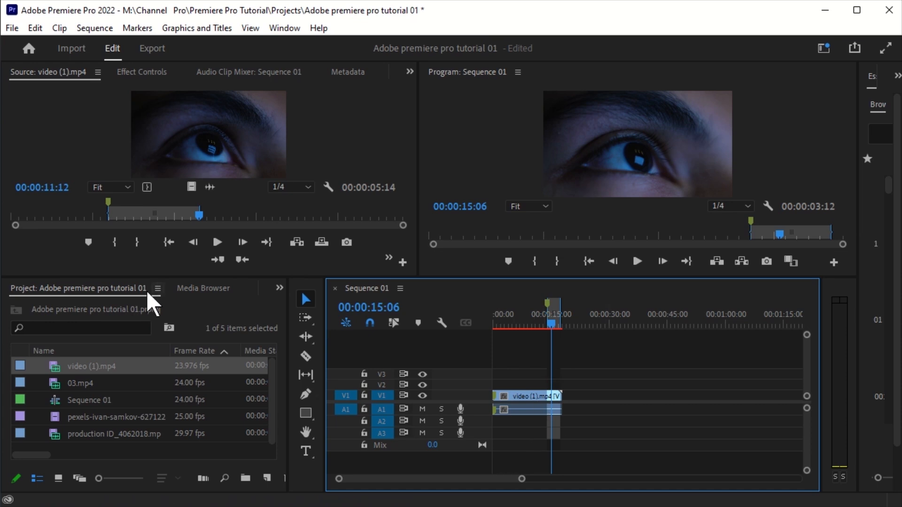
{"action": "right_click", "coordinate": [553, 398]}
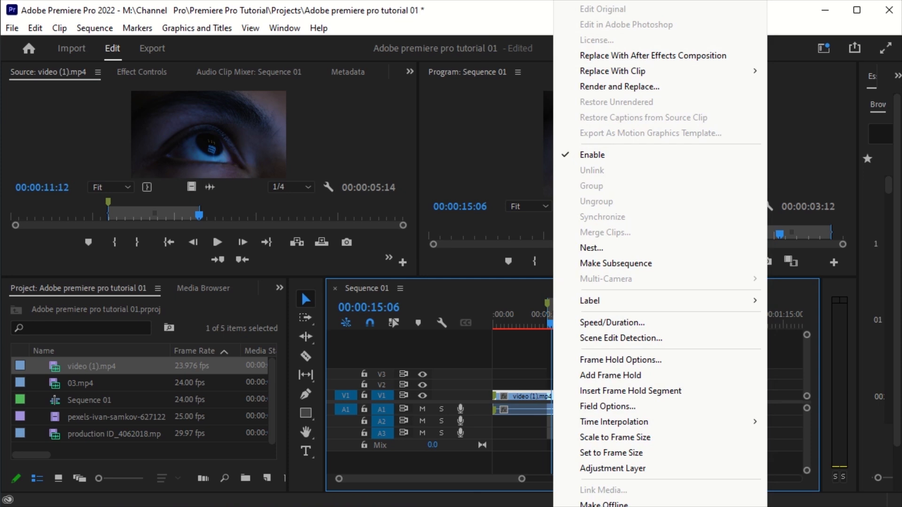
{"action": "left_click", "coordinate": [596, 47]}
{"action": "left_click", "coordinate": [567, 325]}
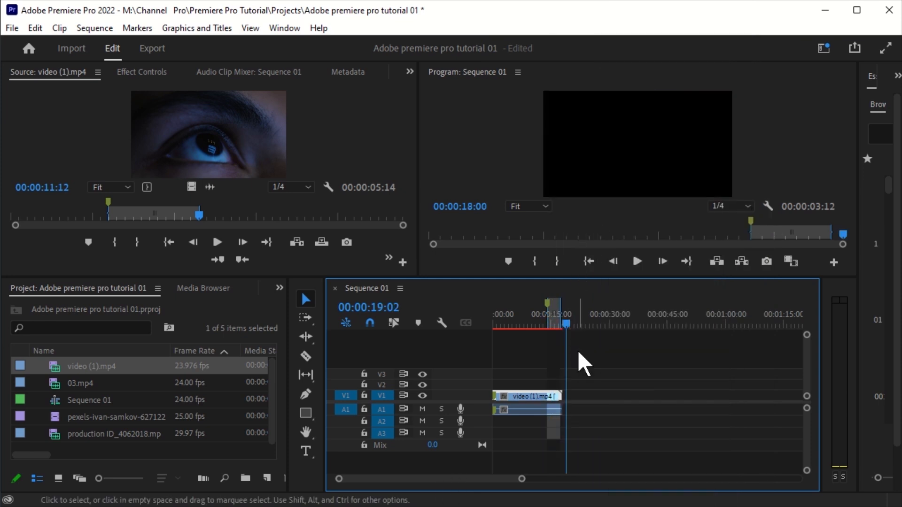
{"action": "key", "text": "ctrl"}
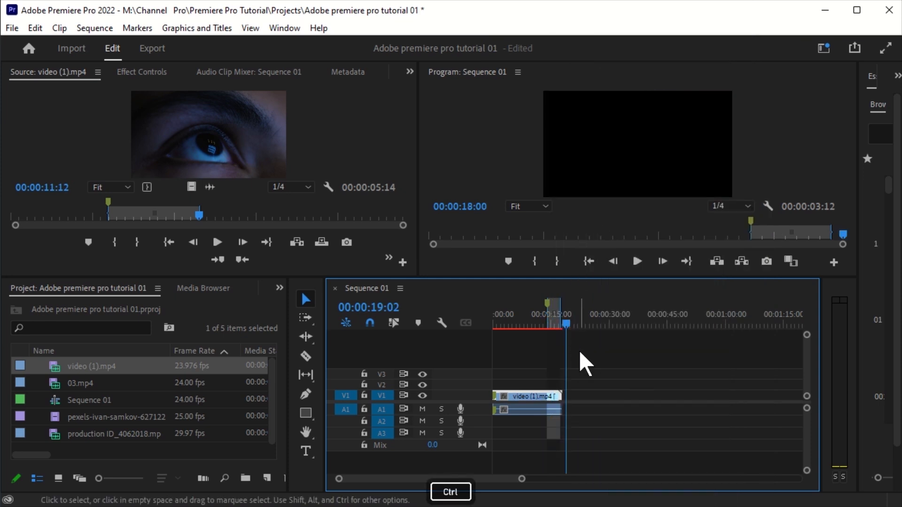
{"action": "key", "text": "ctrl+v"}
{"action": "left_click", "coordinate": [565, 325]}
{"action": "mouse_move", "coordinate": [563, 375]}
{"action": "left_mouse_down"}
{"action": "mouse_move", "coordinate": [547, 376]}
{"action": "mouse_move", "coordinate": [577, 382]}
{"action": "left_mouse_up"}
{"action": "right_click", "coordinate": [588, 392]}
{"action": "left_click", "coordinate": [593, 393]}
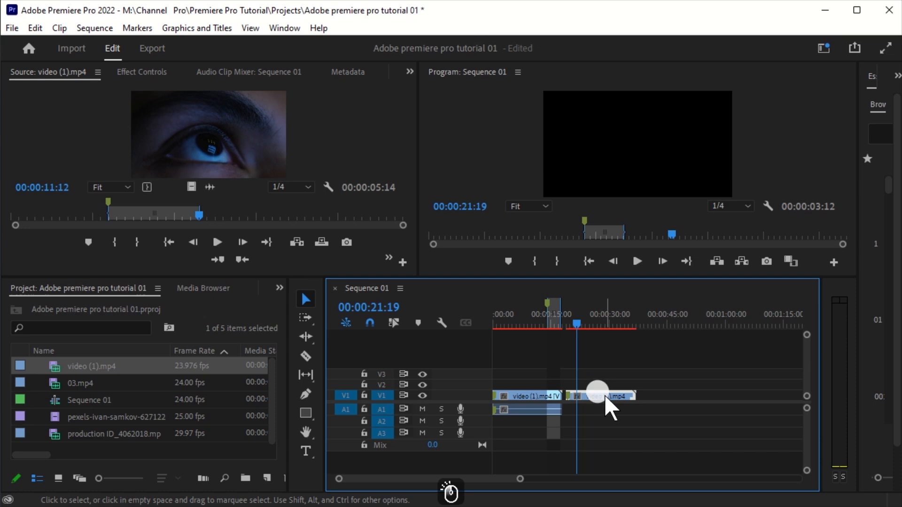
{"action": "key", "text": "Delete"}
{"action": "key", "text": "Up"}
Place only the video of the marked source range after the existing V1 clip and shift the sequence In point to 00:00:18:00.
{"action": "left_click", "coordinate": [219, 221]}
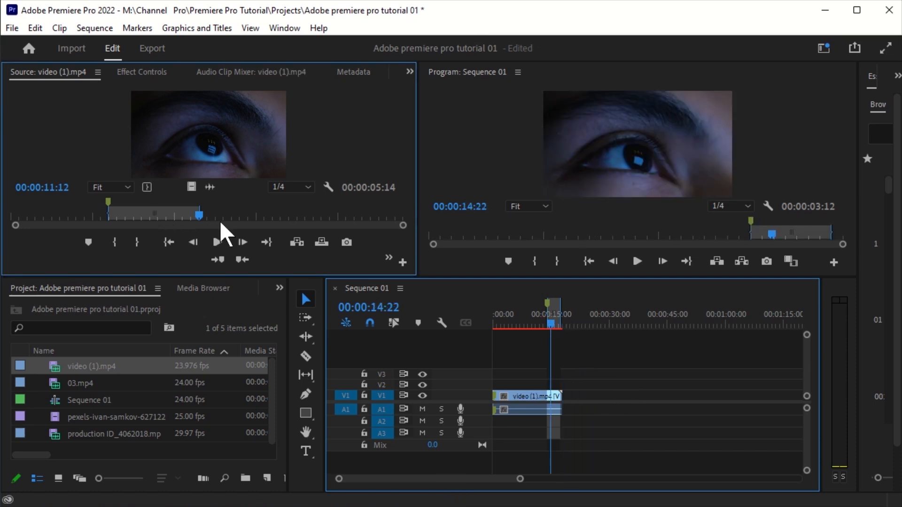
{"action": "left_click_drag", "start_coordinate": [193, 188], "coordinate": [570, 399]}
{"action": "left_click", "coordinate": [551, 306]}
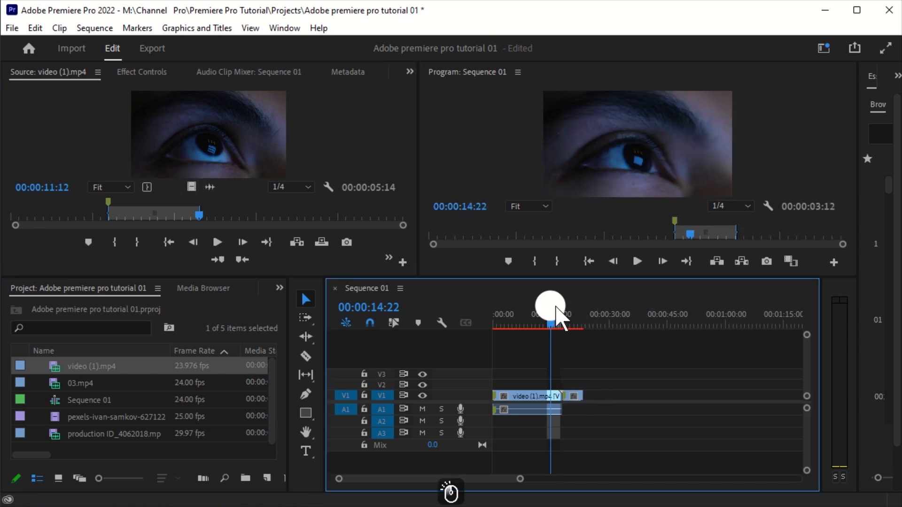
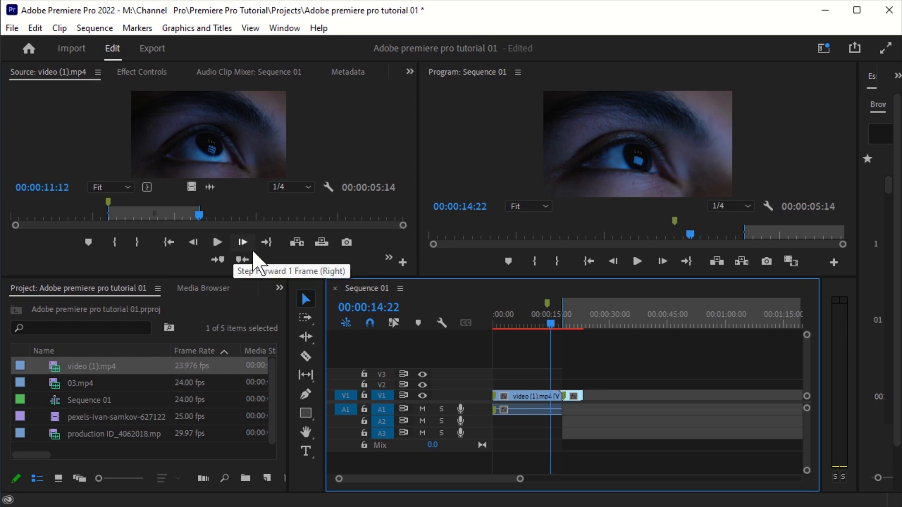
Jump the source playhead between the In and Out points of video (1).mp4, including from positions outside the marked range.
{"action": "left_click", "coordinate": [179, 246]}
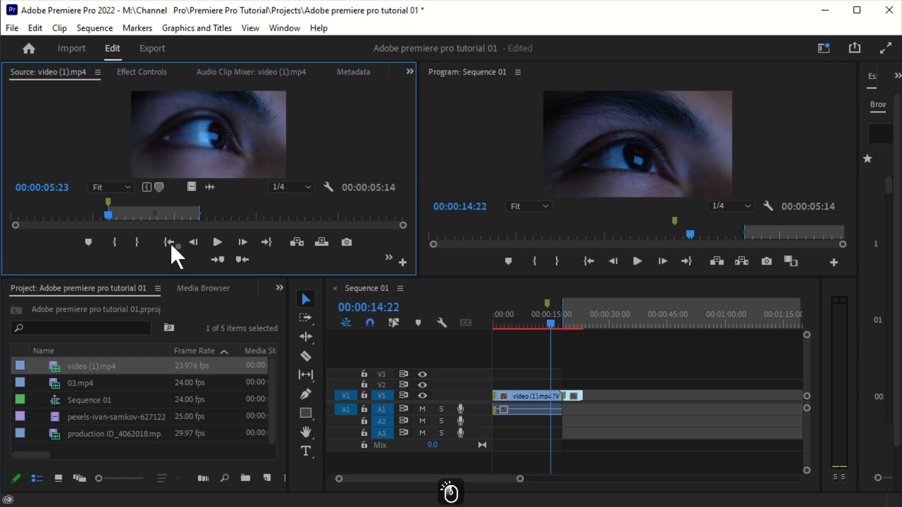
{"action": "left_click", "coordinate": [107, 215]}
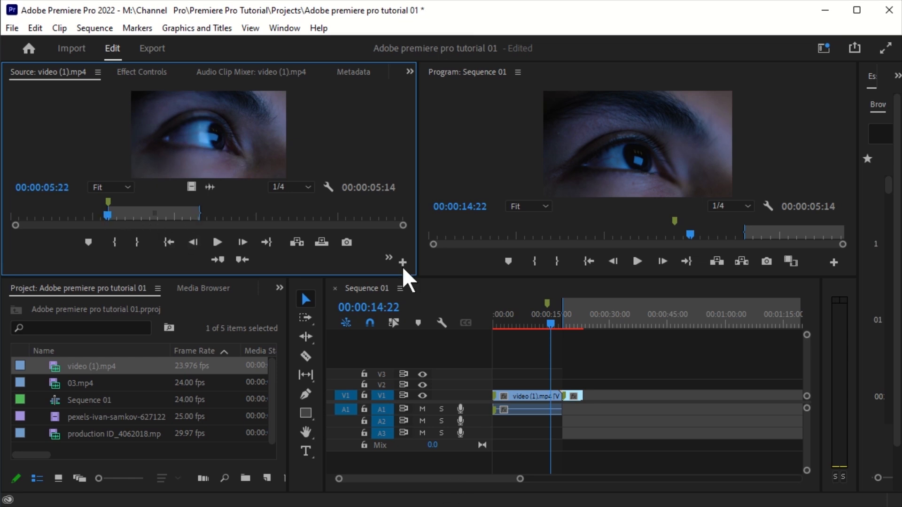
{"action": "left_click", "coordinate": [266, 243]}
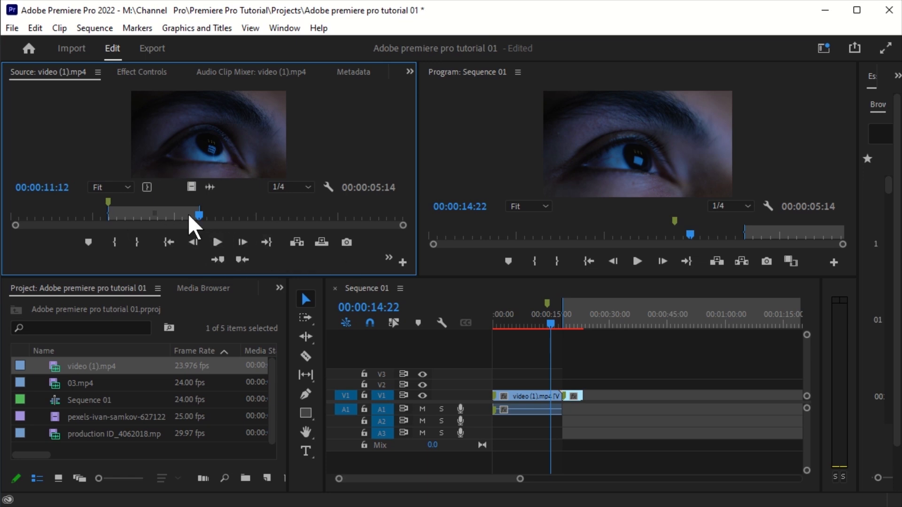
{"action": "left_click_drag", "start_coordinate": [198, 217], "coordinate": [261, 237]}
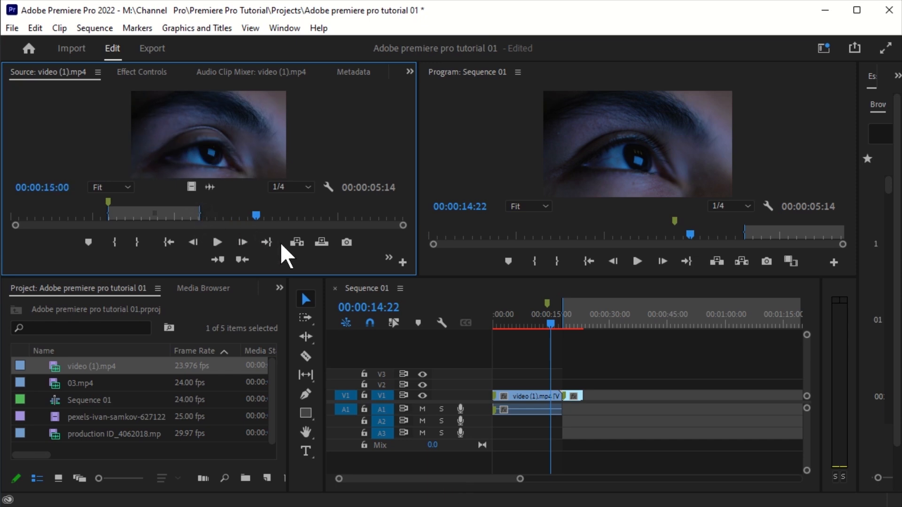
{"action": "left_click", "coordinate": [265, 244]}
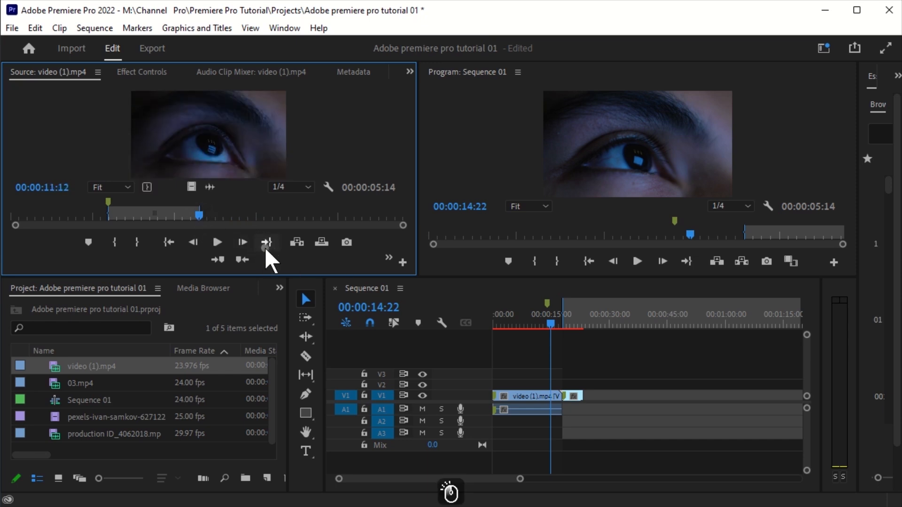
{"action": "left_click", "coordinate": [266, 243]}
{"action": "left_click", "coordinate": [170, 241]}
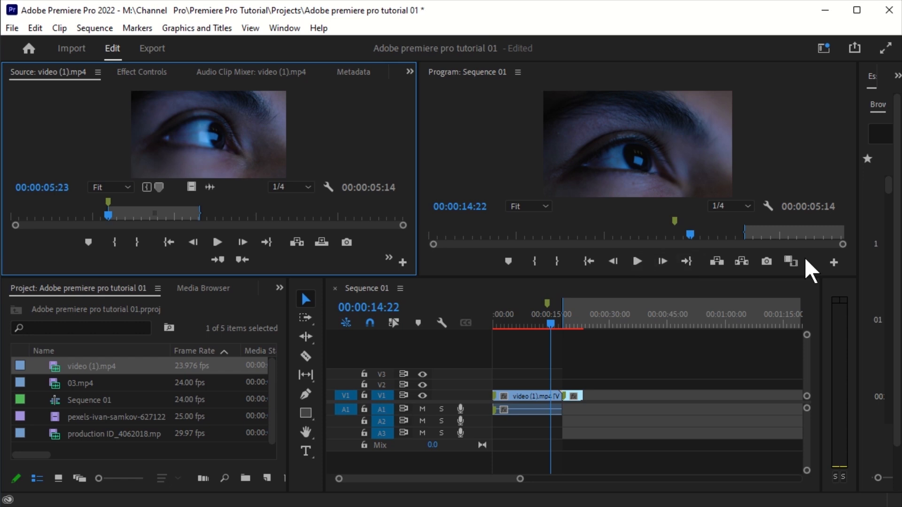
Jump the sequence playhead back and forth between the sequence's Out and In points.
{"action": "left_click", "coordinate": [685, 262]}
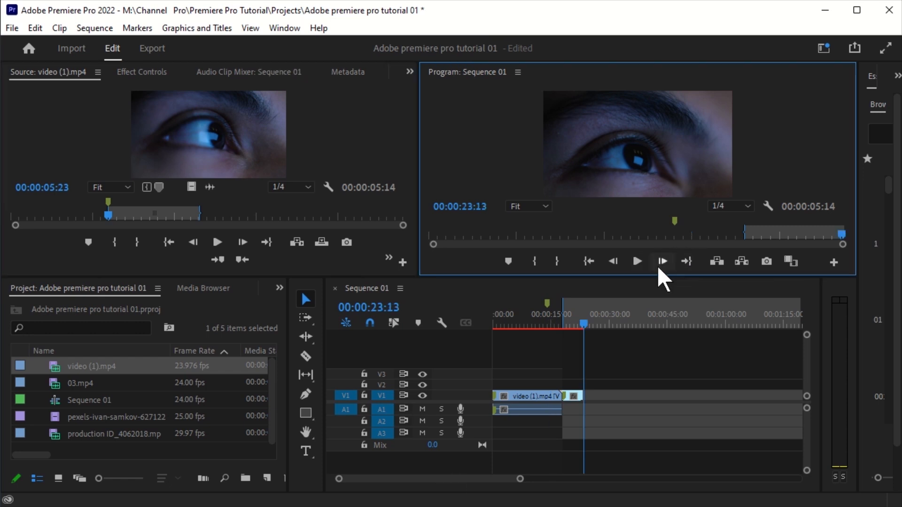
{"action": "left_click", "coordinate": [590, 262]}
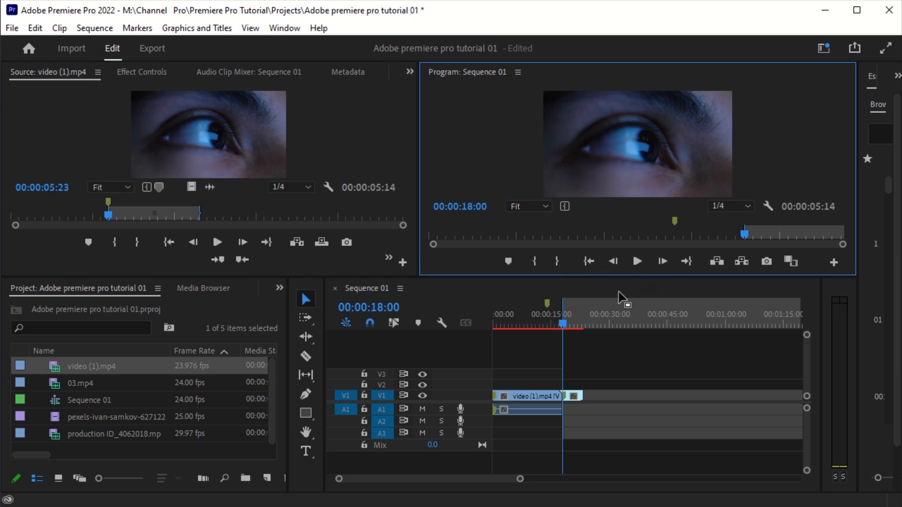
{"action": "left_click", "coordinate": [696, 260]}
{"action": "left_click", "coordinate": [590, 262]}
Move the source playhead to 00:00:06:19 and step frame by frame forward and backward through the clip, stopping at 00:00:07:20.
{"action": "left_click_drag", "start_coordinate": [170, 202], "coordinate": [118, 218]}
{"action": "left_click", "coordinate": [170, 212]}
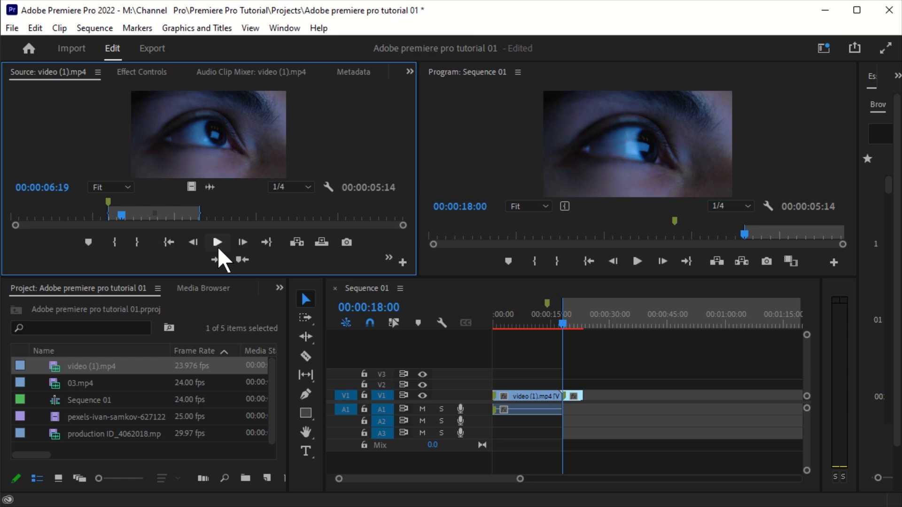
{"action": "left_click", "coordinate": [192, 242]}
{"action": "key", "text": "Right"}
{"action": "key", "text": "Right"}
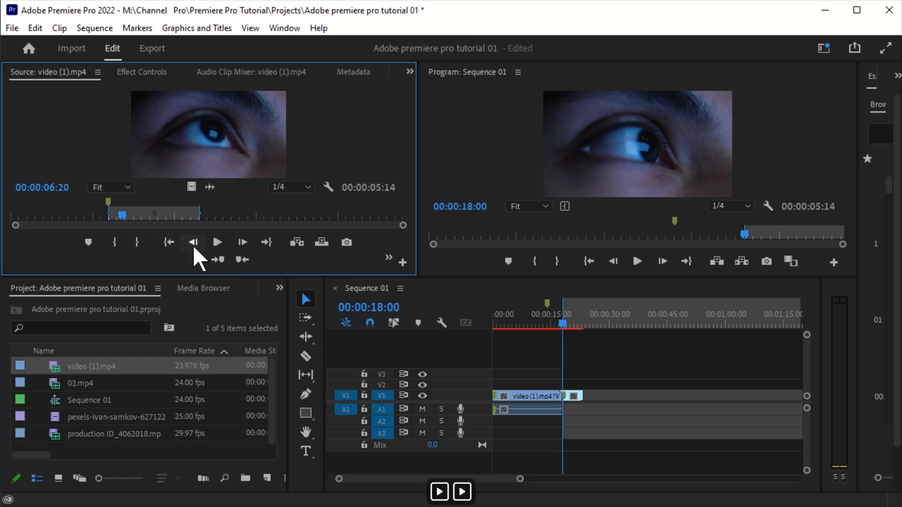
{"action": "key", "text": "Left"}
{"action": "key", "text": "Right"}
{"action": "key", "text": "Right"}
{"action": "key", "text": "Right"}
{"action": "key", "text": "Right"}
{"action": "key", "text": "Right"}
{"action": "key", "text": "Right"}
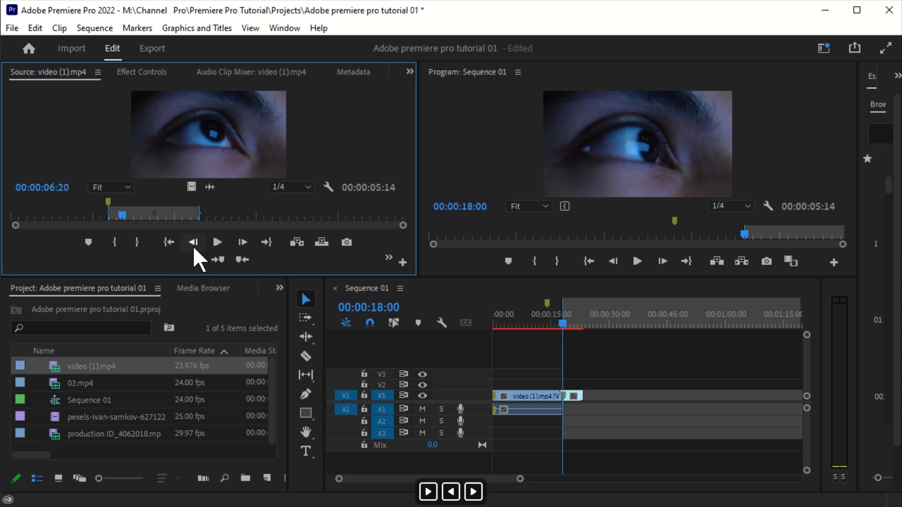
{"action": "key", "text": "Right"}
{"action": "key", "text": "Right"}
{"action": "key", "text": "Right"}
{"action": "key", "text": "Right"}
{"action": "key", "text": "Right"}
{"action": "key", "text": "Right"}
{"action": "key", "text": "Right"}
{"action": "key", "text": "Right"}
{"action": "key", "text": "Right"}
{"action": "key", "text": "Right"}
{"action": "key", "text": "Right"}
{"action": "key", "text": "Right"}
{"action": "key", "text": "Right"}
{"action": "key", "text": "Right"}
{"action": "key", "text": "Right"}
{"action": "key", "text": "Right"}
{"action": "key", "text": "Right"}
{"action": "key", "text": "Right"}
{"action": "key", "text": "Right"}
{"action": "key", "text": "Right"}
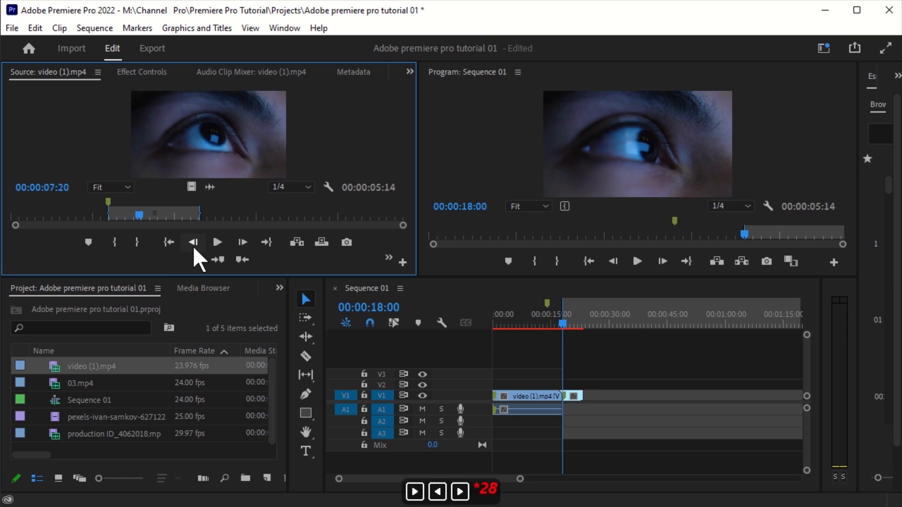
{"action": "key", "text": "Right"}
{"action": "key", "text": "Right"}
{"action": "key", "text": "Right"}
{"action": "key", "text": "Right"}
{"action": "key", "text": "Right"}
{"action": "key", "text": "Right"}
{"action": "key", "text": "Right"}
{"action": "key", "text": "Right"}
{"action": "key", "text": "Right"}
{"action": "key", "text": "Right"}
{"action": "key", "text": "Right"}
{"action": "key", "text": "Right"}
{"action": "key", "text": "Right"}
{"action": "key", "text": "Right"}
{"action": "key", "text": "Right"}
{"action": "key", "text": "Right"}
{"action": "key", "text": "Right"}
{"action": "key", "text": "Right"}
{"action": "key", "text": "Right"}
{"action": "key", "text": "Right"}
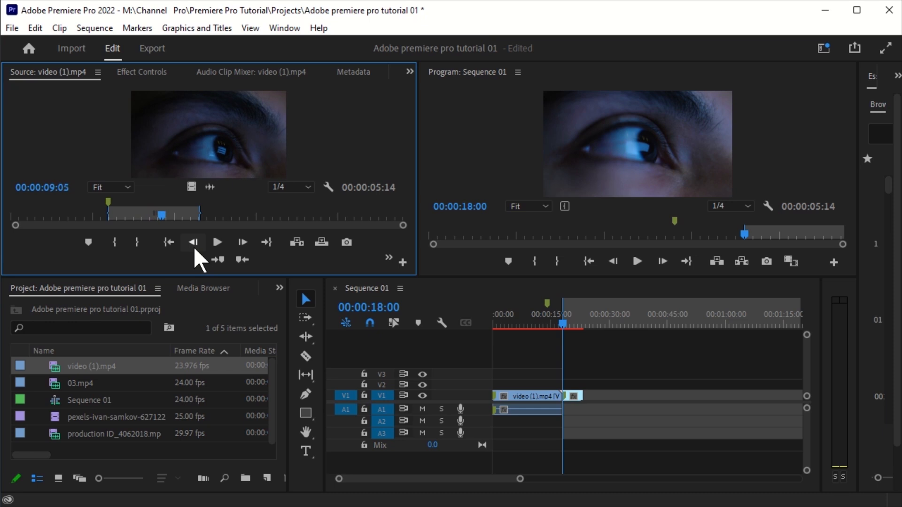
{"action": "key", "text": "Left"}
{"action": "key", "text": "Left"}
{"action": "key", "text": "Left"}
{"action": "key", "text": "Left"}
{"action": "key", "text": "Left"}
{"action": "key", "text": "Left"}
{"action": "key", "text": "Left"}
{"action": "key", "text": "Left"}
{"action": "key", "text": "Left"}
{"action": "key", "text": "Left"}
{"action": "key", "text": "Left"}
{"action": "key", "text": "Left"}
{"action": "key", "text": "Left"}
{"action": "key", "text": "Left"}
{"action": "key", "text": "Left"}
{"action": "key", "text": "Left"}
{"action": "key", "text": "Left"}
{"action": "key", "text": "Left"}
{"action": "key", "text": "Left"}
{"action": "key", "text": "Left"}
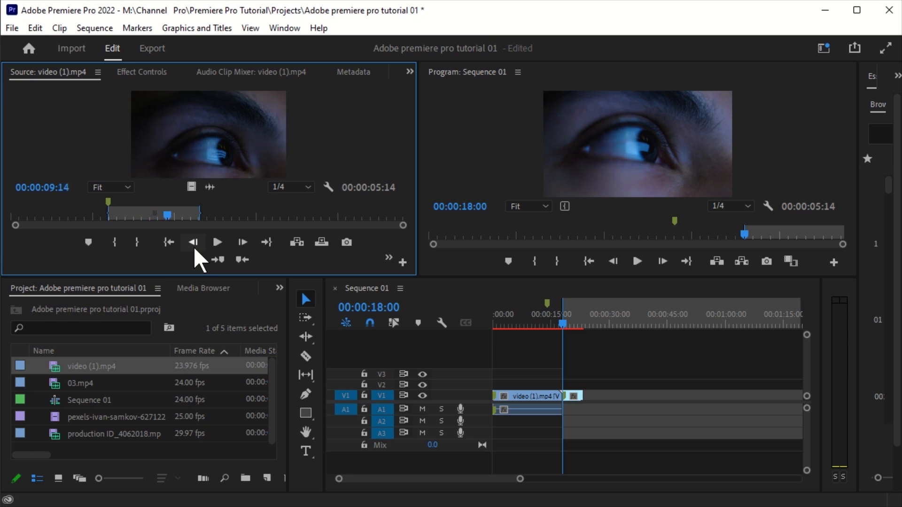
{"action": "key", "text": "Left"}
{"action": "key", "text": "Left"}
{"action": "key", "text": "Left"}
{"action": "key", "text": "Left"}
{"action": "key", "text": "Left"}
{"action": "key", "text": "Left"}
{"action": "key", "text": "Left"}
{"action": "key", "text": "Left"}
{"action": "key", "text": "Left"}
{"action": "key", "text": "Left"}
{"action": "key", "text": "Left"}
{"action": "key", "text": "Left"}
{"action": "key", "text": "Left"}
{"action": "key", "text": "Left"}
{"action": "key", "text": "Left"}
{"action": "key", "text": "Left"}
{"action": "key", "text": "Left"}
{"action": "key", "text": "Left"}
{"action": "key", "text": "Left"}
{"action": "key", "text": "Left"}
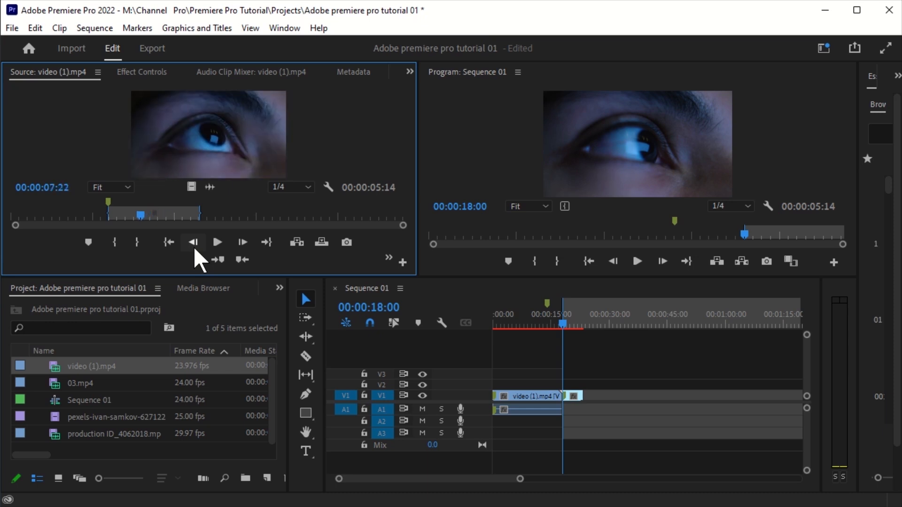
{"action": "key", "text": "Right"}
{"action": "key", "text": "Right"}
{"action": "key", "text": "Right"}
{"action": "key", "text": "Right"}
{"action": "key", "text": "Right"}
{"action": "key", "text": "Right"}
{"action": "key", "text": "Right"}
Insert the marked range of video (1).mp4 into the sequence at 00:00:23:11, at the end of the second V1 clip.
{"action": "left_click_drag", "start_coordinate": [569, 322], "coordinate": [584, 323]}
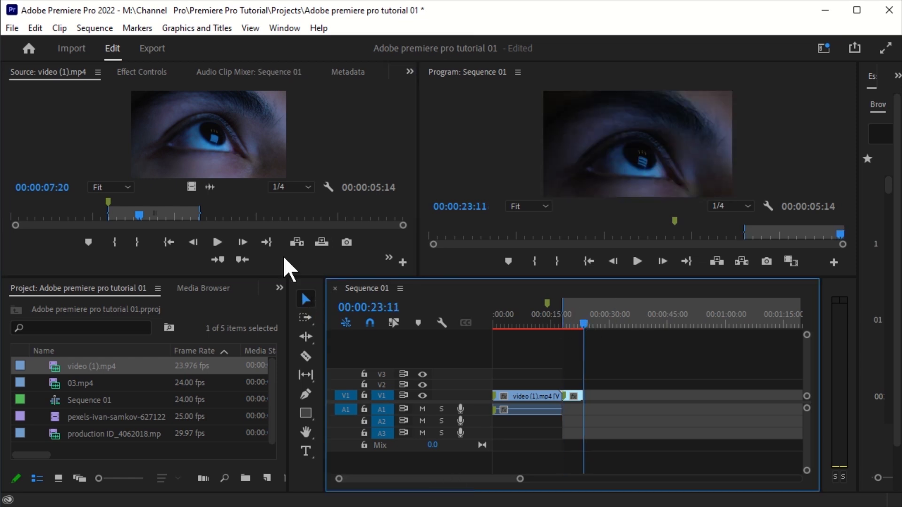
{"action": "left_click", "coordinate": [296, 242]}
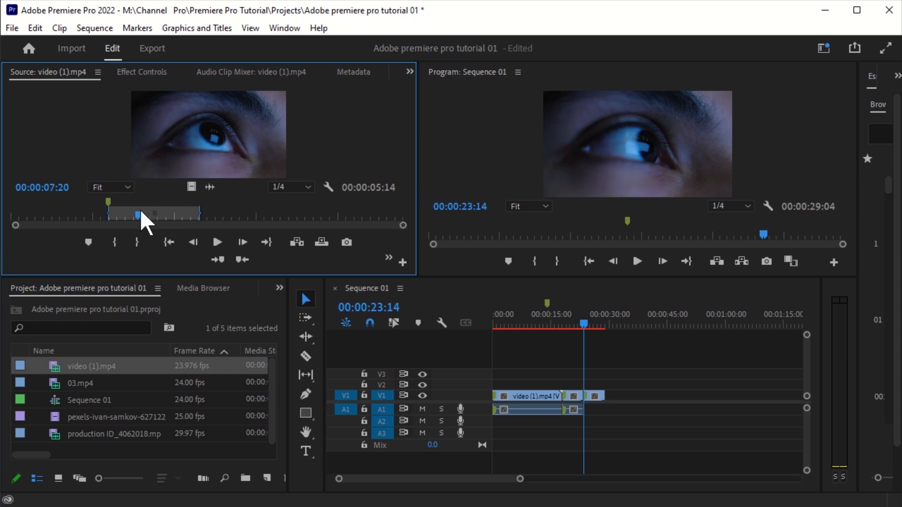
Clear all markers from the video (1).mp4 source clip.
{"action": "left_click", "coordinate": [108, 202]}
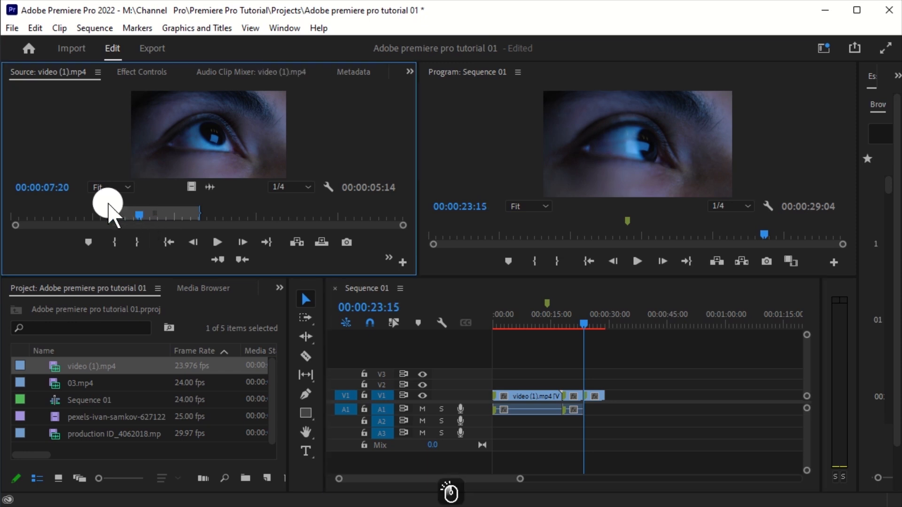
{"action": "right_click", "coordinate": [108, 202]}
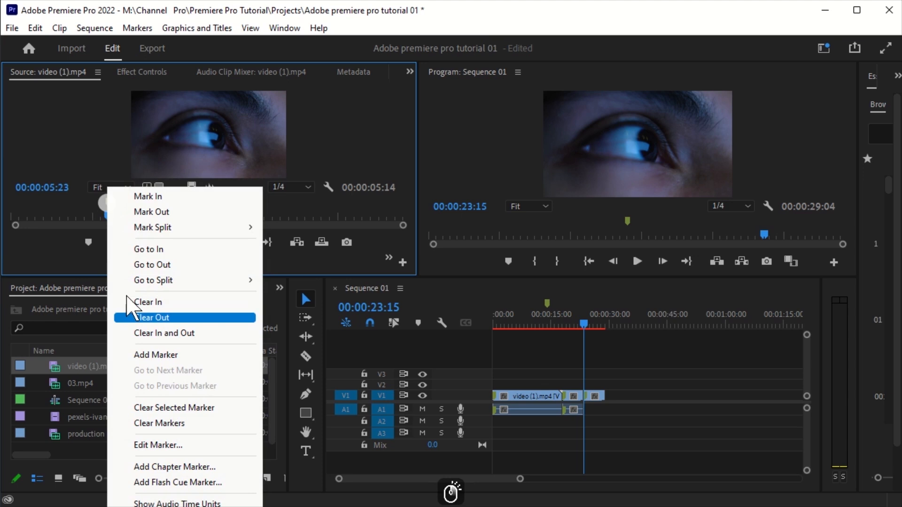
{"action": "left_click", "coordinate": [182, 424]}
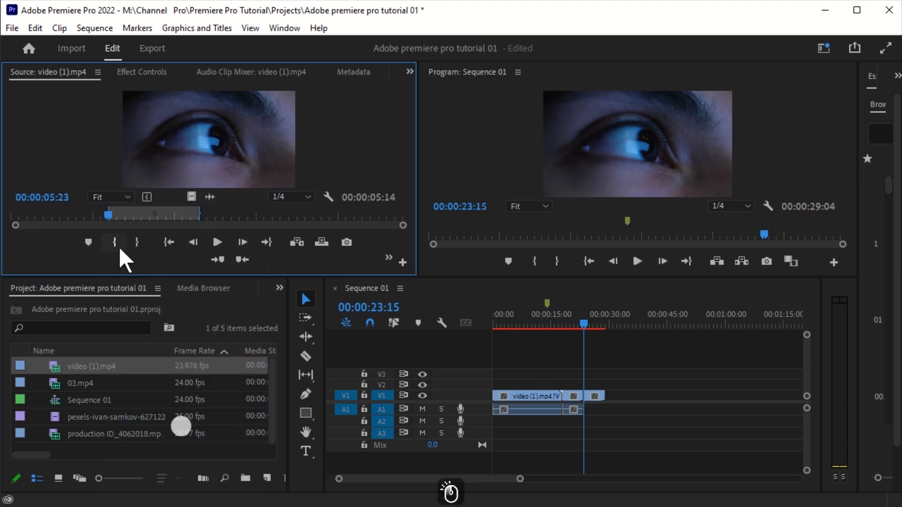
Clear the source clip's In and Out points and return its playhead to 00:00:00:00.
{"action": "right_click", "coordinate": [115, 217]}
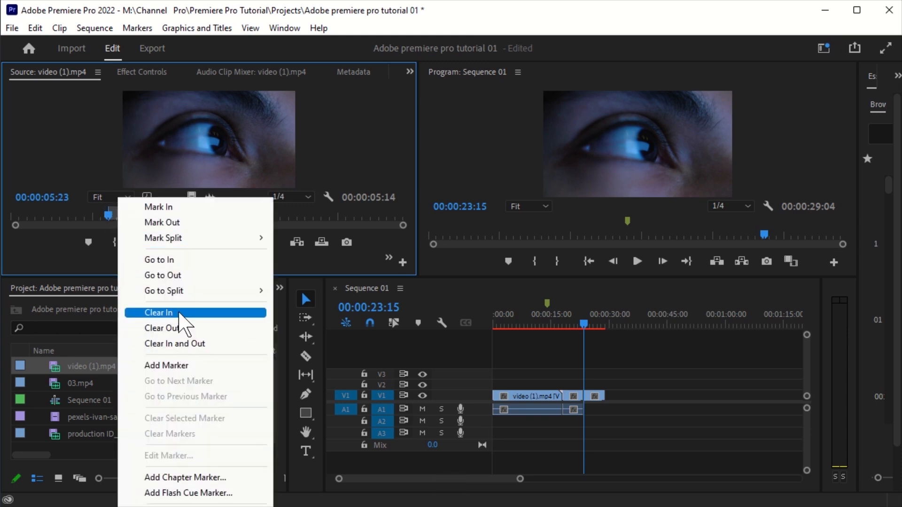
{"action": "left_click", "coordinate": [179, 314]}
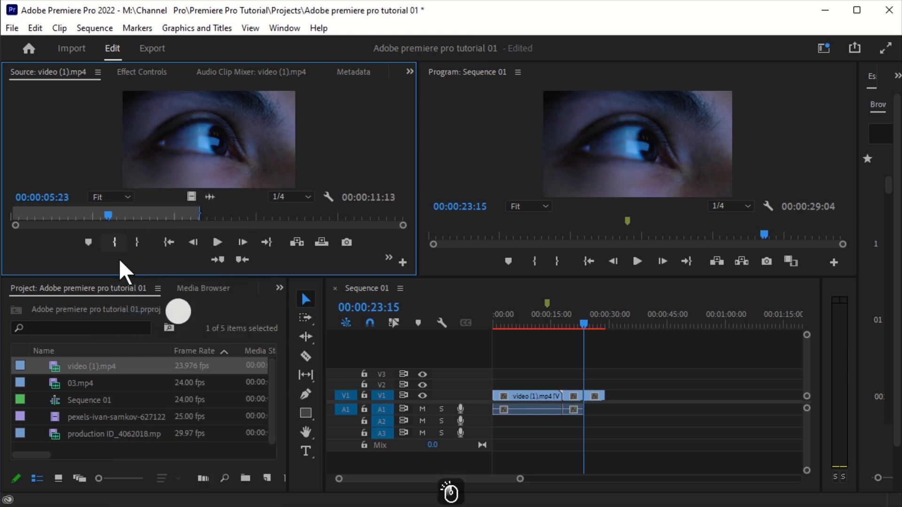
{"action": "right_click", "coordinate": [196, 215]}
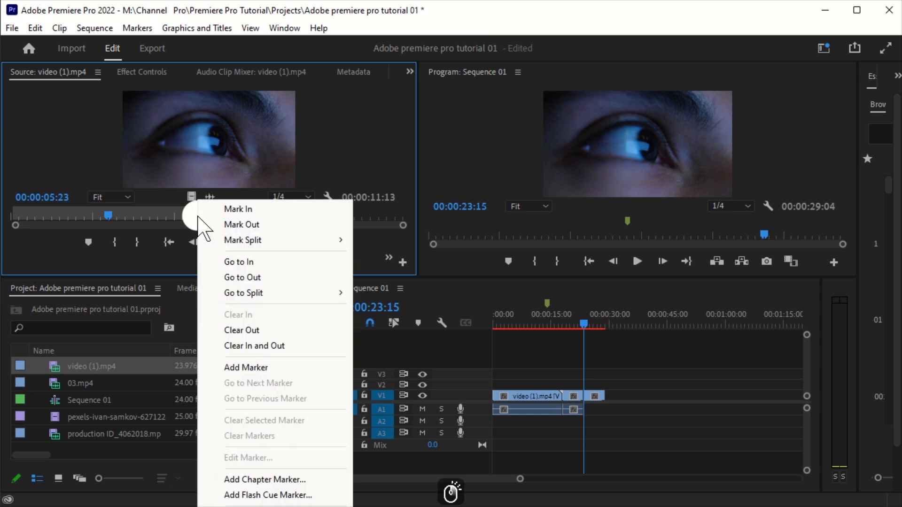
{"action": "left_click", "coordinate": [263, 348]}
{"action": "left_click_drag", "start_coordinate": [108, 208], "coordinate": [9, 230]}
Insert the whole video (1).mp4 into the sequence at 00:00:28:13.
{"action": "left_click", "coordinate": [606, 323]}
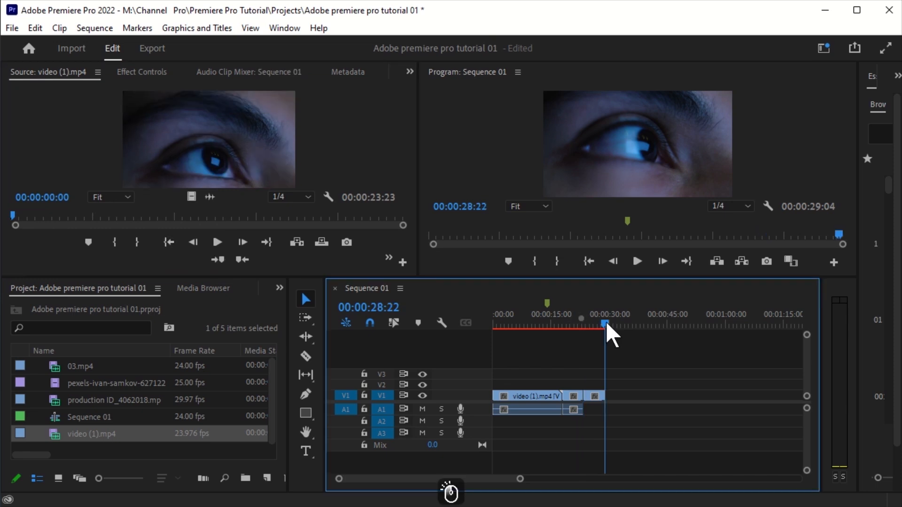
{"action": "left_click_drag", "start_coordinate": [606, 324], "coordinate": [605, 324]}
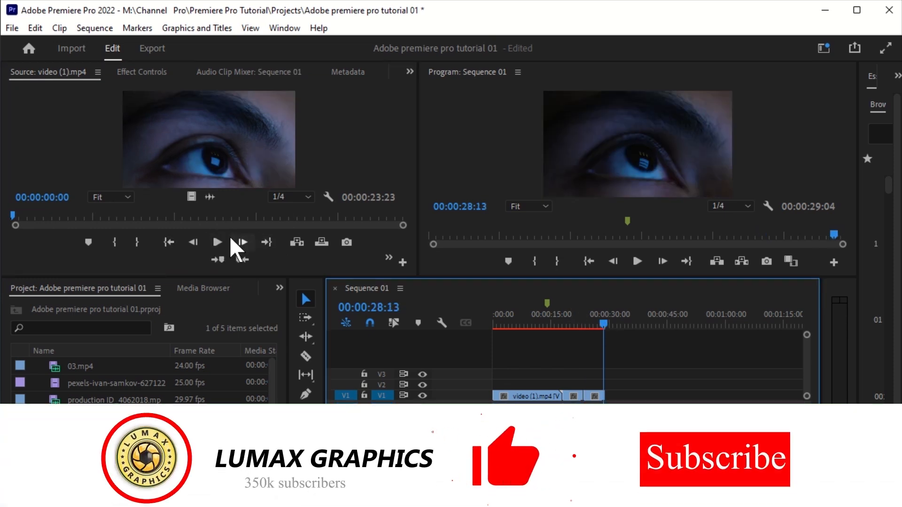
{"action": "left_click", "coordinate": [299, 243]}
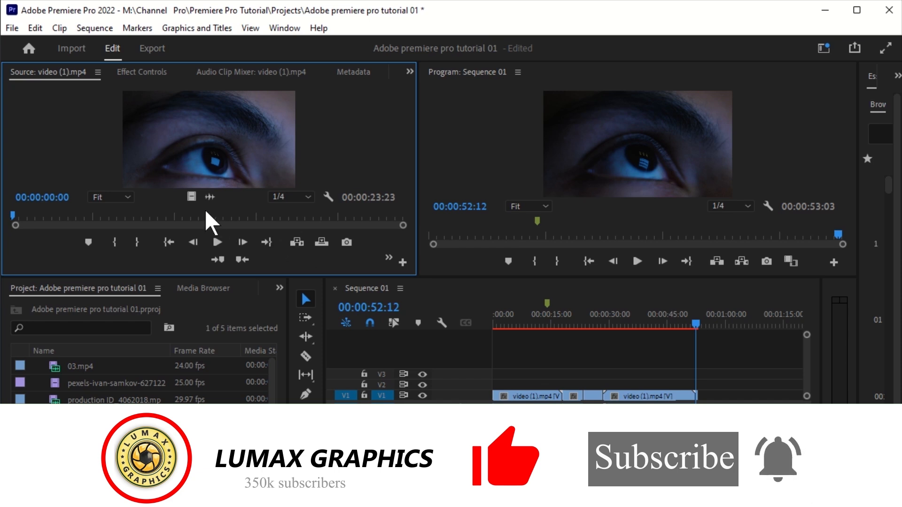
Mark the sequence In point at 00:00:31:15 and Out point at 00:00:46:04, and extract that range.
{"action": "left_click_drag", "start_coordinate": [702, 325], "coordinate": [588, 365]}
{"action": "left_click_drag", "start_coordinate": [591, 324], "coordinate": [665, 324]}
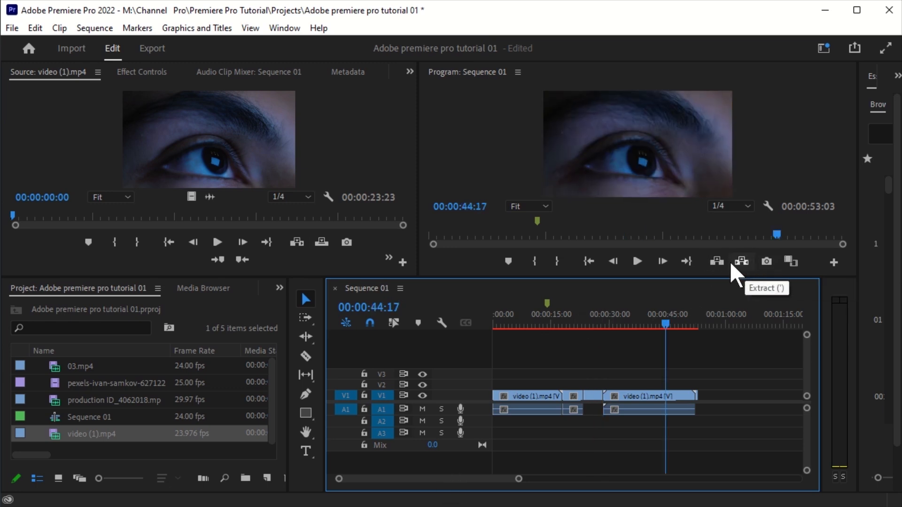
{"action": "left_click_drag", "start_coordinate": [663, 324], "coordinate": [654, 324]}
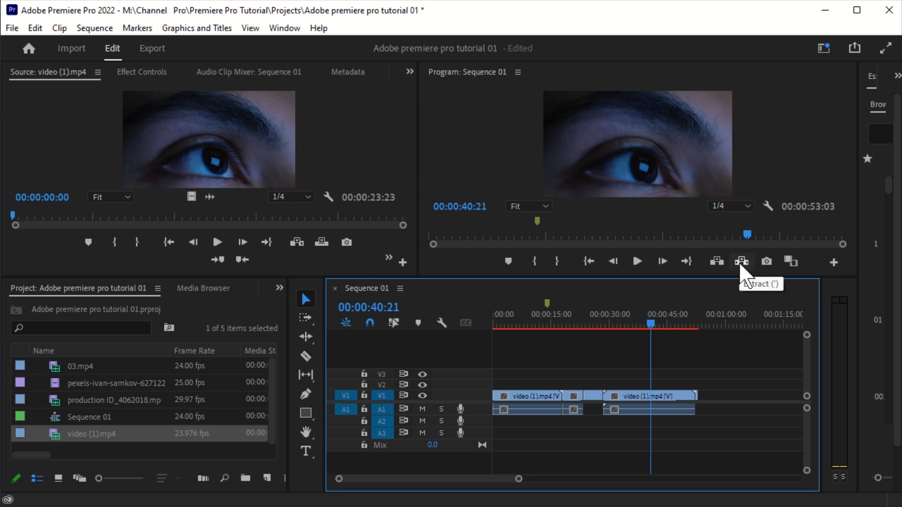
{"action": "left_click", "coordinate": [534, 261]}
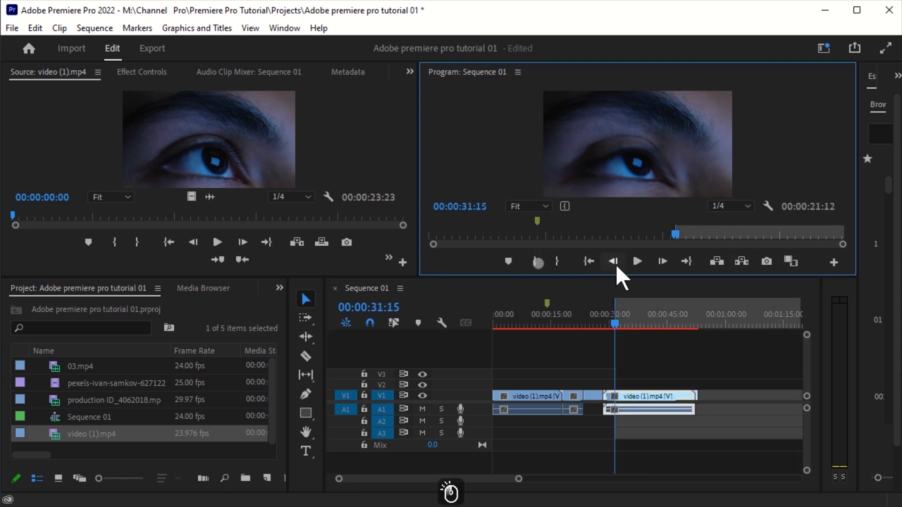
{"action": "left_click_drag", "start_coordinate": [614, 323], "coordinate": [677, 322]}
{"action": "left_click", "coordinate": [557, 261]}
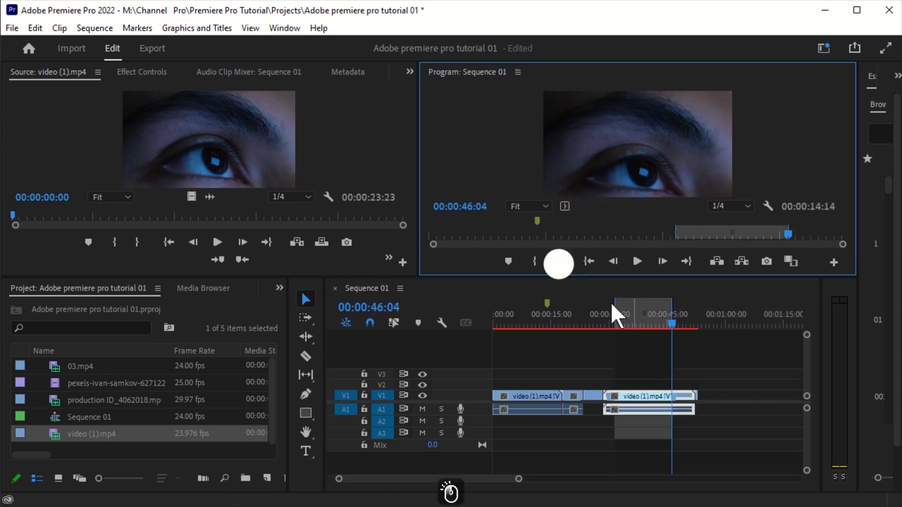
{"action": "left_click", "coordinate": [742, 261]}
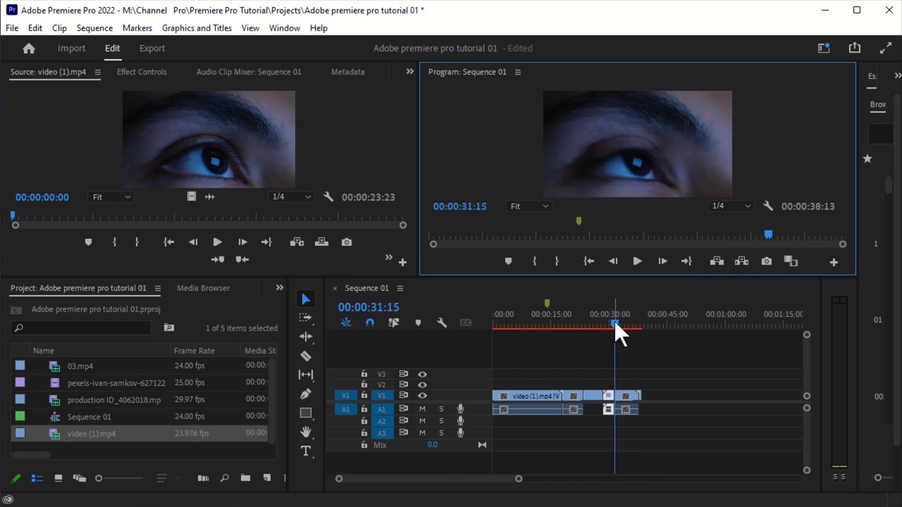
Examine the join at the extraction point up close, scrubbing across it and stopping the sequence playhead at 00:00:33:03.
{"action": "mouse_move", "coordinate": [615, 317]}
{"action": "left_mouse_down"}
{"action": "mouse_move", "coordinate": [589, 333]}
{"action": "mouse_move", "coordinate": [617, 334]}
{"action": "left_mouse_up"}
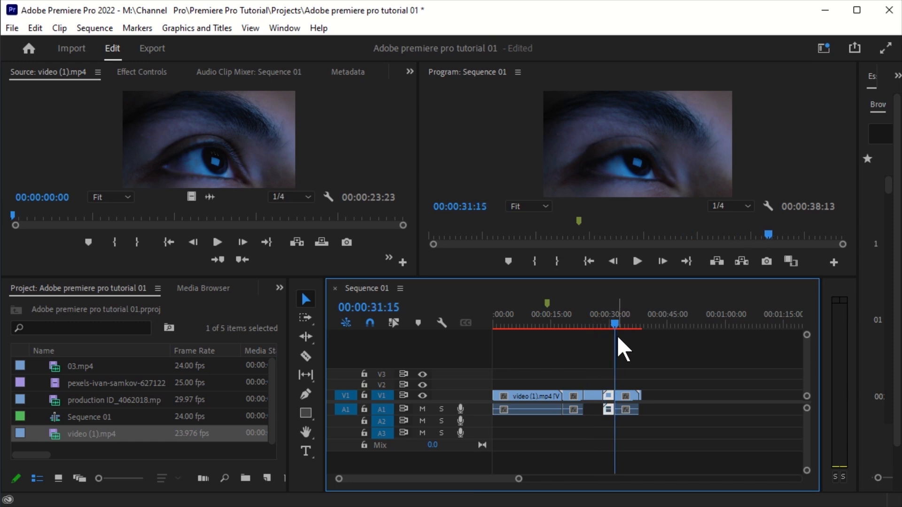
{"action": "left_click_drag", "start_coordinate": [519, 479], "coordinate": [446, 479]}
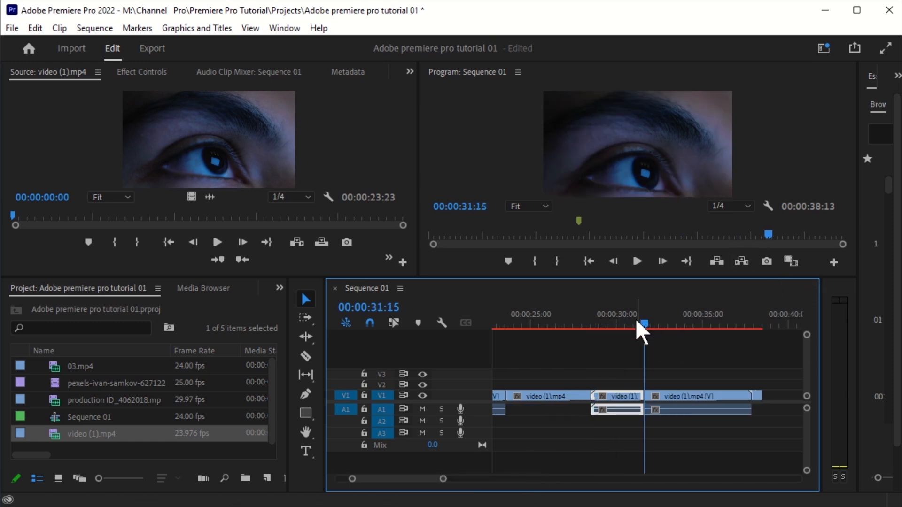
{"action": "left_click", "coordinate": [653, 323]}
{"action": "left_click_drag", "start_coordinate": [655, 321], "coordinate": [609, 341]}
{"action": "left_click_drag", "start_coordinate": [596, 353], "coordinate": [670, 350]}
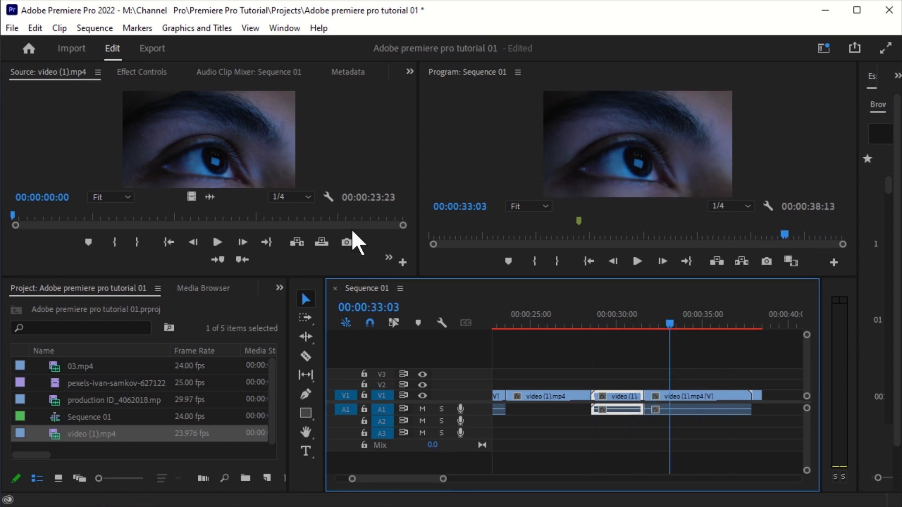
Overwrite the whole video (1).mp4 into the sequence at 00:00:39:08, just past the last clip.
{"action": "left_click", "coordinate": [322, 243]}
{"action": "scroll", "coordinate": [451, 480], "scroll_direction": "down", "scroll_amount": 3}
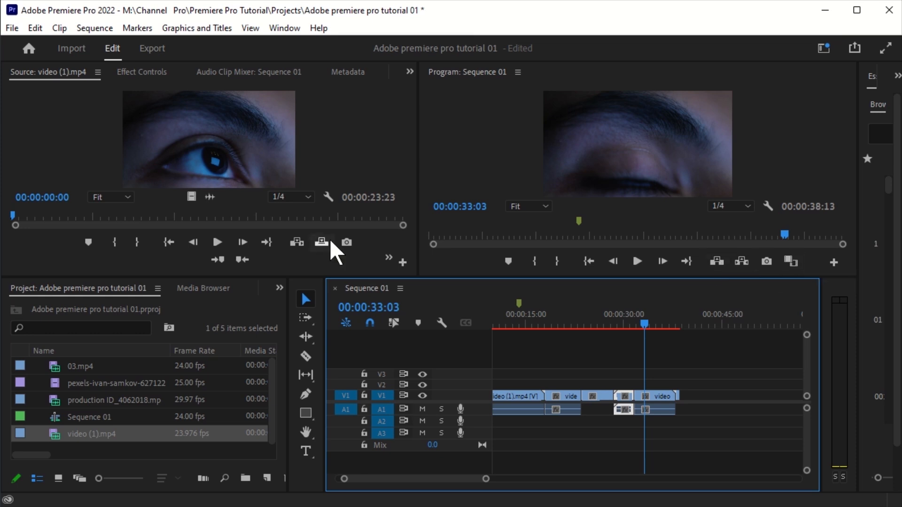
{"action": "left_click_drag", "start_coordinate": [647, 322], "coordinate": [687, 334]}
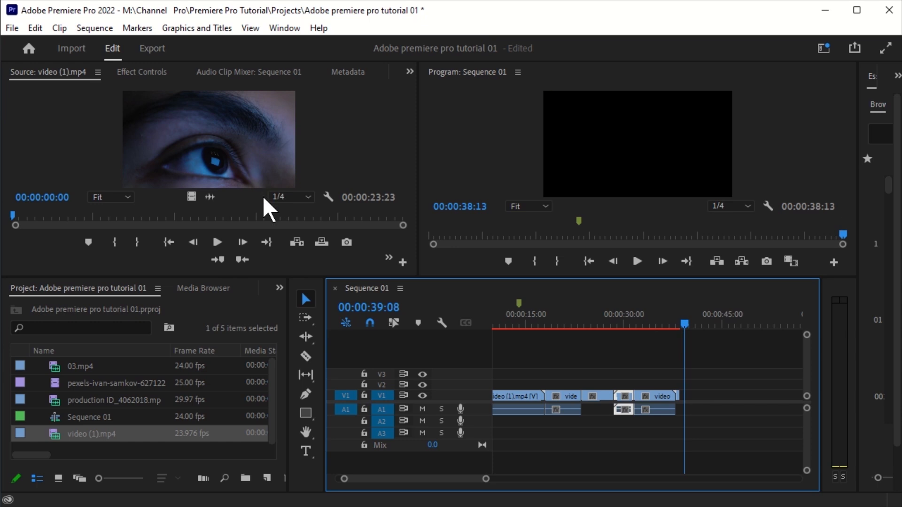
{"action": "left_click", "coordinate": [321, 242]}
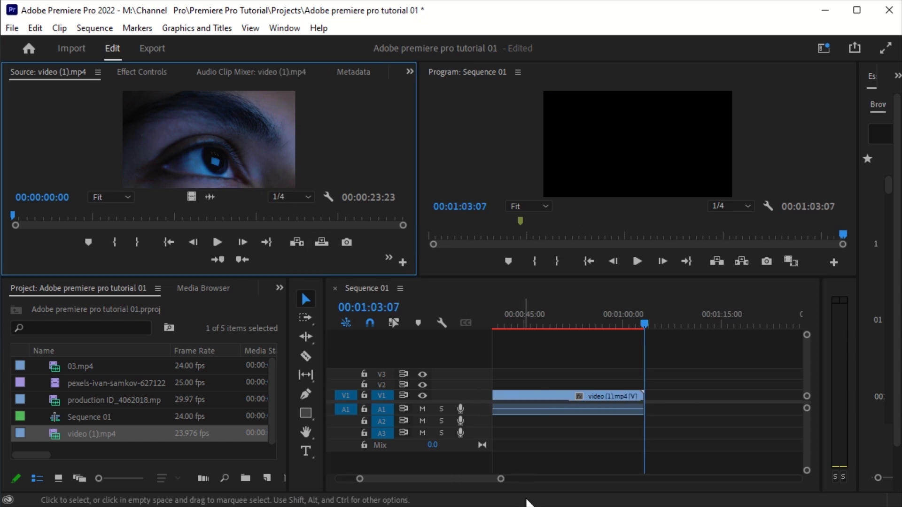
Overwrite video (1).mp4 into the sequence three more times in succession, starting at 00:01:03:07.
{"action": "left_click_drag", "start_coordinate": [501, 479], "coordinate": [521, 479]}
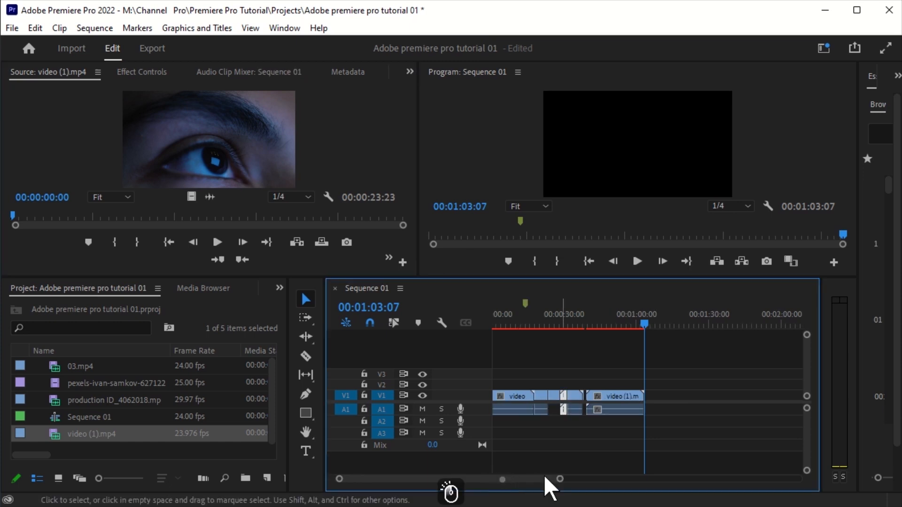
{"action": "left_click_drag", "start_coordinate": [646, 311], "coordinate": [644, 354]}
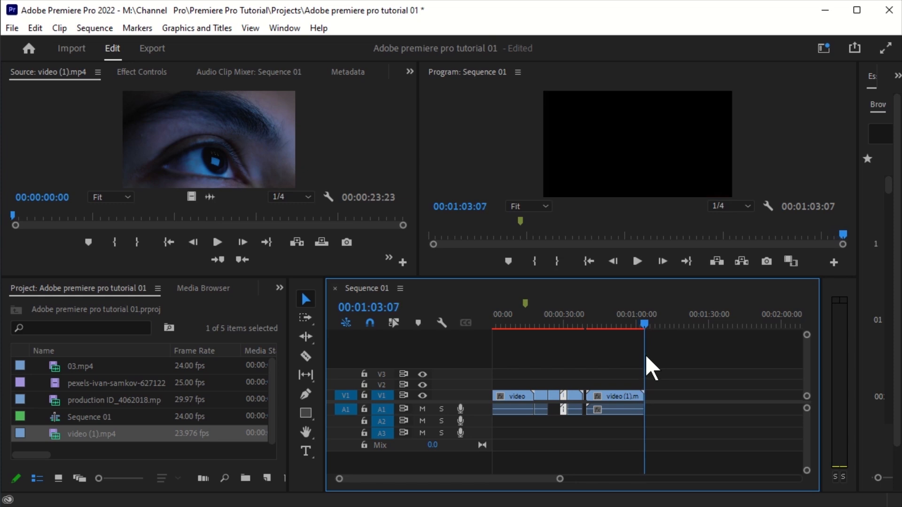
{"action": "left_click", "coordinate": [325, 241]}
{"action": "left_click", "coordinate": [326, 241]}
{"action": "left_click", "coordinate": [326, 241]}
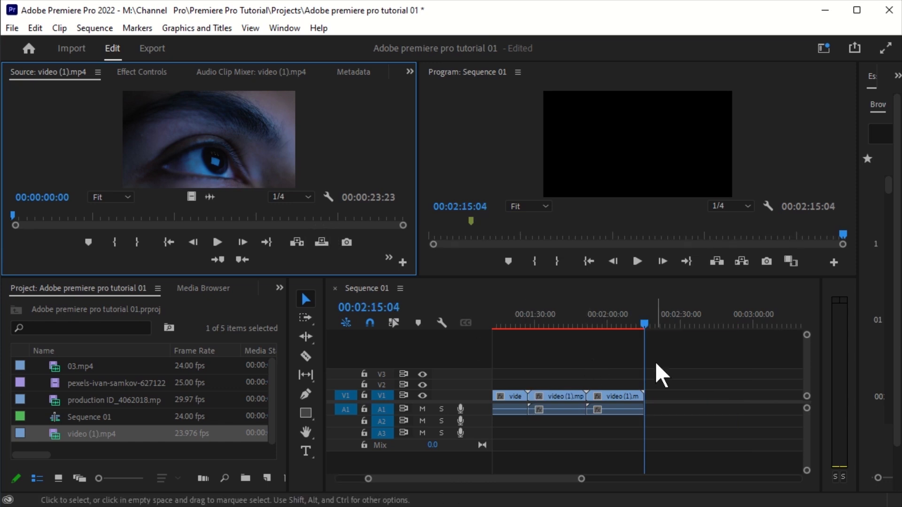
Overwrite the existing footage from 00:01:41:09 with video (1).mp4 and review the replaced section through to the sequence's end.
{"action": "left_click_drag", "start_coordinate": [635, 314], "coordinate": [565, 350]}
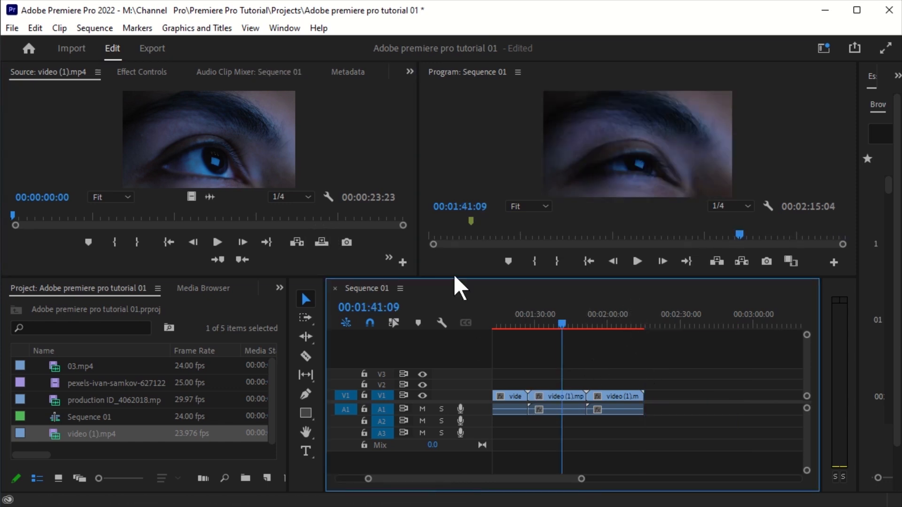
{"action": "left_click", "coordinate": [325, 241]}
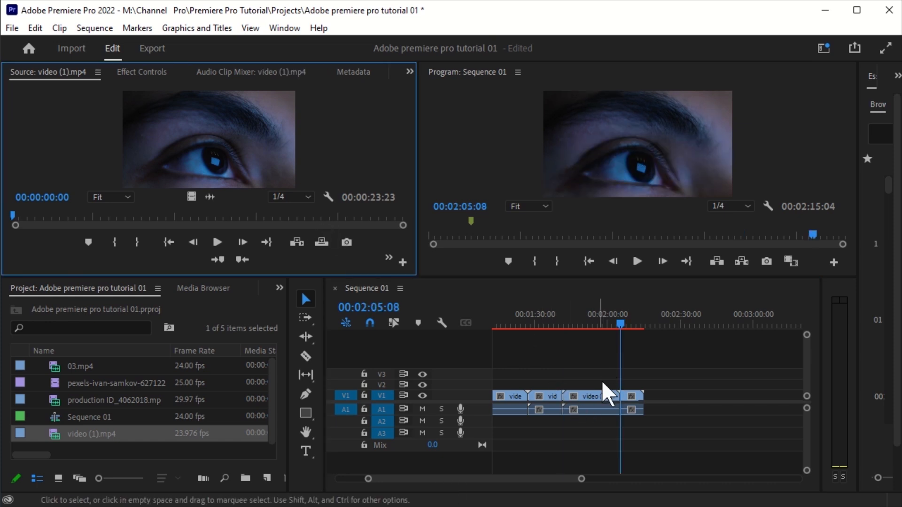
{"action": "left_click_drag", "start_coordinate": [629, 309], "coordinate": [644, 382]}
{"action": "left_click_drag", "start_coordinate": [581, 479], "coordinate": [557, 477]}
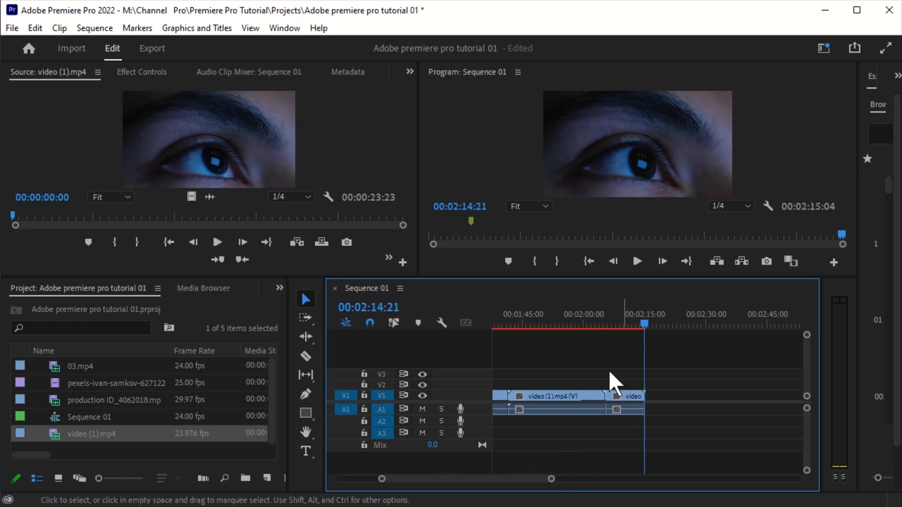
Try to lift footage at 00:02:14:17 without any In and Out points marked in the sequence.
{"action": "left_click", "coordinate": [648, 317]}
{"action": "left_click_drag", "start_coordinate": [647, 320], "coordinate": [645, 320]}
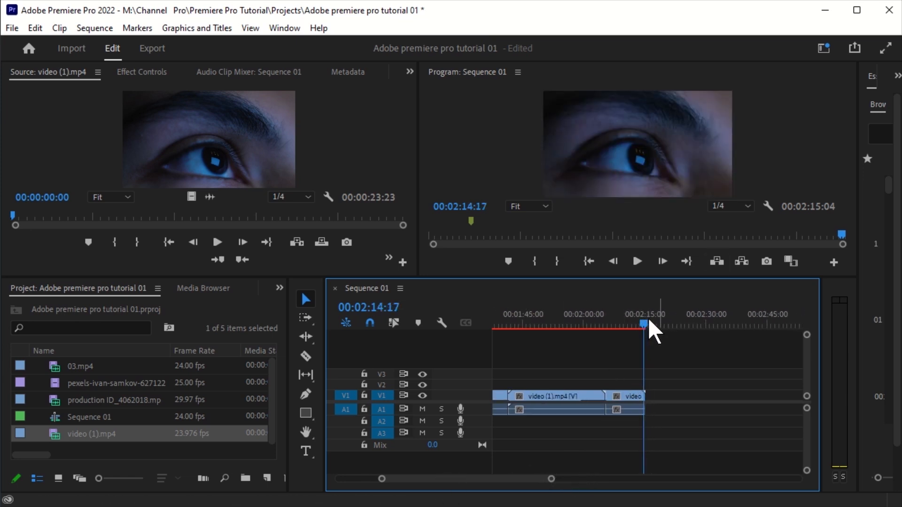
{"action": "left_click", "coordinate": [716, 262]}
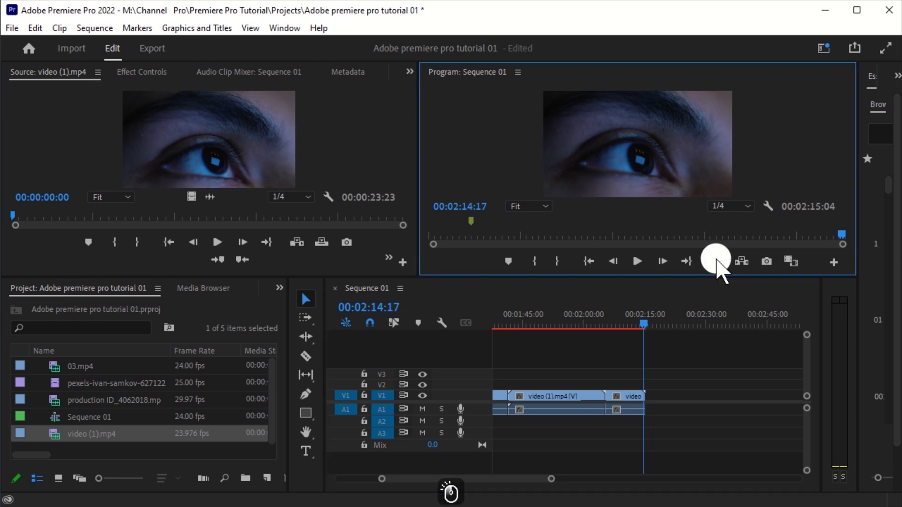
{"action": "left_click", "coordinate": [716, 261]}
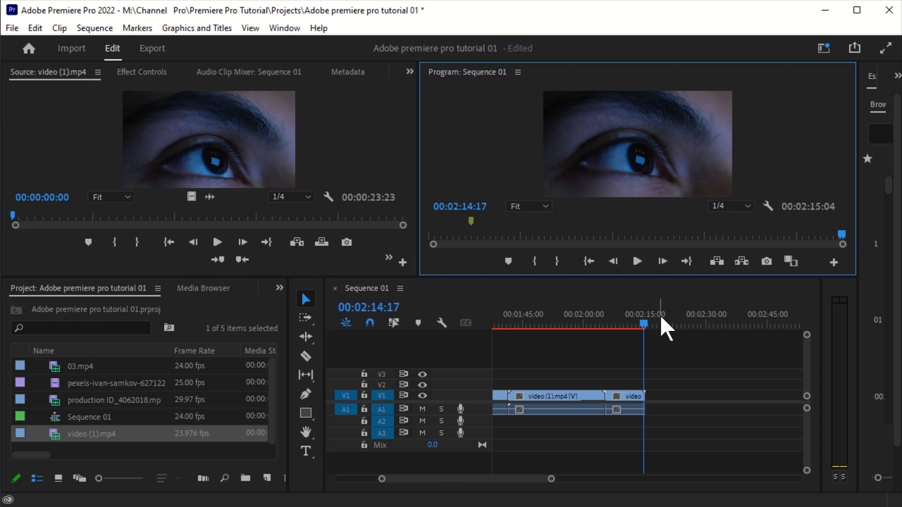
Lift the sequence range from 00:01:51:00 to 00:02:01:18 and select the gap it leaves on V1.
{"action": "left_click_drag", "start_coordinate": [575, 318], "coordinate": [549, 333]}
{"action": "key", "text": "i"}
{"action": "left_click", "coordinate": [592, 325]}
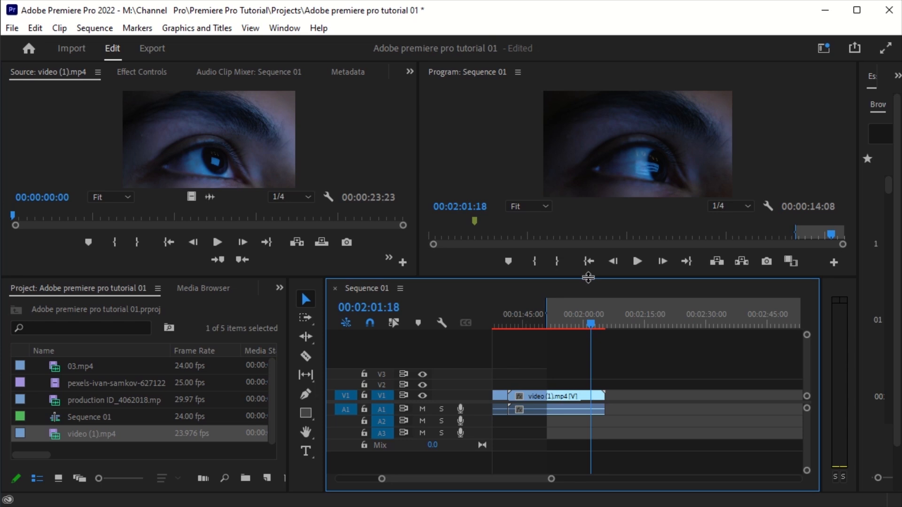
{"action": "left_click", "coordinate": [550, 253]}
{"action": "key", "text": "o"}
{"action": "left_click", "coordinate": [717, 259]}
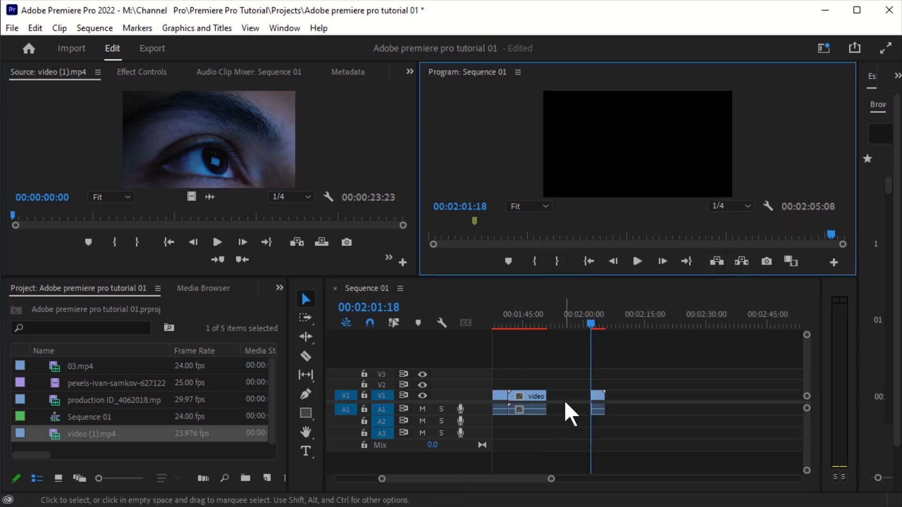
{"action": "left_click_drag", "start_coordinate": [587, 317], "coordinate": [549, 353]}
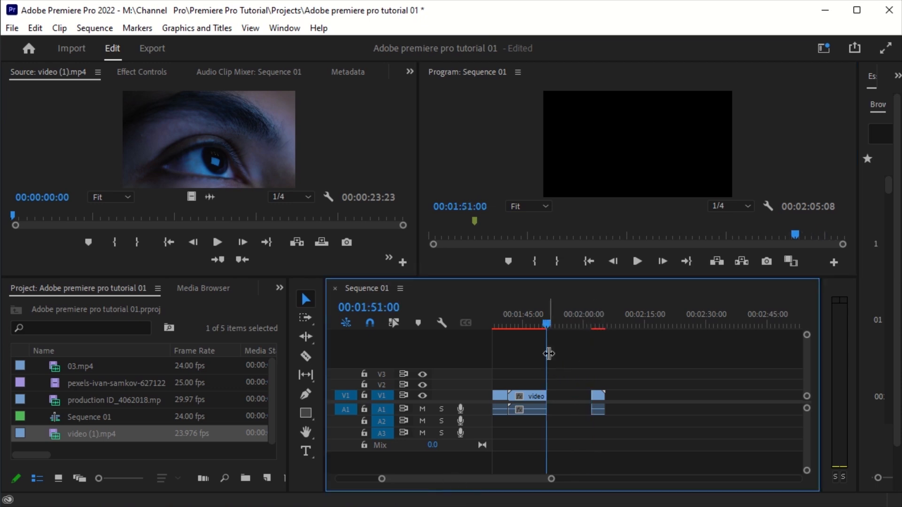
{"action": "left_click", "coordinate": [570, 394]}
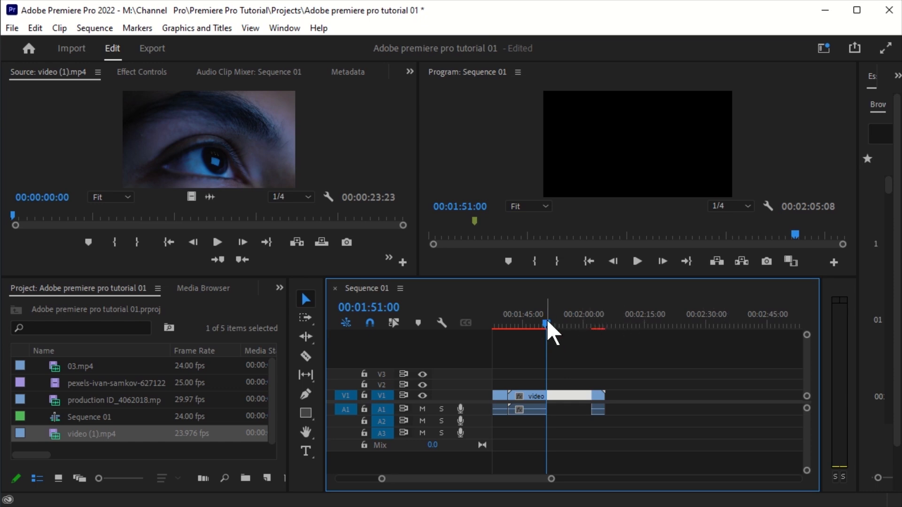
Ripple delete the gap on V1 and move the playhead to 00:01:54:11 at the sequence's end.
{"action": "right_click", "coordinate": [559, 393]}
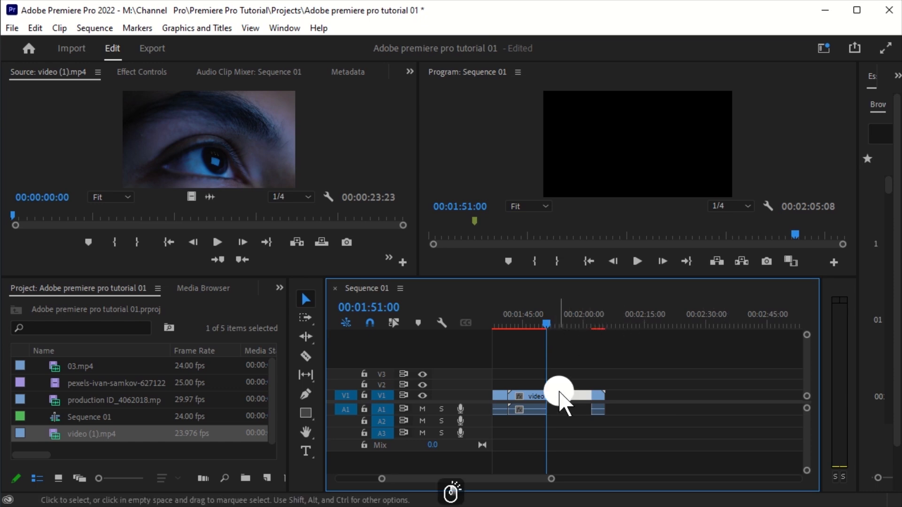
{"action": "left_click", "coordinate": [618, 401]}
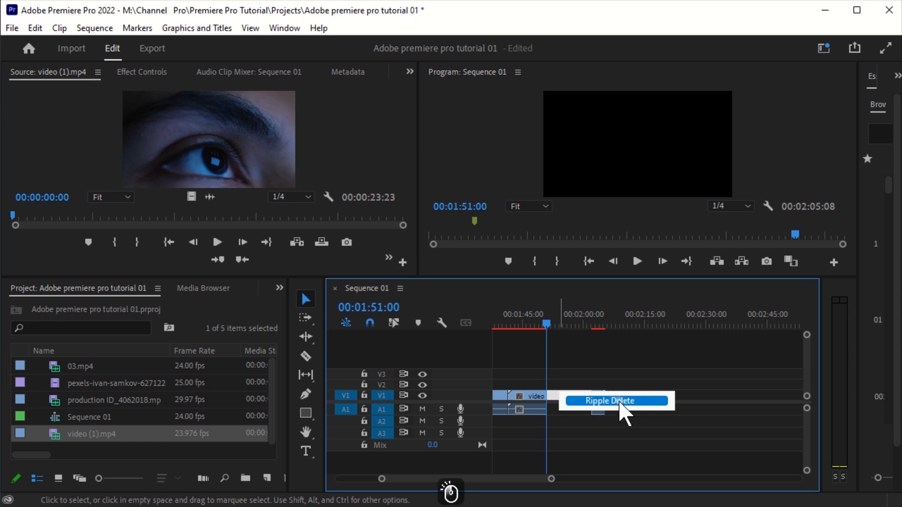
{"action": "left_click_drag", "start_coordinate": [546, 324], "coordinate": [547, 358]}
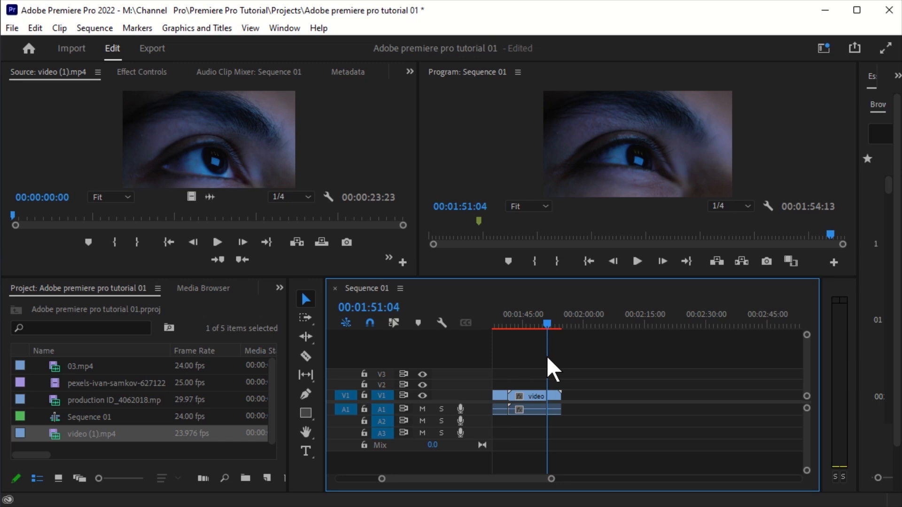
{"action": "left_click", "coordinate": [554, 326]}
{"action": "left_click", "coordinate": [561, 326]}
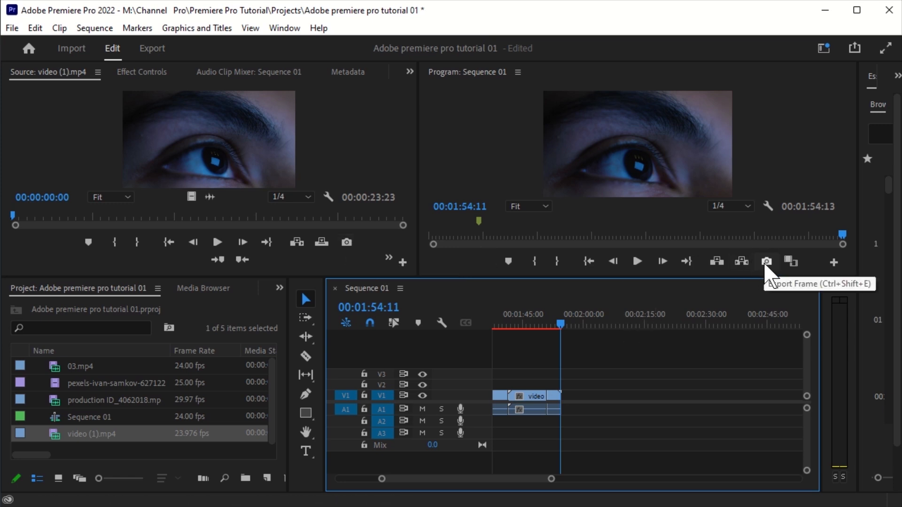
{"action": "left_click_drag", "start_coordinate": [551, 478], "coordinate": [518, 479]}
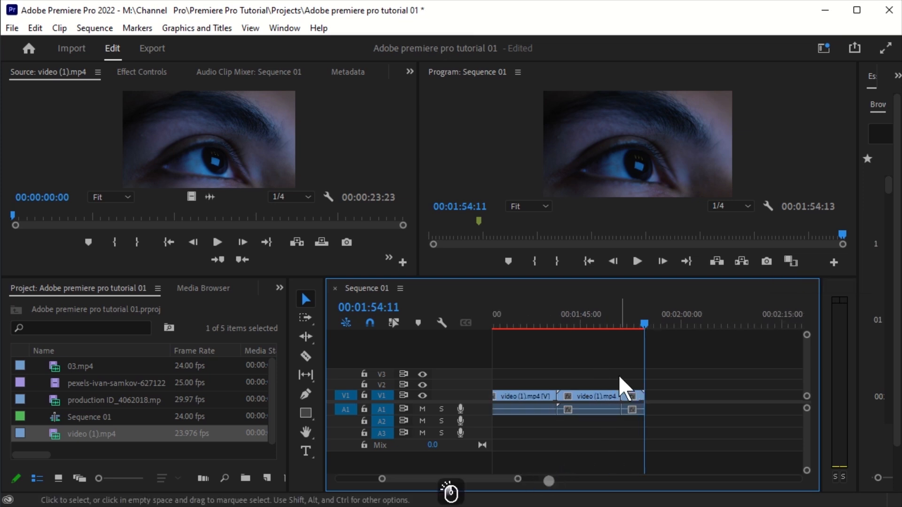
Export the source clip's frame at 00:00:00:00 as a JPEG still to the Desktop and browse the Desktop folder for it.
{"action": "left_click", "coordinate": [352, 245]}
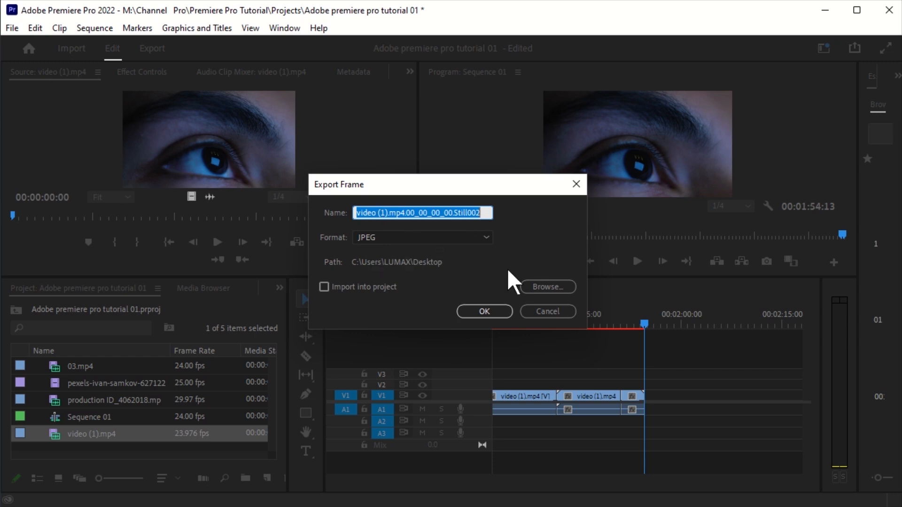
{"action": "left_click", "coordinate": [458, 227]}
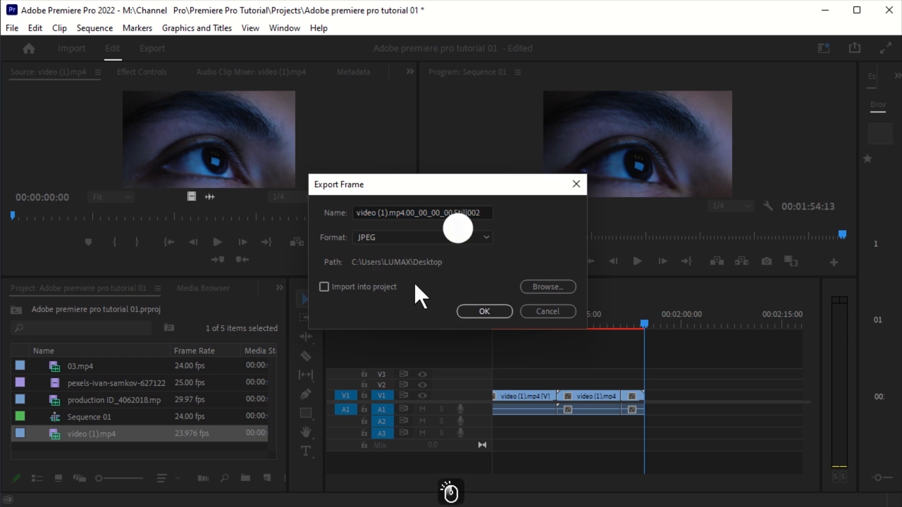
{"action": "left_click", "coordinate": [478, 241]}
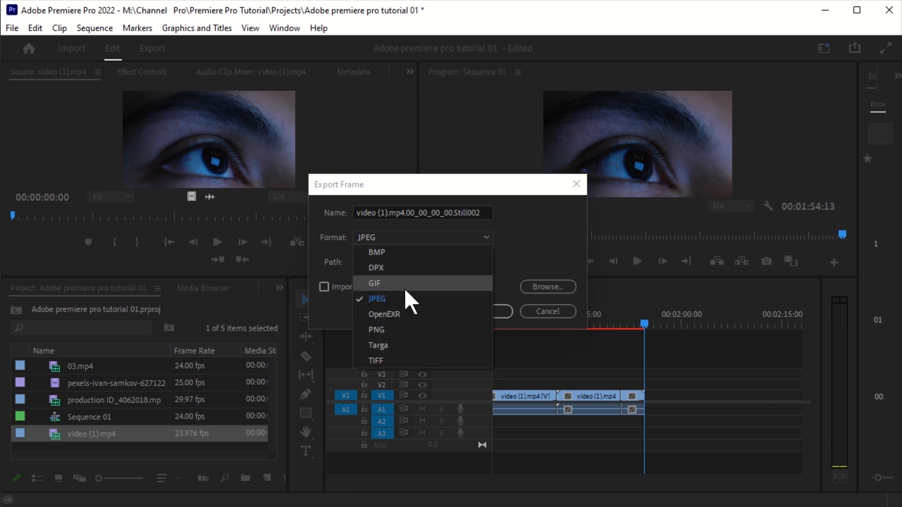
{"action": "left_click", "coordinate": [528, 244]}
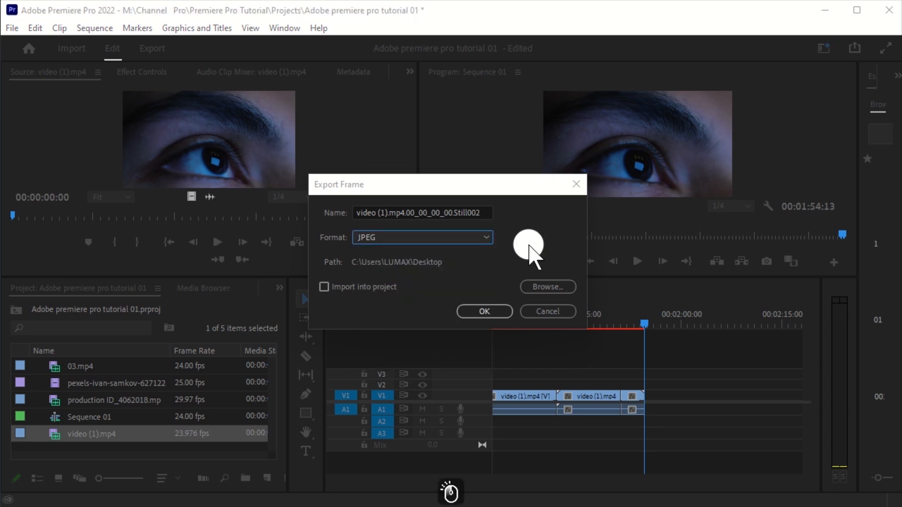
{"action": "left_click", "coordinate": [462, 238]}
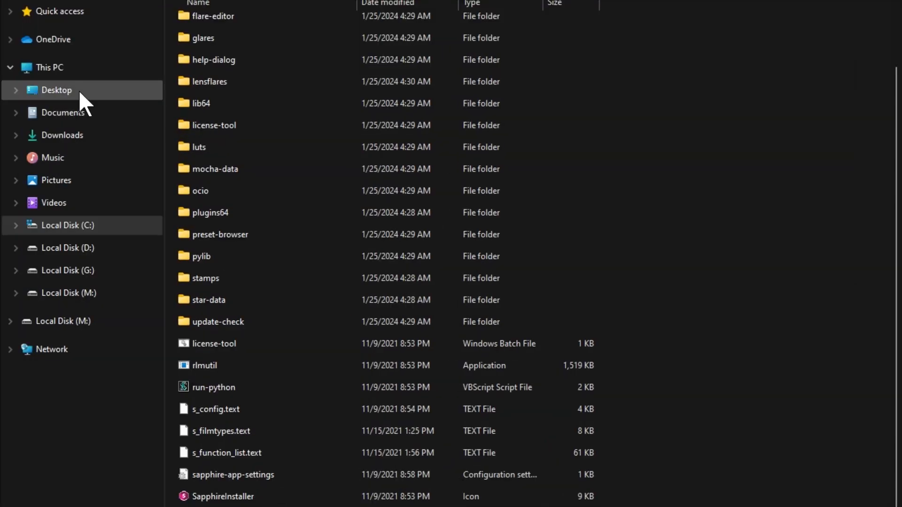
{"action": "left_click", "coordinate": [79, 90]}
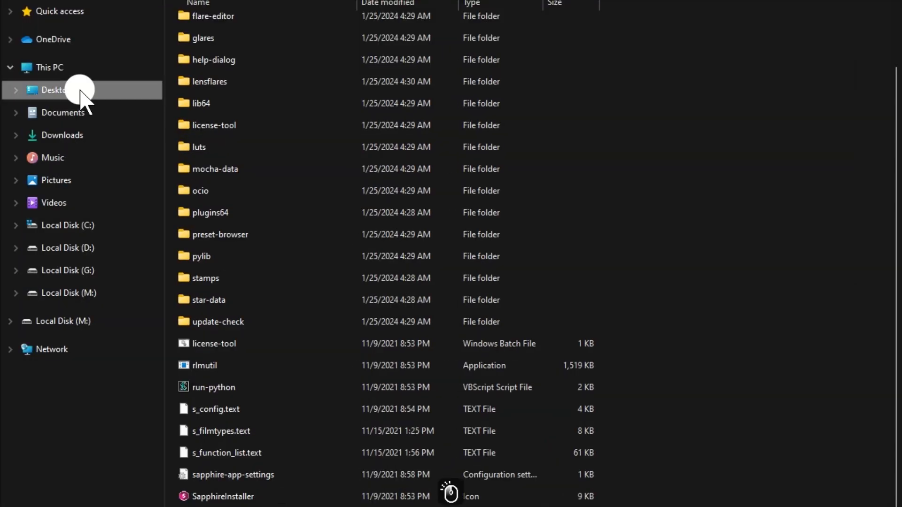
{"action": "scroll", "coordinate": [312, 94], "scroll_direction": "down", "scroll_amount": 5}
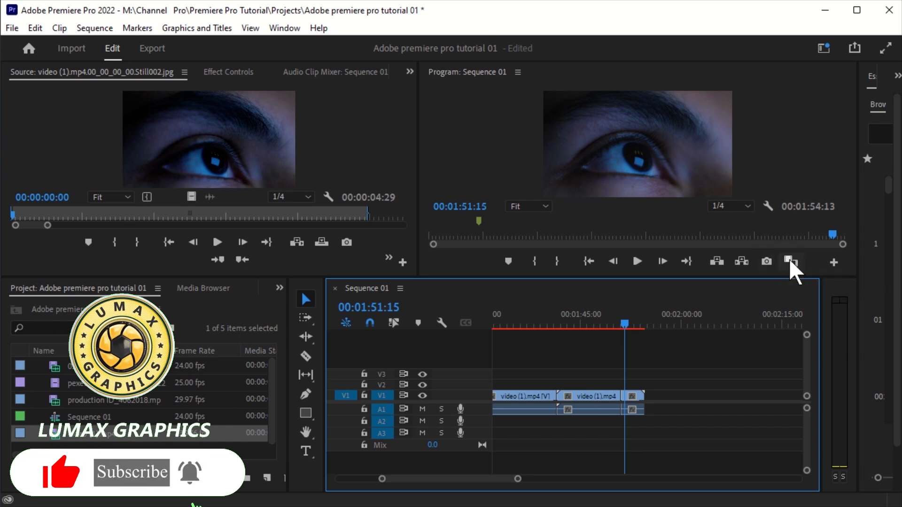
Turn on Comparison View in the Program monitor and apply the obsolete Arithmetic video effect to the middle video (1).mp4 clip on V1.
{"action": "left_click", "coordinate": [790, 261]}
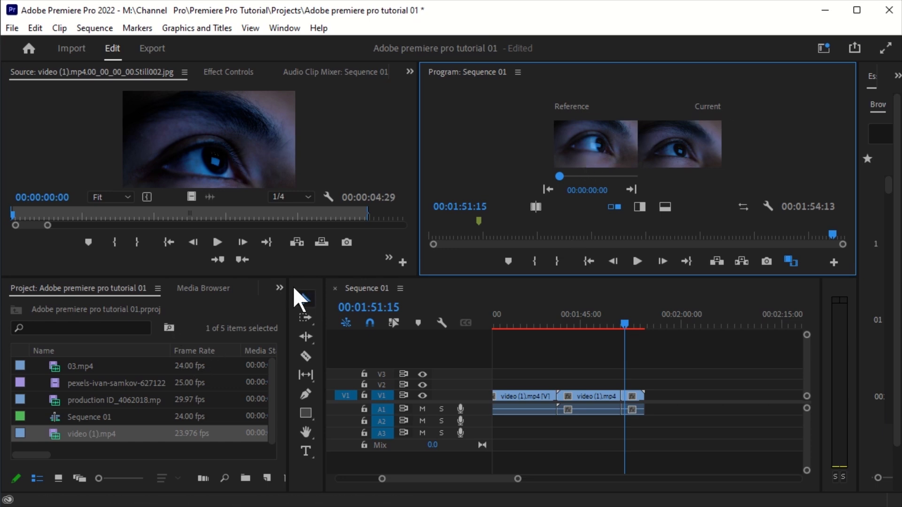
{"action": "left_click", "coordinate": [280, 288]}
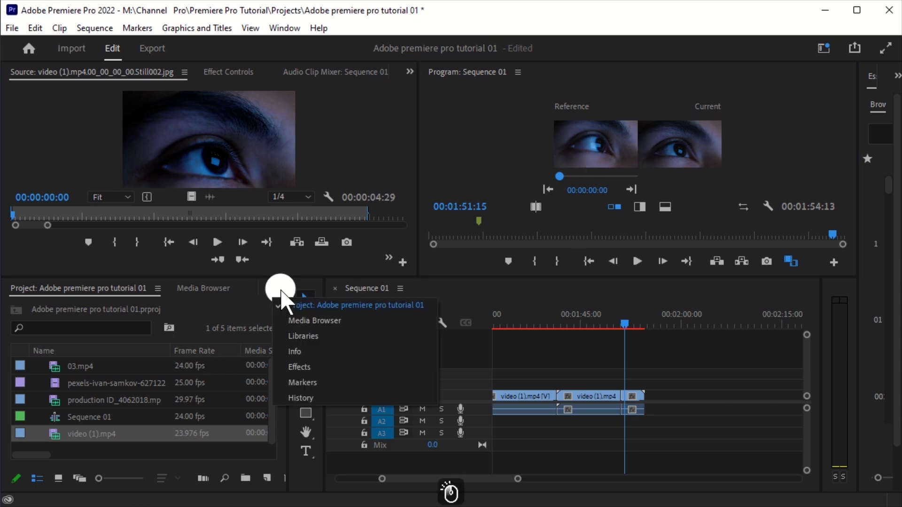
{"action": "left_click", "coordinate": [323, 368]}
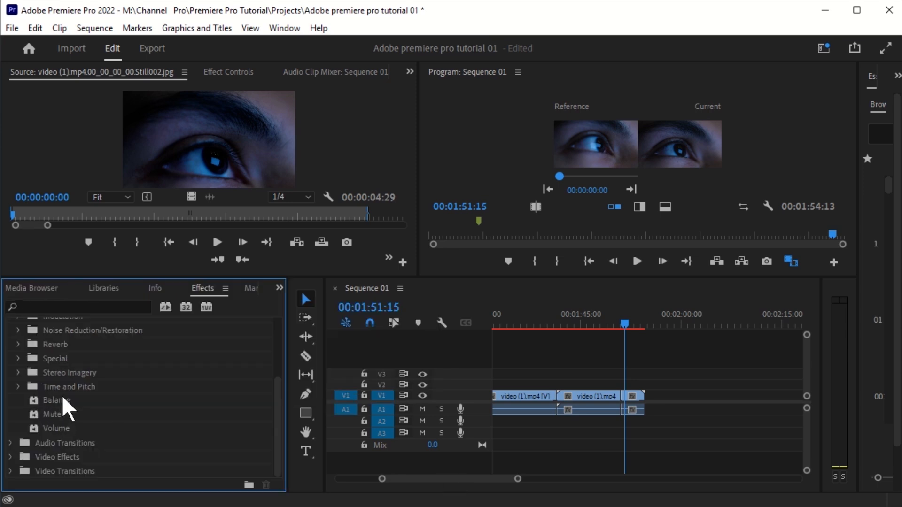
{"action": "scroll", "coordinate": [62, 398], "scroll_direction": "up", "scroll_amount": 5}
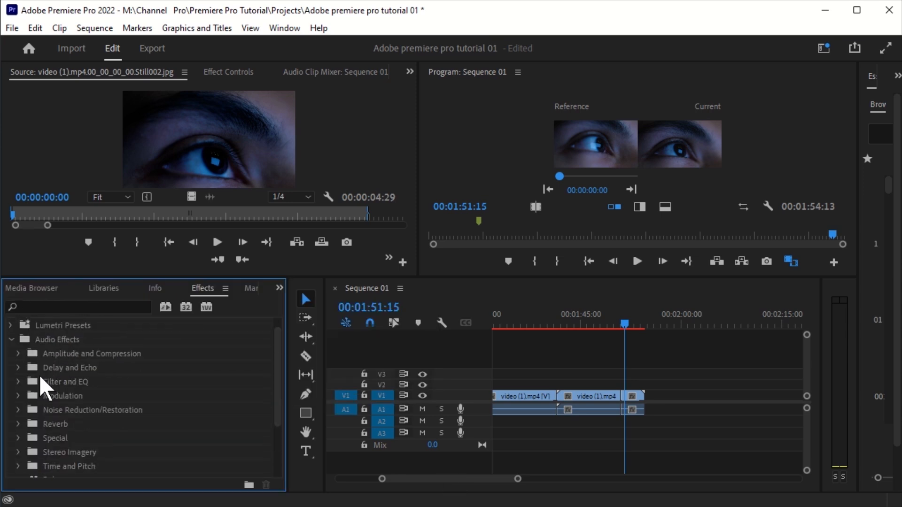
{"action": "left_click", "coordinate": [11, 339]}
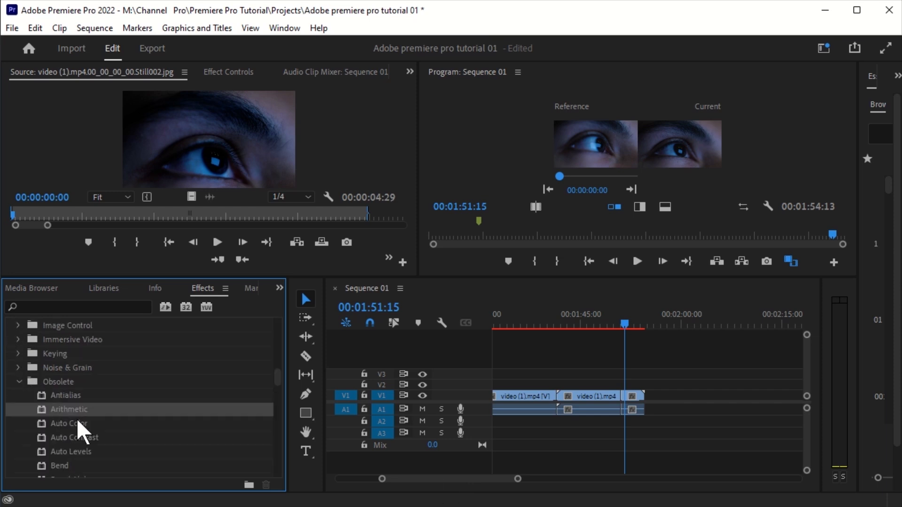
{"action": "left_click_drag", "start_coordinate": [69, 407], "coordinate": [599, 397]}
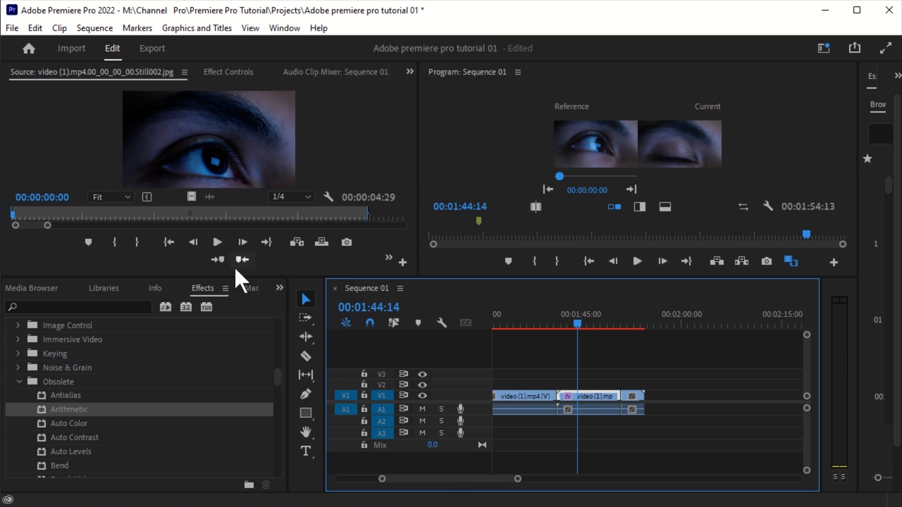
Set the Arithmetic effect's operator to Add, with Red Value 62, Green Value 11 and Blue Value 34.
{"action": "left_click", "coordinate": [245, 73]}
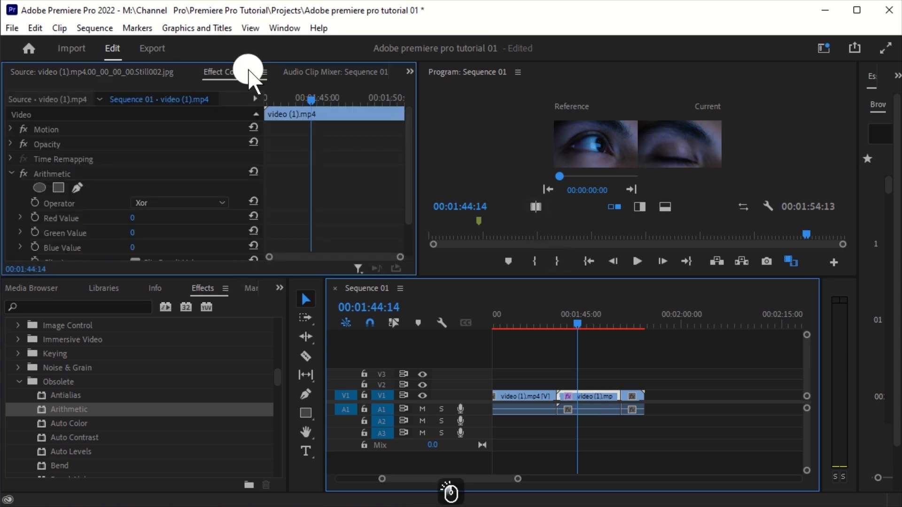
{"action": "scroll", "coordinate": [85, 164], "scroll_direction": "down", "scroll_amount": 1}
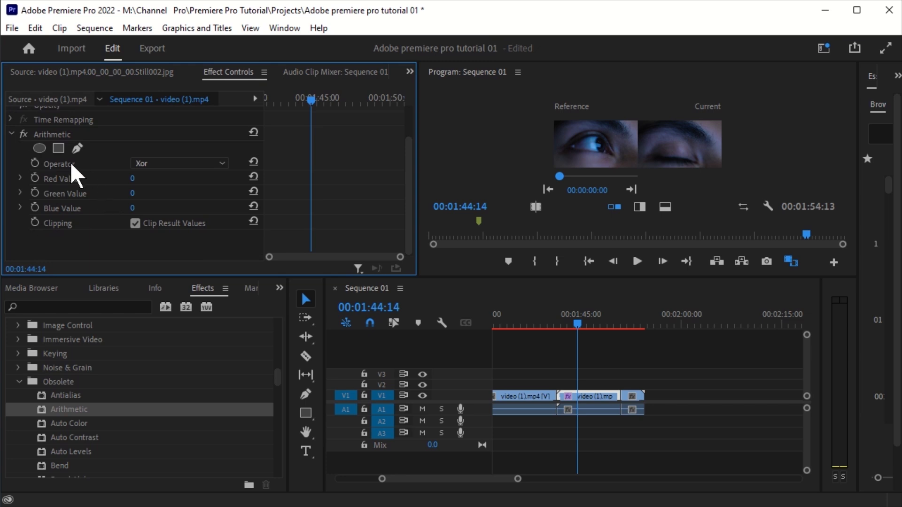
{"action": "left_click", "coordinate": [149, 165]}
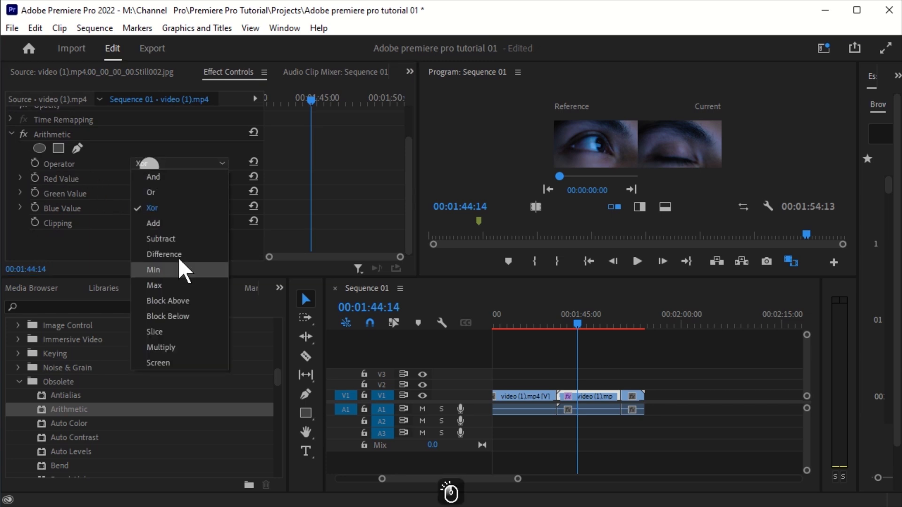
{"action": "left_click", "coordinate": [181, 228]}
{"action": "left_click_drag", "start_coordinate": [133, 179], "coordinate": [466, 489]}
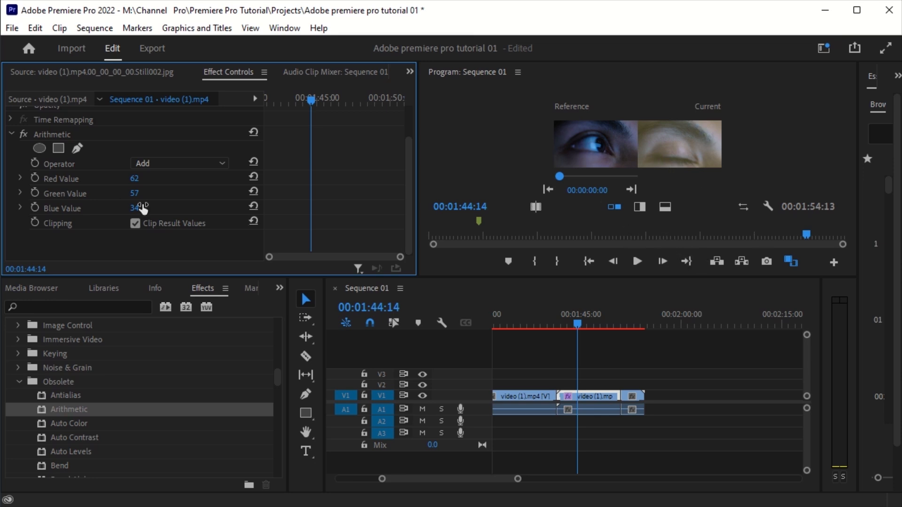
{"action": "left_click_drag", "start_coordinate": [135, 194], "coordinate": [120, 194]}
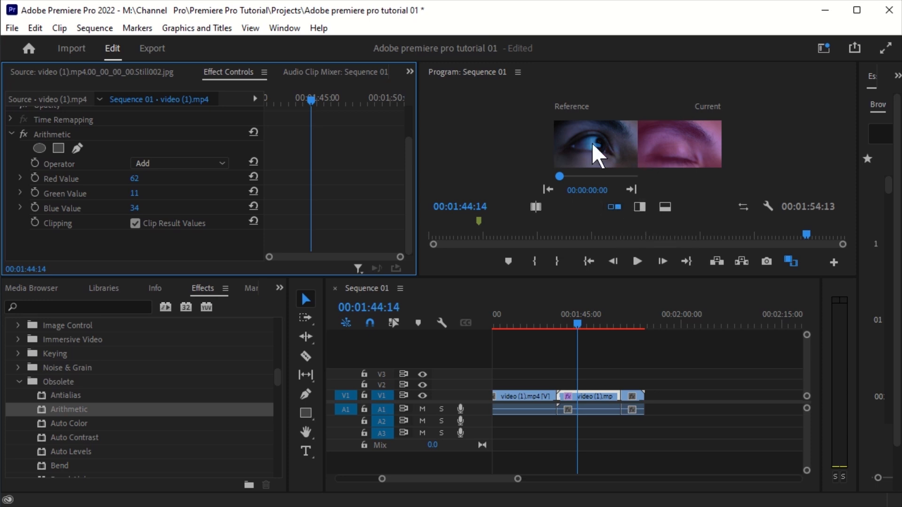
Preview the vertical and horizontal split comparisons, return to side by side, and enlarge the Program monitor.
{"action": "left_click", "coordinate": [638, 208]}
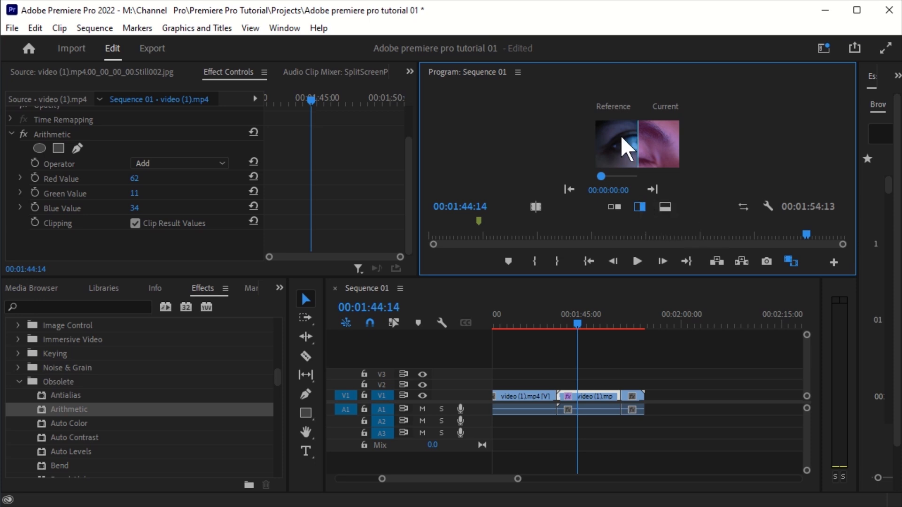
{"action": "left_click", "coordinate": [662, 207]}
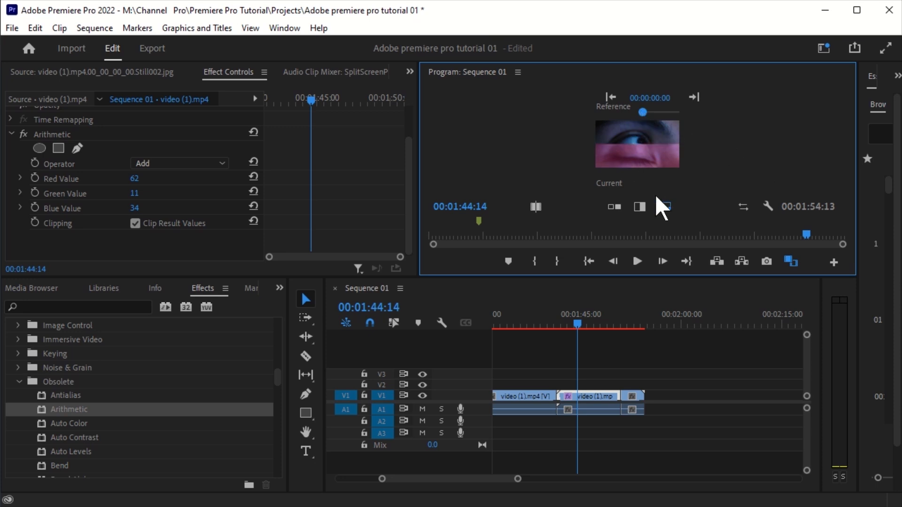
{"action": "left_click", "coordinate": [616, 205]}
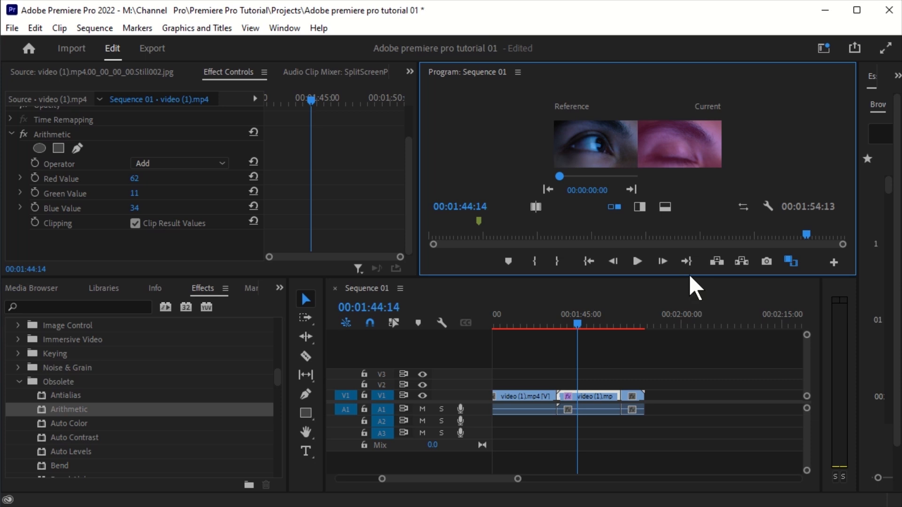
{"action": "left_click", "coordinate": [791, 262]}
{"action": "left_click_drag", "start_coordinate": [640, 278], "coordinate": [645, 334]}
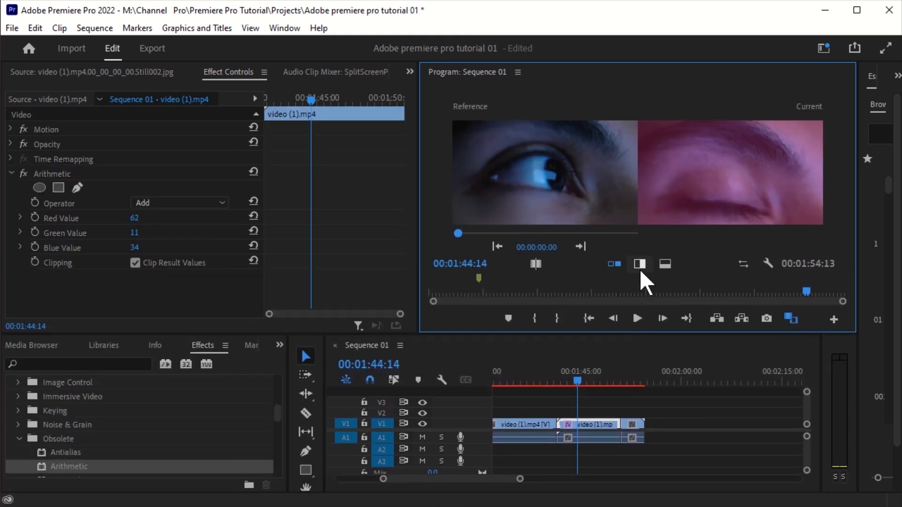
View the before-and-after frame comparison, return to the shot comparison, and swap the reference and current sides.
{"action": "left_click", "coordinate": [536, 263]}
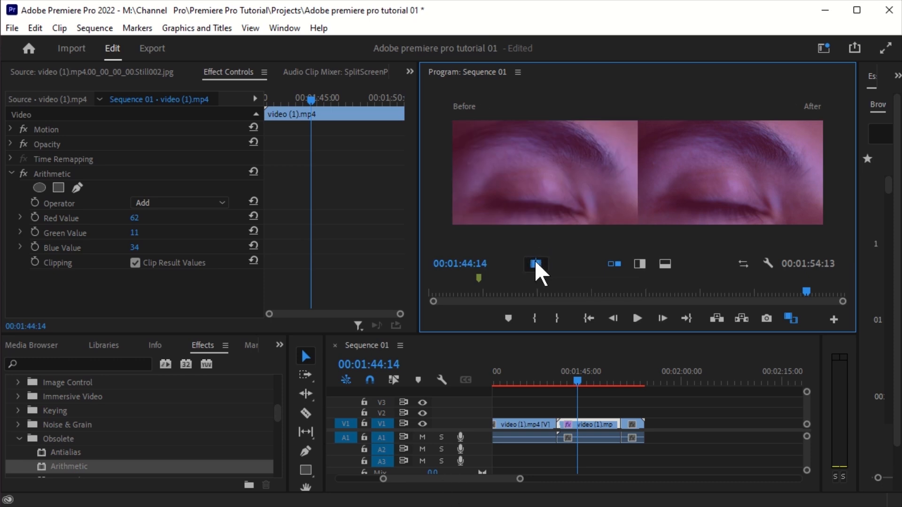
{"action": "left_click", "coordinate": [538, 264]}
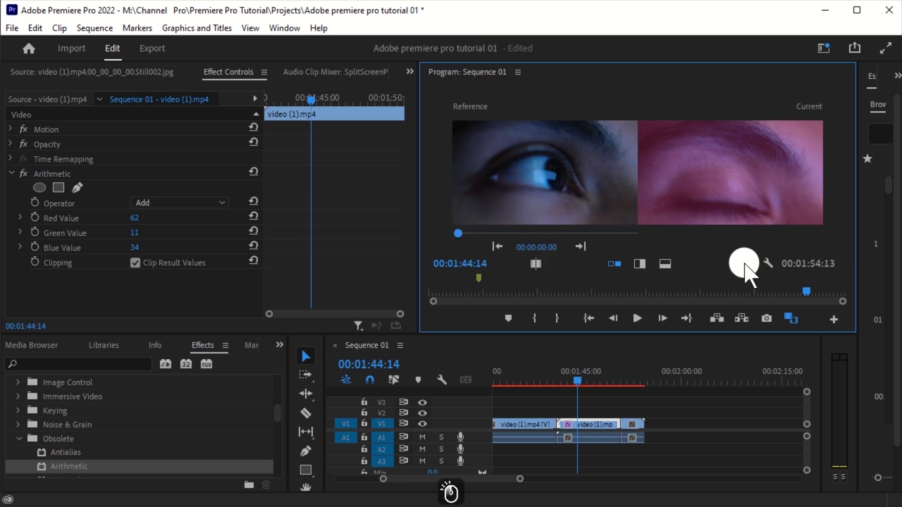
{"action": "left_click", "coordinate": [743, 264]}
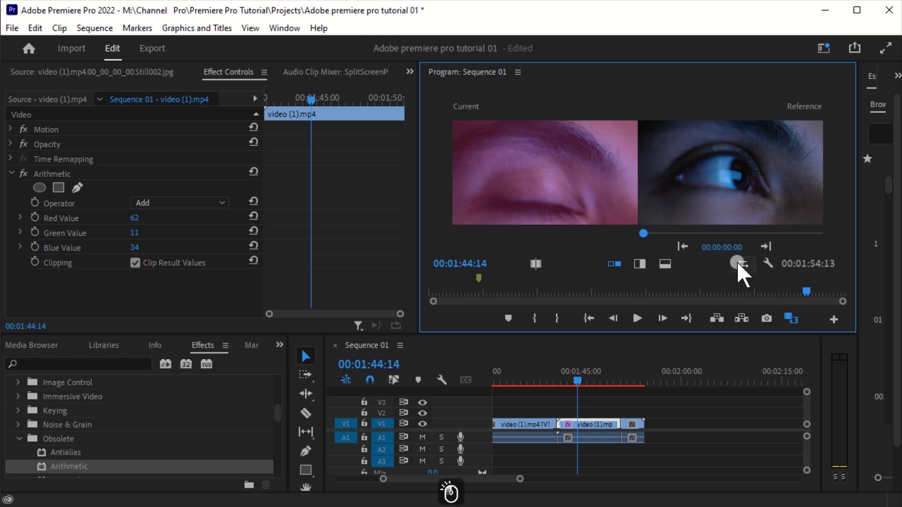
Browse the reference frame through the sequence's edit points, swap the sides back, and return the reference to 00:00:00:00.
{"action": "left_click", "coordinate": [681, 246]}
{"action": "left_click", "coordinate": [766, 246]}
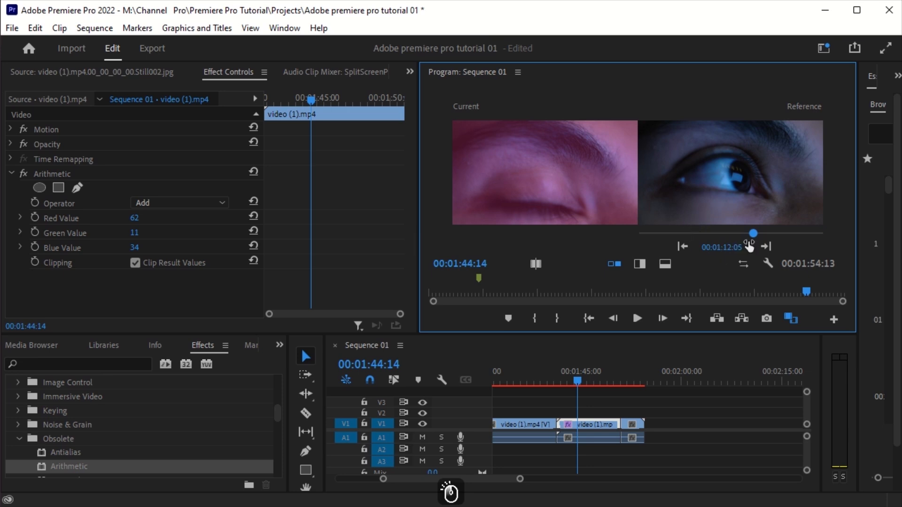
{"action": "left_click", "coordinate": [762, 233]}
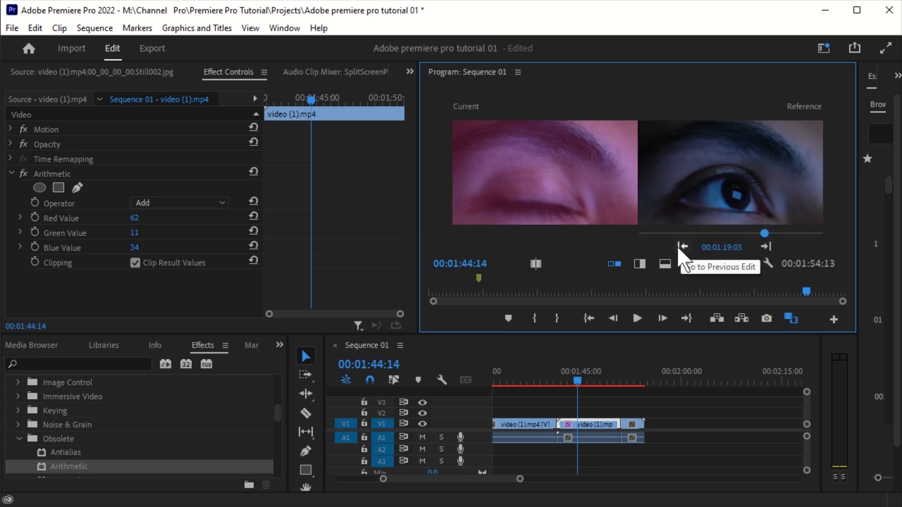
{"action": "left_click", "coordinate": [766, 248]}
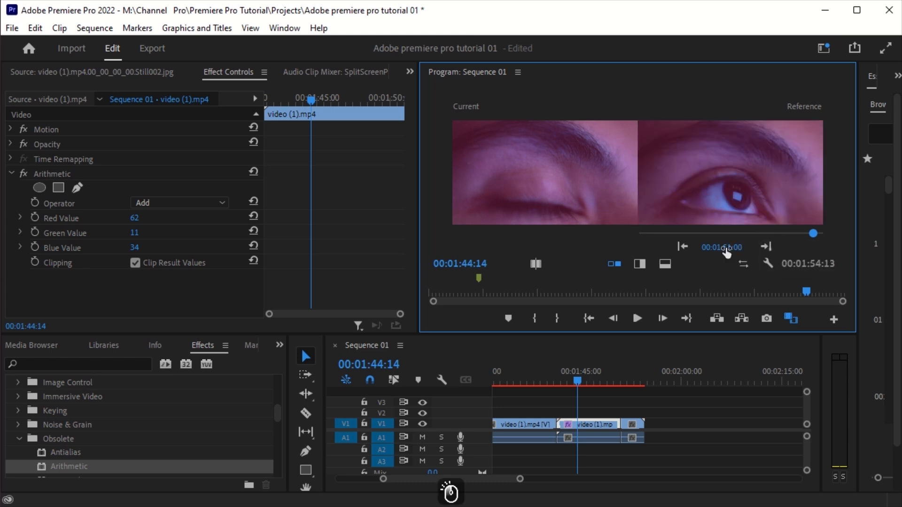
{"action": "left_click", "coordinate": [743, 264]}
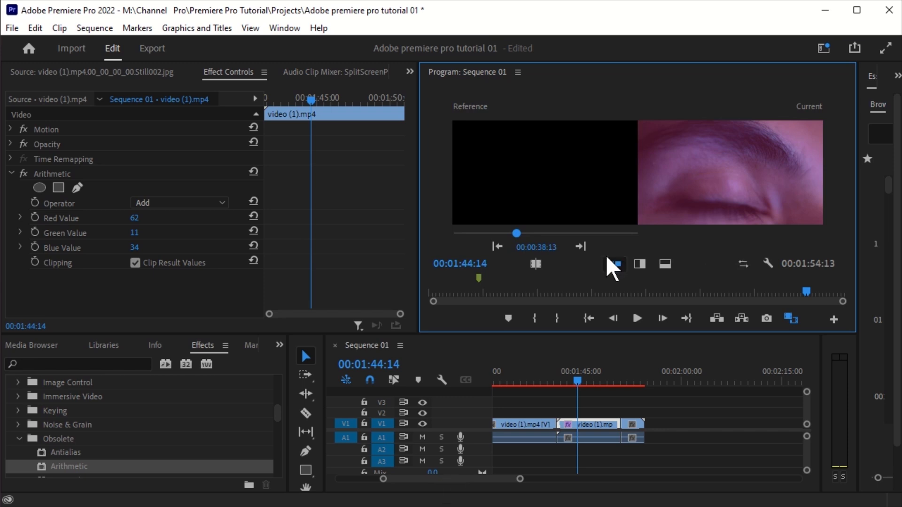
{"action": "left_click_drag", "start_coordinate": [556, 234], "coordinate": [392, 272]}
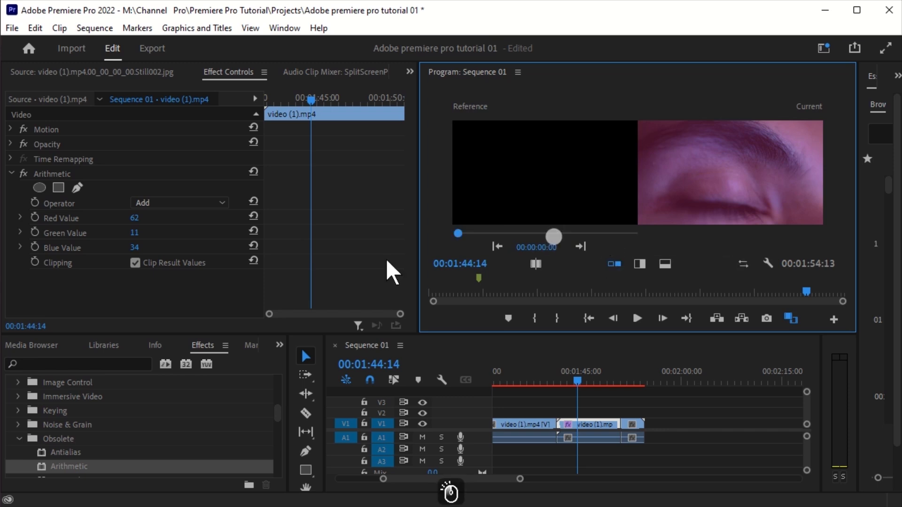
Insert video (1).mp4 from the Source monitor into the emptied Sequence 01 at 00:00:00:00.
{"action": "left_click", "coordinate": [594, 402]}
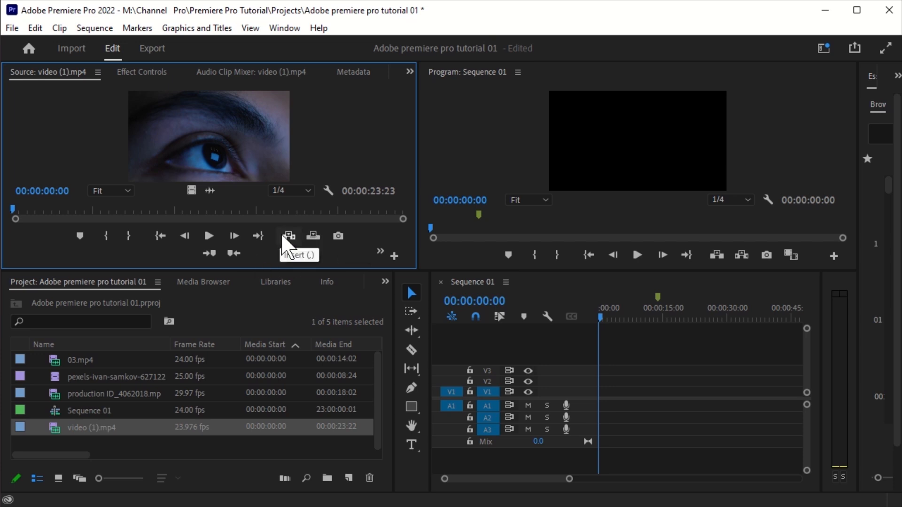
{"action": "left_click", "coordinate": [245, 254]}
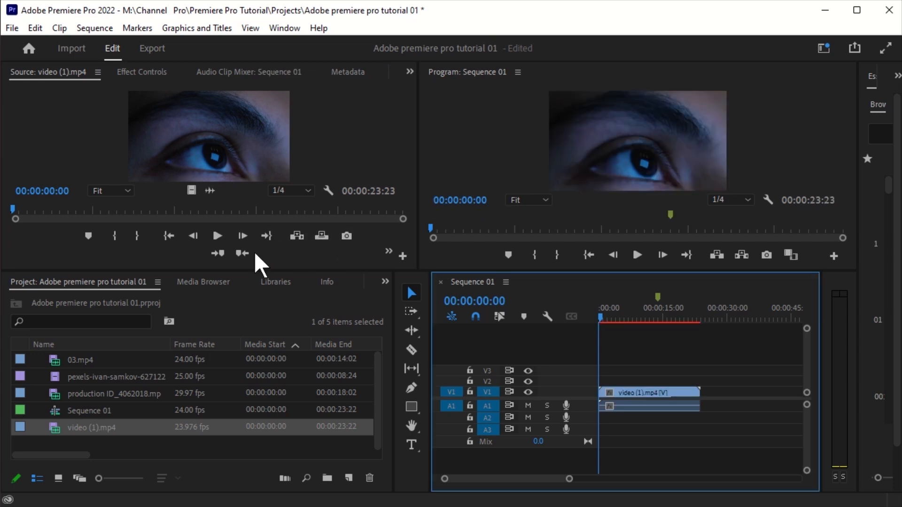
Customize the Source monitor's controls by adding the multi-camera view toggle and two spaces after the marker navigation controls.
{"action": "left_click", "coordinate": [403, 256]}
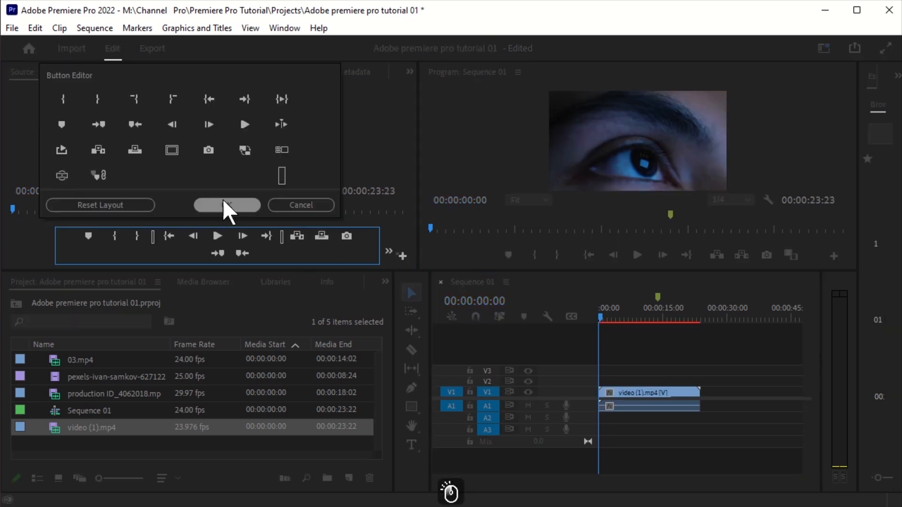
{"action": "left_click_drag", "start_coordinate": [282, 150], "coordinate": [279, 158]}
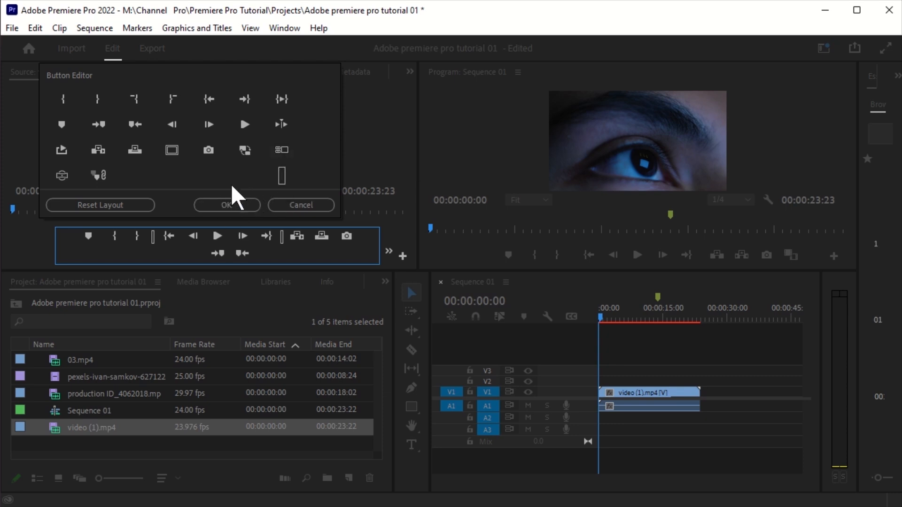
{"action": "left_click_drag", "start_coordinate": [277, 151], "coordinate": [323, 253]}
{"action": "left_click_drag", "start_coordinate": [281, 174], "coordinate": [285, 257]}
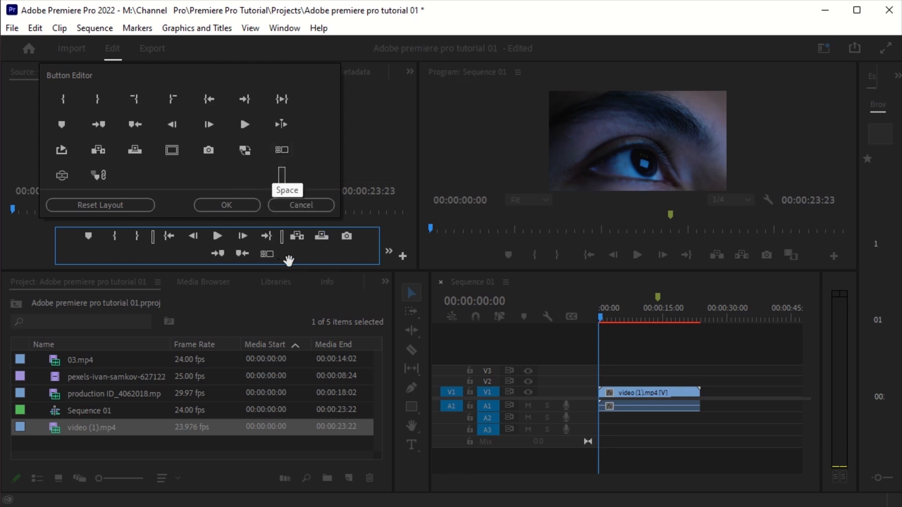
{"action": "left_click_drag", "start_coordinate": [282, 174], "coordinate": [285, 256]}
Add Toggle Proxies, Safe Margins, the VR video toggle and Loop Playback to the Source monitor's controls and apply the layout.
{"action": "left_click_drag", "start_coordinate": [245, 150], "coordinate": [192, 254]}
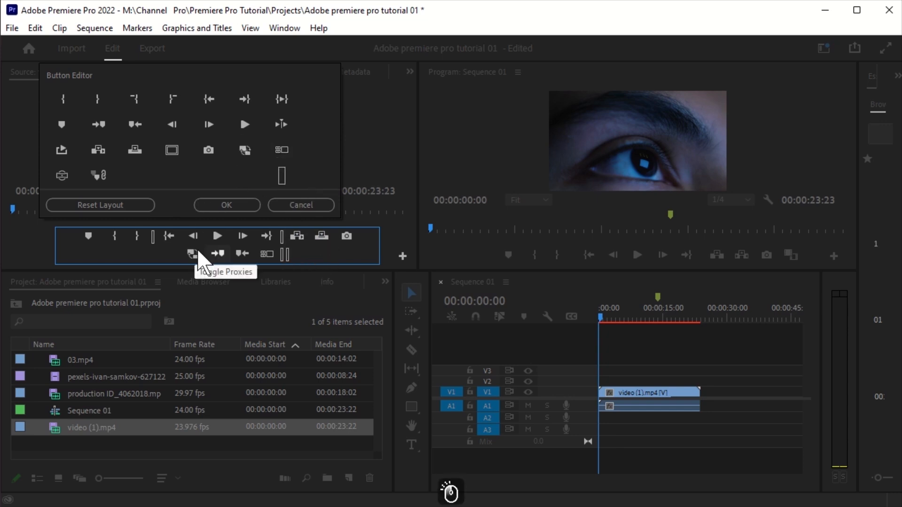
{"action": "left_click_drag", "start_coordinate": [173, 150], "coordinate": [168, 254]}
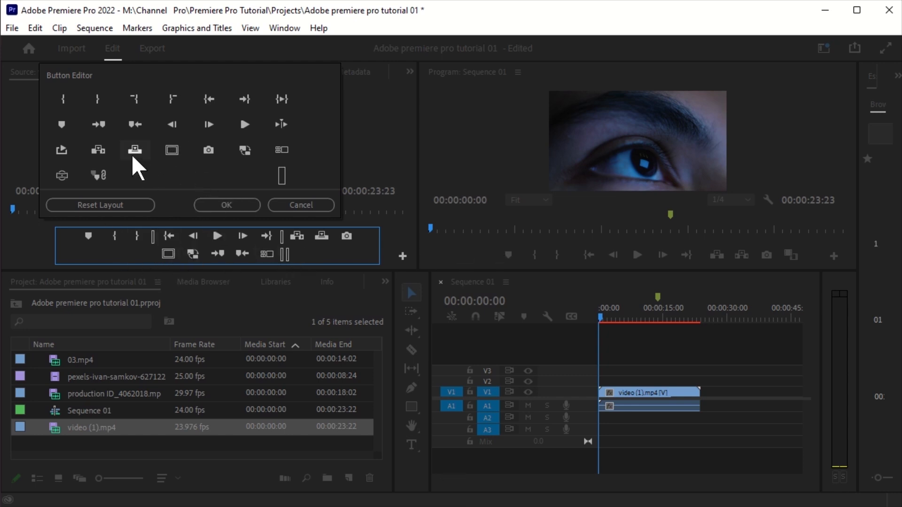
{"action": "left_click_drag", "start_coordinate": [61, 175], "coordinate": [132, 254]}
{"action": "left_click_drag", "start_coordinate": [61, 150], "coordinate": [104, 244]}
{"action": "left_click", "coordinate": [219, 206]}
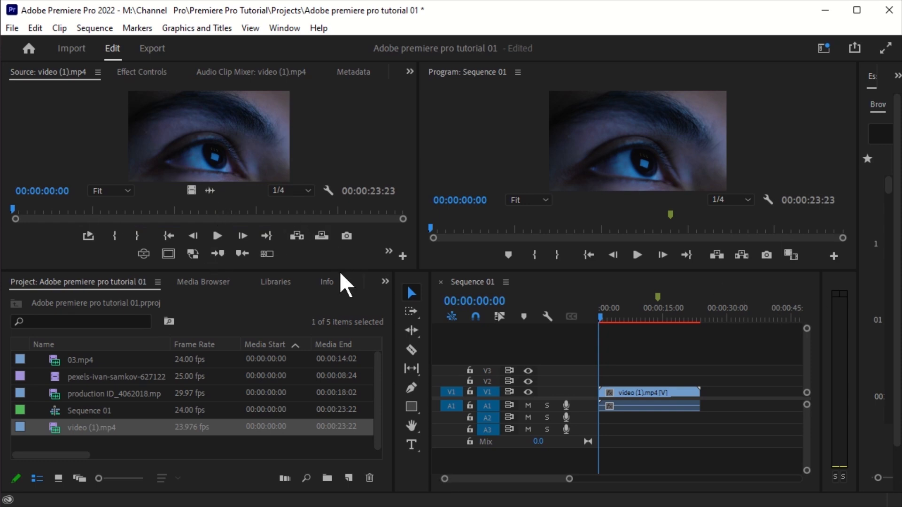
Compare the controls available in the Program and Source monitors' button editors without changing either layout.
{"action": "left_click", "coordinate": [831, 257]}
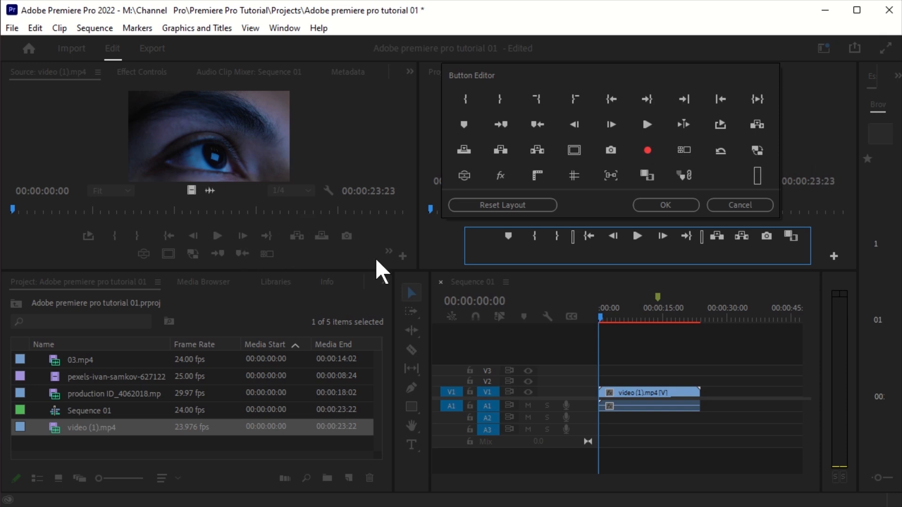
{"action": "left_click", "coordinate": [751, 205]}
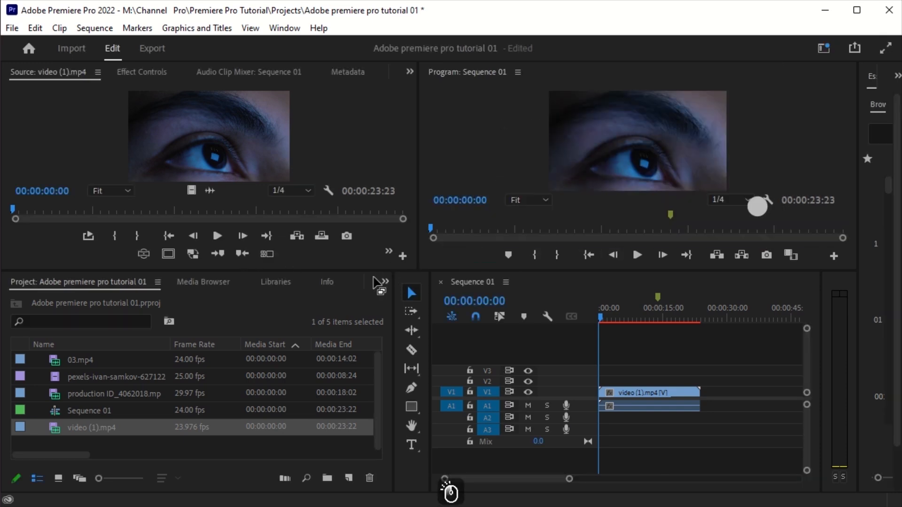
{"action": "left_click", "coordinate": [400, 259]}
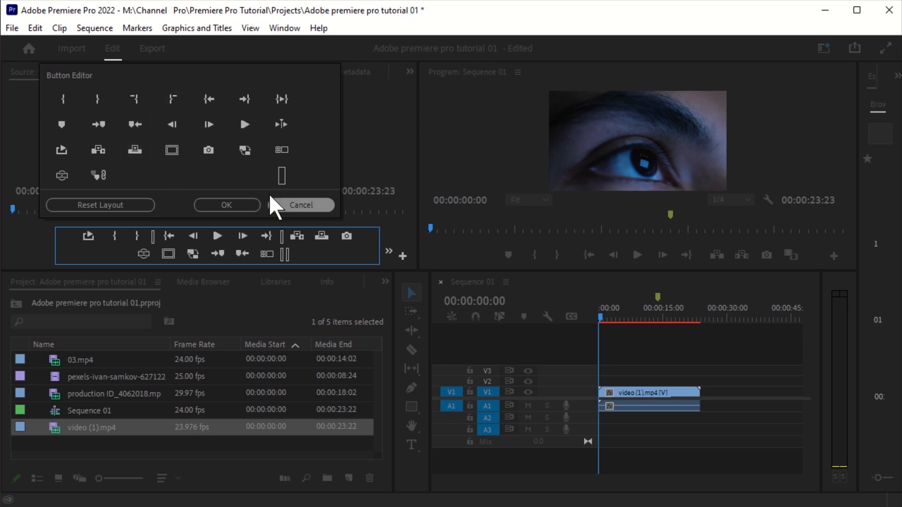
{"action": "left_click", "coordinate": [300, 205]}
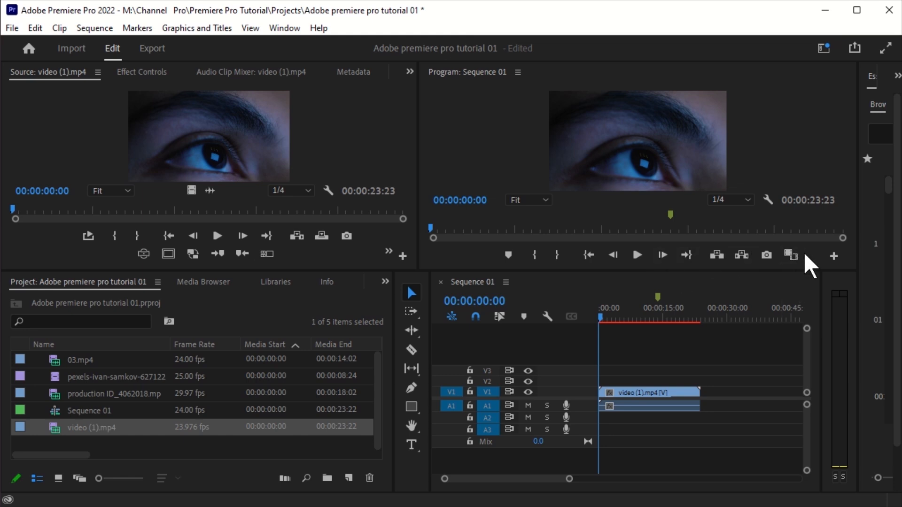
Add the Global FX Mute control to the Program monitor and expand the V1 track in the timeline.
{"action": "left_click", "coordinate": [834, 255]}
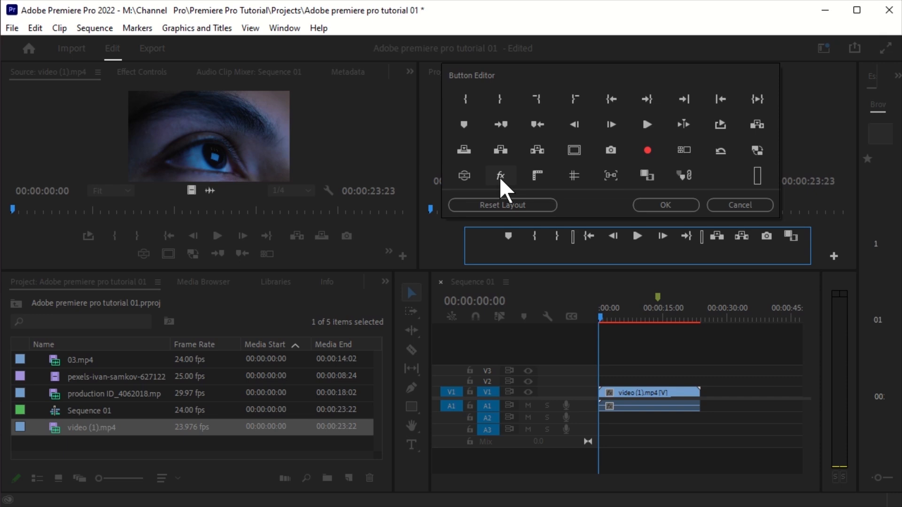
{"action": "left_click", "coordinate": [731, 357]}
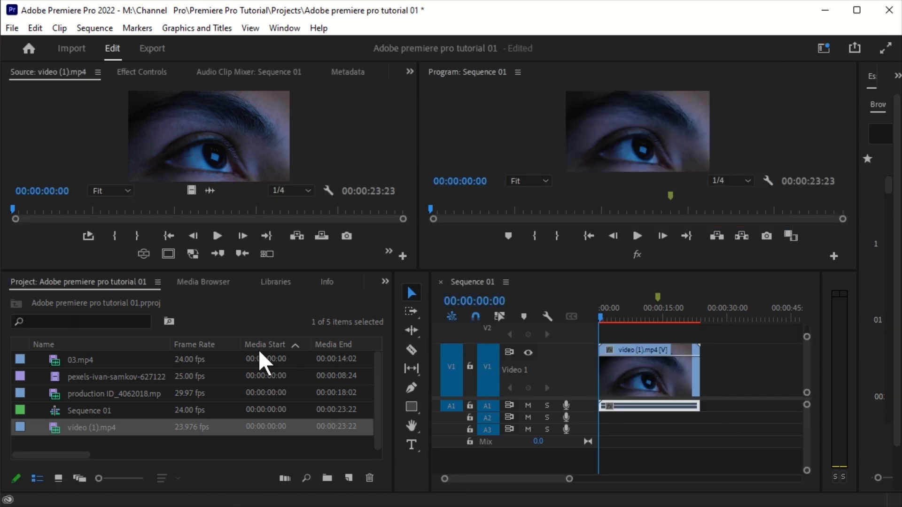
Apply the Crop effect from the Transform video effects to video (1).mp4 on V1.
{"action": "left_click", "coordinate": [385, 282]}
{"action": "left_click", "coordinate": [426, 360]}
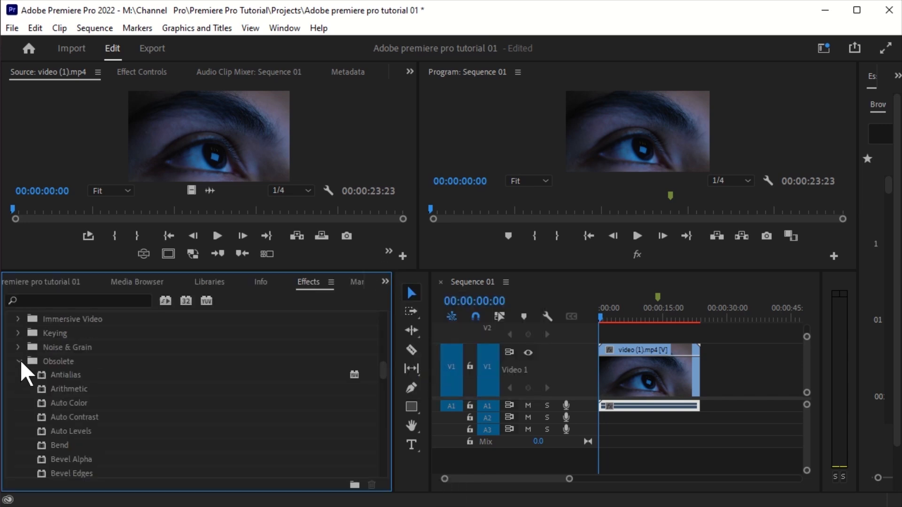
{"action": "left_click", "coordinate": [19, 361]}
{"action": "left_click", "coordinate": [24, 415]}
{"action": "left_click_drag", "start_coordinate": [59, 445], "coordinate": [630, 379]}
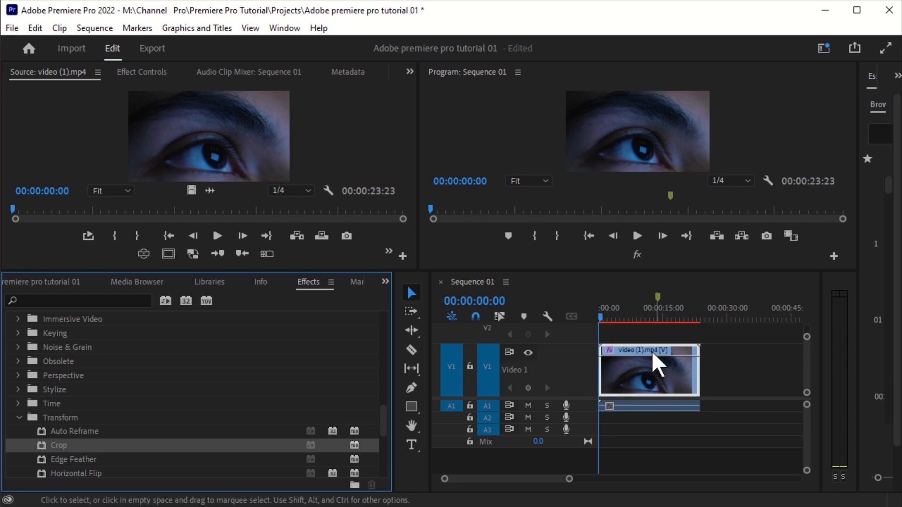
Move the playhead to 00:00:06:02 and set the Crop effect's Left value to 47%.
{"action": "left_click_drag", "start_coordinate": [602, 316], "coordinate": [624, 315]}
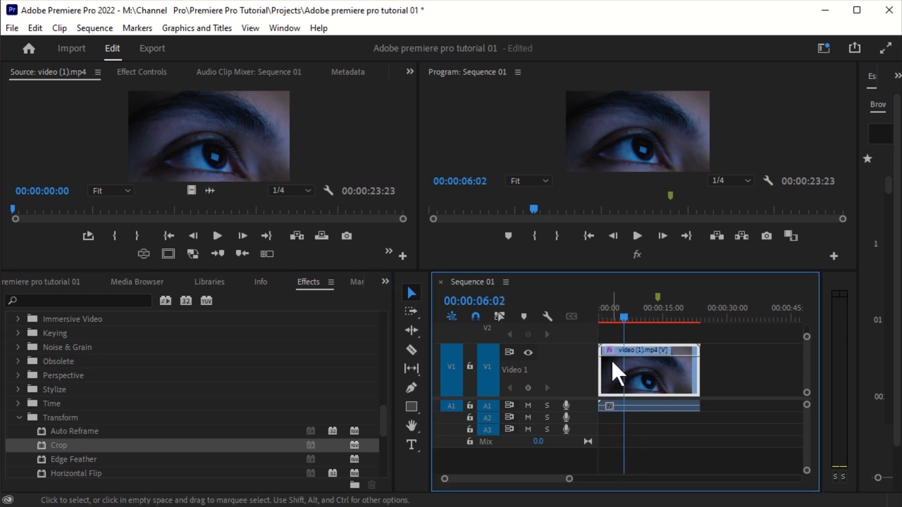
{"action": "left_click", "coordinate": [638, 255]}
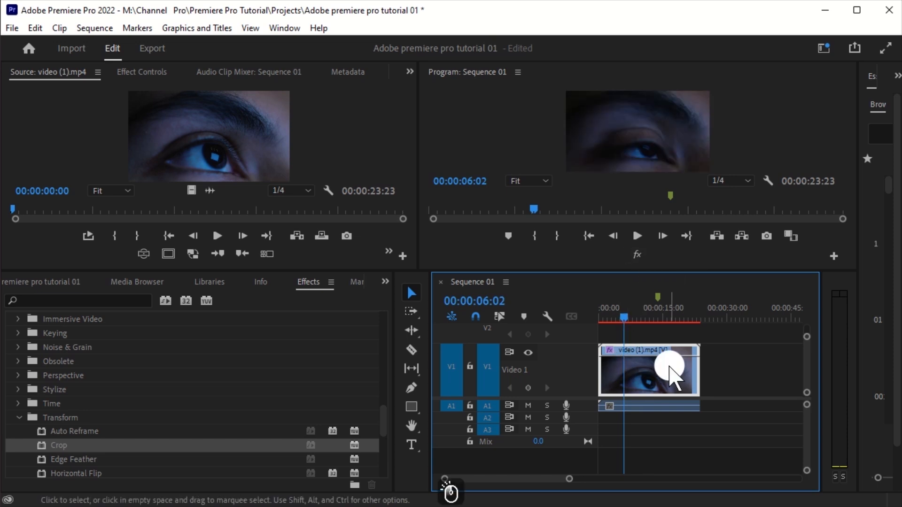
{"action": "left_click", "coordinate": [149, 70]}
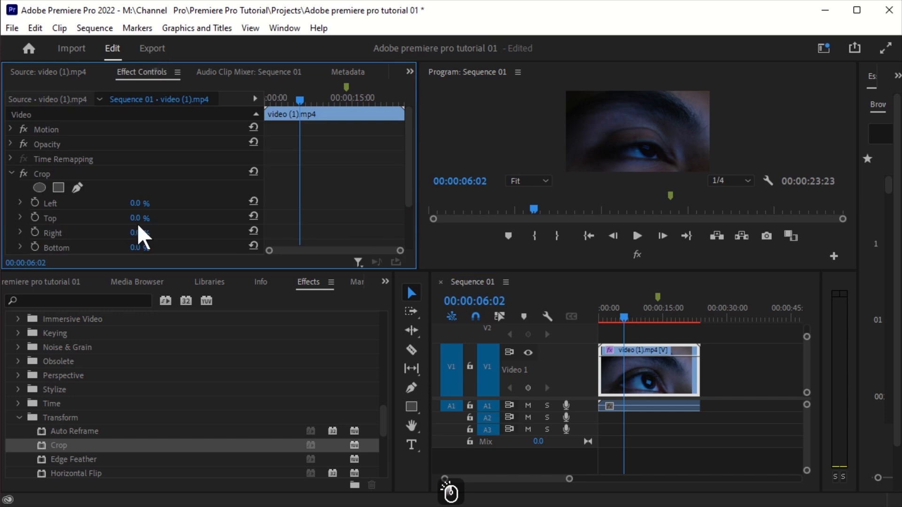
{"action": "left_click_drag", "start_coordinate": [137, 207], "coordinate": [164, 207]}
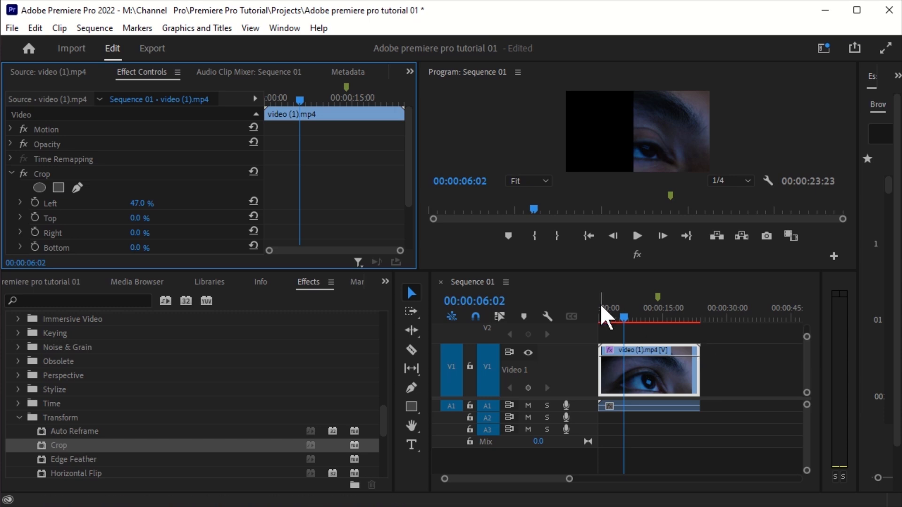
Preview the clip with Global FX Mute on and off, and with the Crop effect itself disabled and re-enabled.
{"action": "left_click", "coordinate": [637, 254]}
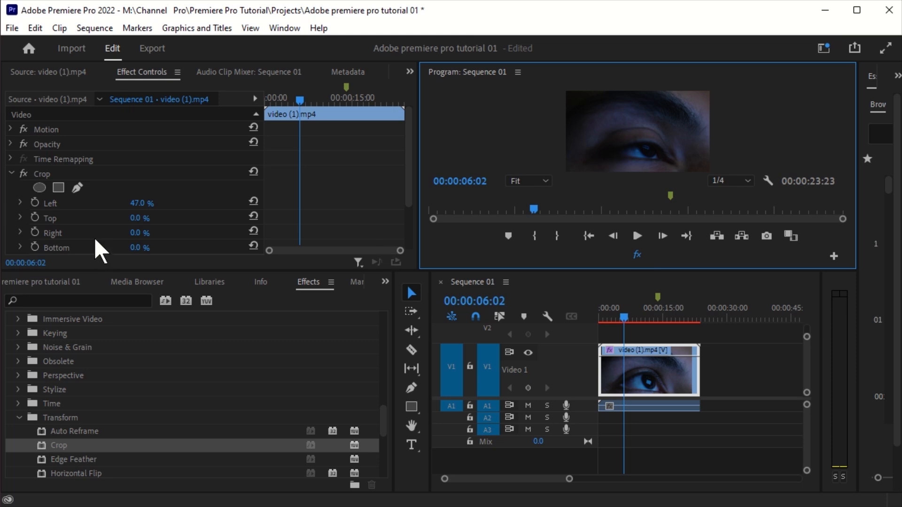
{"action": "left_click", "coordinate": [637, 254]}
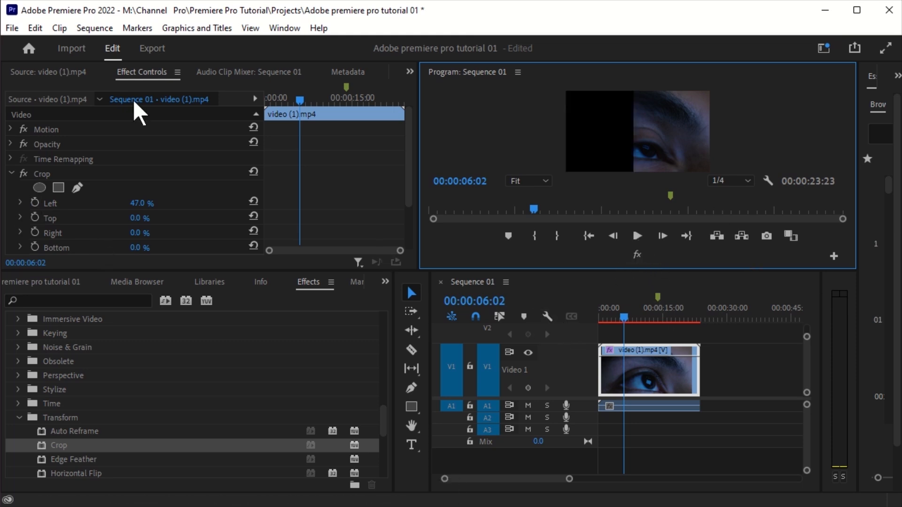
{"action": "left_click", "coordinate": [23, 173]}
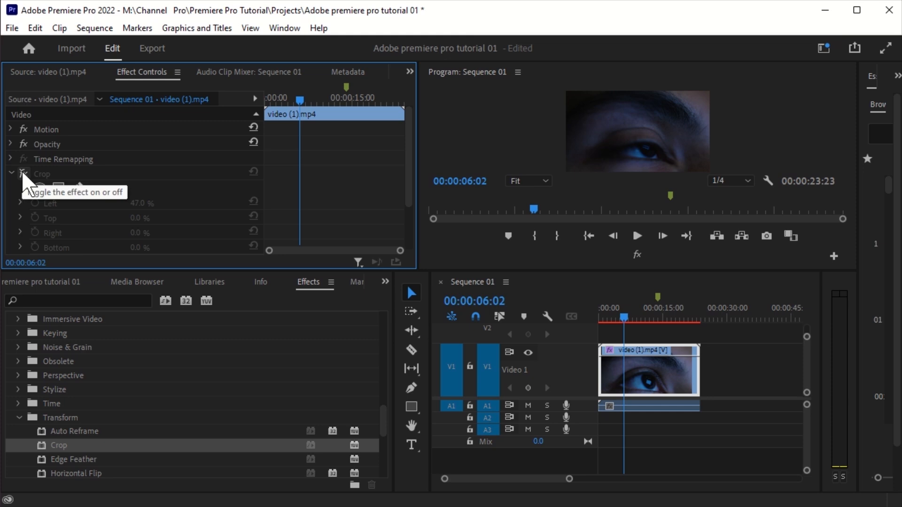
{"action": "left_click", "coordinate": [636, 255]}
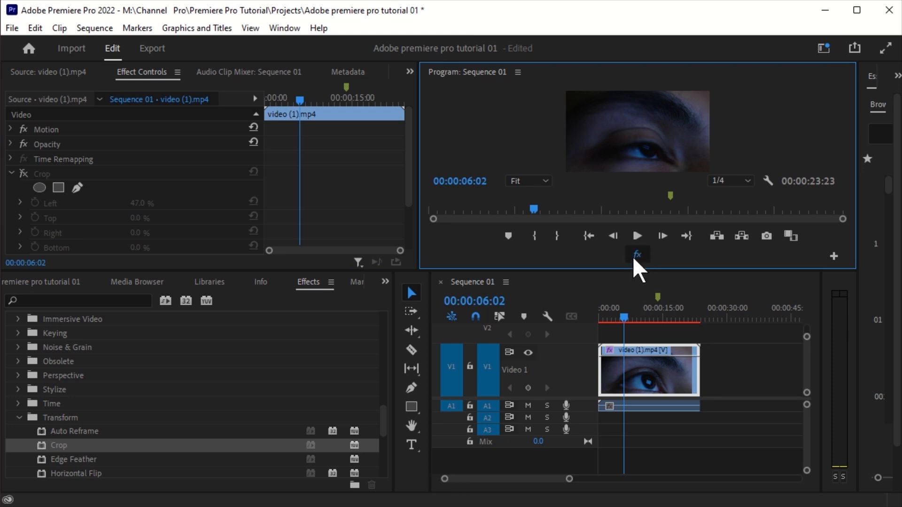
{"action": "left_click", "coordinate": [24, 174]}
{"action": "left_click", "coordinate": [638, 255]}
{"action": "left_click", "coordinate": [638, 255]}
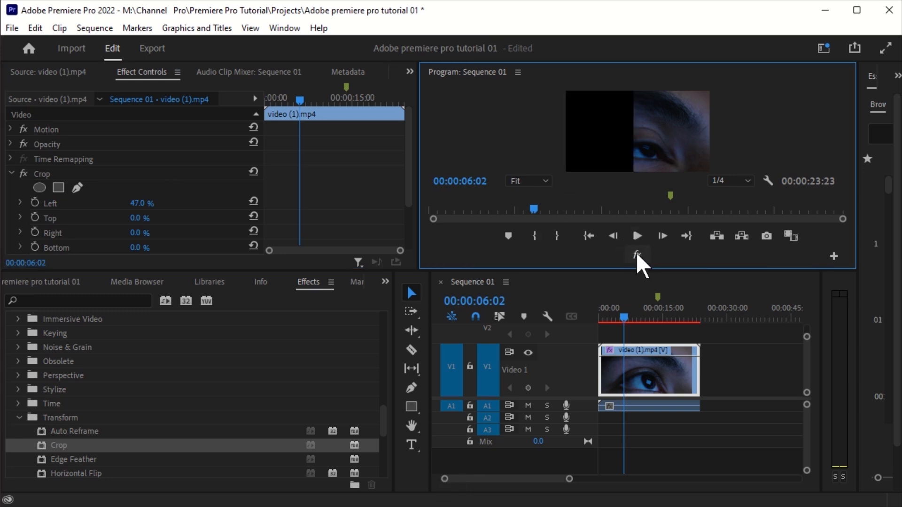
{"action": "left_click", "coordinate": [834, 256]}
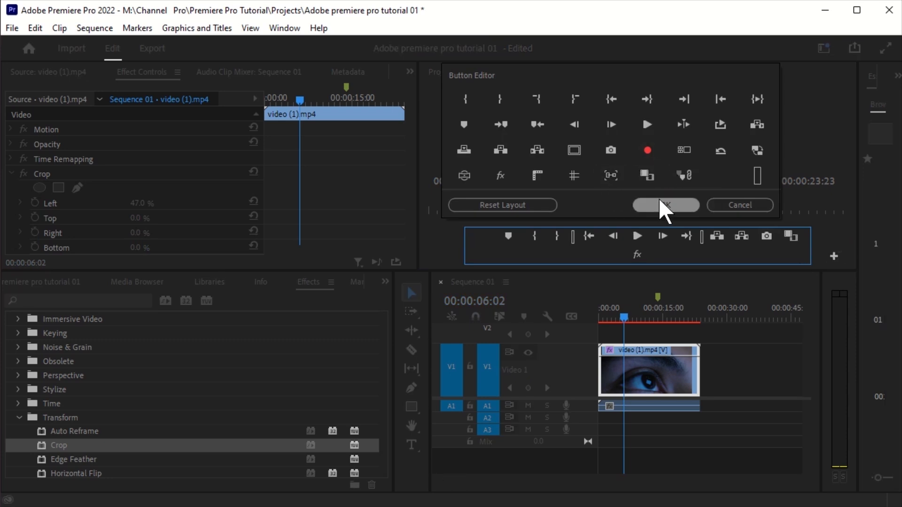
{"action": "left_click", "coordinate": [648, 156]}
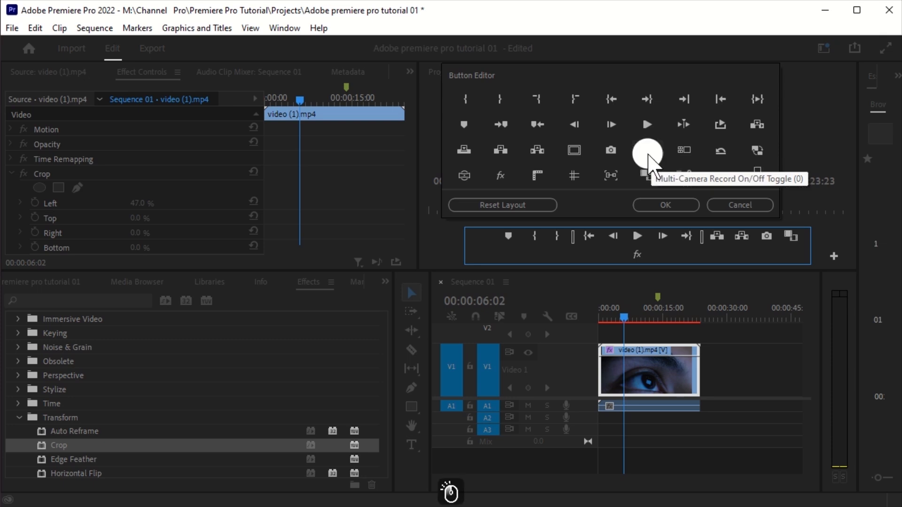
{"action": "left_click", "coordinate": [664, 202]}
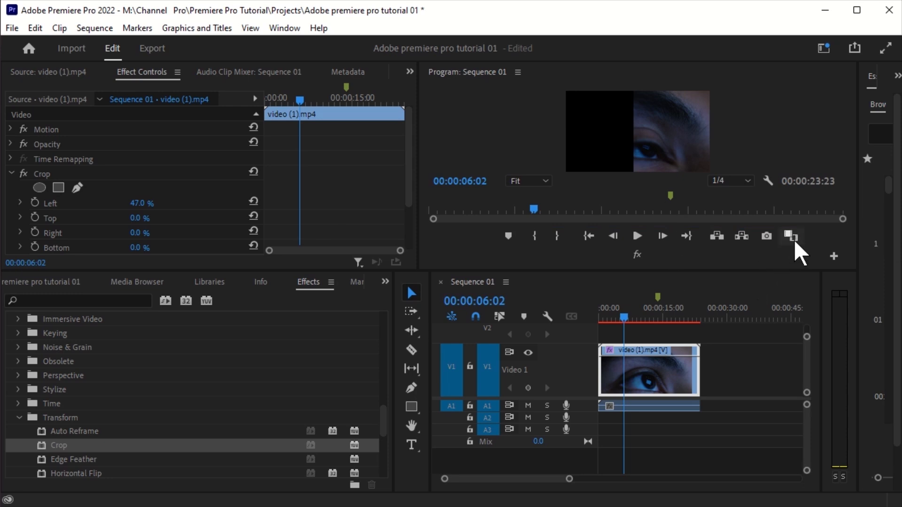
Add the Multi-Camera Record On/Off Toggle to the Program monitor's controls, beside Global FX Mute.
{"action": "left_click", "coordinate": [829, 263]}
{"action": "left_click", "coordinate": [833, 257]}
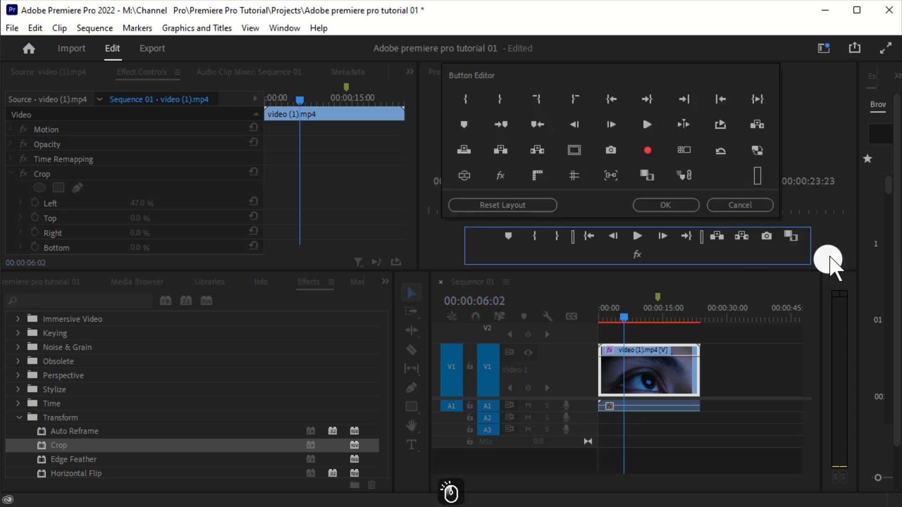
{"action": "left_click_drag", "start_coordinate": [647, 150], "coordinate": [612, 261]}
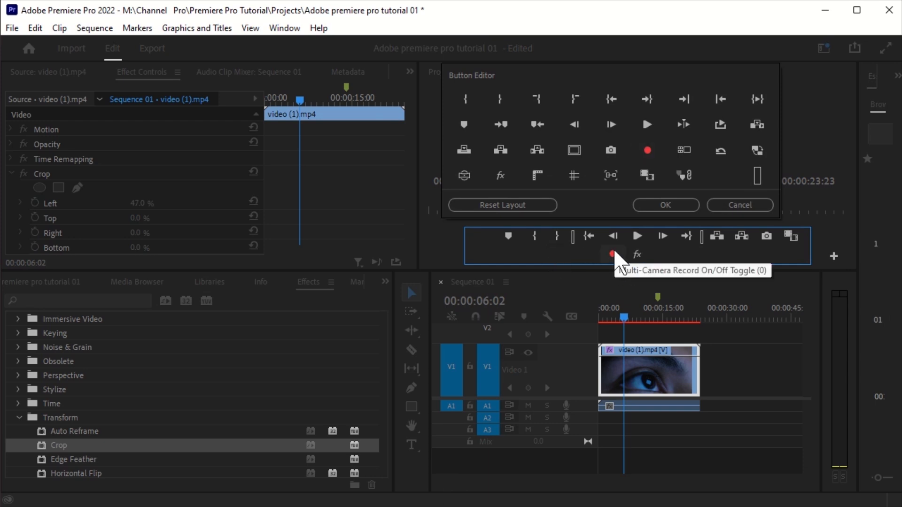
{"action": "left_click", "coordinate": [612, 254]}
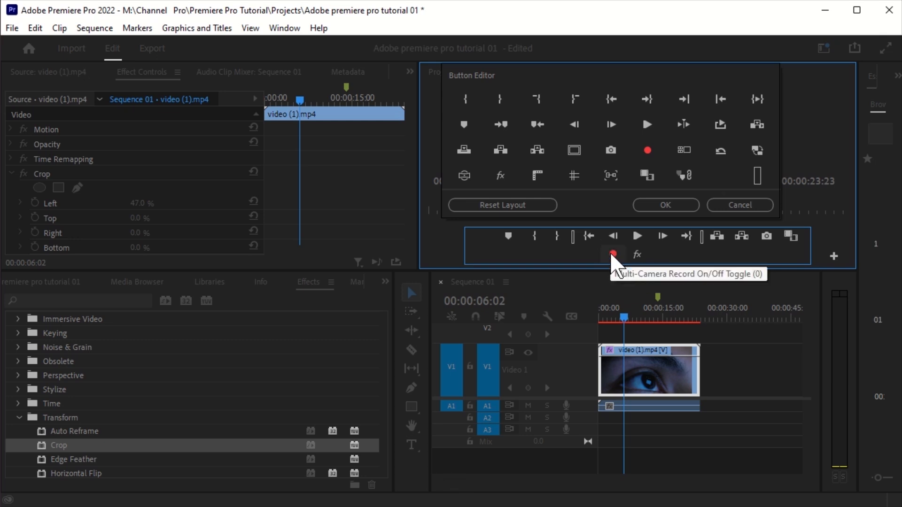
{"action": "left_click", "coordinate": [662, 212]}
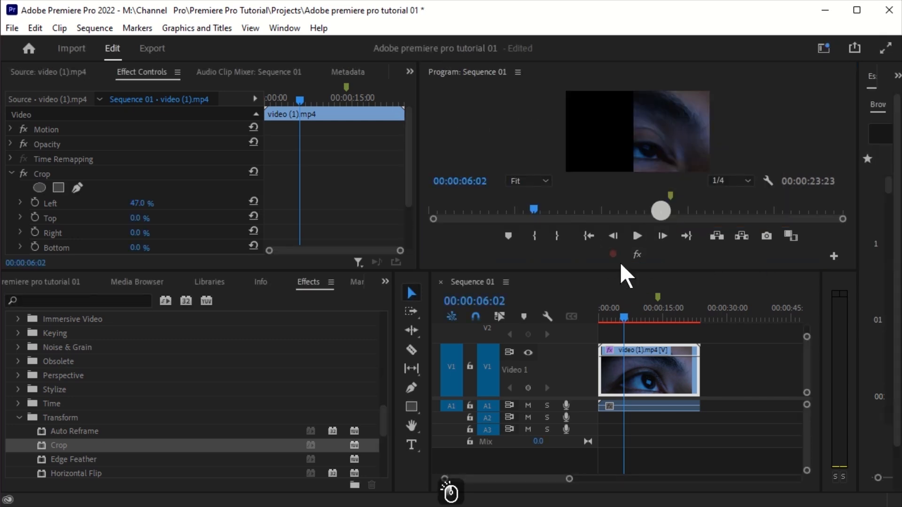
Scrub Sequence 01 from the start to 00:00:03:15, and move the playhead back to 00:00:00:15.
{"action": "left_click_drag", "start_coordinate": [625, 320], "coordinate": [594, 314]}
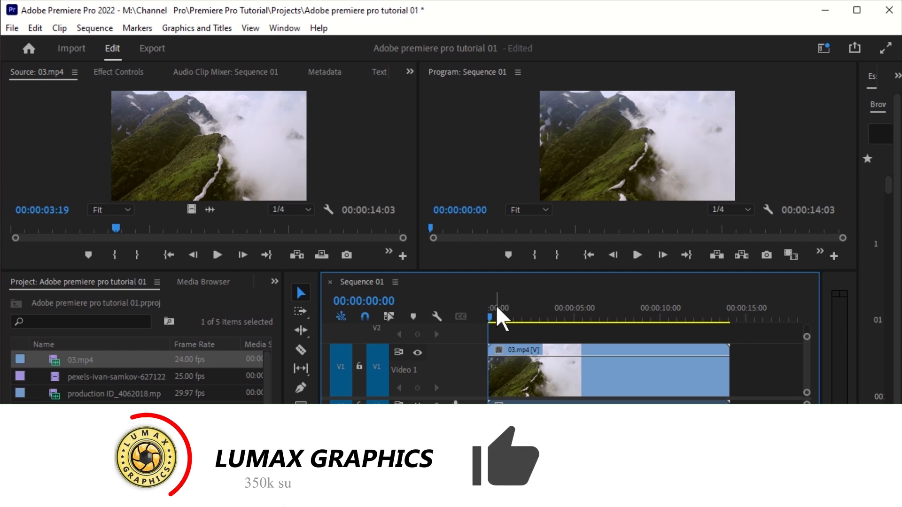
{"action": "left_click_drag", "start_coordinate": [496, 310], "coordinate": [552, 311]}
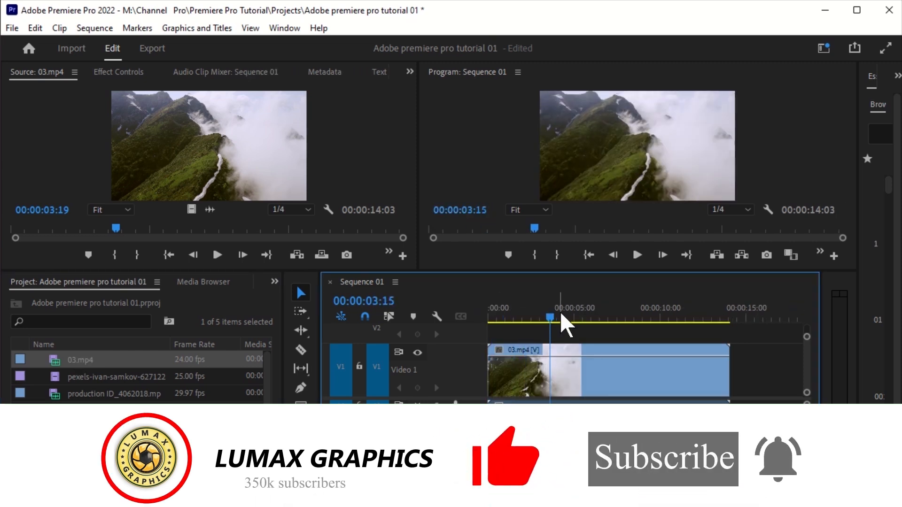
{"action": "left_click", "coordinate": [499, 314]}
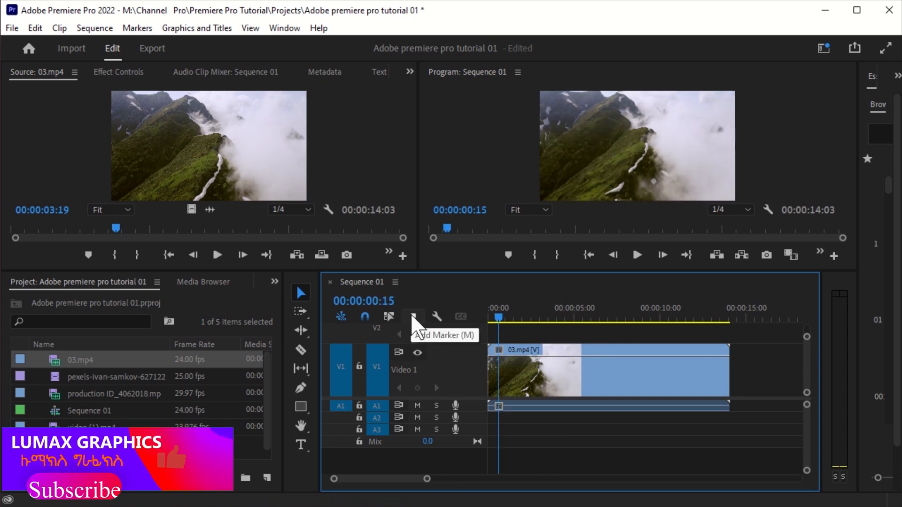
Add sequence markers at 00:00:02:04, 00:00:07:19 and 00:00:11:18 on the timeline ruler.
{"action": "left_click_drag", "start_coordinate": [500, 317], "coordinate": [525, 318]}
{"action": "left_click", "coordinate": [413, 317]}
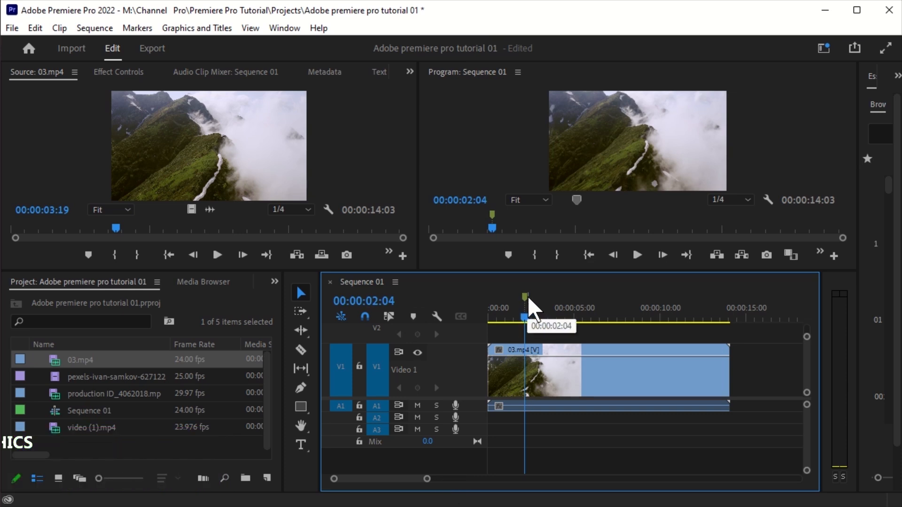
{"action": "left_click_drag", "start_coordinate": [528, 316], "coordinate": [625, 326]}
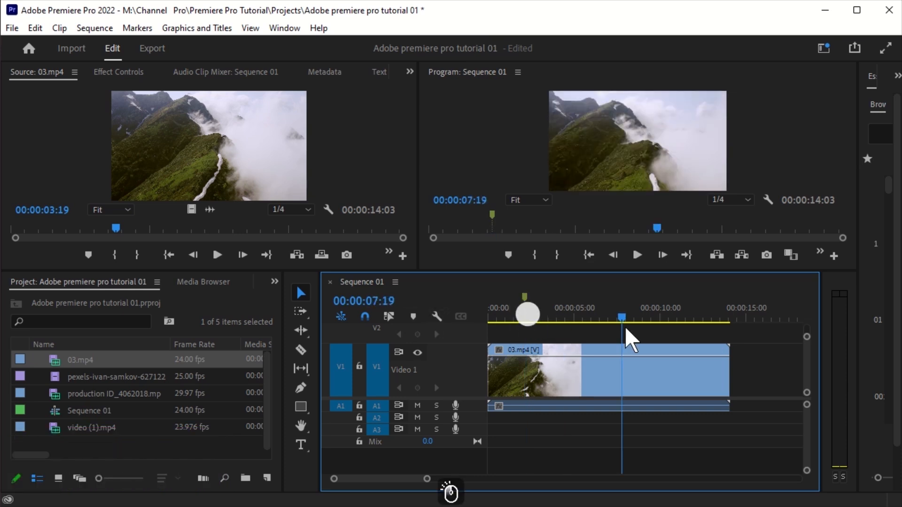
{"action": "left_click", "coordinate": [416, 314]}
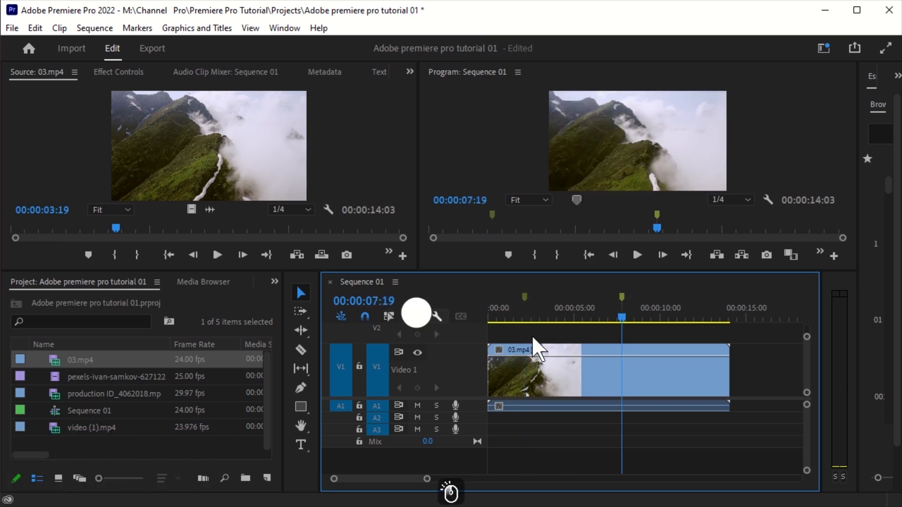
{"action": "left_click", "coordinate": [689, 318]}
{"action": "left_click", "coordinate": [415, 316]}
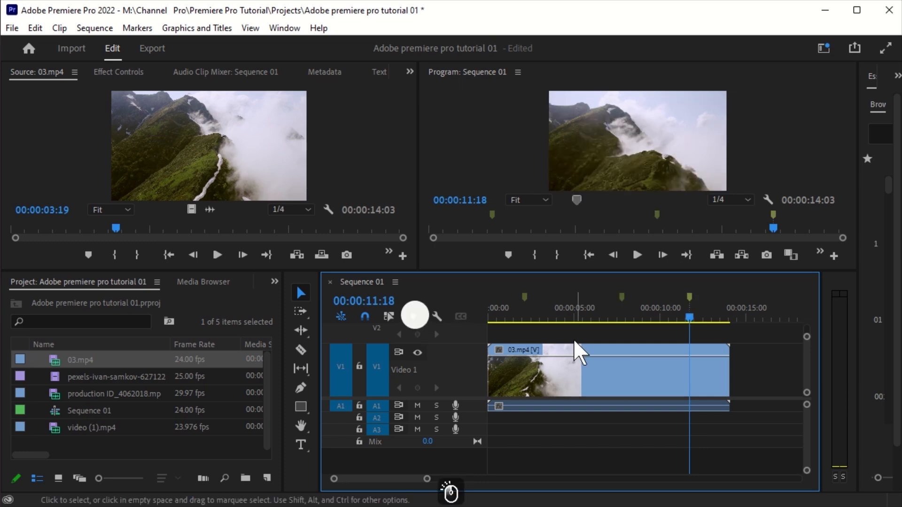
Name the marker at 00:00:02:04 "marker 1" and set its color to turquoise.
{"action": "left_click", "coordinate": [521, 296]}
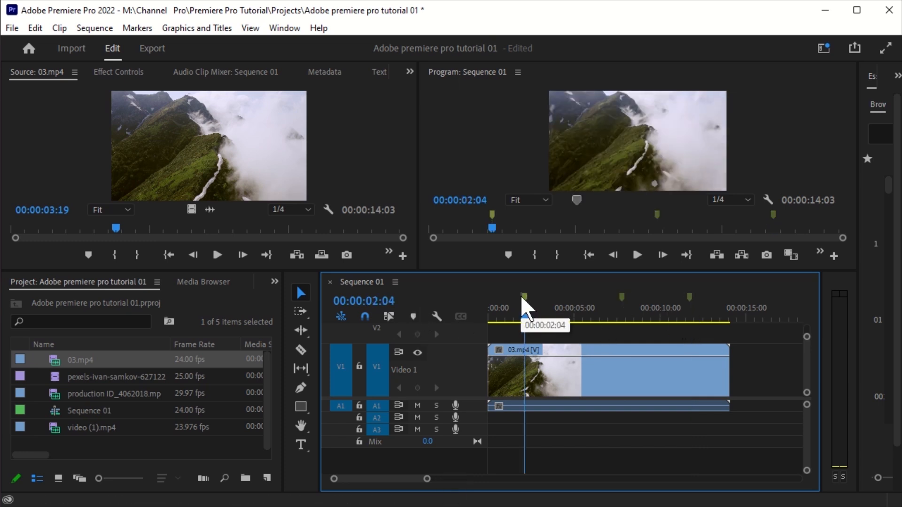
{"action": "right_click", "coordinate": [524, 300]}
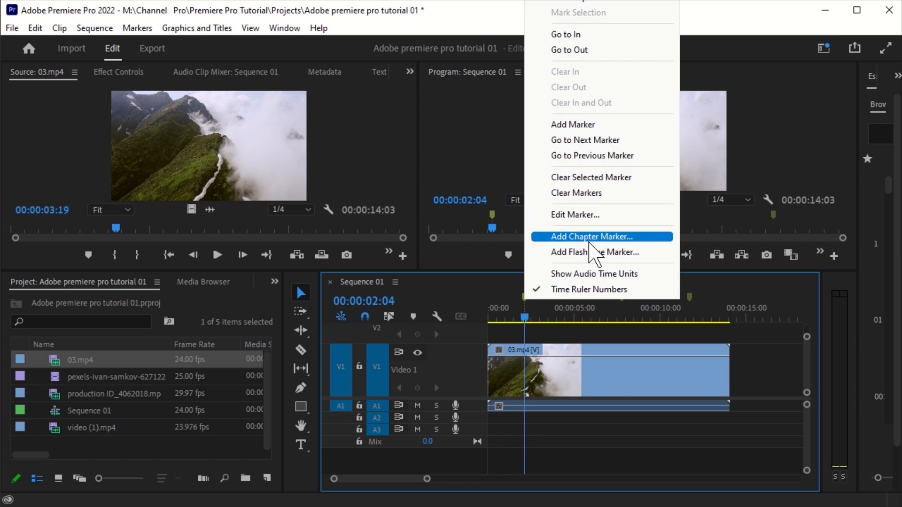
{"action": "left_click", "coordinate": [589, 241]}
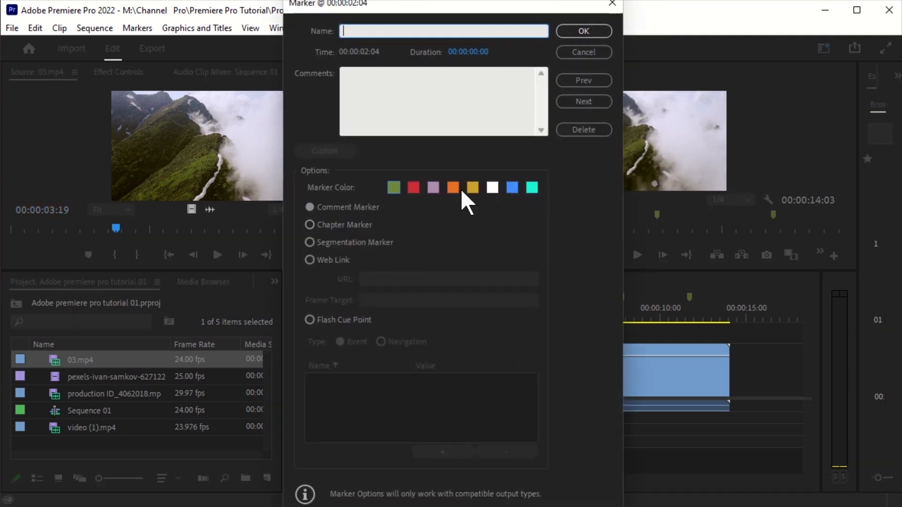
{"action": "left_click", "coordinate": [451, 187]}
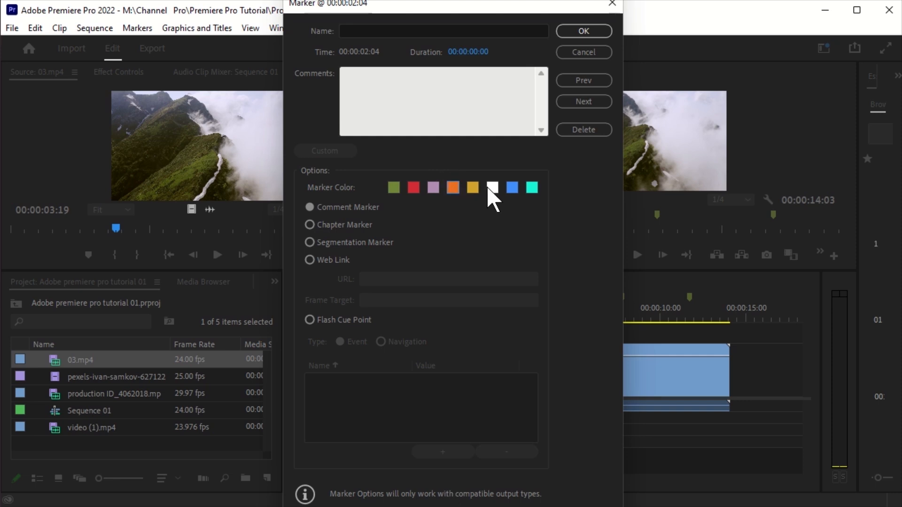
{"action": "left_click", "coordinate": [530, 187]}
{"action": "left_click", "coordinate": [381, 31]}
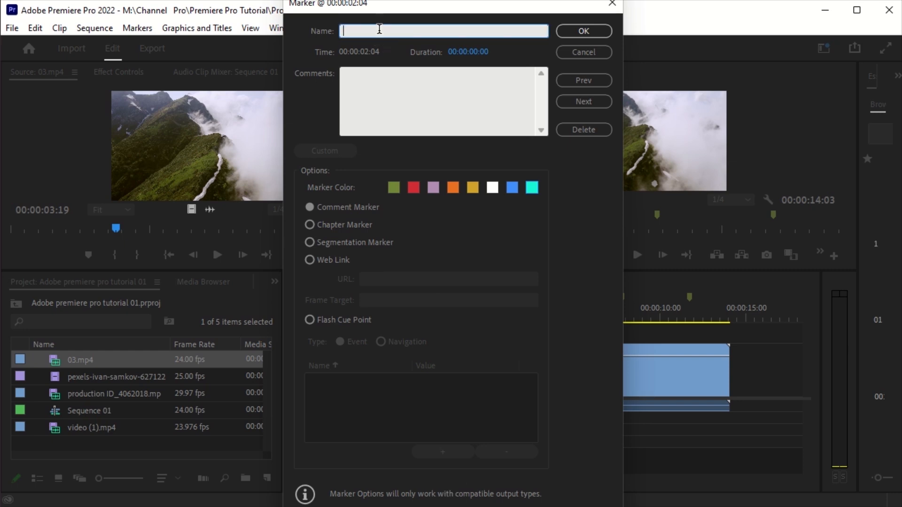
{"action": "type", "text": "marker 1"}
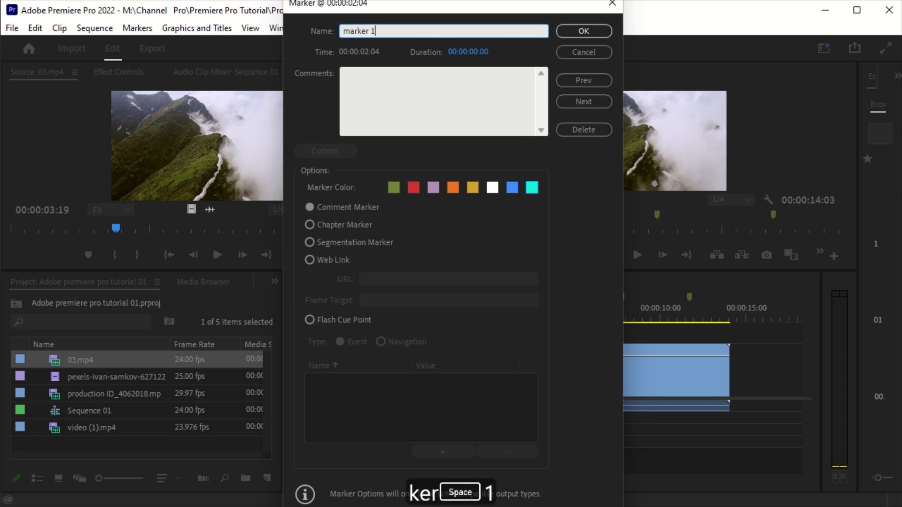
{"action": "left_click", "coordinate": [593, 31]}
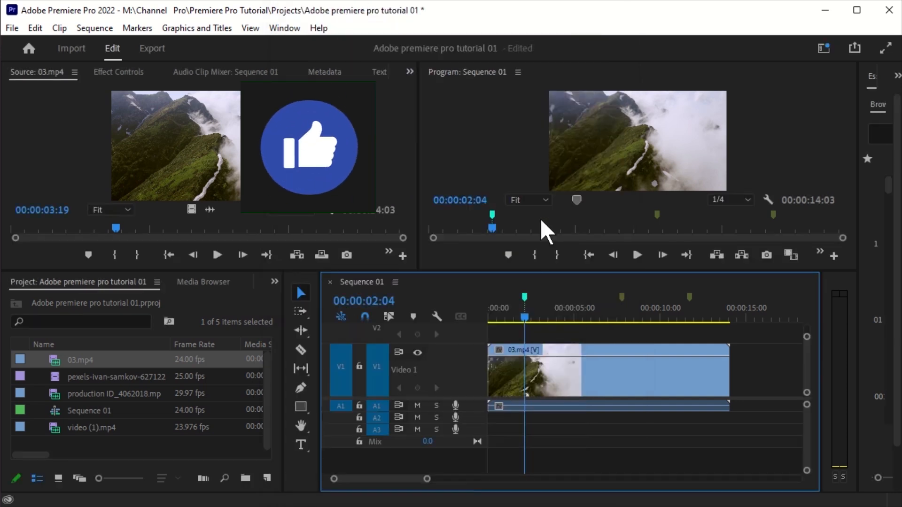
Name the marker at 00:00:07:19 "marker 2" and set its color to orange.
{"action": "mouse_move", "coordinate": [527, 319]}
{"action": "left_mouse_down"}
{"action": "mouse_move", "coordinate": [596, 319]}
{"action": "mouse_move", "coordinate": [621, 299]}
{"action": "left_mouse_up"}
{"action": "right_click", "coordinate": [621, 299]}
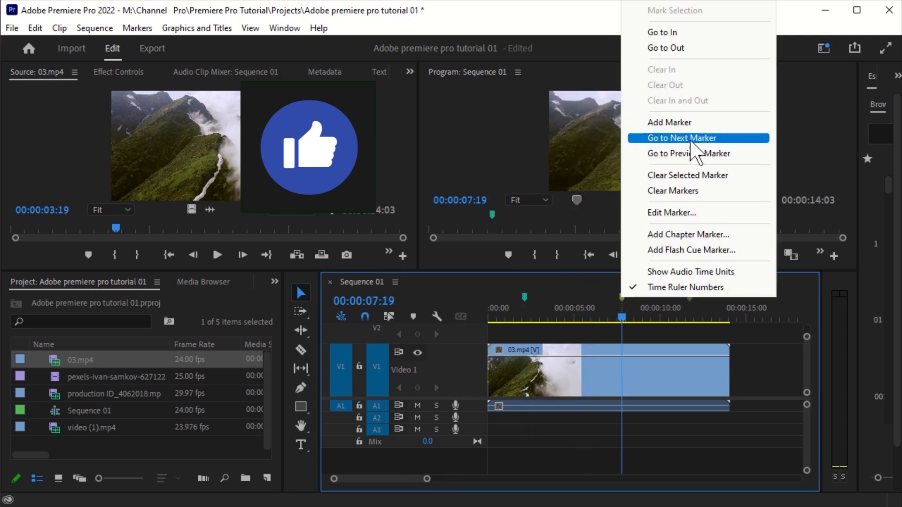
{"action": "left_click", "coordinate": [688, 214]}
{"action": "type", "text": "marker 2"}
{"action": "left_click", "coordinate": [583, 32]}
Open the settings of the marker at 00:00:11:18, choose red as its color and name it "marker 3".
{"action": "left_click_drag", "start_coordinate": [620, 316], "coordinate": [694, 312]}
{"action": "right_click", "coordinate": [694, 312]}
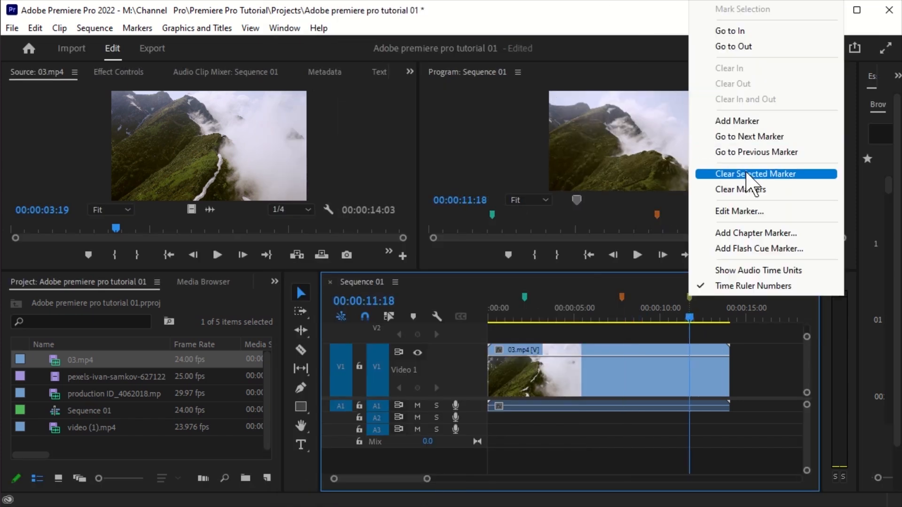
{"action": "left_click", "coordinate": [752, 211]}
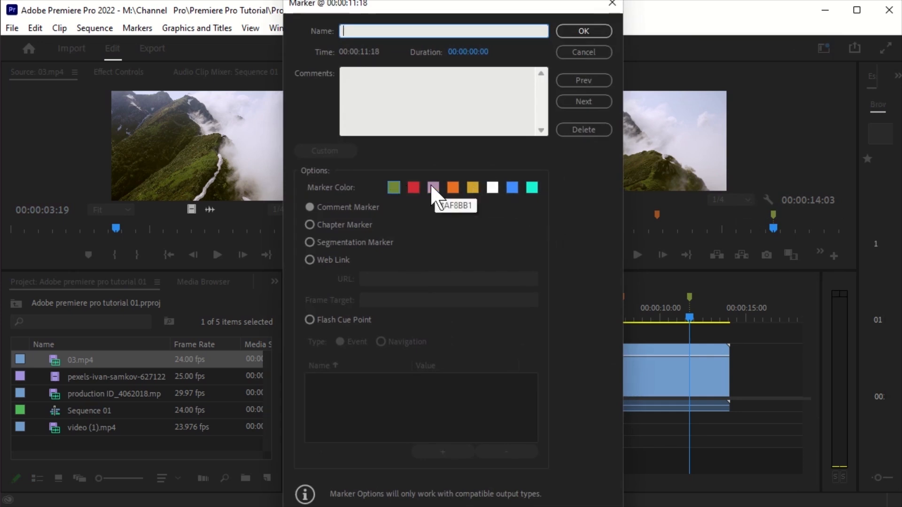
{"action": "left_click", "coordinate": [414, 188]}
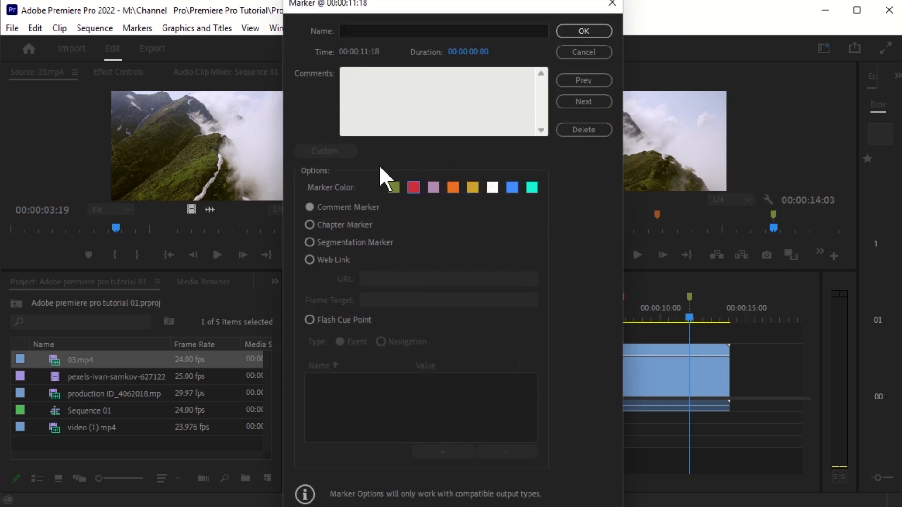
{"action": "left_click", "coordinate": [354, 25]}
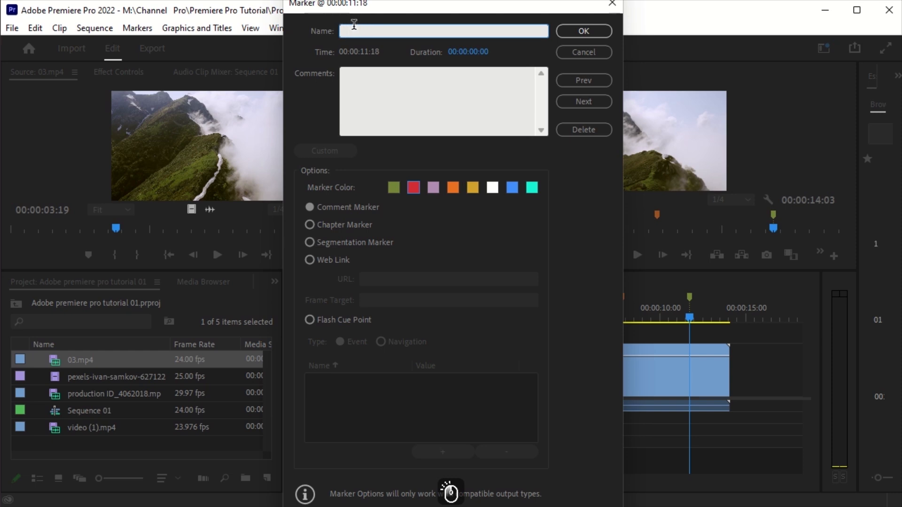
{"action": "type", "text": "mark"}
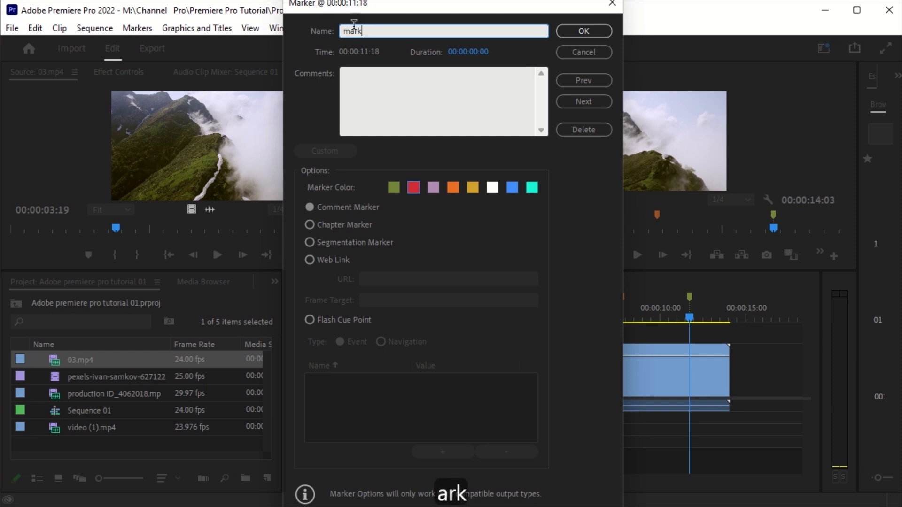
{"action": "type", "text": "er 3"}
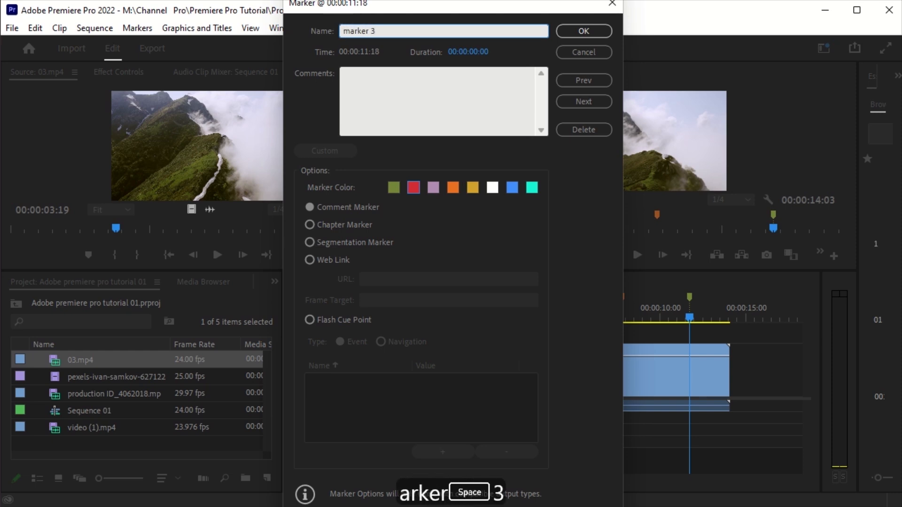
{"action": "left_click", "coordinate": [579, 231]}
Enter the comment "ይህ የቪዲዮው መቁረጫ ቦታ ነው" for marker 3.
{"action": "left_click", "coordinate": [401, 89]}
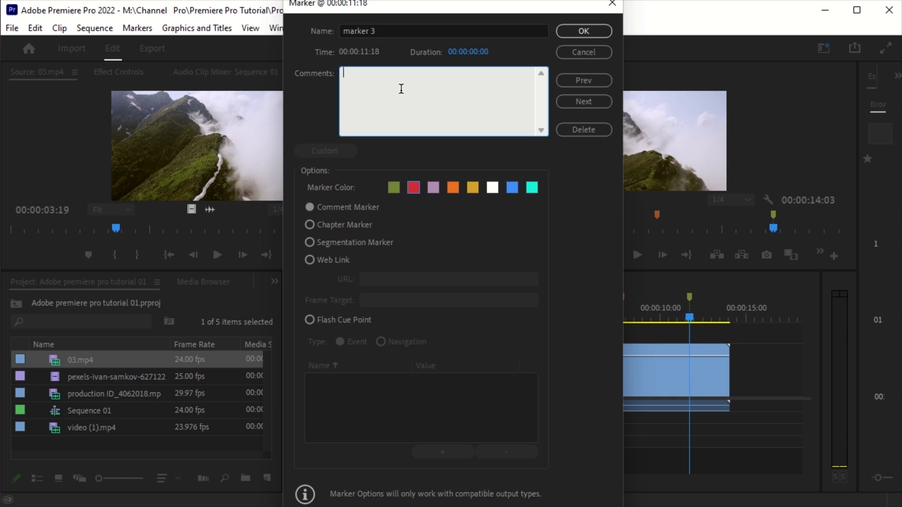
{"action": "type", "text": "මට"}
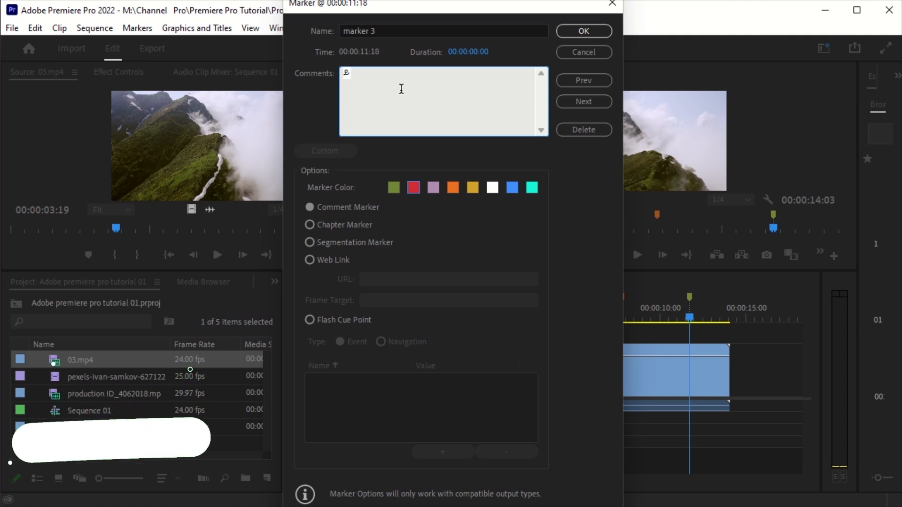
{"action": "type", "text": " ය"}
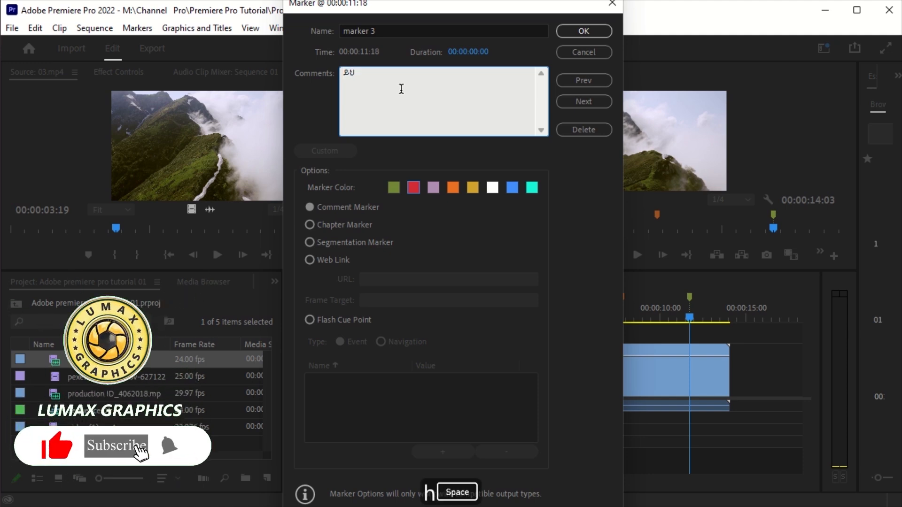
{"action": "type", "text": "ቪዲዮው"}
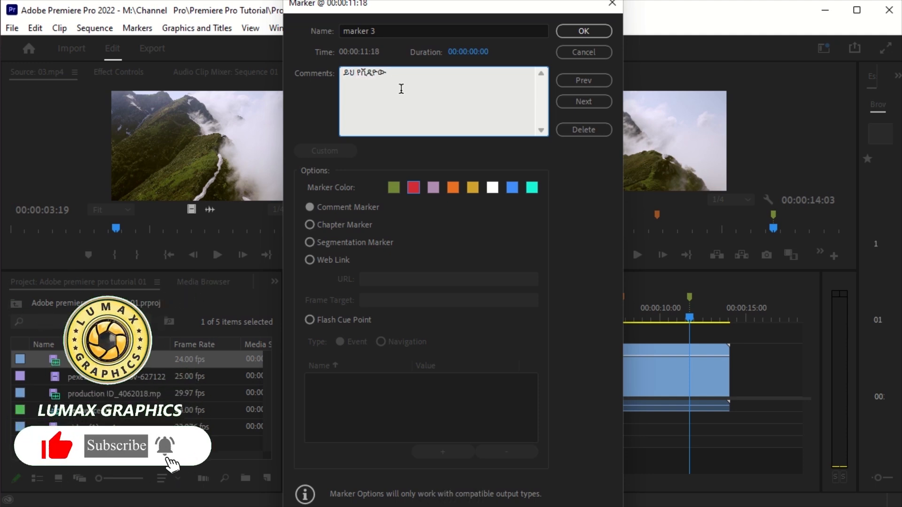
{"action": "type", "text": " መቁረጫ "}
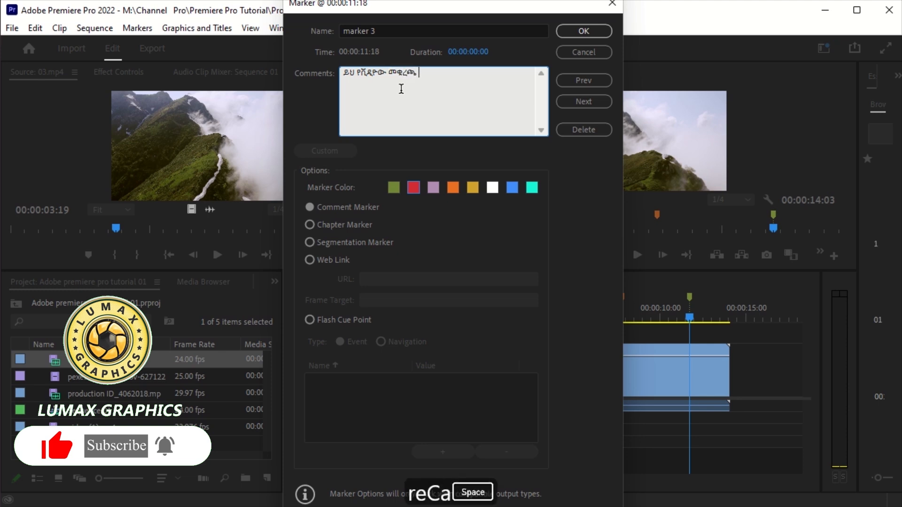
{"action": "type", "text": "ብቦታ ነው"}
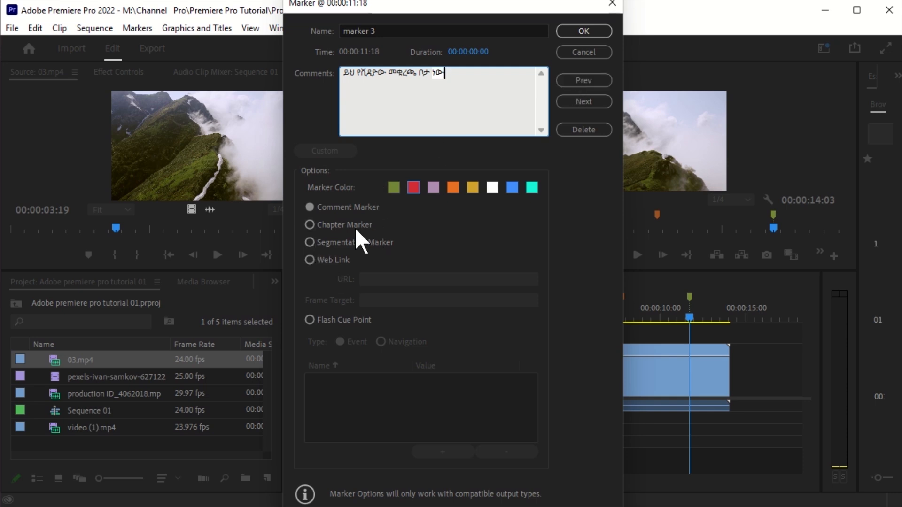
{"action": "left_click", "coordinate": [415, 227]}
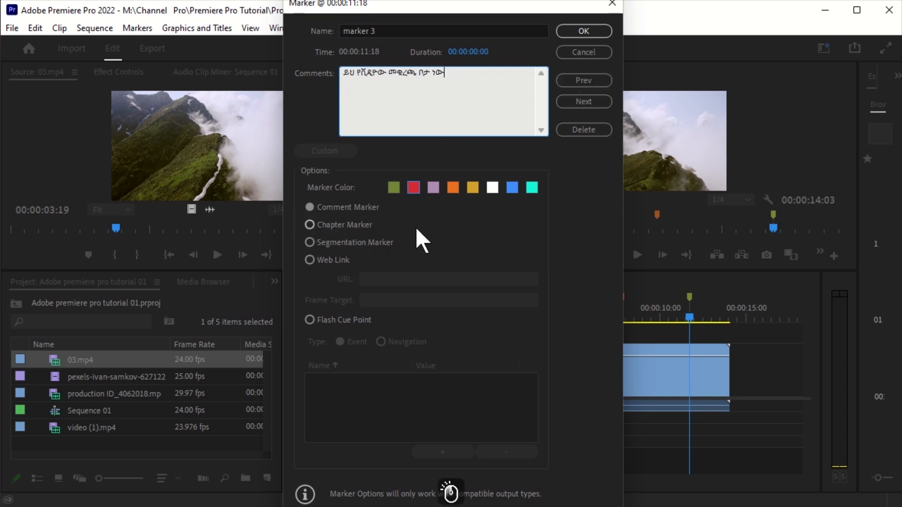
Try the Chapter and Segmentation types for marker 3, then set it to Comment Marker and apply the marker settings.
{"action": "left_click", "coordinate": [310, 225]}
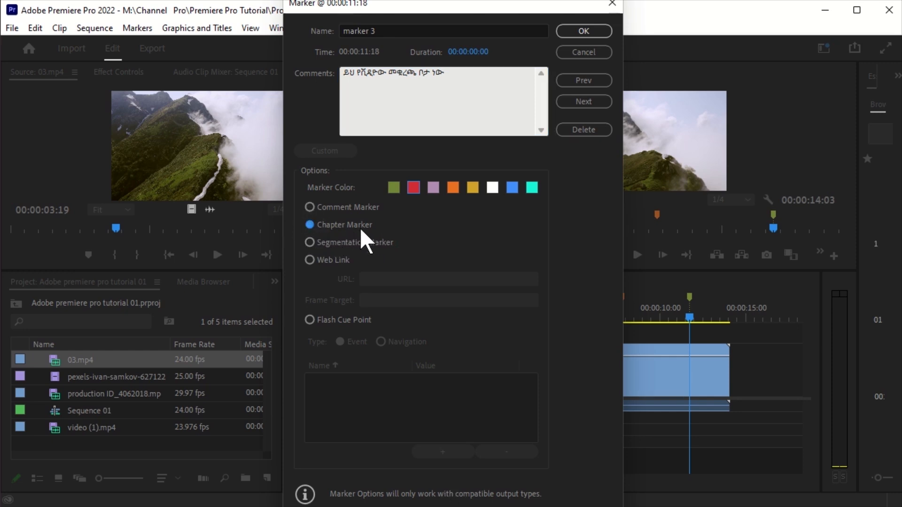
{"action": "left_click", "coordinate": [312, 240]}
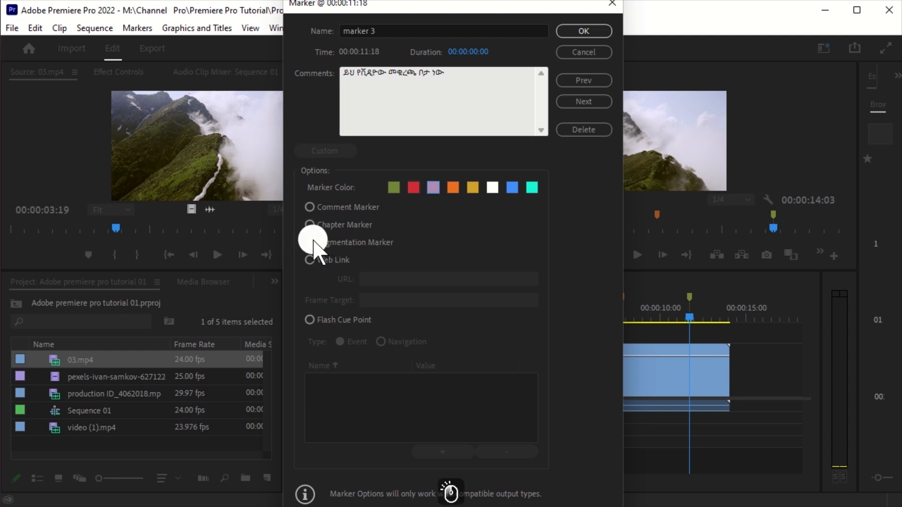
{"action": "left_click", "coordinate": [310, 208]}
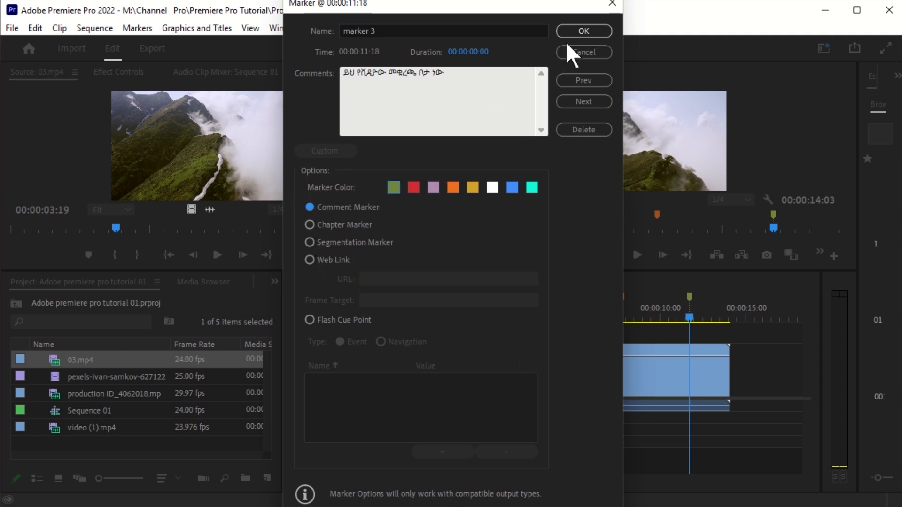
{"action": "left_click", "coordinate": [587, 29]}
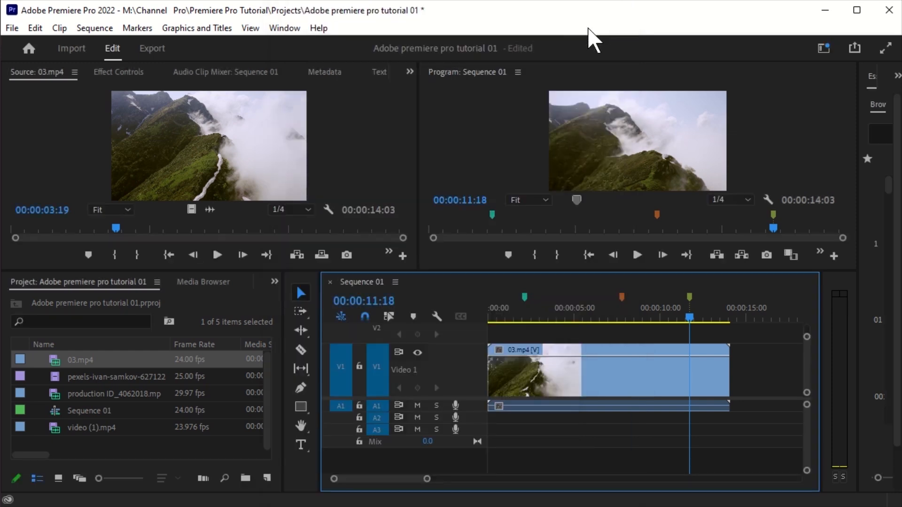
Check marker 3's name, time and comment on the timeline ruler.
{"action": "left_click", "coordinate": [428, 480]}
{"action": "left_click_drag", "start_coordinate": [427, 480], "coordinate": [395, 480]}
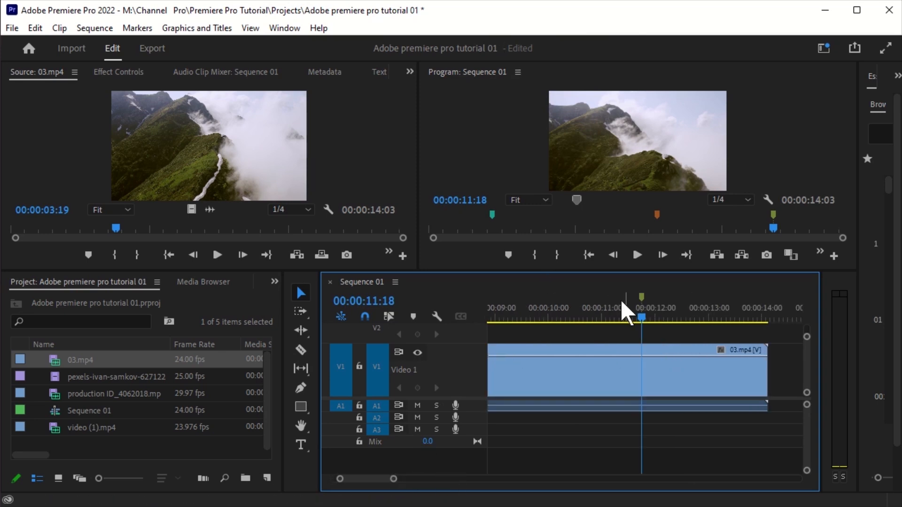
{"action": "mouse_move", "coordinate": [642, 299]}
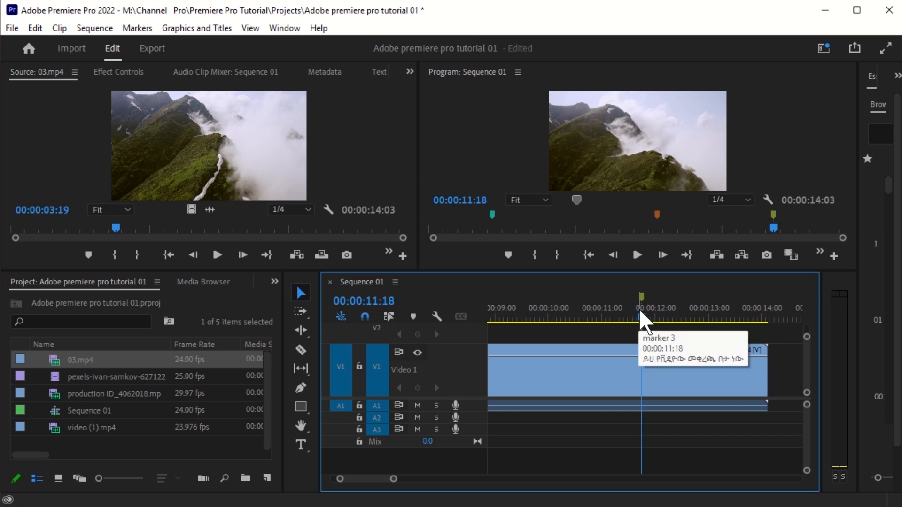
{"action": "left_click", "coordinate": [641, 293], "text": "alt"}
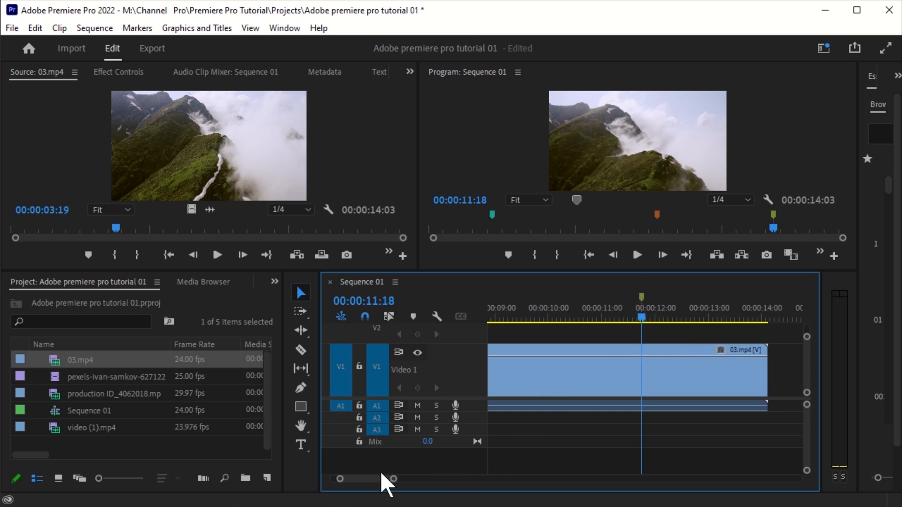
Open the settings of marker 2 at 00:00:07:19 and make it a red Chapter Marker.
{"action": "left_click_drag", "start_coordinate": [394, 478], "coordinate": [431, 478]}
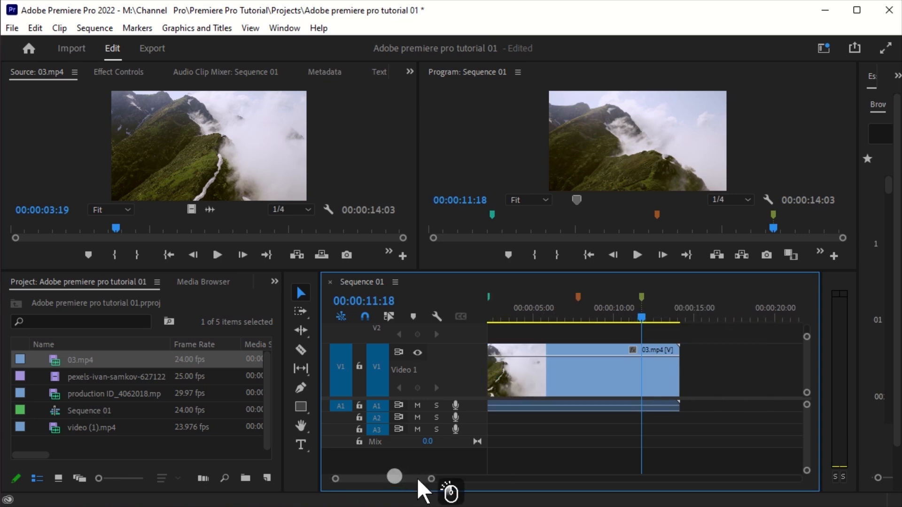
{"action": "left_click_drag", "start_coordinate": [642, 312], "coordinate": [583, 312]}
{"action": "right_click", "coordinate": [579, 311]}
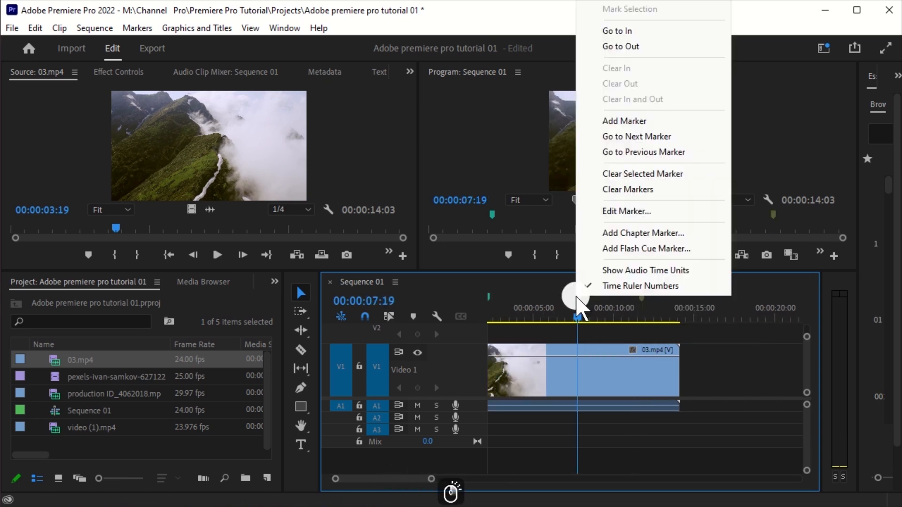
{"action": "left_click", "coordinate": [634, 215]}
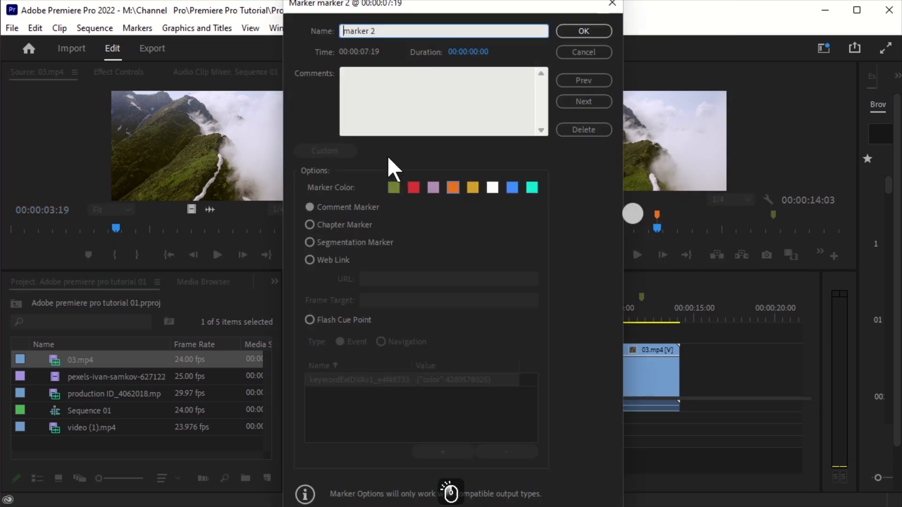
{"action": "left_click", "coordinate": [310, 225]}
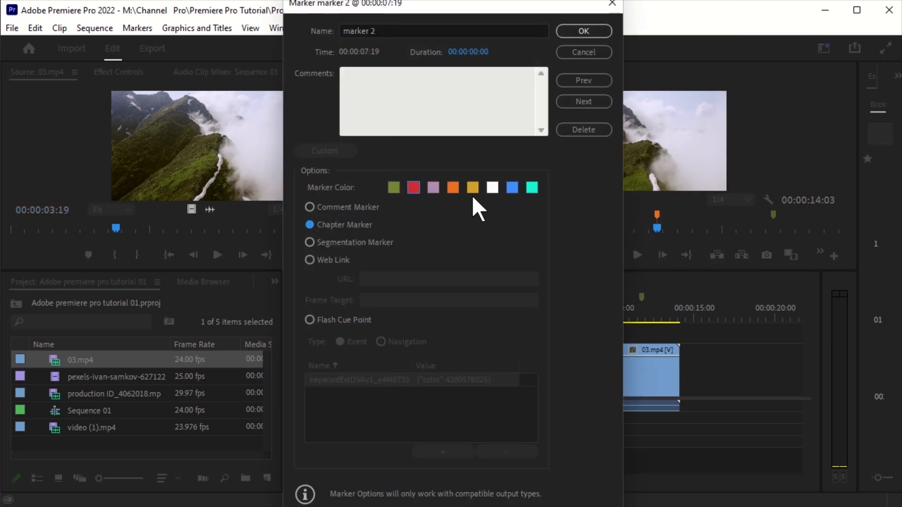
Enter the comment "ይህ ግዴታ መግባት ይኖርበታል" for marker 2 and apply the marker settings.
{"action": "left_click", "coordinate": [384, 86]}
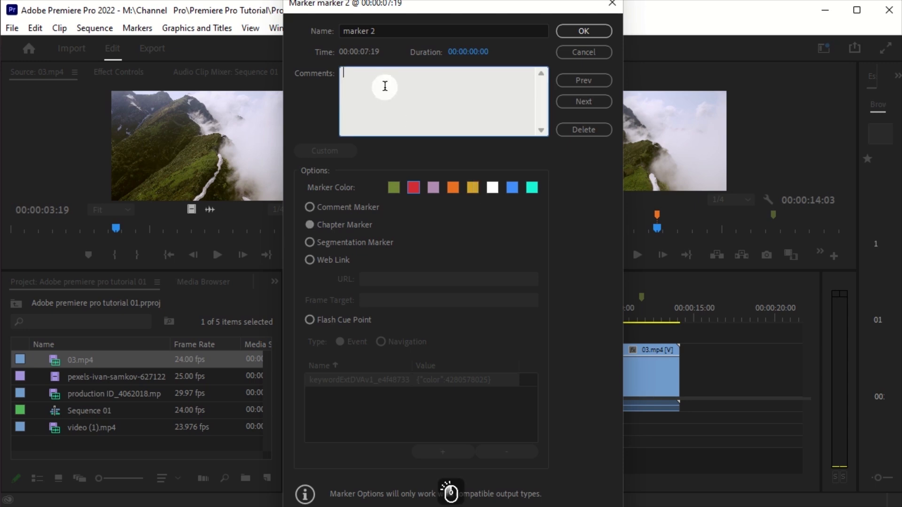
{"action": "type", "text": "ይብ"}
{"action": "key", "text": "BackSpace"}
{"action": "type", "text": "ህ ግዴታ መግ"}
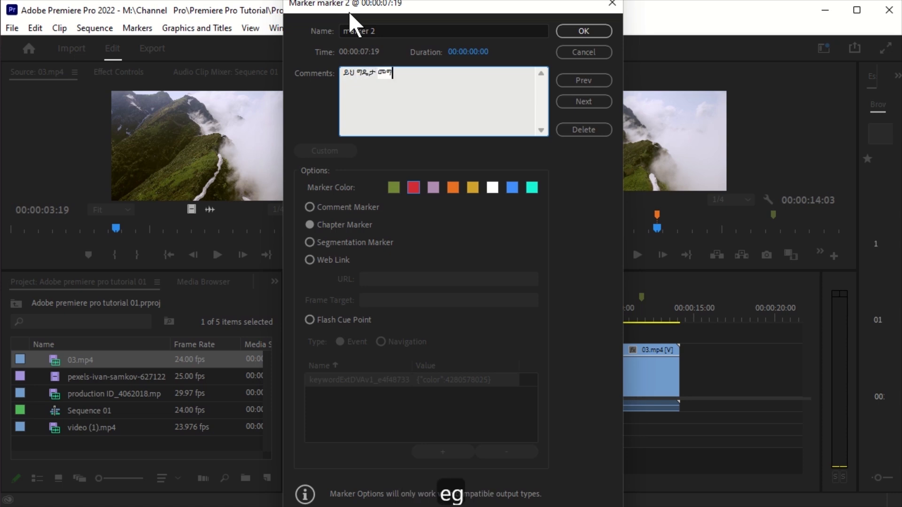
{"action": "type", "text": "ባት ይኖርበታል"}
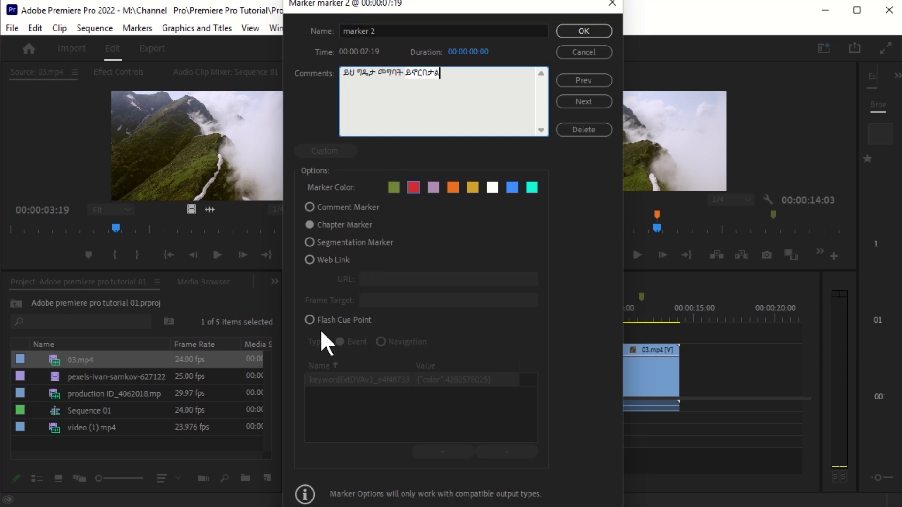
{"action": "left_click", "coordinate": [584, 30]}
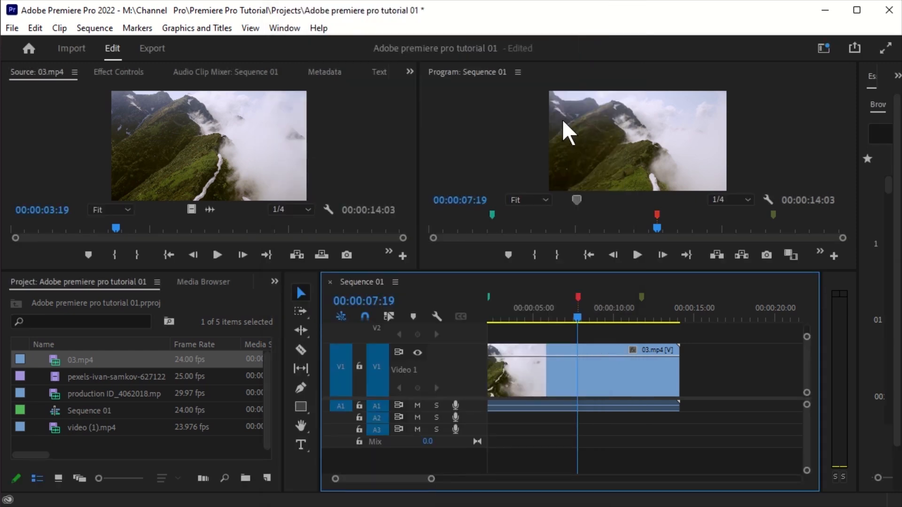
Check the details of markers 2 and 1 in the Program Monitor and place the playhead on marker 2 at 00:00:07:19.
{"action": "mouse_move", "coordinate": [575, 295]}
{"action": "left_click_drag", "start_coordinate": [431, 478], "coordinate": [466, 478]}
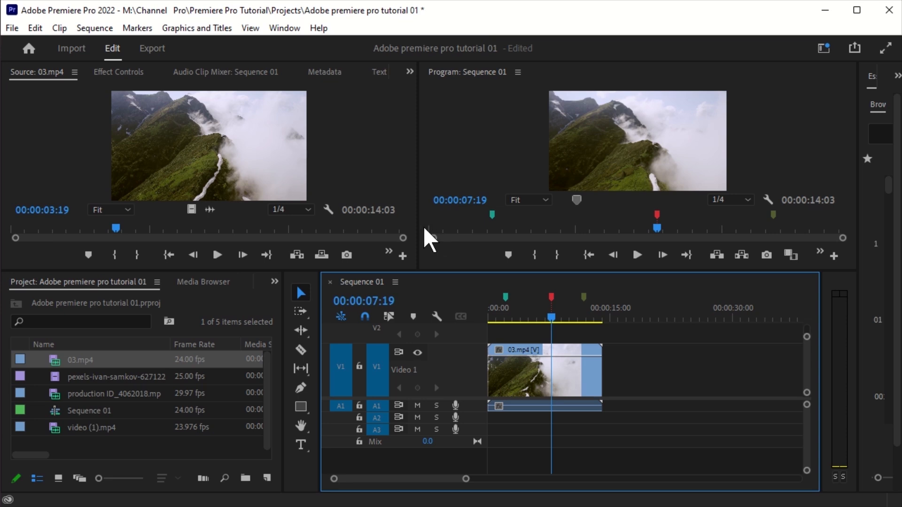
{"action": "mouse_move", "coordinate": [658, 216]}
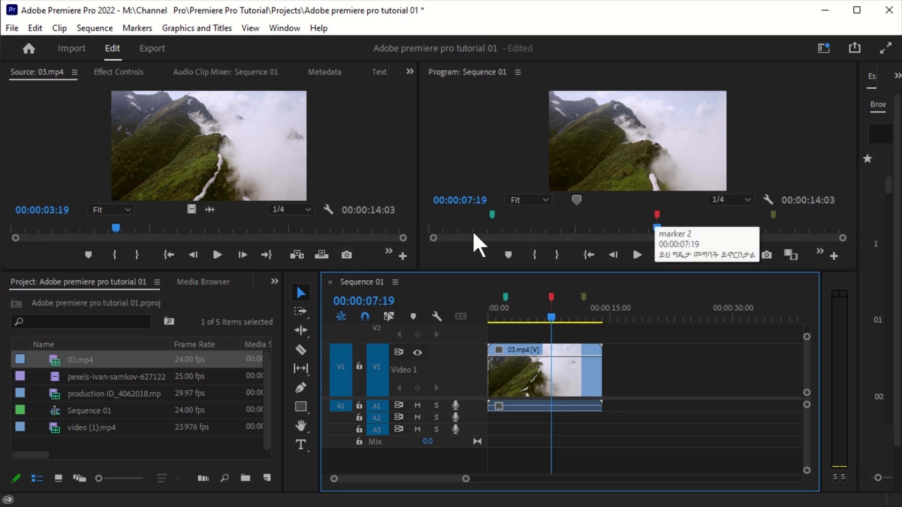
{"action": "mouse_move", "coordinate": [491, 215]}
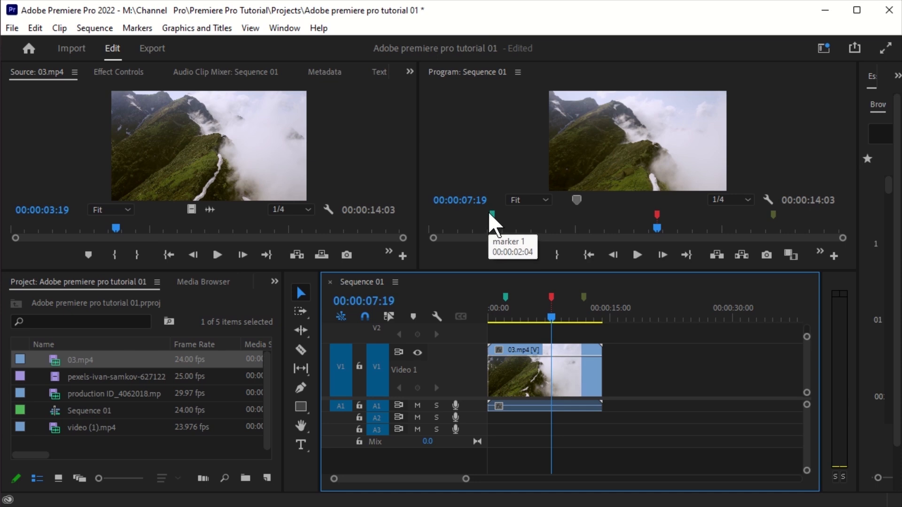
{"action": "left_click", "coordinate": [656, 214]}
{"action": "mouse_move", "coordinate": [656, 214]}
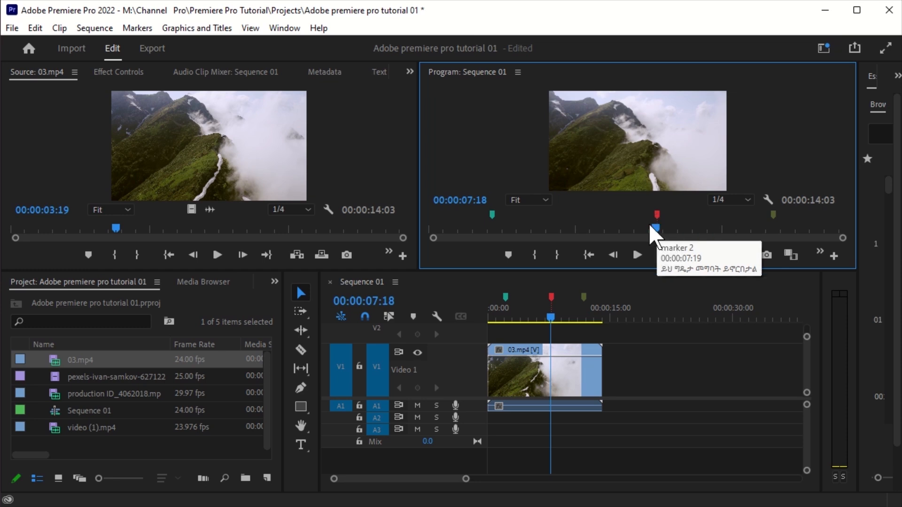
{"action": "key", "text": "Right"}
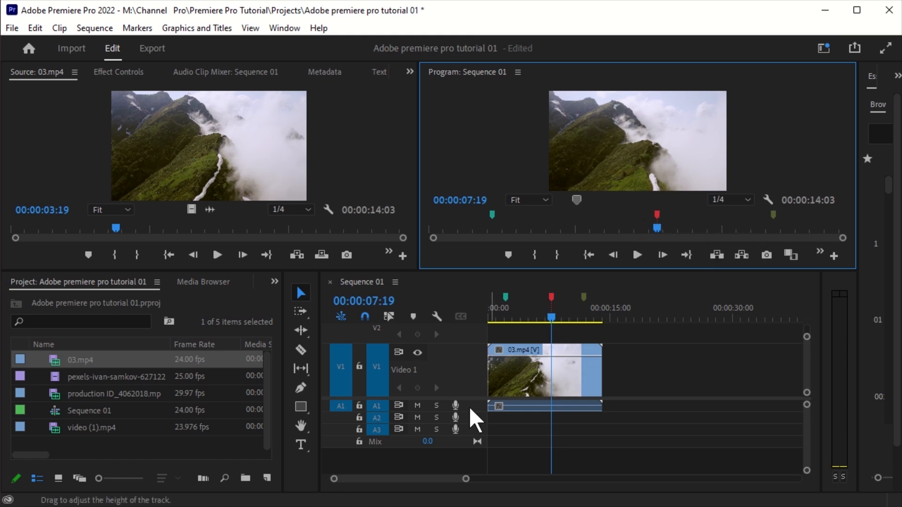
Move the playhead to marker 3 at 00:00:11:18 and check its name, time and comment.
{"action": "left_click_drag", "start_coordinate": [465, 479], "coordinate": [439, 484]}
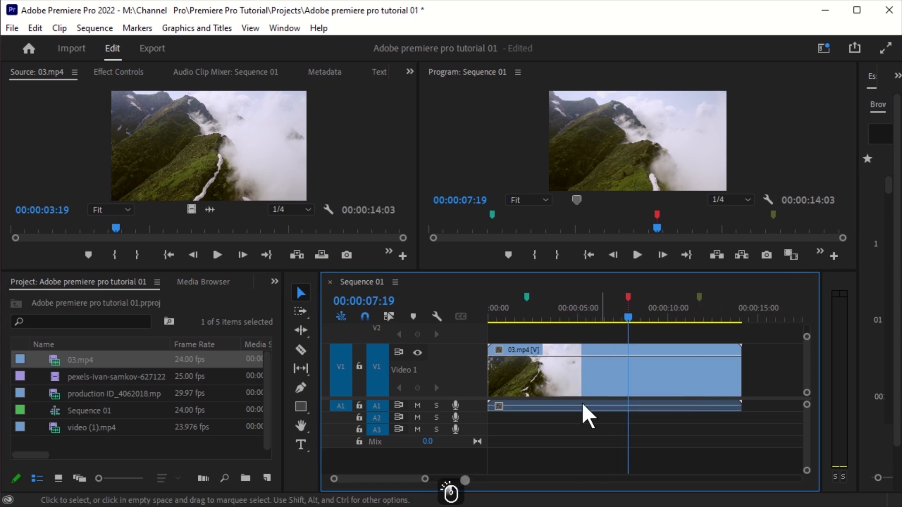
{"action": "left_click_drag", "start_coordinate": [626, 315], "coordinate": [700, 303]}
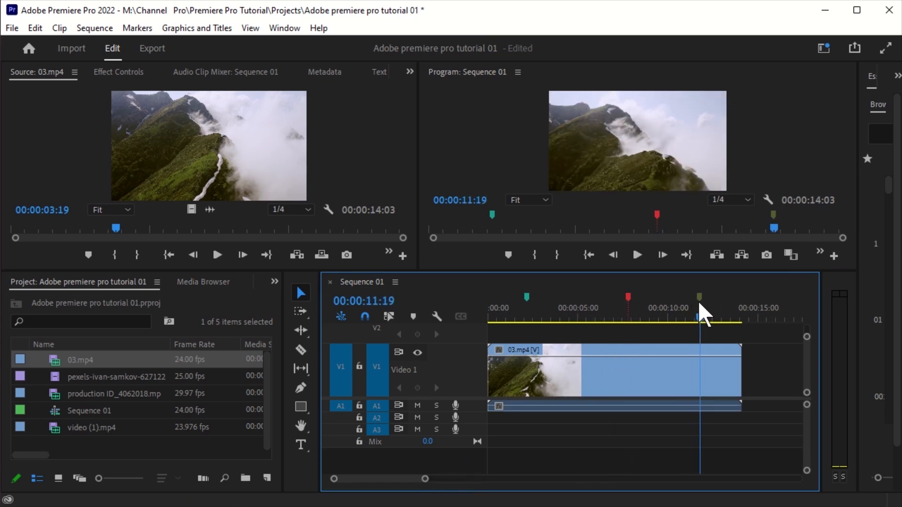
{"action": "left_click", "coordinate": [775, 212]}
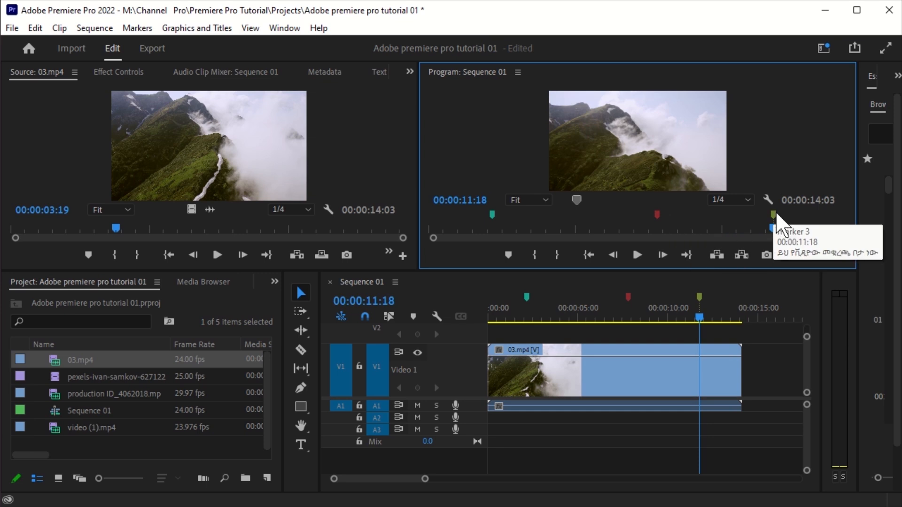
{"action": "left_click", "coordinate": [700, 322]}
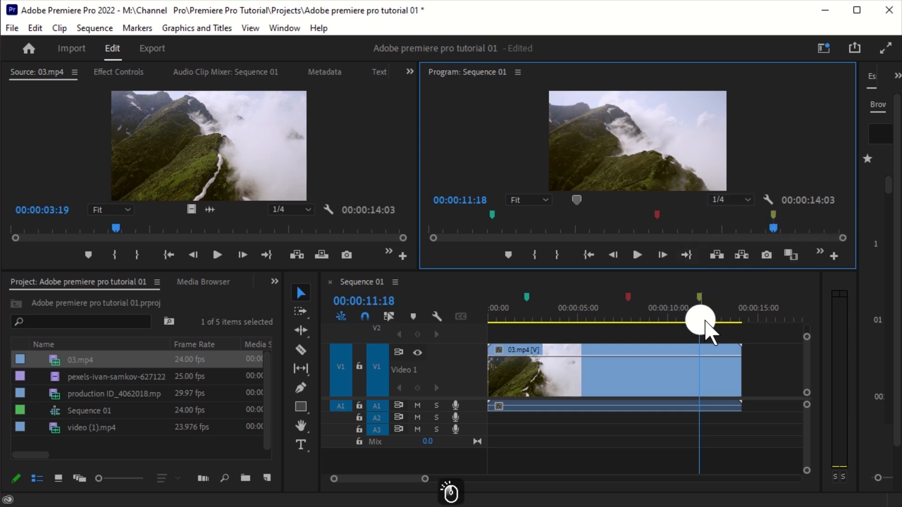
Try clearing all markers from the sequence and undo the clearing.
{"action": "right_click", "coordinate": [521, 300]}
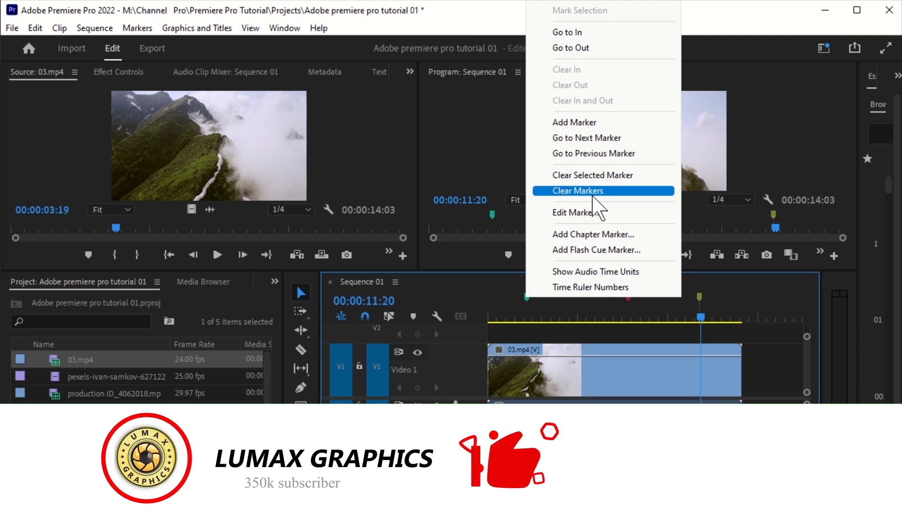
{"action": "left_click", "coordinate": [572, 191]}
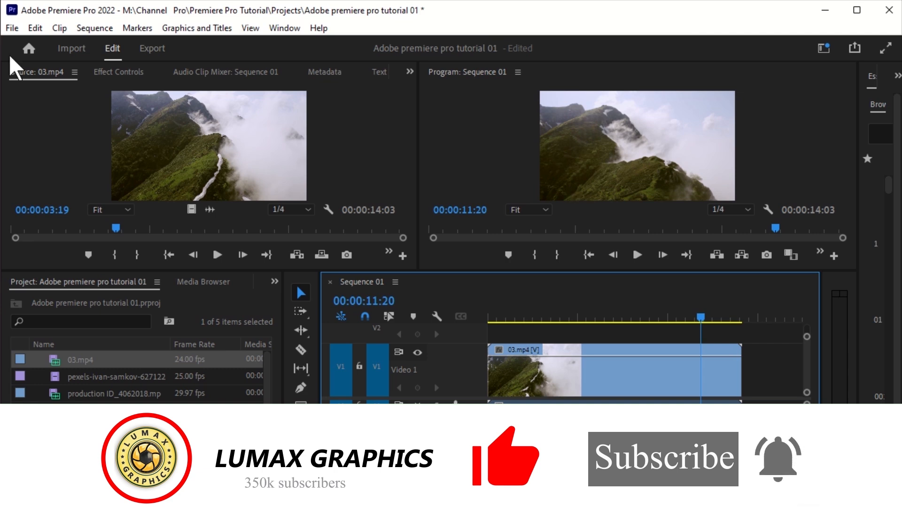
{"action": "left_click", "coordinate": [35, 28]}
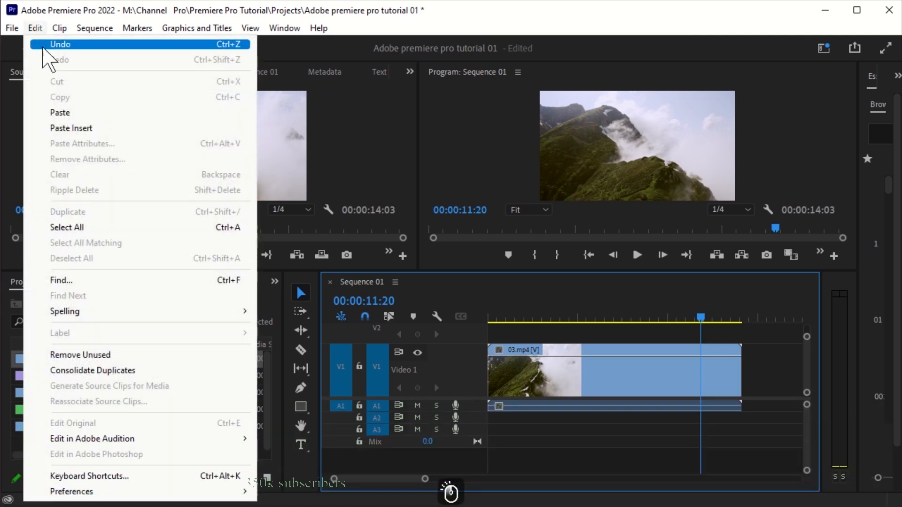
{"action": "left_click", "coordinate": [42, 46]}
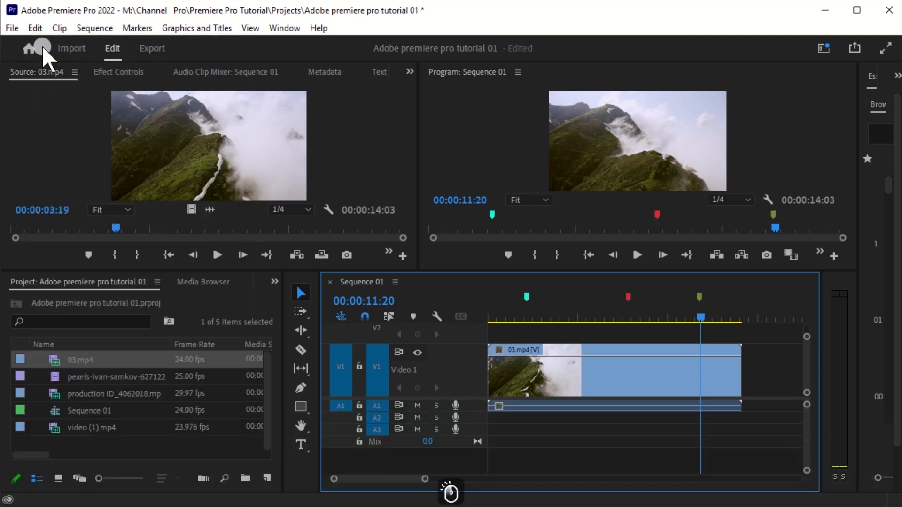
Look at the marker commands available away from a marker, and select the red marker at 00:00:07:19 to view its details.
{"action": "left_click", "coordinate": [696, 317]}
{"action": "left_click", "coordinate": [627, 321]}
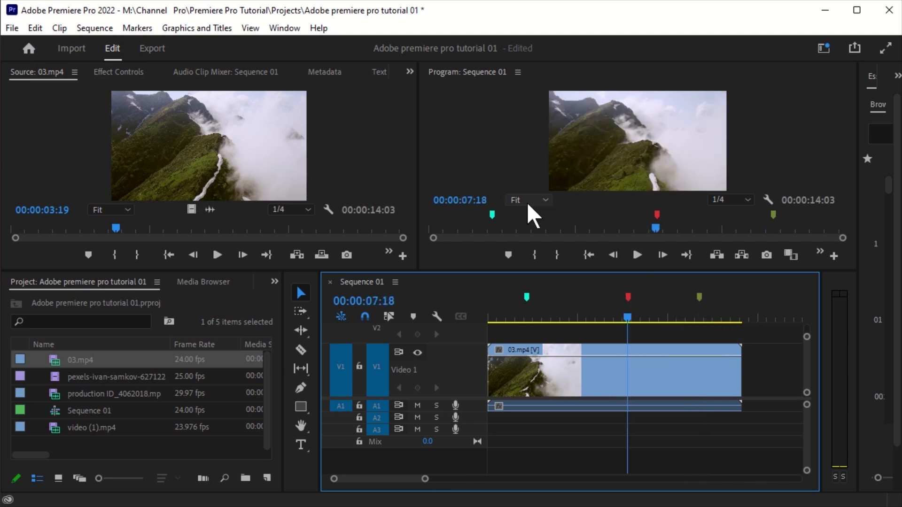
{"action": "right_click", "coordinate": [629, 297]}
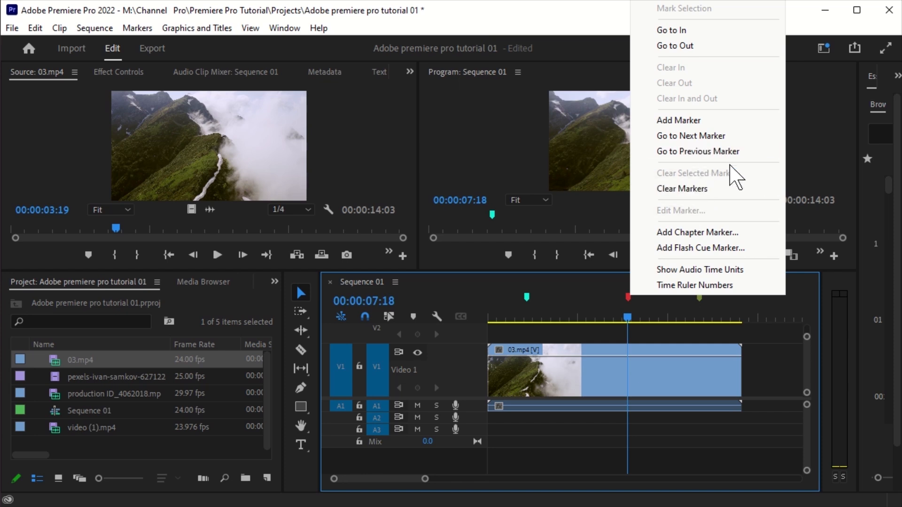
{"action": "left_click", "coordinate": [577, 317]}
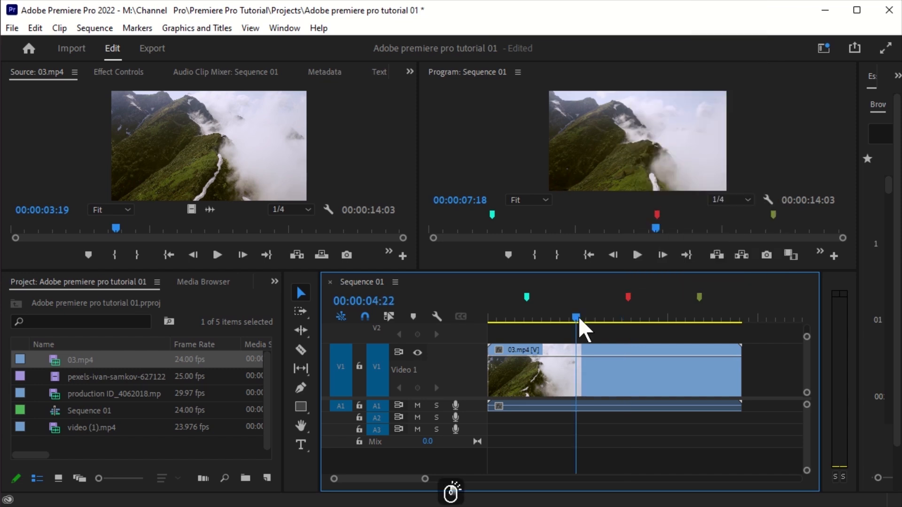
{"action": "left_click", "coordinate": [626, 296]}
{"action": "left_click", "coordinate": [627, 297]}
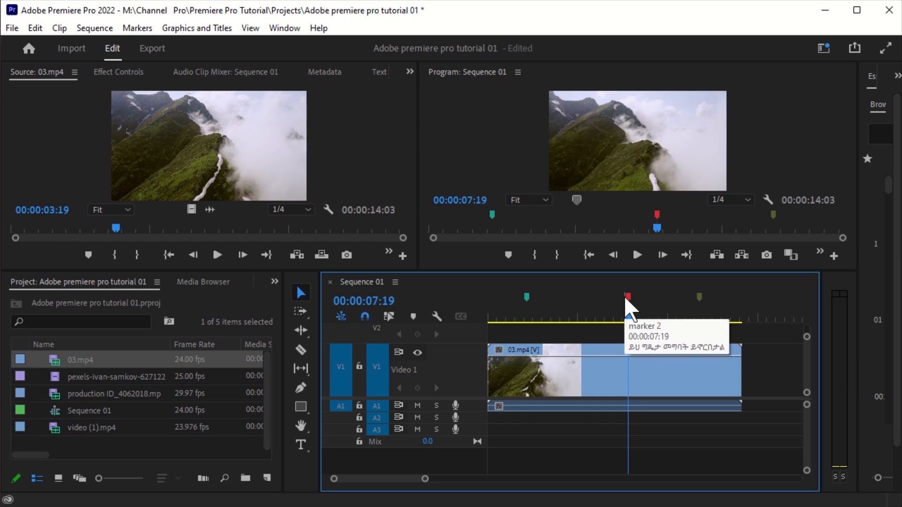
Select marker 1 at 00:00:02:04 and clear only that marker from the sequence.
{"action": "left_click", "coordinate": [492, 215]}
{"action": "left_click", "coordinate": [493, 216]}
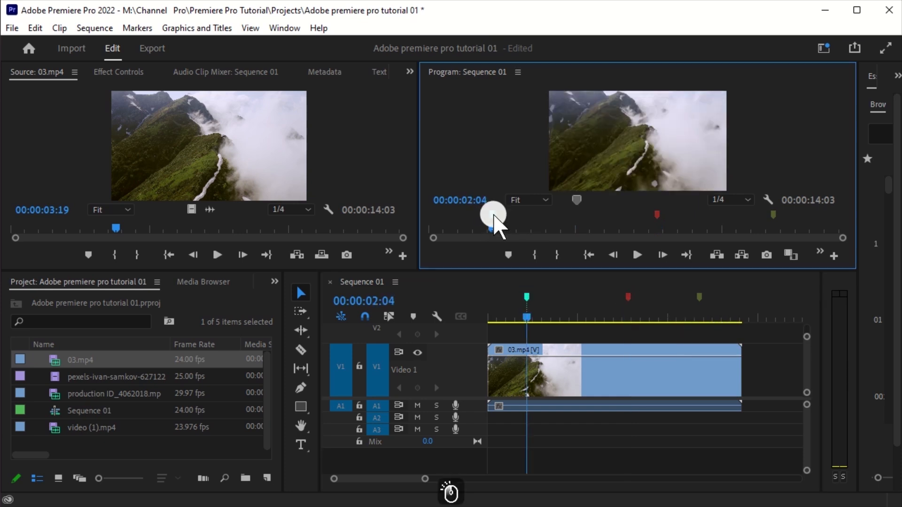
{"action": "right_click", "coordinate": [527, 296]}
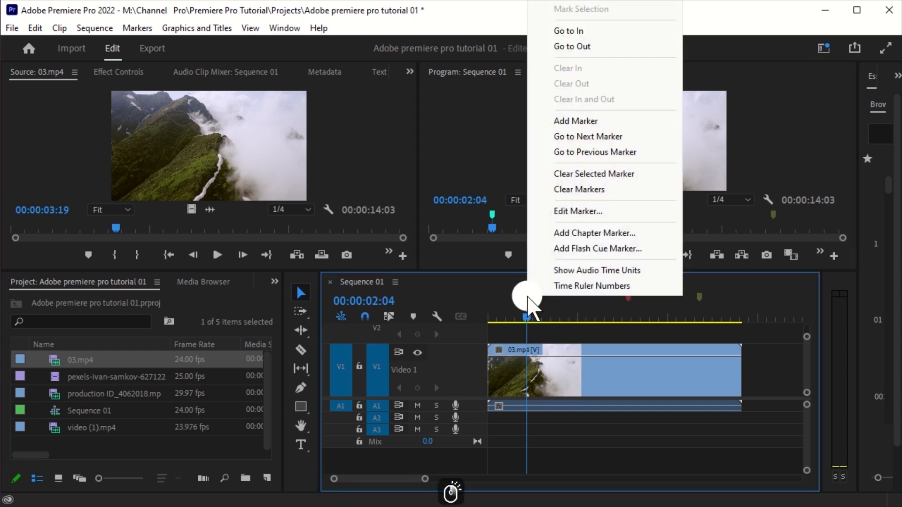
{"action": "left_click", "coordinate": [612, 175]}
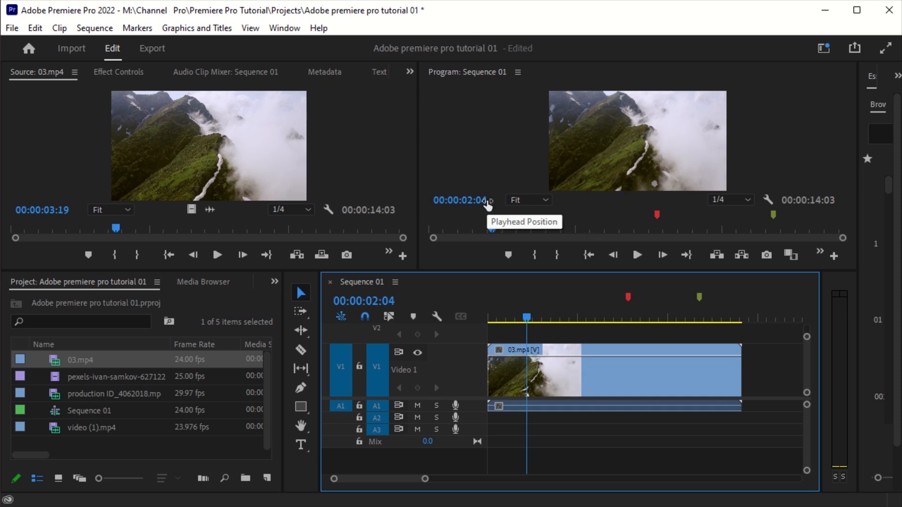
Go to the next marker at 00:00:07:19 and return to the previous marker at 00:00:02:07.
{"action": "left_click", "coordinate": [527, 316]}
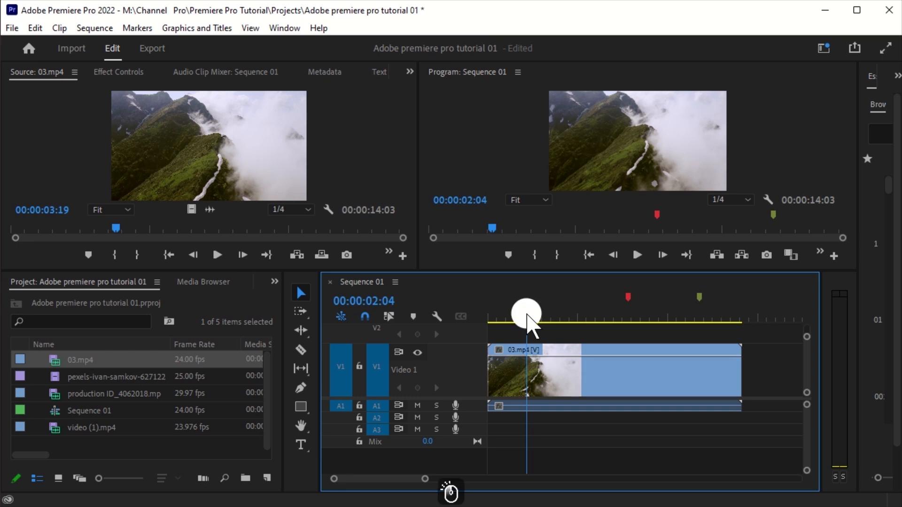
{"action": "right_click", "coordinate": [527, 316]}
{"action": "left_click", "coordinate": [587, 156]}
{"action": "right_click", "coordinate": [628, 316]}
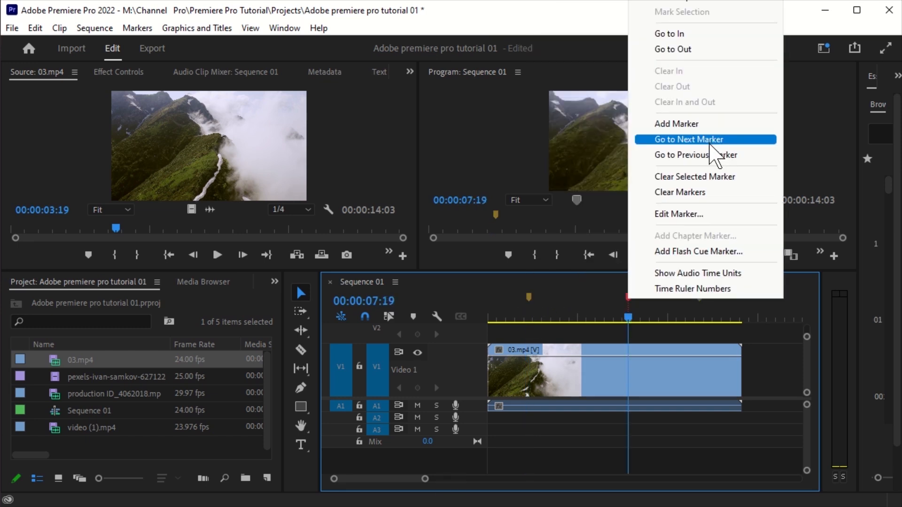
{"action": "left_click", "coordinate": [710, 155]}
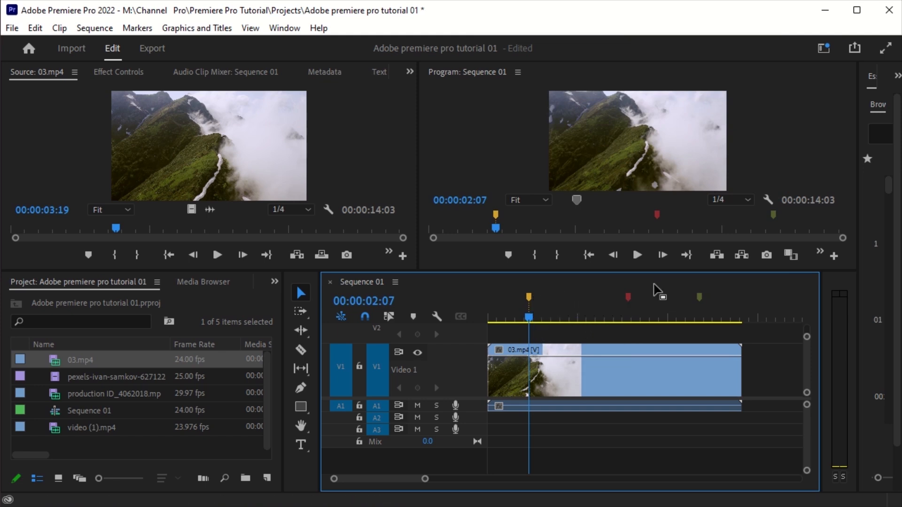
Use Mark Clip to set in and out points around the whole 03.mp4 clip in the sequence.
{"action": "right_click", "coordinate": [632, 316]}
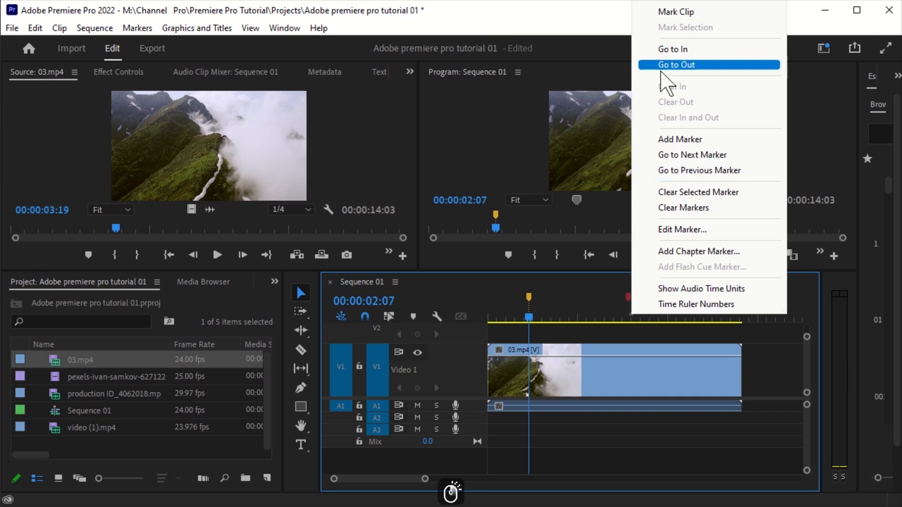
{"action": "left_click", "coordinate": [684, 16]}
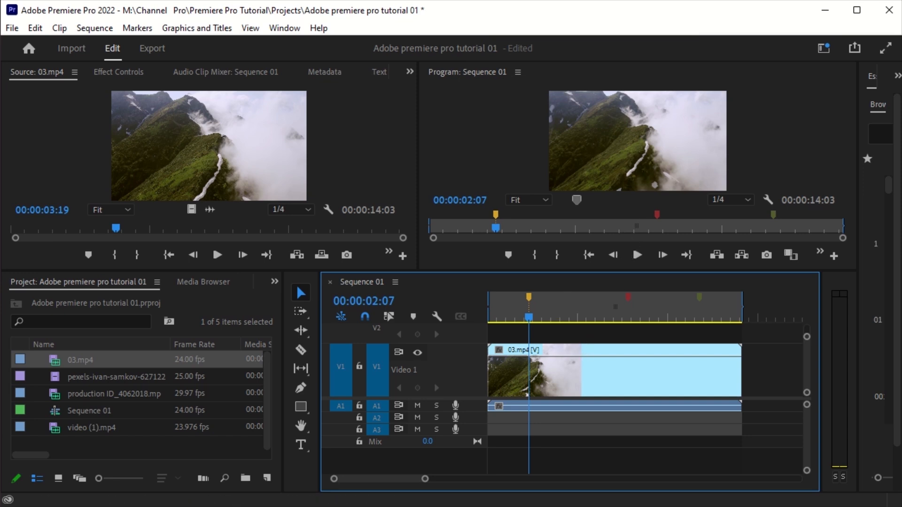
Place the production ID_4062018.mp4 clip directly after 03.mp4 on tracks V1 and A1.
{"action": "left_click_drag", "start_coordinate": [426, 480], "coordinate": [471, 479]}
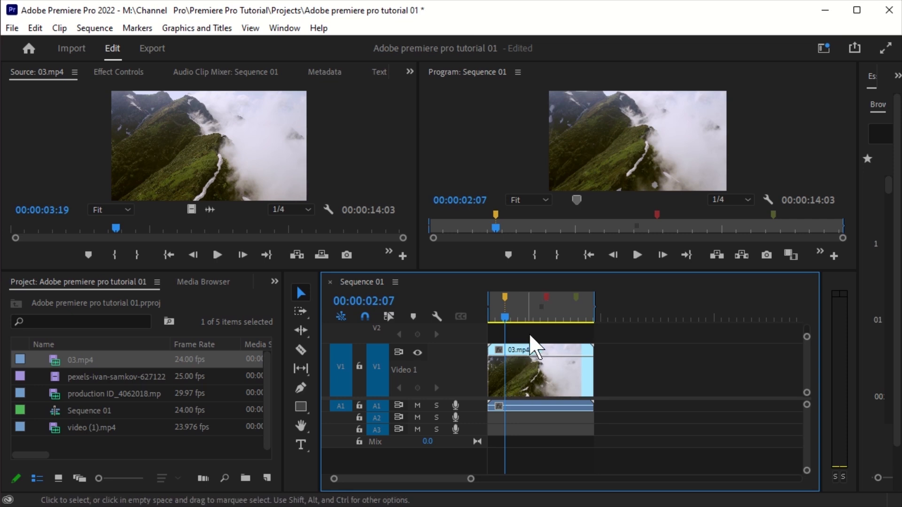
{"action": "left_click_drag", "start_coordinate": [92, 394], "coordinate": [613, 362]}
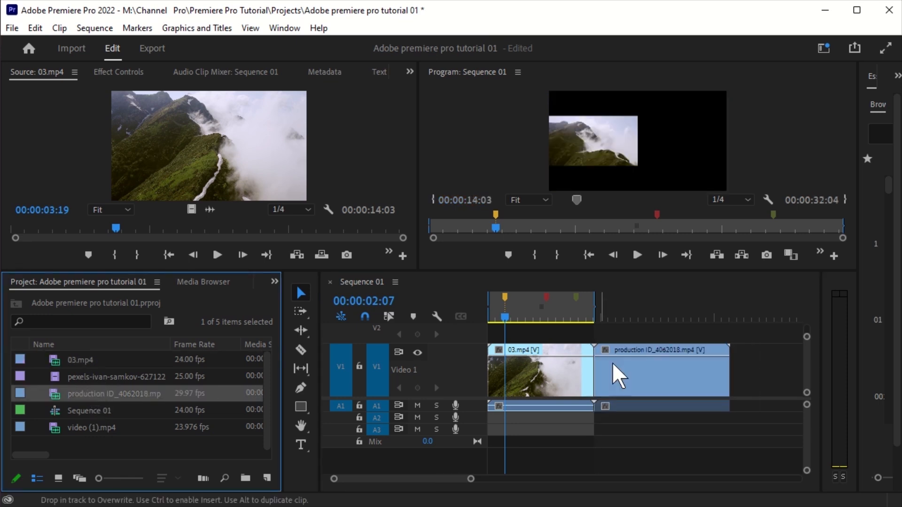
Return the playhead to the start of the sequence and mark the whole 03.mp4 clip with Mark Clip.
{"action": "left_click_drag", "start_coordinate": [502, 313], "coordinate": [464, 334]}
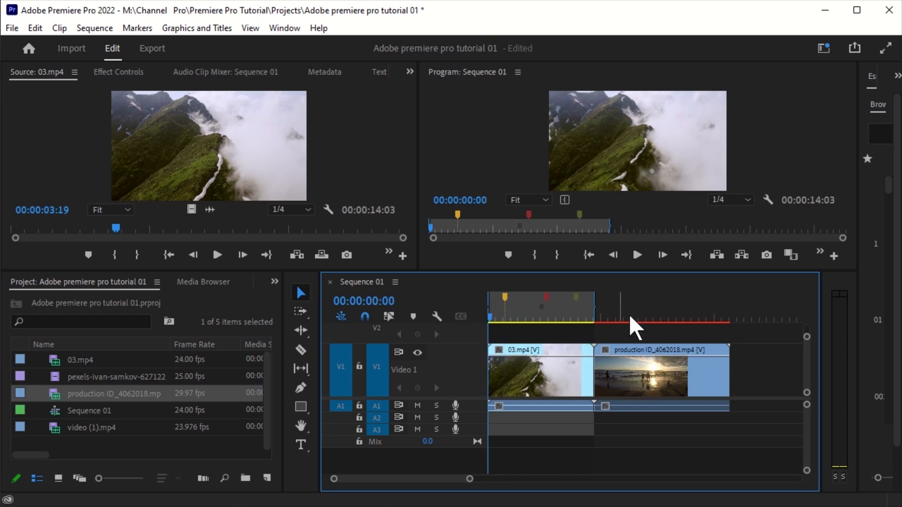
{"action": "right_click", "coordinate": [567, 309]}
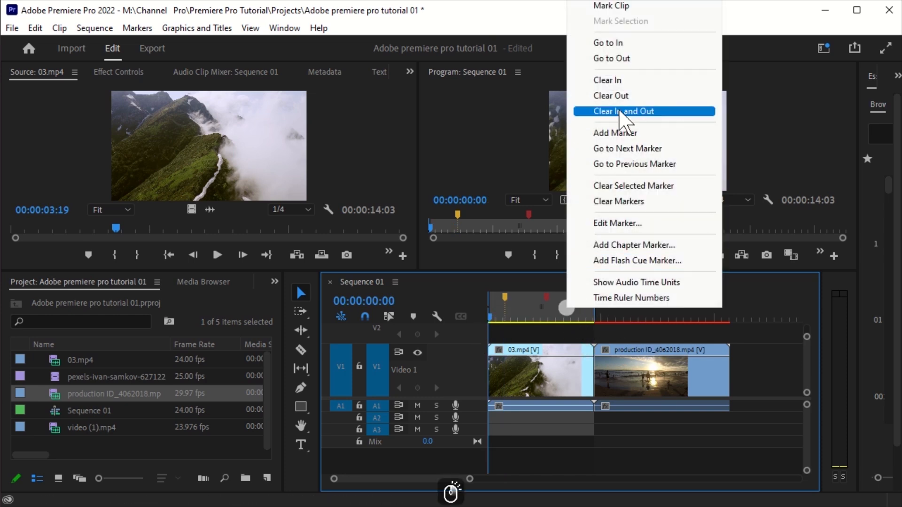
{"action": "left_click", "coordinate": [635, 5]}
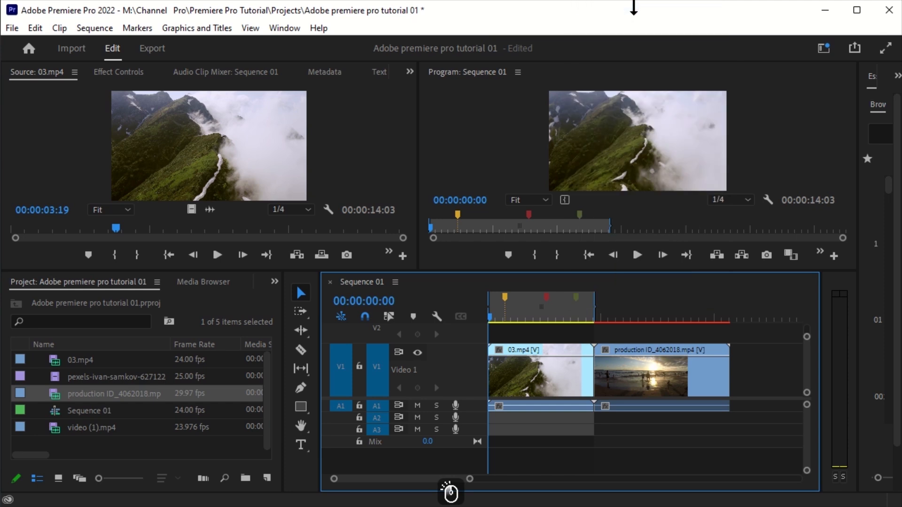
Check the Mark Clip command with the playhead at 00:00:36:08, in the empty area after the last clip.
{"action": "left_click", "coordinate": [762, 307]}
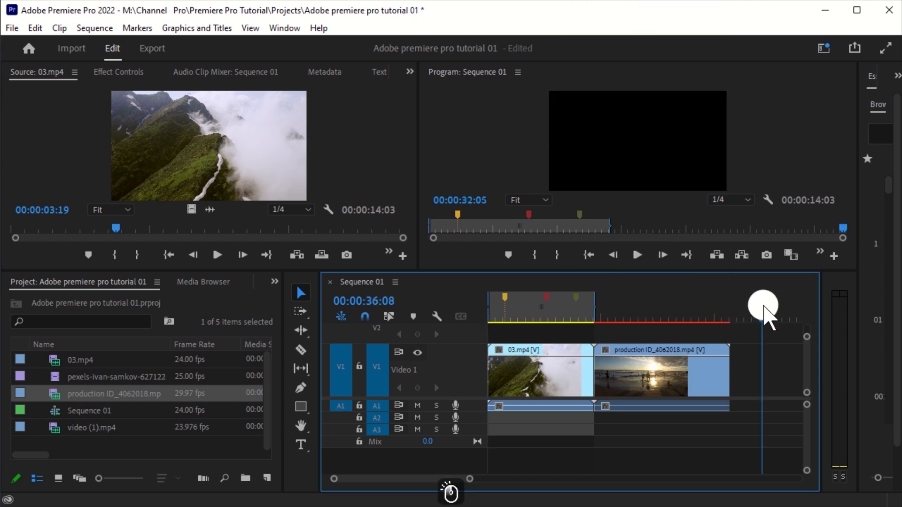
{"action": "right_click", "coordinate": [723, 320]}
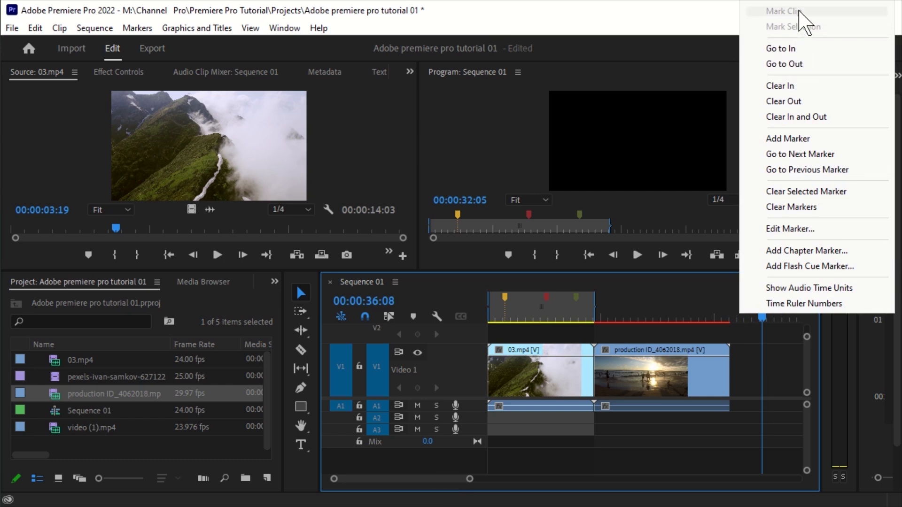
{"action": "left_click", "coordinate": [765, 383]}
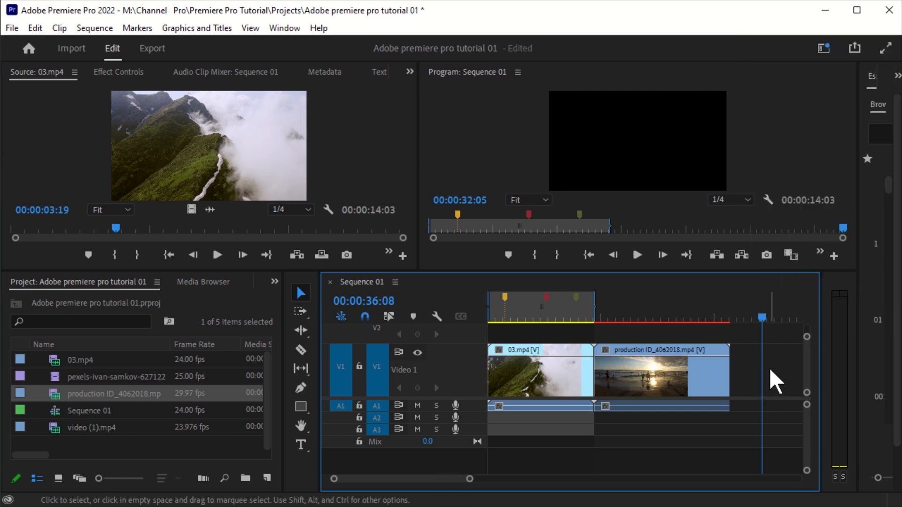
Place the playhead at 00:00:29:01 and use Mark Clip to mark the whole production ID_4062018.mp4 clip.
{"action": "left_click_drag", "start_coordinate": [763, 308], "coordinate": [704, 320]}
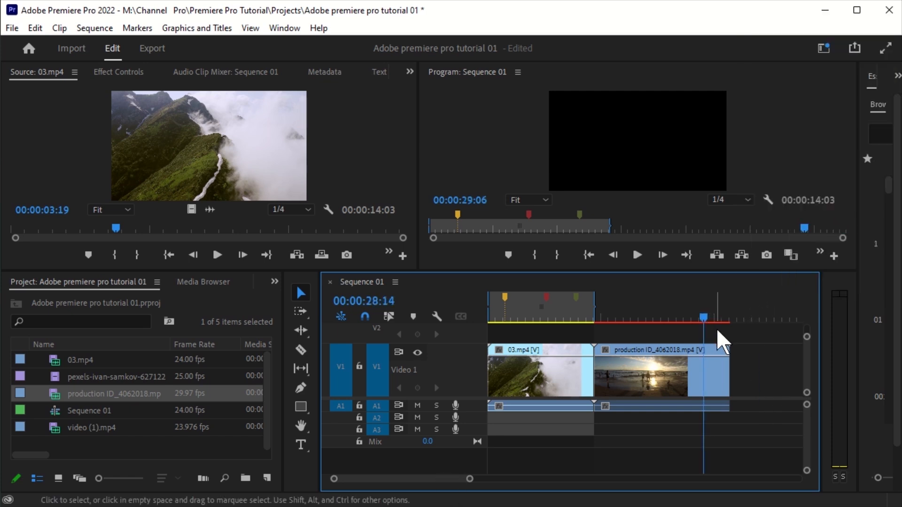
{"action": "left_click", "coordinate": [707, 314]}
{"action": "right_click", "coordinate": [709, 314]}
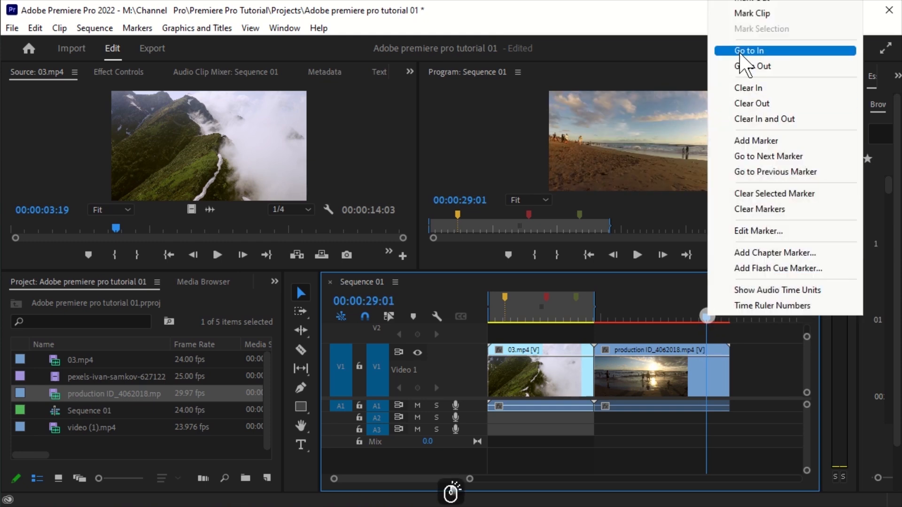
{"action": "left_click", "coordinate": [762, 16]}
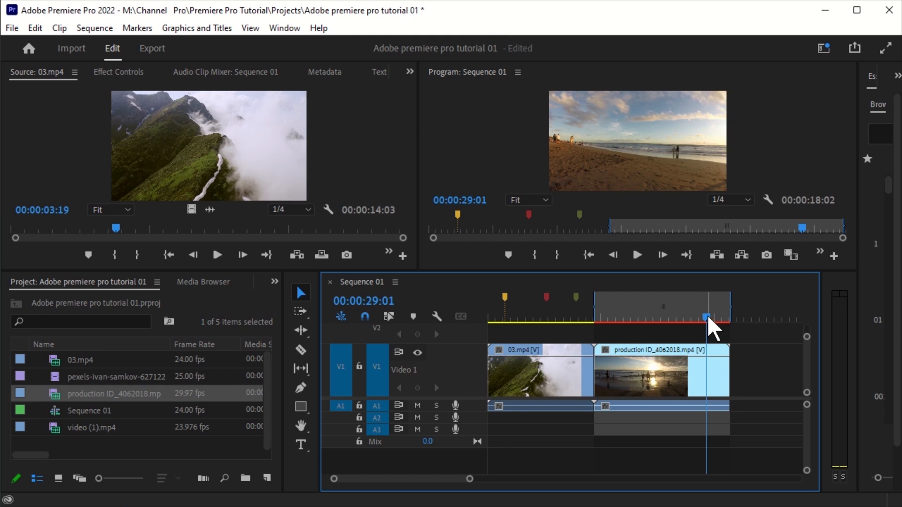
Move the playhead to 00:00:18:16 within the production ID_4062018.mp4 clip and set the sequence's out point there.
{"action": "left_click_drag", "start_coordinate": [706, 315], "coordinate": [638, 331]}
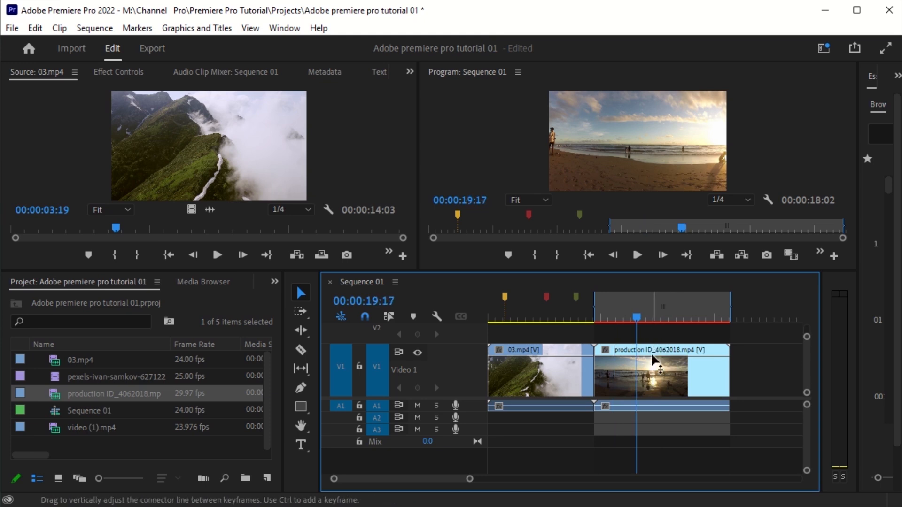
{"action": "left_click_drag", "start_coordinate": [649, 318], "coordinate": [603, 325]}
{"action": "right_click", "coordinate": [644, 321]}
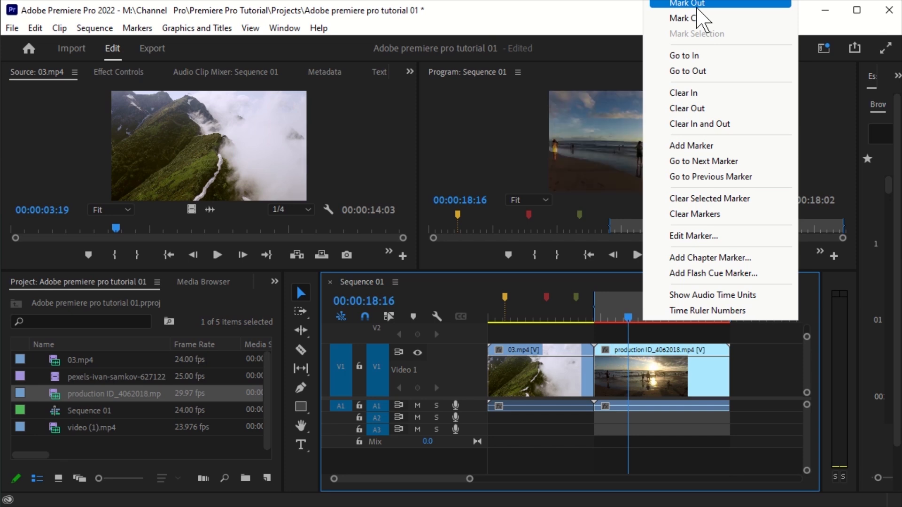
{"action": "left_click", "coordinate": [138, 255]}
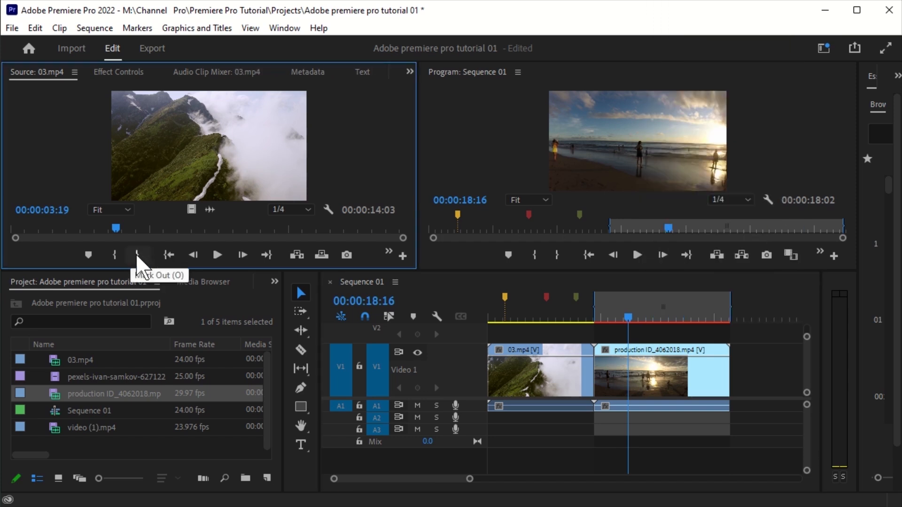
{"action": "right_click", "coordinate": [662, 308]}
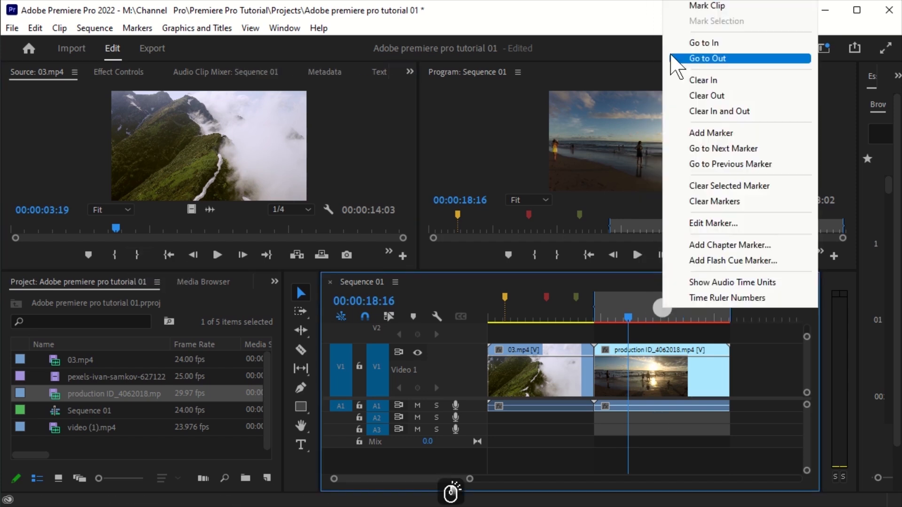
{"action": "left_click", "coordinate": [712, 9]}
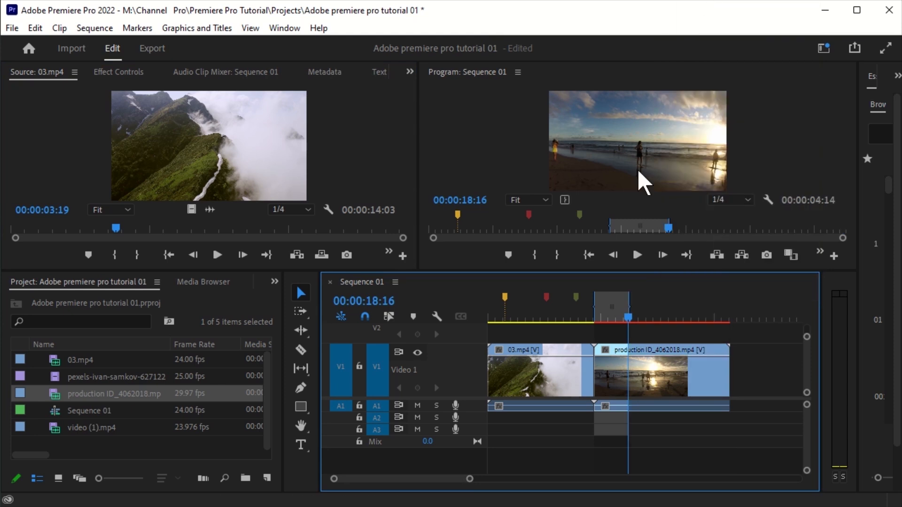
Extend the marked range by setting the sequence's out point at 00:00:25:03.
{"action": "left_click", "coordinate": [630, 319]}
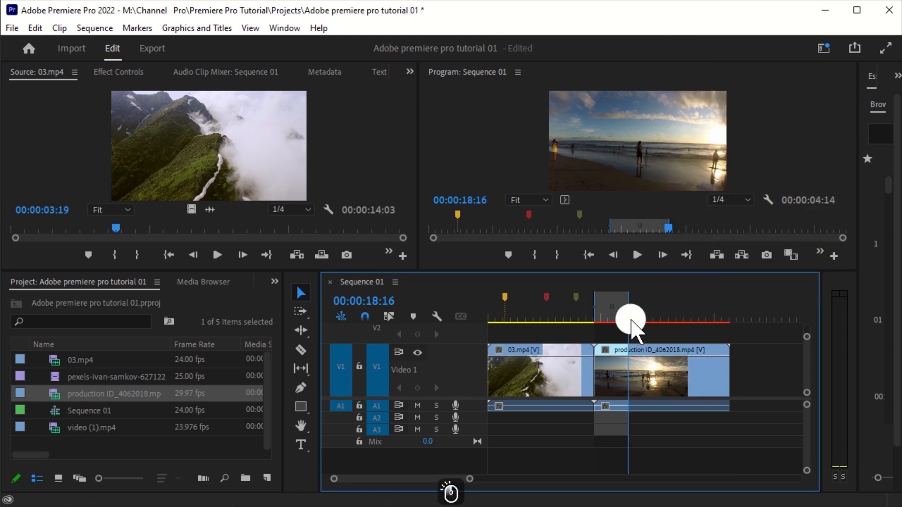
{"action": "left_click_drag", "start_coordinate": [631, 319], "coordinate": [676, 319]}
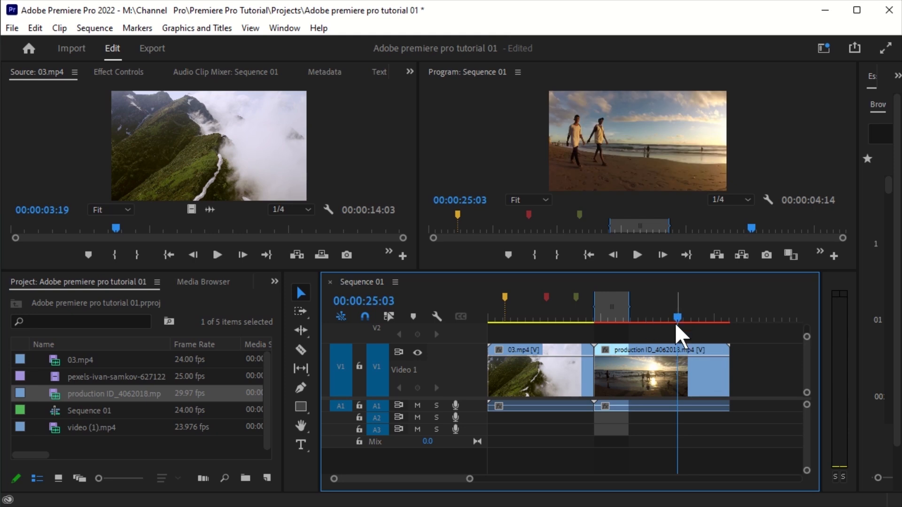
{"action": "right_click", "coordinate": [678, 314]}
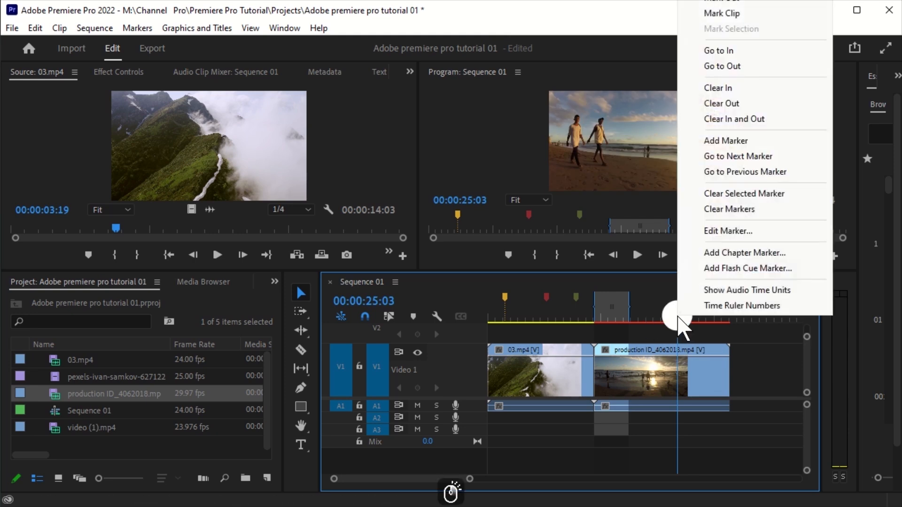
{"action": "left_click", "coordinate": [750, 2]}
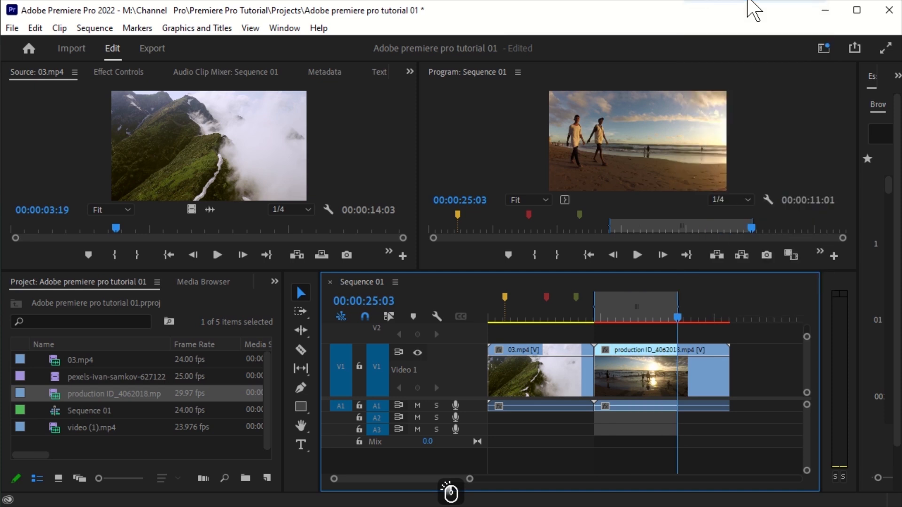
Replace the marked sequence range with one whose in point is 00:00:25:03 and out point is 00:00:30:20.
{"action": "right_click", "coordinate": [677, 323]}
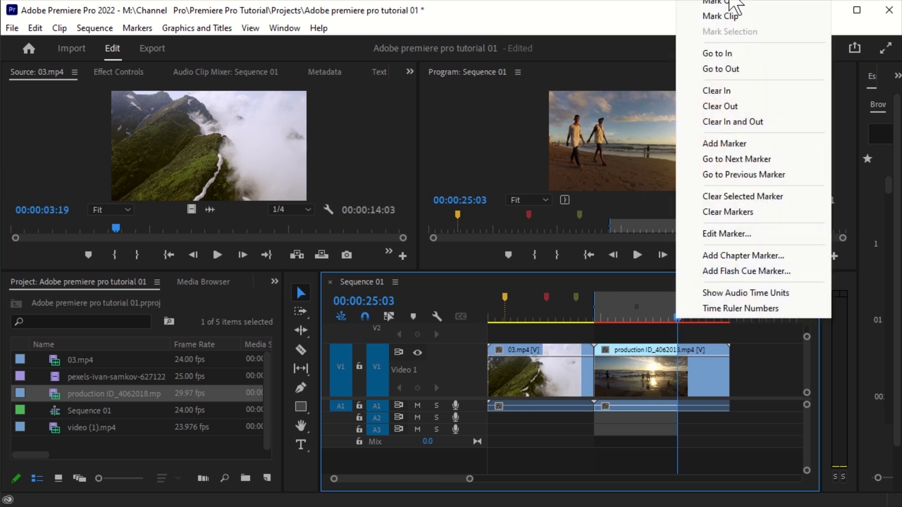
{"action": "left_click", "coordinate": [732, 121]}
{"action": "left_click_drag", "start_coordinate": [677, 323], "coordinate": [719, 330]}
{"action": "right_click", "coordinate": [720, 322]}
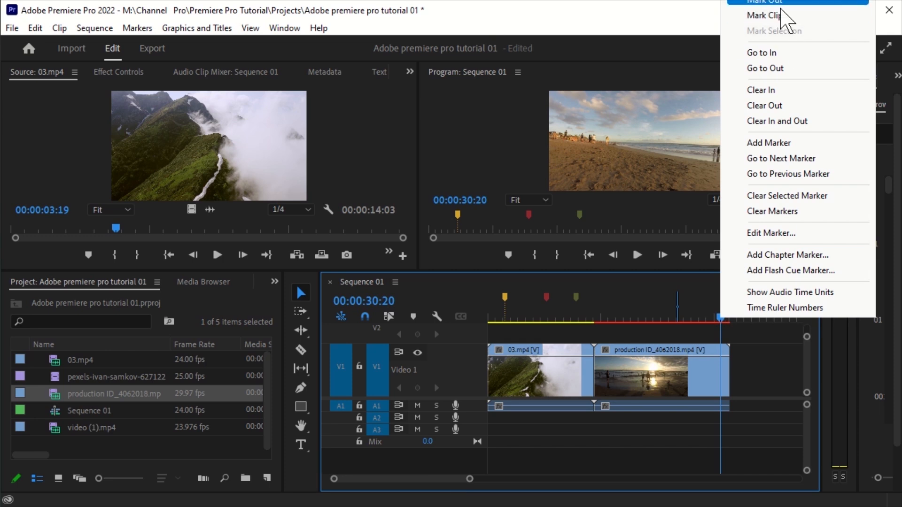
{"action": "left_click", "coordinate": [780, 2]}
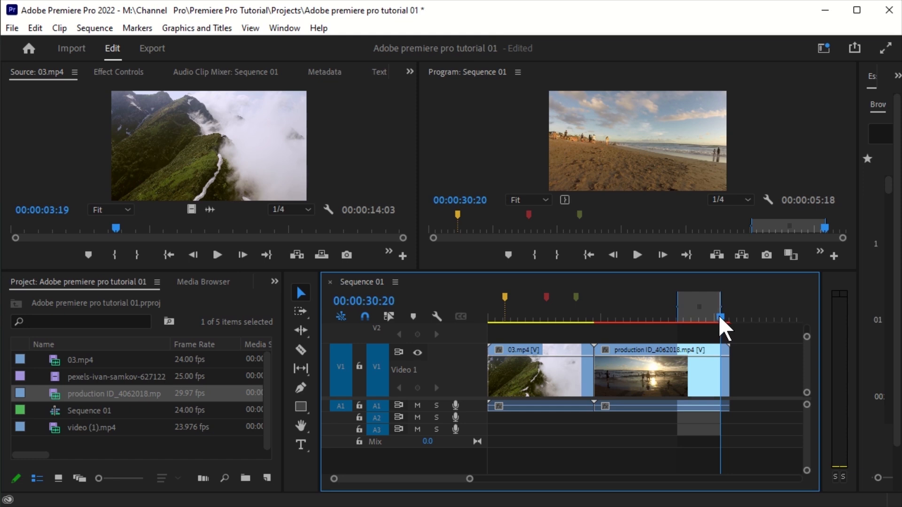
{"action": "left_click_drag", "start_coordinate": [721, 317], "coordinate": [673, 319]}
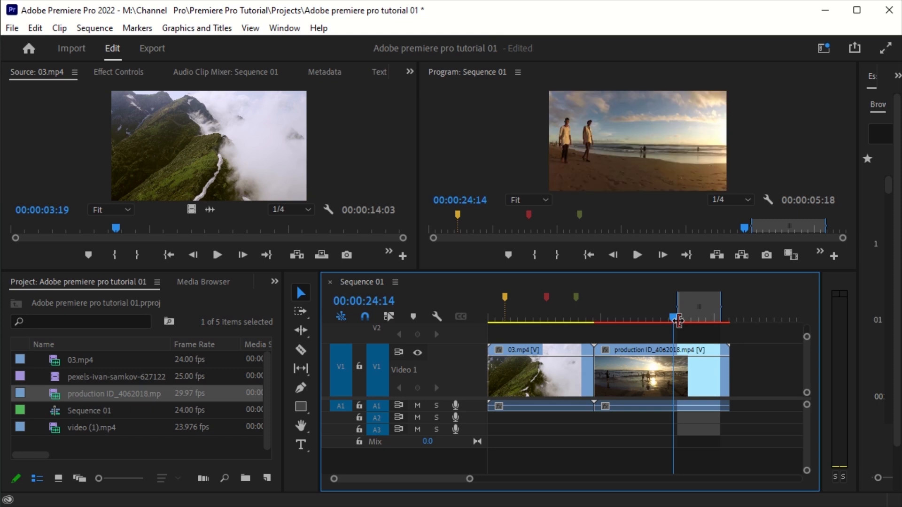
{"action": "left_click_drag", "start_coordinate": [678, 321], "coordinate": [489, 321]}
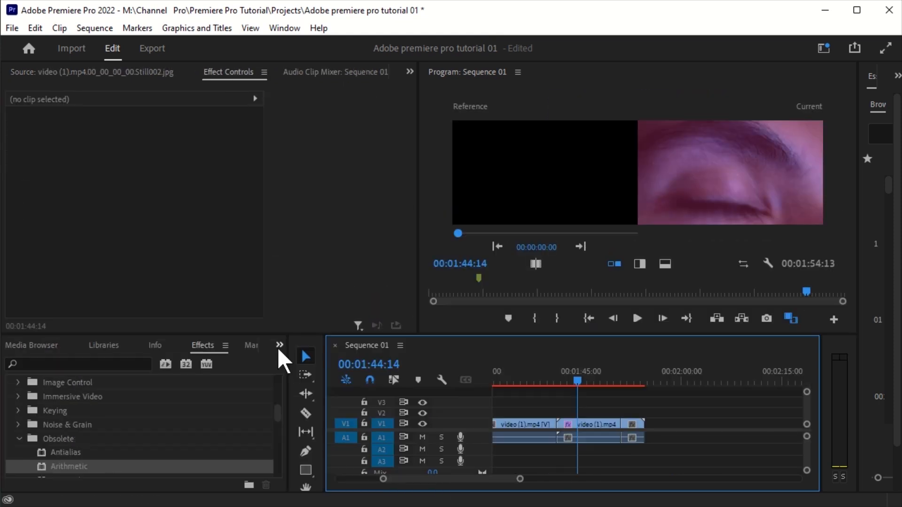
Show the project's media list and select the video (1).mp4 clip that carries the Arithmetic effect.
{"action": "left_click", "coordinate": [278, 350]}
{"action": "left_click", "coordinate": [306, 362]}
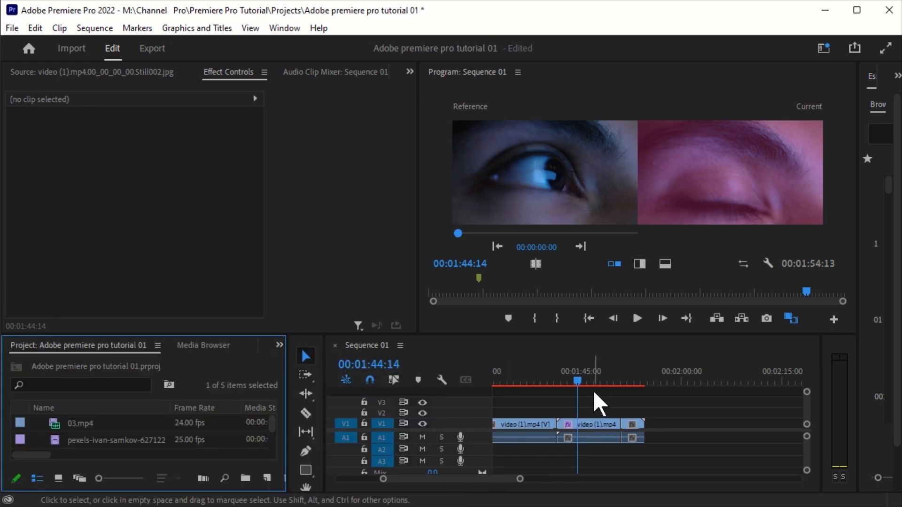
{"action": "left_click", "coordinate": [584, 423]}
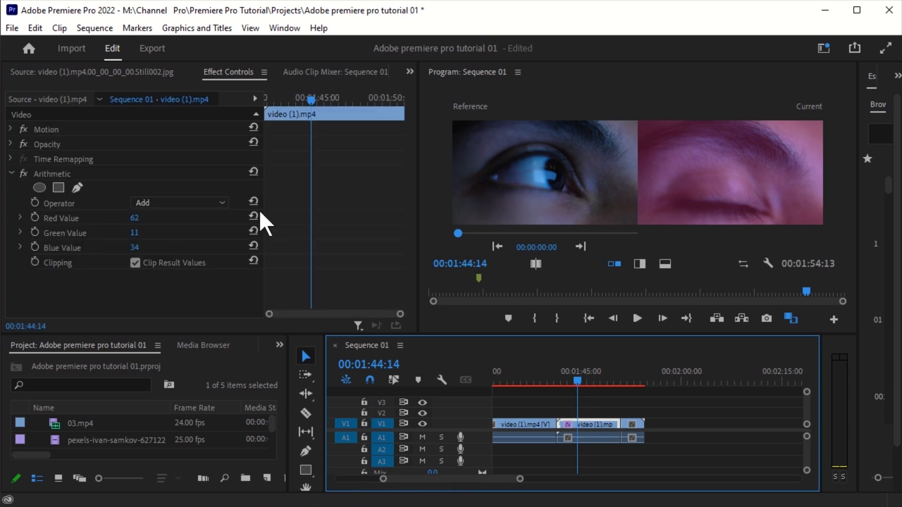
Move the playhead to the selected clip's start at 00:01:41:09 and switch off the Program Monitor's comparison view.
{"action": "left_click_drag", "start_coordinate": [309, 99], "coordinate": [261, 141]}
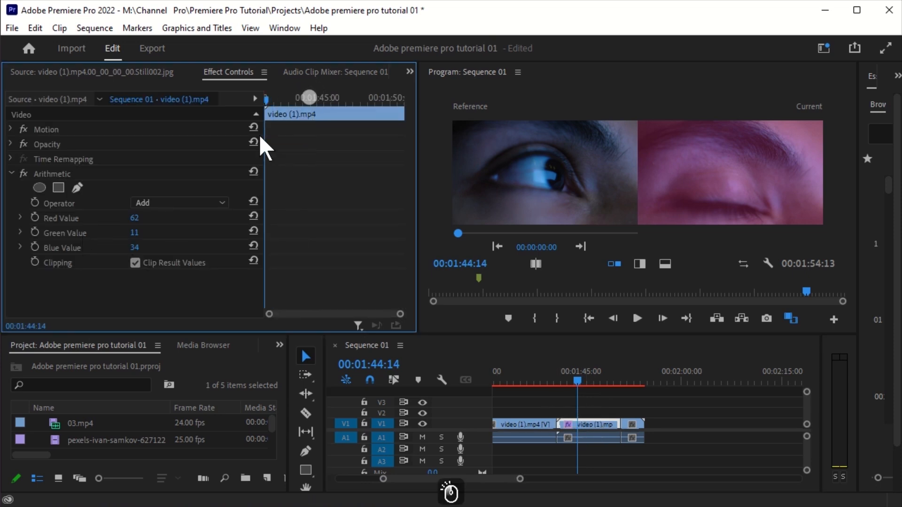
{"action": "left_click", "coordinate": [52, 171]}
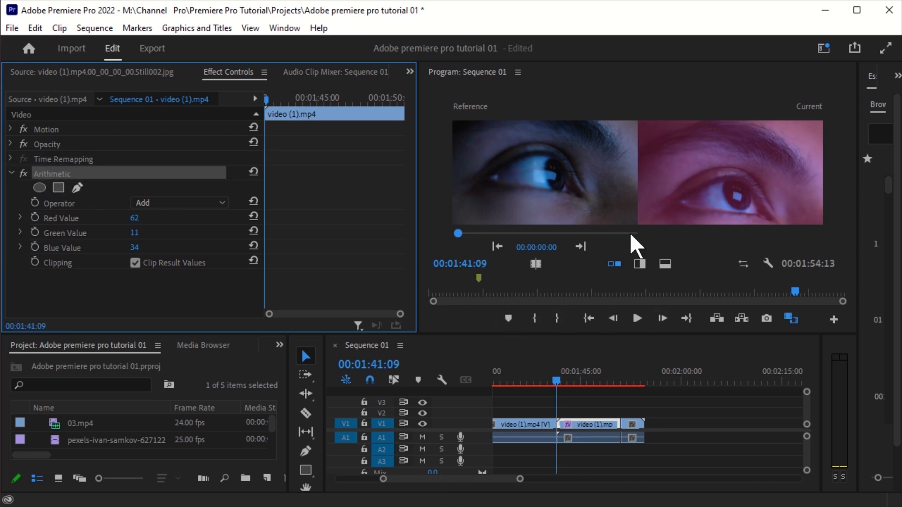
{"action": "left_click", "coordinate": [792, 319]}
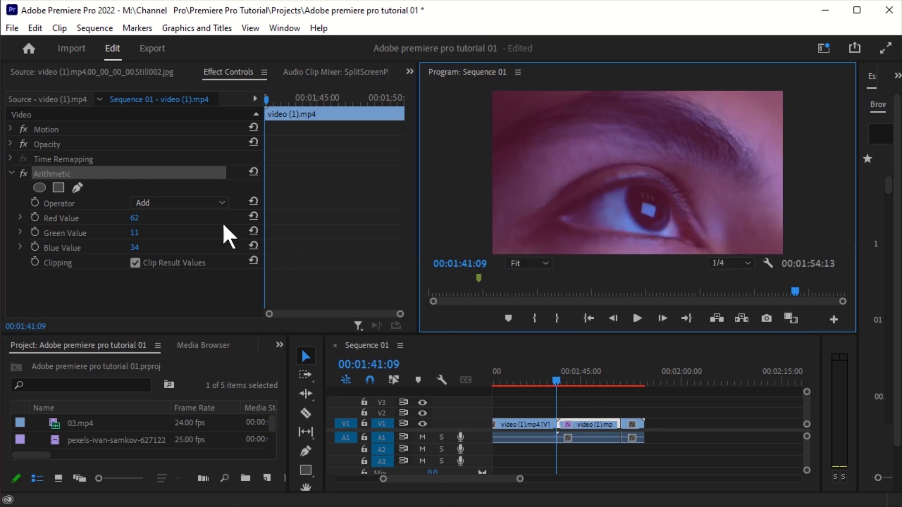
Enable keyframing for the Arithmetic effect's Red, Green and Blue Values at the clip's start.
{"action": "left_click", "coordinate": [35, 217]}
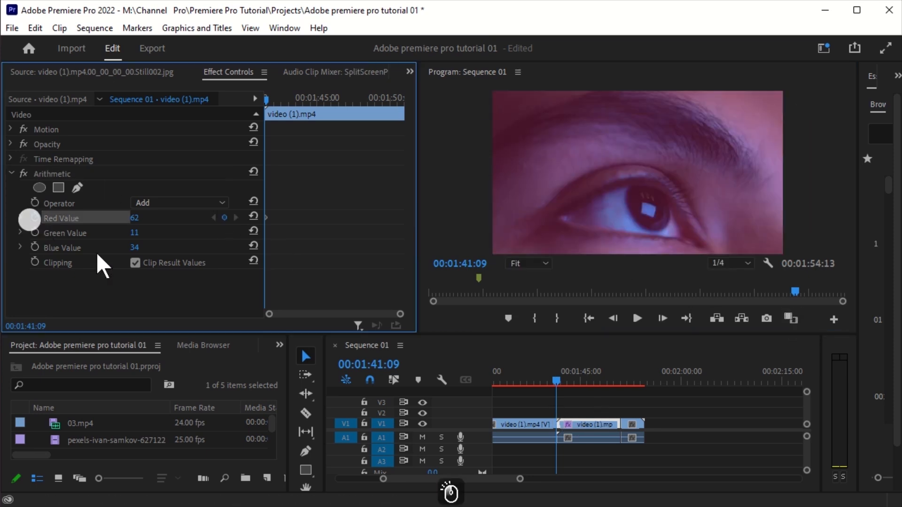
{"action": "left_click", "coordinate": [38, 233]}
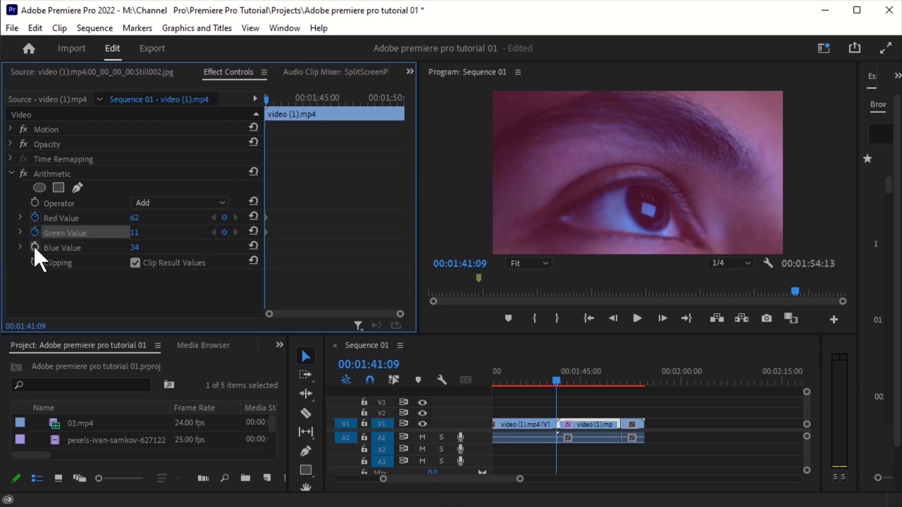
{"action": "left_click", "coordinate": [34, 247]}
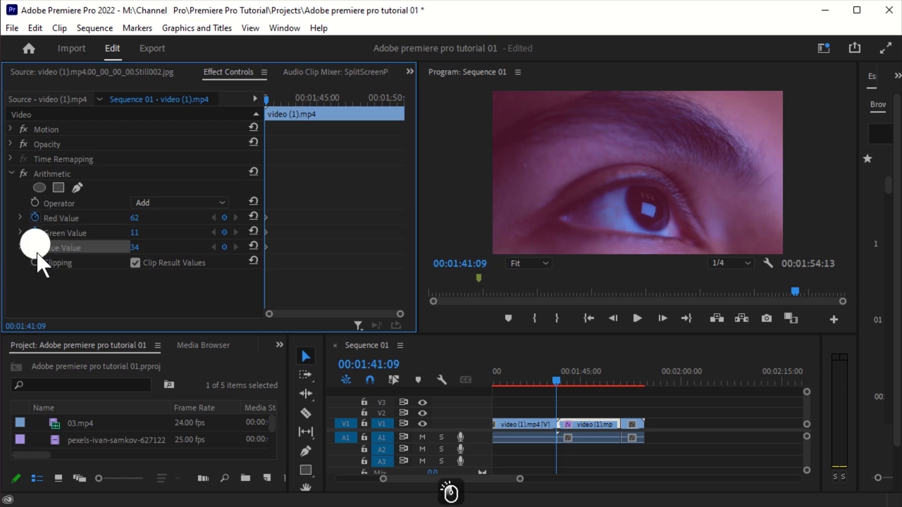
Move the playhead to 00:01:44:21 and add an Arithmetic Red Value keyframe of 255 there.
{"action": "left_click", "coordinate": [269, 100]}
{"action": "left_click_drag", "start_coordinate": [271, 102], "coordinate": [339, 117]}
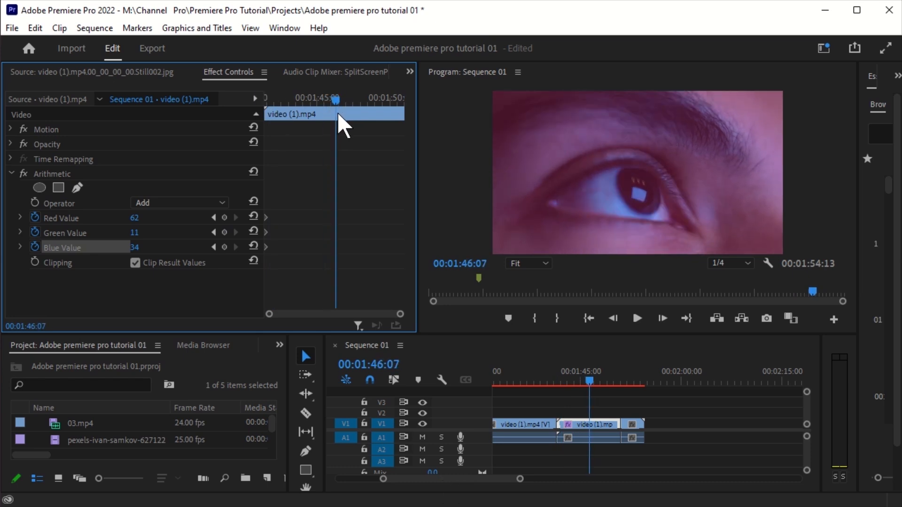
{"action": "left_click", "coordinate": [286, 164]}
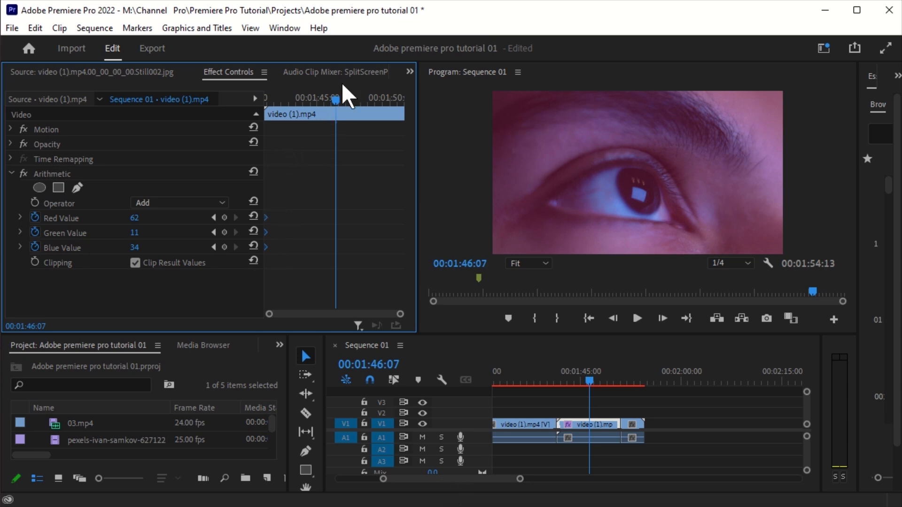
{"action": "left_click", "coordinate": [324, 97]}
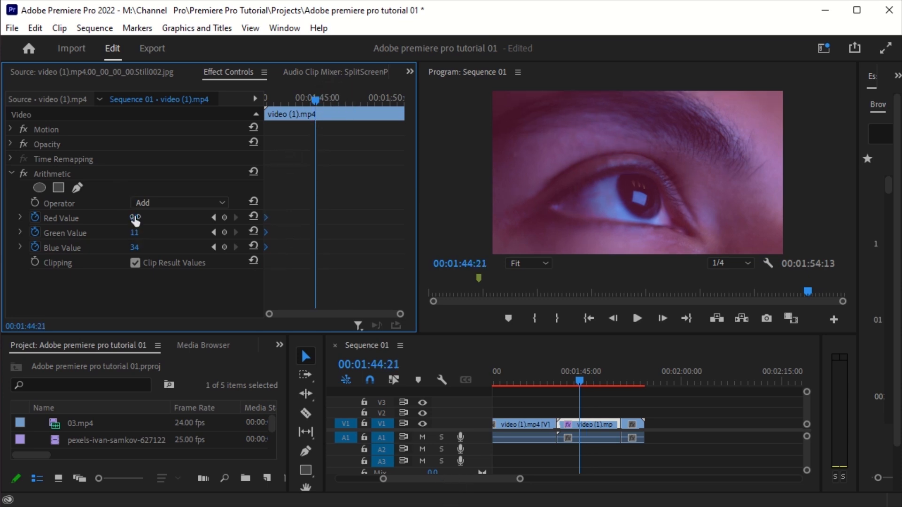
{"action": "left_click_drag", "start_coordinate": [136, 219], "coordinate": [157, 218]}
{"action": "left_click", "coordinate": [135, 218]}
{"action": "type", "text": "255"}
{"action": "key", "text": "Return"}
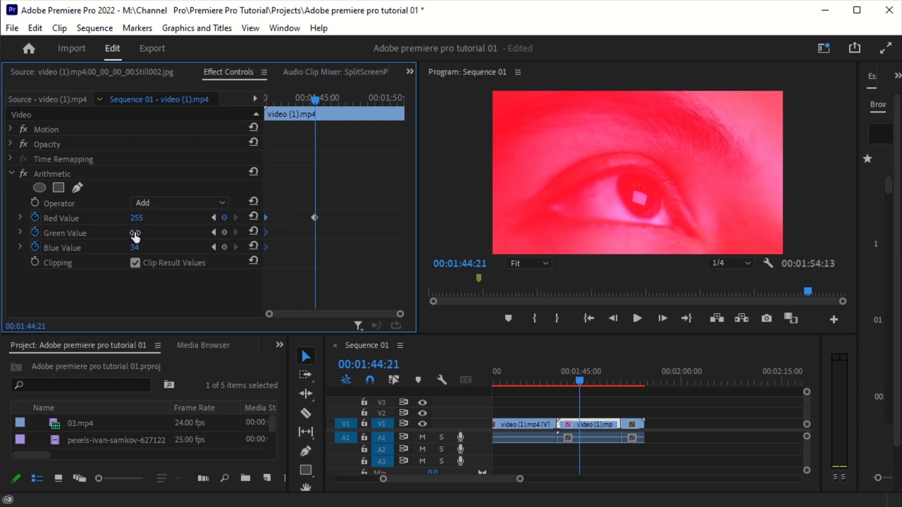
Add Arithmetic keyframes at 00:01:44:21 with Green Value 0 and Blue Value 99.
{"action": "left_click_drag", "start_coordinate": [135, 235], "coordinate": [138, 235]}
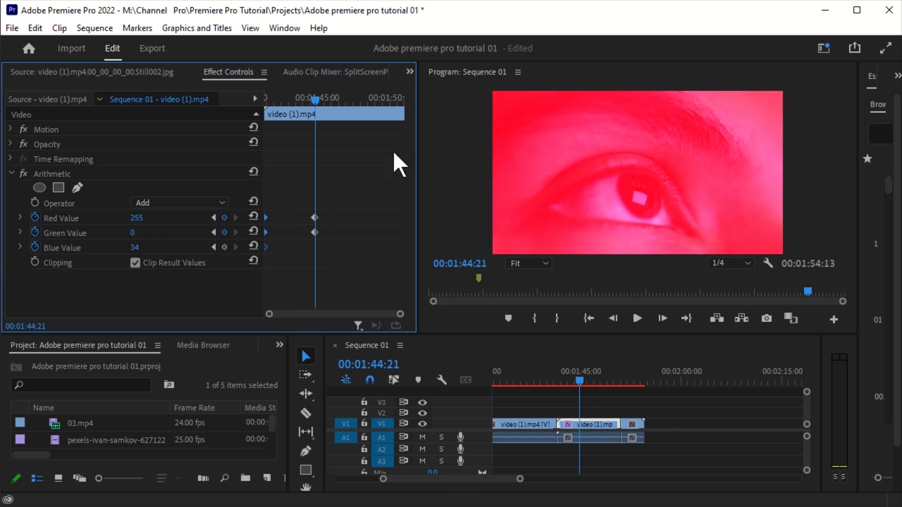
{"action": "mouse_move", "coordinate": [134, 254]}
{"action": "left_mouse_down"}
{"action": "mouse_move", "coordinate": [152, 254]}
{"action": "mouse_move", "coordinate": [137, 247]}
{"action": "left_mouse_up"}
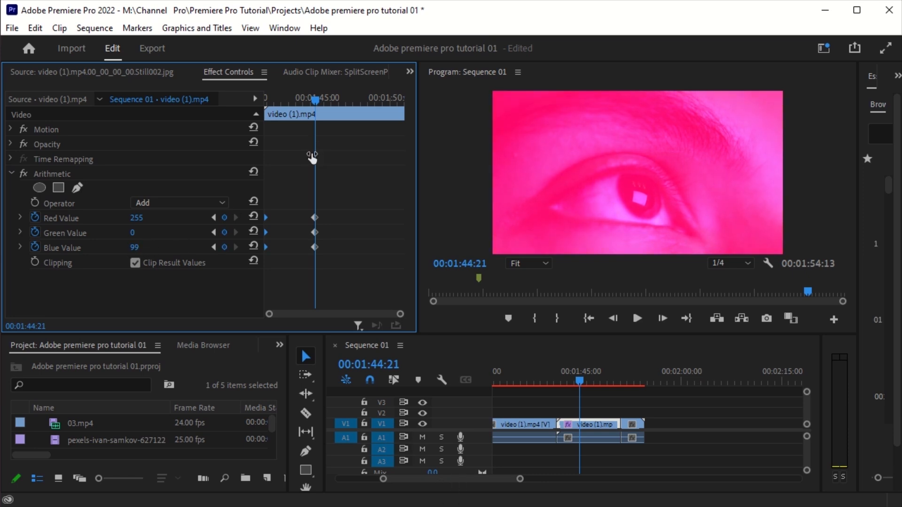
Keyframe Arithmetic at 00:01:49:03 with Red 0 and Green 61, and at 00:01:43:03 with Red 125, Green 127 and Blue 97.
{"action": "left_click_drag", "start_coordinate": [319, 94], "coordinate": [378, 115]}
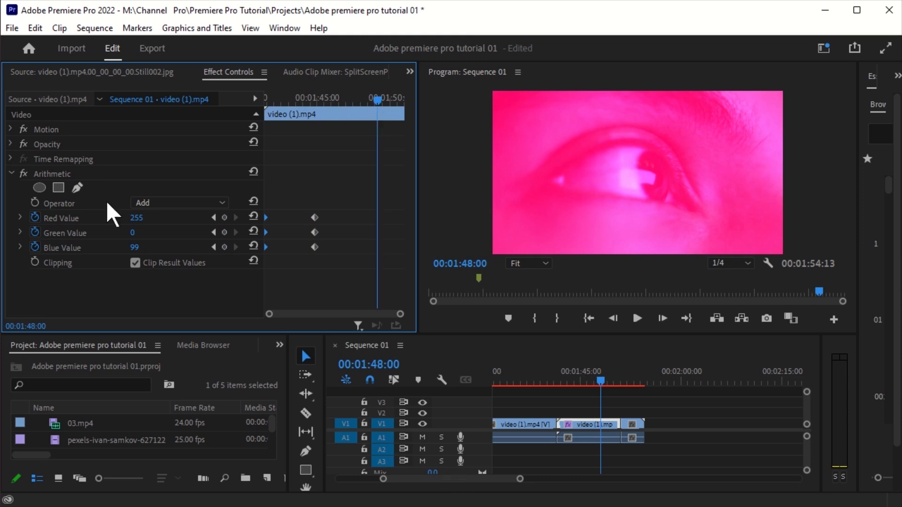
{"action": "left_click_drag", "start_coordinate": [135, 218], "coordinate": [170, 229]}
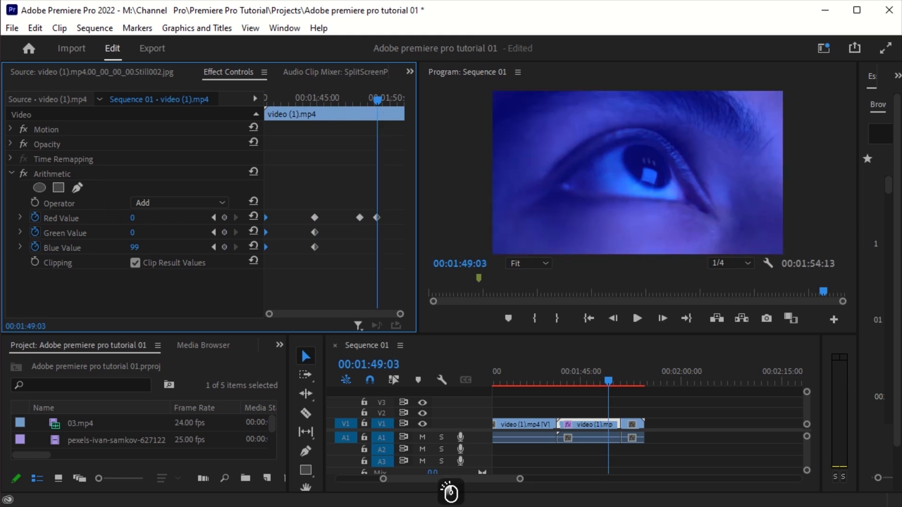
{"action": "left_click_drag", "start_coordinate": [378, 170], "coordinate": [290, 169]}
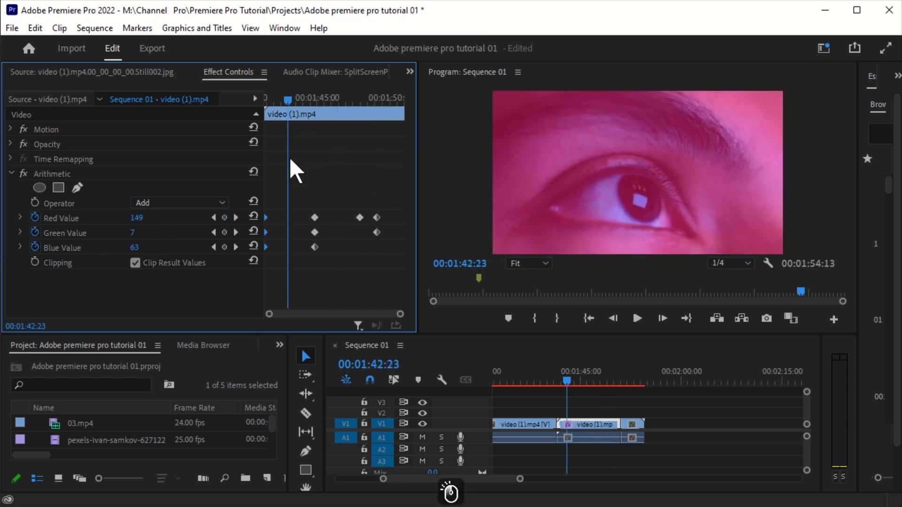
{"action": "left_click_drag", "start_coordinate": [136, 218], "coordinate": [171, 245]}
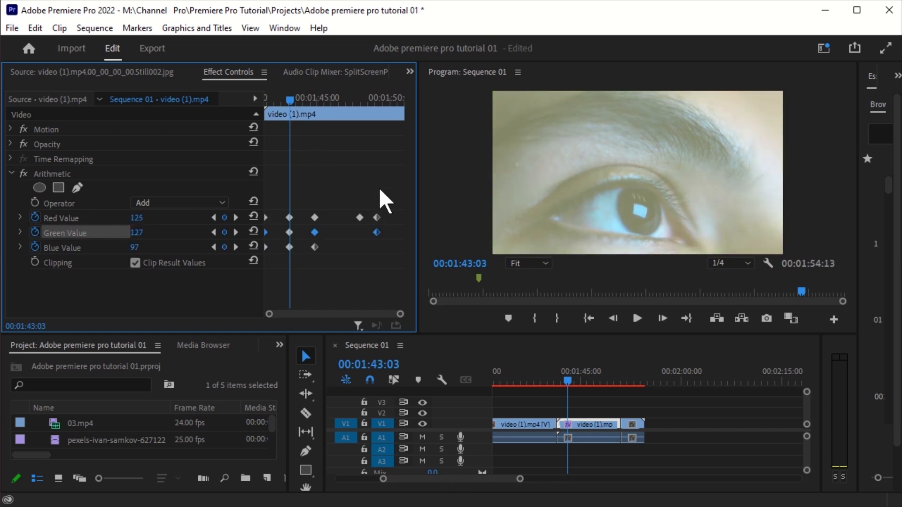
Shift the Arithmetic keyframes that follow the clip's start earlier in time so they sit closer together.
{"action": "left_click", "coordinate": [378, 255]}
{"action": "left_click", "coordinate": [320, 259]}
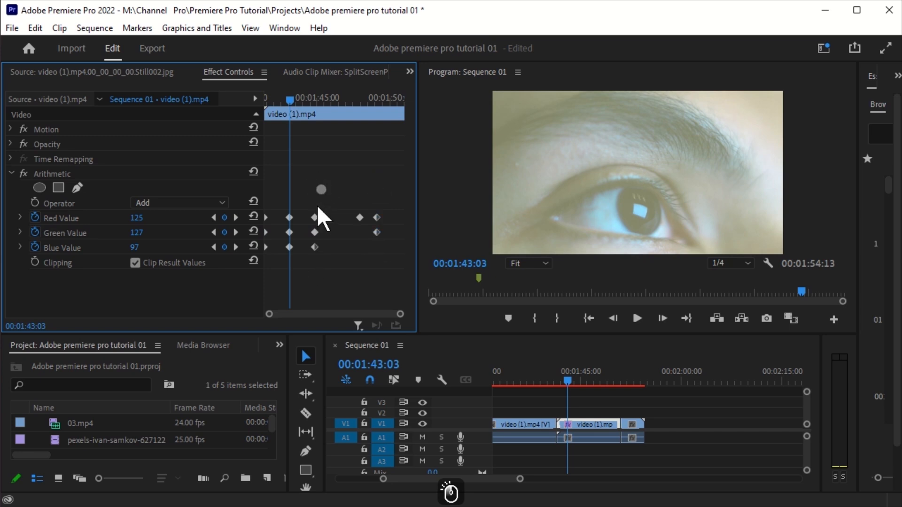
{"action": "left_click_drag", "start_coordinate": [329, 194], "coordinate": [300, 272]}
{"action": "left_click_drag", "start_coordinate": [315, 231], "coordinate": [307, 230]}
{"action": "left_click_drag", "start_coordinate": [284, 202], "coordinate": [288, 272]}
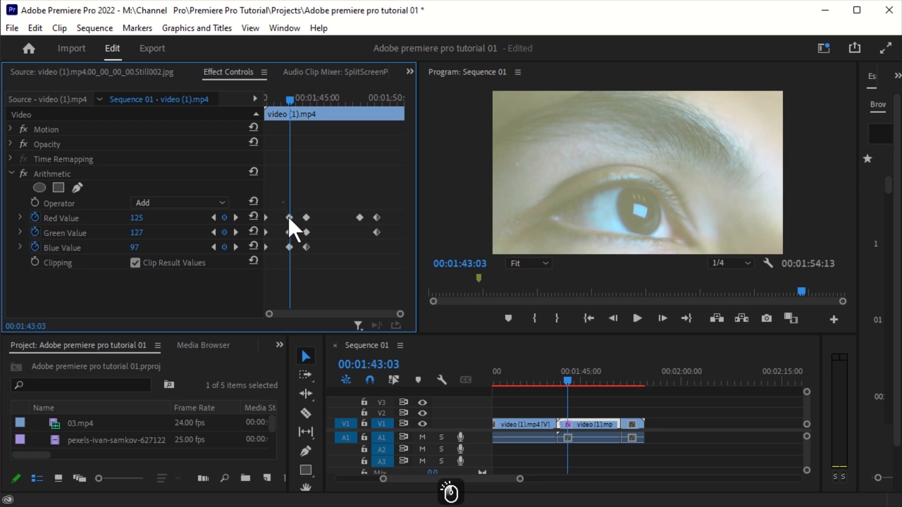
{"action": "left_click_drag", "start_coordinate": [283, 203], "coordinate": [284, 232]}
{"action": "left_click_drag", "start_coordinate": [383, 240], "coordinate": [342, 232]}
Play the clip from its start to review the colour animation, and return the playhead to 00:01:44:22.
{"action": "left_click_drag", "start_coordinate": [302, 99], "coordinate": [258, 139]}
{"action": "left_click", "coordinate": [637, 321]}
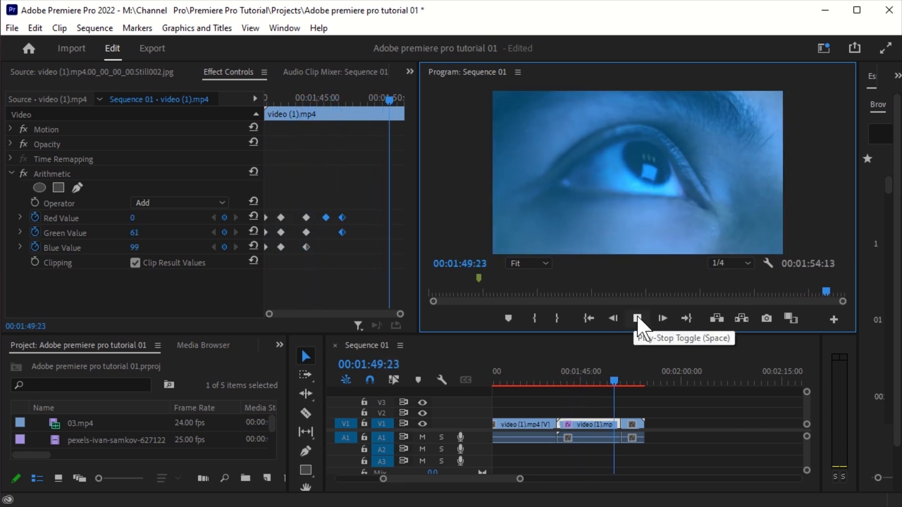
{"action": "left_click", "coordinate": [638, 320]}
{"action": "left_click_drag", "start_coordinate": [618, 376], "coordinate": [580, 378]}
Show the Effects list and enlarge its panel vertically for browsing.
{"action": "left_click", "coordinate": [279, 345]}
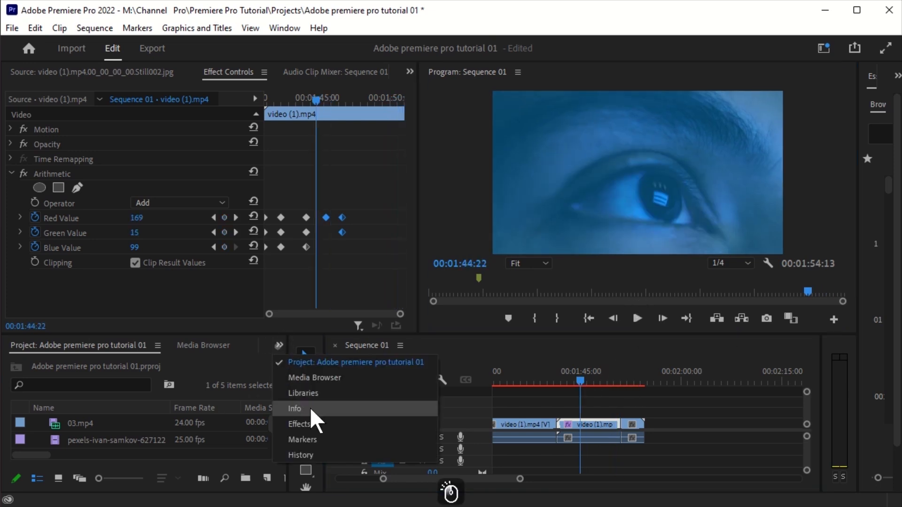
{"action": "left_click", "coordinate": [301, 424]}
{"action": "scroll", "coordinate": [57, 425], "scroll_direction": "down", "scroll_amount": 5}
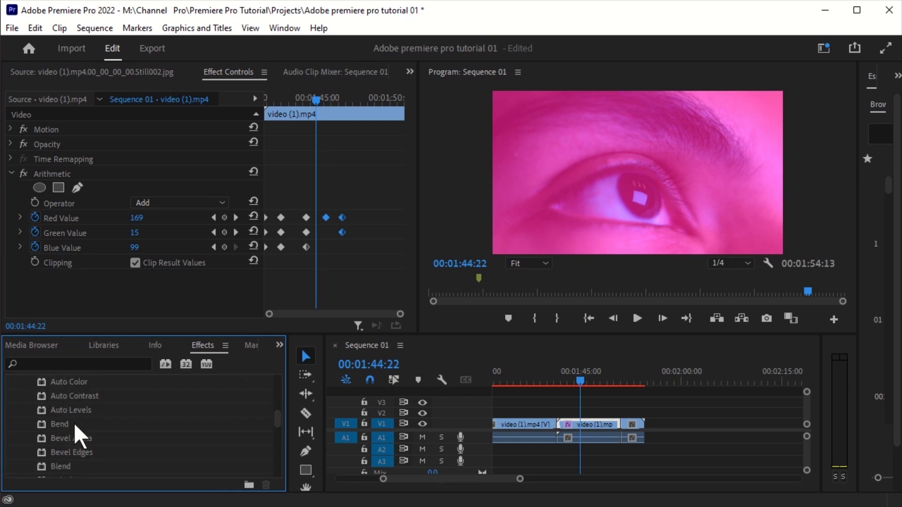
{"action": "left_click_drag", "start_coordinate": [161, 336], "coordinate": [178, 210]}
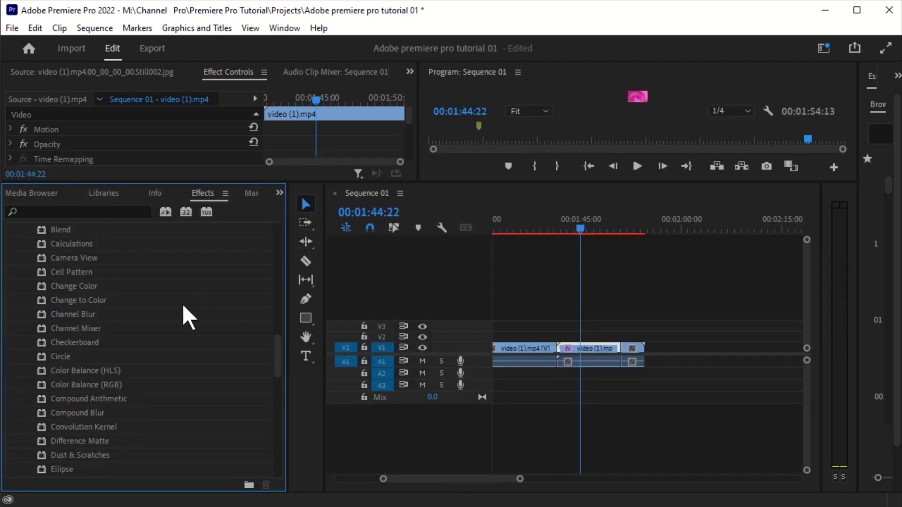
Look through the Video Effects categories and the effects in the Obsolete group, and collapse both groups.
{"action": "left_click_drag", "start_coordinate": [278, 356], "coordinate": [254, 310]}
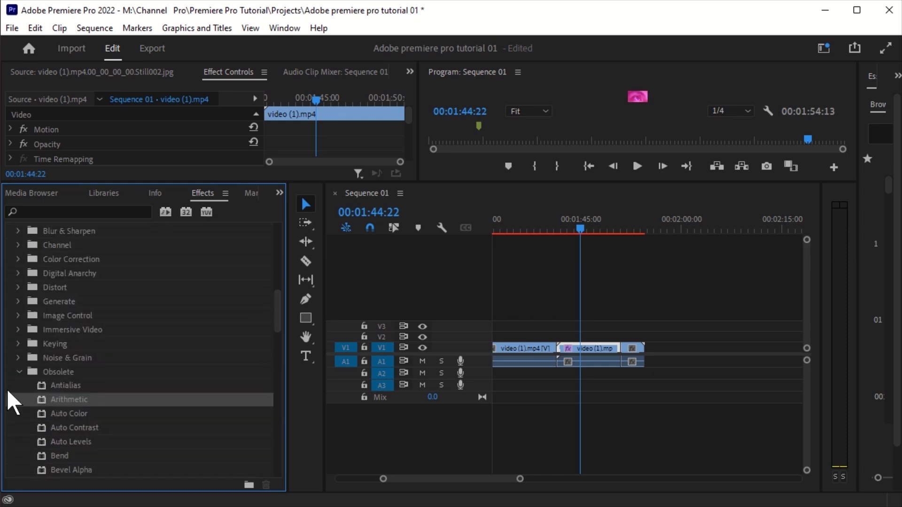
{"action": "left_click", "coordinate": [18, 372]}
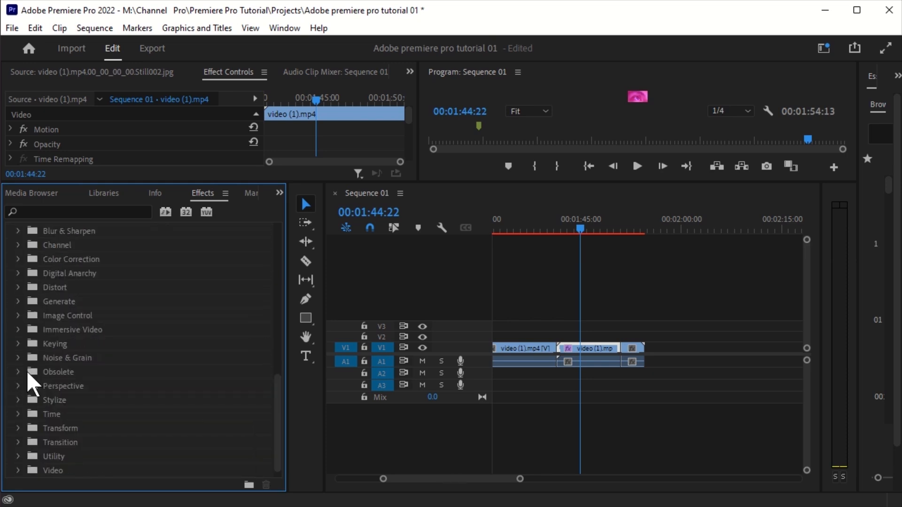
{"action": "left_click", "coordinate": [18, 372]}
{"action": "scroll", "coordinate": [151, 370], "scroll_direction": "down", "scroll_amount": 3}
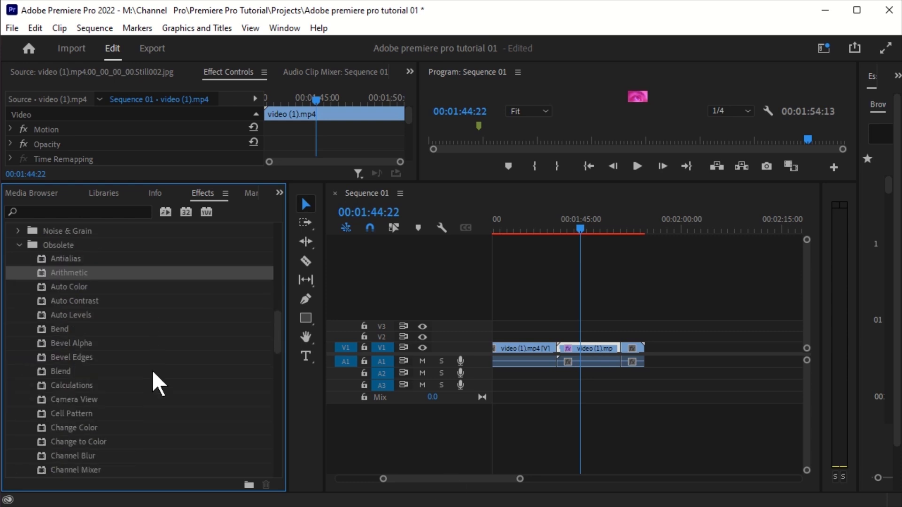
{"action": "scroll", "coordinate": [152, 372], "scroll_direction": "down", "scroll_amount": 5}
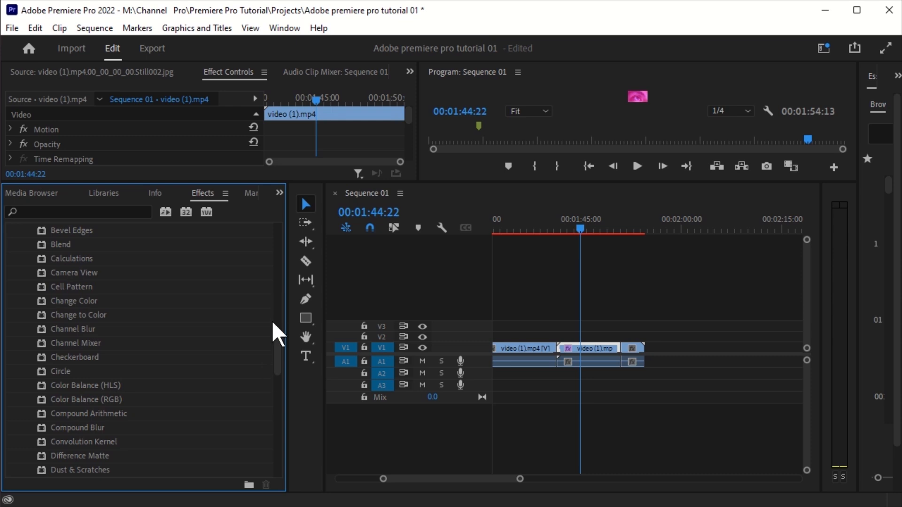
{"action": "left_click_drag", "start_coordinate": [280, 370], "coordinate": [289, 235]}
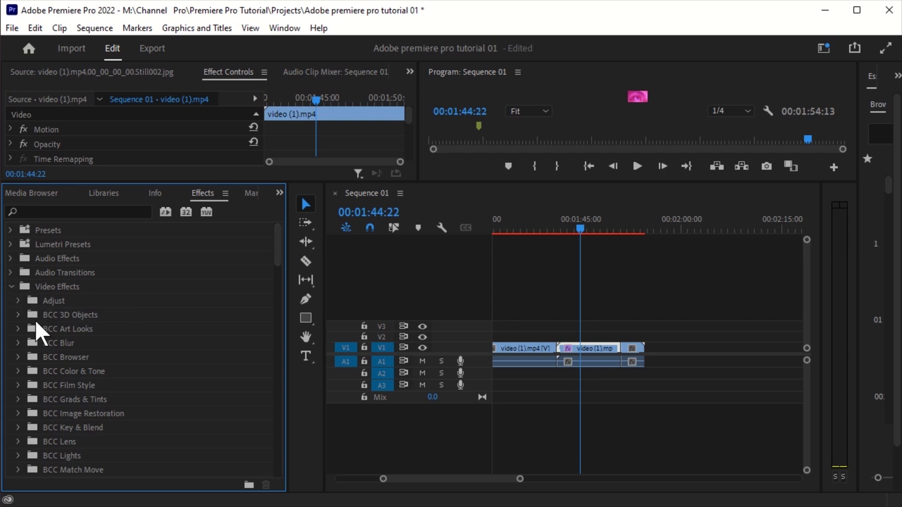
{"action": "scroll", "coordinate": [78, 364], "scroll_direction": "down", "scroll_amount": 6}
{"action": "scroll", "coordinate": [196, 337], "scroll_direction": "down", "scroll_amount": 5}
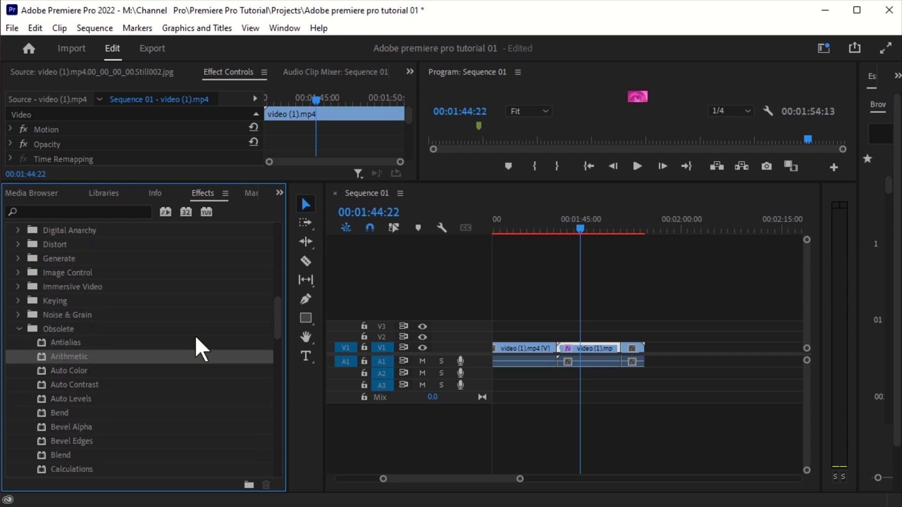
{"action": "scroll", "coordinate": [195, 336], "scroll_direction": "down", "scroll_amount": 1}
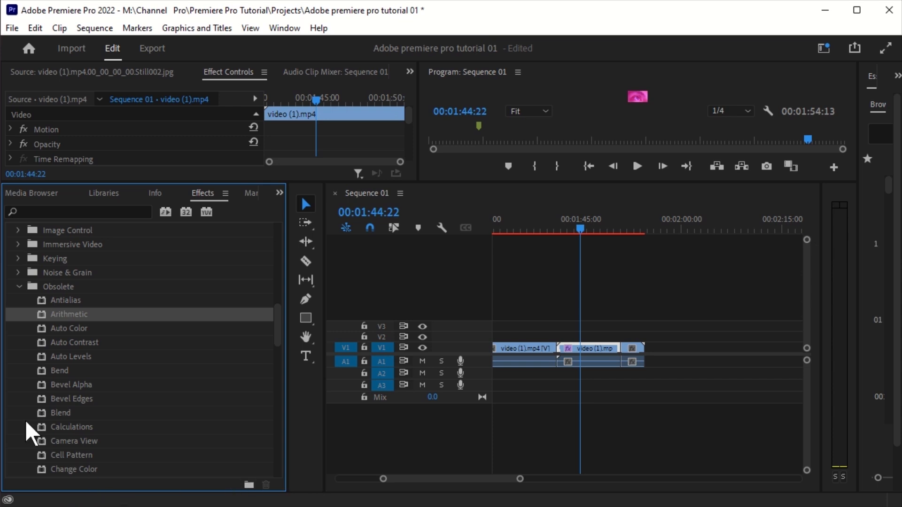
{"action": "left_click", "coordinate": [18, 286]}
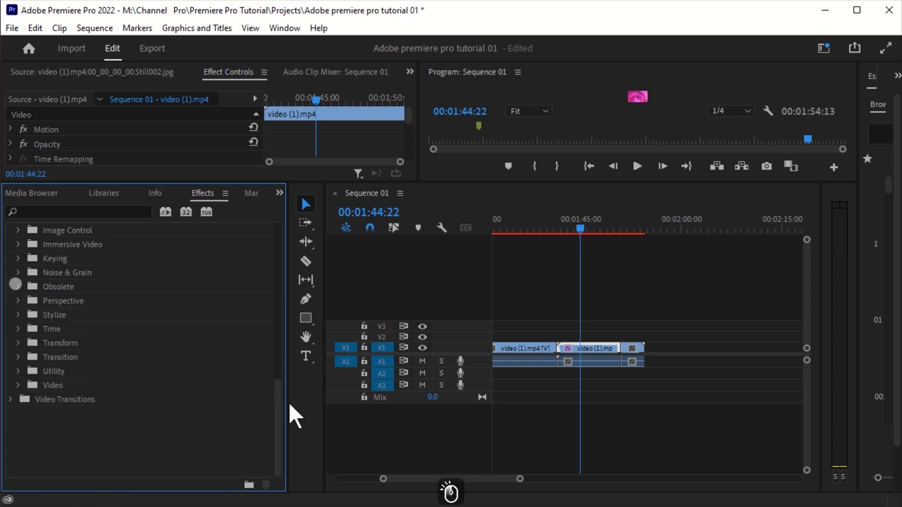
{"action": "left_click_drag", "start_coordinate": [278, 406], "coordinate": [283, 226]}
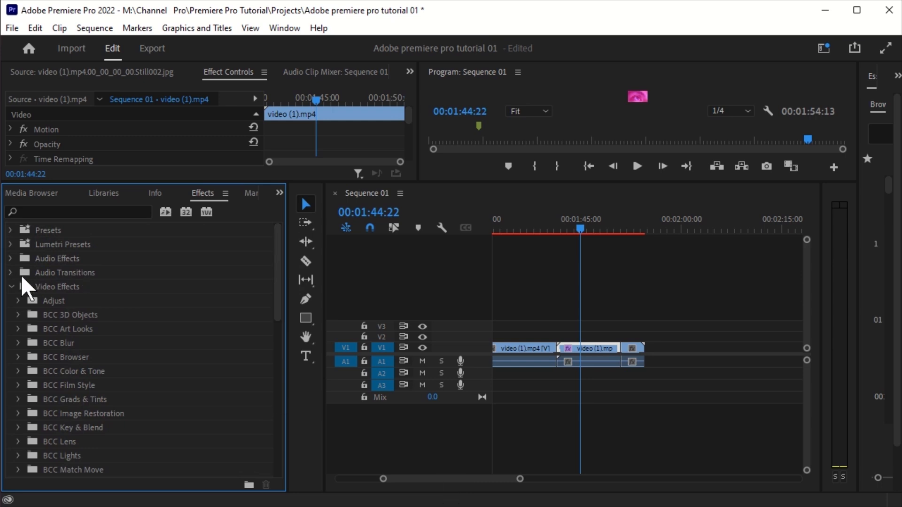
{"action": "left_click", "coordinate": [10, 286]}
Expand the Presets group and look through its individual presets, preset folders and the LUTMASTER subfolders.
{"action": "left_click", "coordinate": [11, 230]}
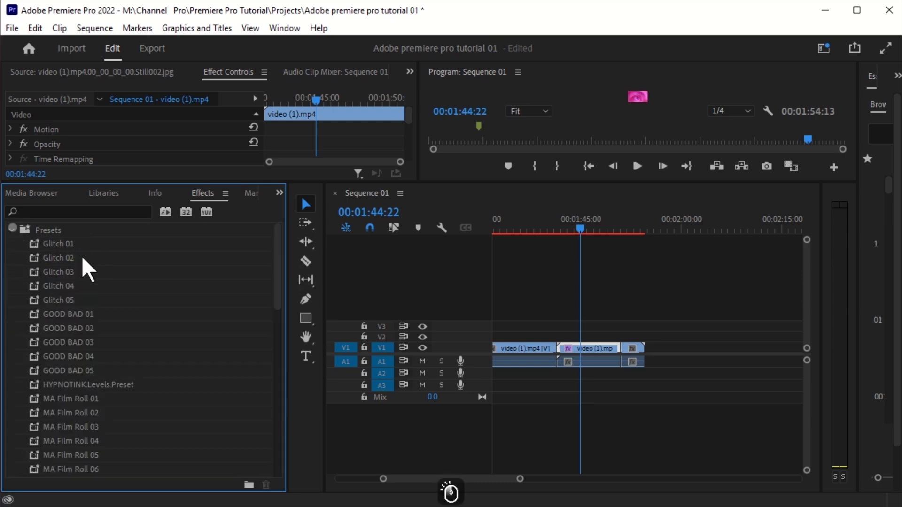
{"action": "scroll", "coordinate": [80, 256], "scroll_direction": "down", "scroll_amount": 10}
{"action": "scroll", "coordinate": [78, 286], "scroll_direction": "down", "scroll_amount": 4}
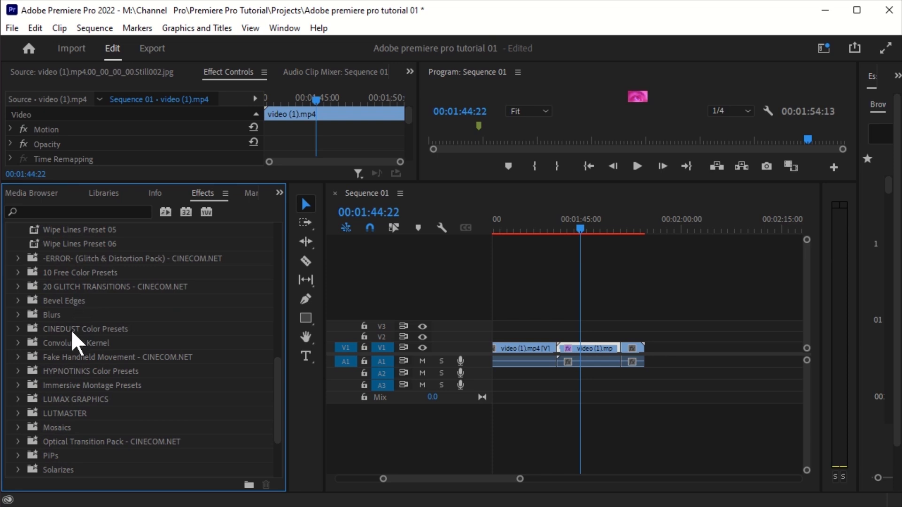
{"action": "scroll", "coordinate": [72, 329], "scroll_direction": "down", "scroll_amount": 1}
{"action": "left_click", "coordinate": [21, 385]}
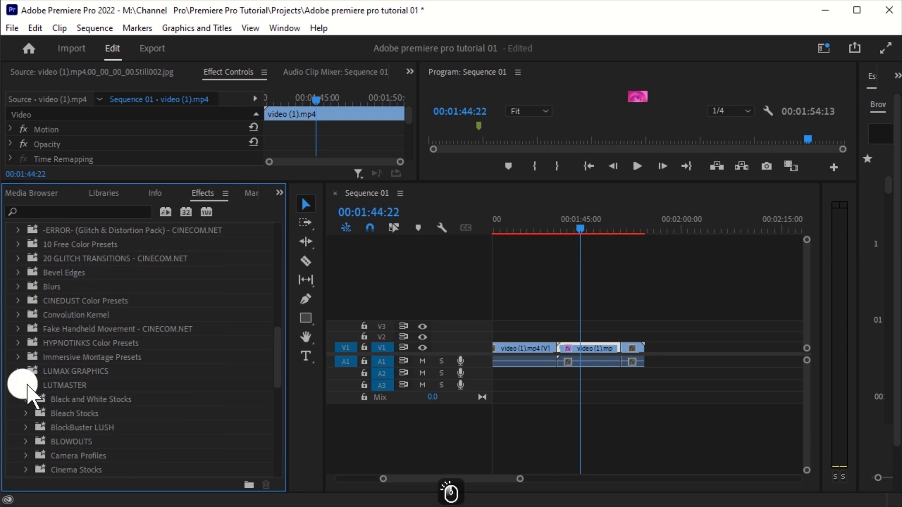
{"action": "scroll", "coordinate": [125, 393], "scroll_direction": "down", "scroll_amount": 3}
{"action": "scroll", "coordinate": [117, 378], "scroll_direction": "up", "scroll_amount": 6}
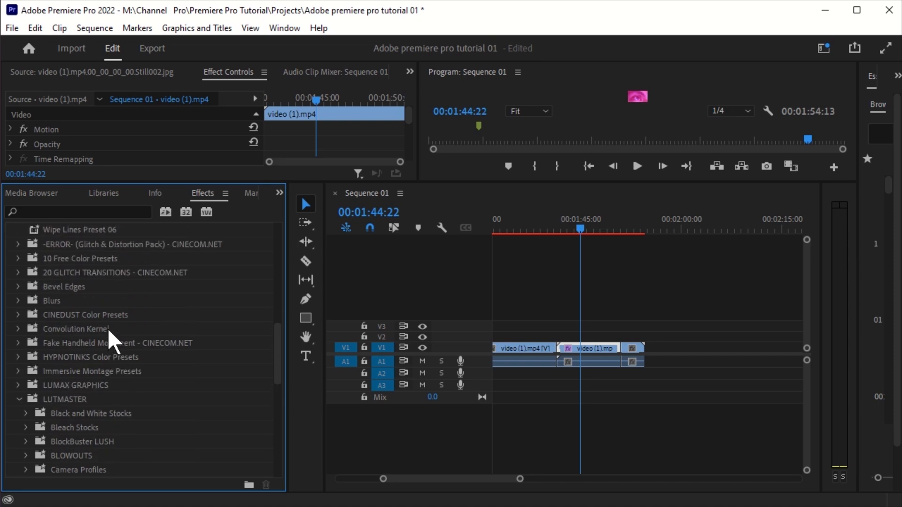
{"action": "scroll", "coordinate": [79, 313], "scroll_direction": "up", "scroll_amount": 5}
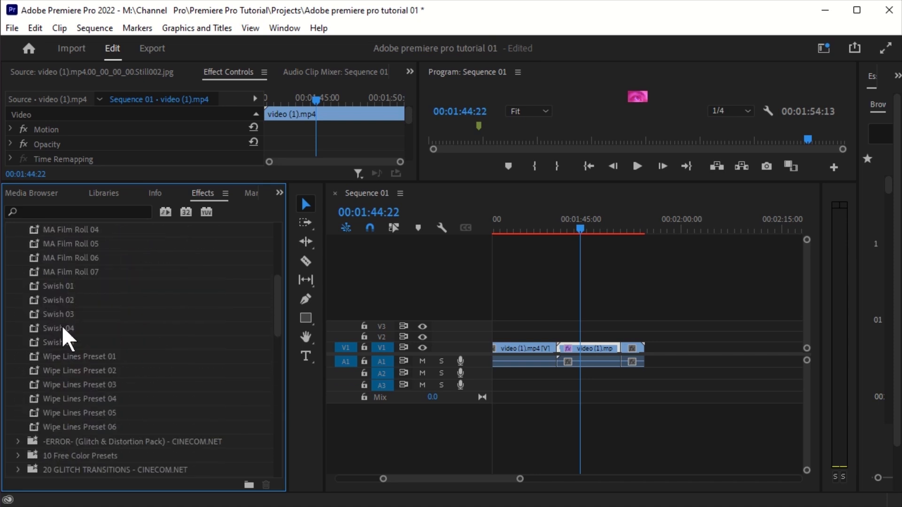
{"action": "scroll", "coordinate": [60, 300], "scroll_direction": "up", "scroll_amount": 2}
Look through the TRANSITIONPUNCH 5.0 Presets folder and collapse the whole Presets group.
{"action": "scroll", "coordinate": [120, 329], "scroll_direction": "down", "scroll_amount": 7}
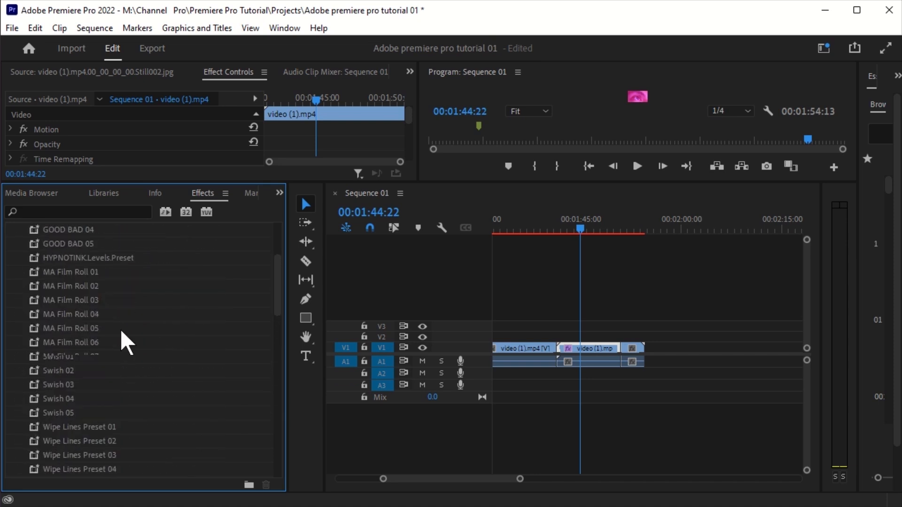
{"action": "scroll", "coordinate": [121, 330], "scroll_direction": "down", "scroll_amount": 7}
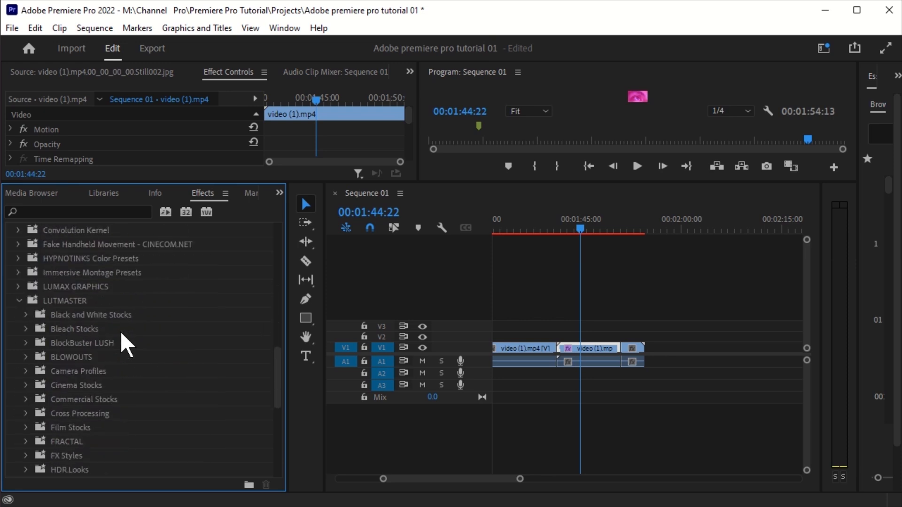
{"action": "scroll", "coordinate": [119, 332], "scroll_direction": "down", "scroll_amount": 3}
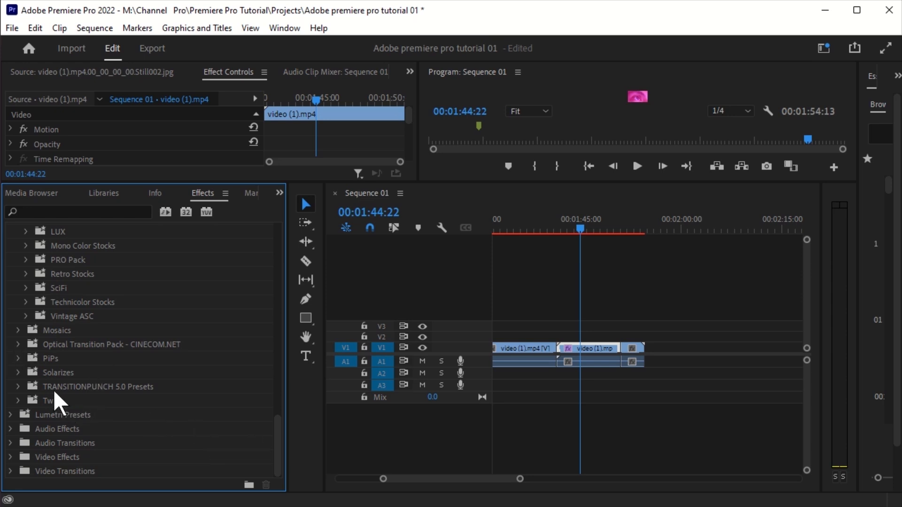
{"action": "left_click", "coordinate": [18, 386]}
{"action": "left_click_drag", "start_coordinate": [274, 347], "coordinate": [275, 454]}
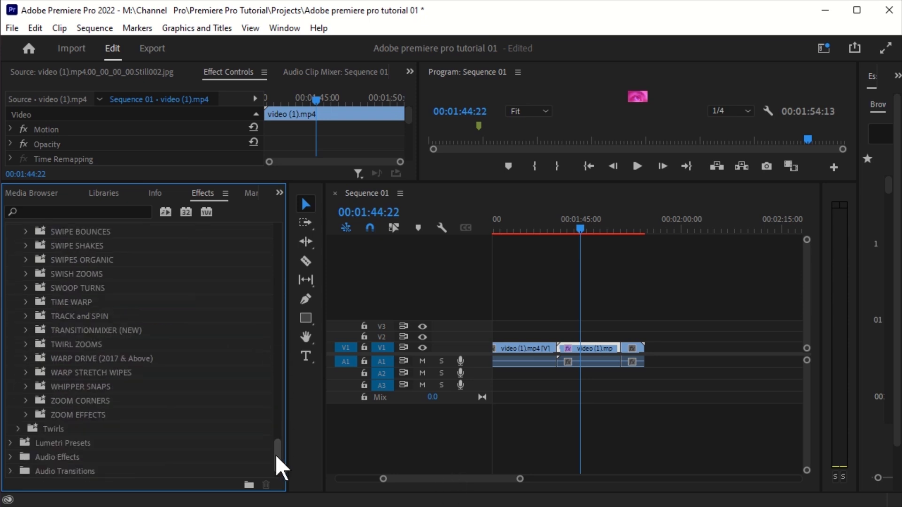
{"action": "left_click", "coordinate": [26, 399]}
{"action": "left_click", "coordinate": [16, 230]}
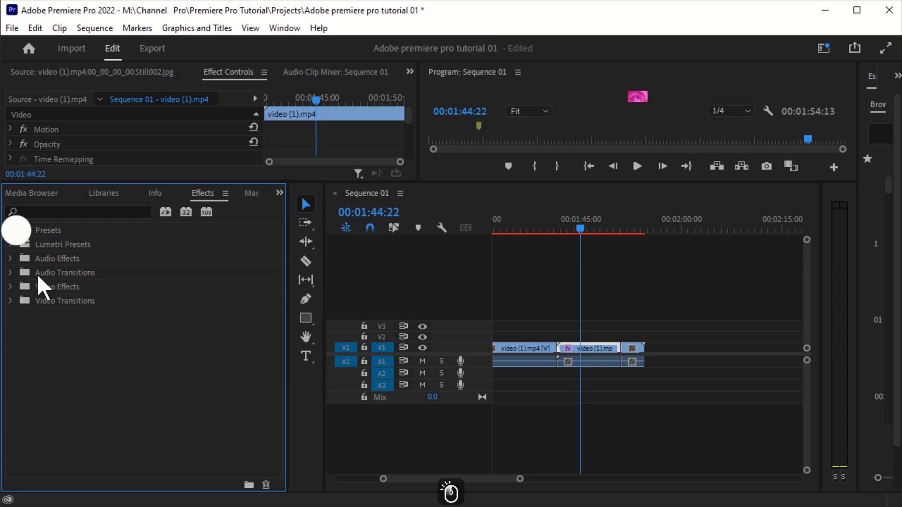
Expand the Cinematic group of the Lumetri Presets and widen the Effects panel so its preview thumbnails fit.
{"action": "left_click", "coordinate": [14, 244]}
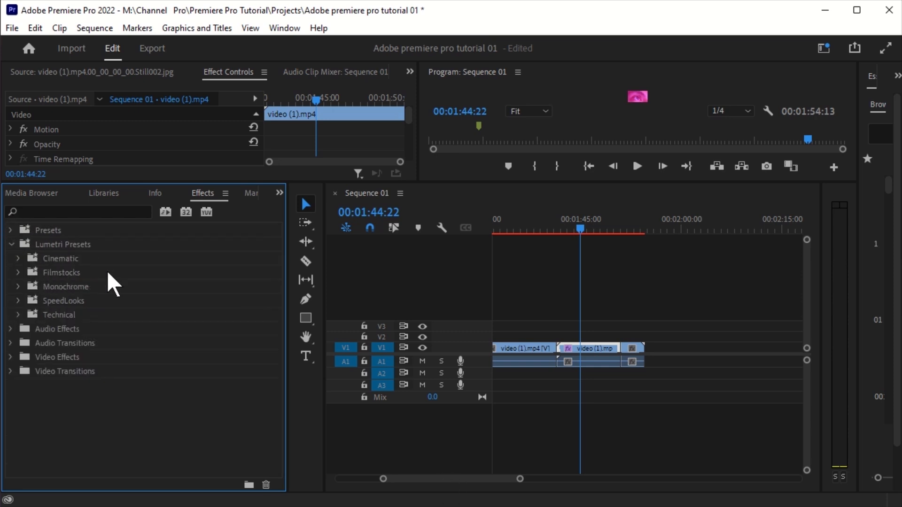
{"action": "left_click", "coordinate": [22, 258]}
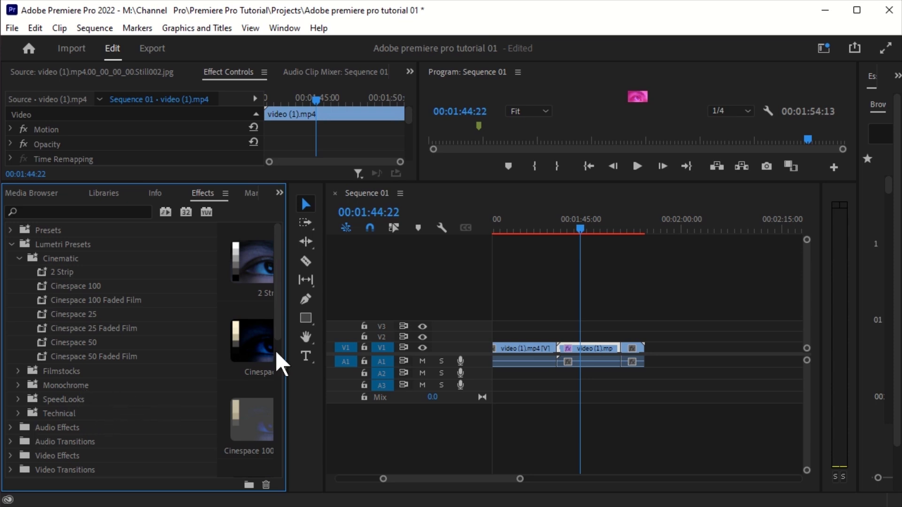
{"action": "left_click_drag", "start_coordinate": [287, 310], "coordinate": [374, 282]}
Select the 2 Strip preset and examine the preview thumbnails of the Cinematic Lumetri presets.
{"action": "scroll", "coordinate": [388, 282], "scroll_direction": "down", "scroll_amount": 2}
{"action": "scroll", "coordinate": [373, 281], "scroll_direction": "down", "scroll_amount": 2}
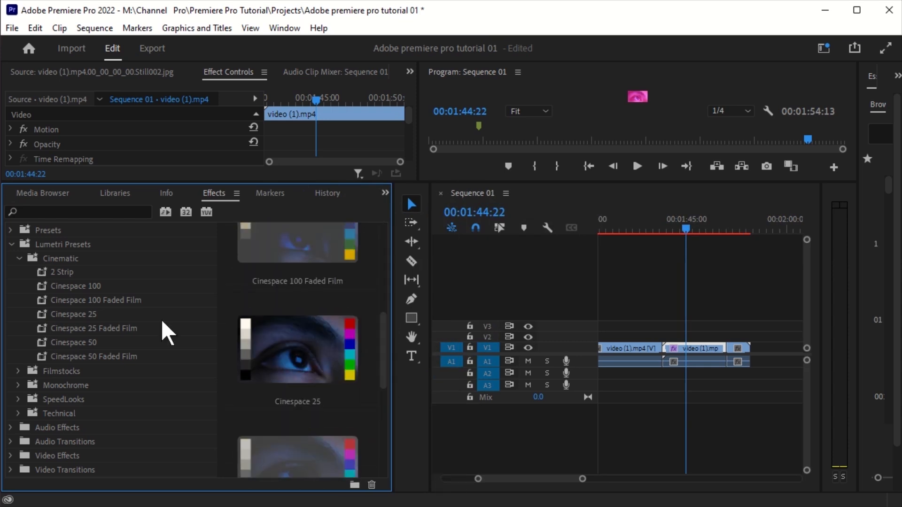
{"action": "left_click", "coordinate": [64, 275]}
{"action": "scroll", "coordinate": [263, 360], "scroll_direction": "down", "scroll_amount": 5}
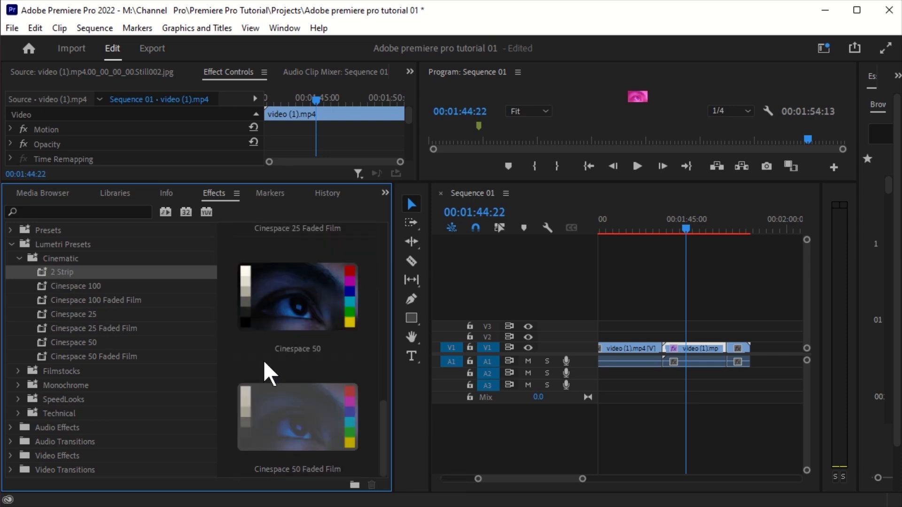
Apply the Cinespace 100 preset to the video (1).mp4 clip before the pink one on V1 and move the playhead to 00:01:33:09.
{"action": "left_click", "coordinate": [77, 287]}
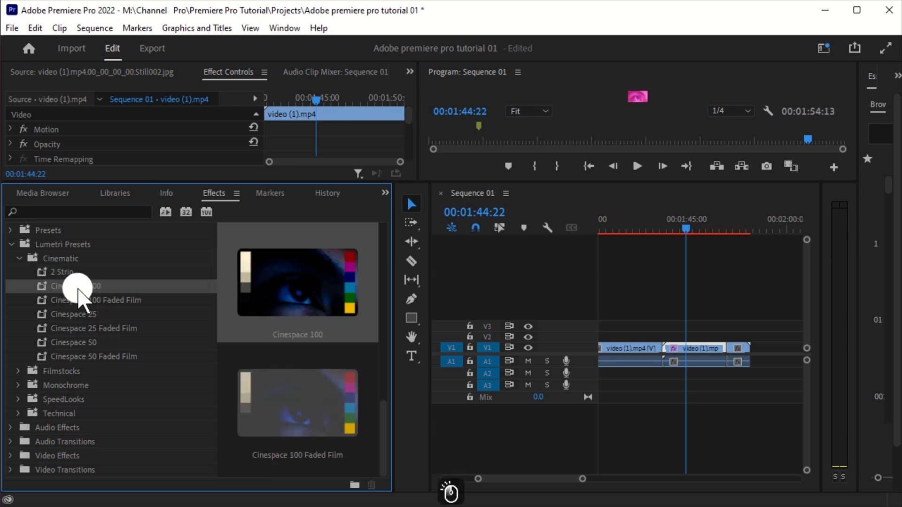
{"action": "left_click_drag", "start_coordinate": [70, 286], "coordinate": [626, 359]}
{"action": "left_click_drag", "start_coordinate": [686, 222], "coordinate": [610, 282]}
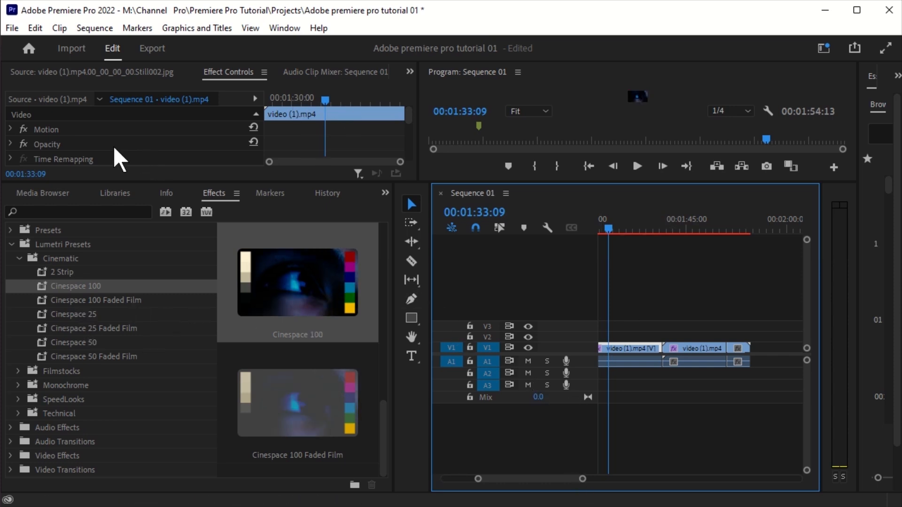
Select the clip's Lumetri Color (Cinespace 100) effect and enlarge the Effect Controls panel to show all its sections.
{"action": "scroll", "coordinate": [103, 134], "scroll_direction": "down", "scroll_amount": 5}
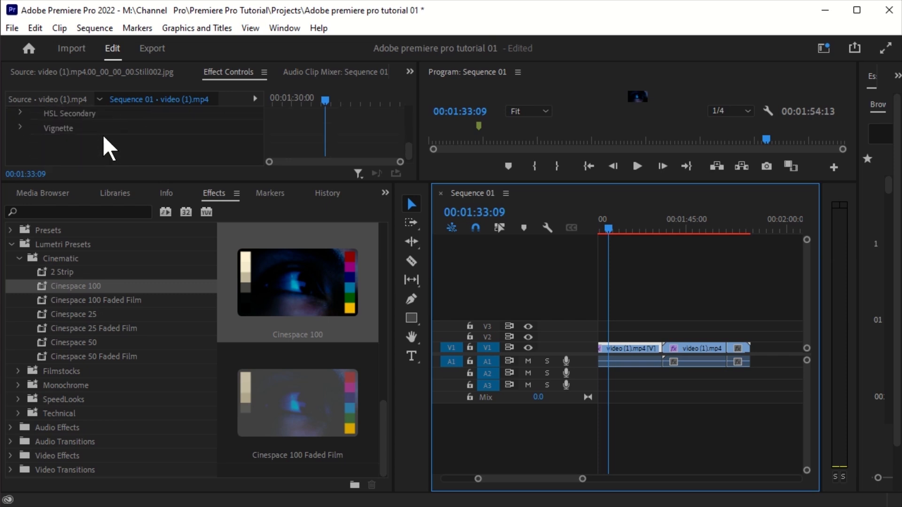
{"action": "scroll", "coordinate": [104, 137], "scroll_direction": "up", "scroll_amount": 4}
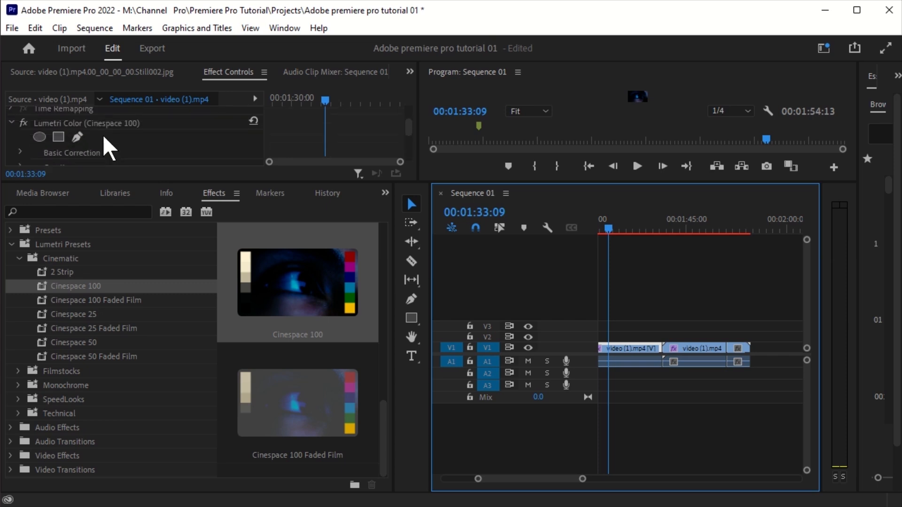
{"action": "left_click", "coordinate": [103, 123]}
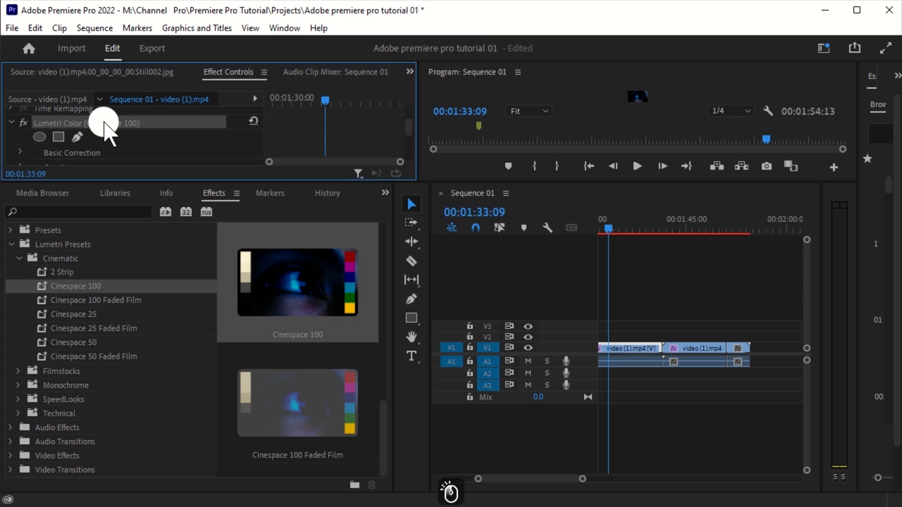
{"action": "left_click_drag", "start_coordinate": [319, 180], "coordinate": [324, 327]}
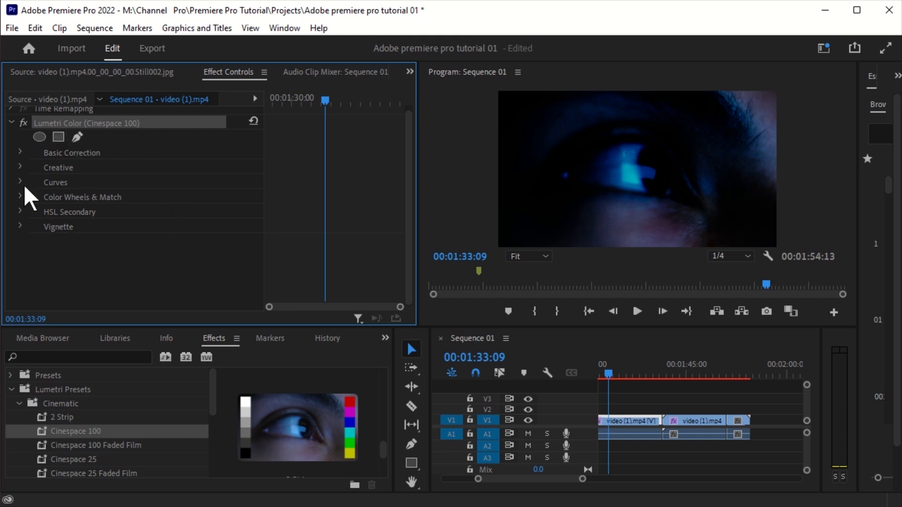
Toggle the Lumetri Color (Cinespace 100) effect to compare the clip with and without the preset.
{"action": "left_click", "coordinate": [12, 169]}
{"action": "left_click", "coordinate": [23, 204]}
{"action": "left_click", "coordinate": [25, 206]}
{"action": "left_click", "coordinate": [23, 167]}
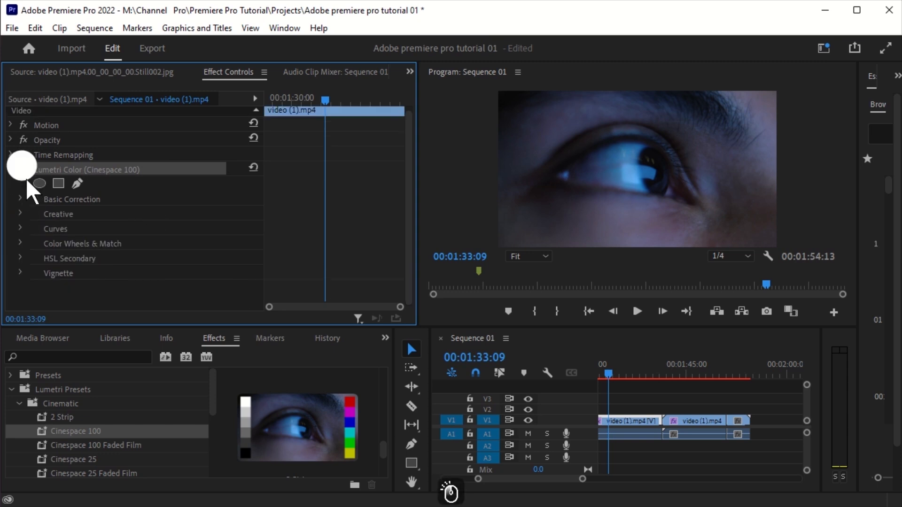
Expand HSL Secondary, choose the blue swatch as the key colour, and collapse the section again.
{"action": "left_click", "coordinate": [16, 267]}
{"action": "left_click", "coordinate": [19, 258]}
{"action": "scroll", "coordinate": [210, 259], "scroll_direction": "down", "scroll_amount": 8}
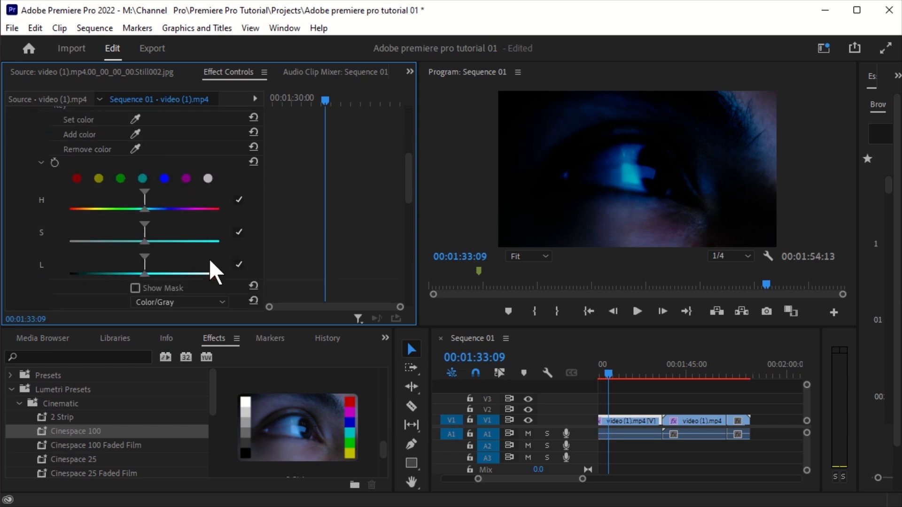
{"action": "scroll", "coordinate": [135, 213], "scroll_direction": "down", "scroll_amount": 3}
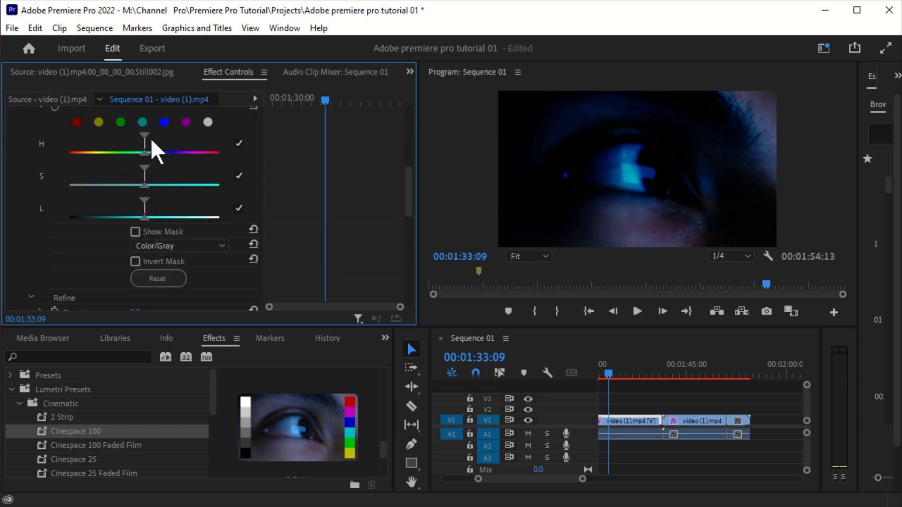
{"action": "left_click", "coordinate": [163, 124]}
{"action": "scroll", "coordinate": [141, 184], "scroll_direction": "up", "scroll_amount": 5}
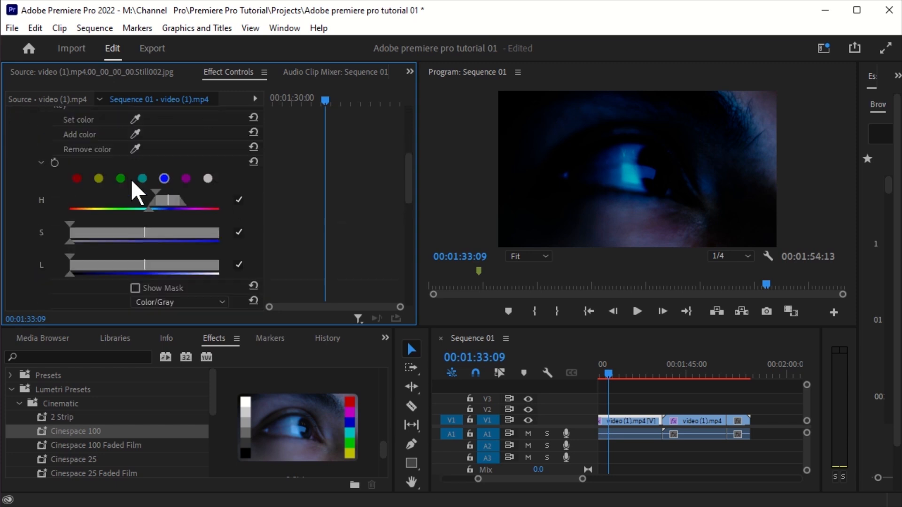
{"action": "scroll", "coordinate": [68, 178], "scroll_direction": "up", "scroll_amount": 2}
{"action": "left_click", "coordinate": [22, 160]}
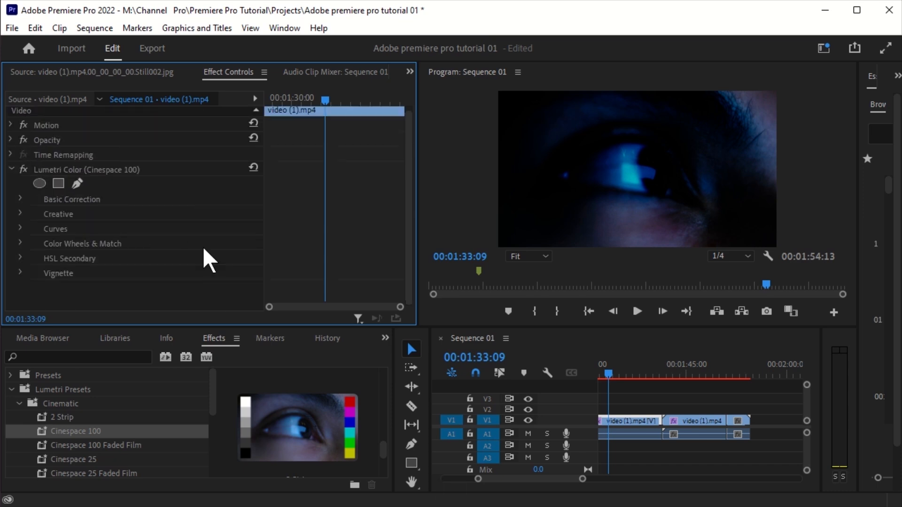
Collapse the Cinematic folder and the whole Lumetri Presets group in the effects list.
{"action": "scroll", "coordinate": [91, 402], "scroll_direction": "down", "scroll_amount": 2}
{"action": "scroll", "coordinate": [68, 405], "scroll_direction": "up", "scroll_amount": 2}
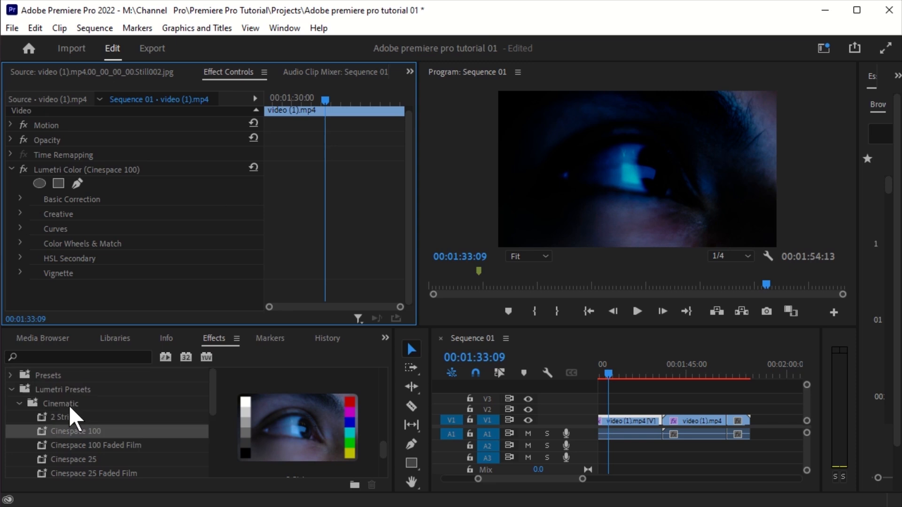
{"action": "left_click", "coordinate": [21, 405]}
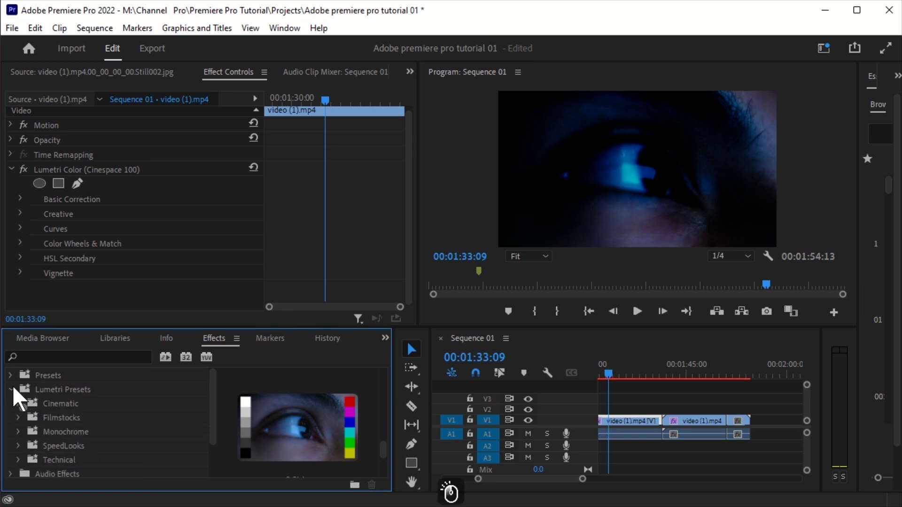
{"action": "left_click", "coordinate": [13, 387]}
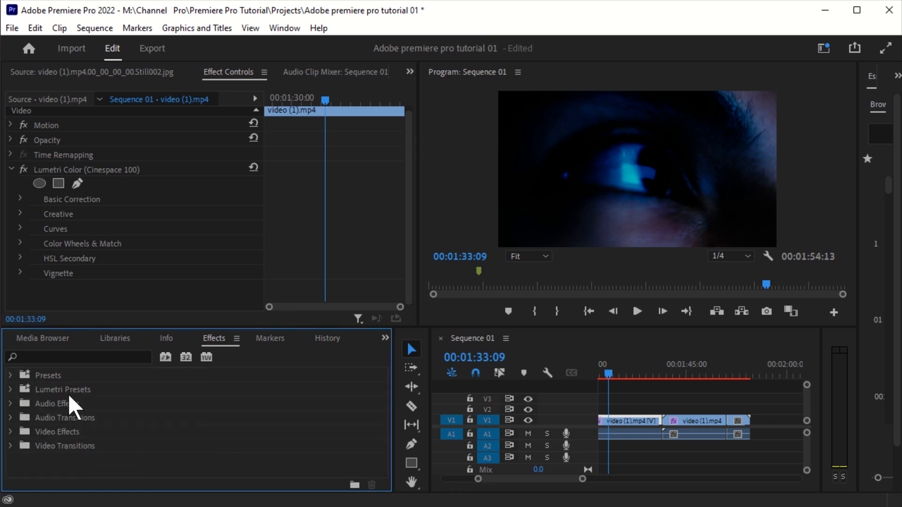